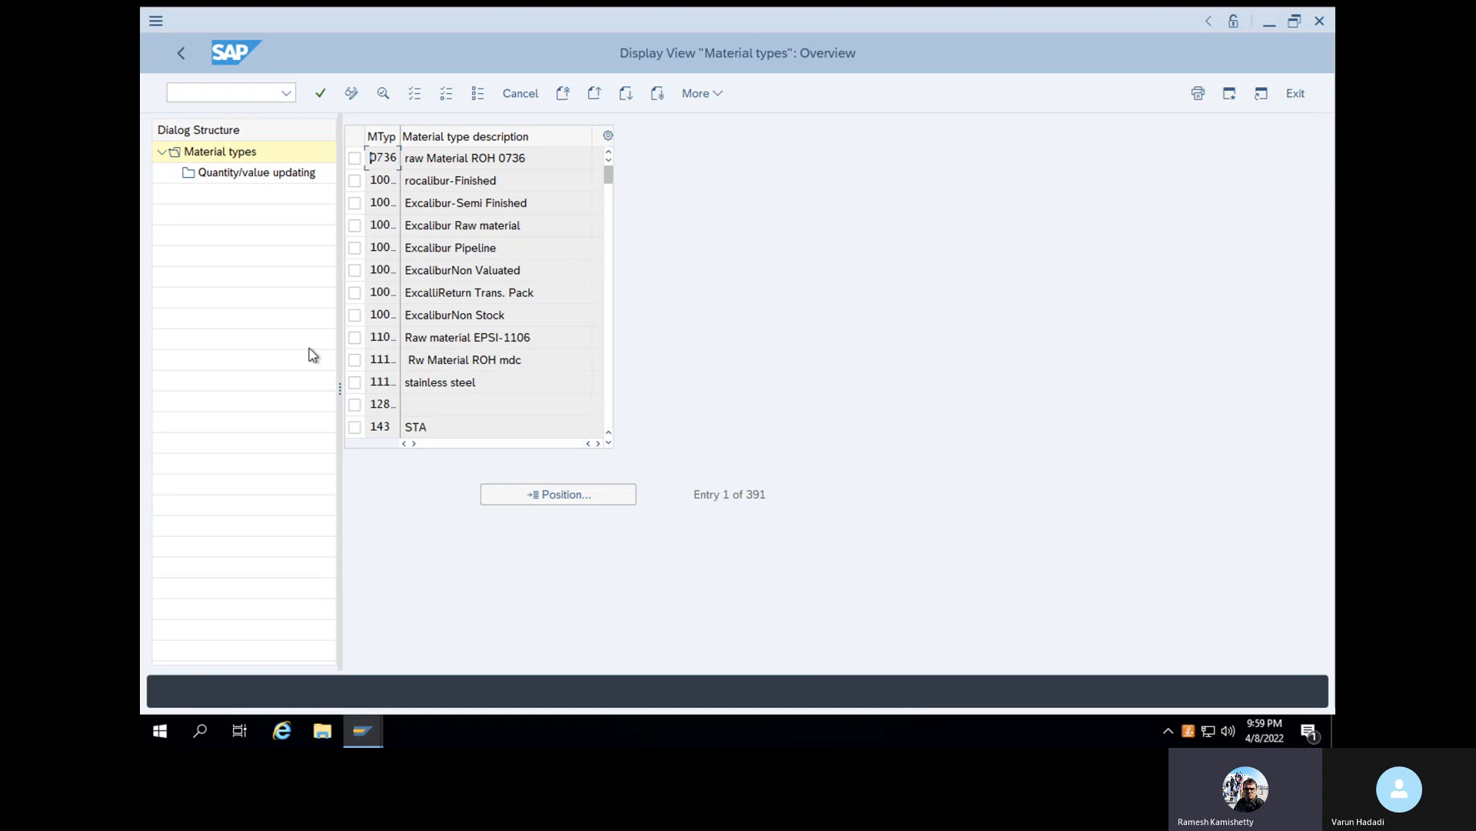
- Review the Define Output Format of Material Numbers settings, and open Define Number Ranges for Each Material Type under Material Types
click(186, 57)
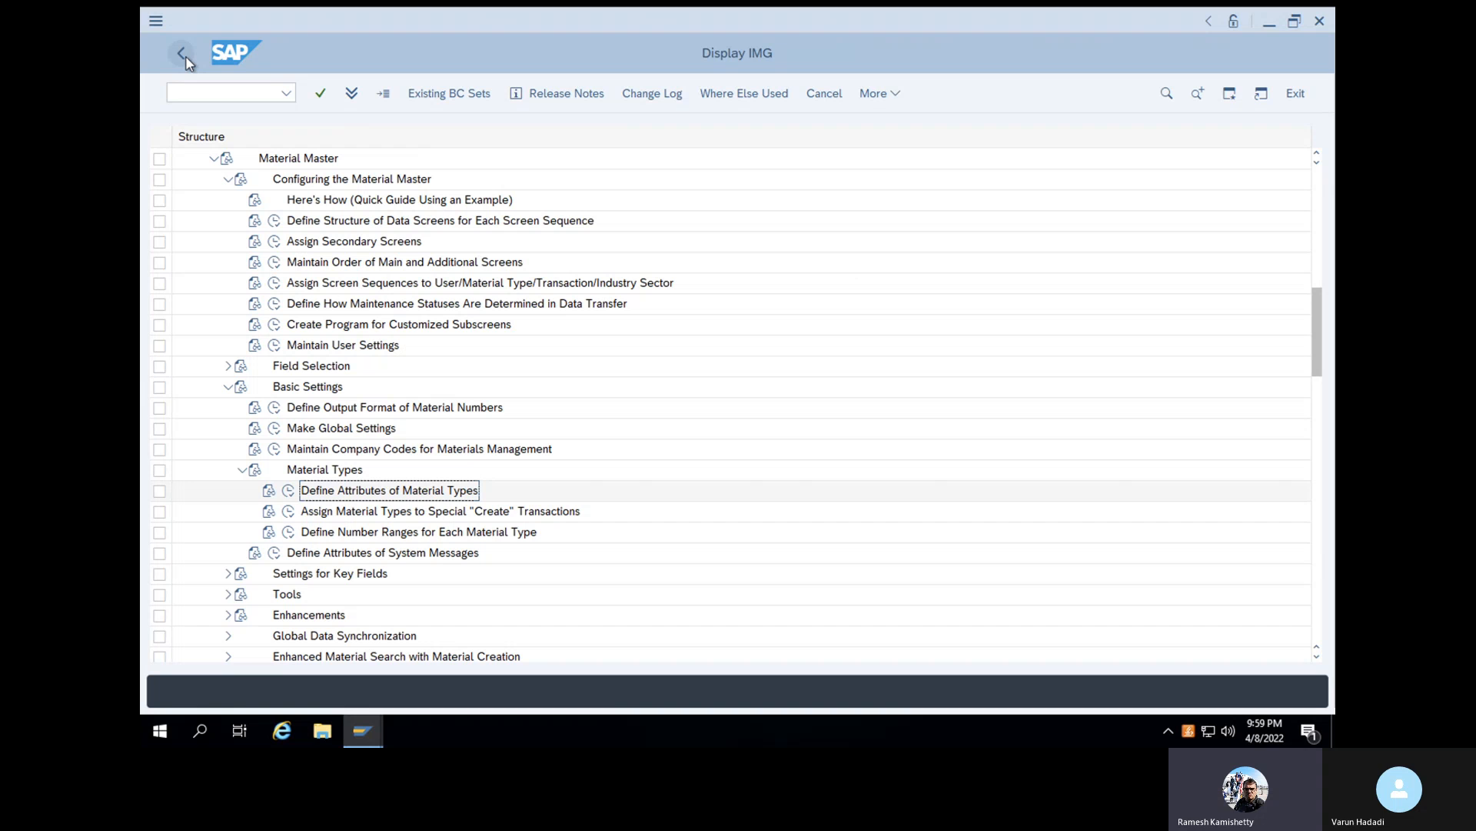
click(228, 388)
click(229, 388)
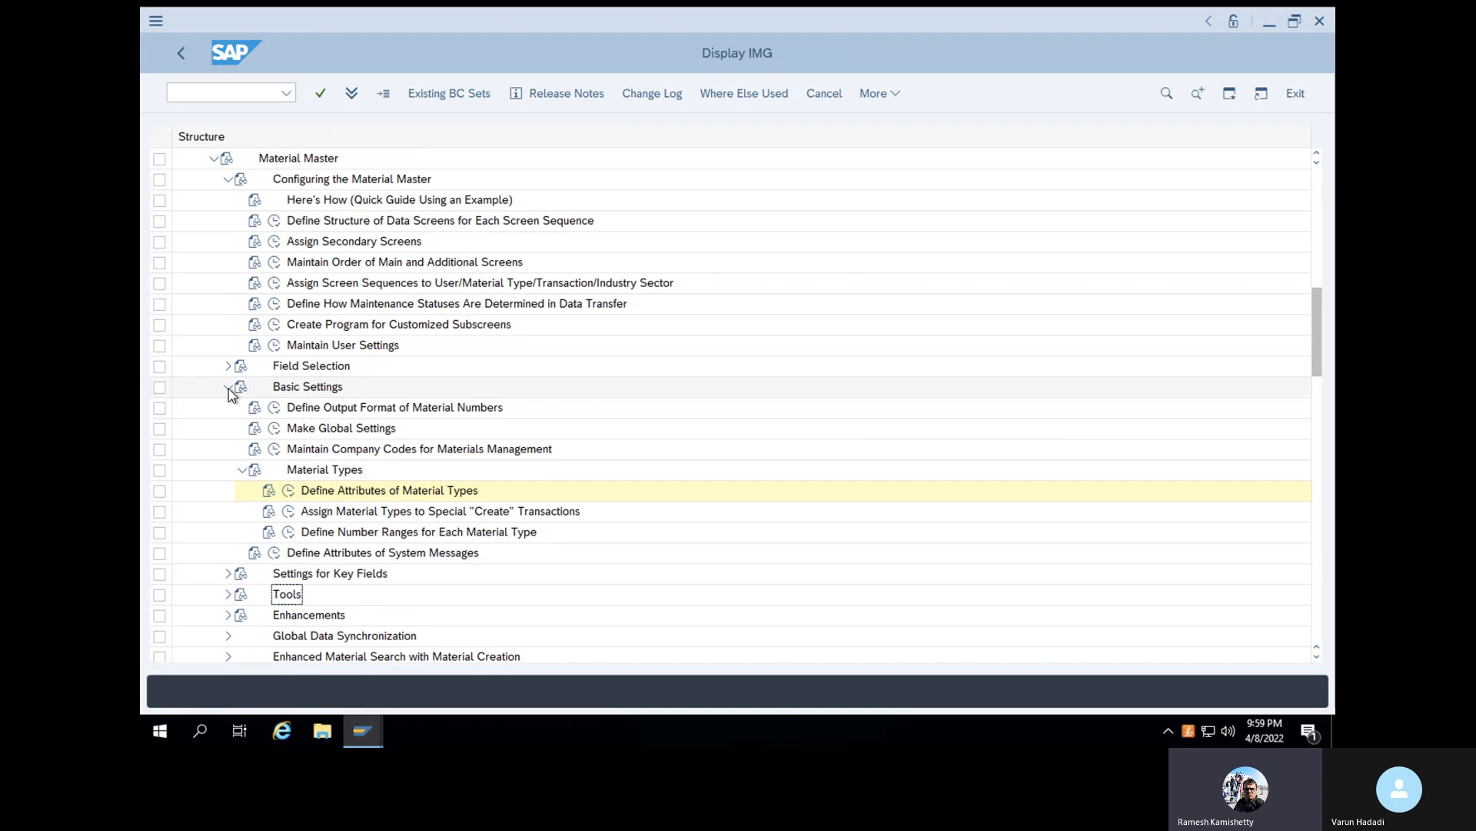
click(273, 408)
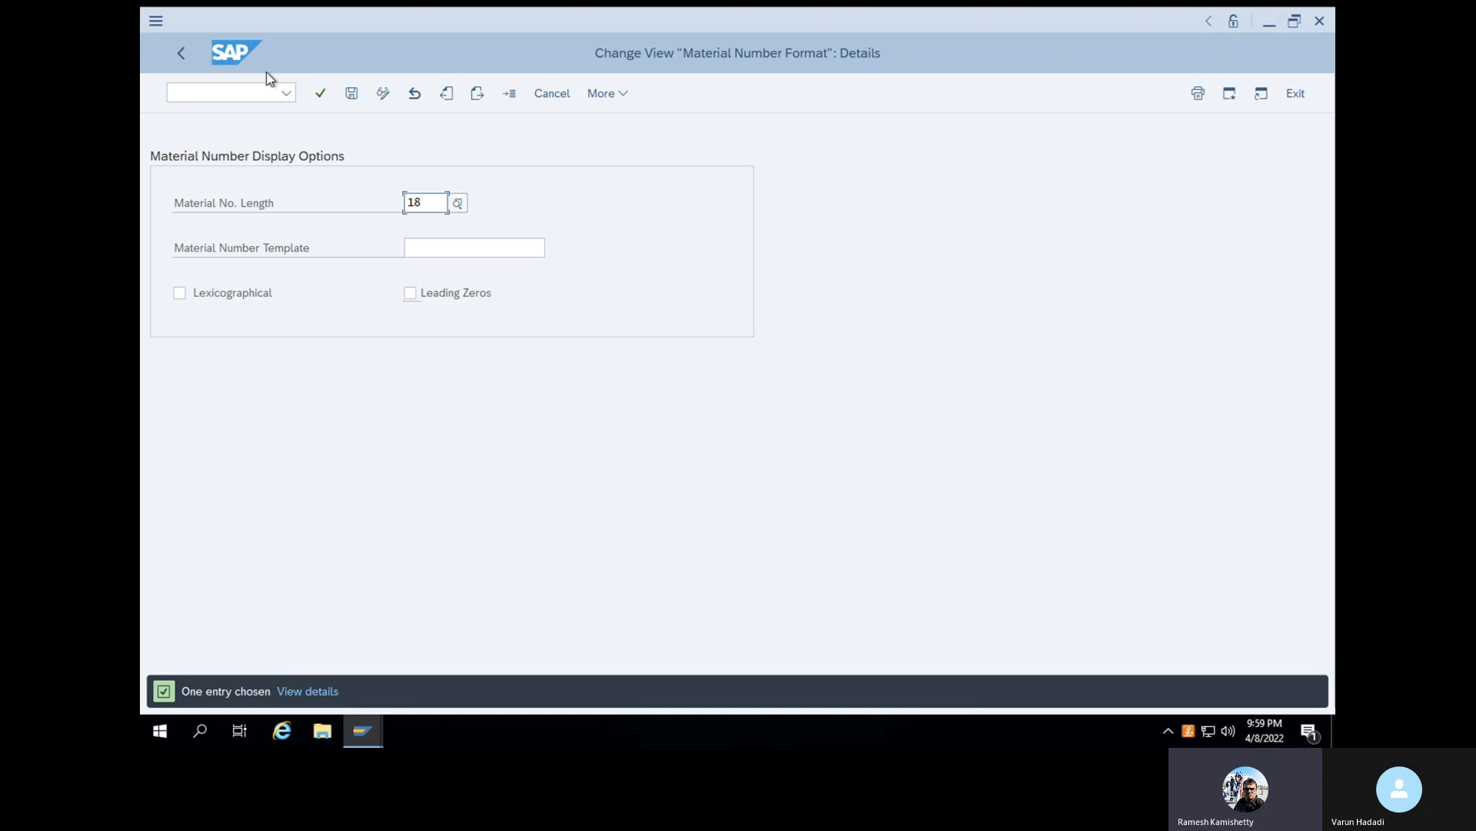
click(182, 52)
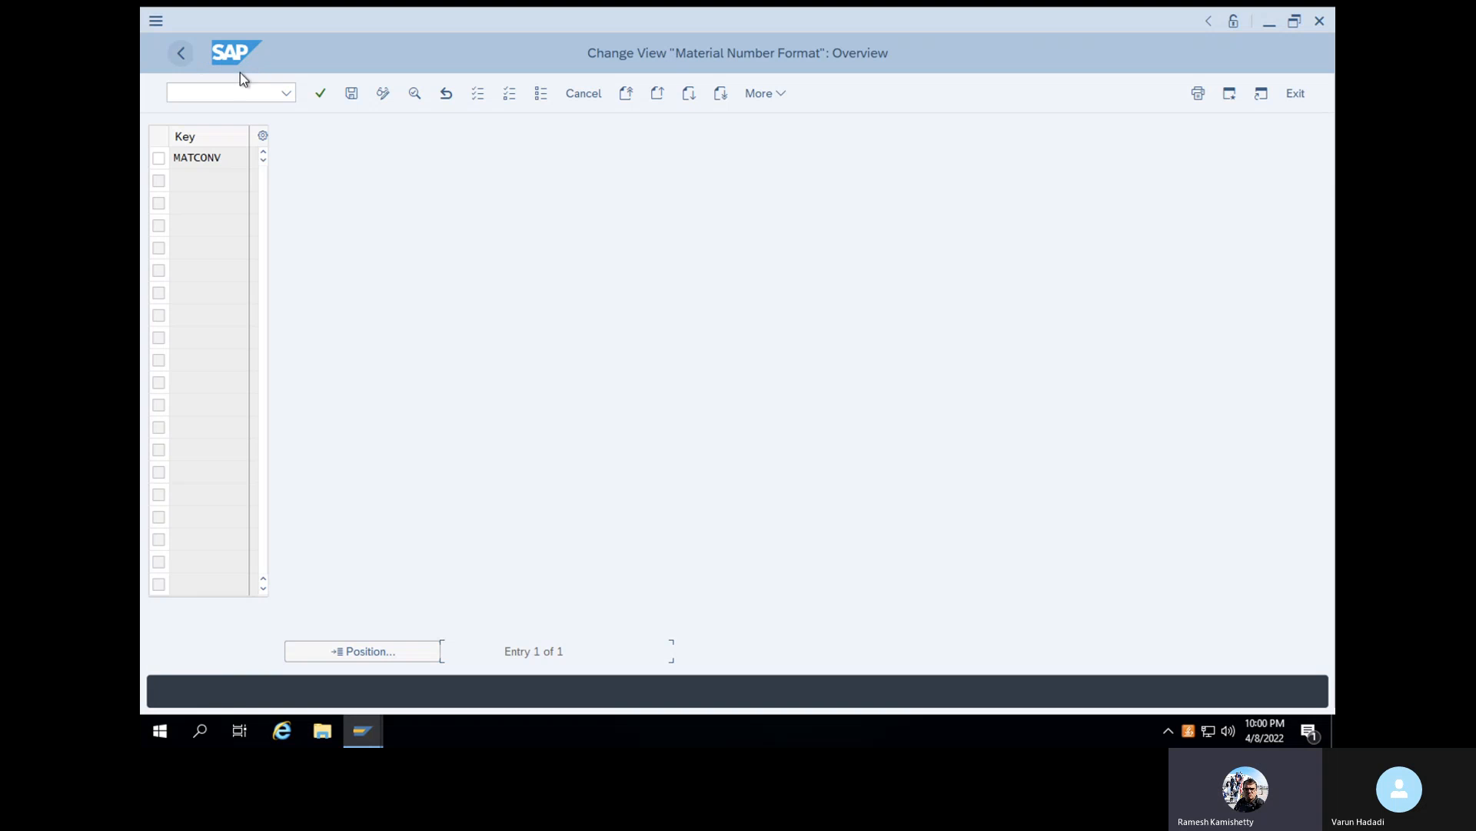
click(183, 60)
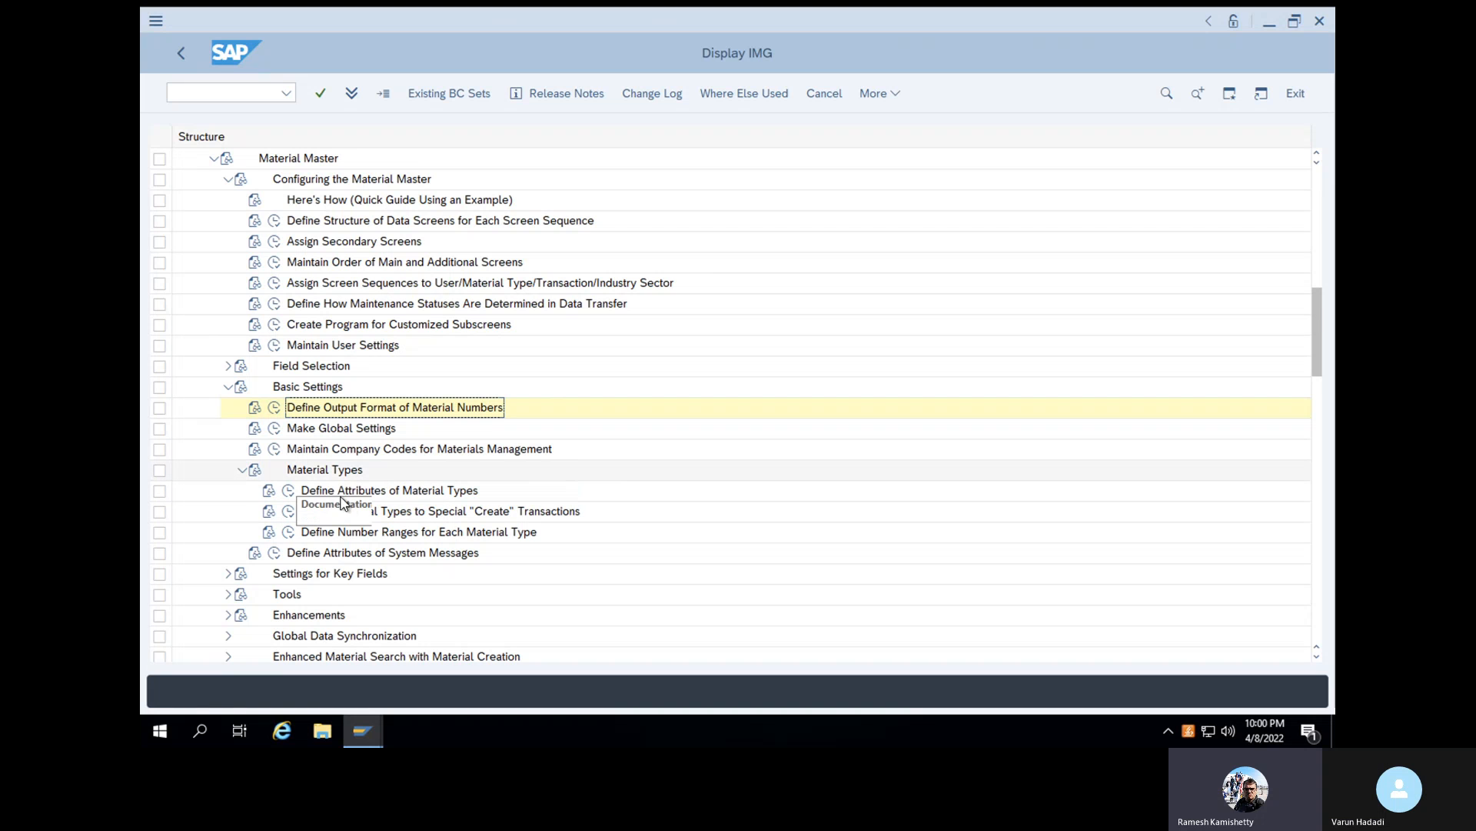
click(290, 531)
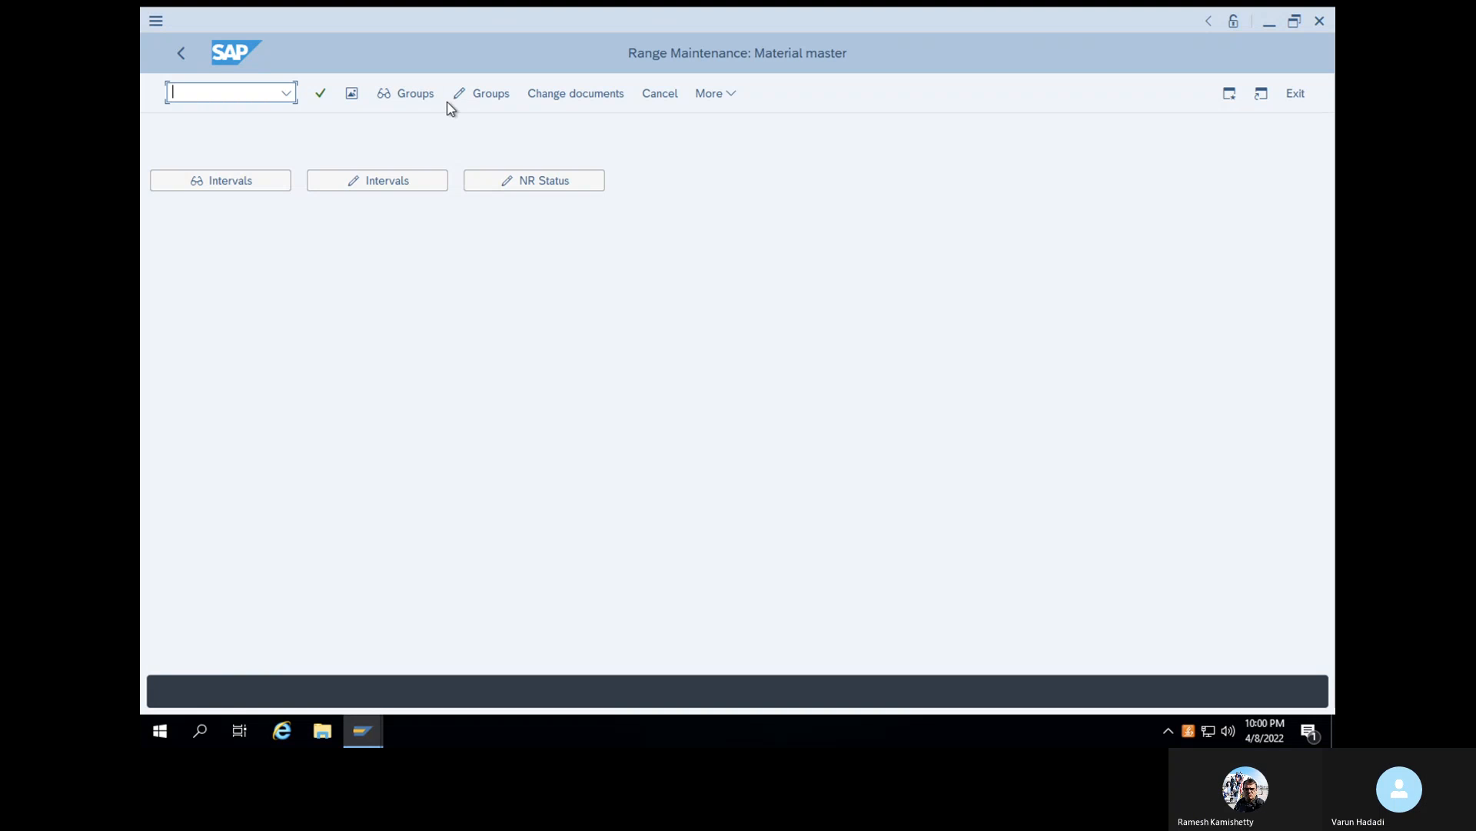
- Leave the material number range maintenance with /n and reopen the customizing implementation guide through transaction SPRO
text(SPRO)
key(Return)
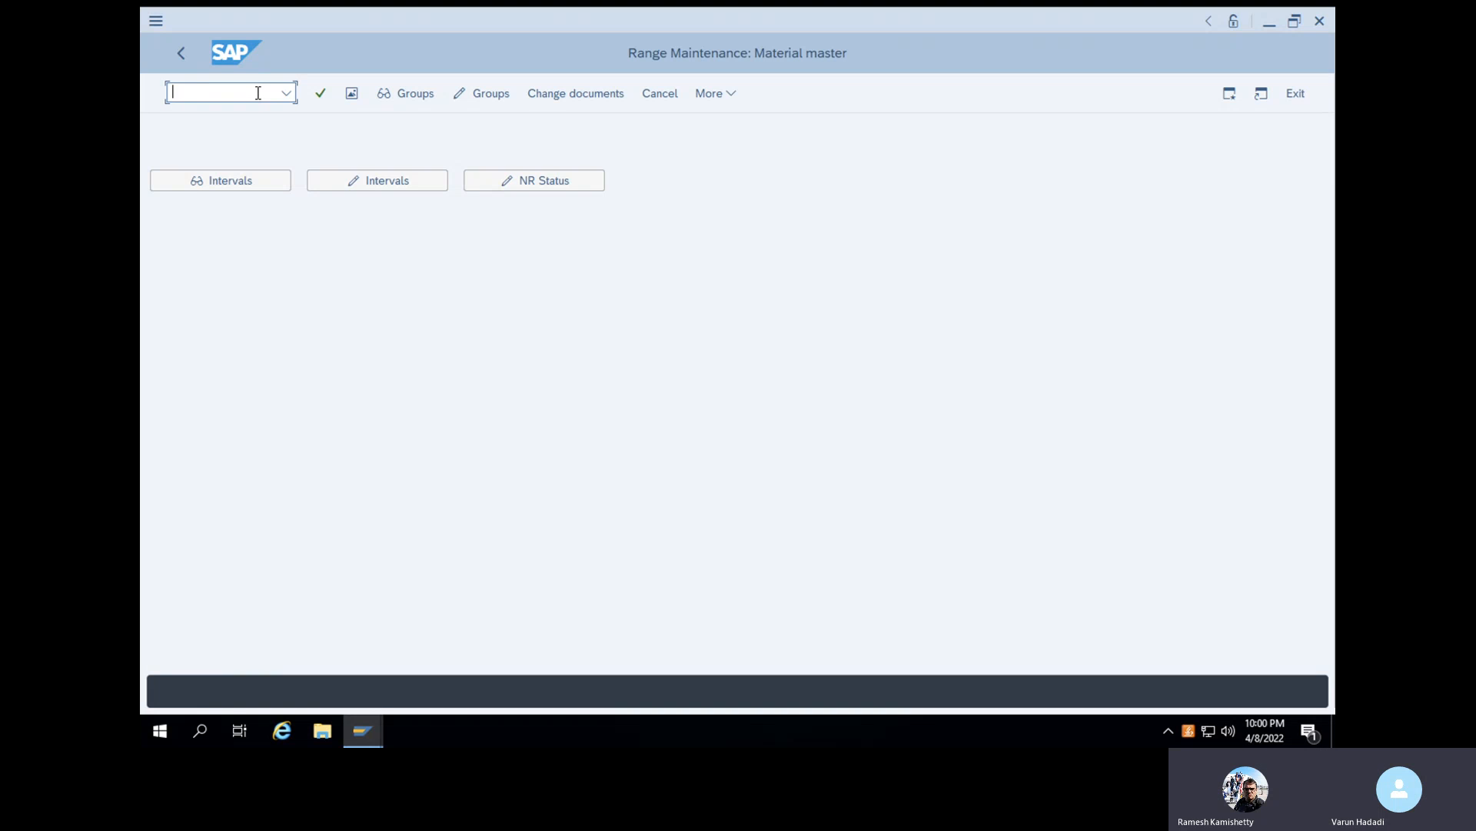
text(/n)
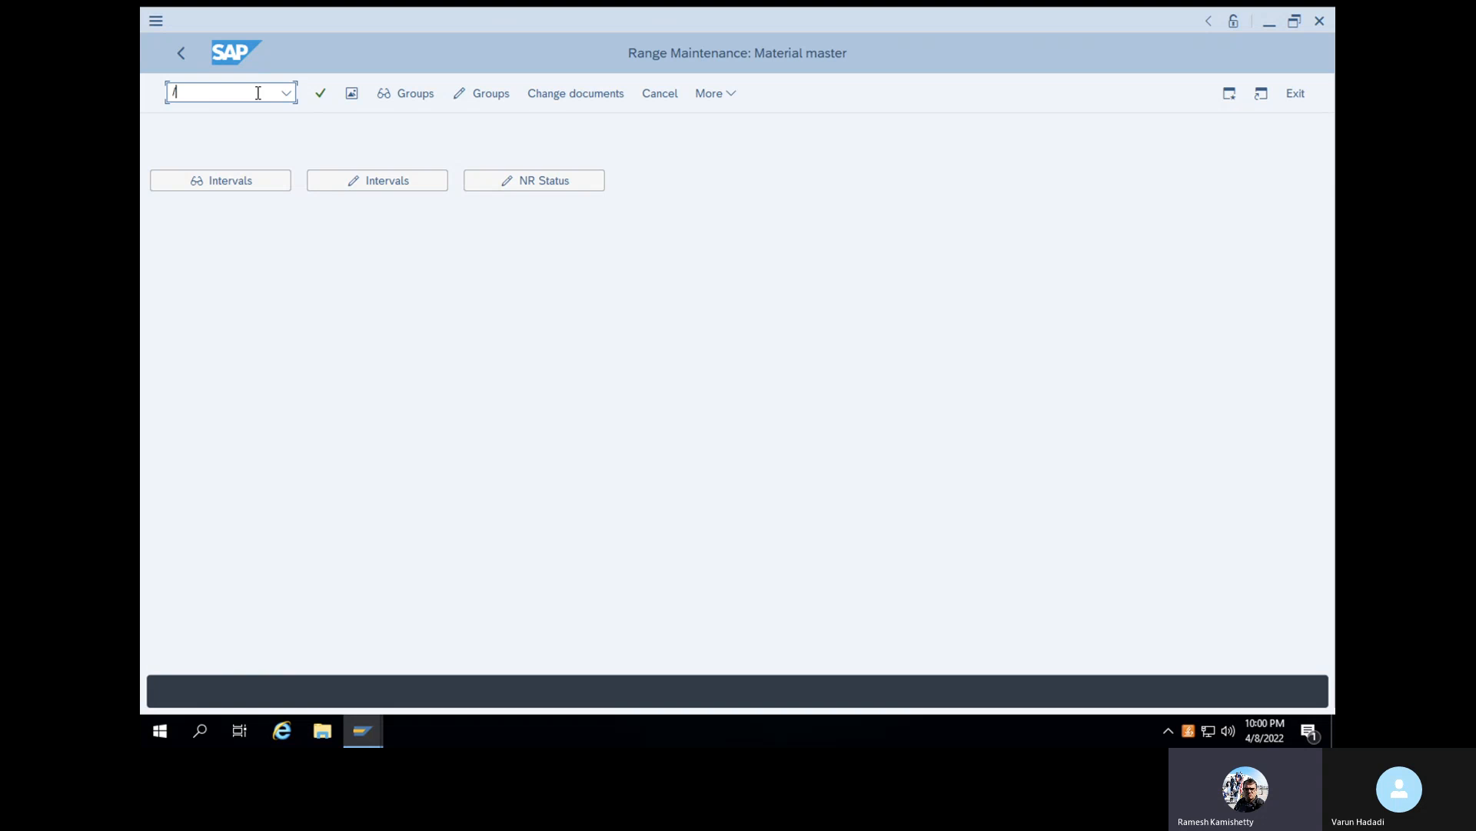
key(Return)
text(SPRO)
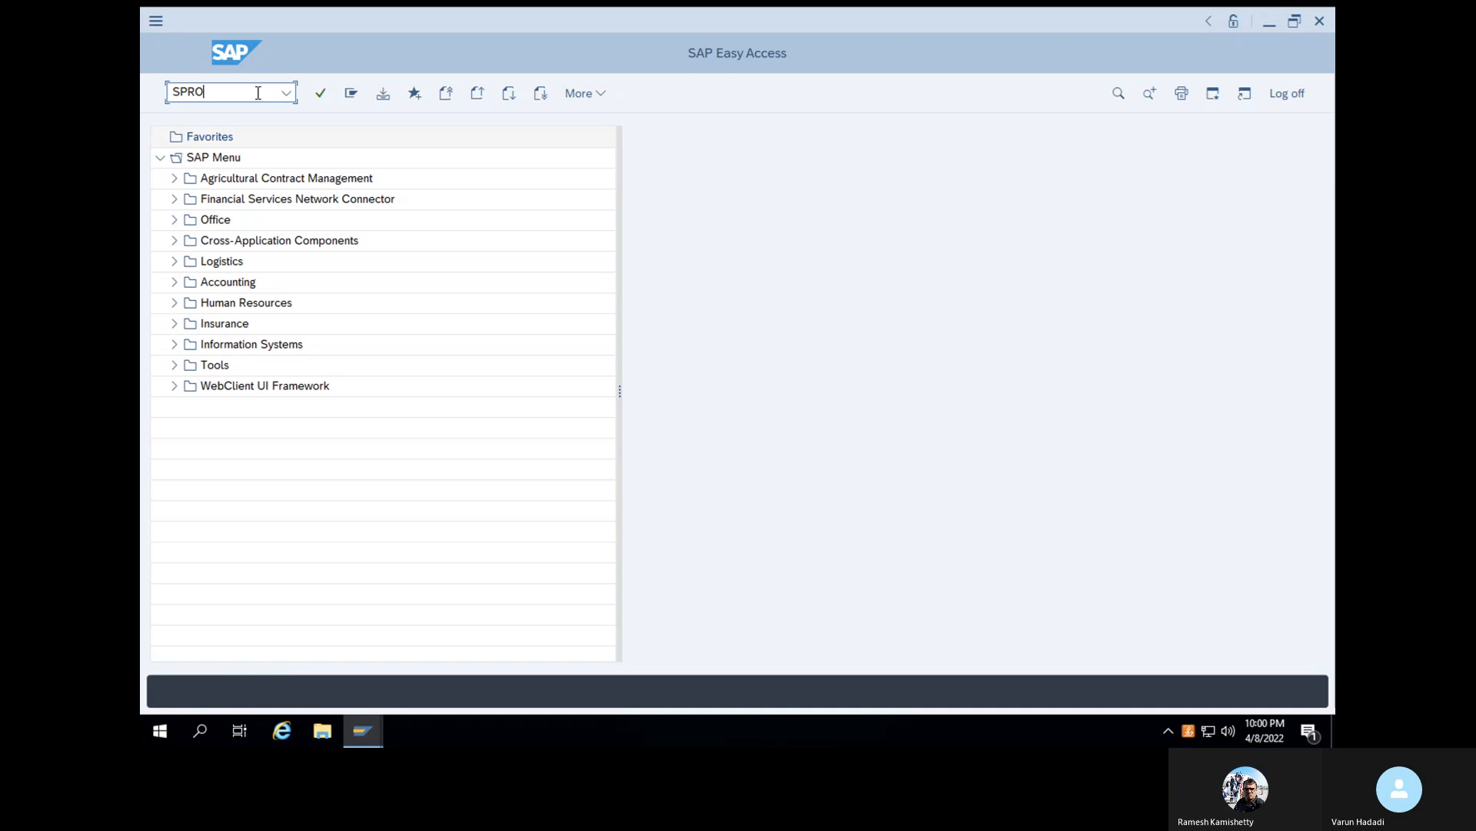
key(Return)
click(381, 100)
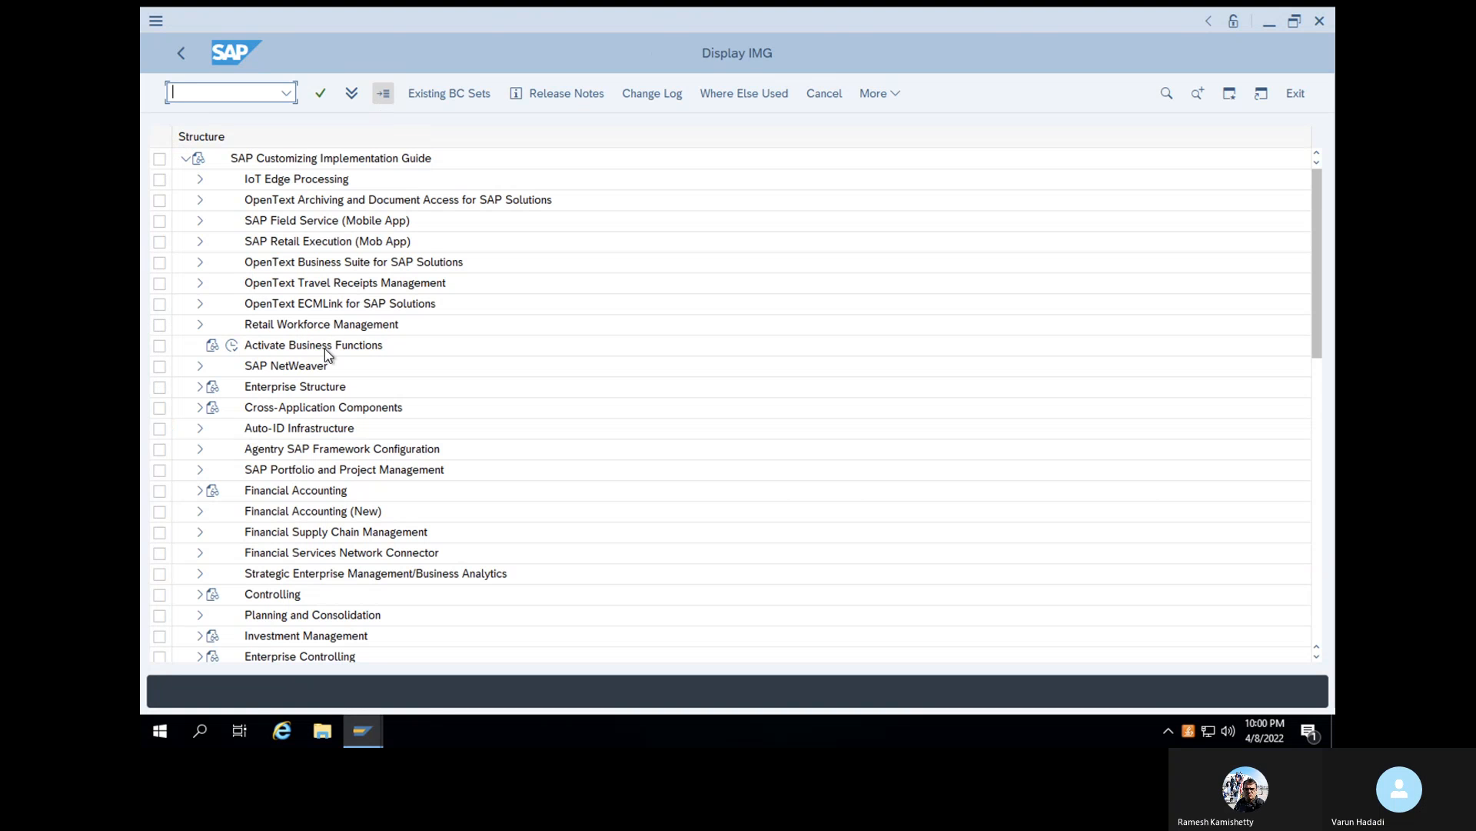
- Expand Financial Accounting (New) > Accounts Receivable and Accounts Payable > Vendor Accounts > Master Data > Preparations for Creating Vendor Master Data
scroll(325, 350, down, 3)
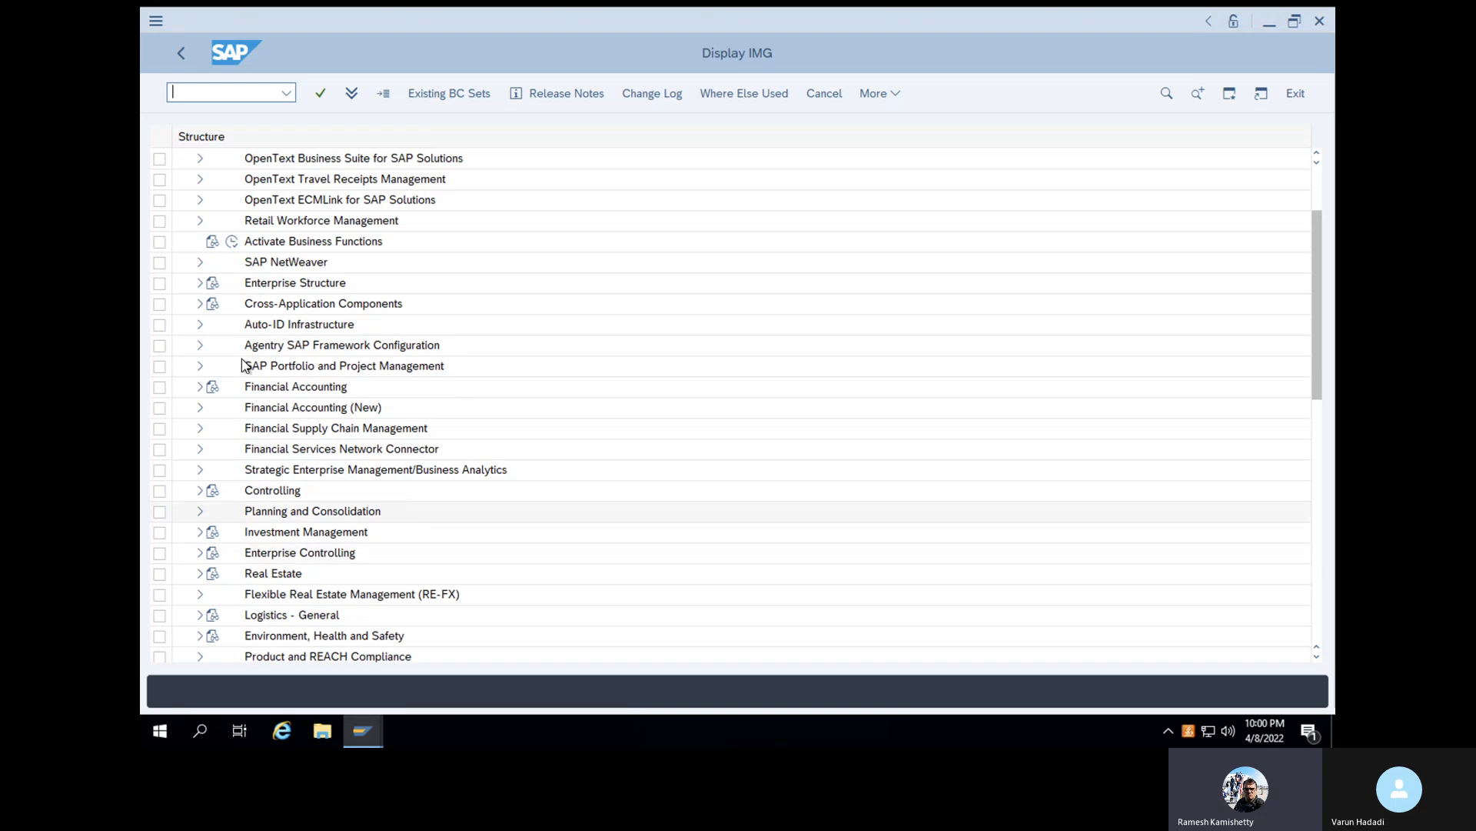
click(200, 409)
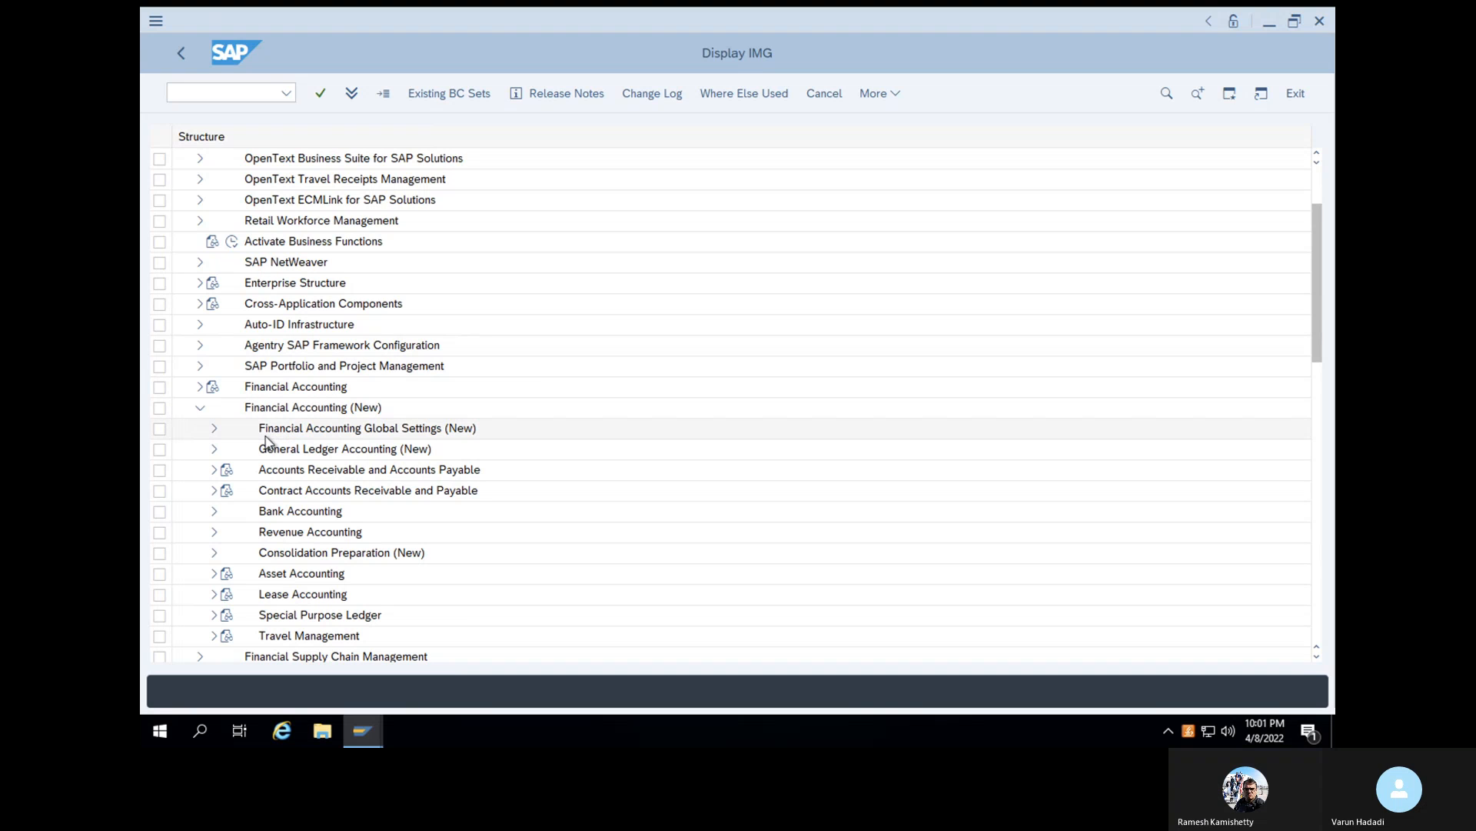
click(216, 470)
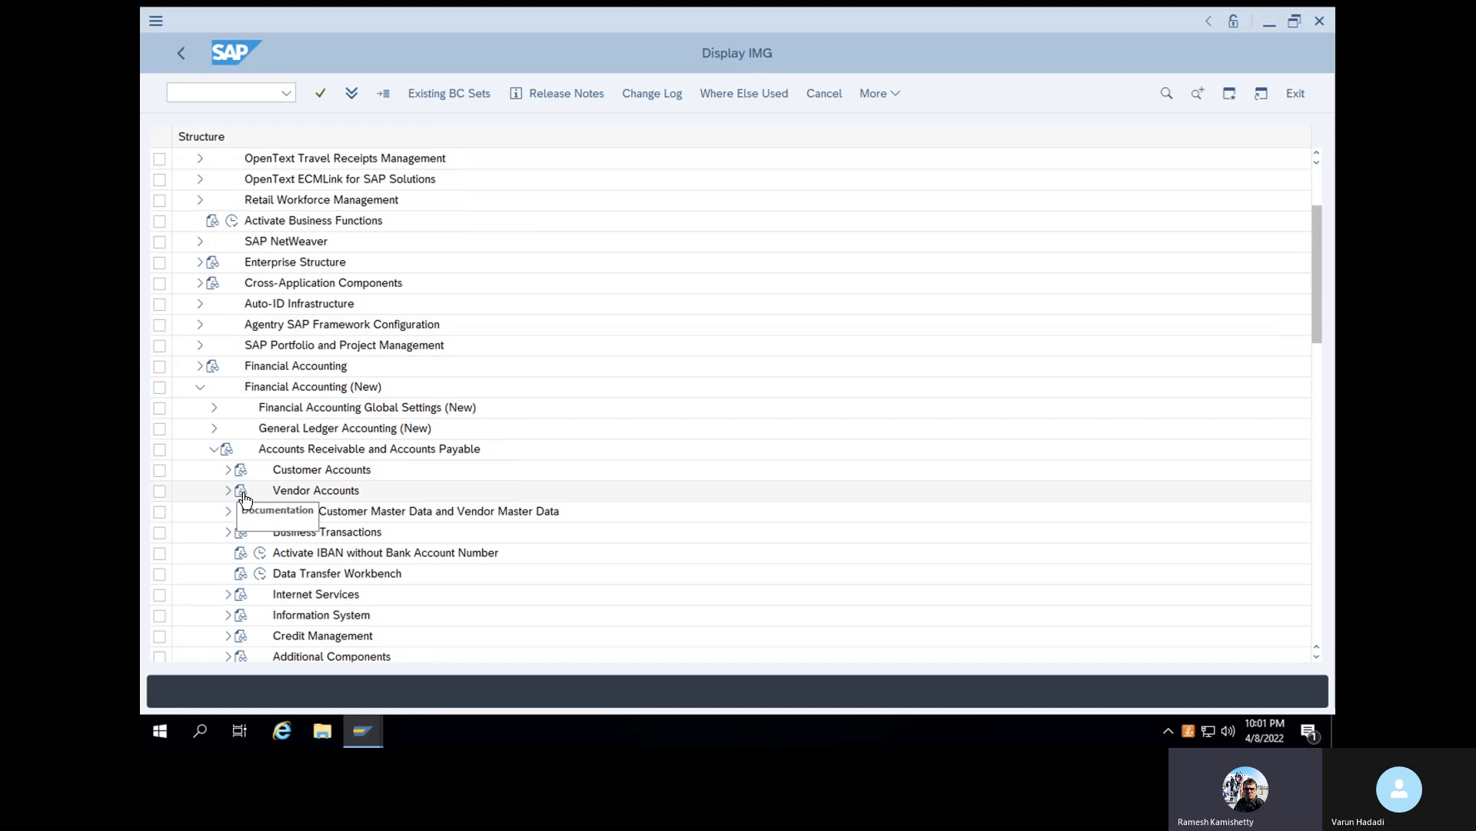
click(229, 491)
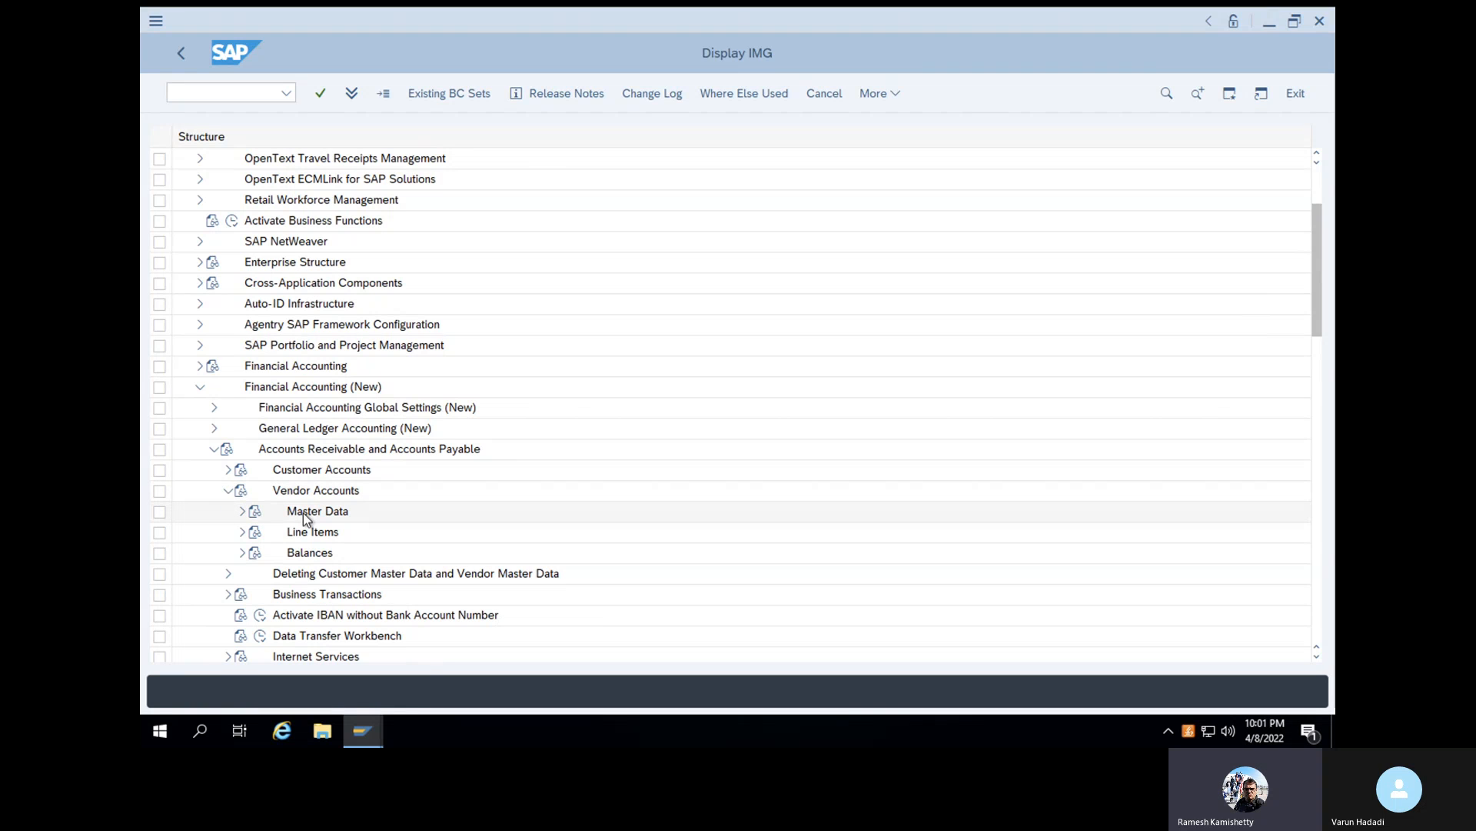
click(243, 511)
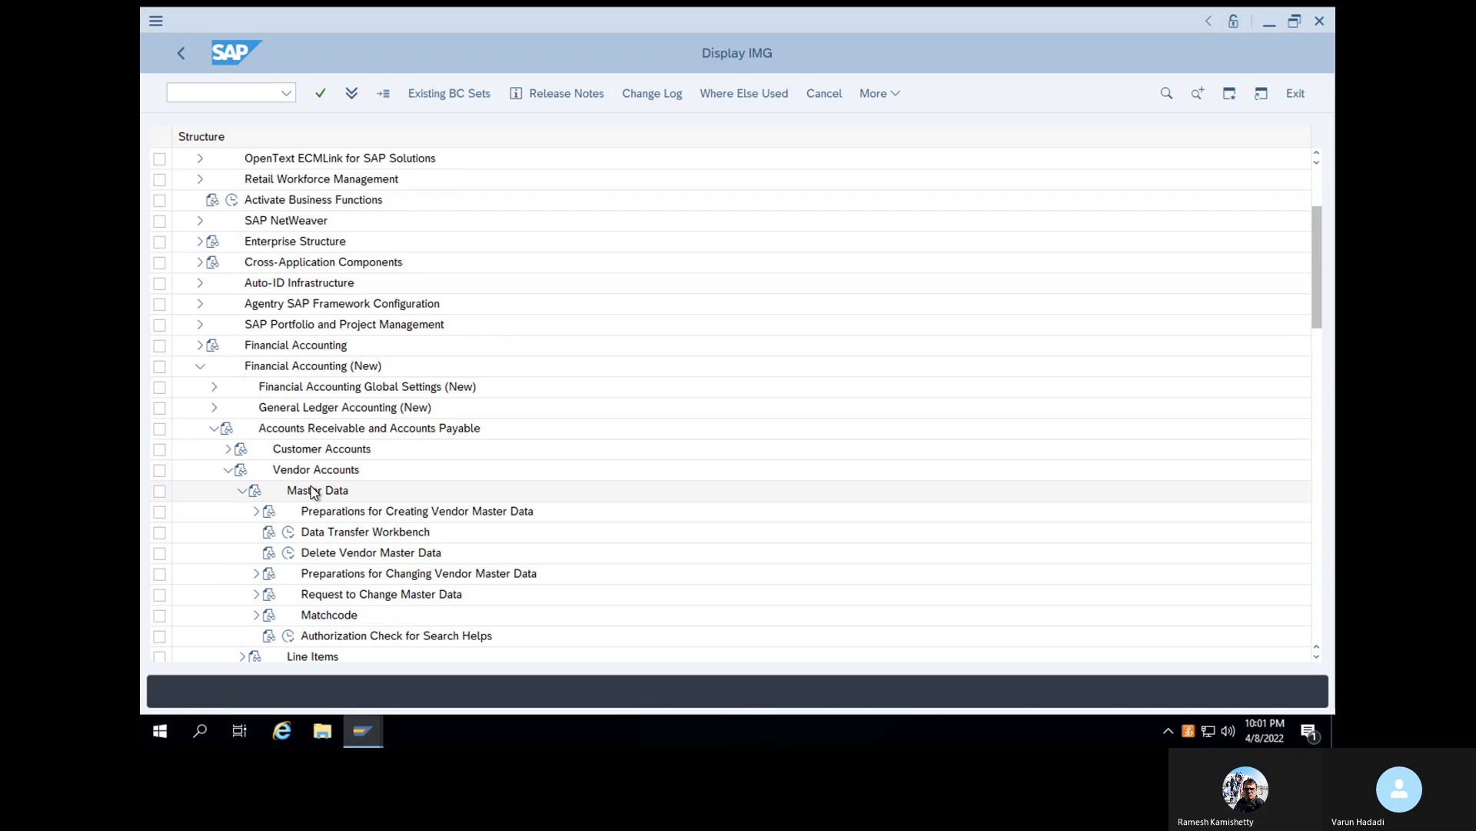
scroll(313, 492, down, 2)
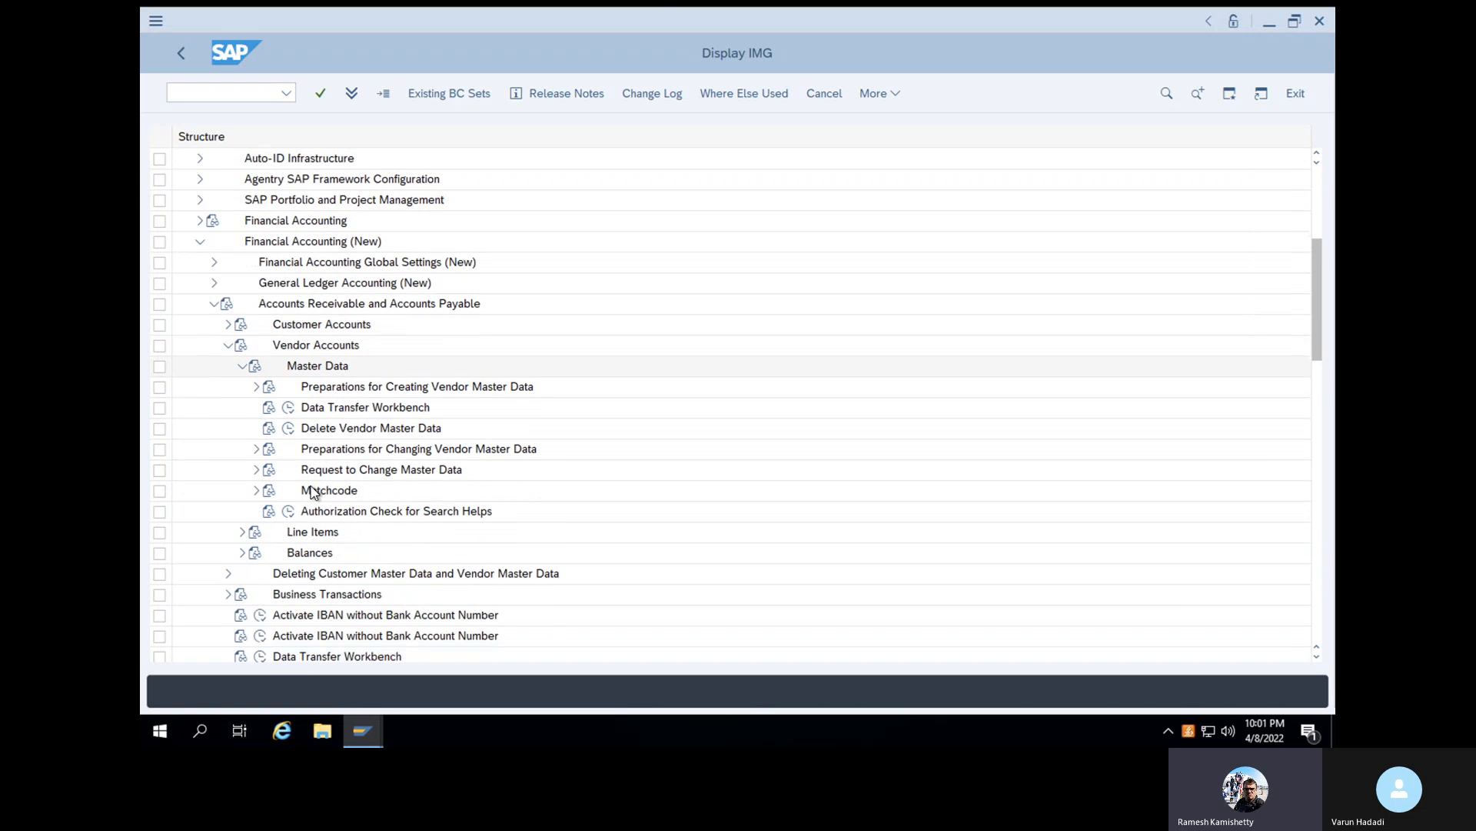
click(256, 387)
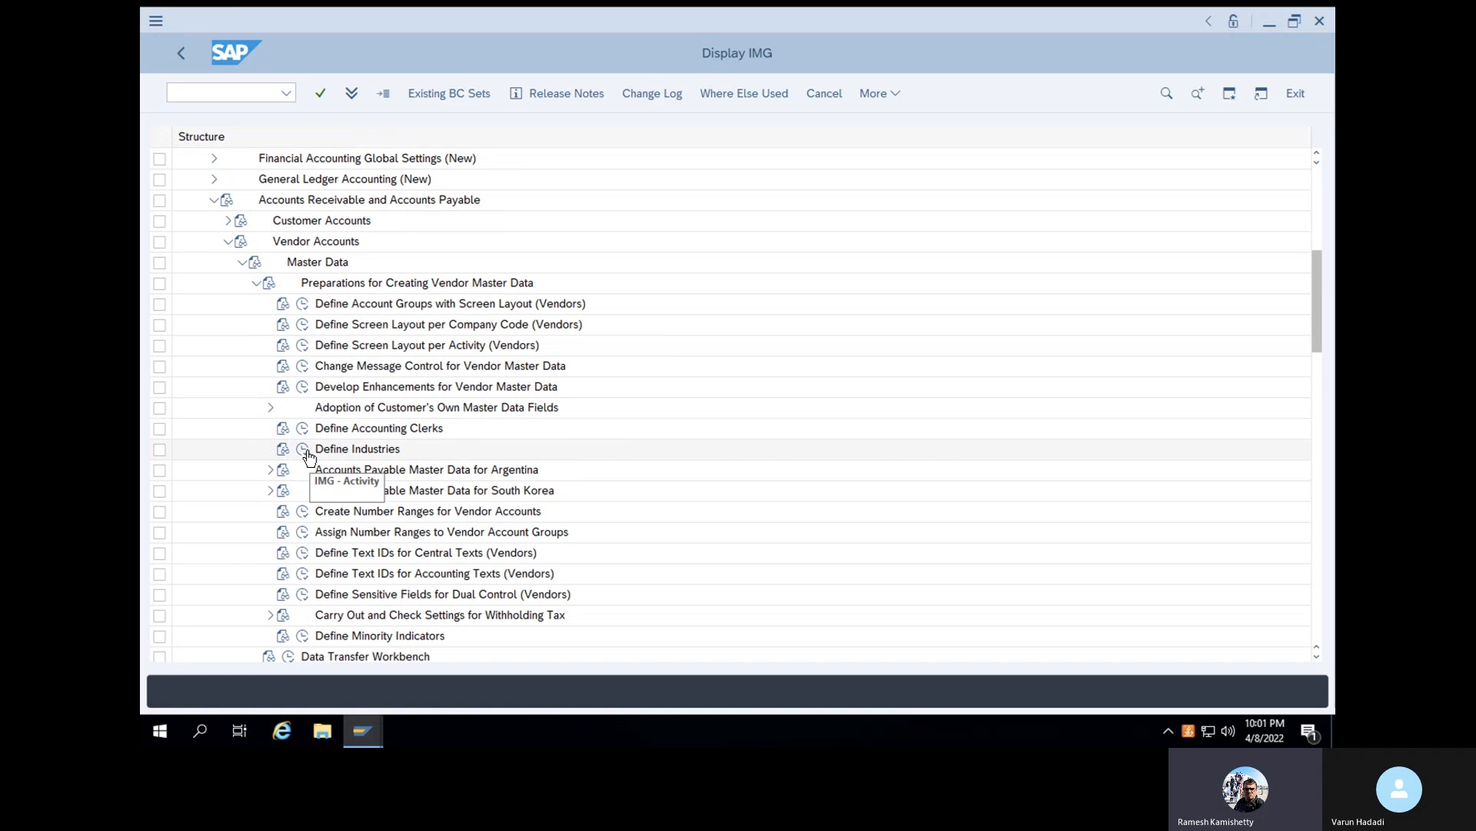
- In Define Account Groups with Screen Layout (Vendors), try to copy group 0001 as Z001 with a personalized vendor description as its meaning
click(303, 305)
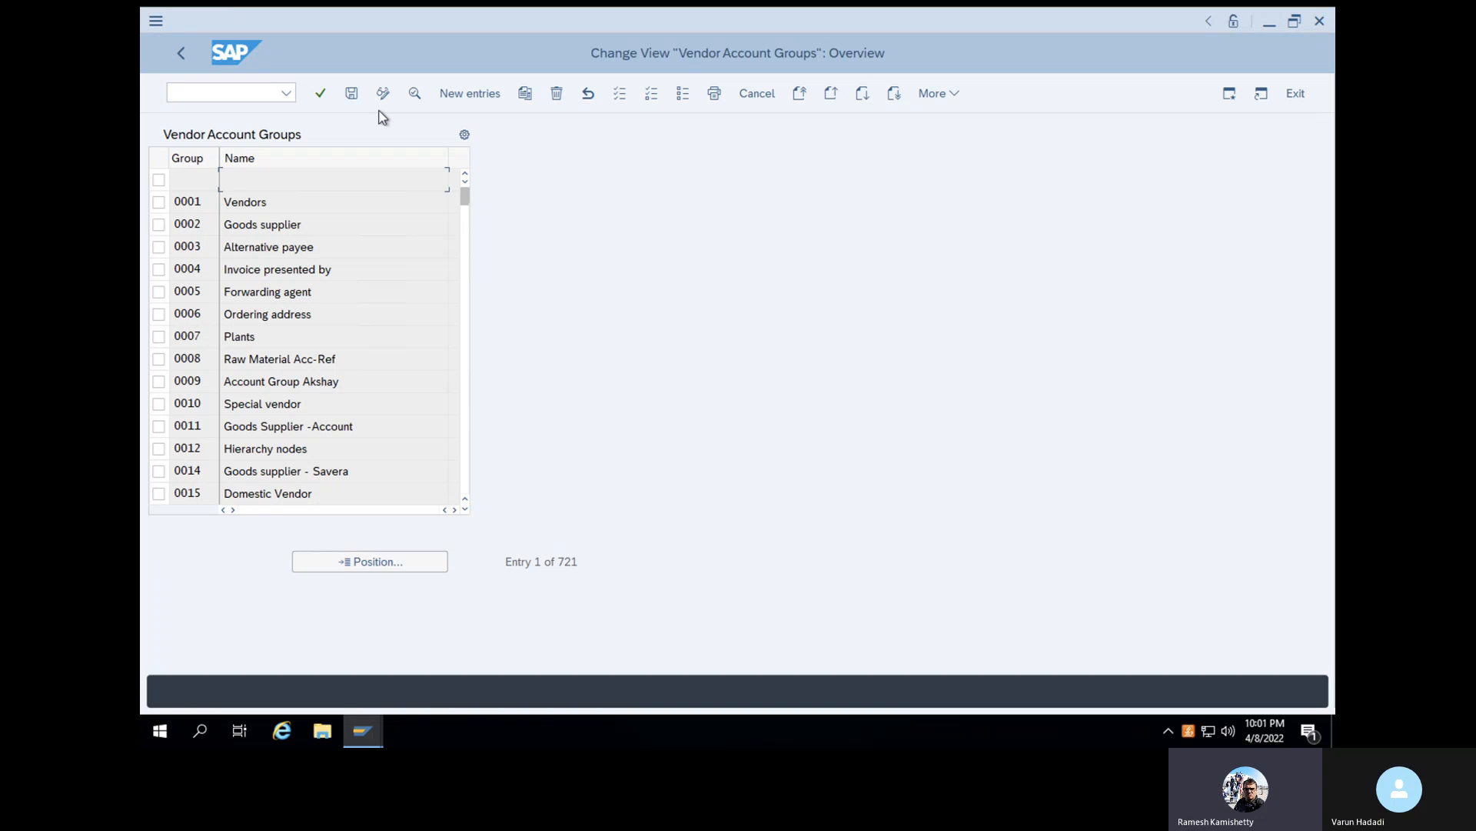
click(159, 203)
click(526, 93)
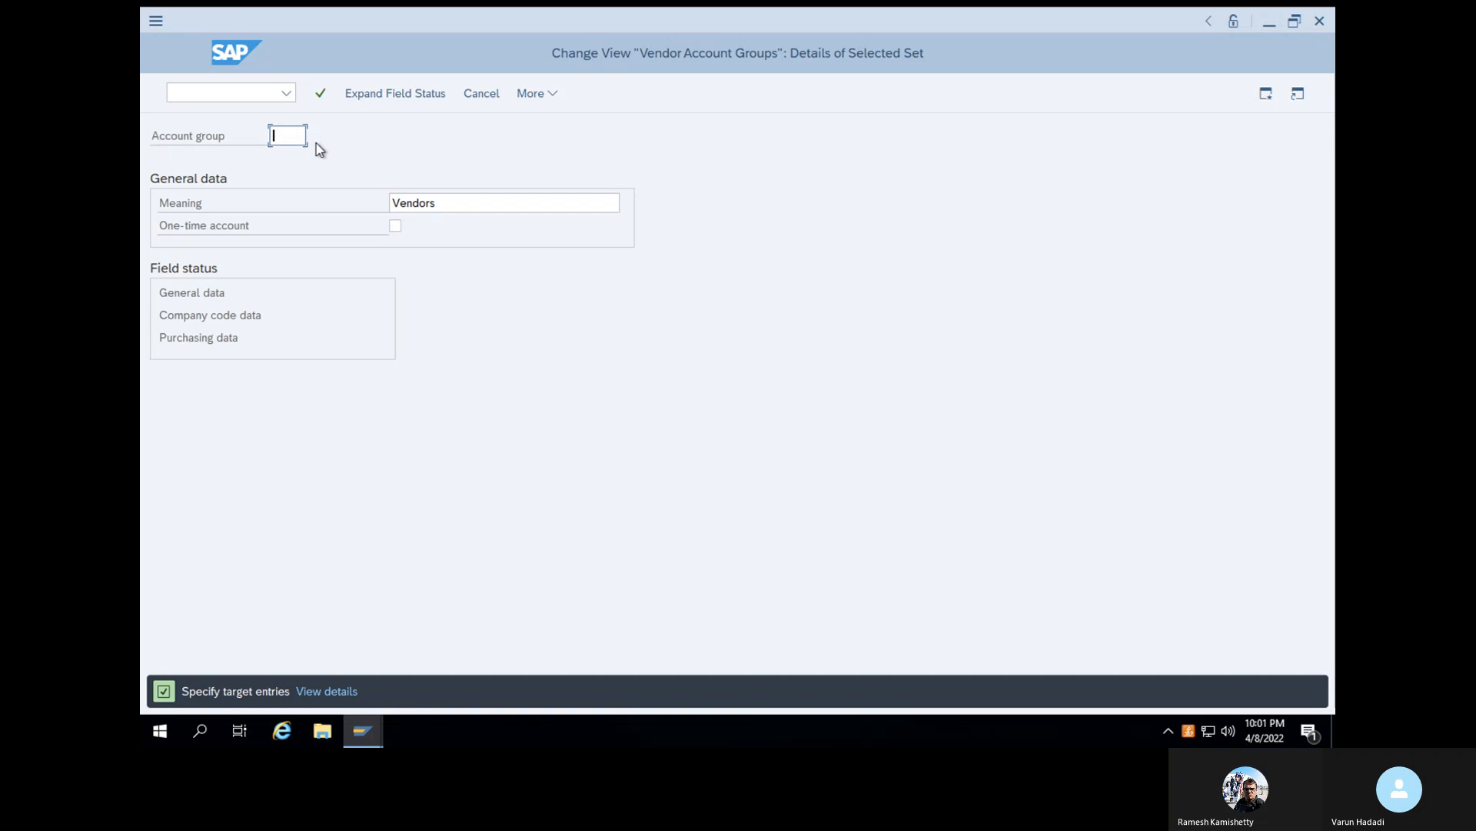
text(Z001)
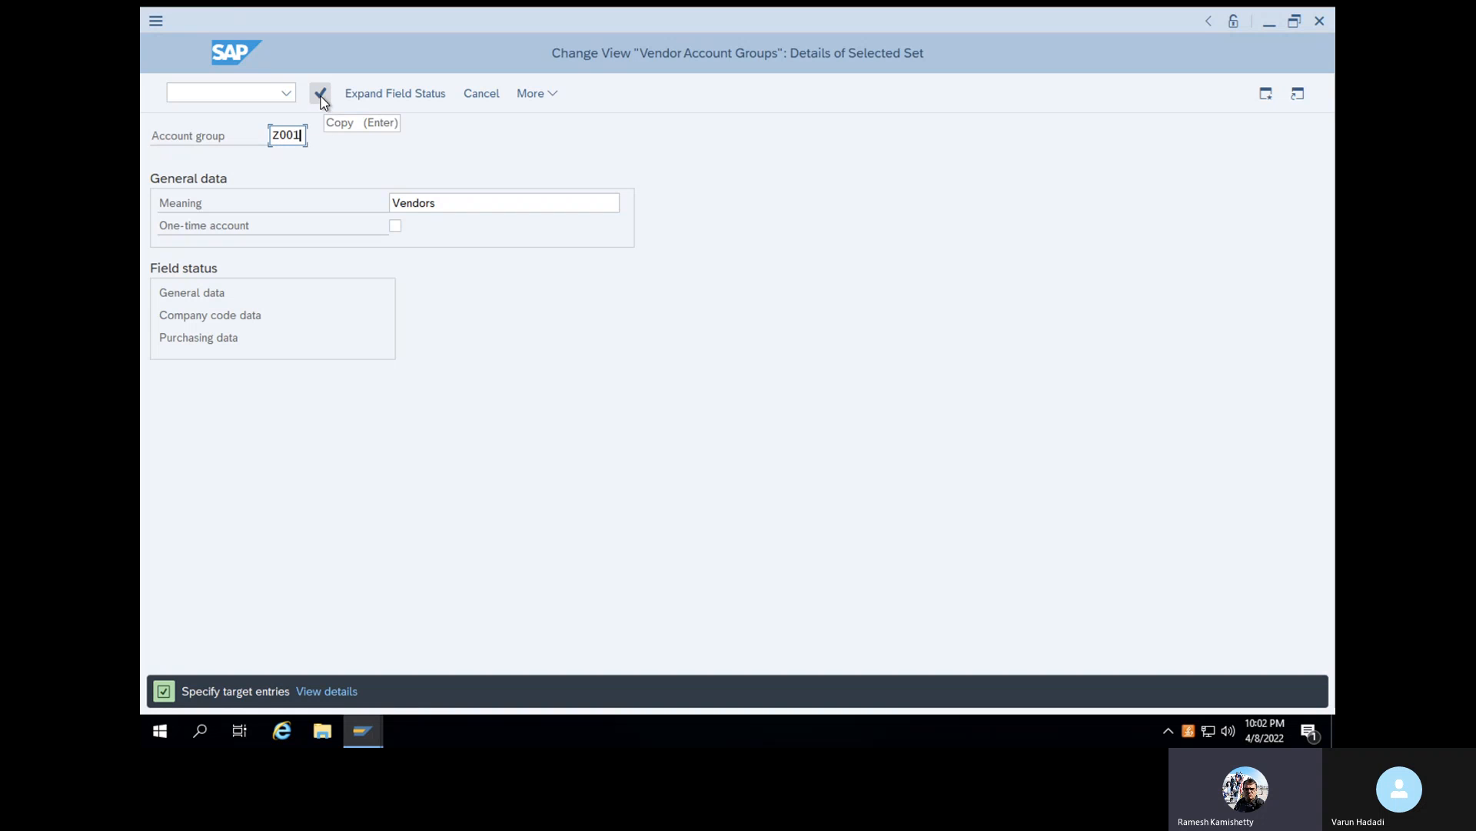
drag(458, 202, 393, 202)
text(V)
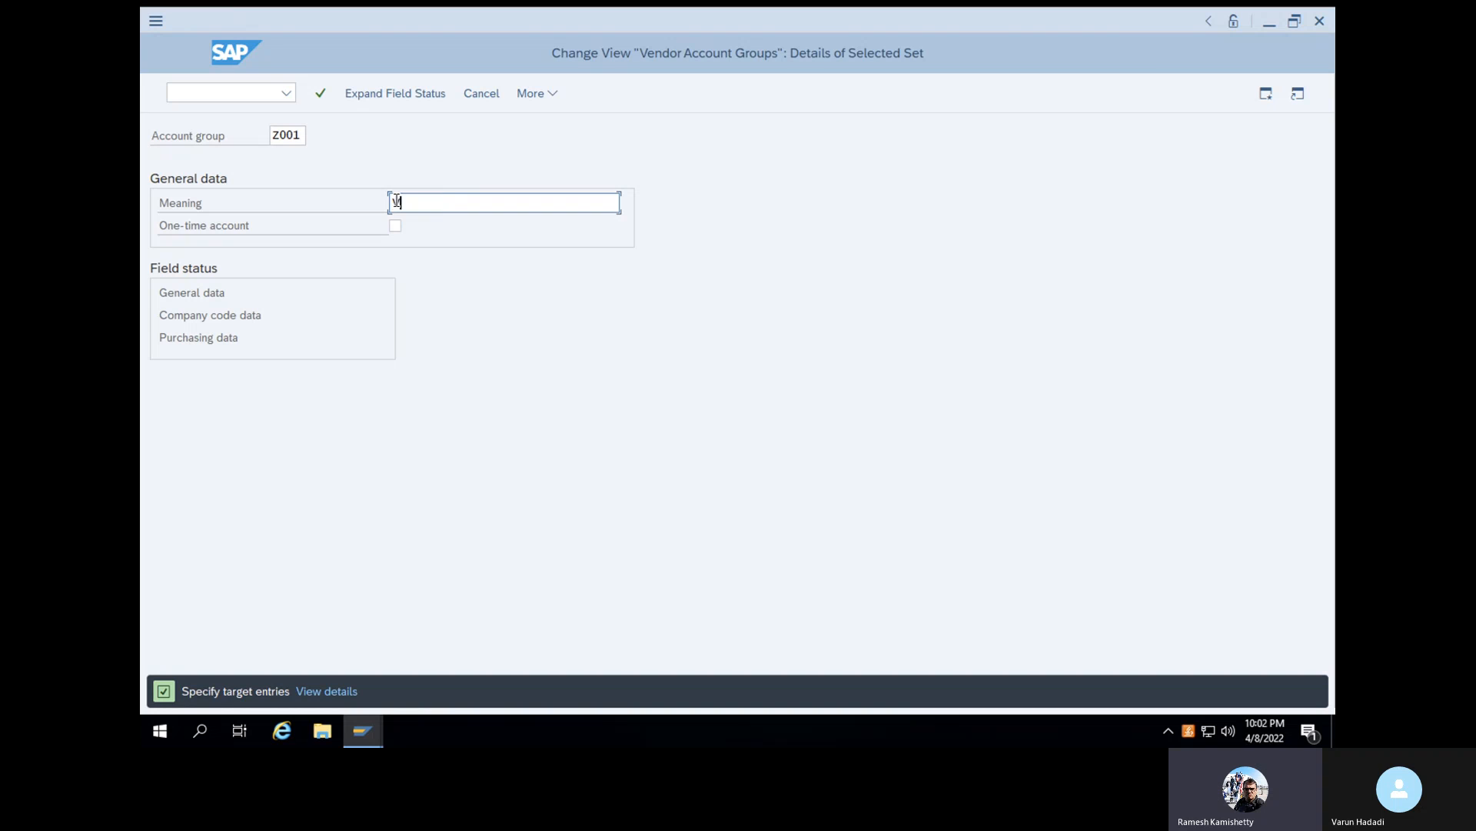
text(arun Vendor)
click(321, 94)
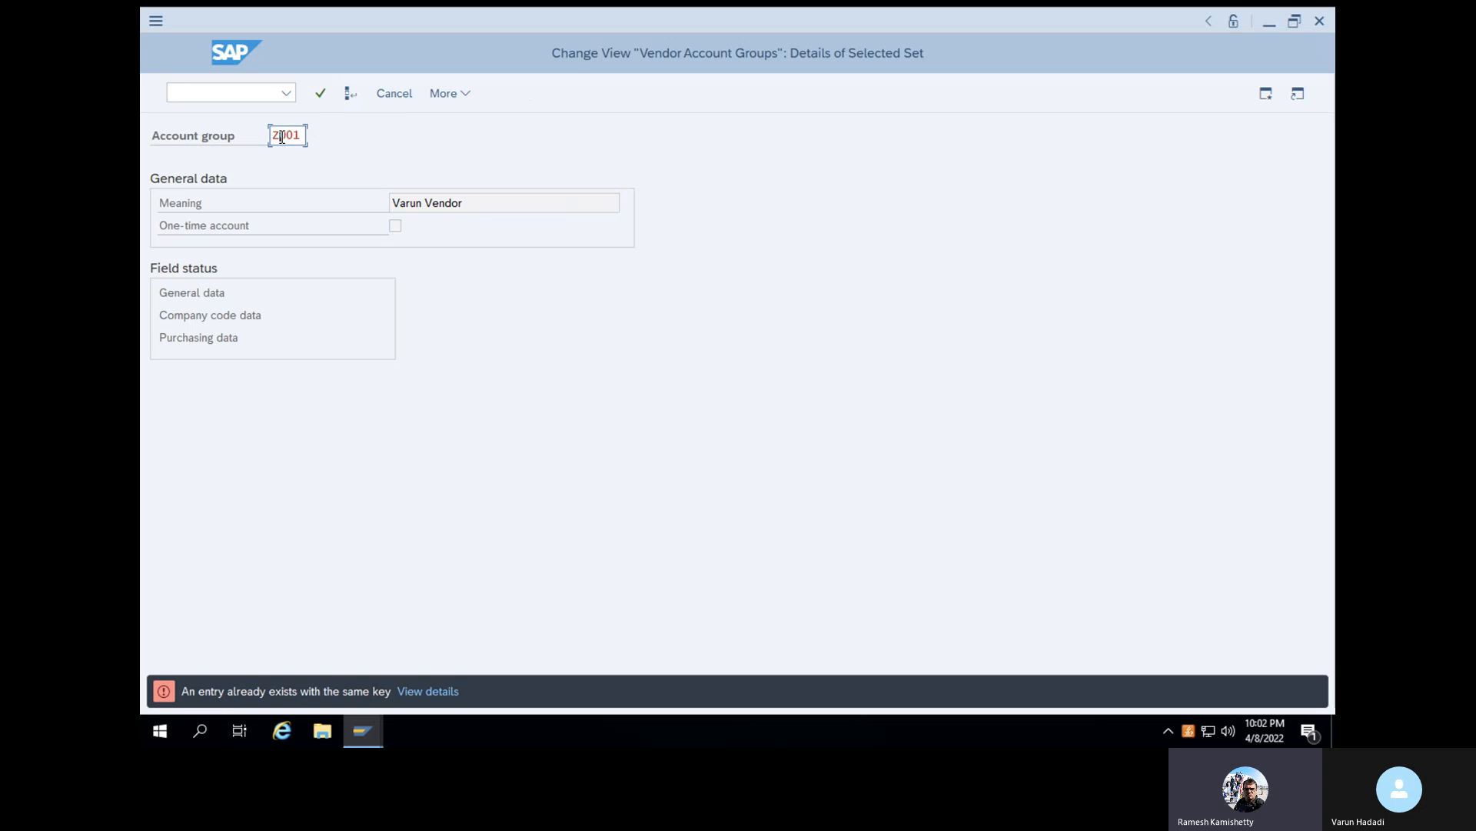
- Try V001 as the key of the copied vendor account group
key(BackSpace)
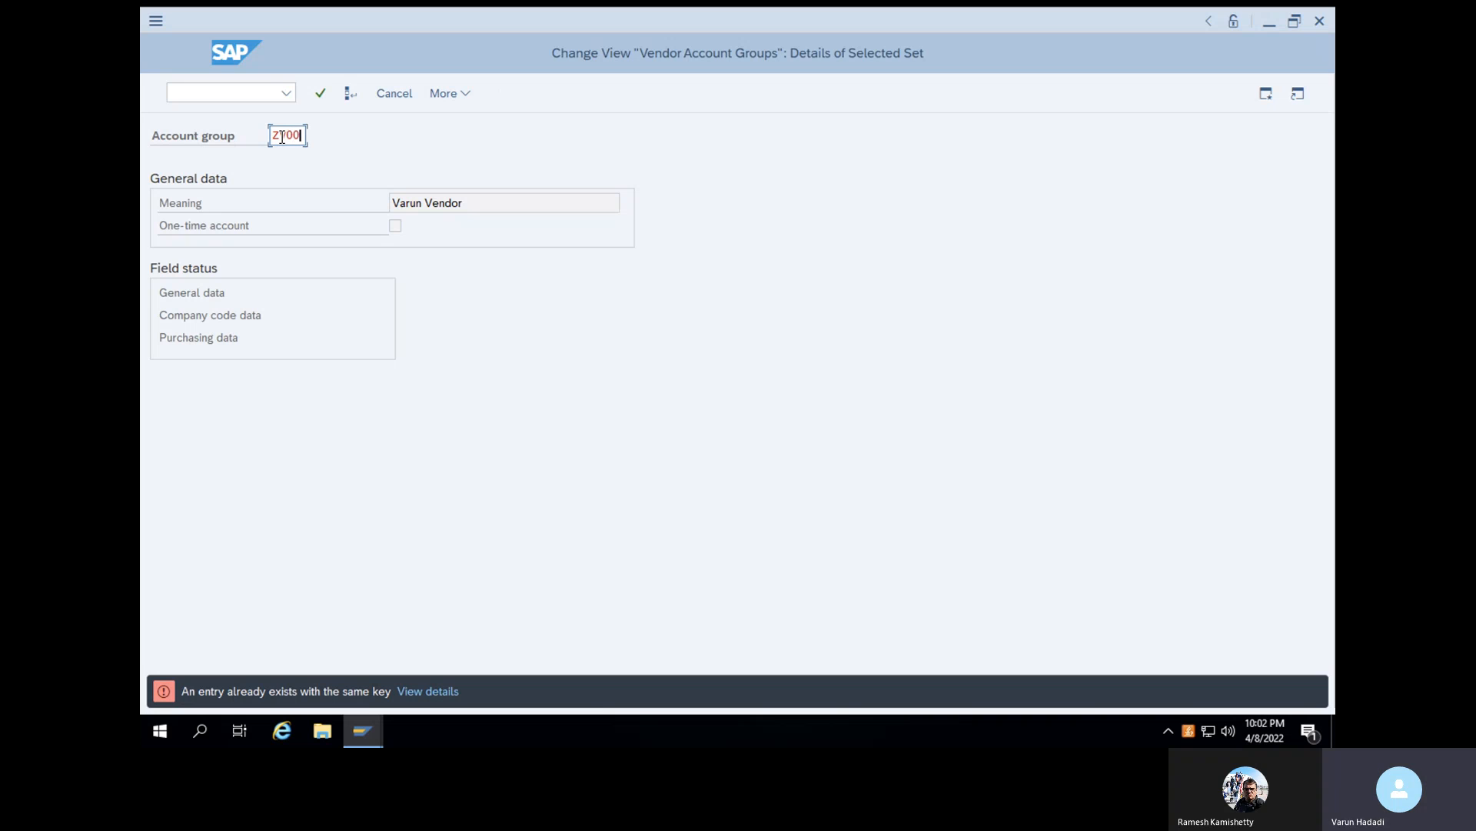
key(BackSpace)
key(BackSpace)
key(BackSpace)
key(BackSpace)
text(V001)
click(323, 99)
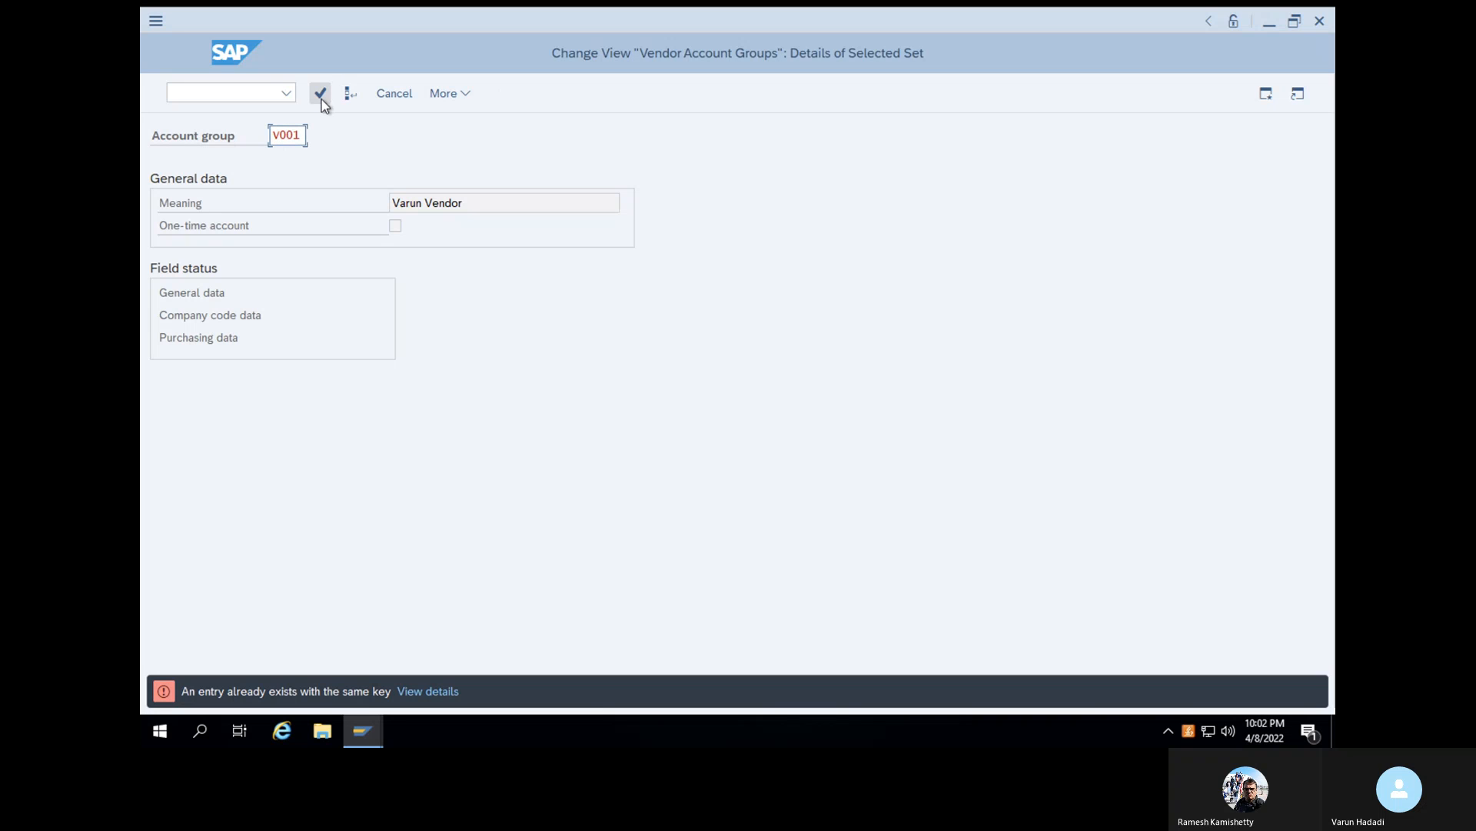
- Set the copied account group's key to X001, complete the copy, save it and return to the implementation guide
click(292, 136)
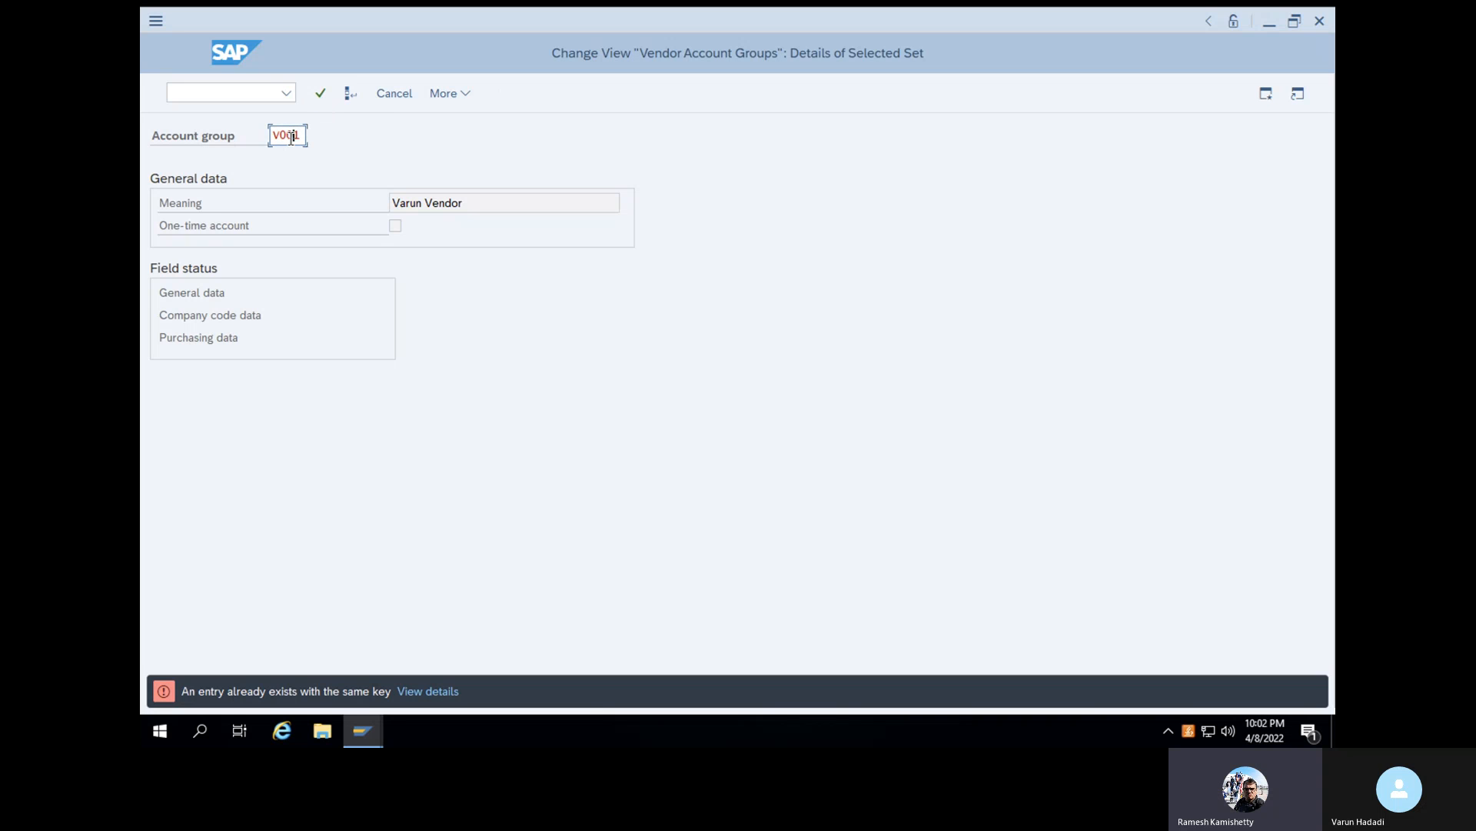
text(001)
click(321, 94)
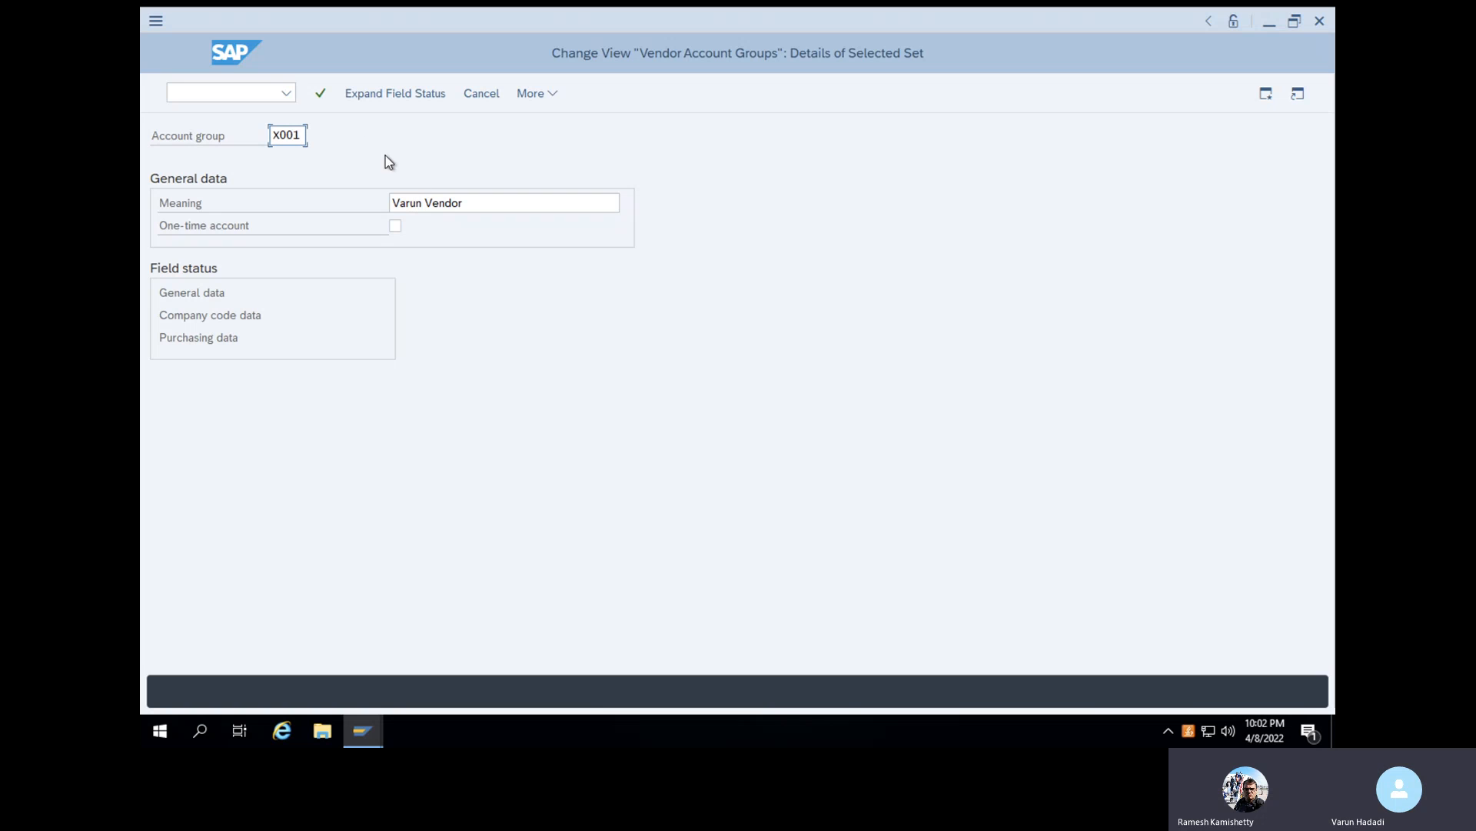
click(326, 94)
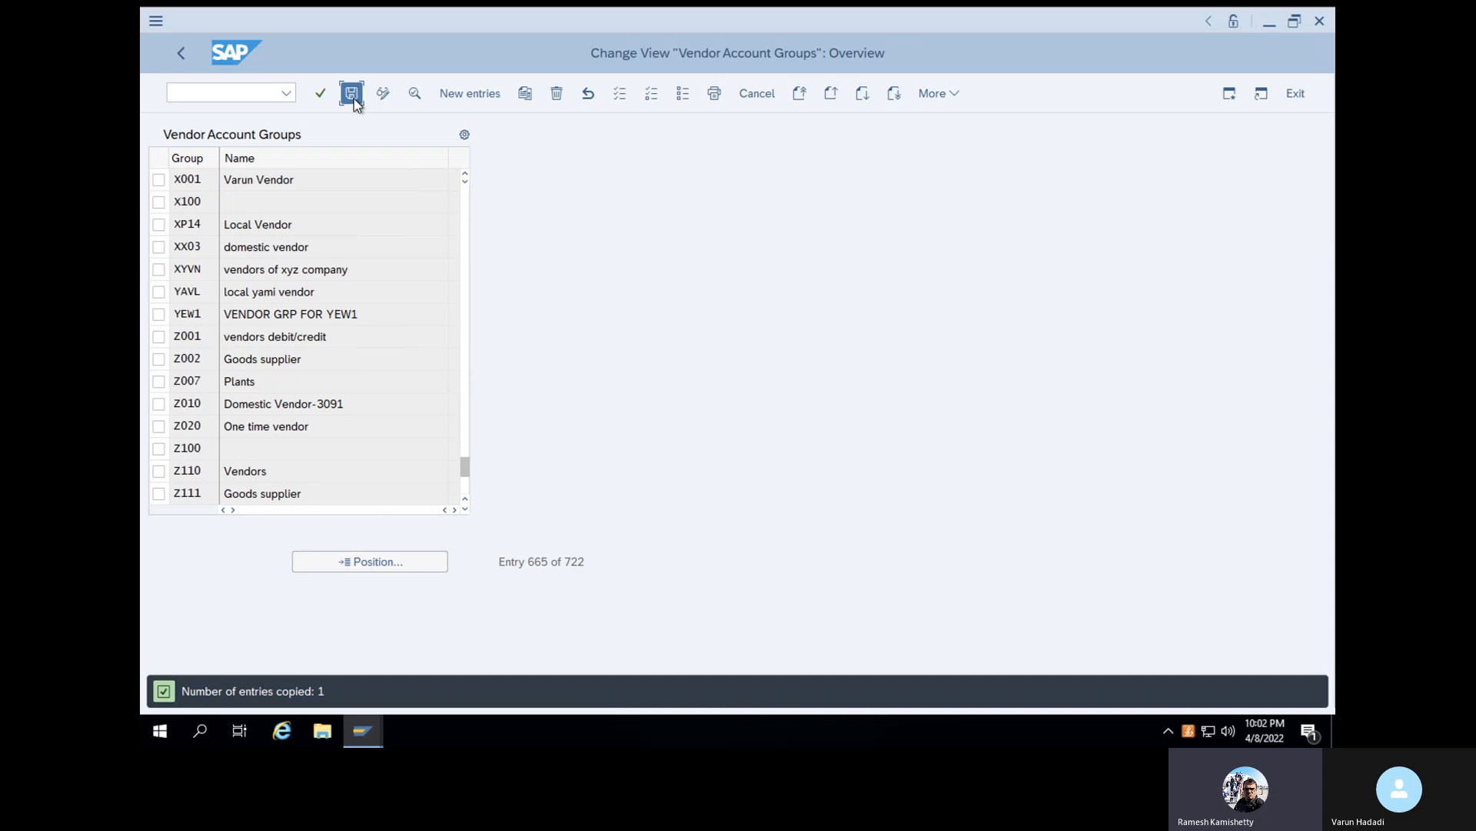
click(352, 96)
click(514, 359)
click(181, 54)
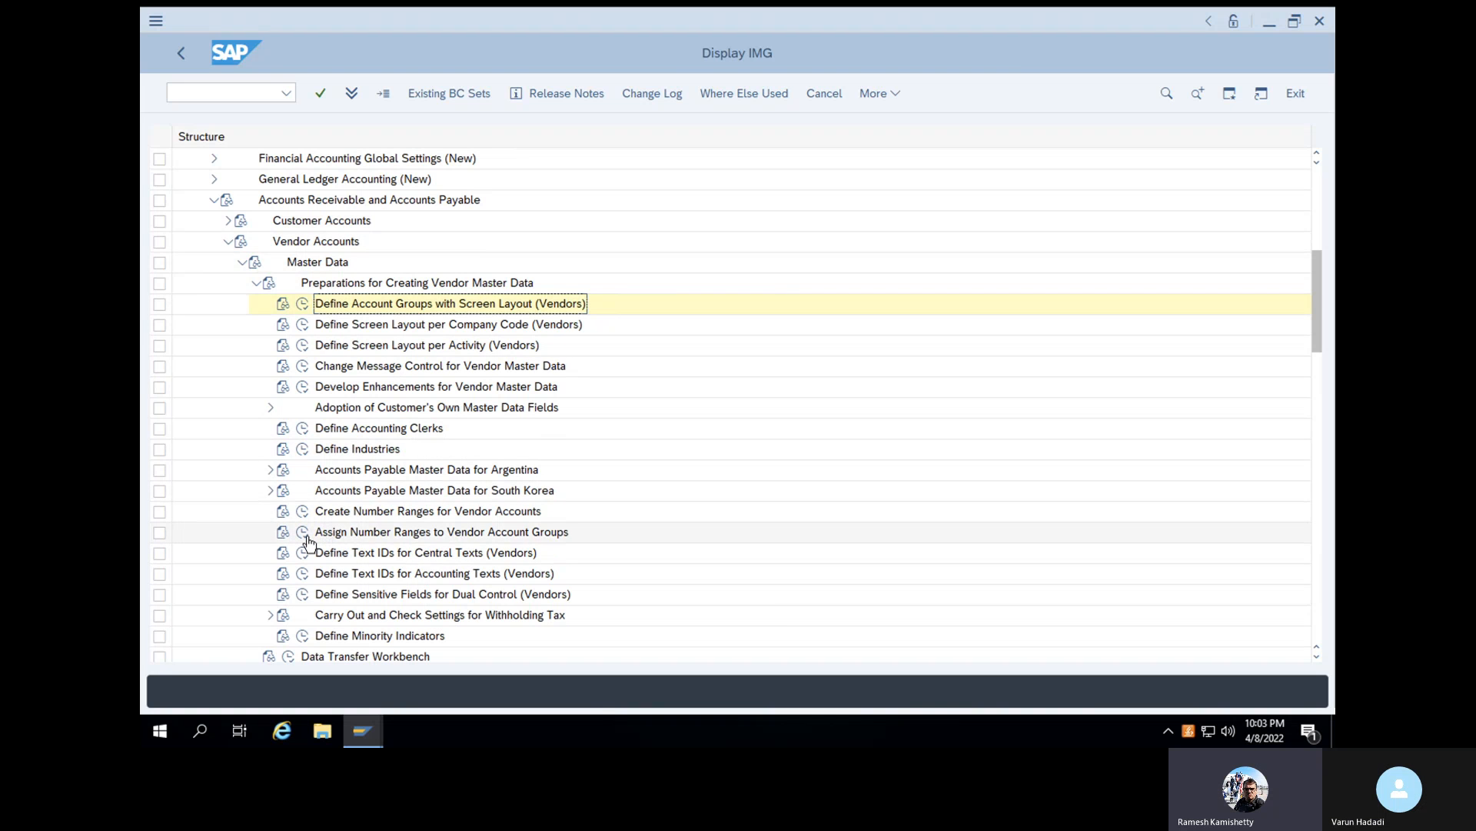
- Examine the intervals in Create Number Ranges for Vendor Accounts, including interval 06, and return to the implementation guide
click(305, 511)
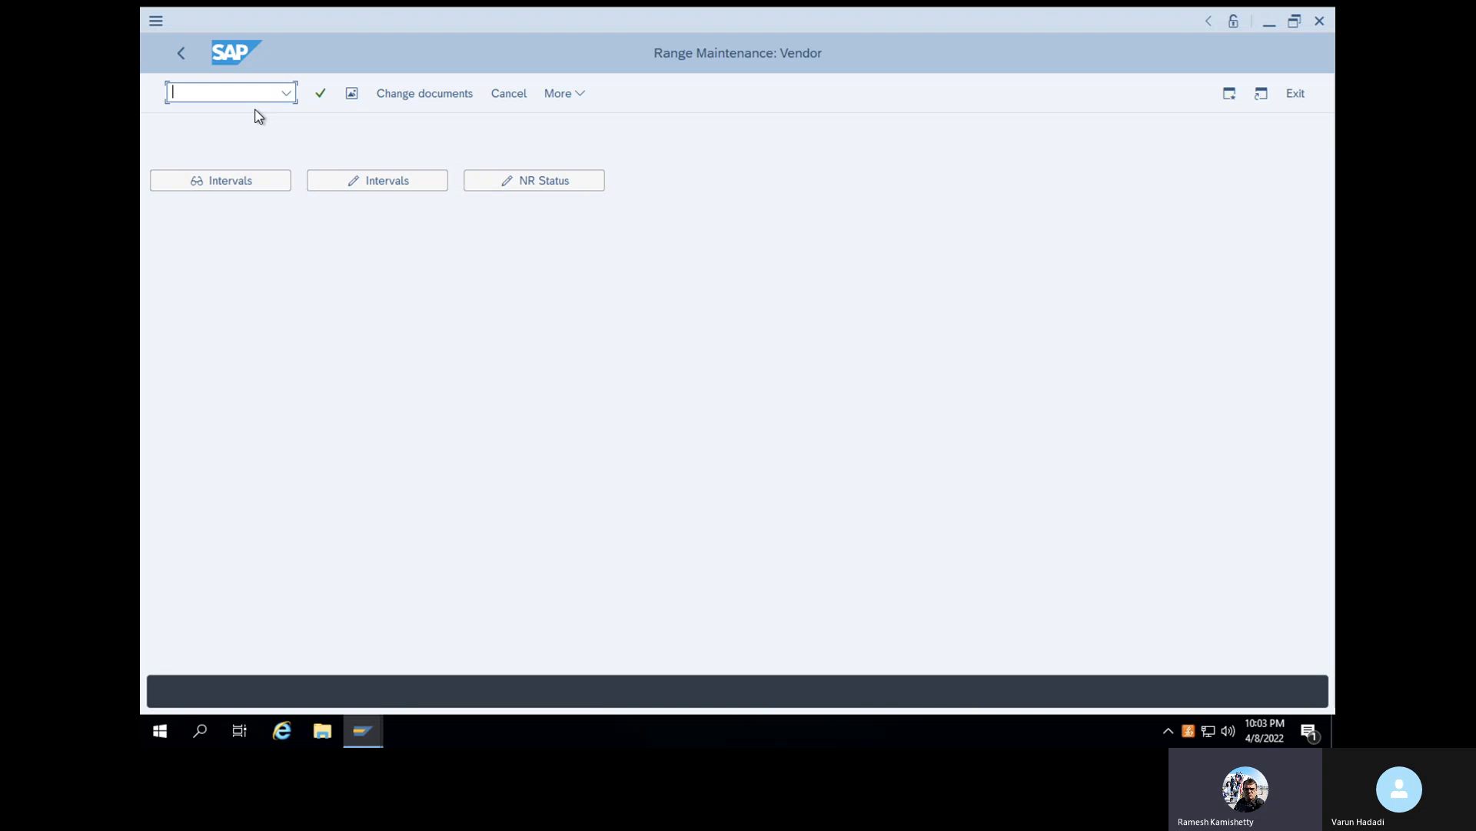
click(346, 180)
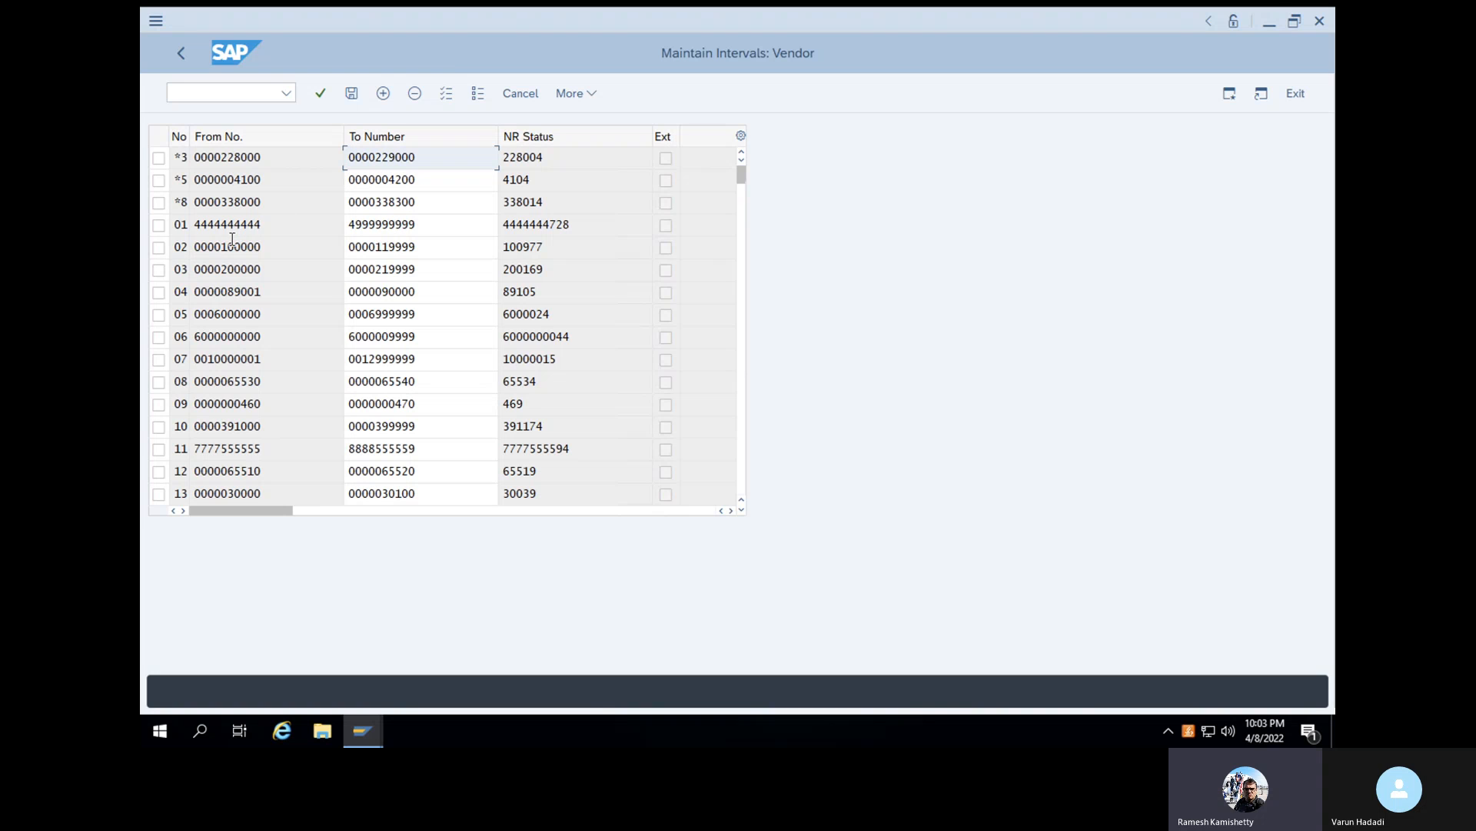
click(159, 339)
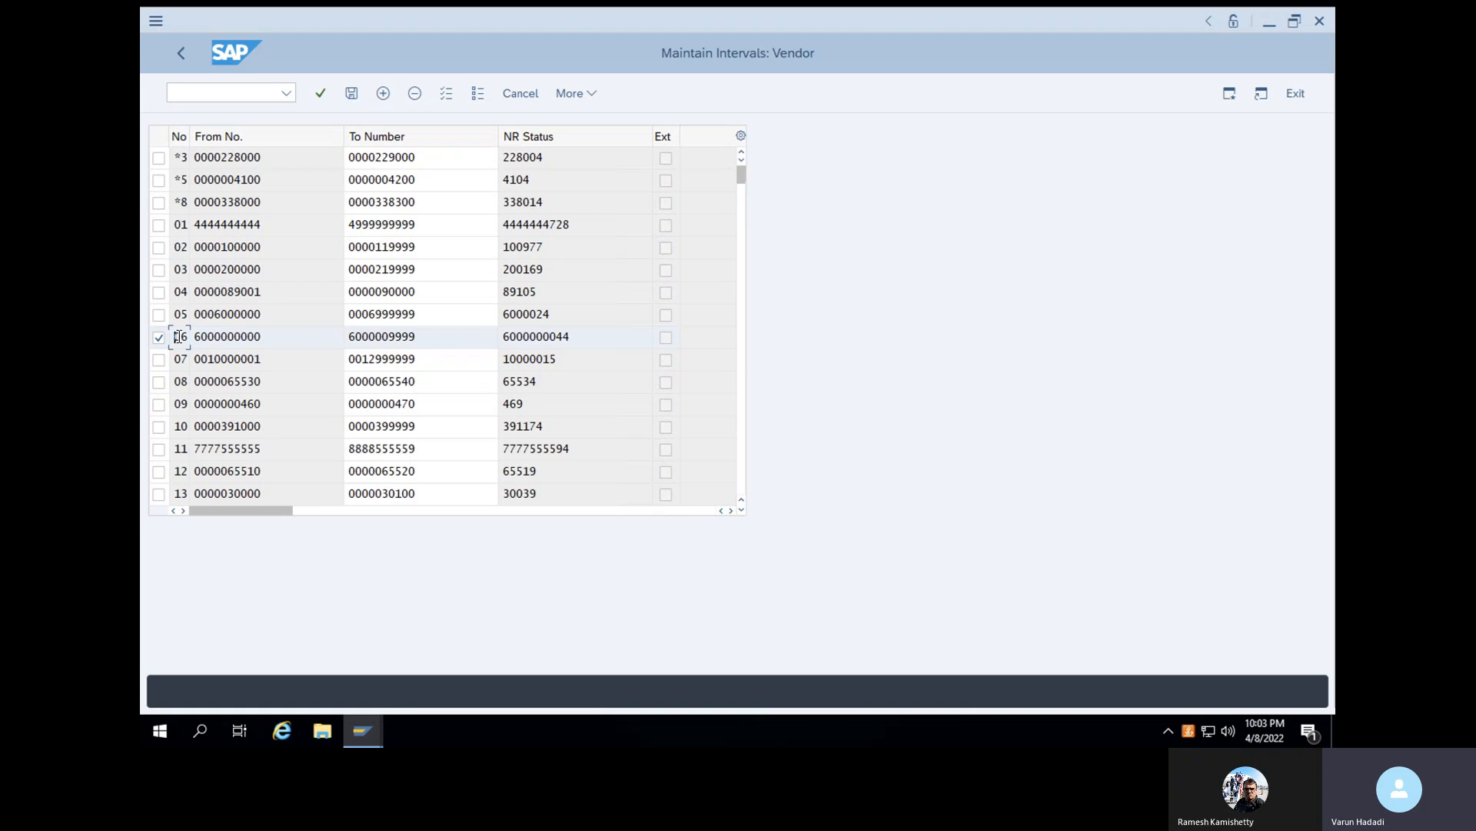
click(159, 338)
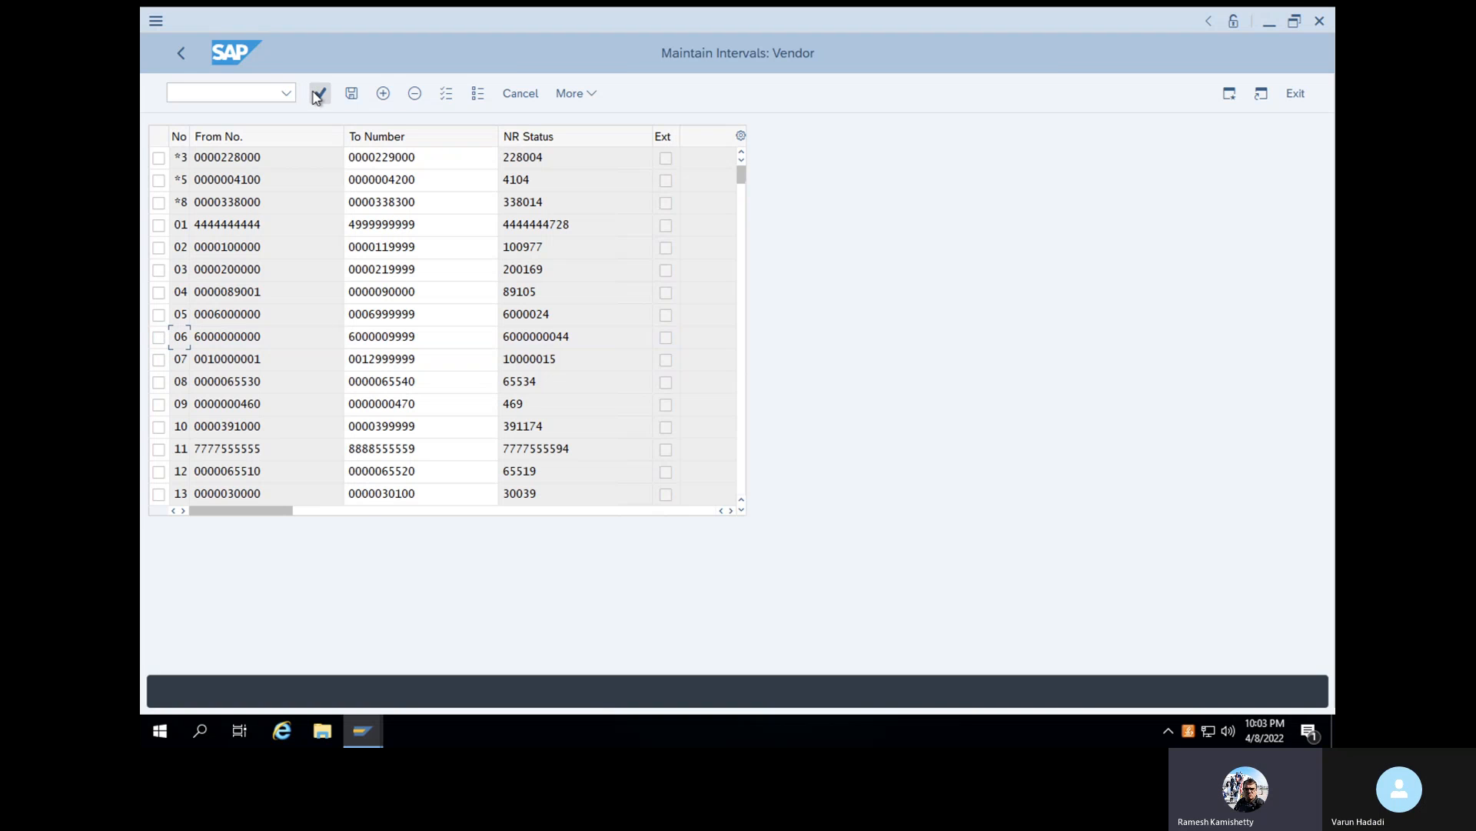
click(181, 63)
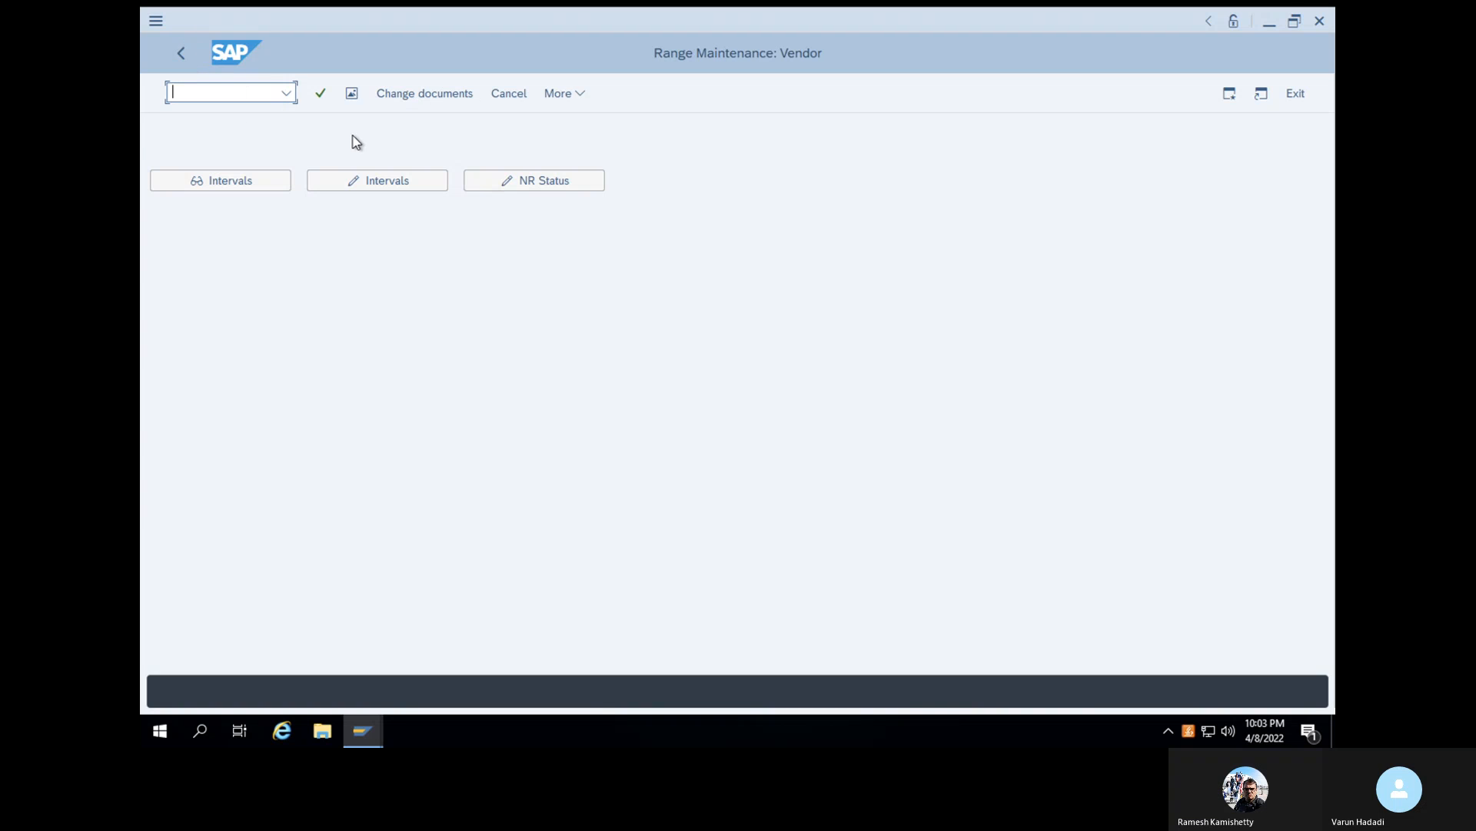
click(178, 50)
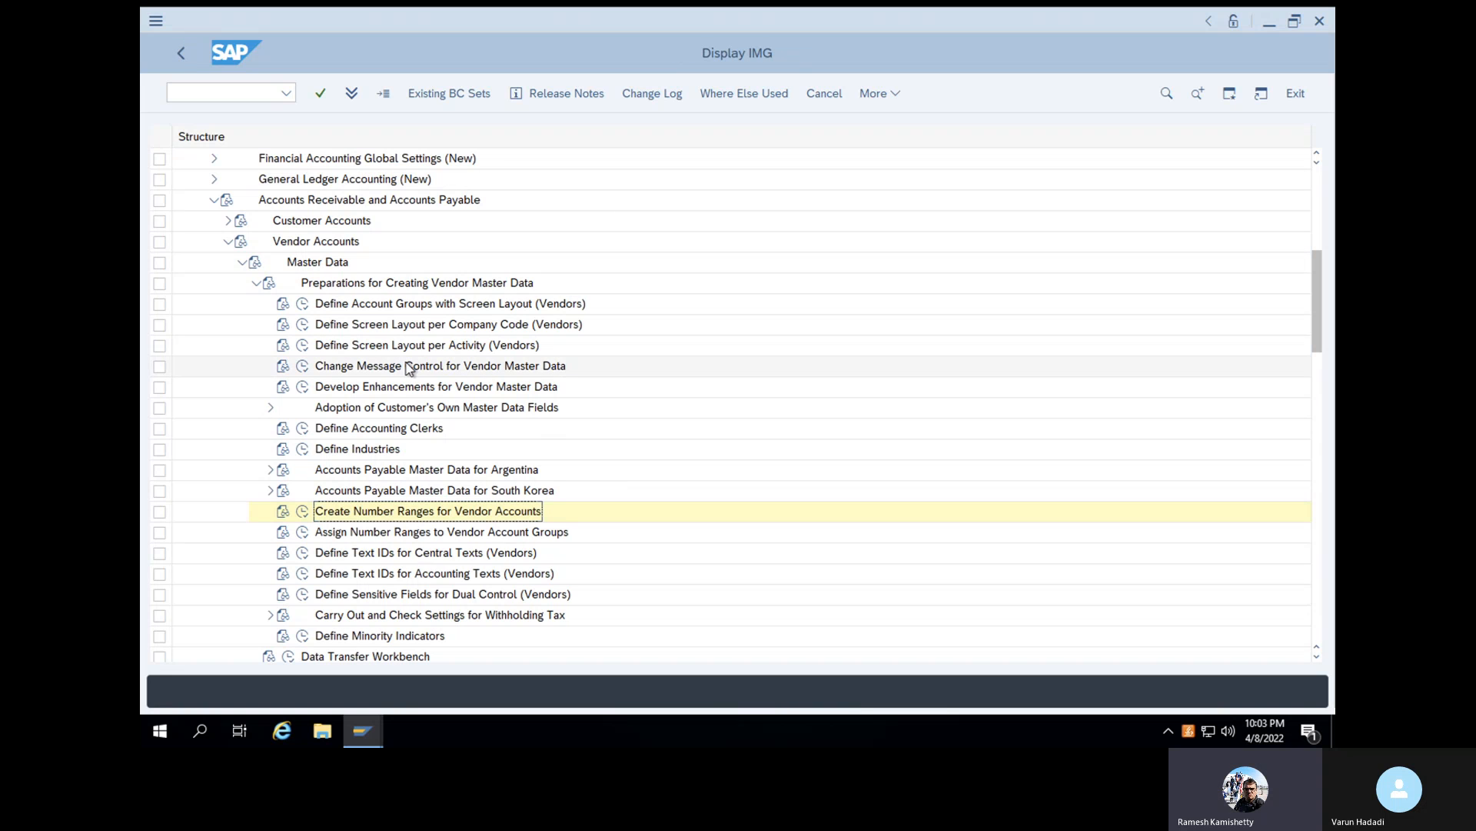
- Open Assign Number Ranges to Vendor Account Groups and position the list at account group X001
click(305, 533)
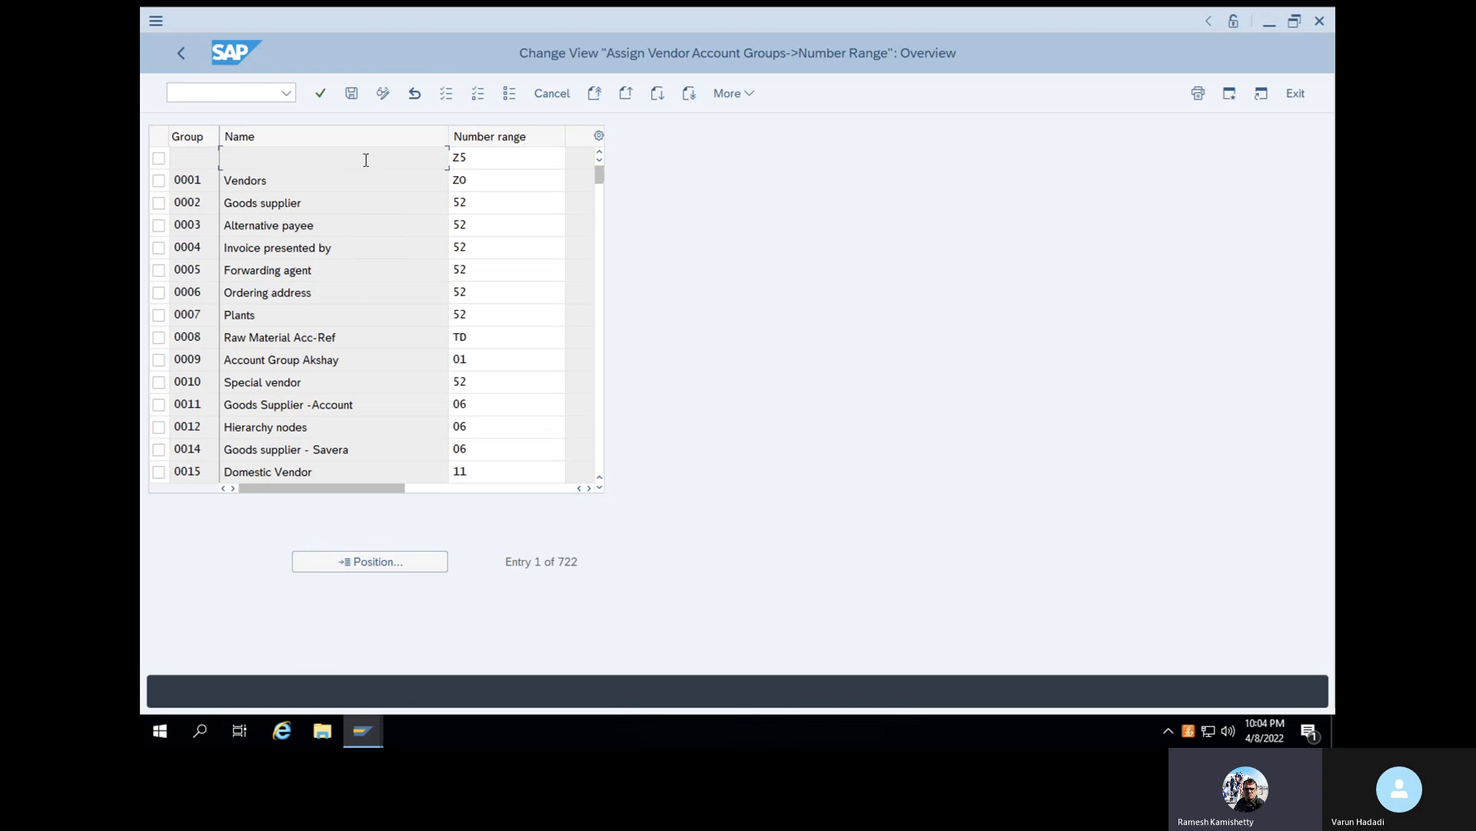
click(395, 558)
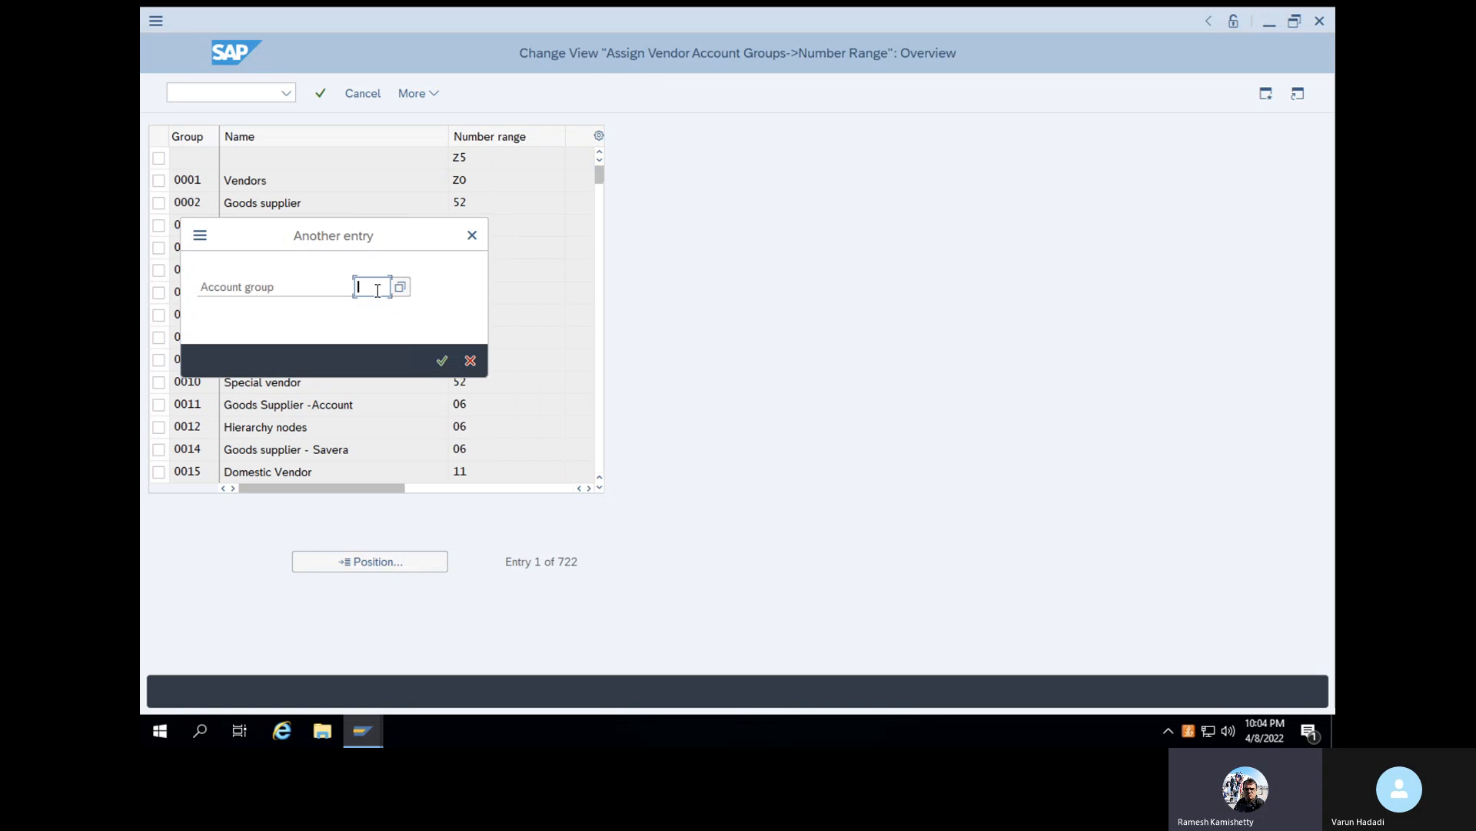
text(X001)
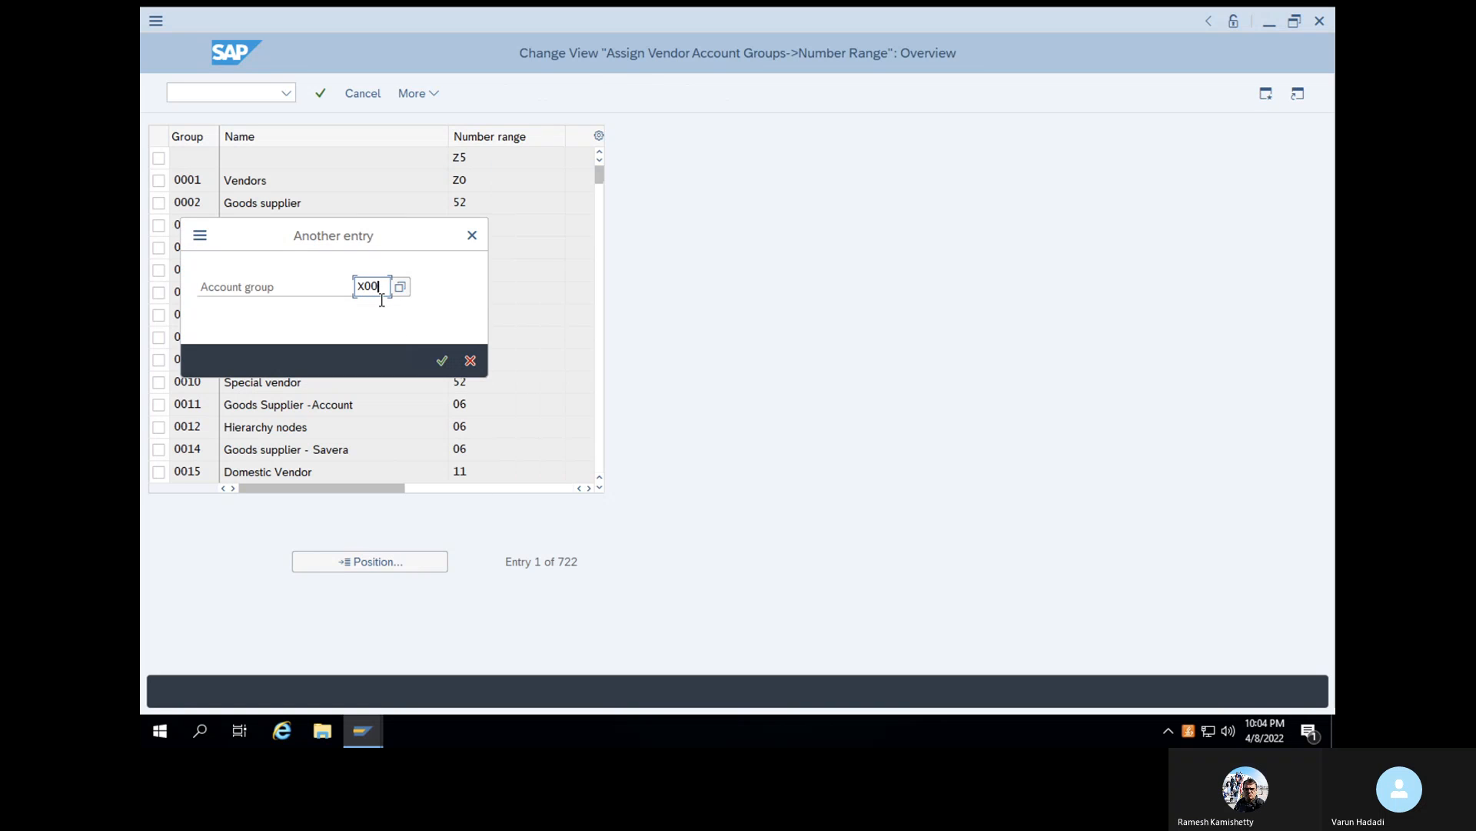
click(441, 361)
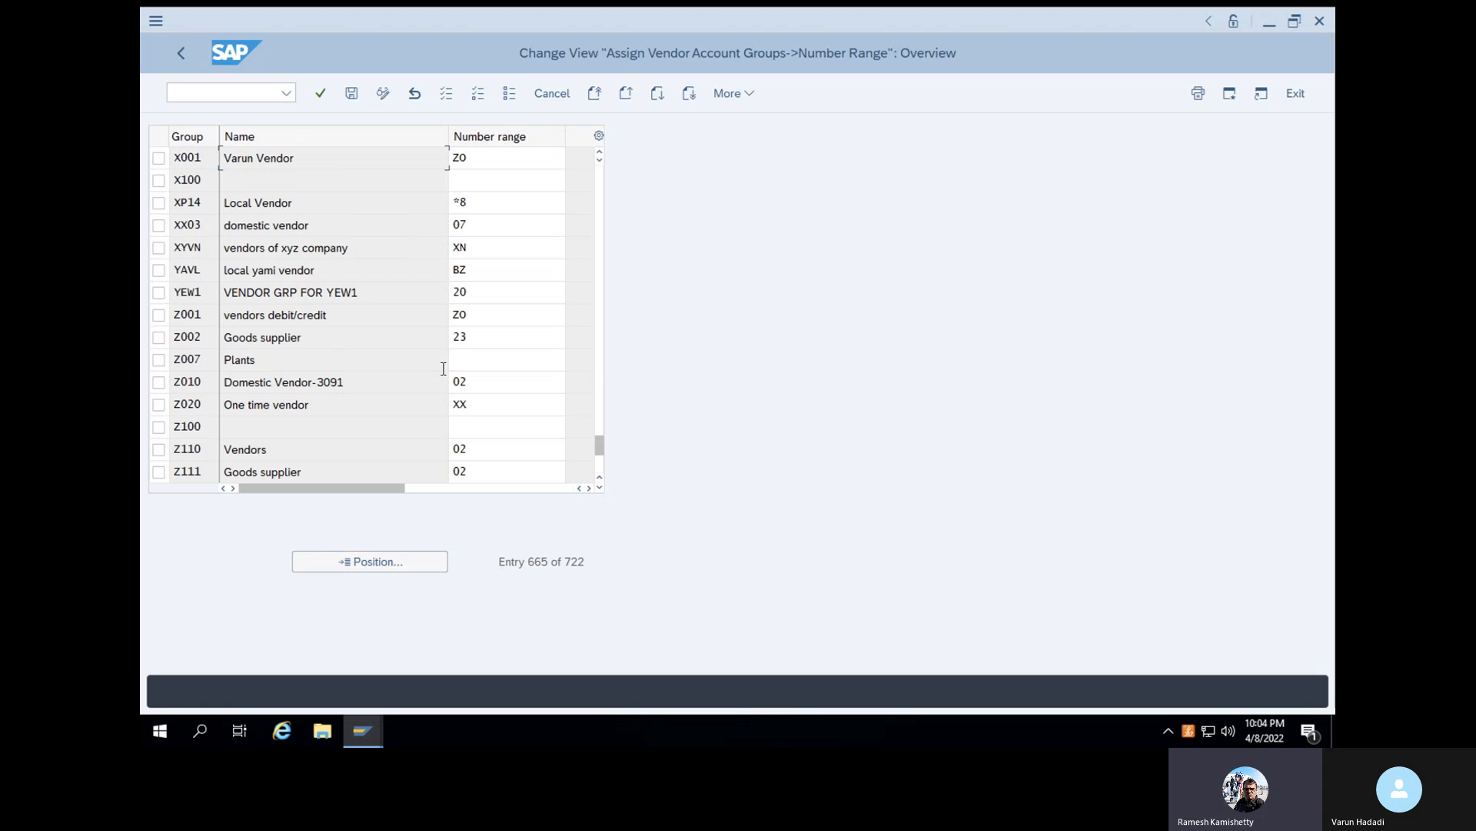
- Assign number range 06 to vendor account group X001 and save it under the proposed SAP training customizing request
click(479, 158)
key(BackSpace)
key(BackSpace)
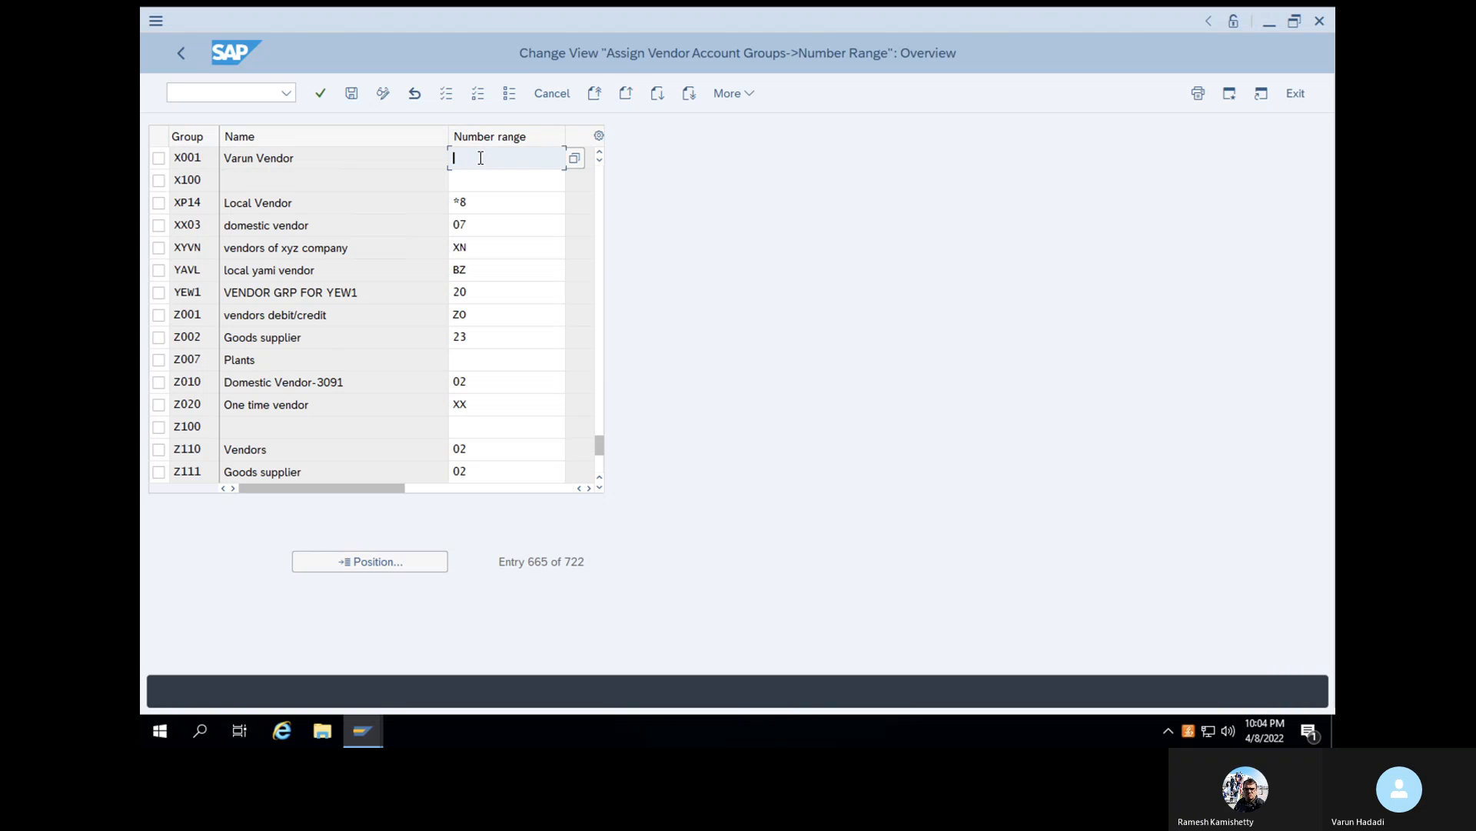
text(06)
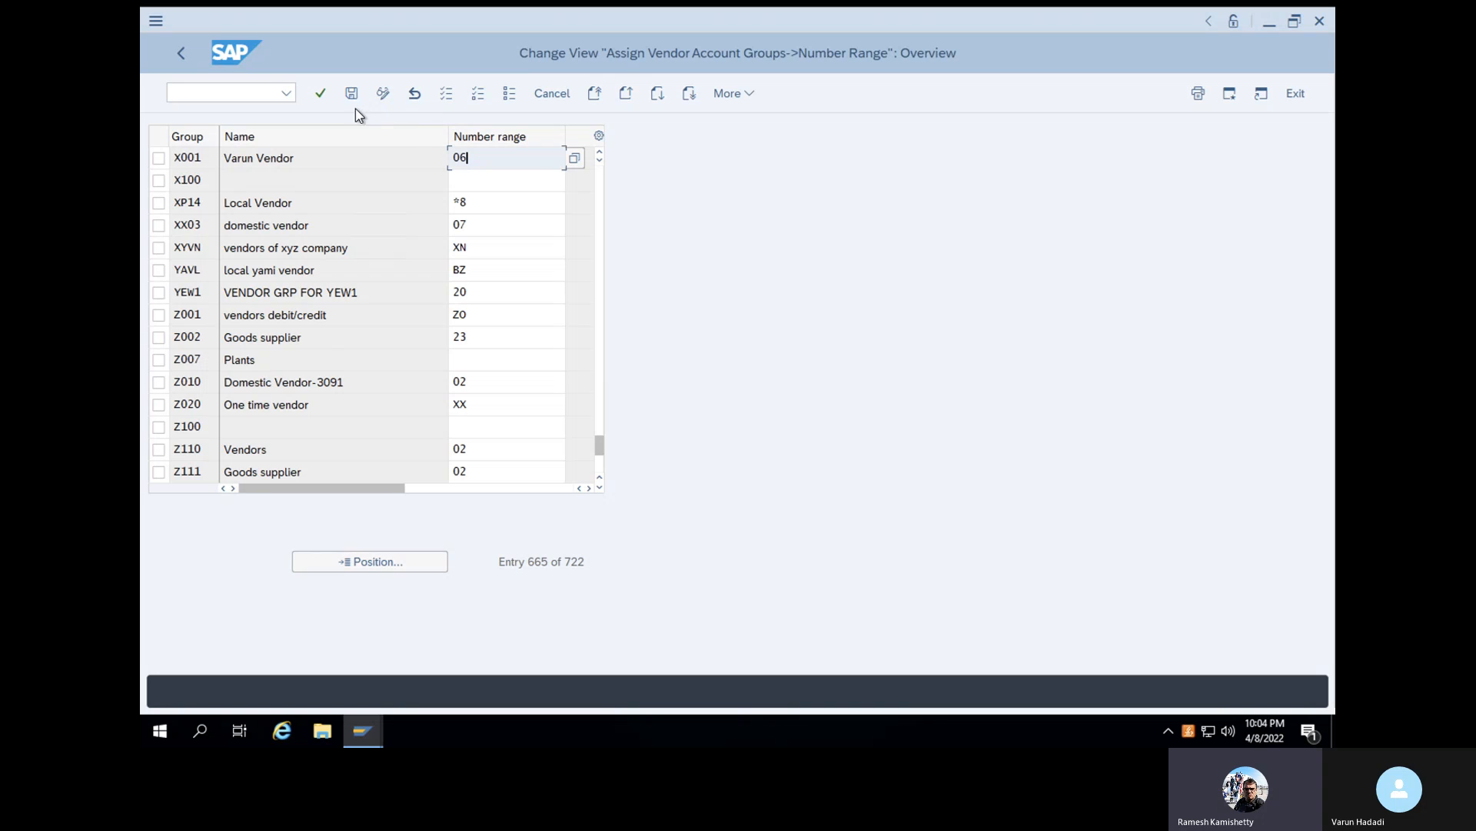
click(320, 95)
click(353, 95)
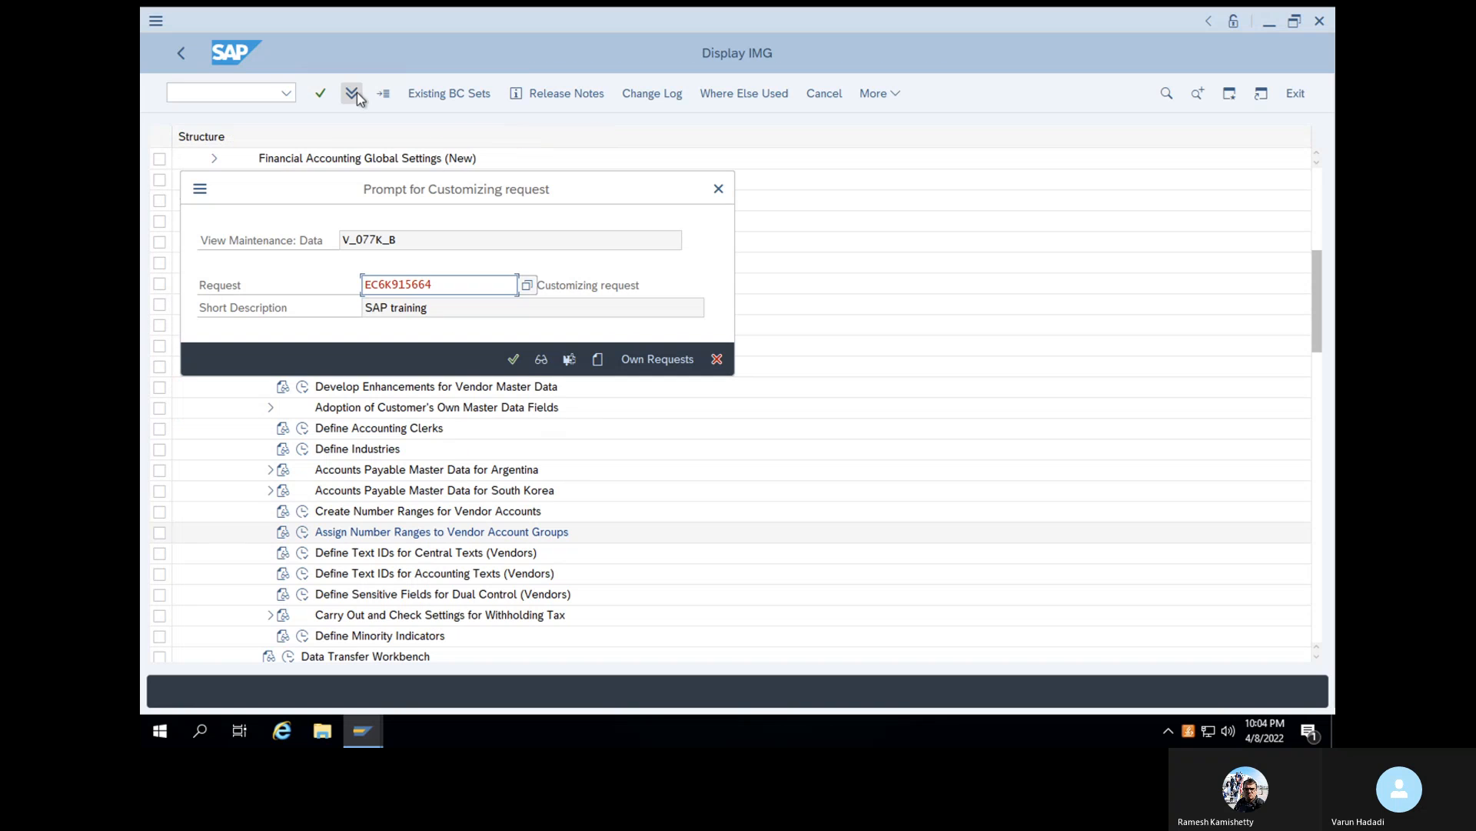
click(514, 360)
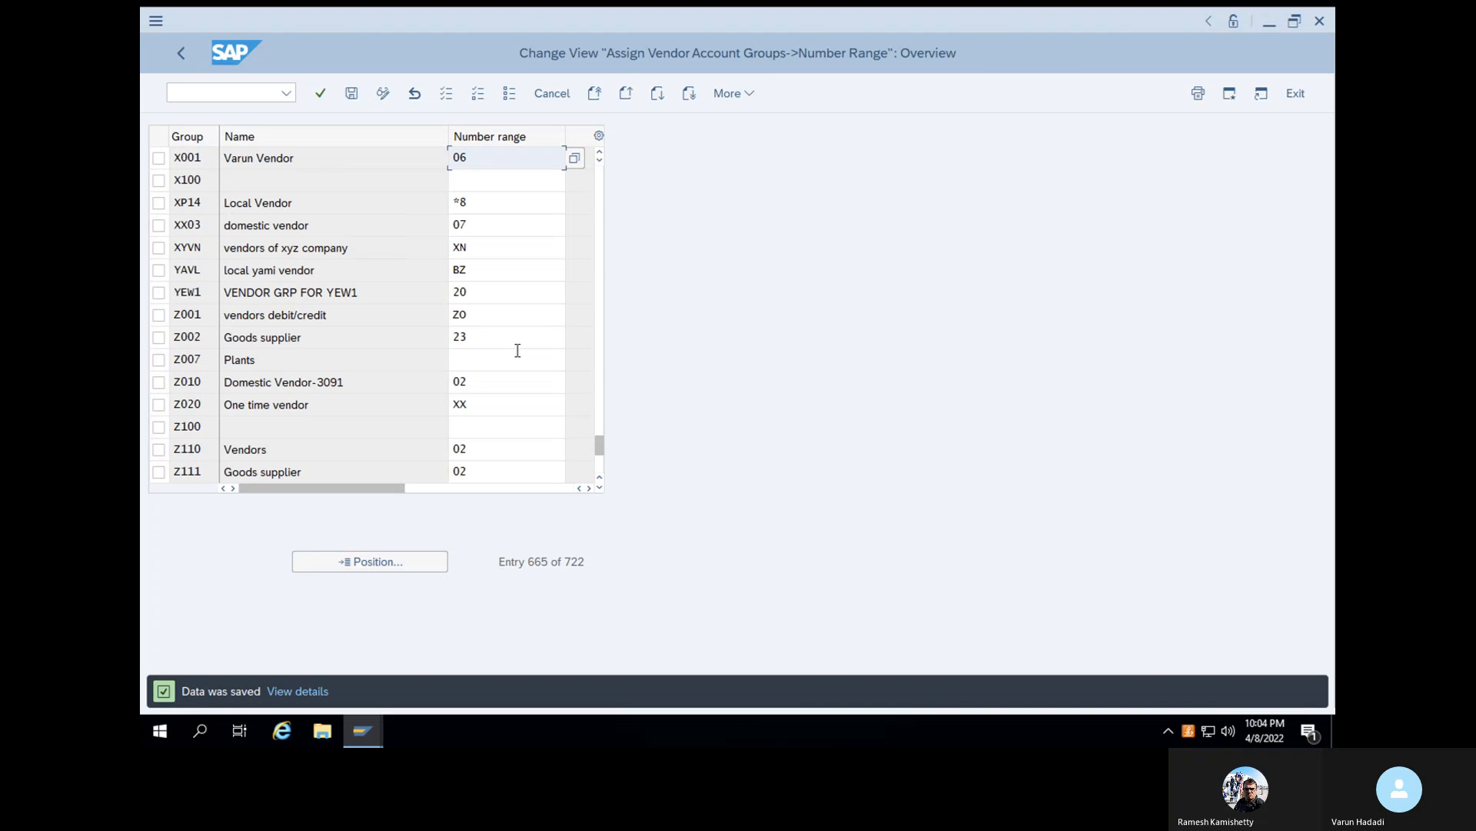
- Leave customizing for the SAP Easy Access screen with /n and start vendor creation with transaction XK01
click(224, 93)
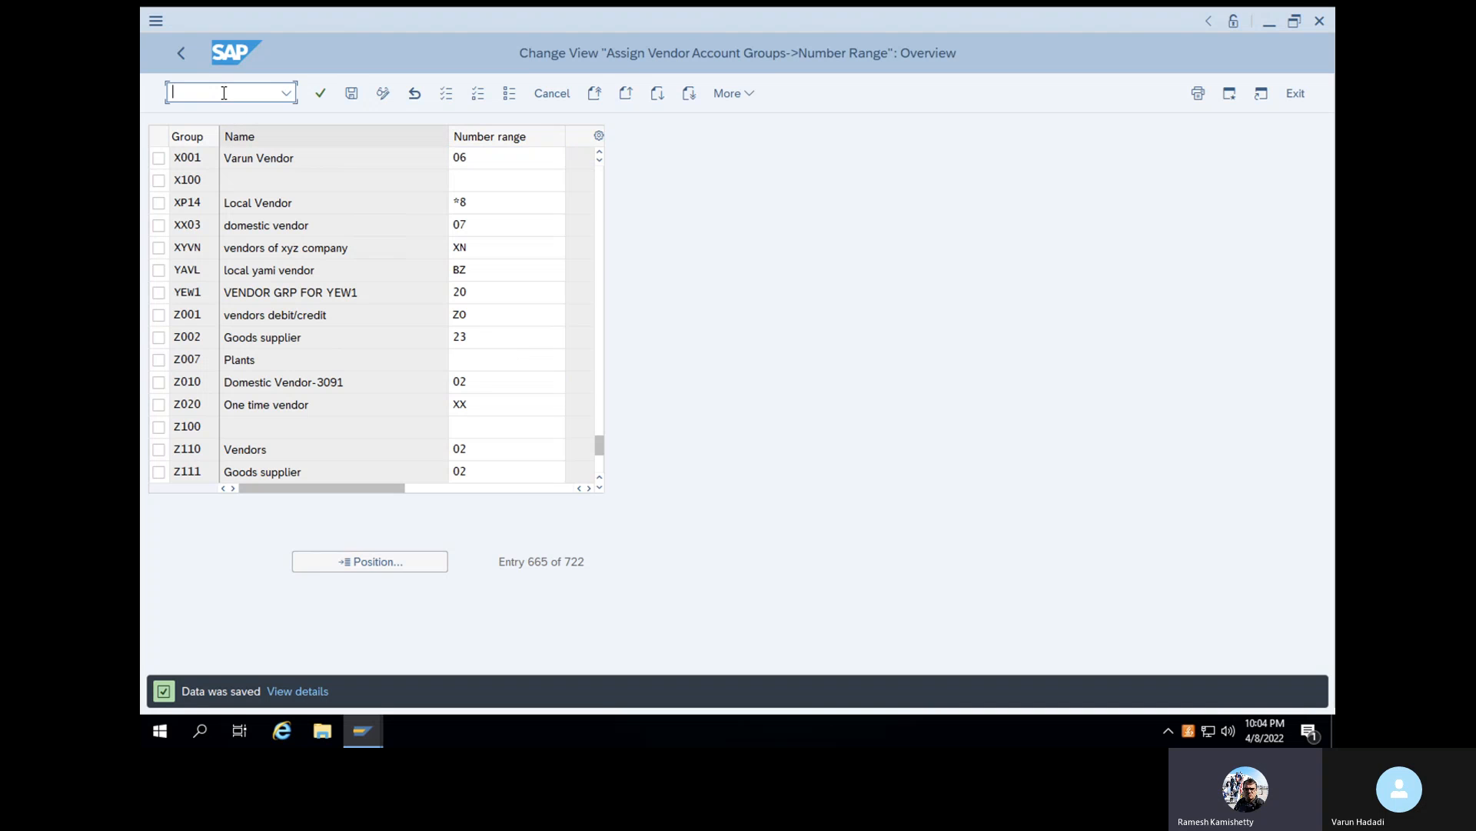
text(/n)
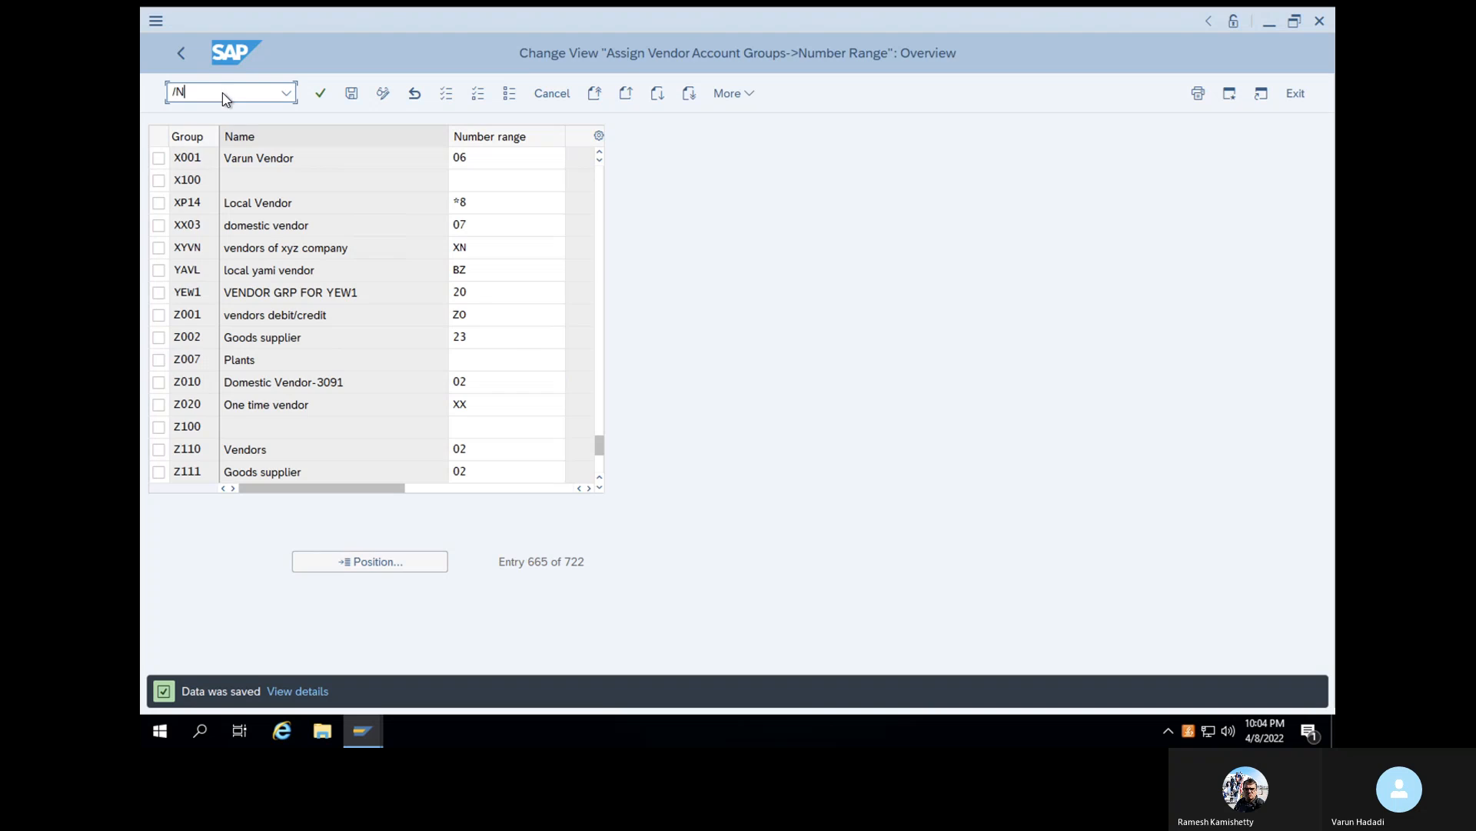
key(Return)
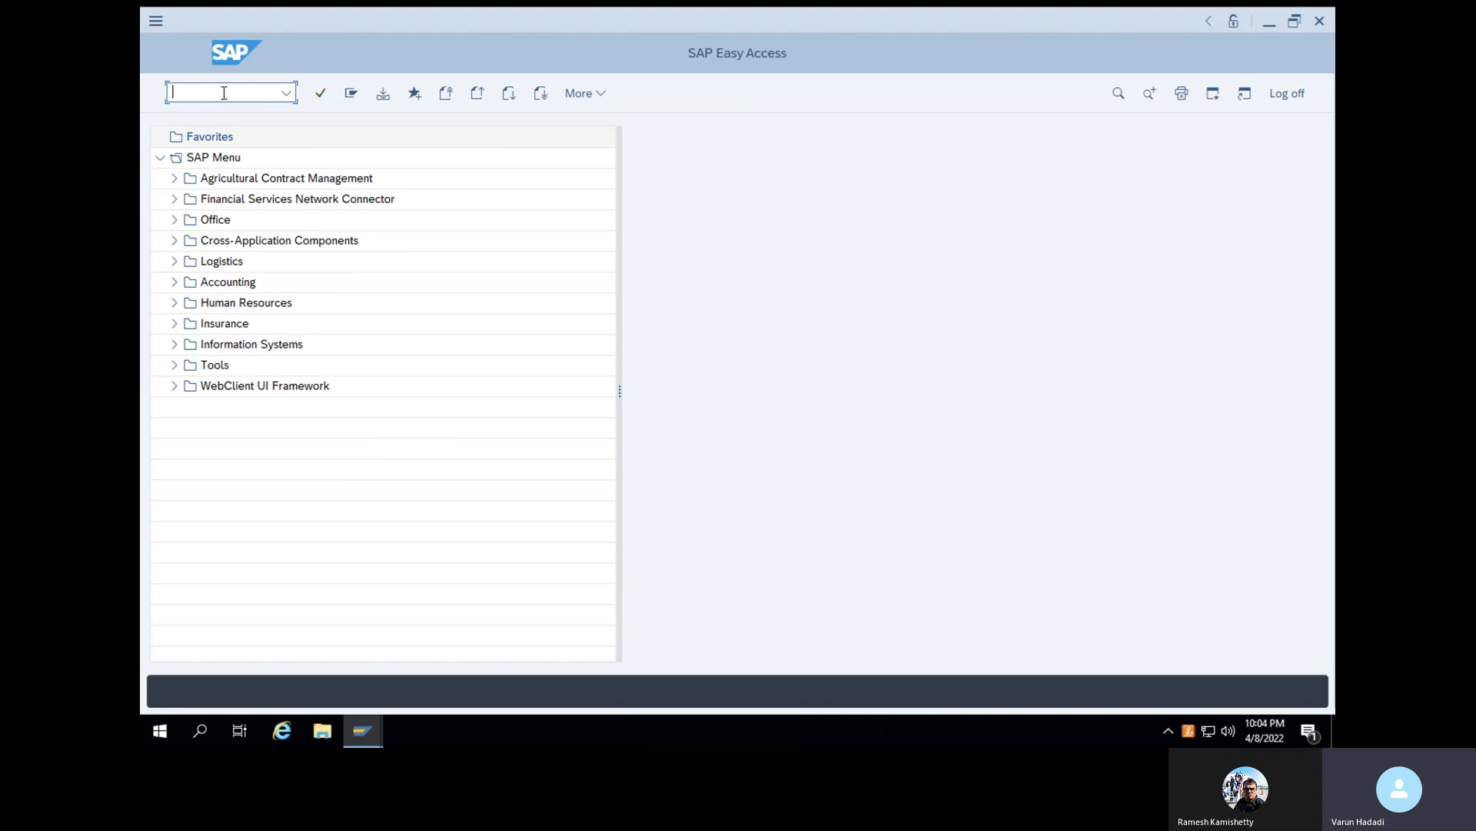
text(XK01)
key(Return)
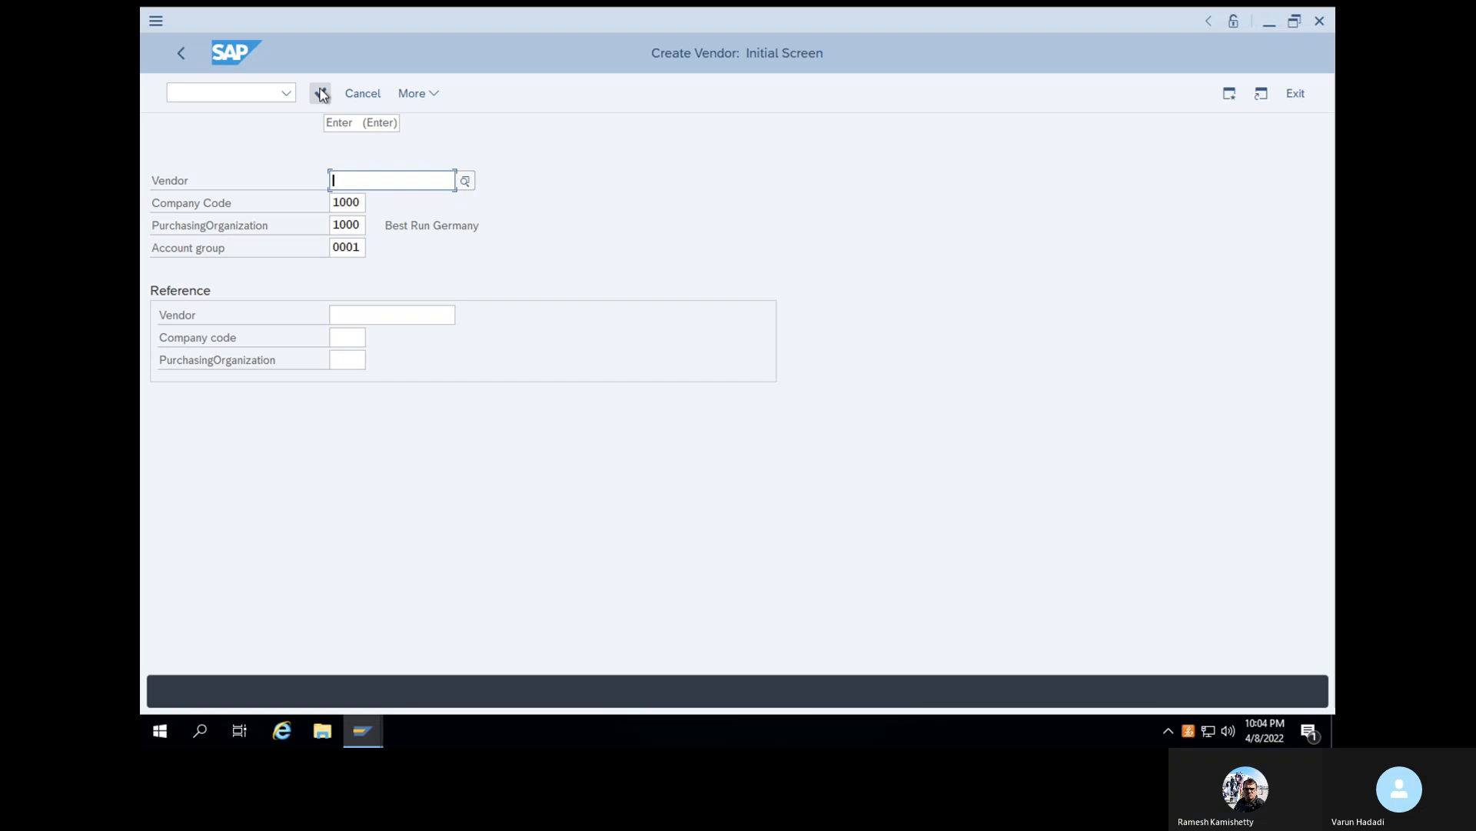
- Set the new vendor's account group to X001 and proceed to the address data
click(336, 250)
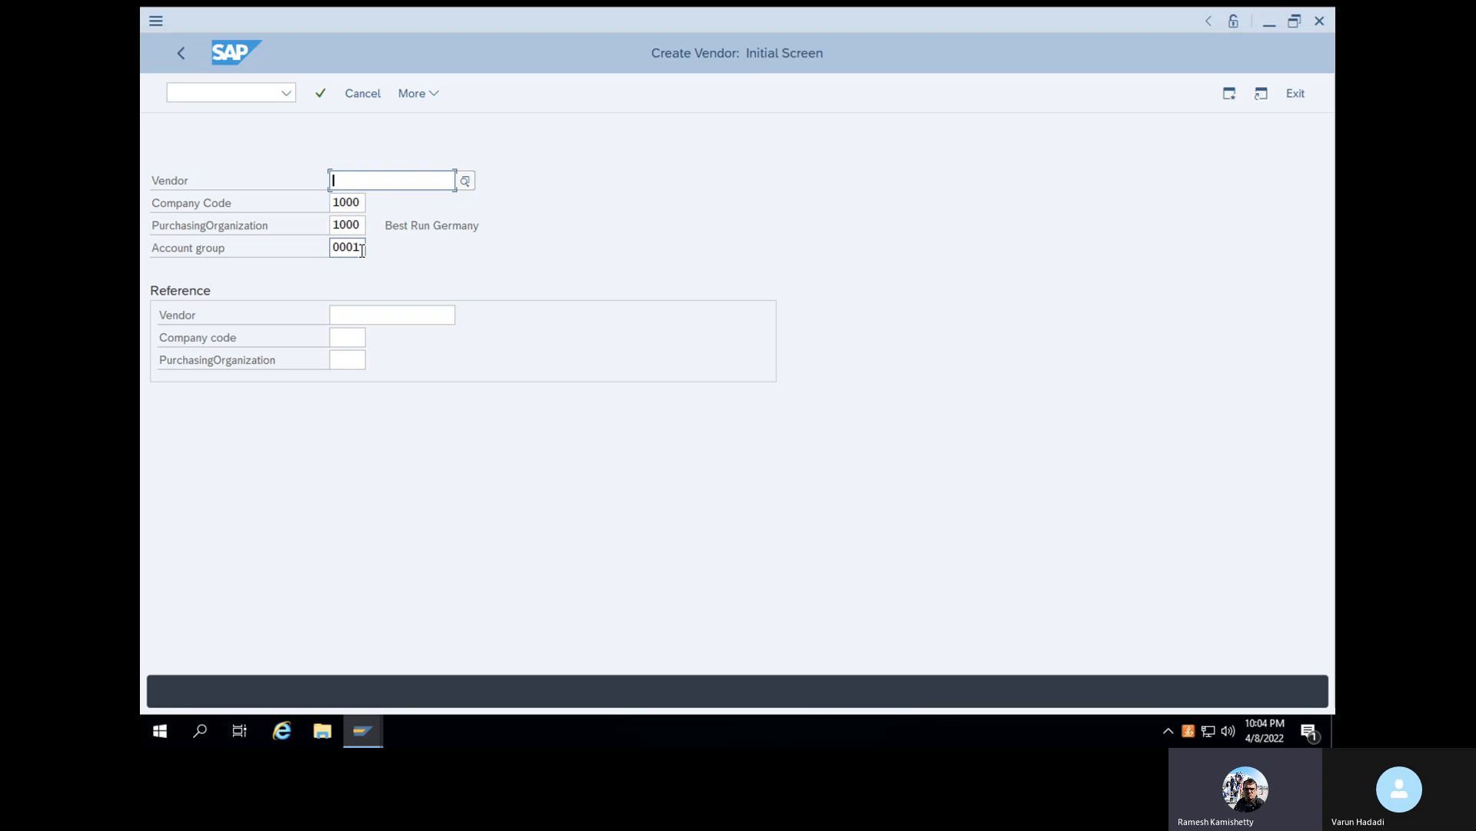
click(316, 246)
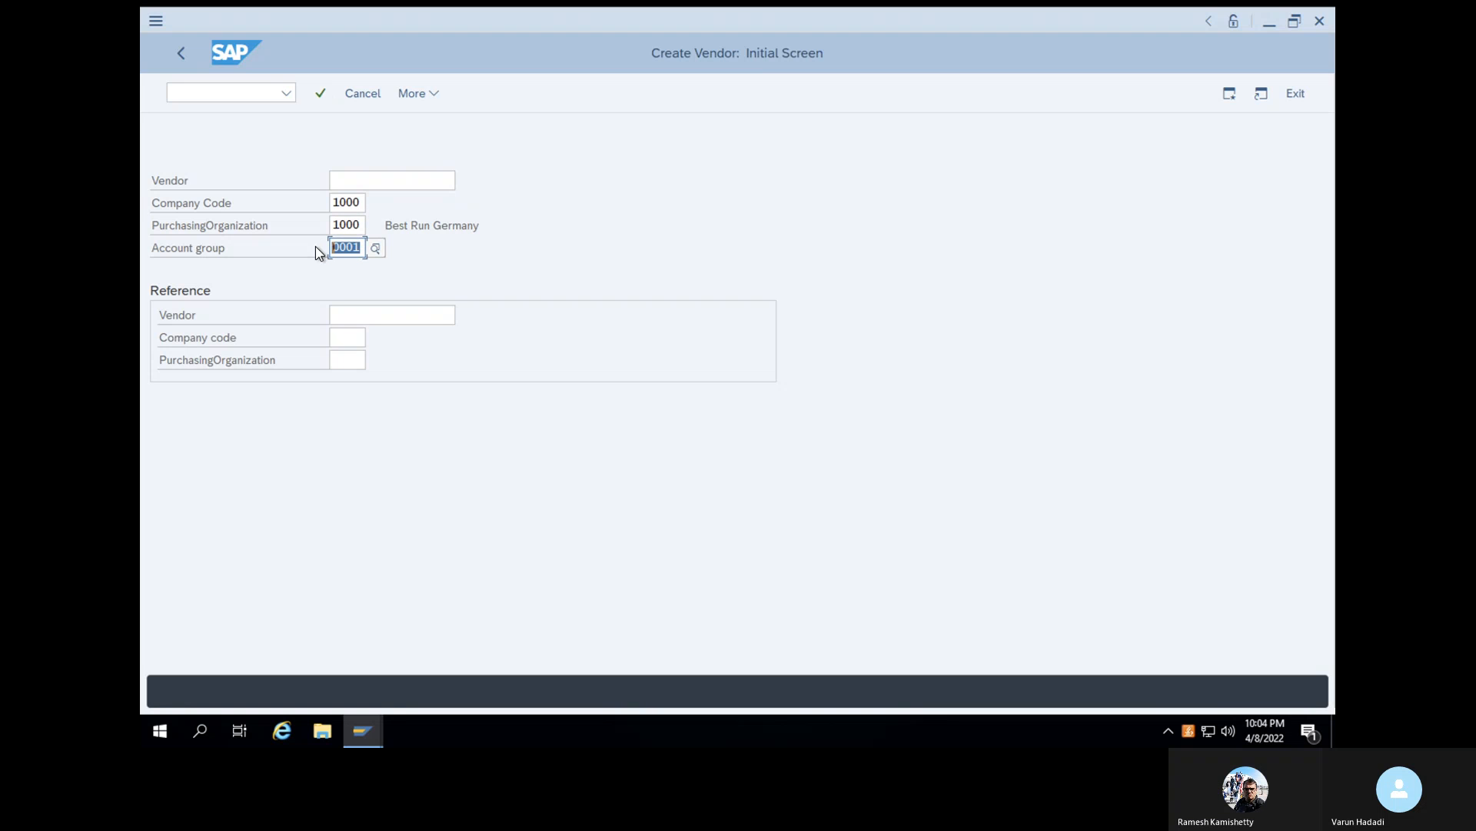
text(X001)
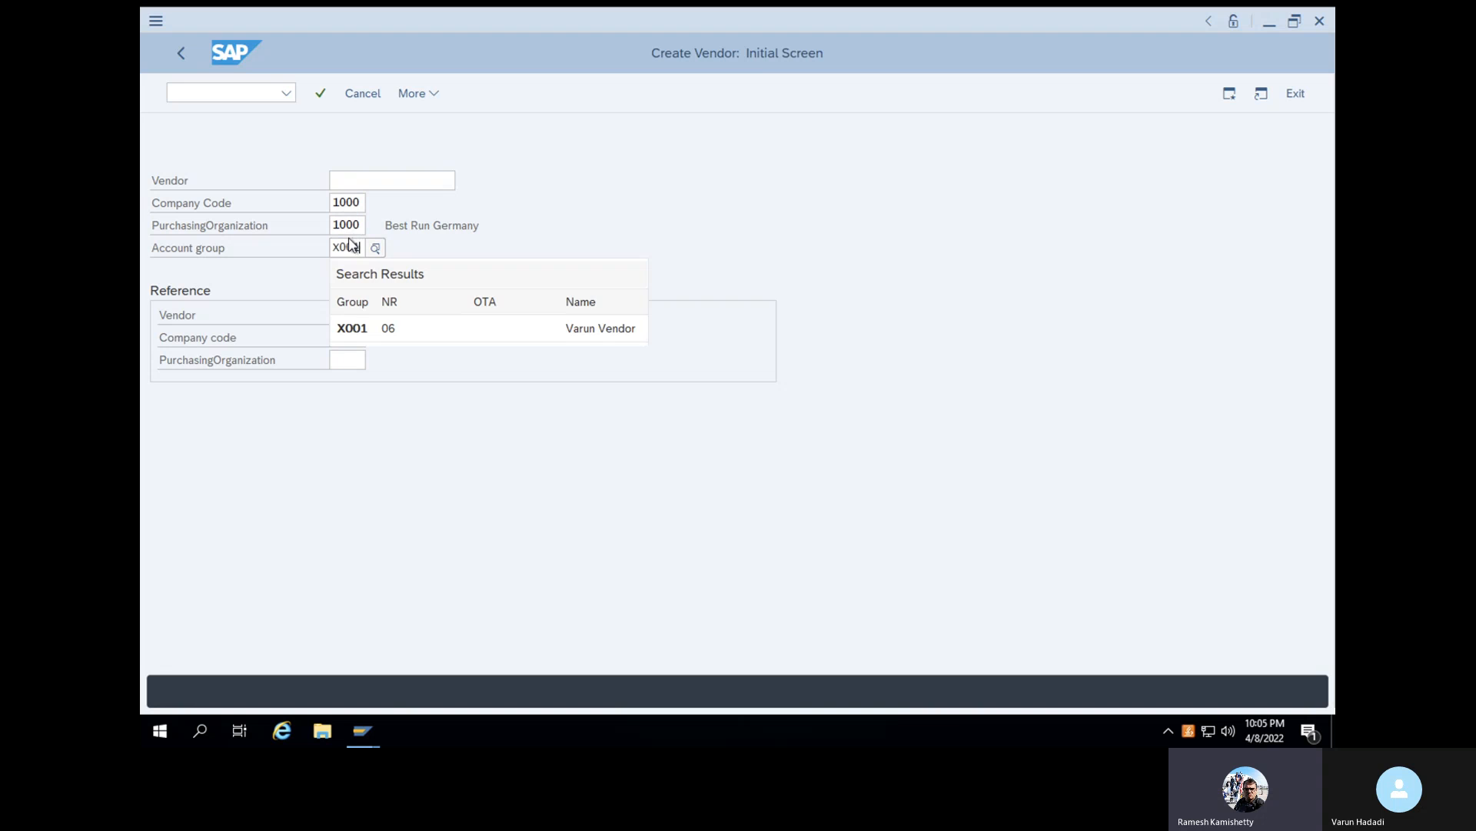
click(362, 333)
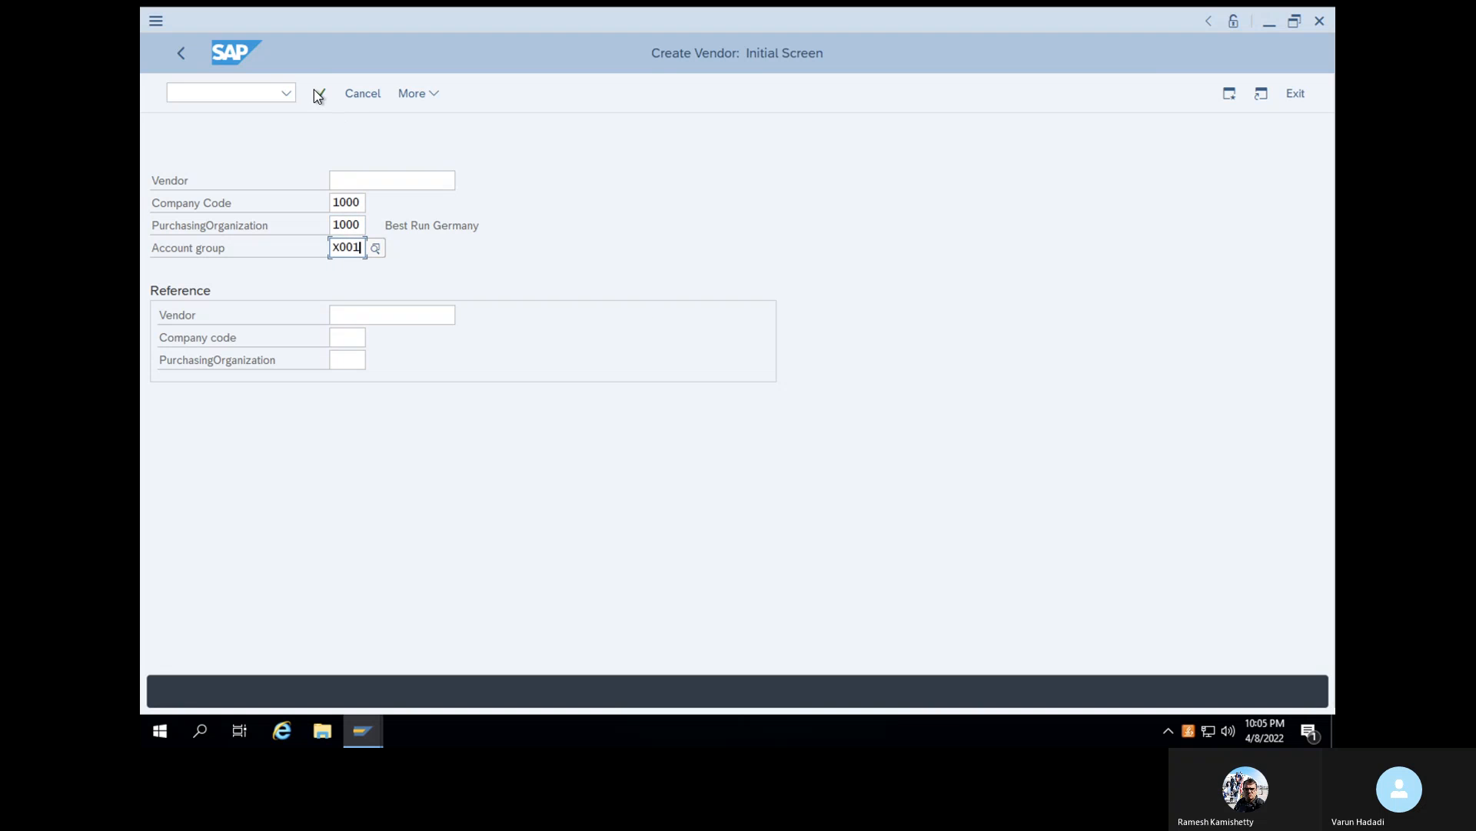
click(321, 94)
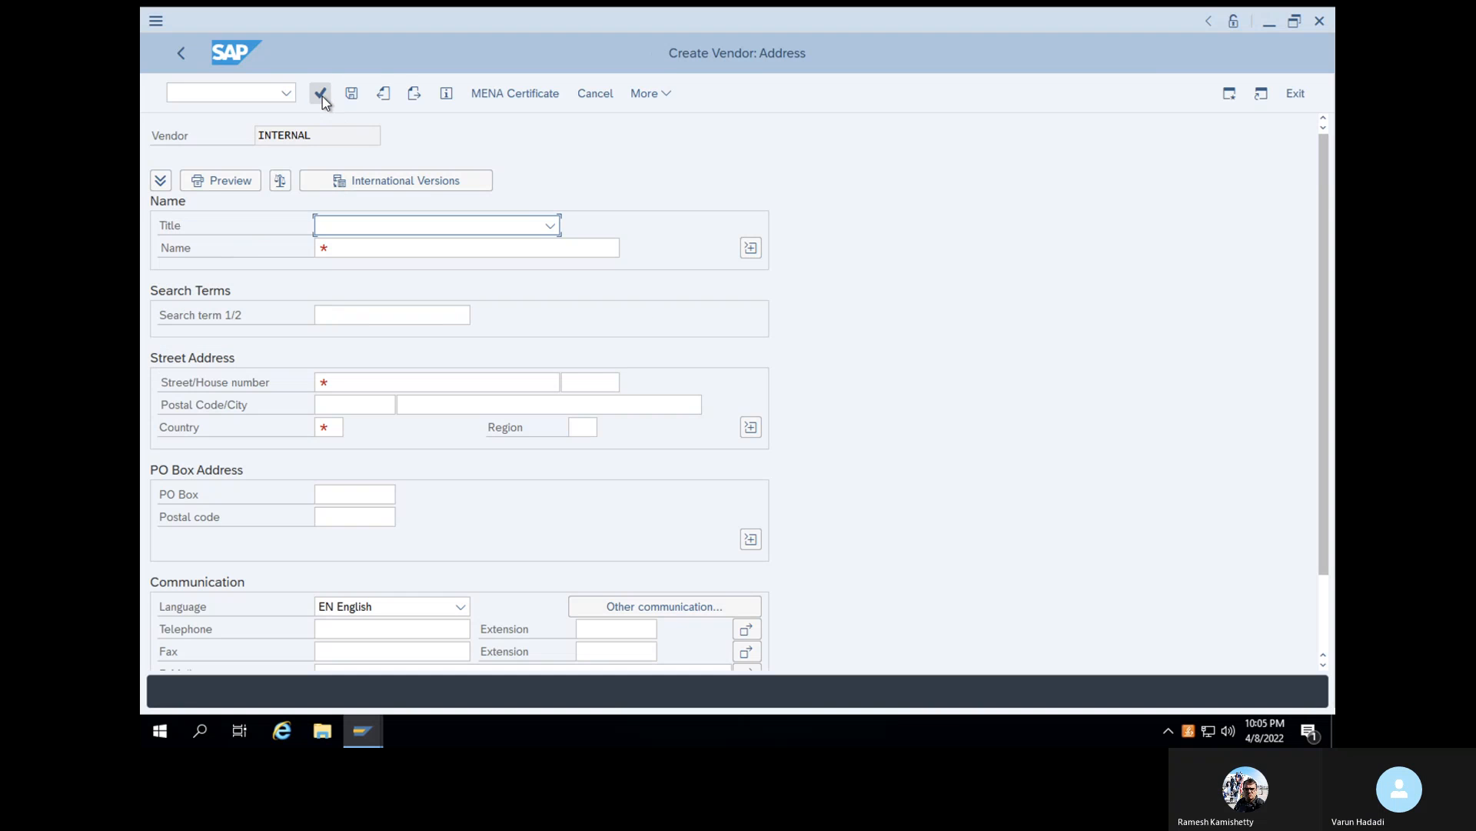
- Choose Company as the vendor's title and enter the vendor's name
click(392, 231)
click(402, 250)
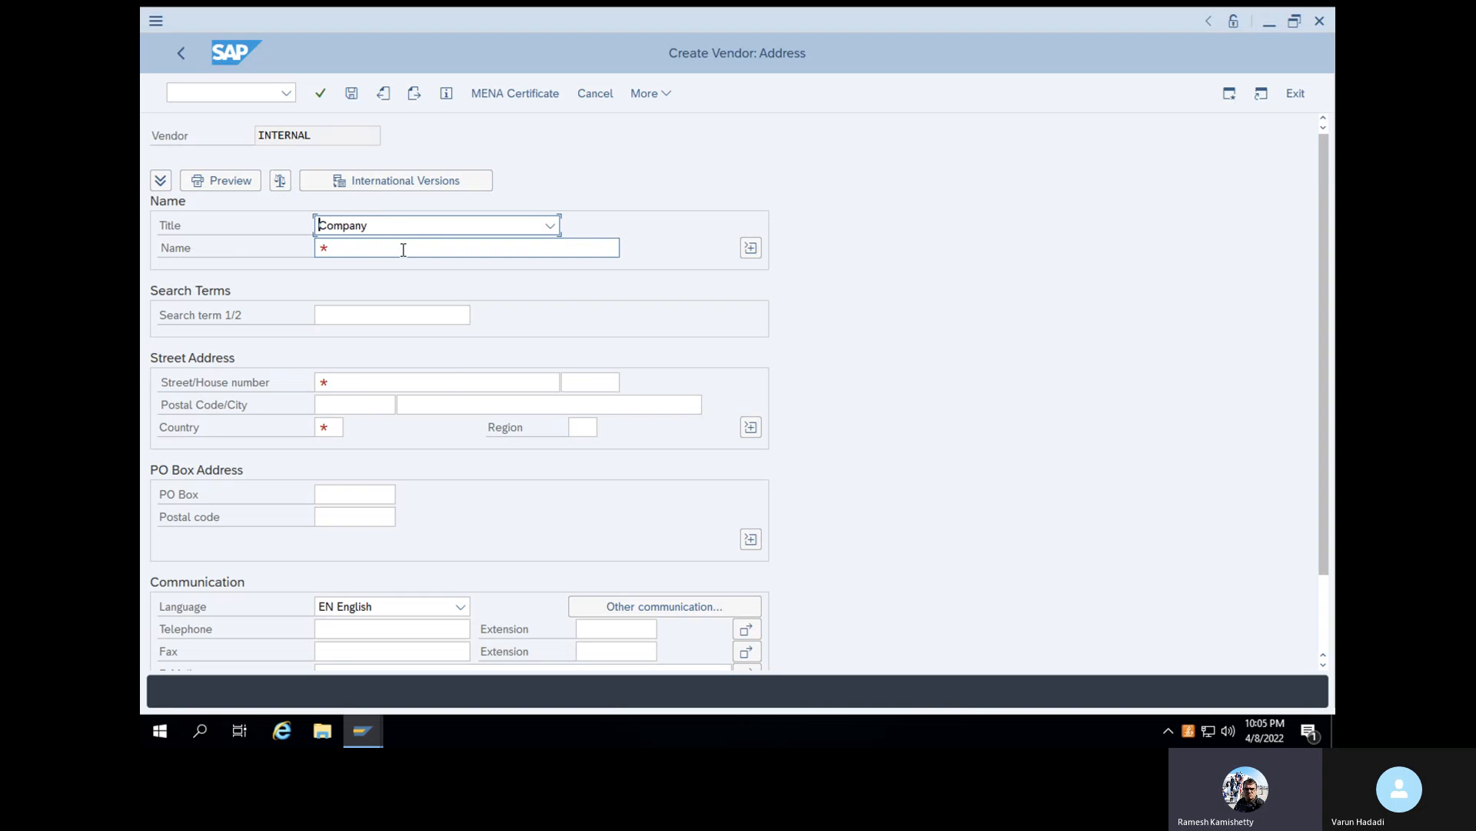
click(443, 248)
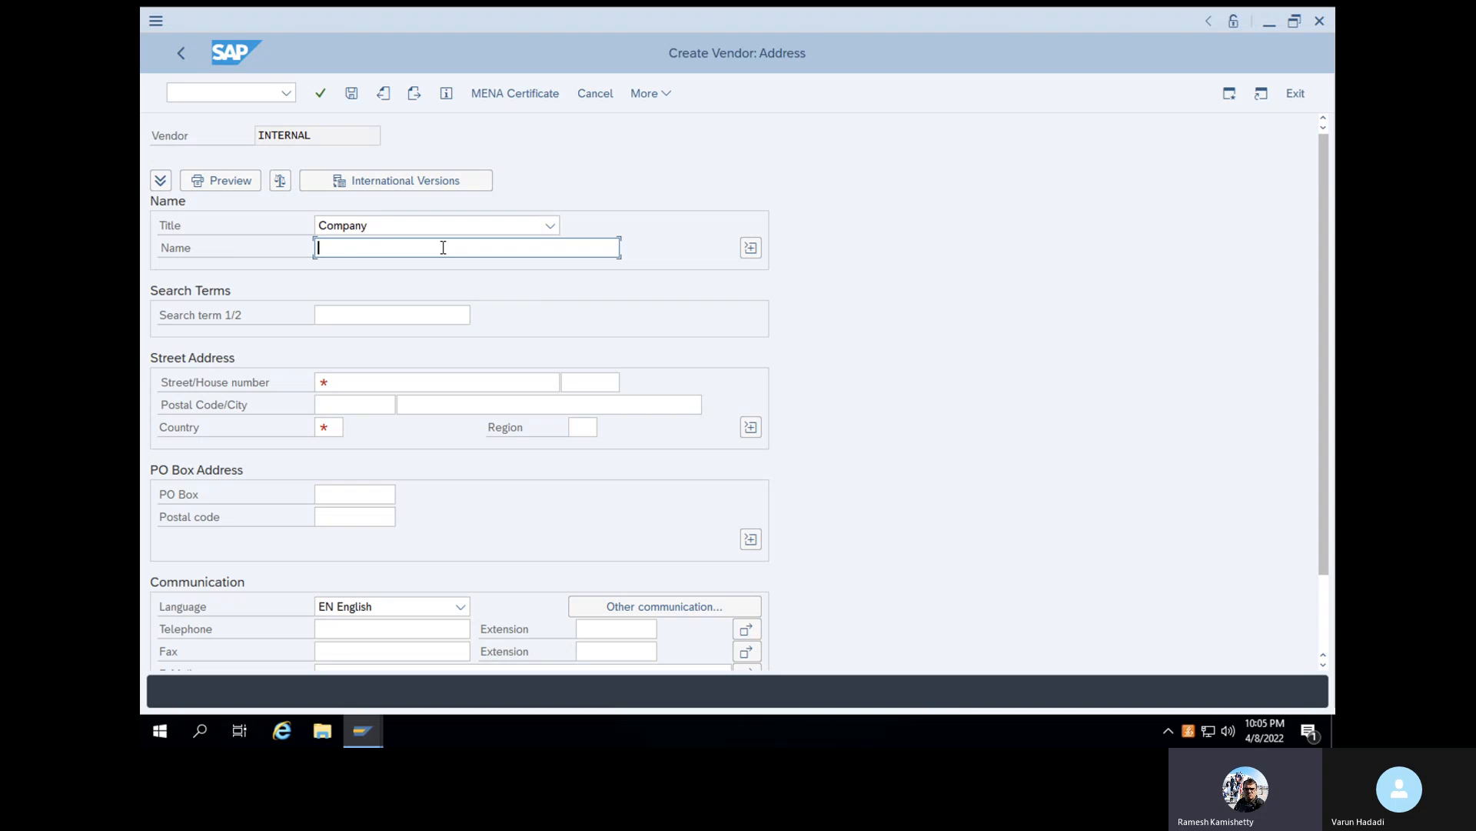
text(Var)
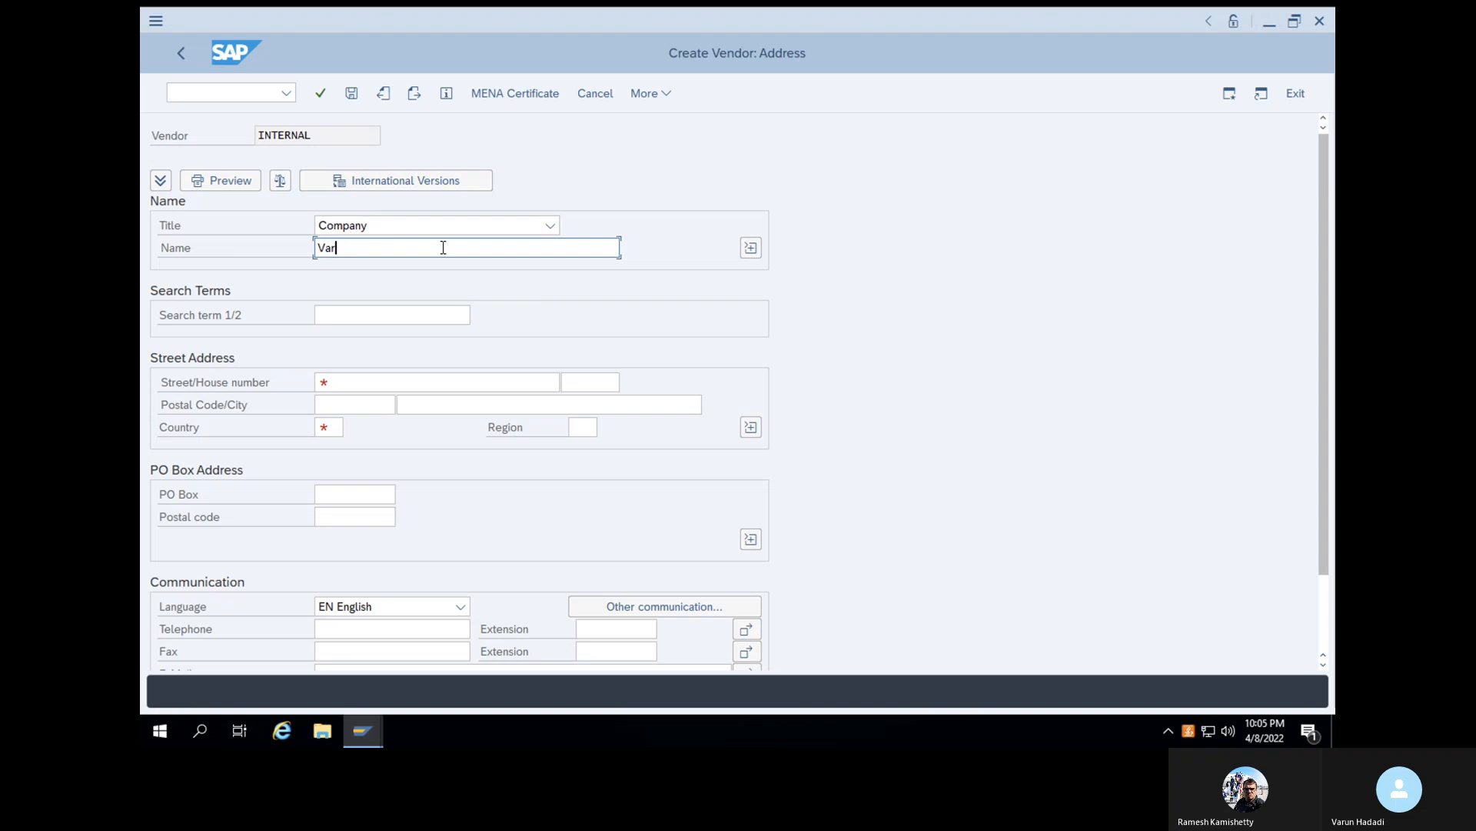
text(un vendor material)
- Enter the vendor's street and set the country to US in the street address
click(401, 384)
text(oakville drive)
click(331, 428)
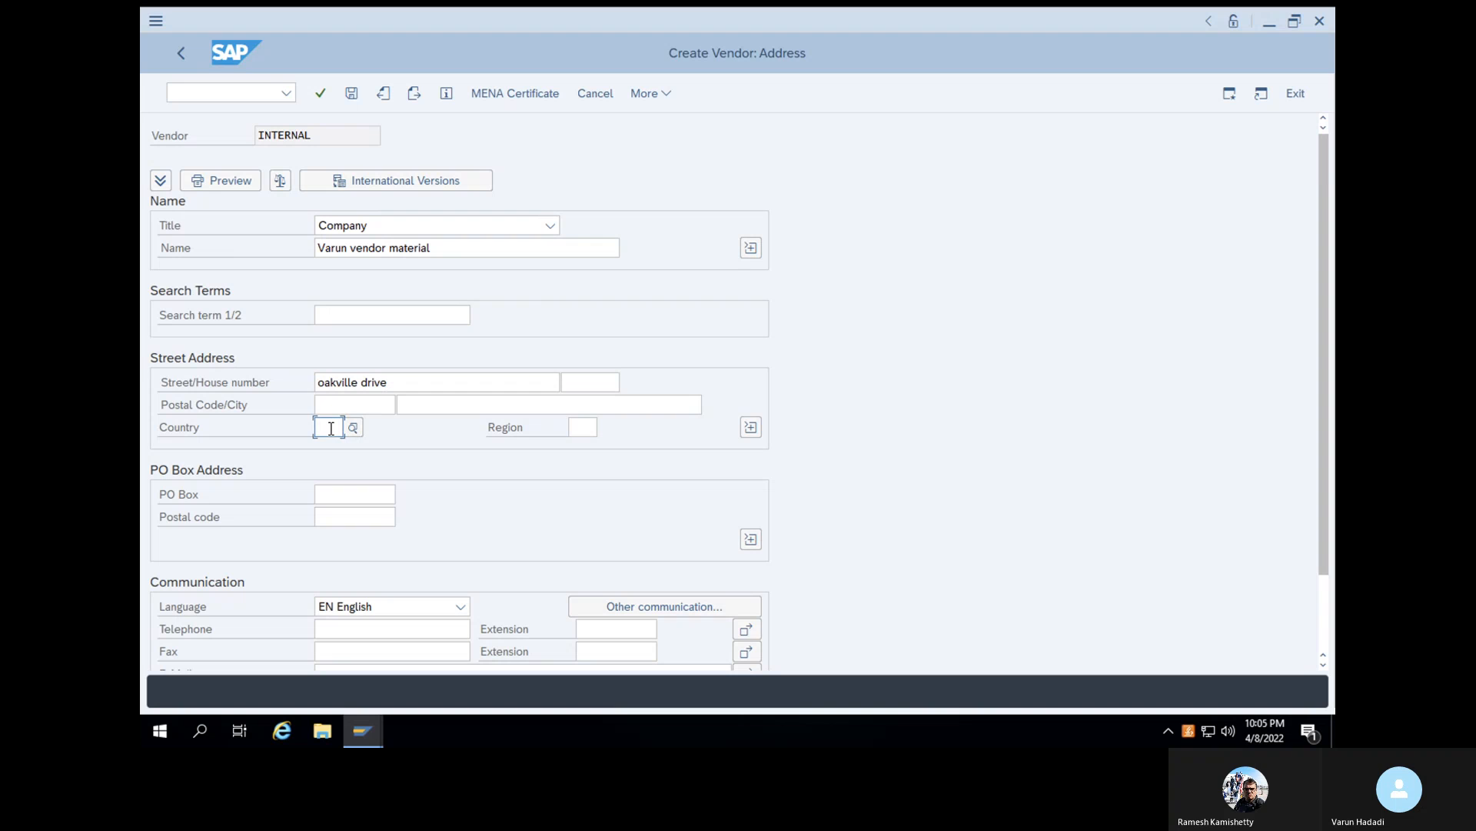
text(US)
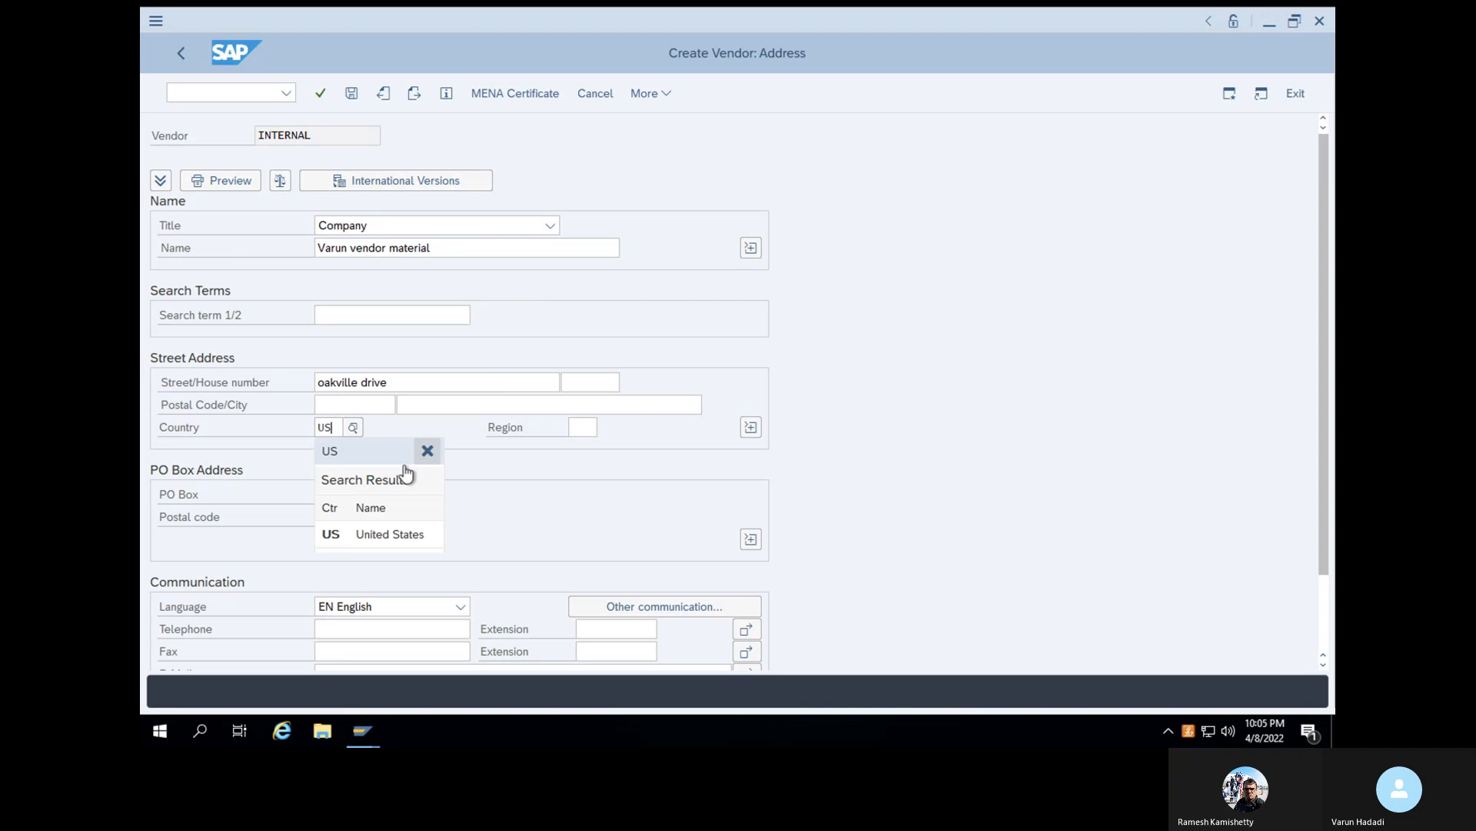
click(378, 538)
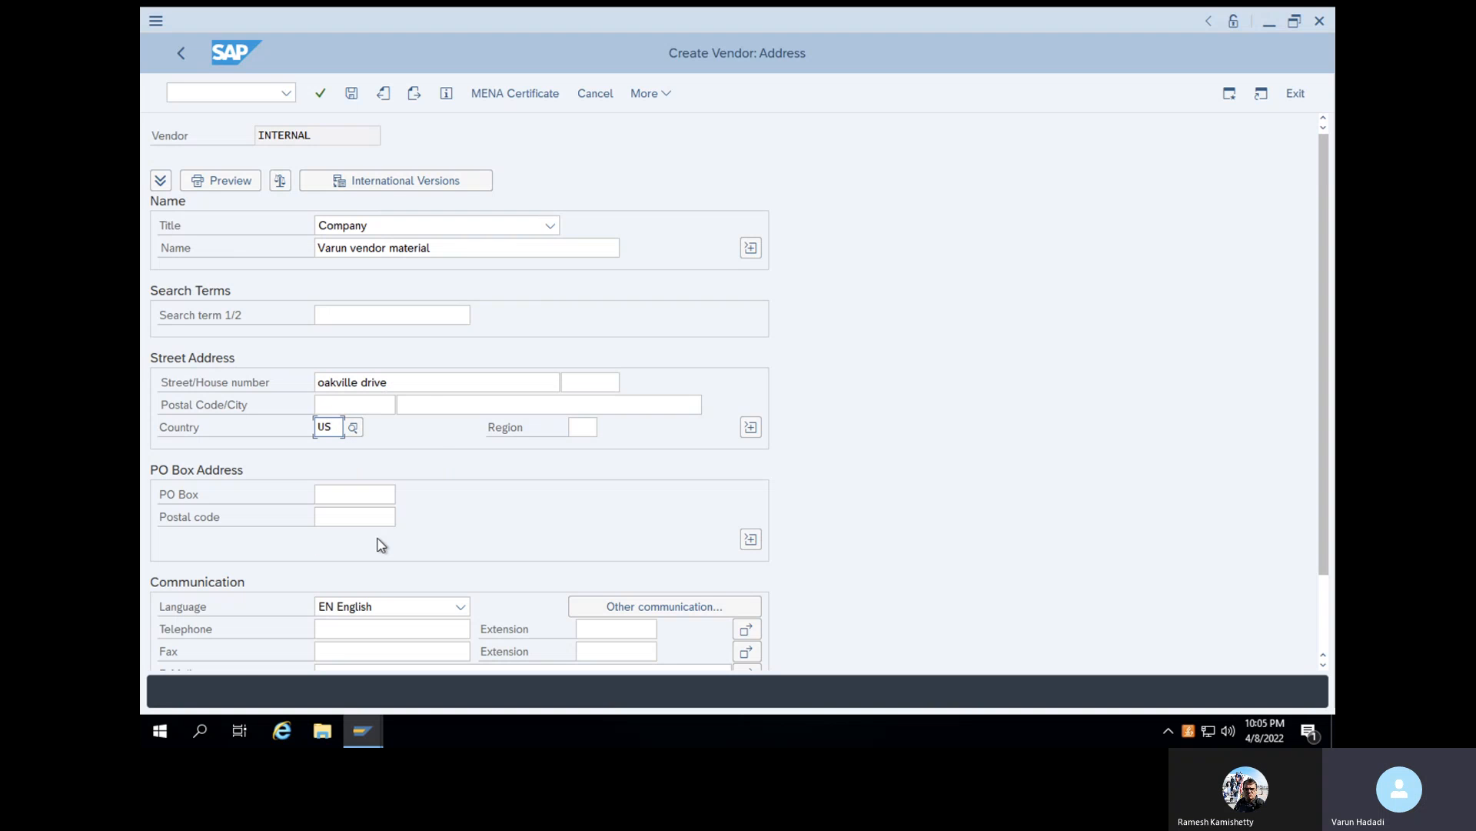
- Proceed from the address through control, payment transactions and contact persons without entries to the vendor's accounting information
scroll(376, 540, down, 3)
click(323, 96)
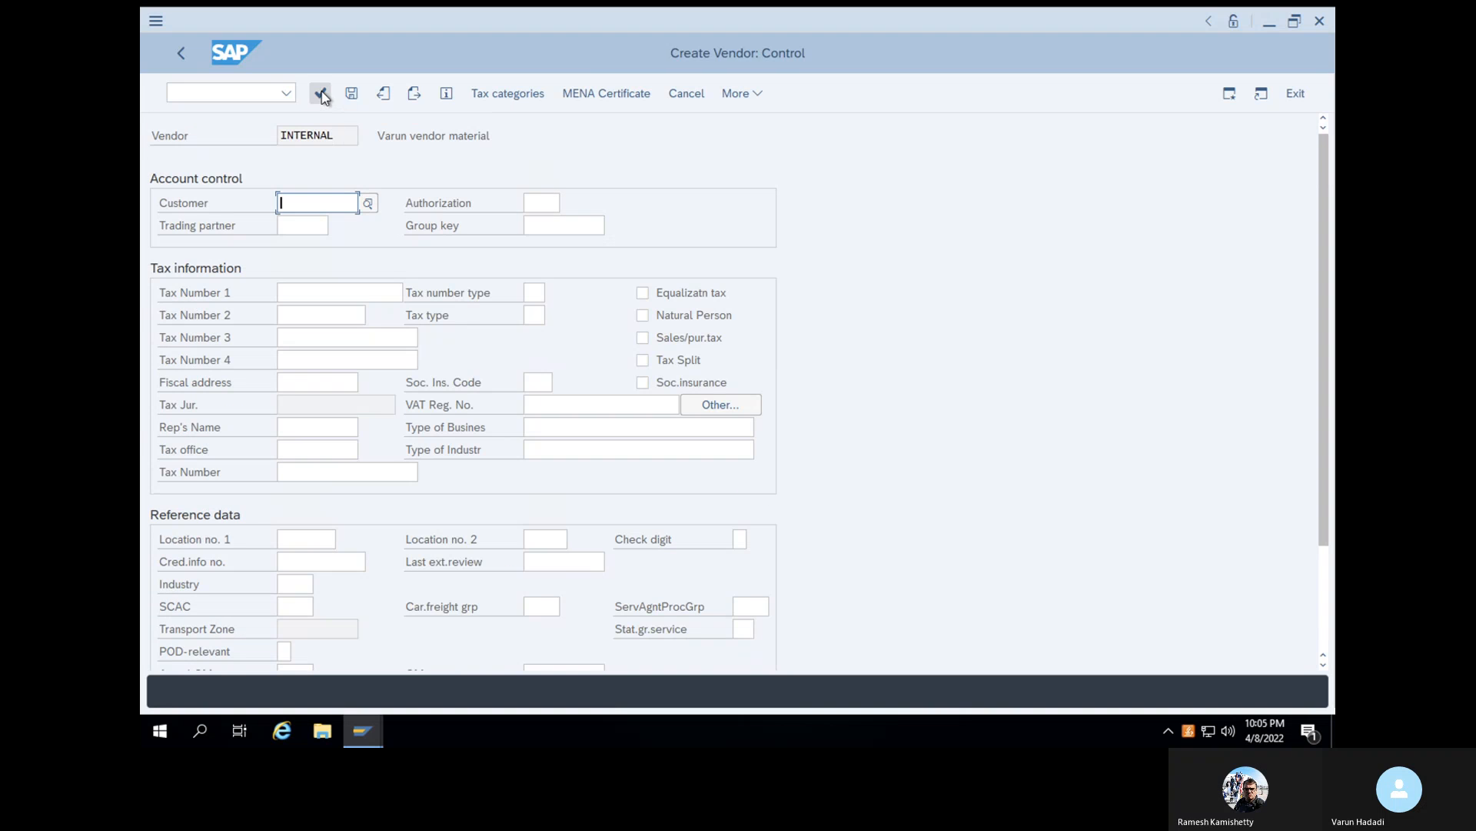
click(323, 95)
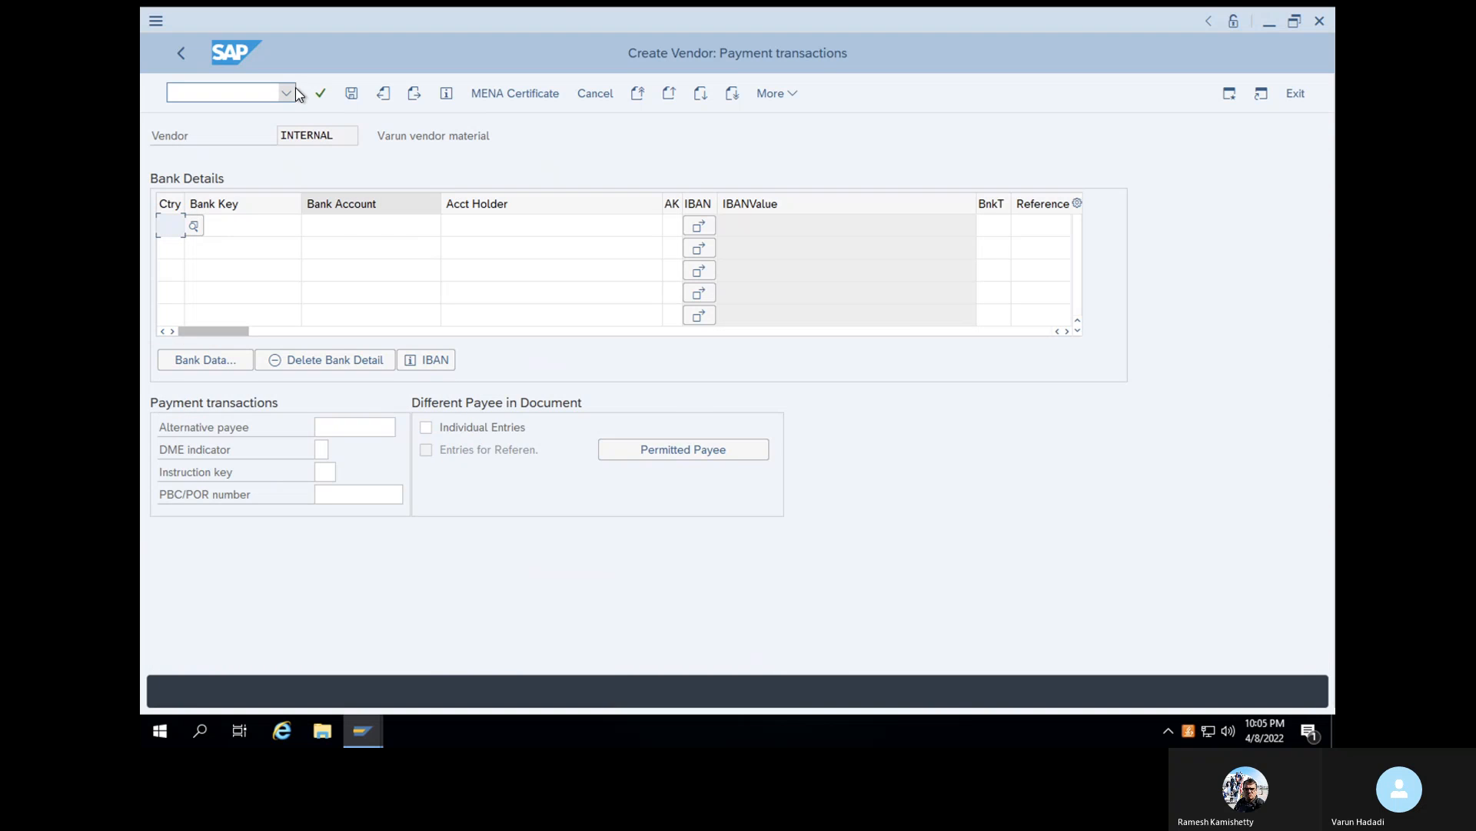
click(321, 95)
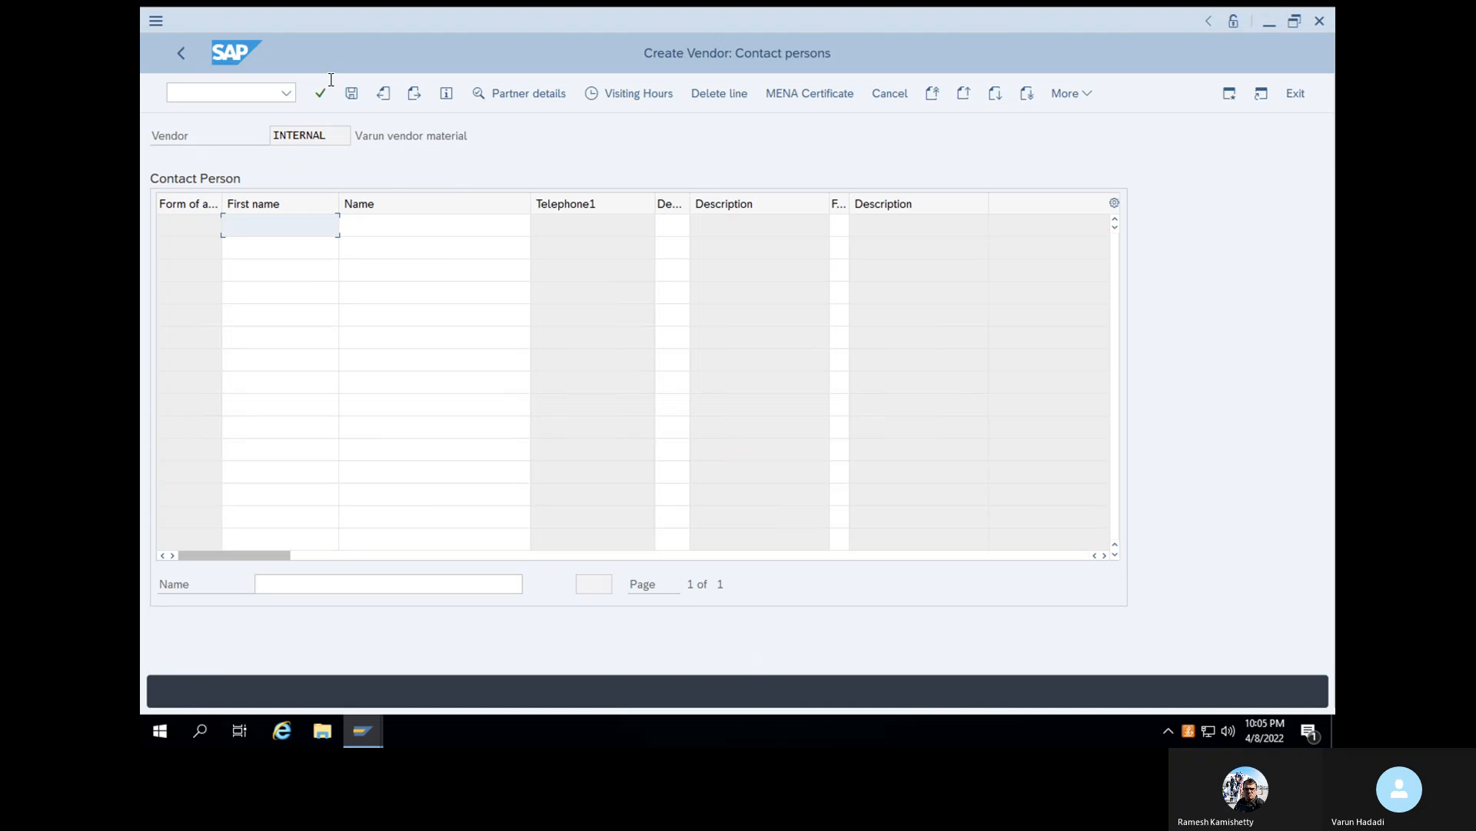
click(324, 95)
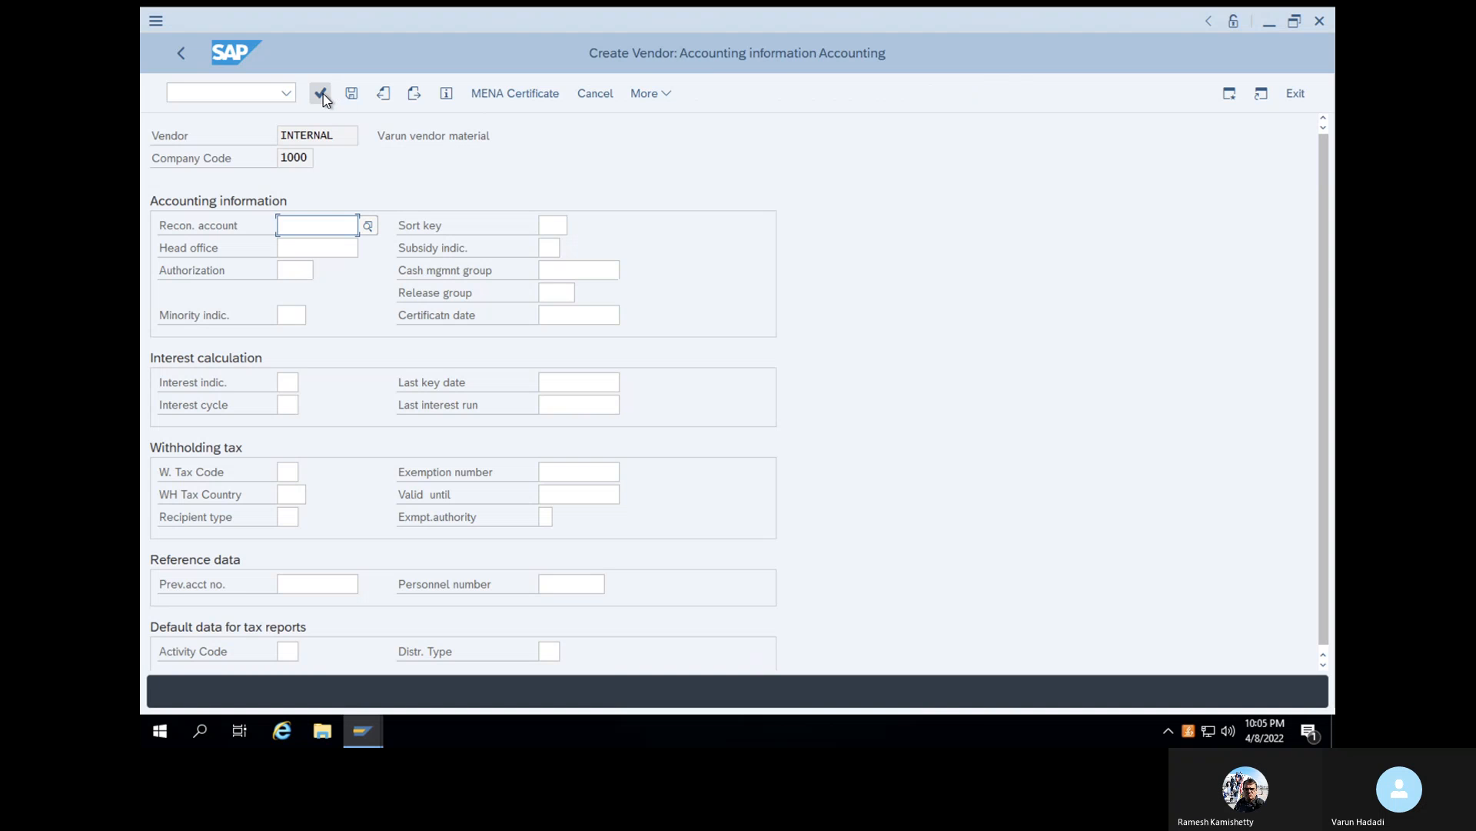
- Choose 31000 (Down payments made - tangible assets) as the reconciliation account and proceed to the accounting payment transactions
click(370, 224)
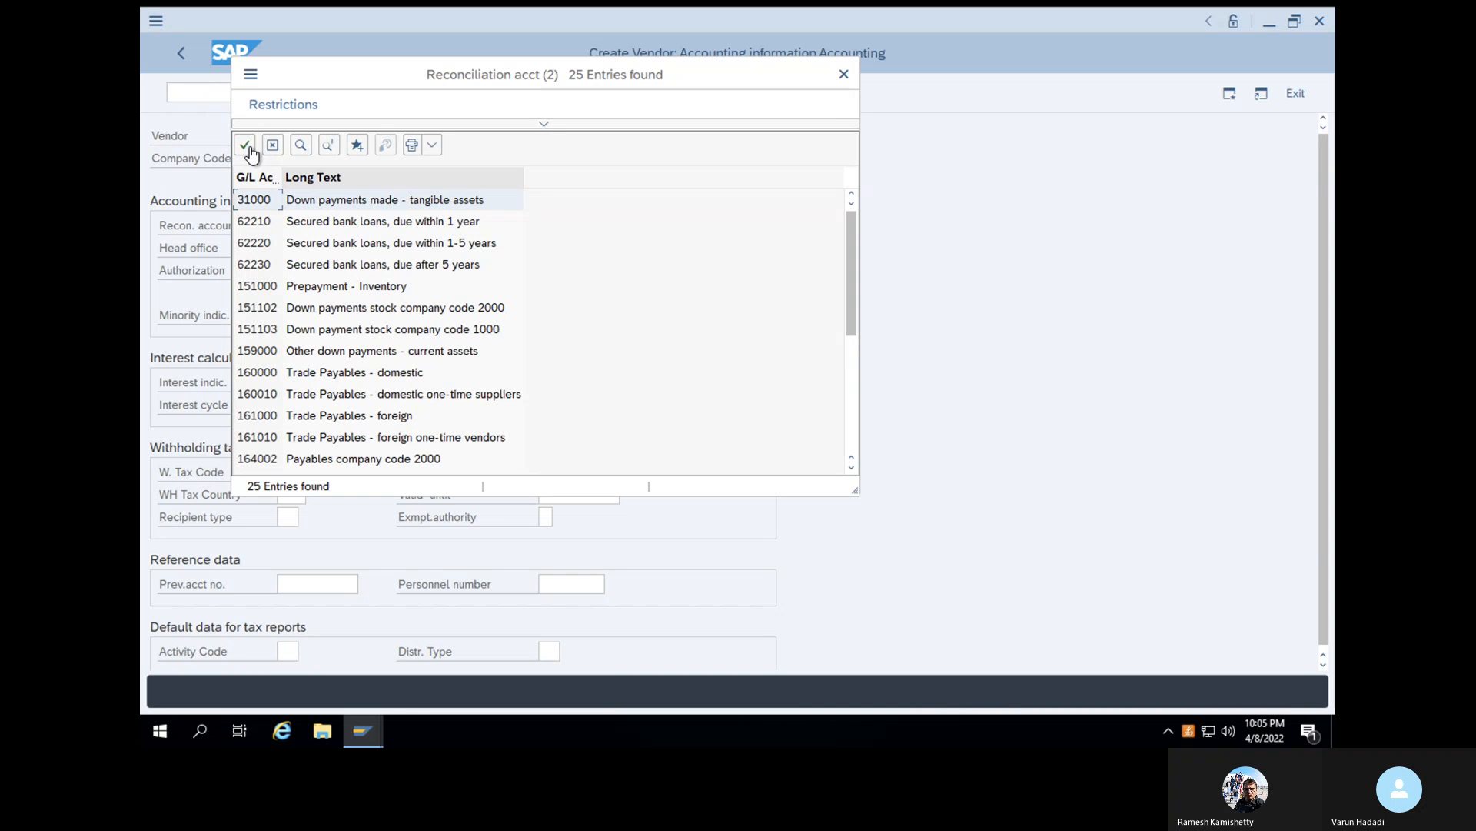
click(246, 145)
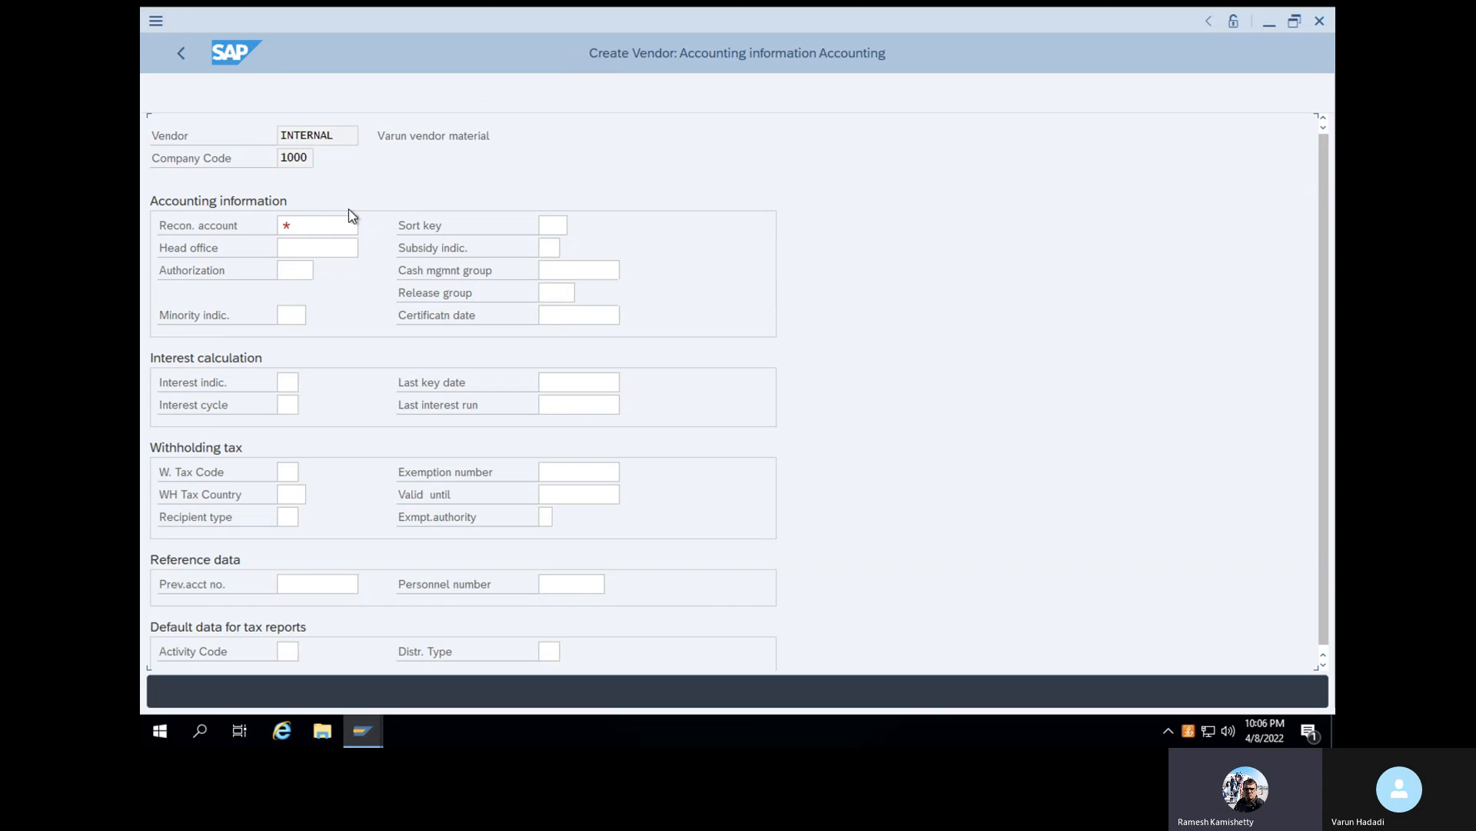
scroll(632, 320, down, 2)
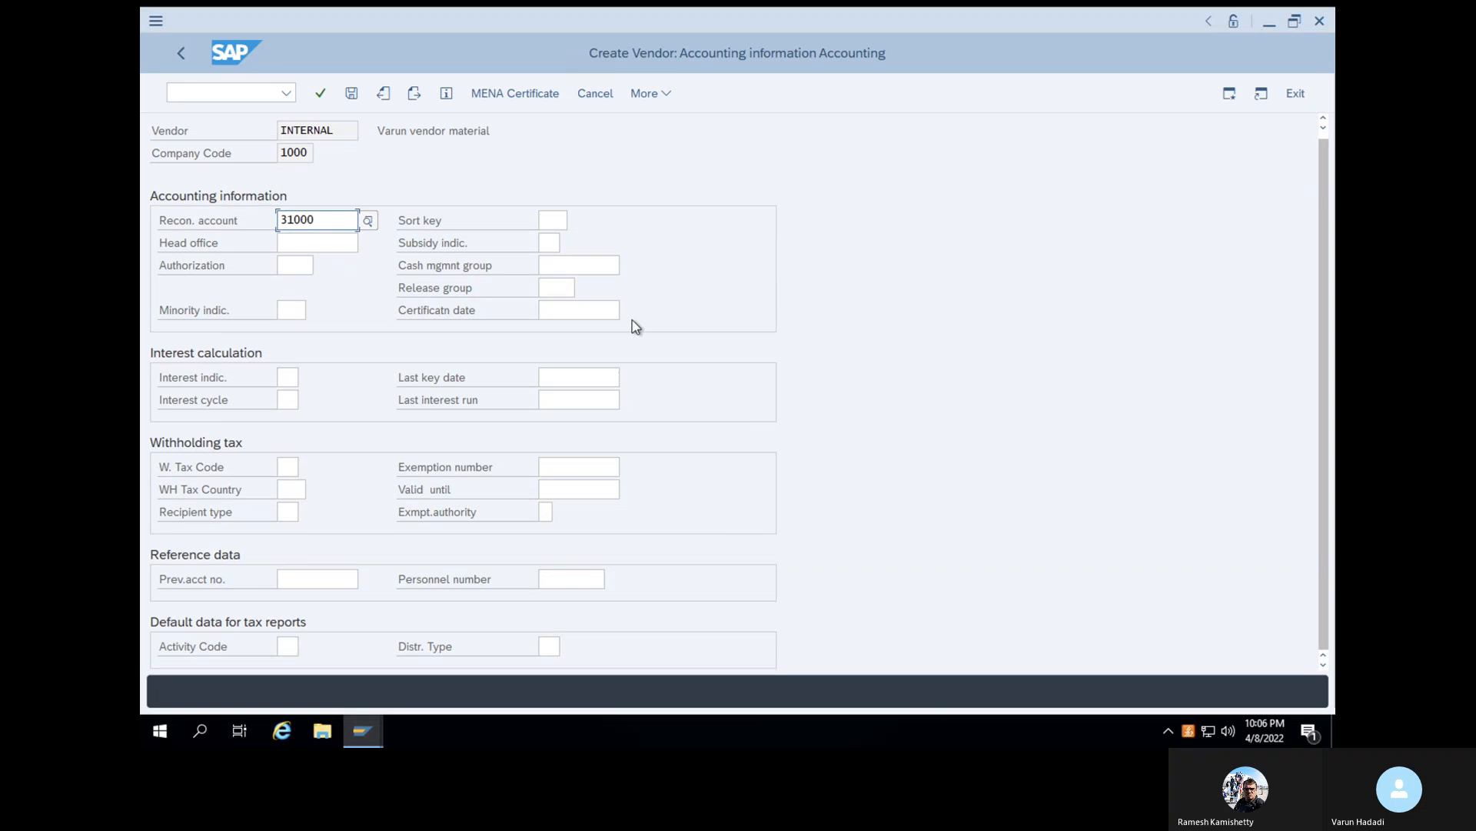
click(319, 99)
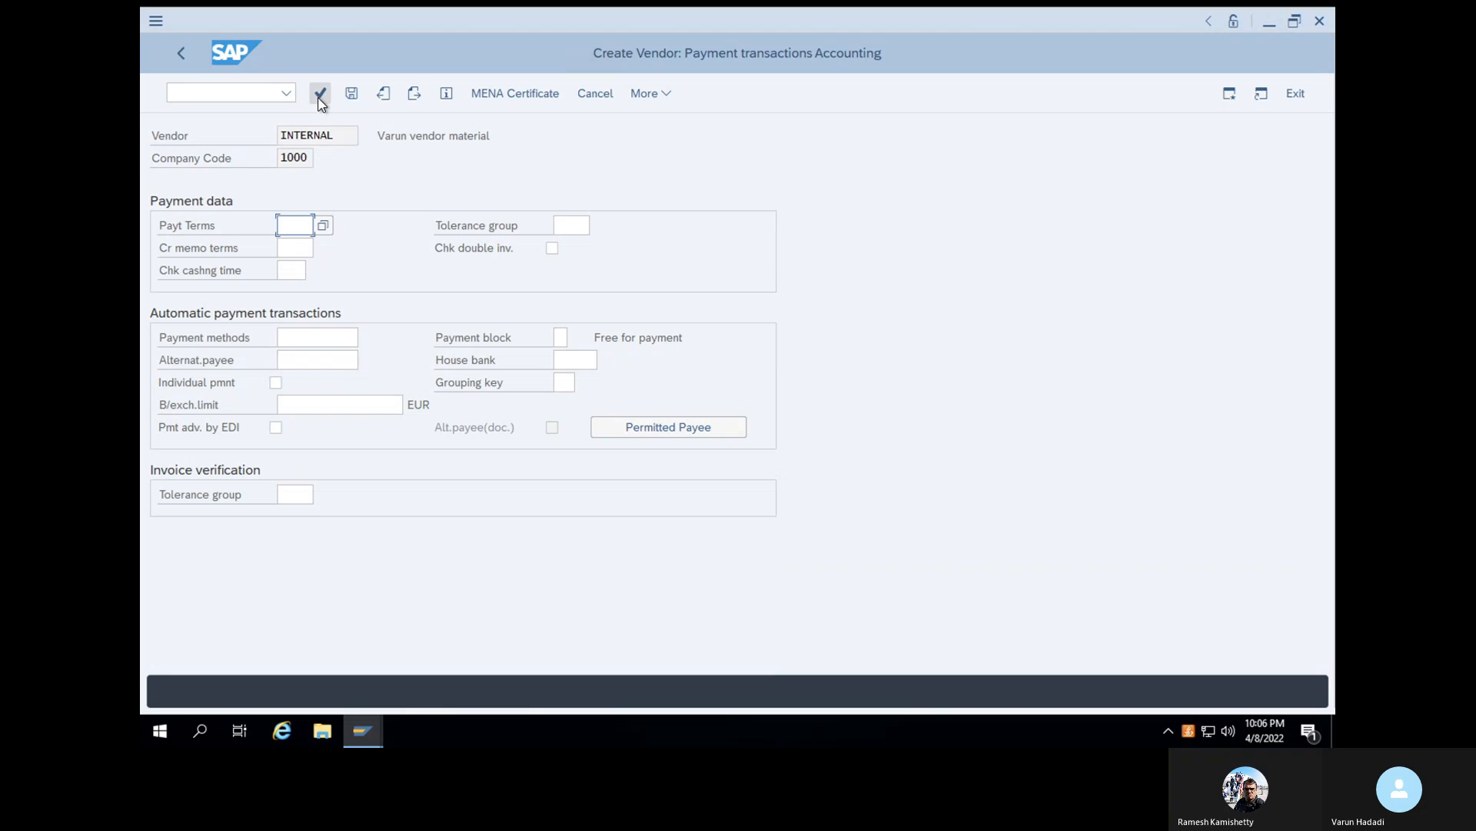
- Try to save the vendor, and choose 0001 (Payable immediately Due net) as its terms of payment in the purchasing data
click(350, 95)
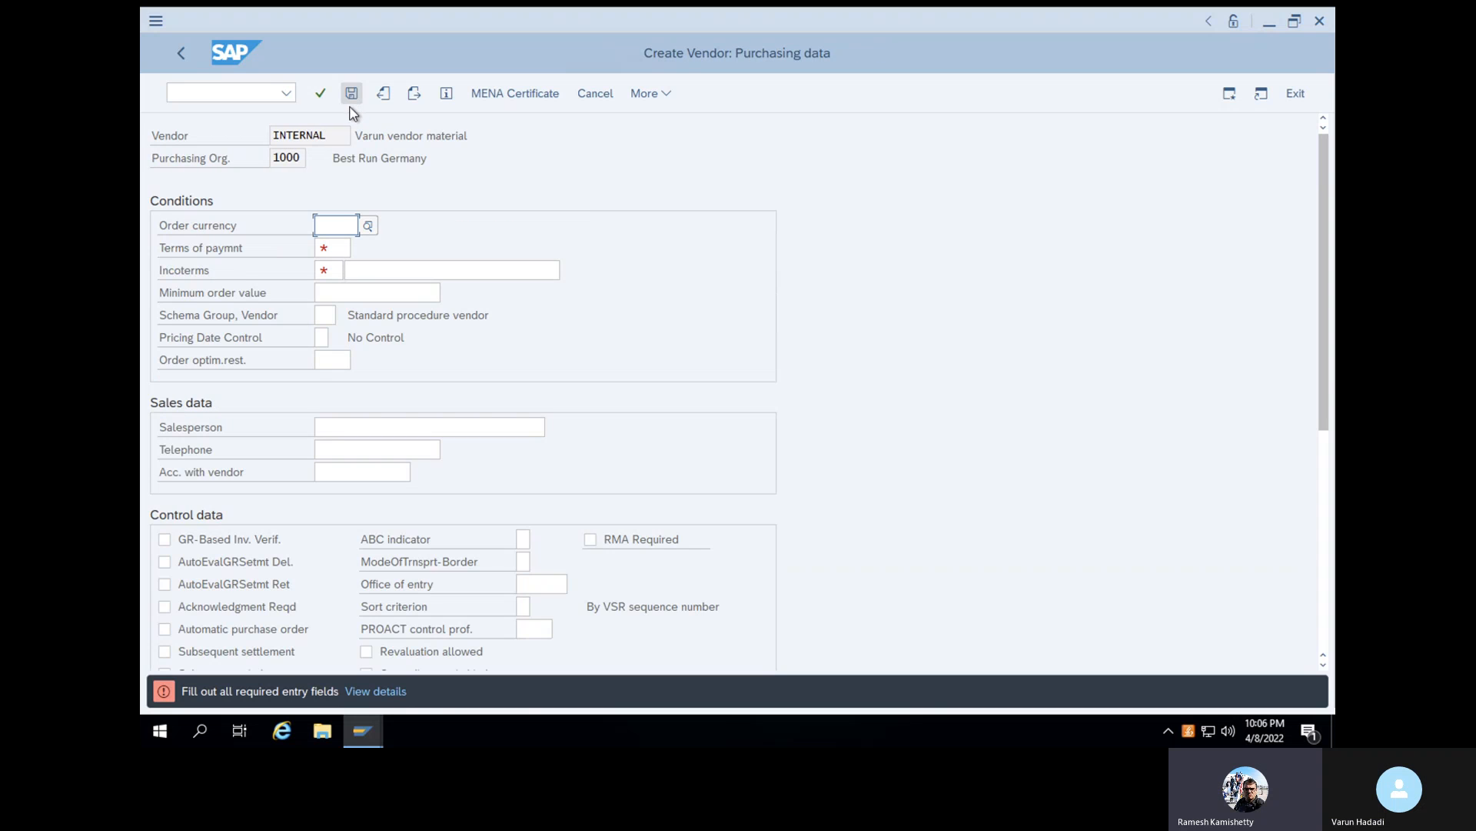
click(336, 247)
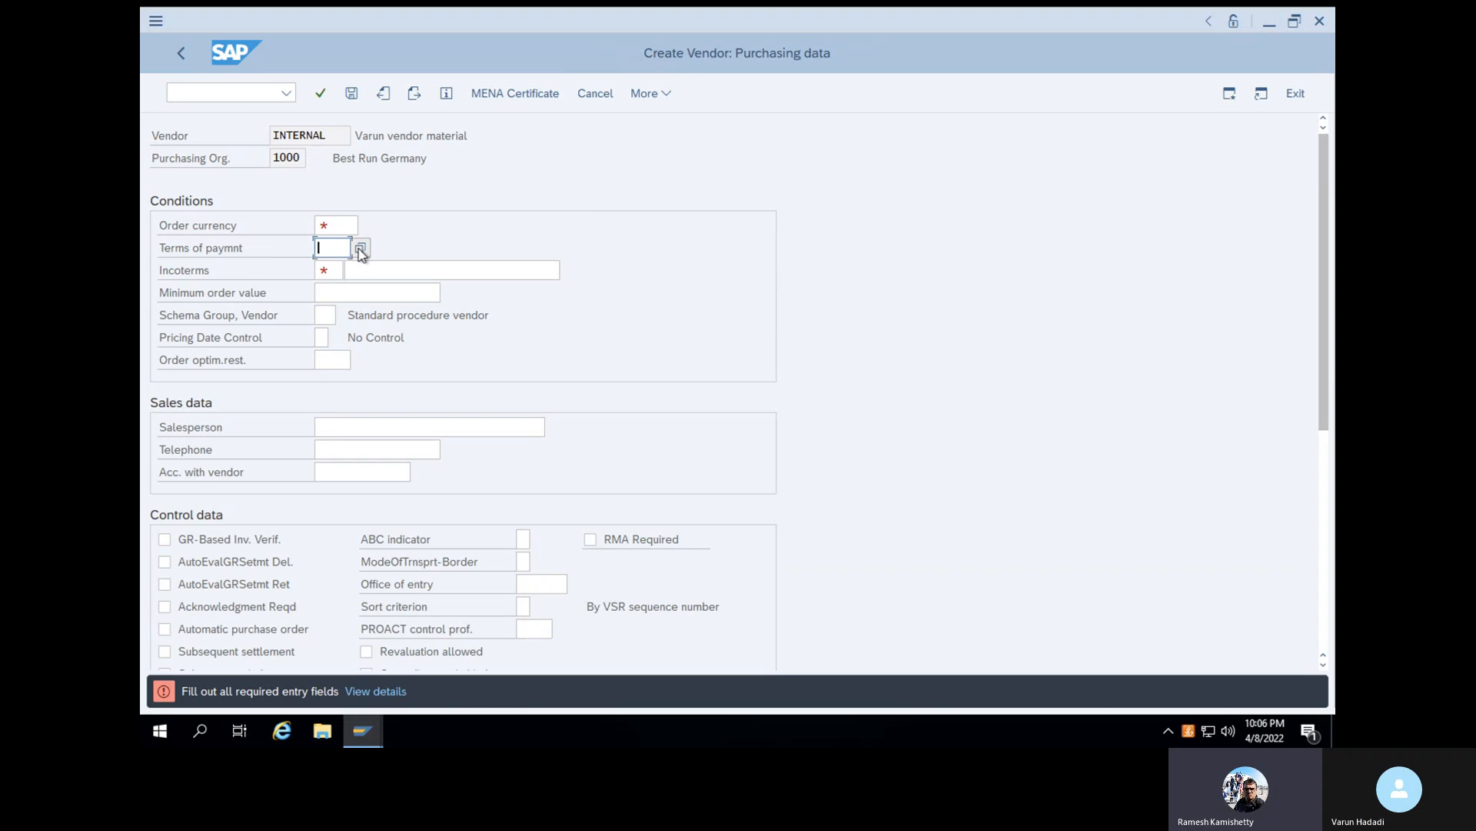
click(362, 247)
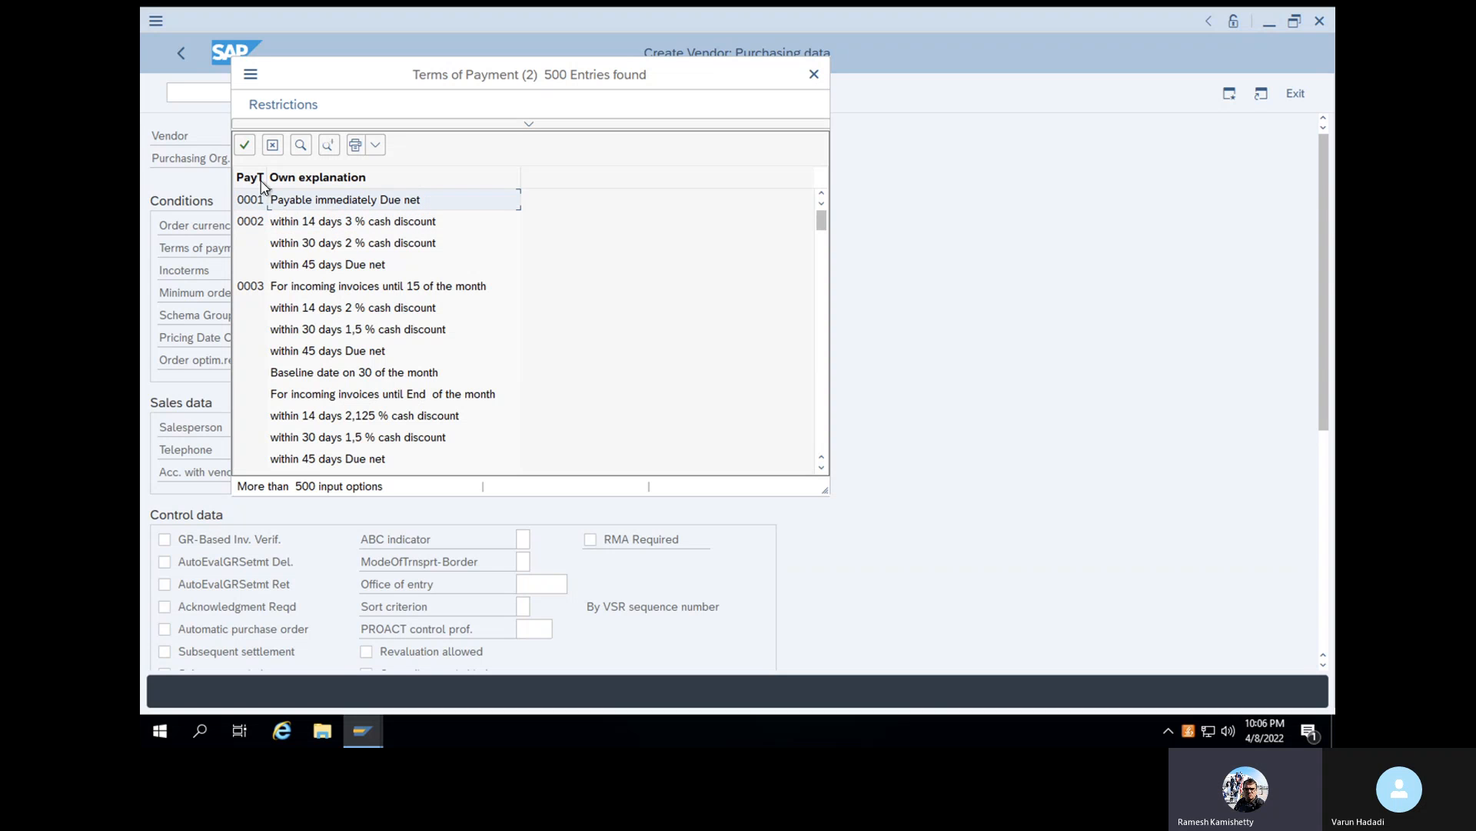
click(244, 145)
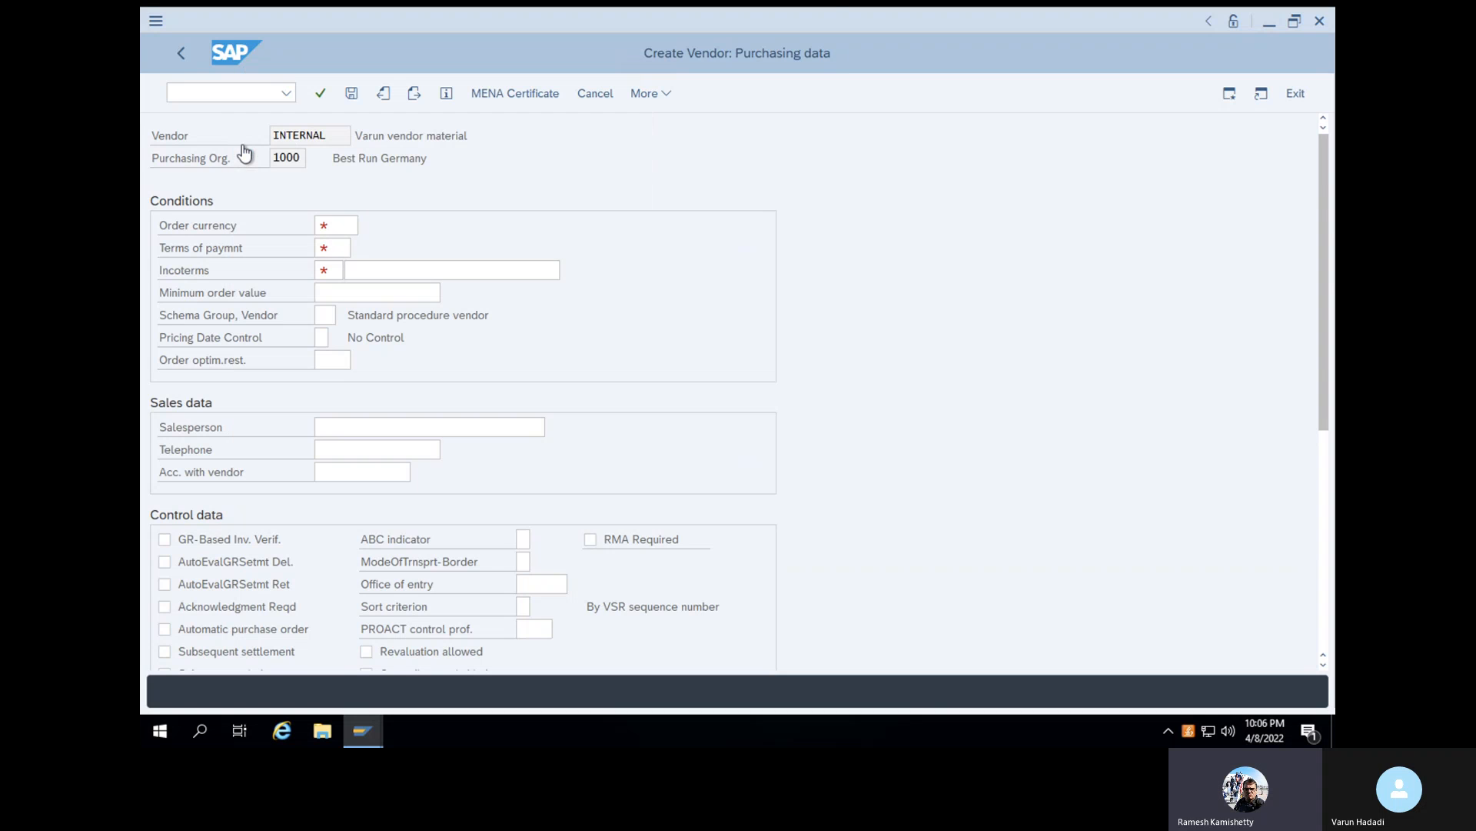
- Set the vendor's order currency to USD and choose CFR (Costs and freight) as the Incoterms in the purchasing data
click(338, 222)
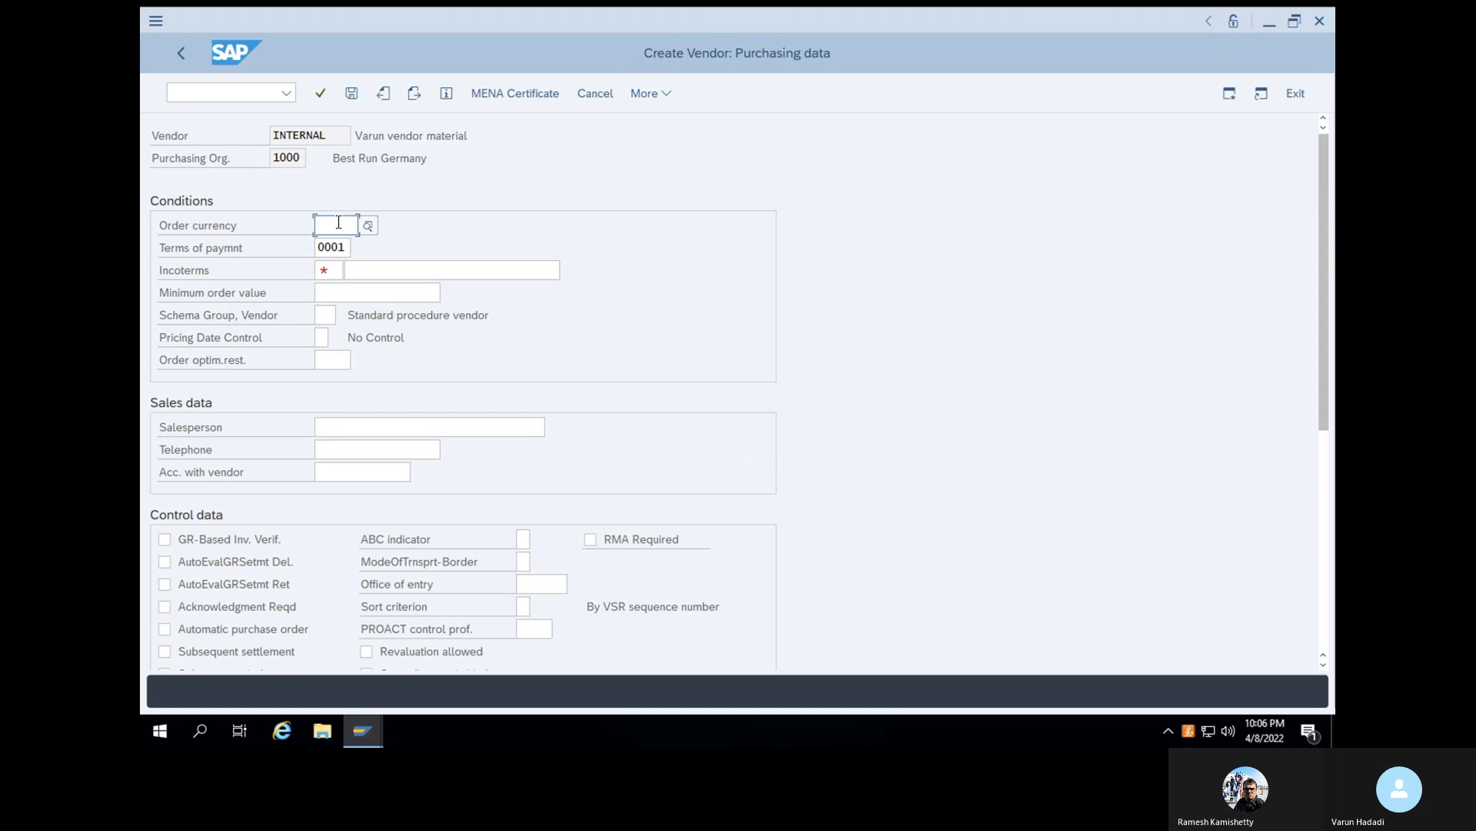
text(USD)
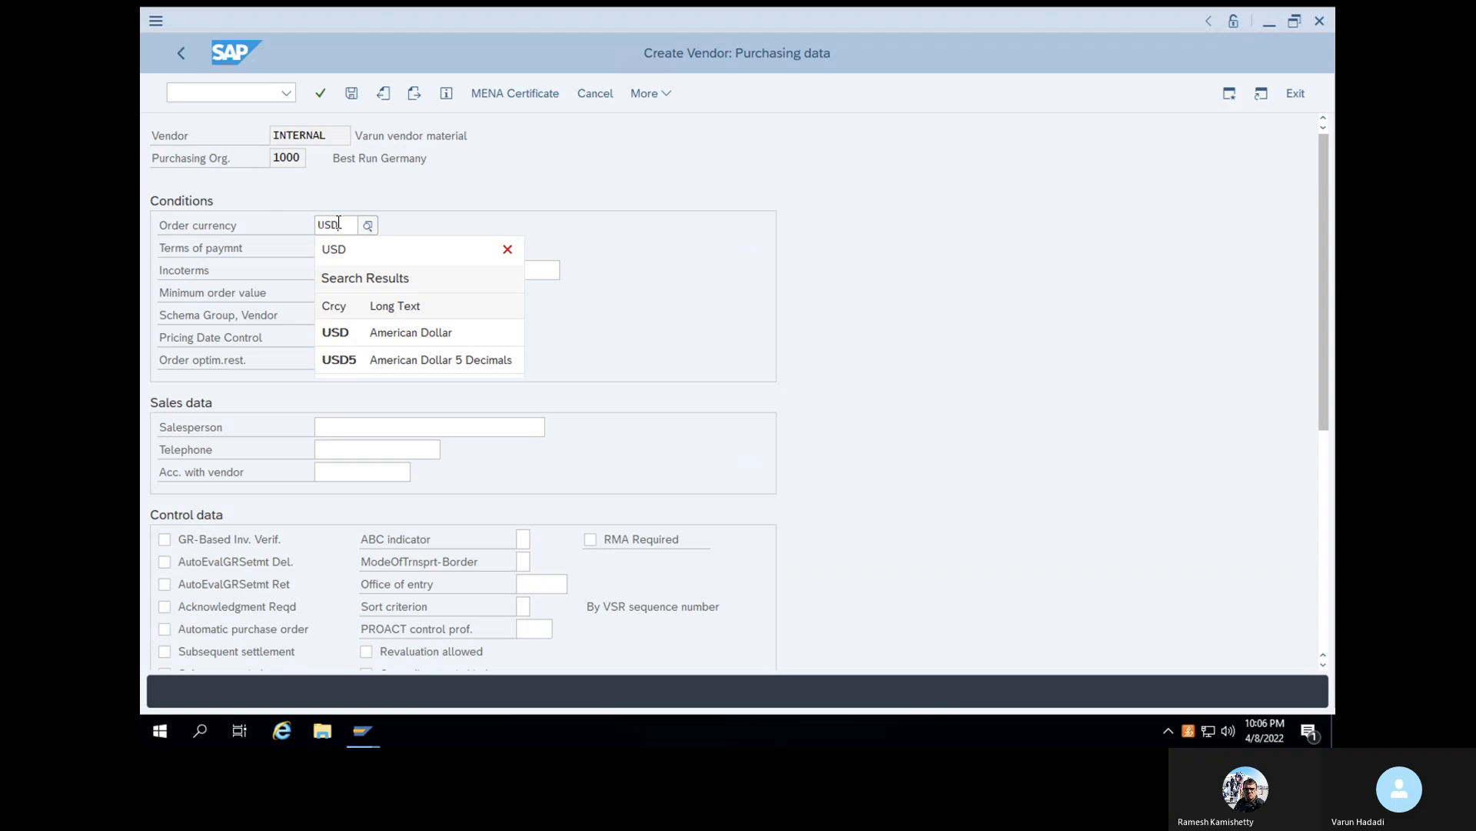
click(378, 331)
click(362, 272)
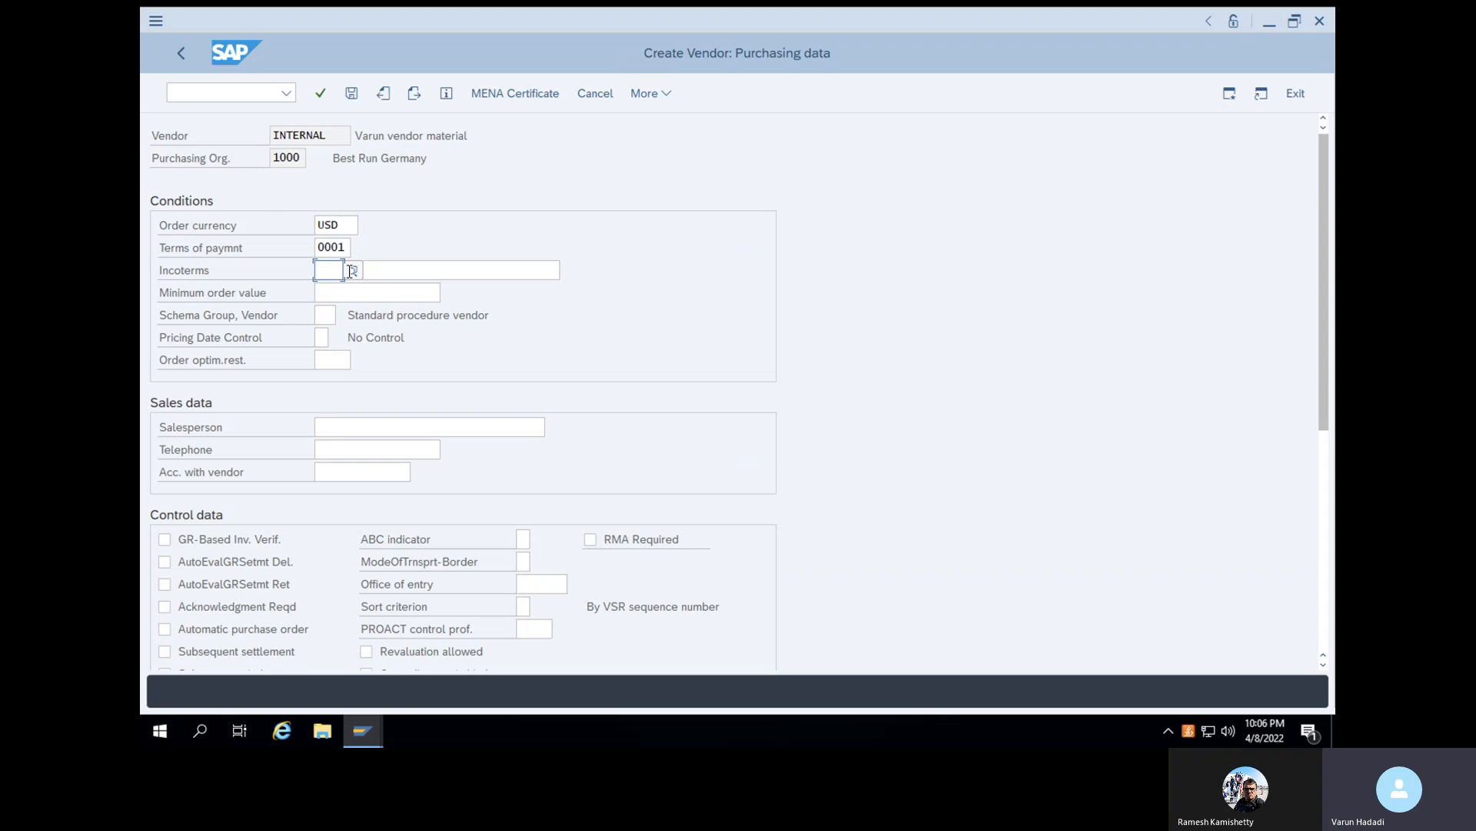
click(353, 270)
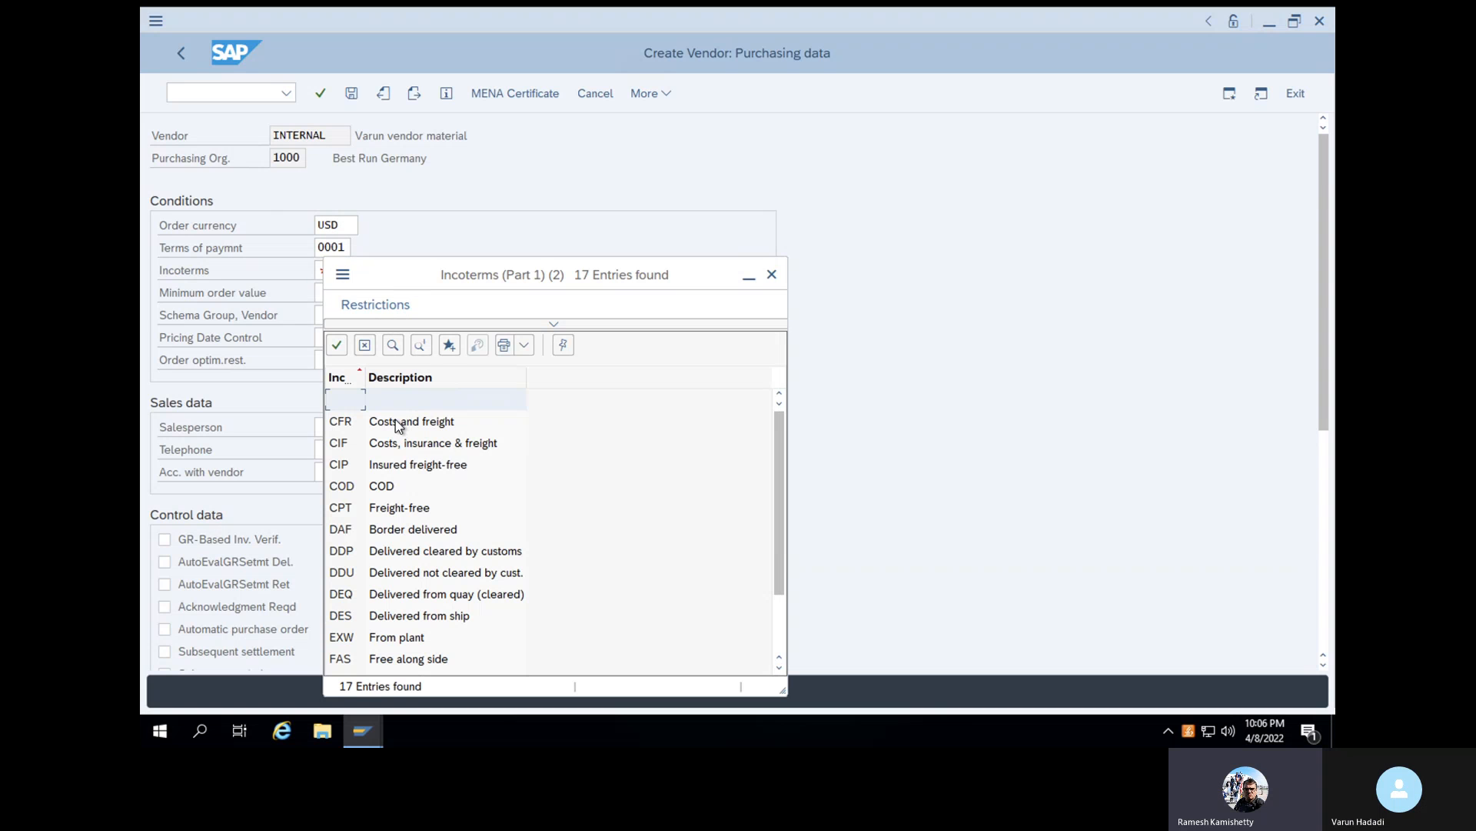
click(395, 421)
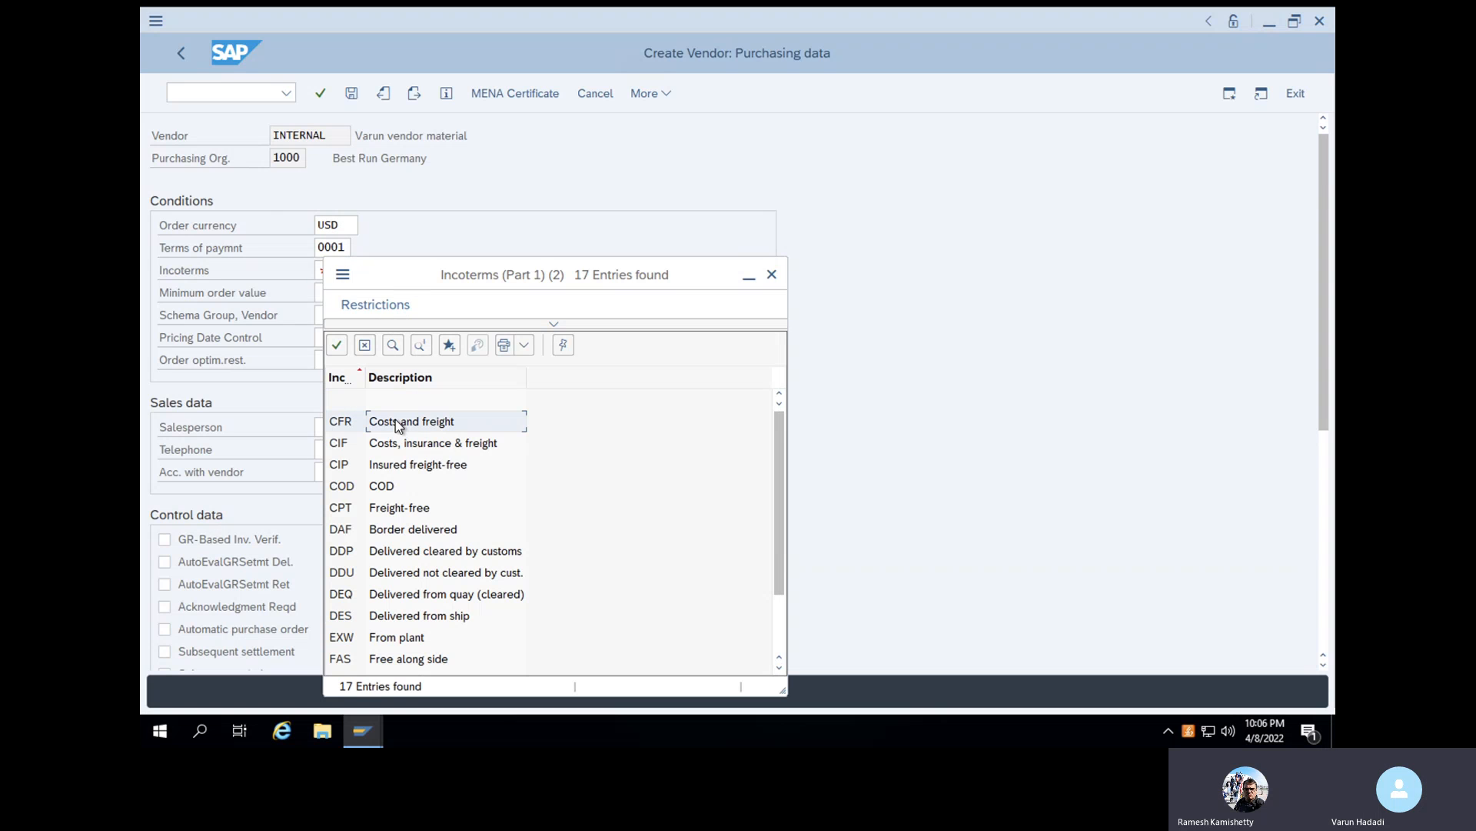
click(336, 345)
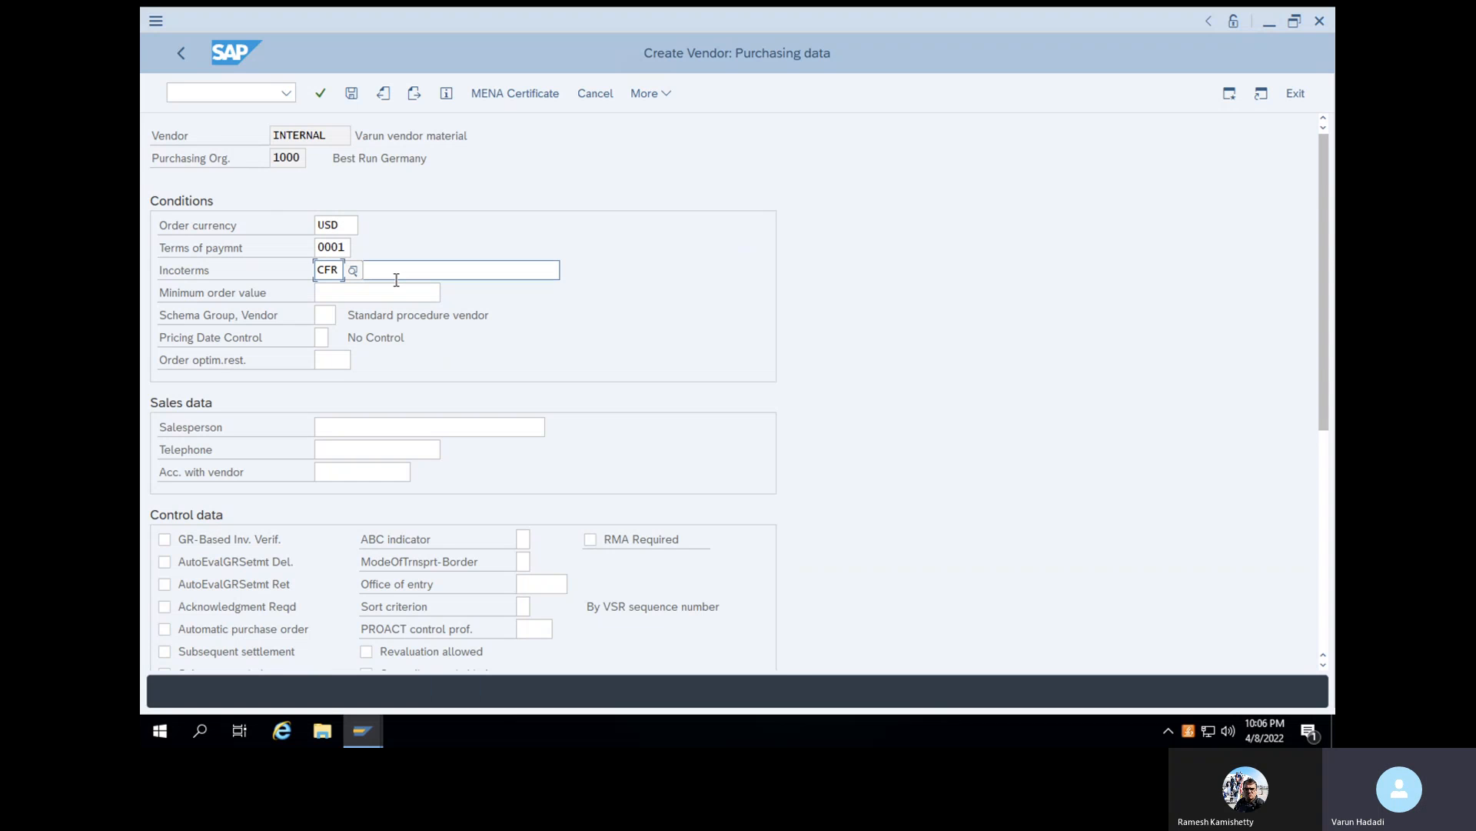
- Enter Freight DHL as the Incoterms description and complete the vendor's creation without adding partner functions
click(398, 271)
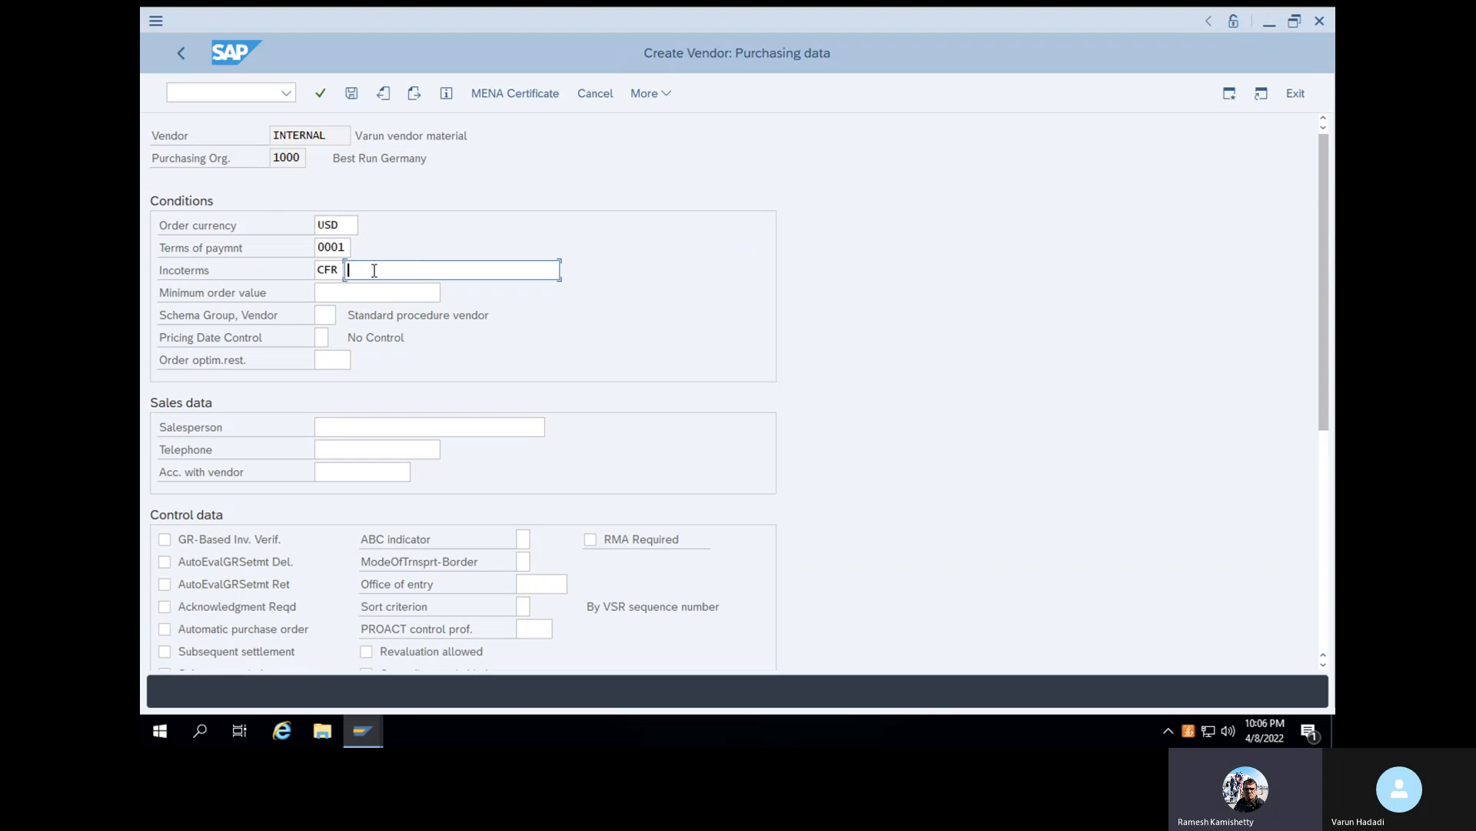
text(Freight)
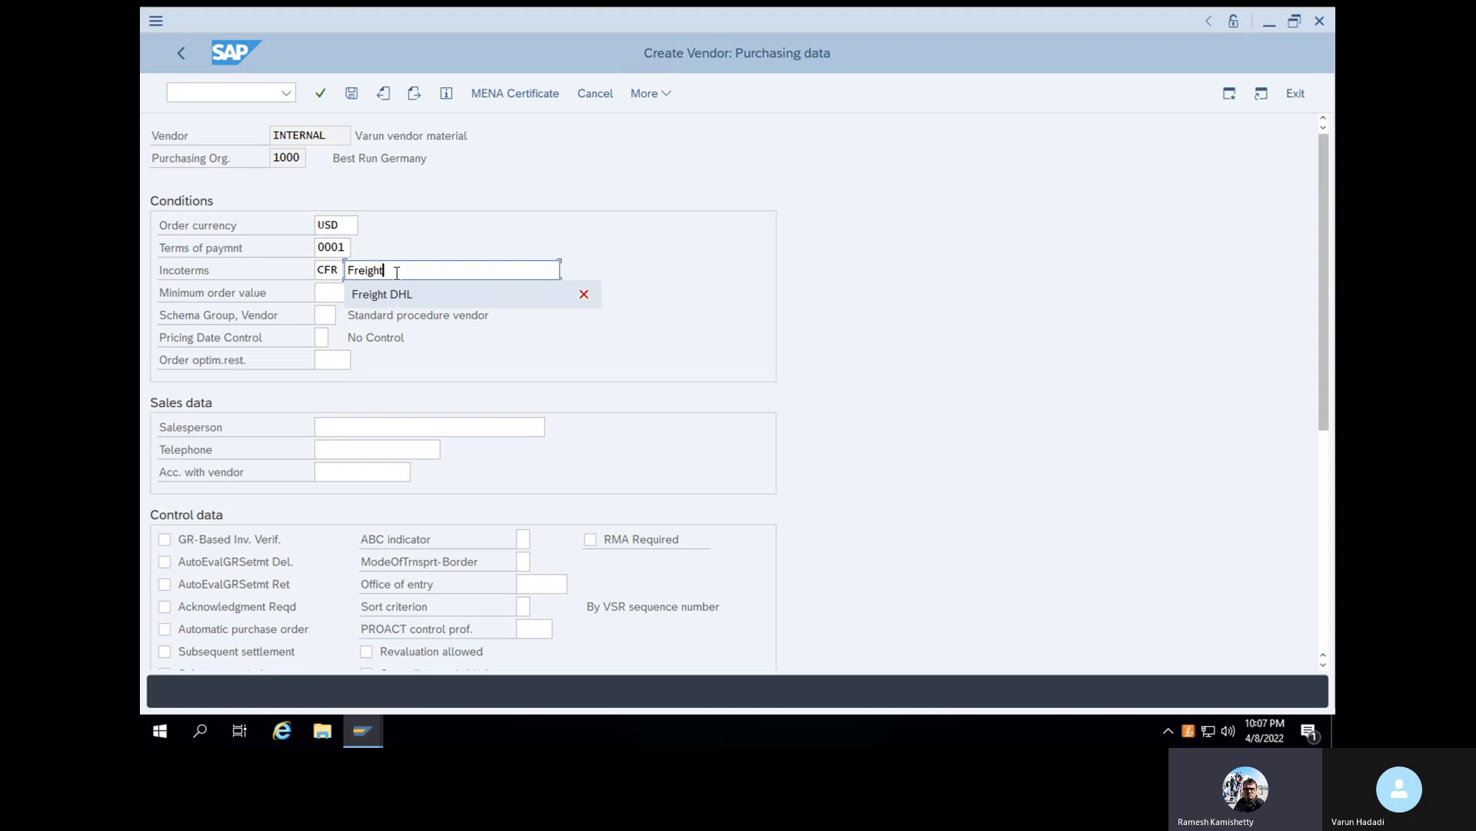
click(399, 292)
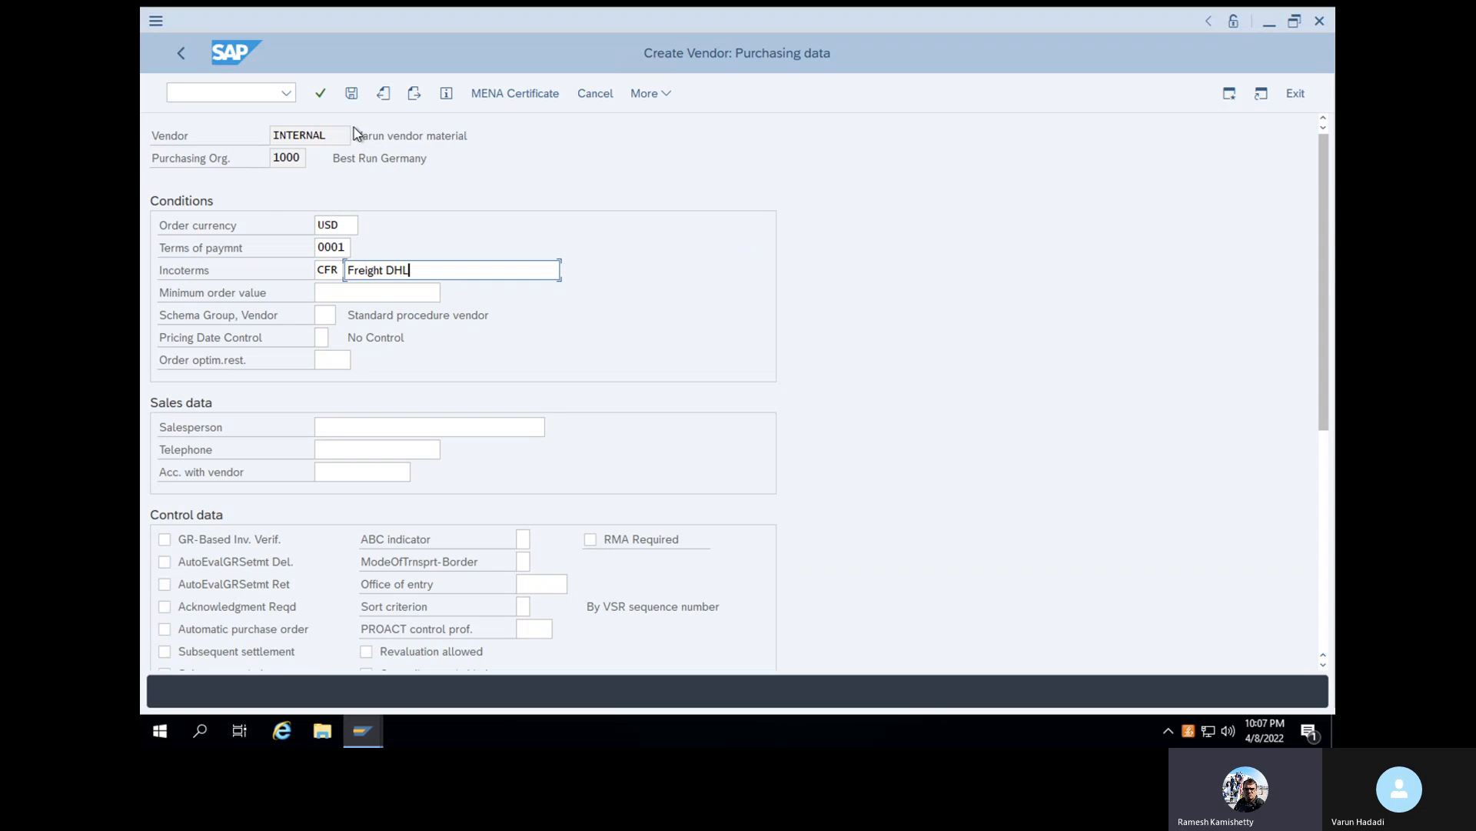
click(321, 94)
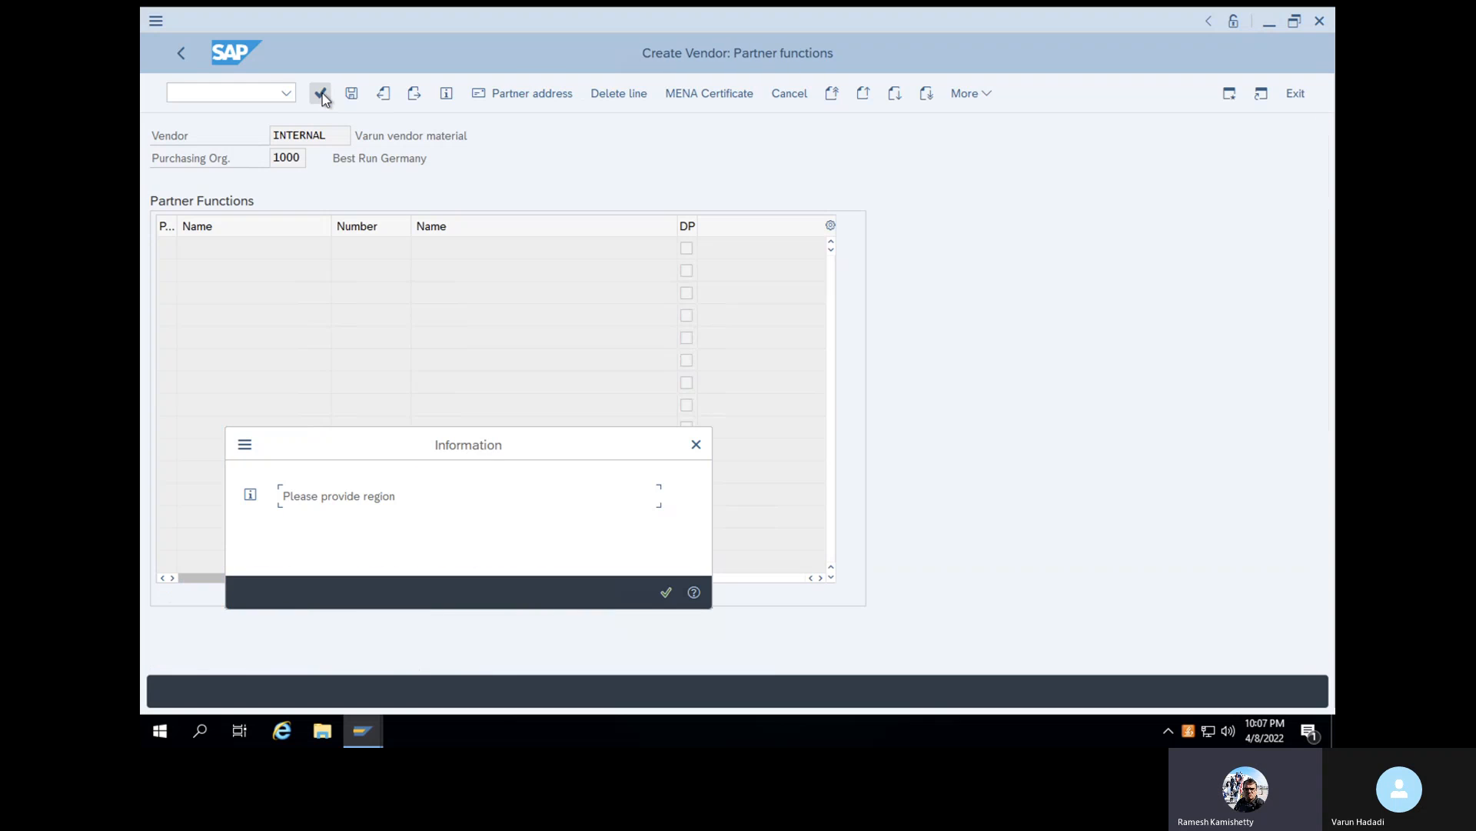
click(665, 593)
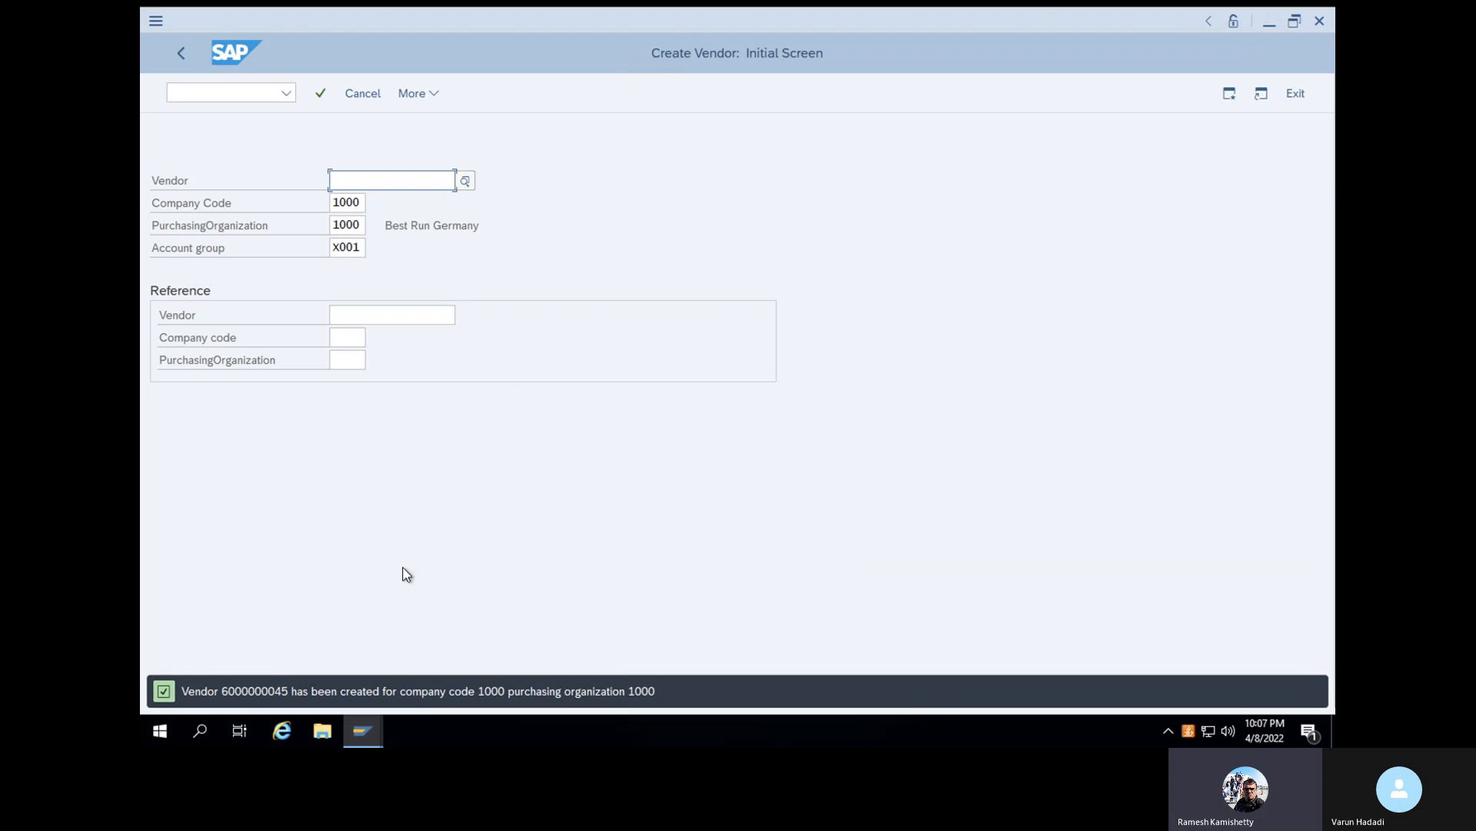
- Highlight the newly created vendor's number in the status message
drag(227, 691, 287, 695)
click(285, 693)
double_click(223, 694)
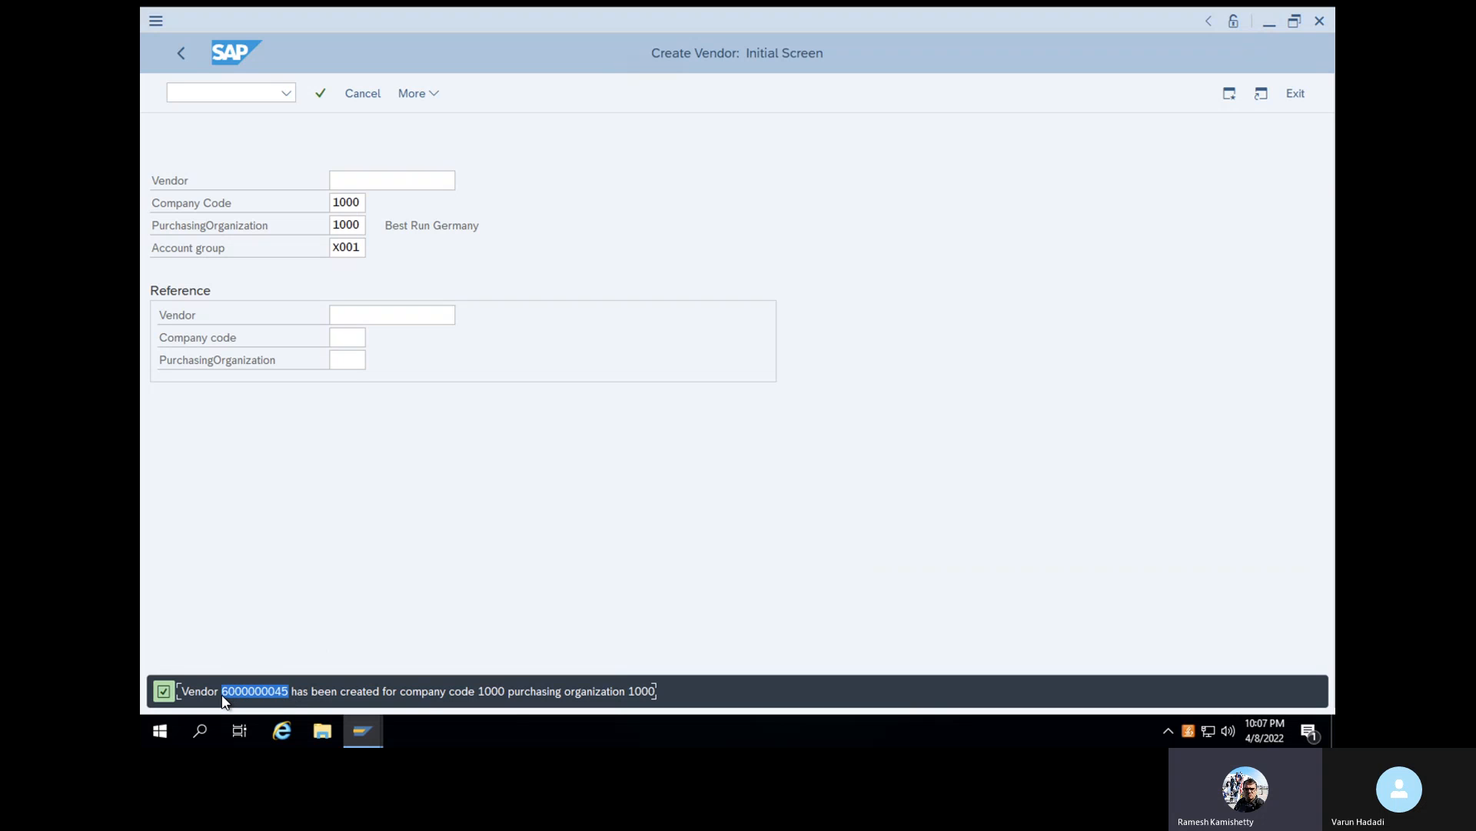
click(269, 626)
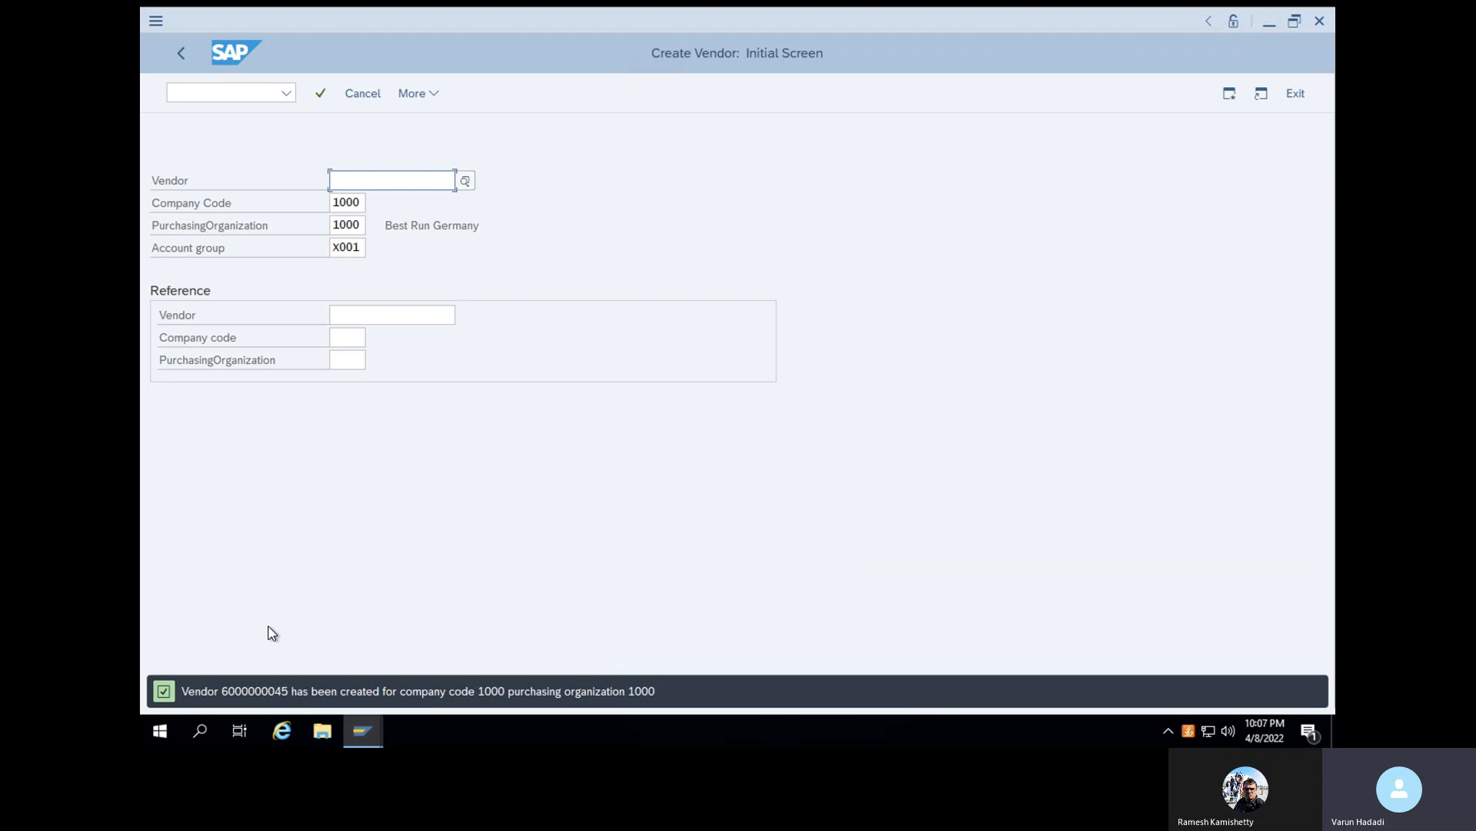
- Leave vendor creation and start transaction ME11 to create a purchasing info record
click(221, 93)
text(/n)
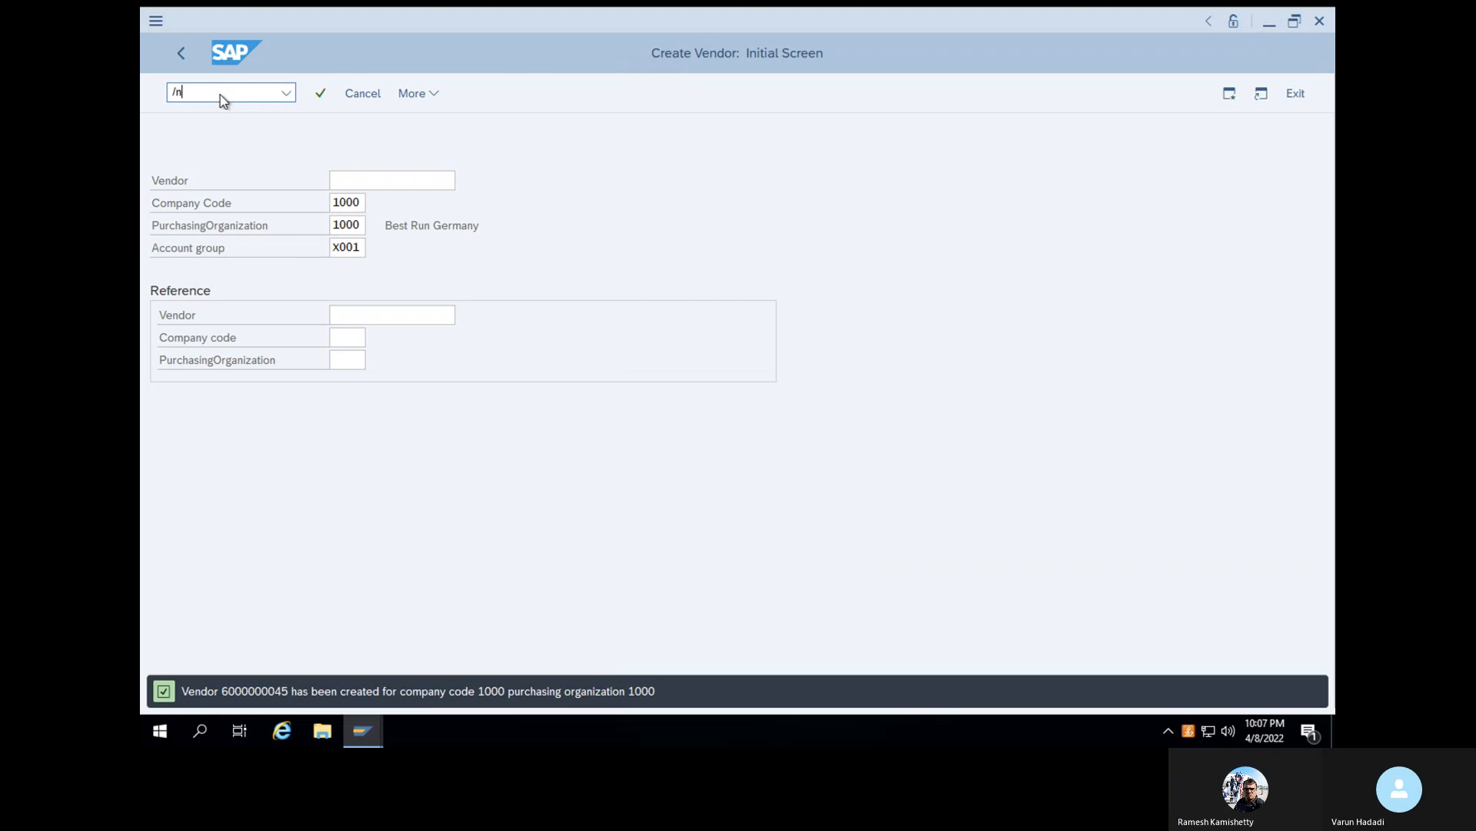
key(Return)
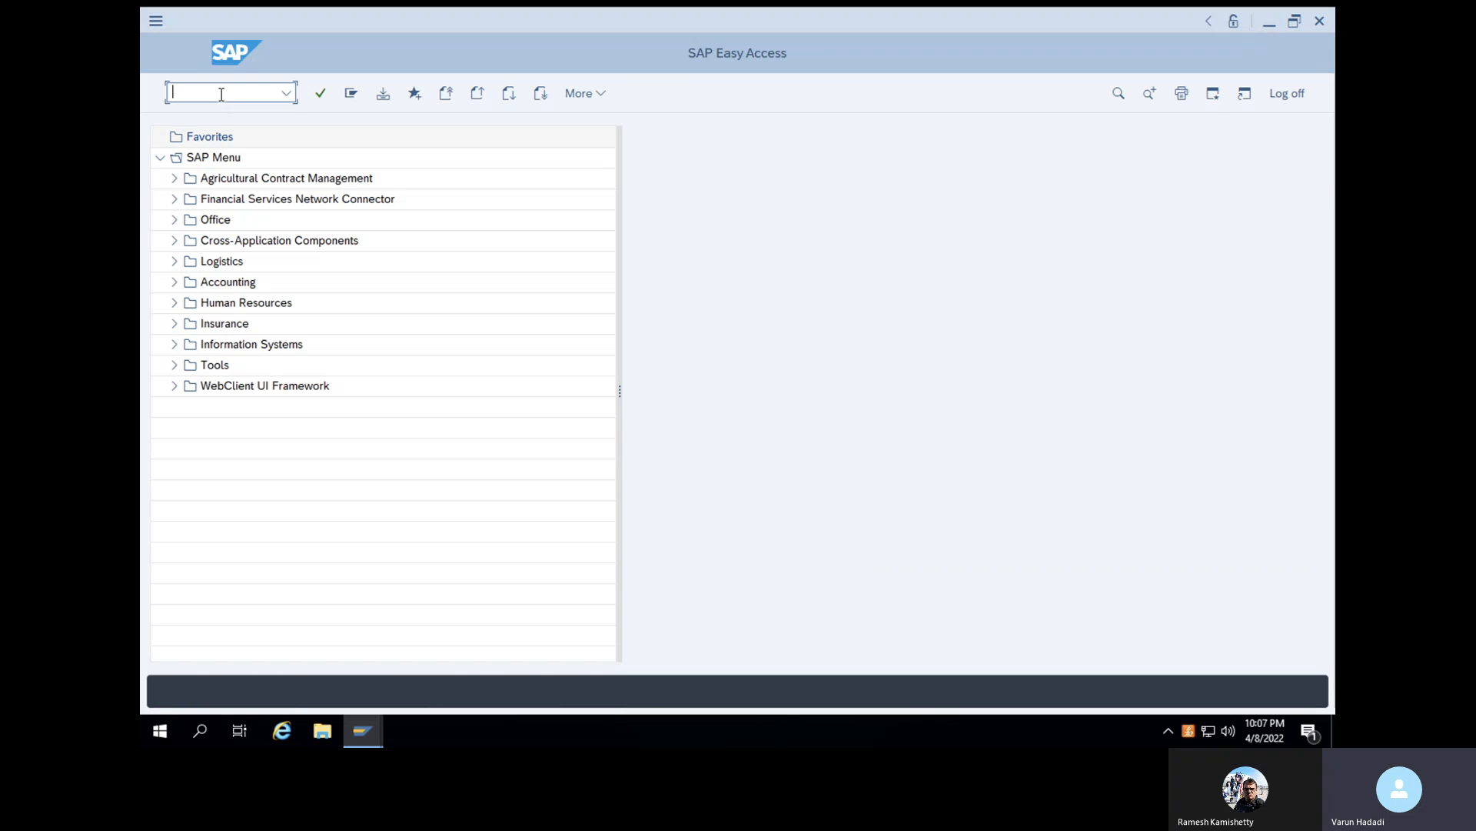
text(me11)
key(Return)
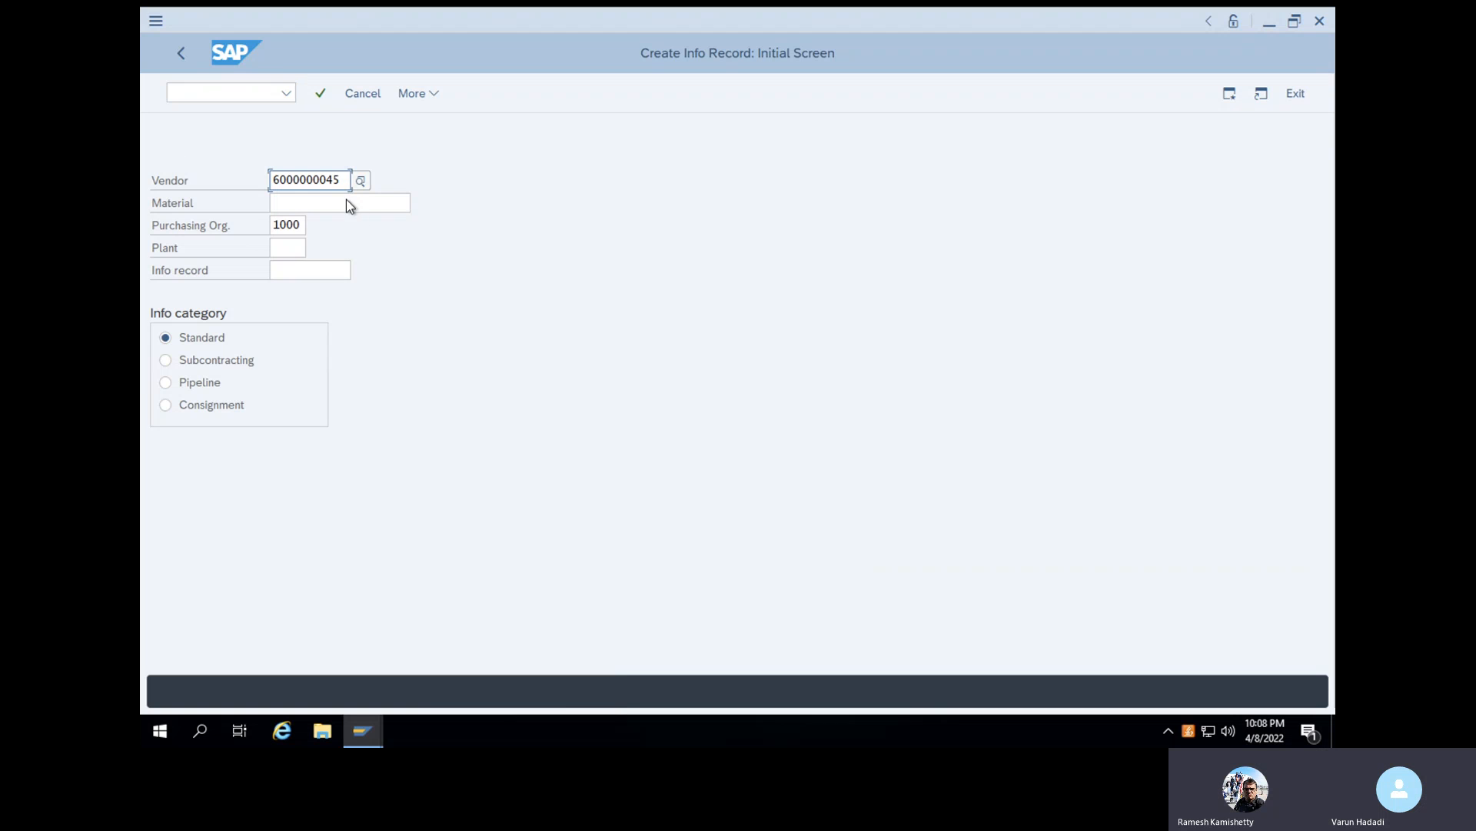
drag(340, 180, 239, 177)
key(ctrl+c)
text(100-100)
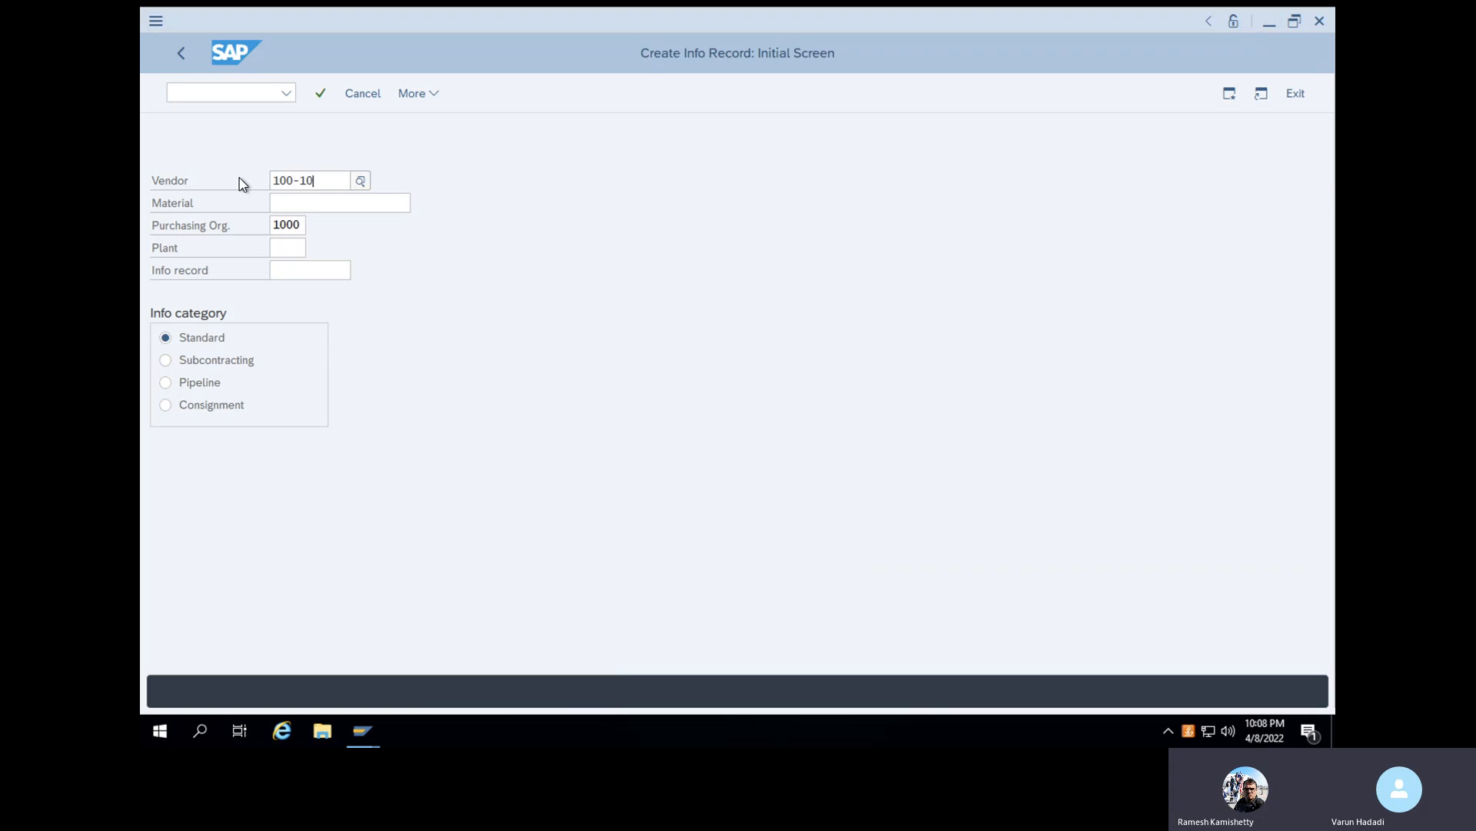
key(BackSpace)
key(BackSpace)
key(BackSpace)
key(BackSpace)
key(BackSpace)
key(BackSpace)
key(BackSpace)
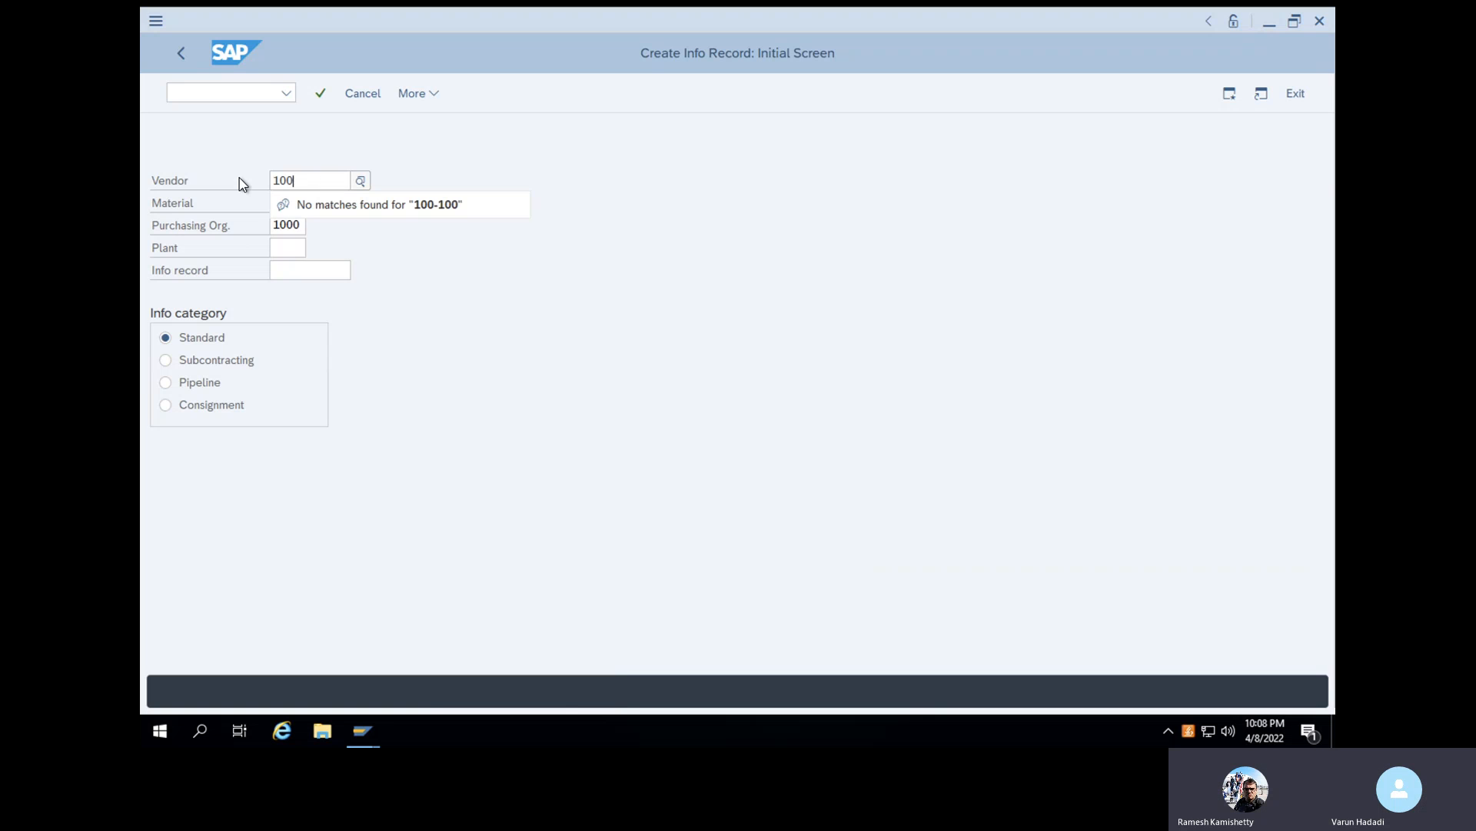
key(ctrl+v)
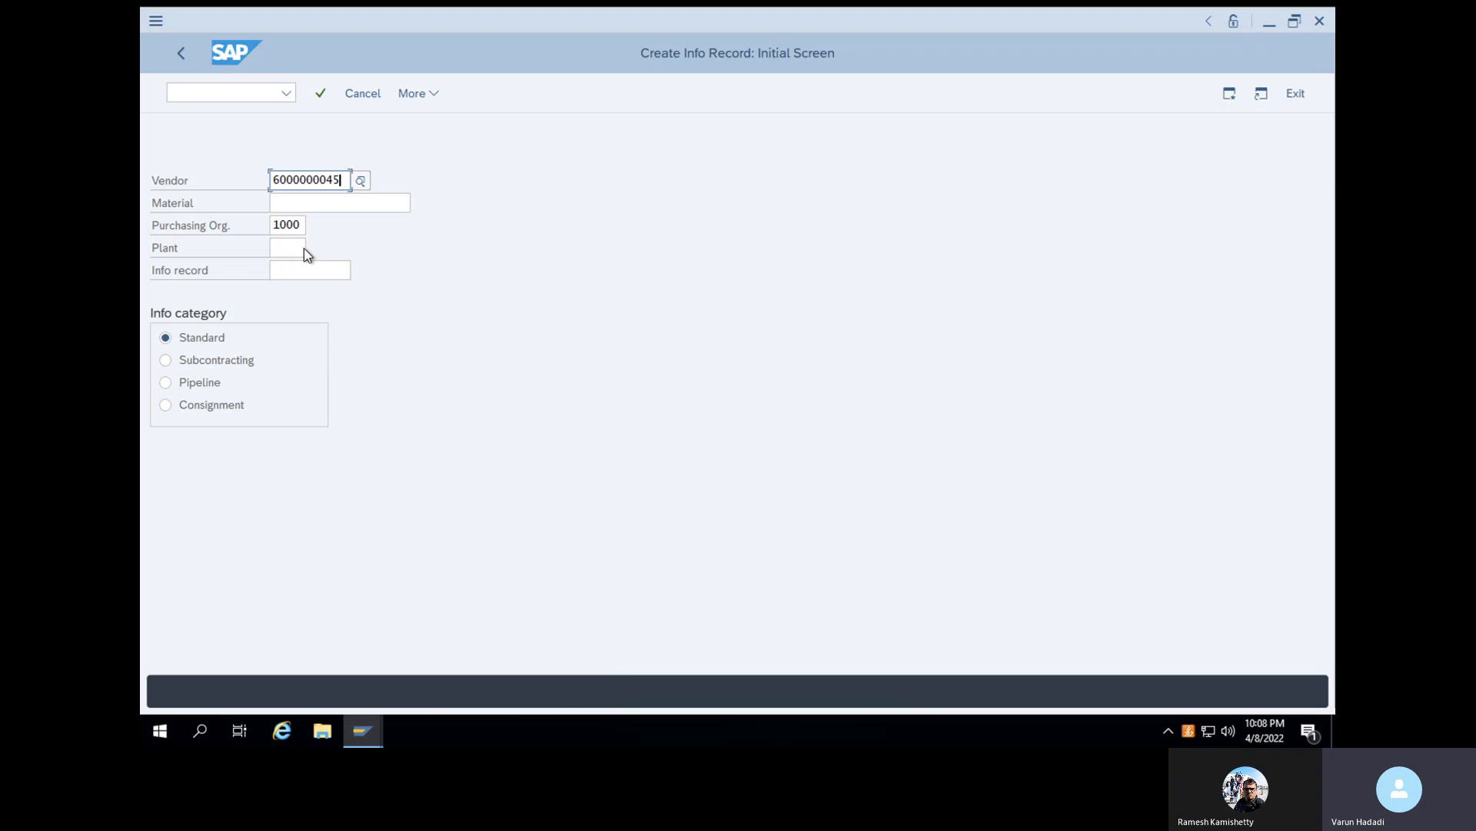
- Enter material 100-100 and plant 1000 for the info record and proceed to its general data
click(315, 203)
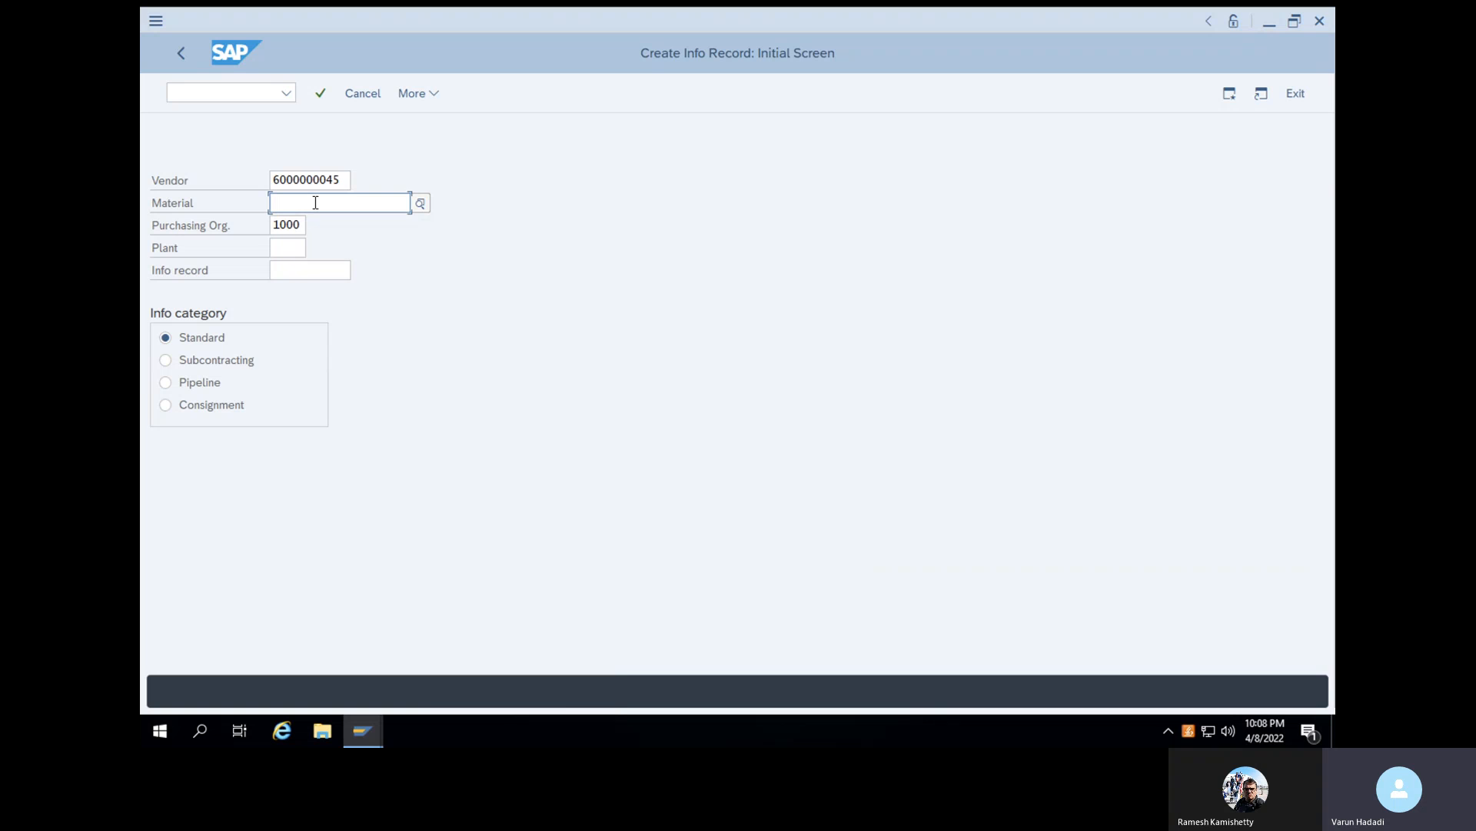
text(100-100)
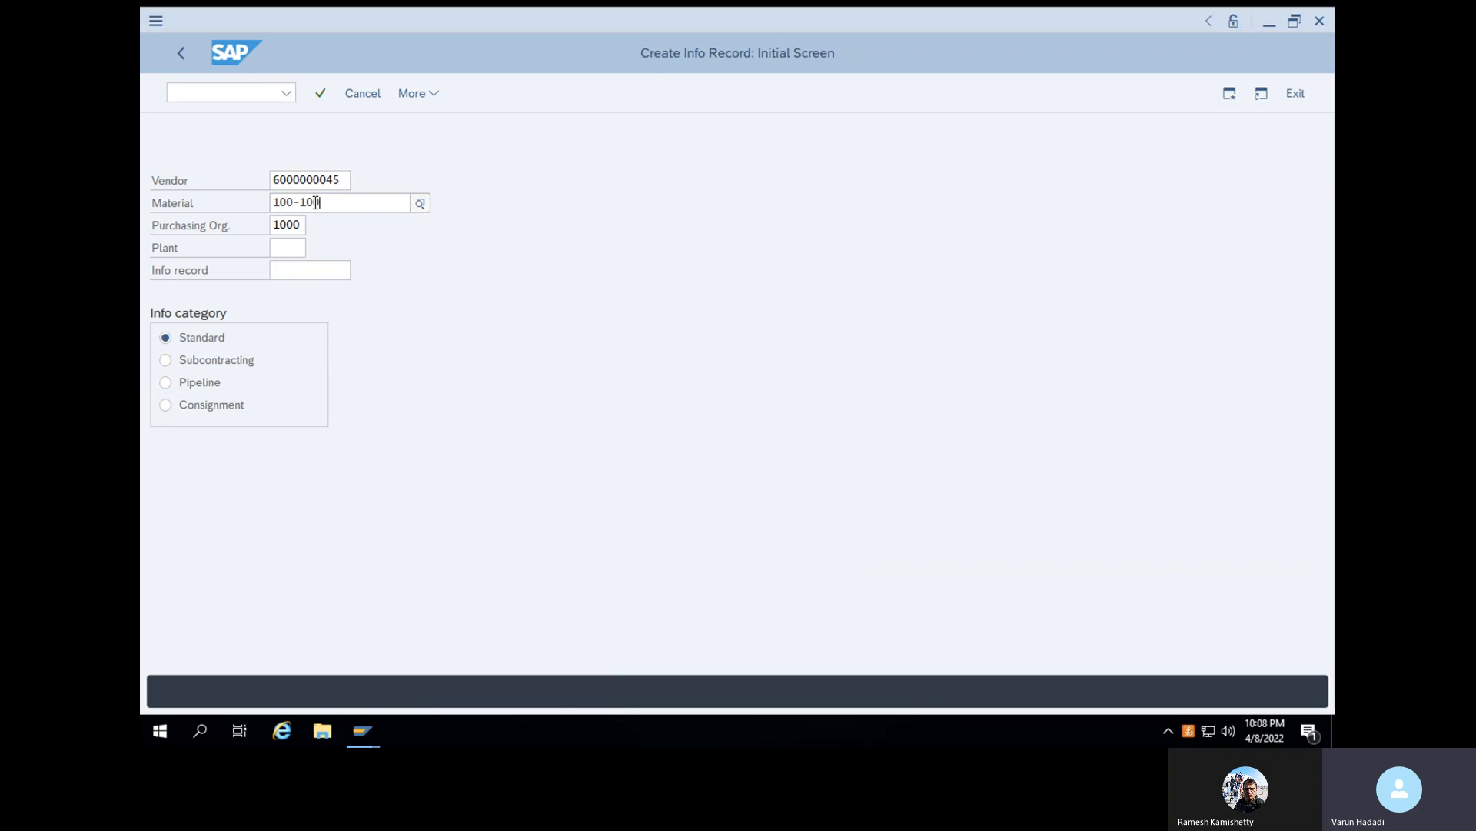
click(366, 284)
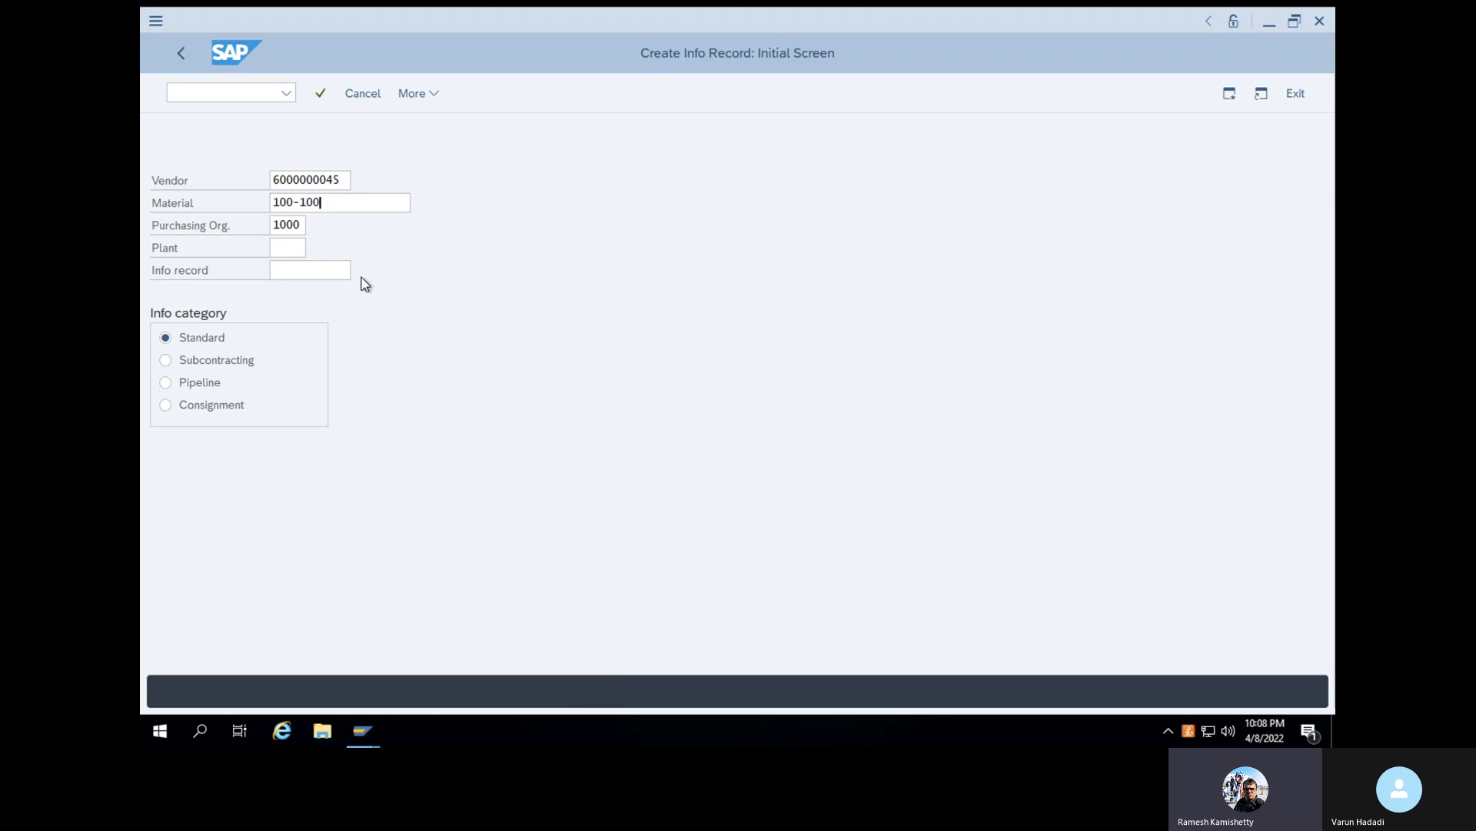
click(287, 248)
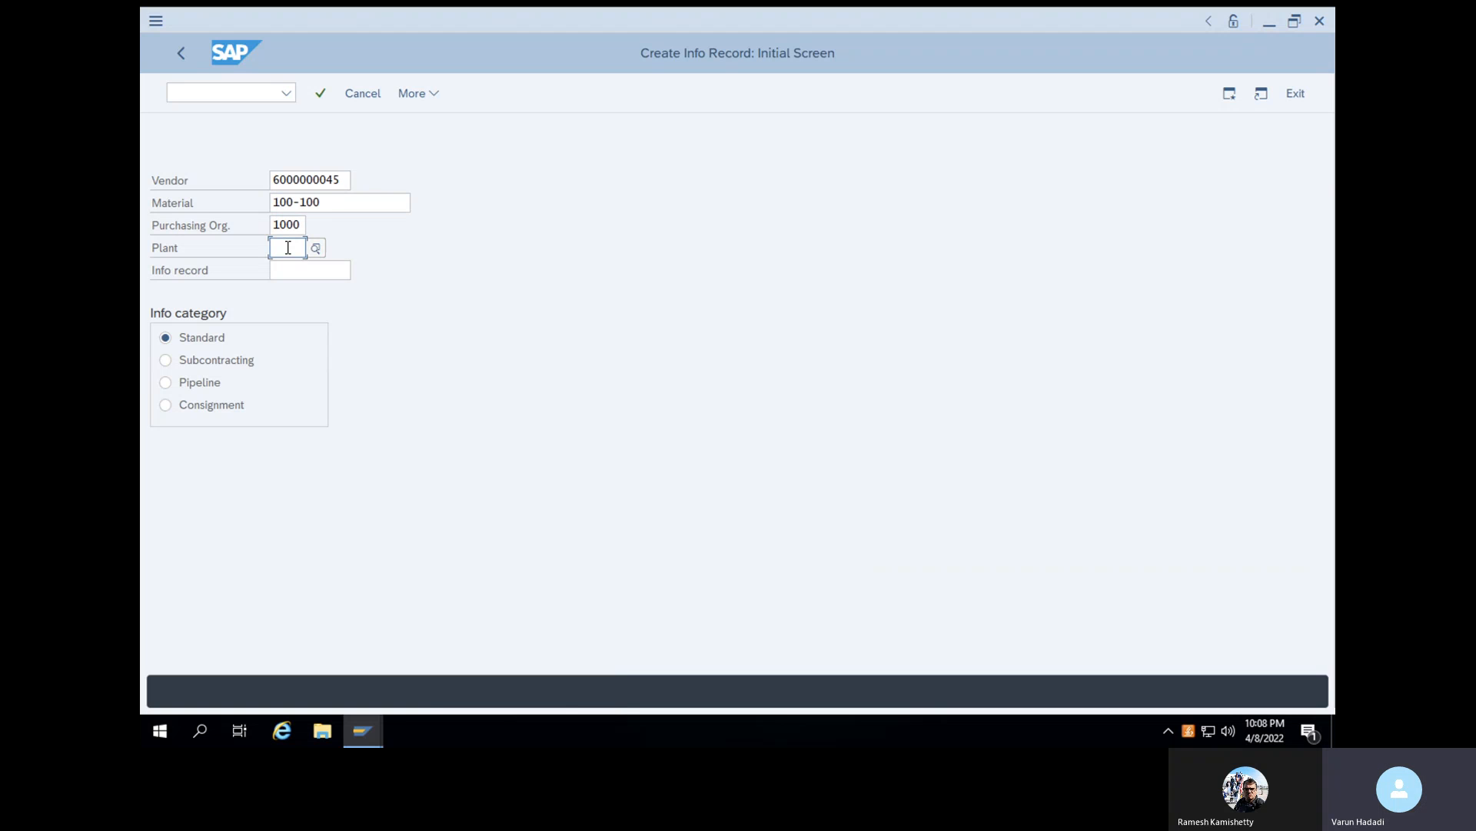
text(1000)
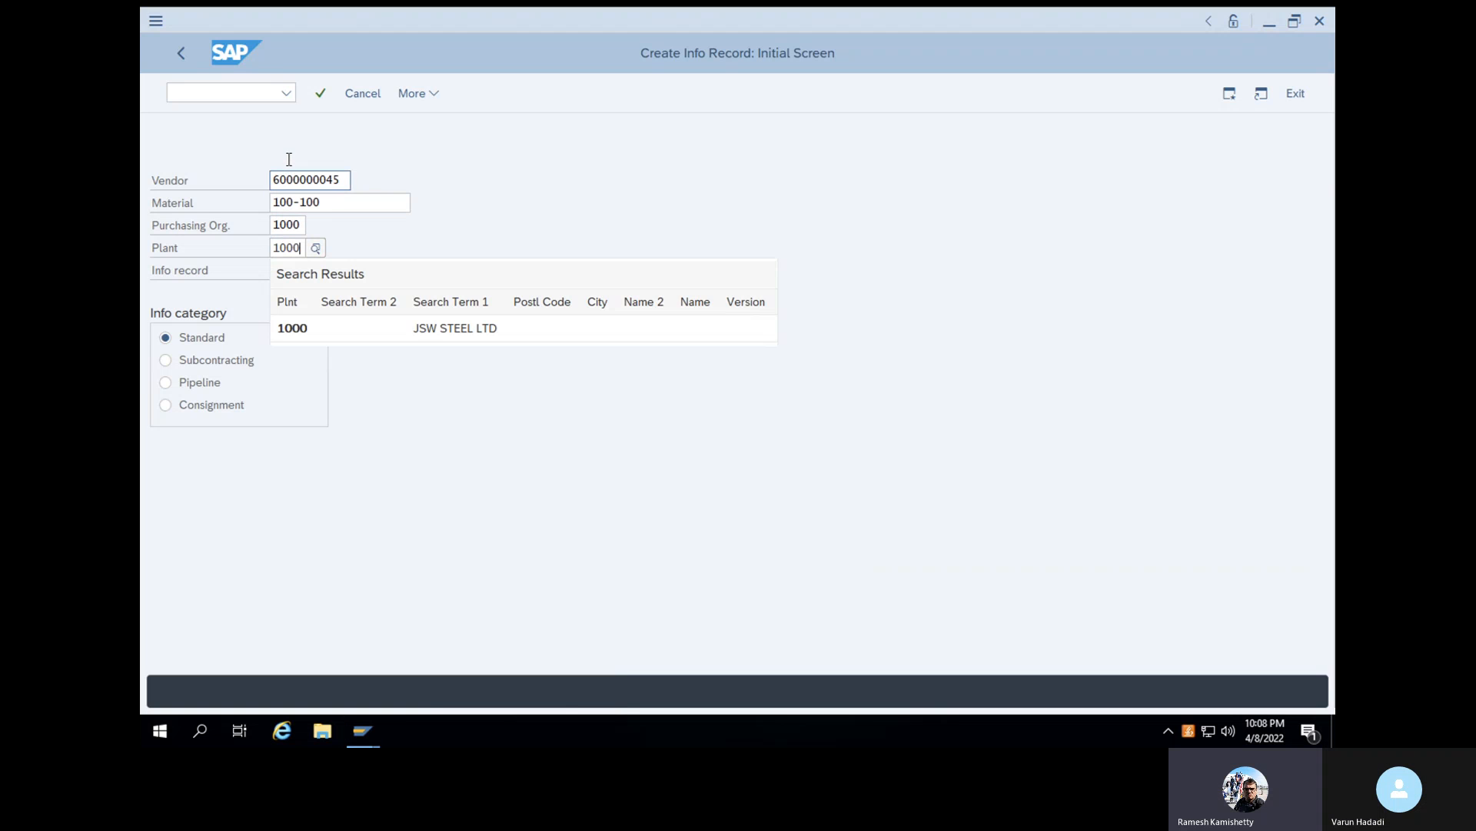
click(321, 98)
click(321, 98)
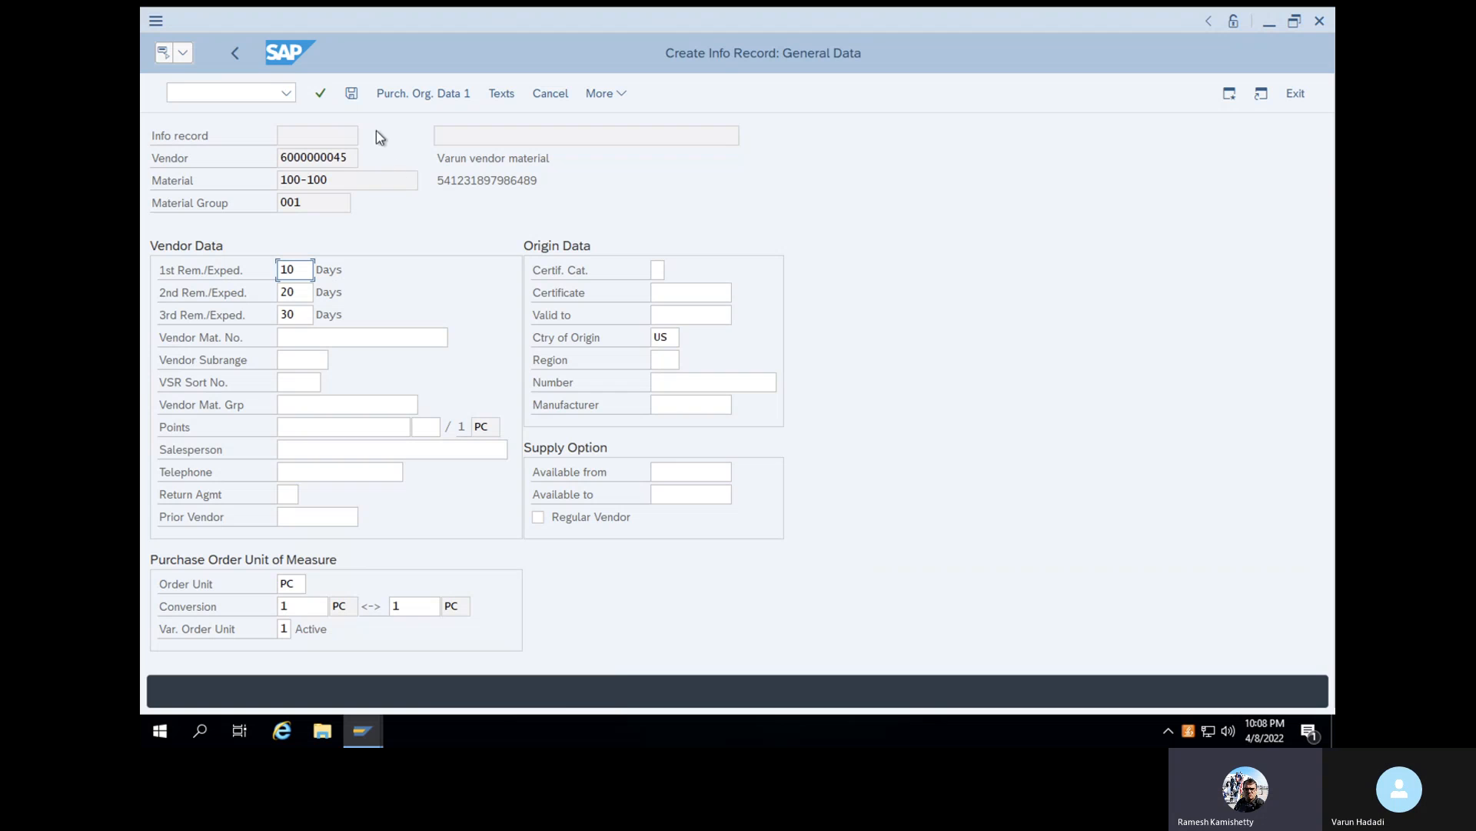
- Set the standard quantity to 1000 and the net price to 999 USD in the info record's purchasing organization data
click(421, 94)
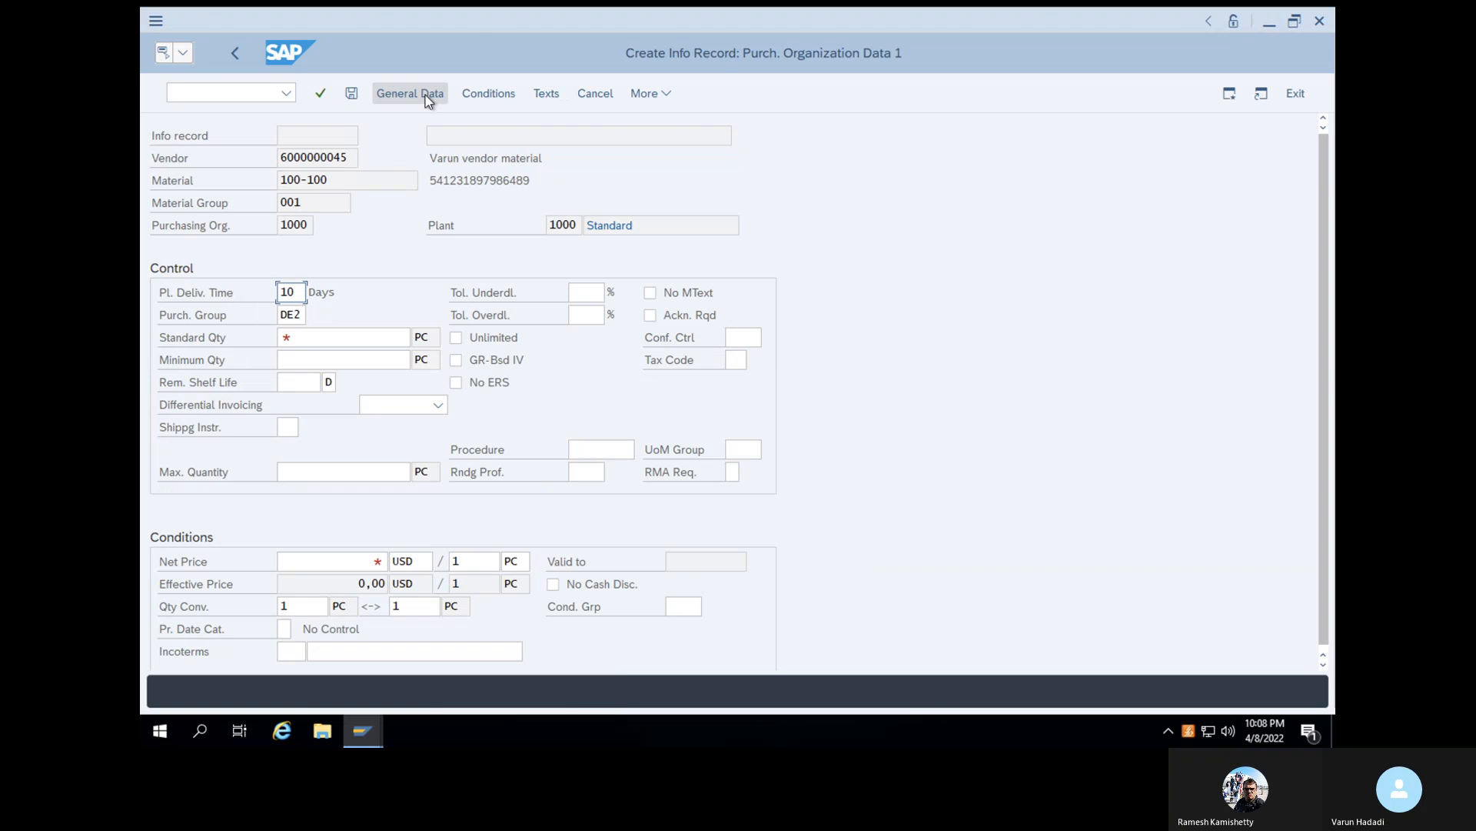
click(328, 340)
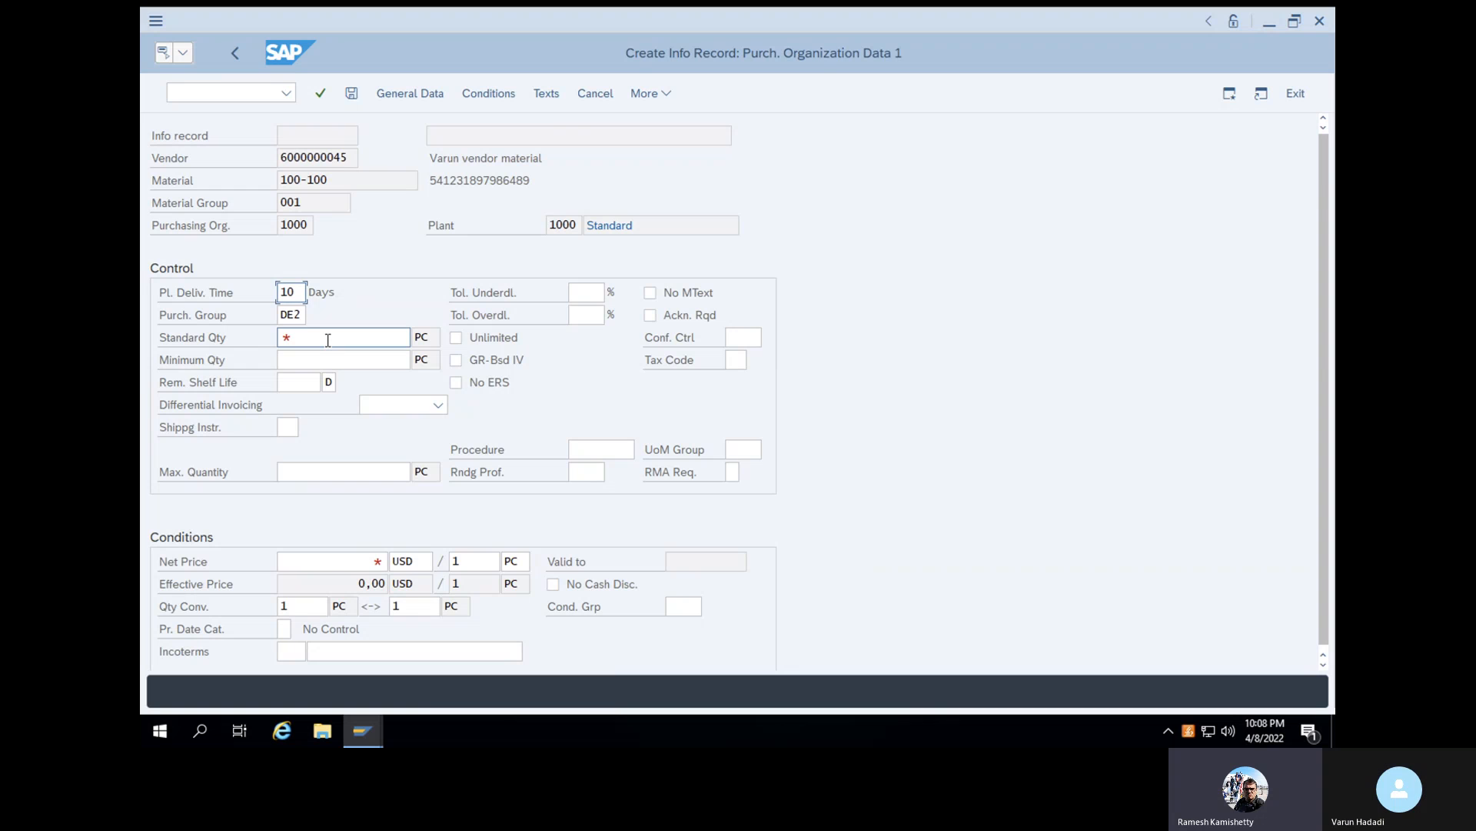
click(343, 563)
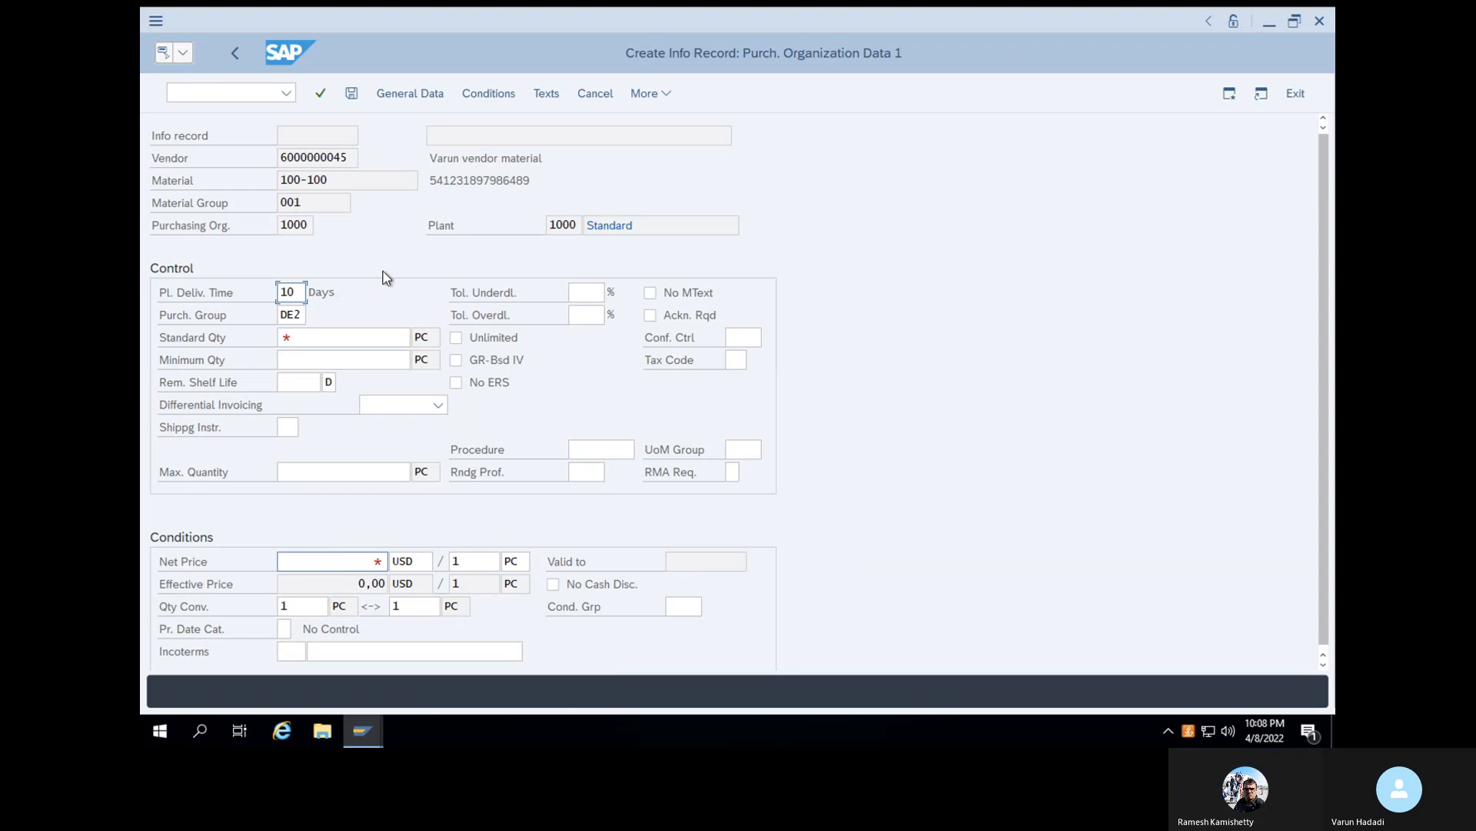
click(351, 344)
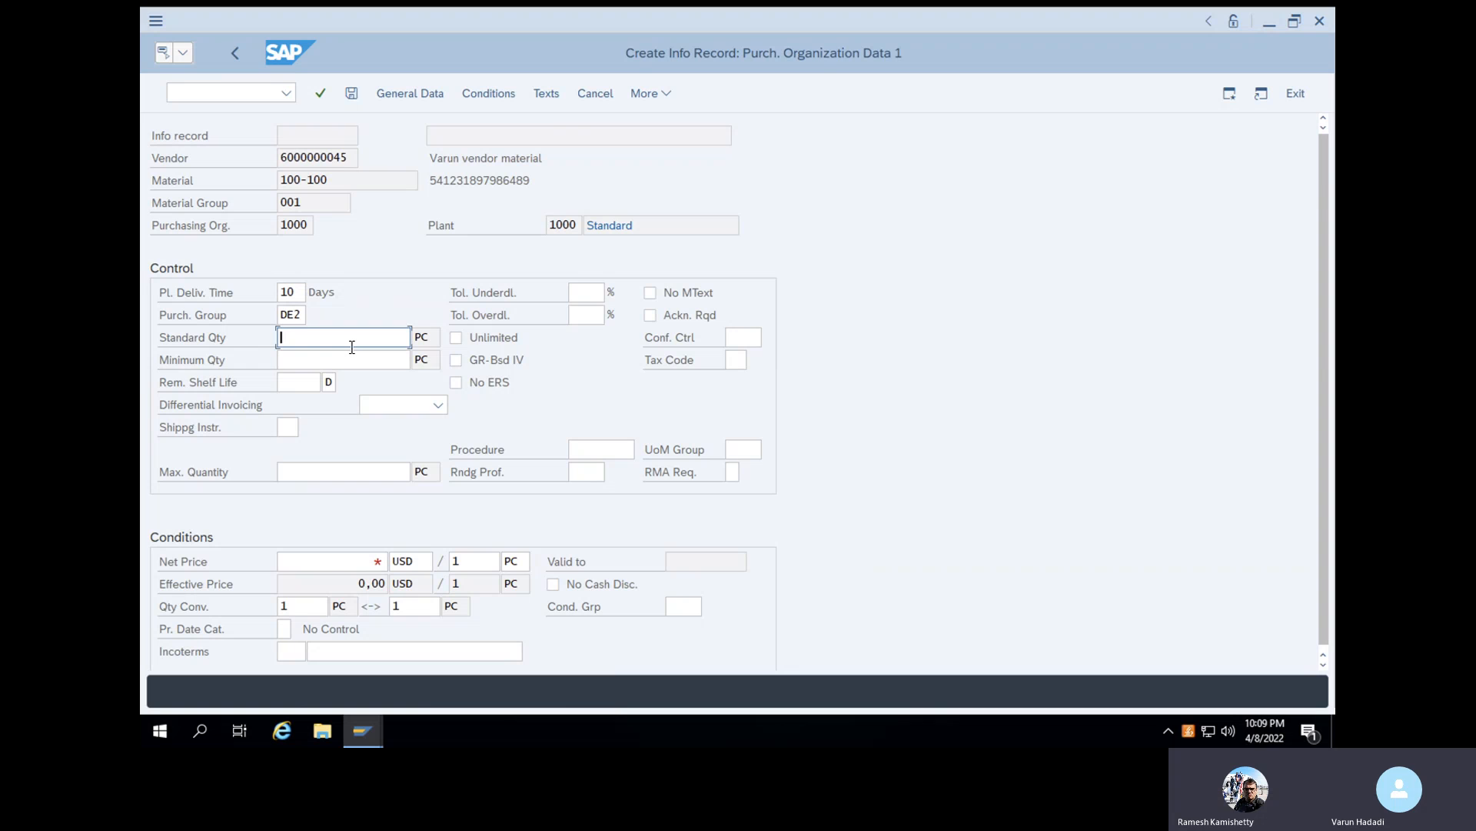
text(1000)
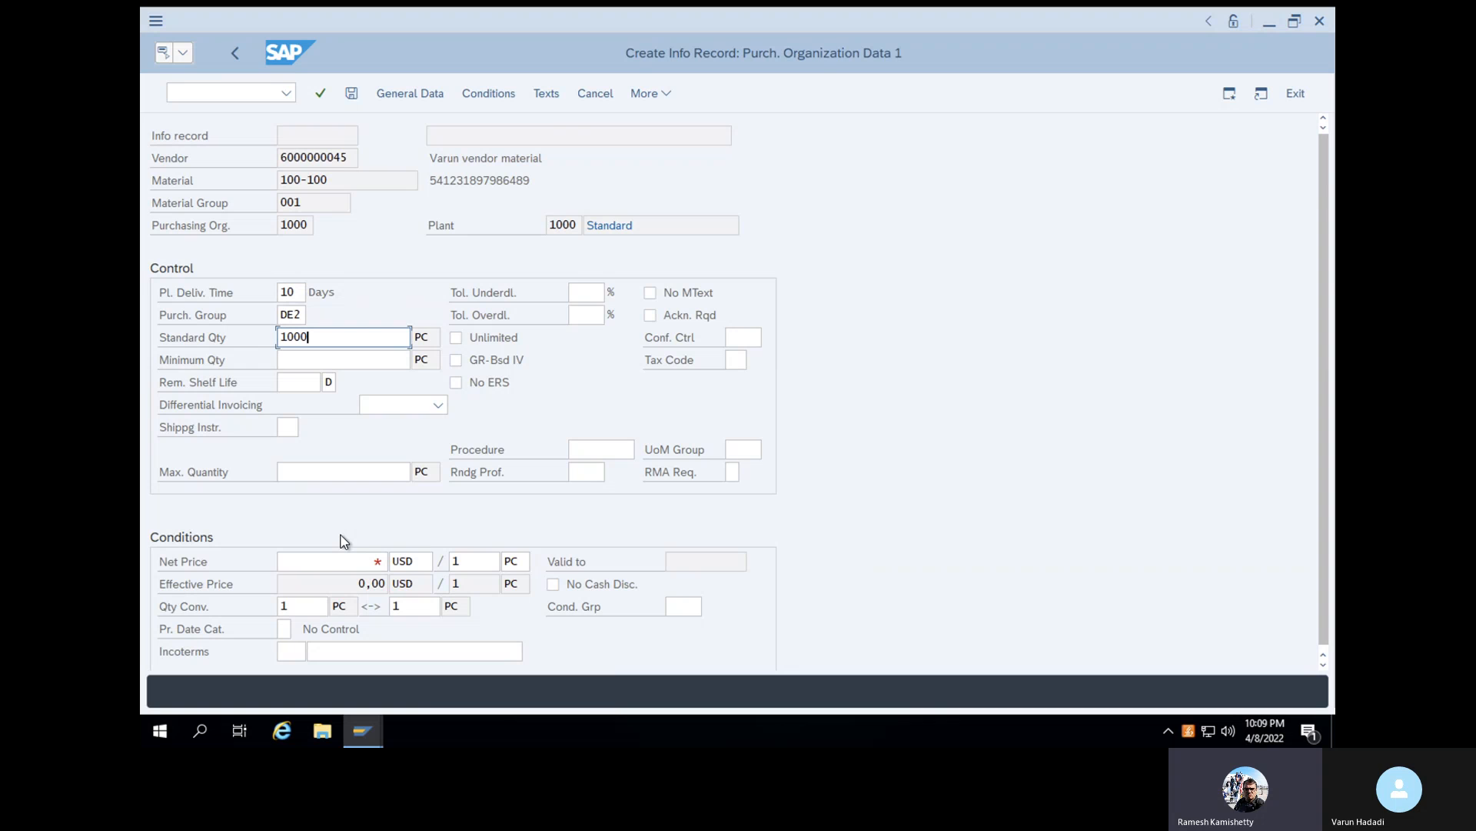
click(333, 563)
text(999)
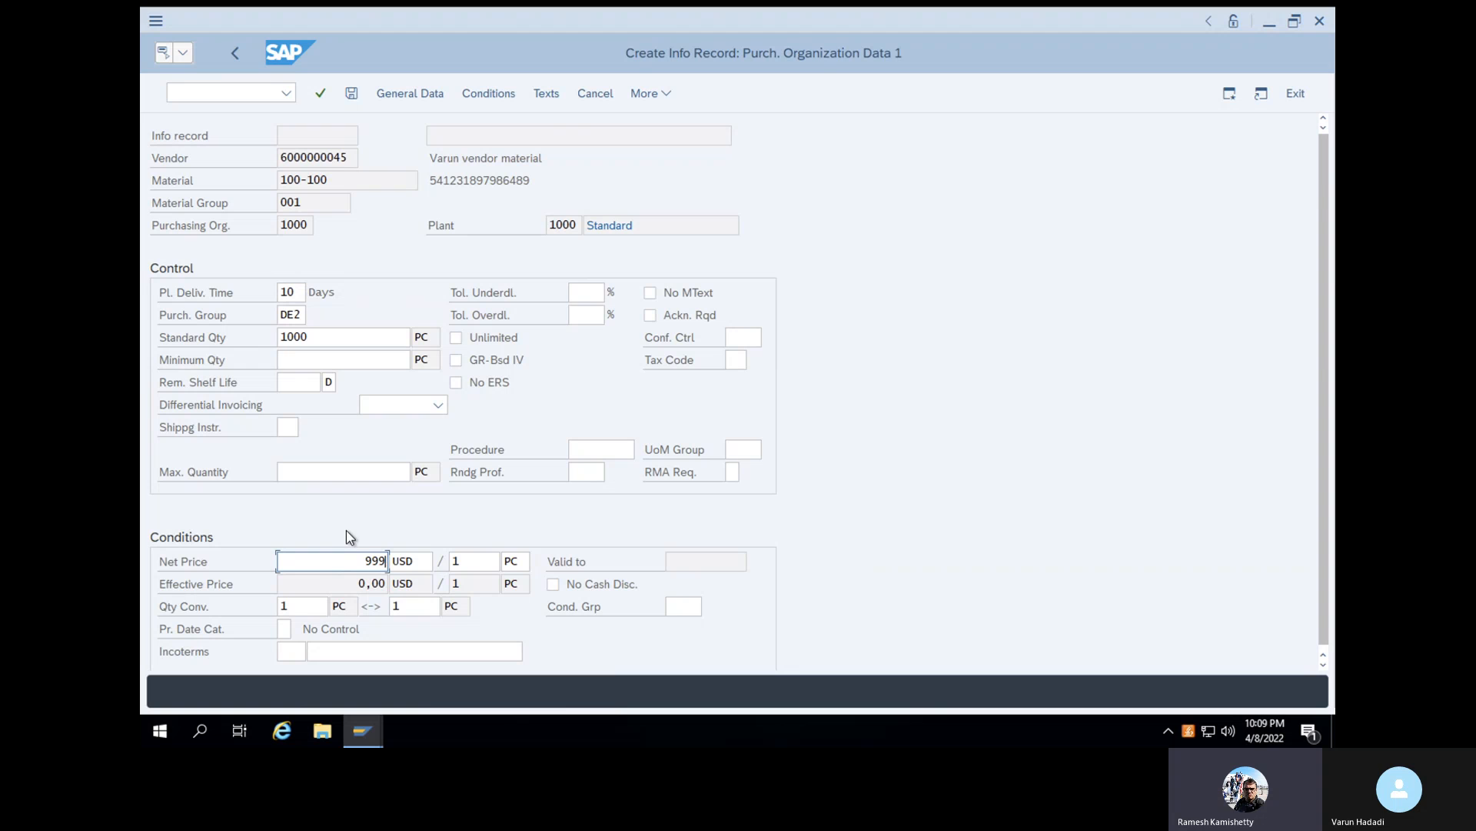
click(319, 93)
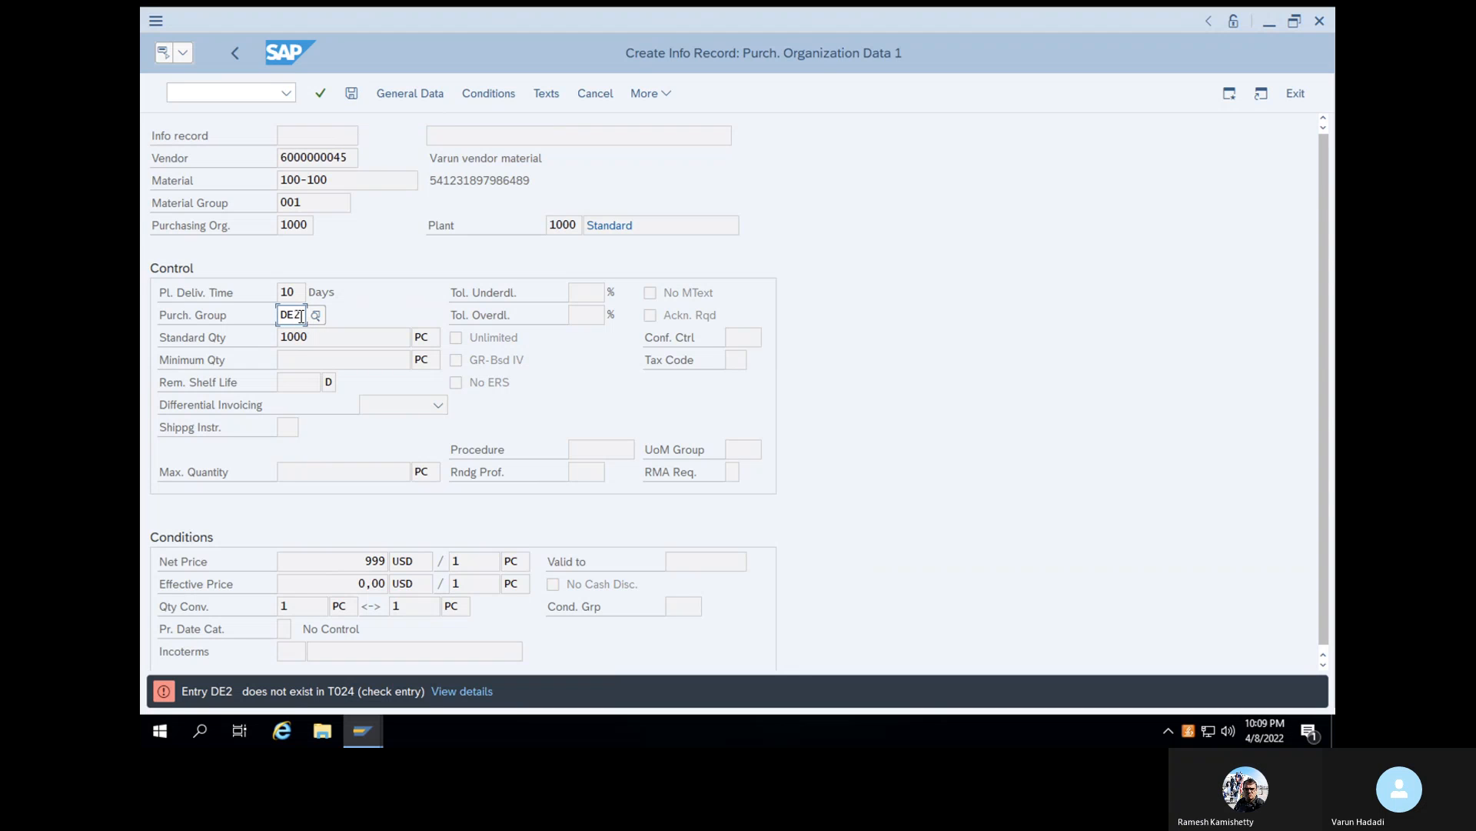
- Change the purchasing group to WAL (Walmart purchasing) and save the info record
key(BackSpace)
key(BackSpace)
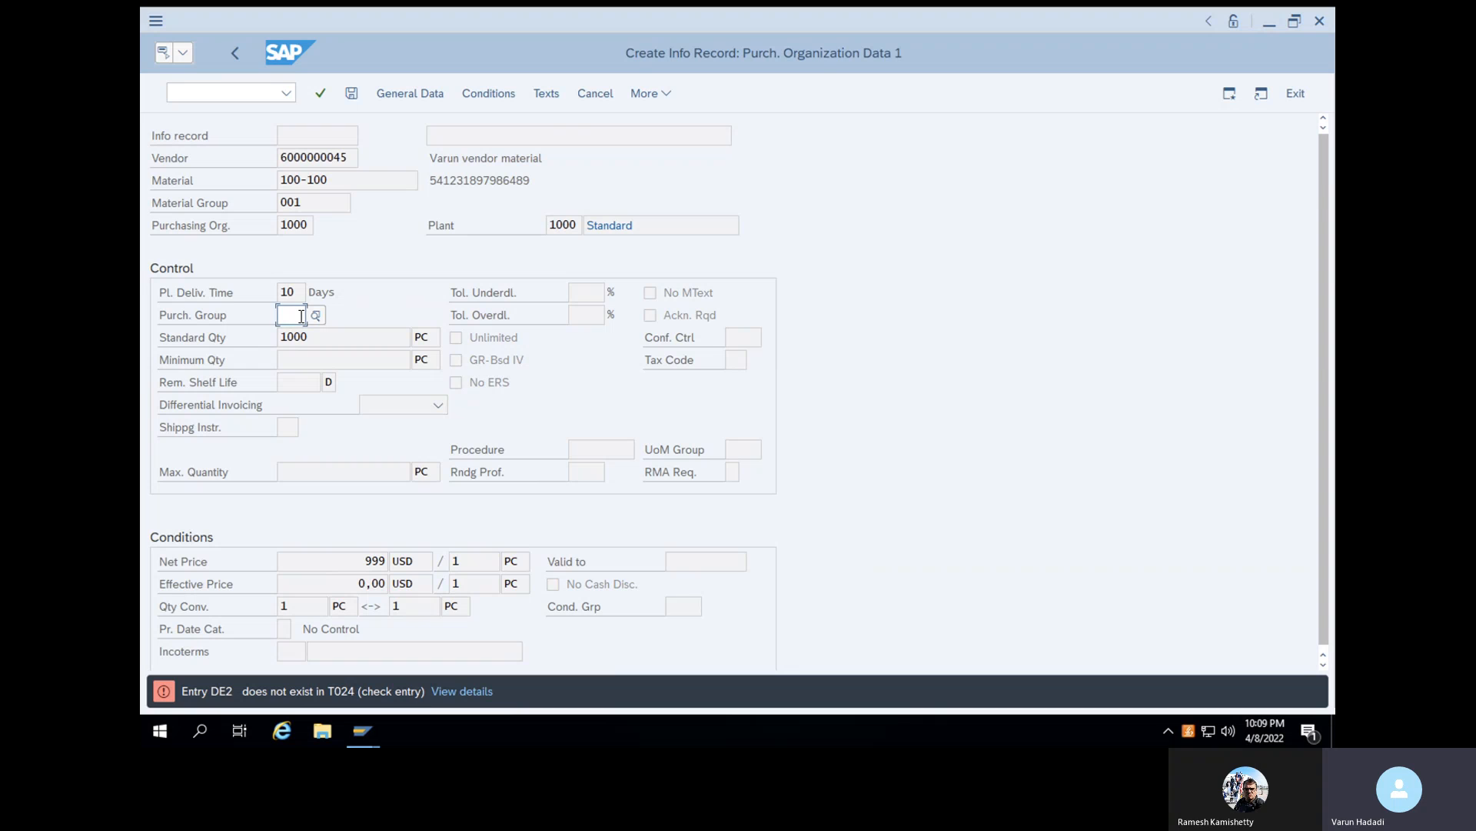
text(WAL)
click(323, 396)
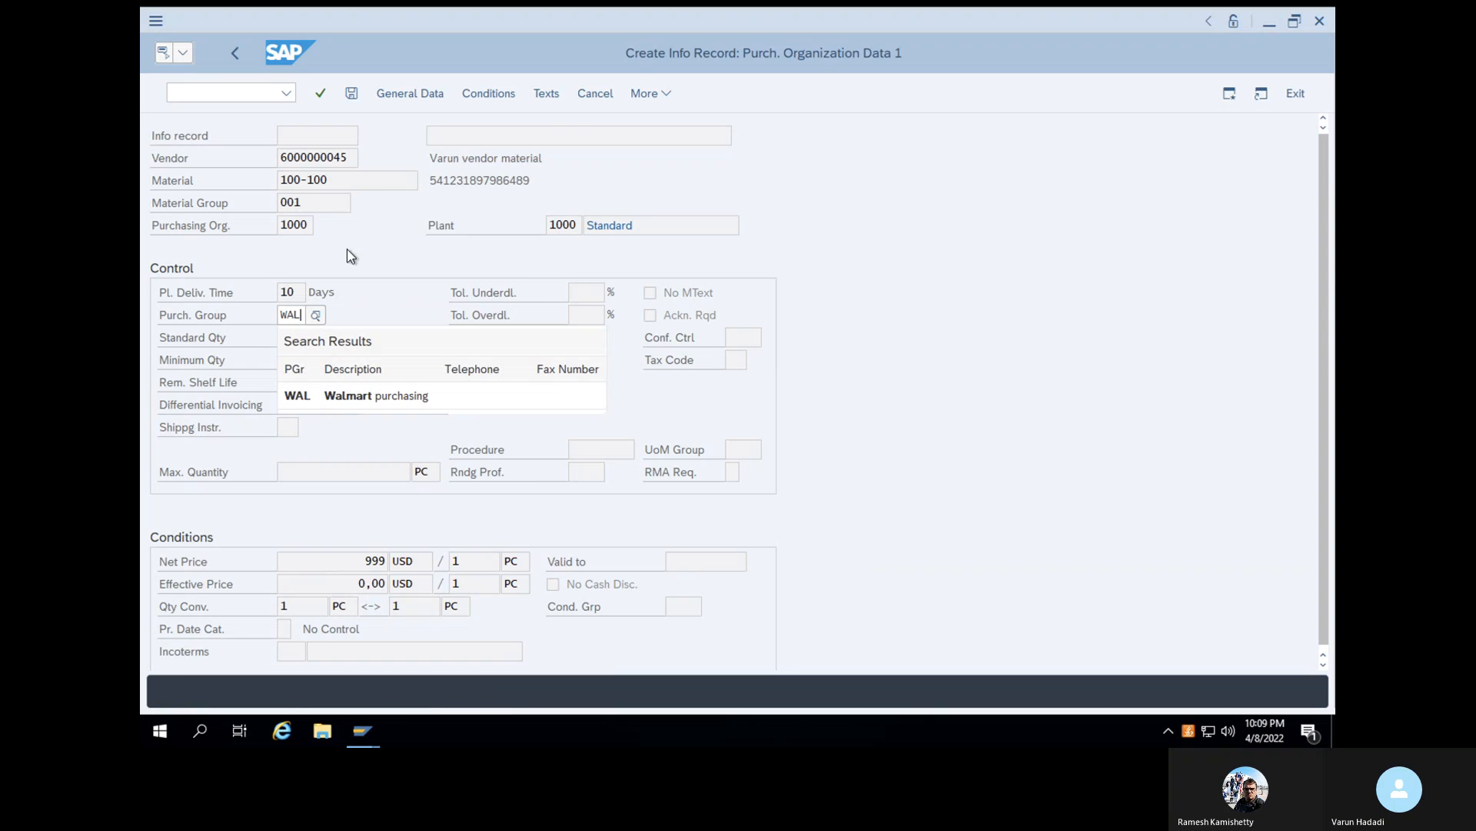
click(321, 93)
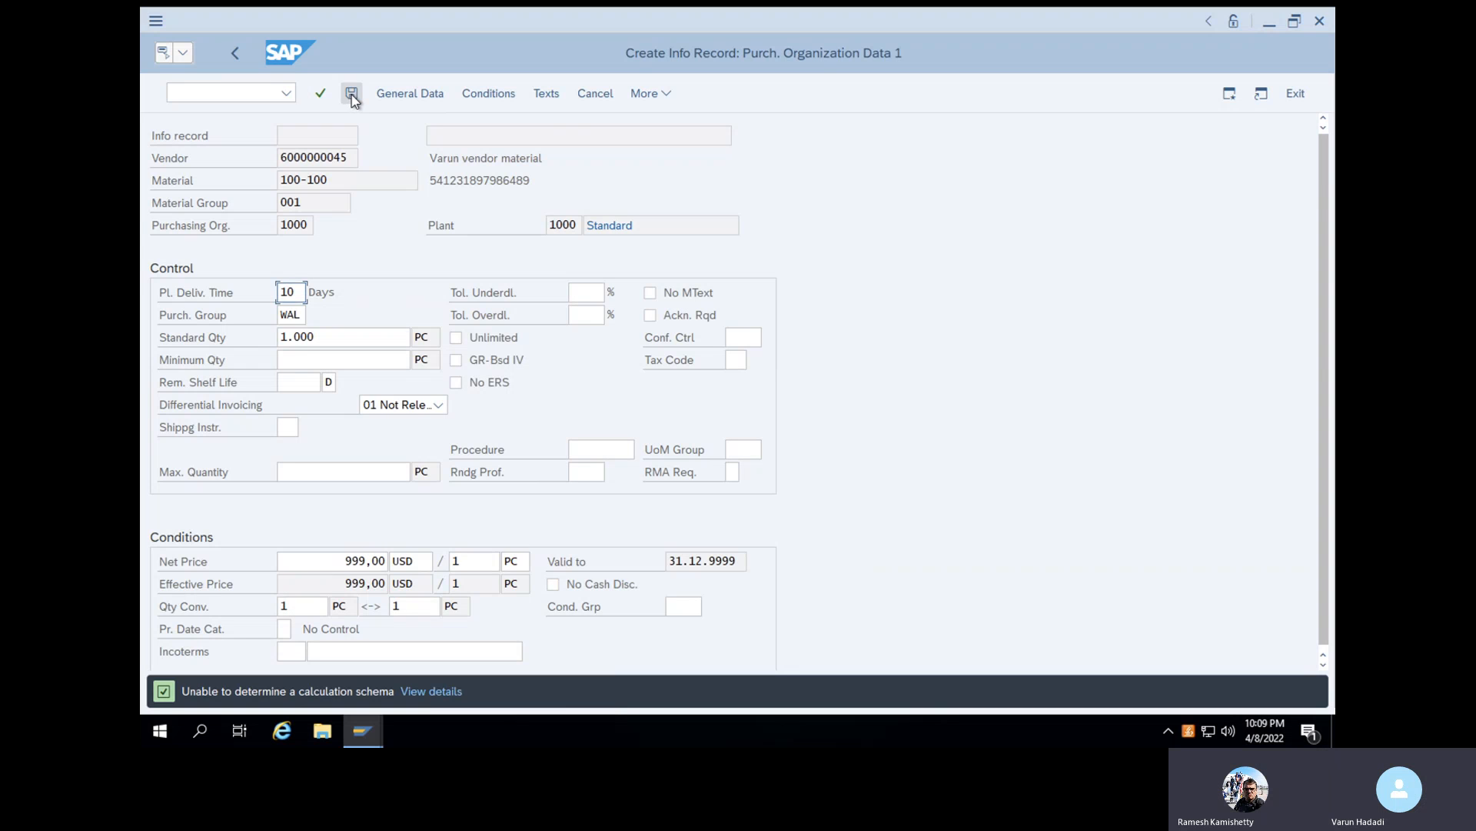
click(351, 95)
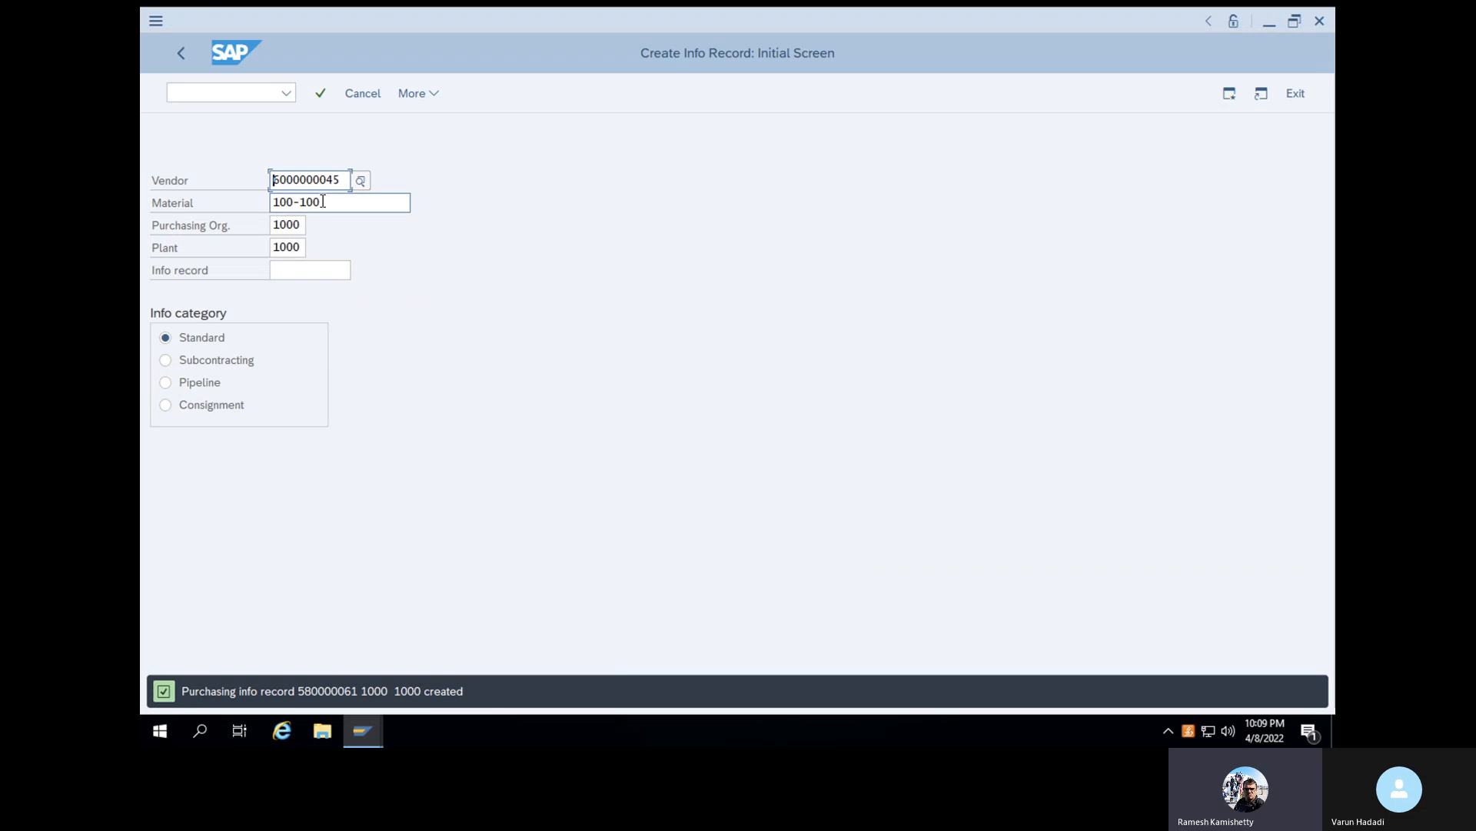
click(186, 29)
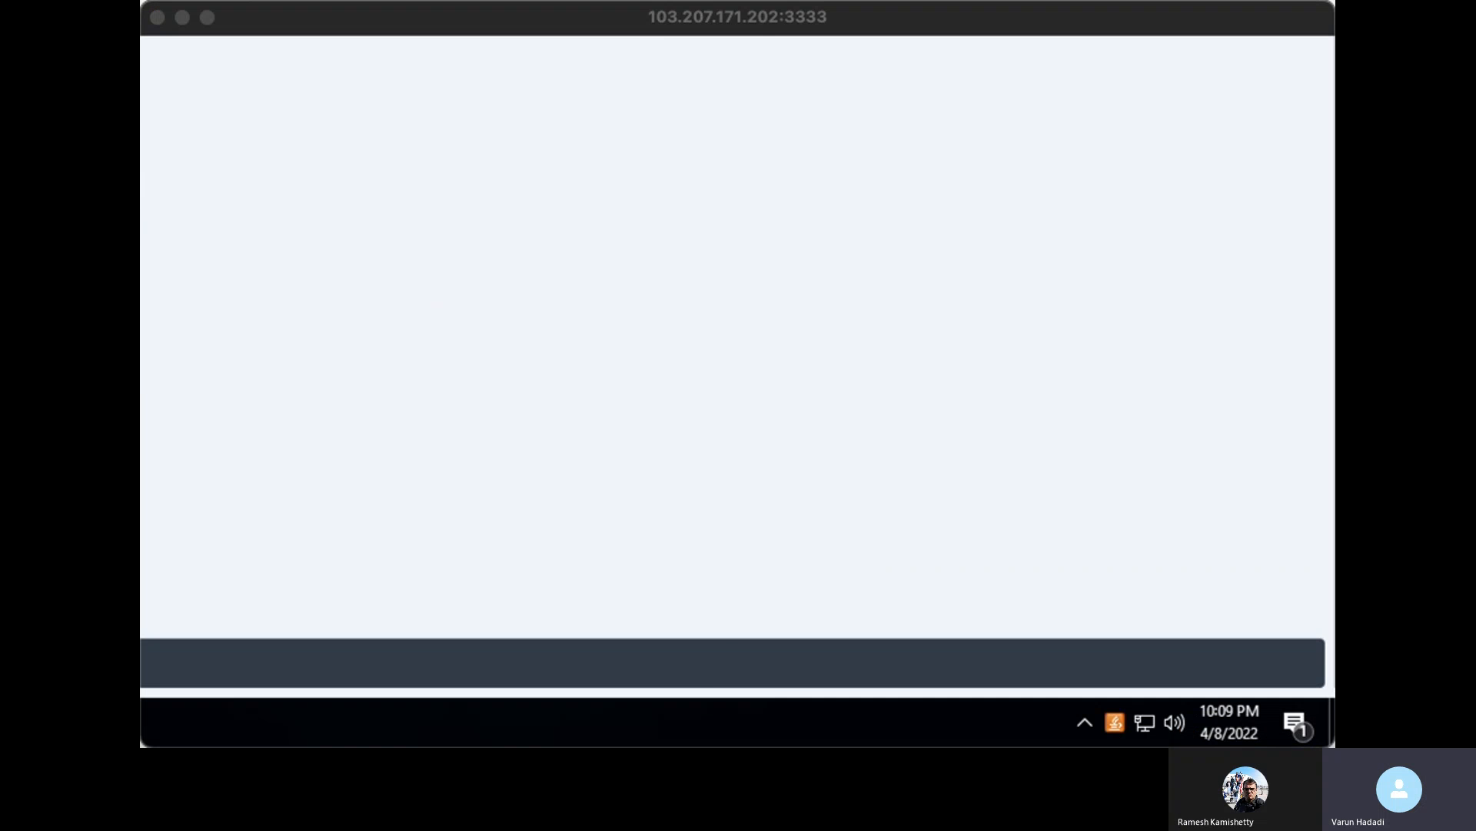
click(852, 397)
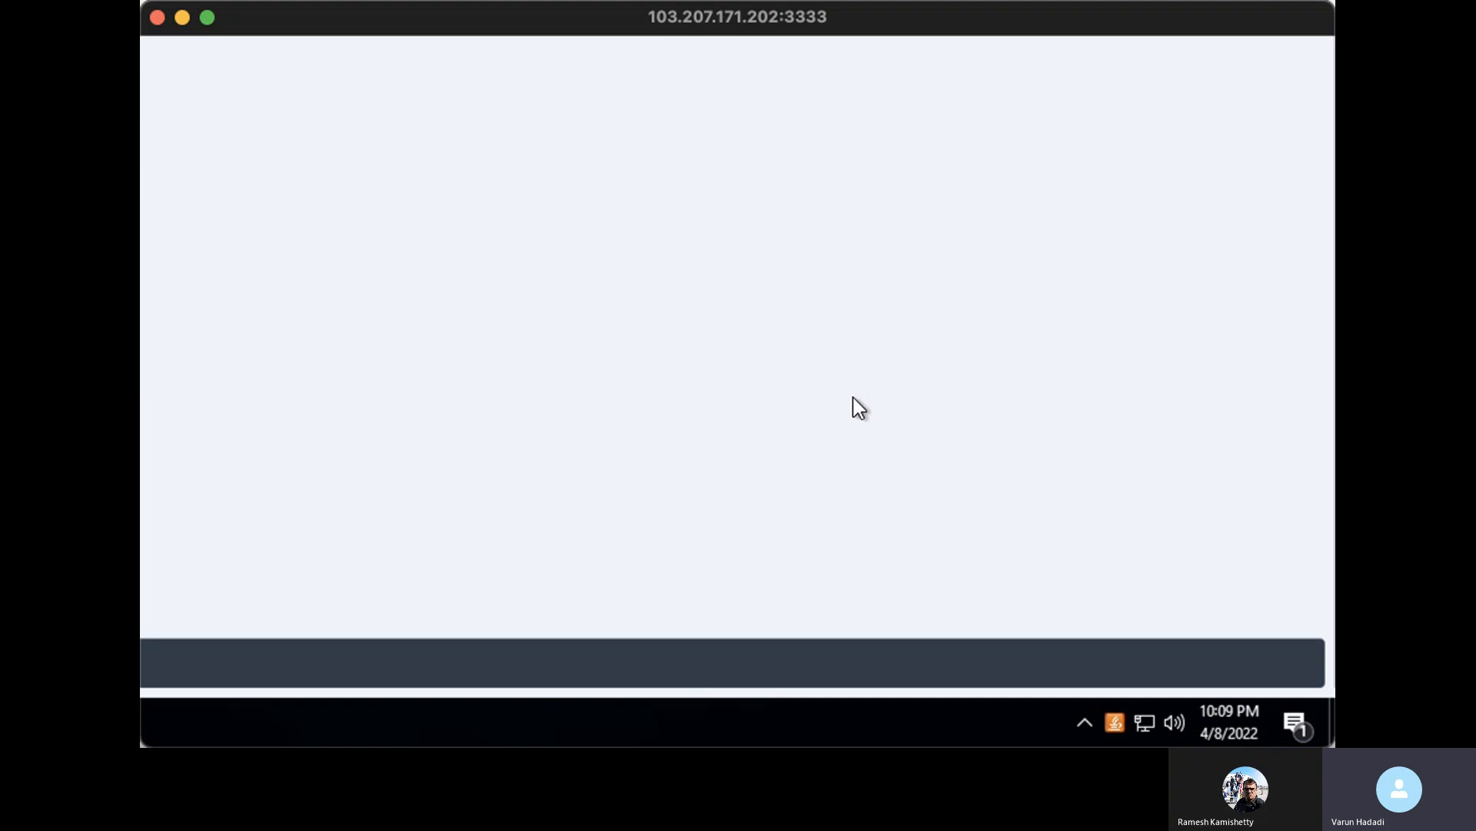
click(206, 20)
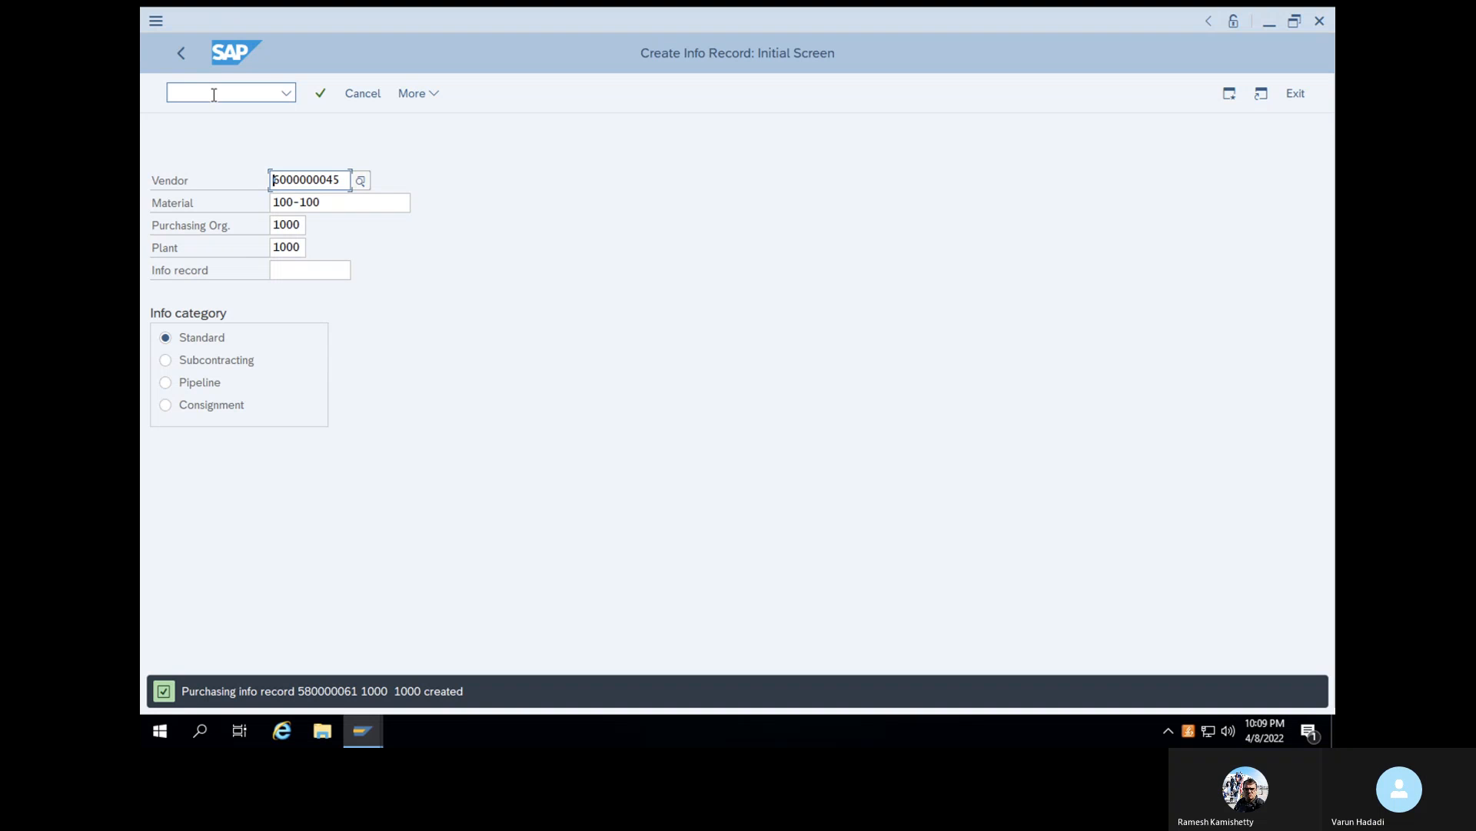
- Leave info record creation and start transaction ME21N to create a purchase order
text(/N)
key(Return)
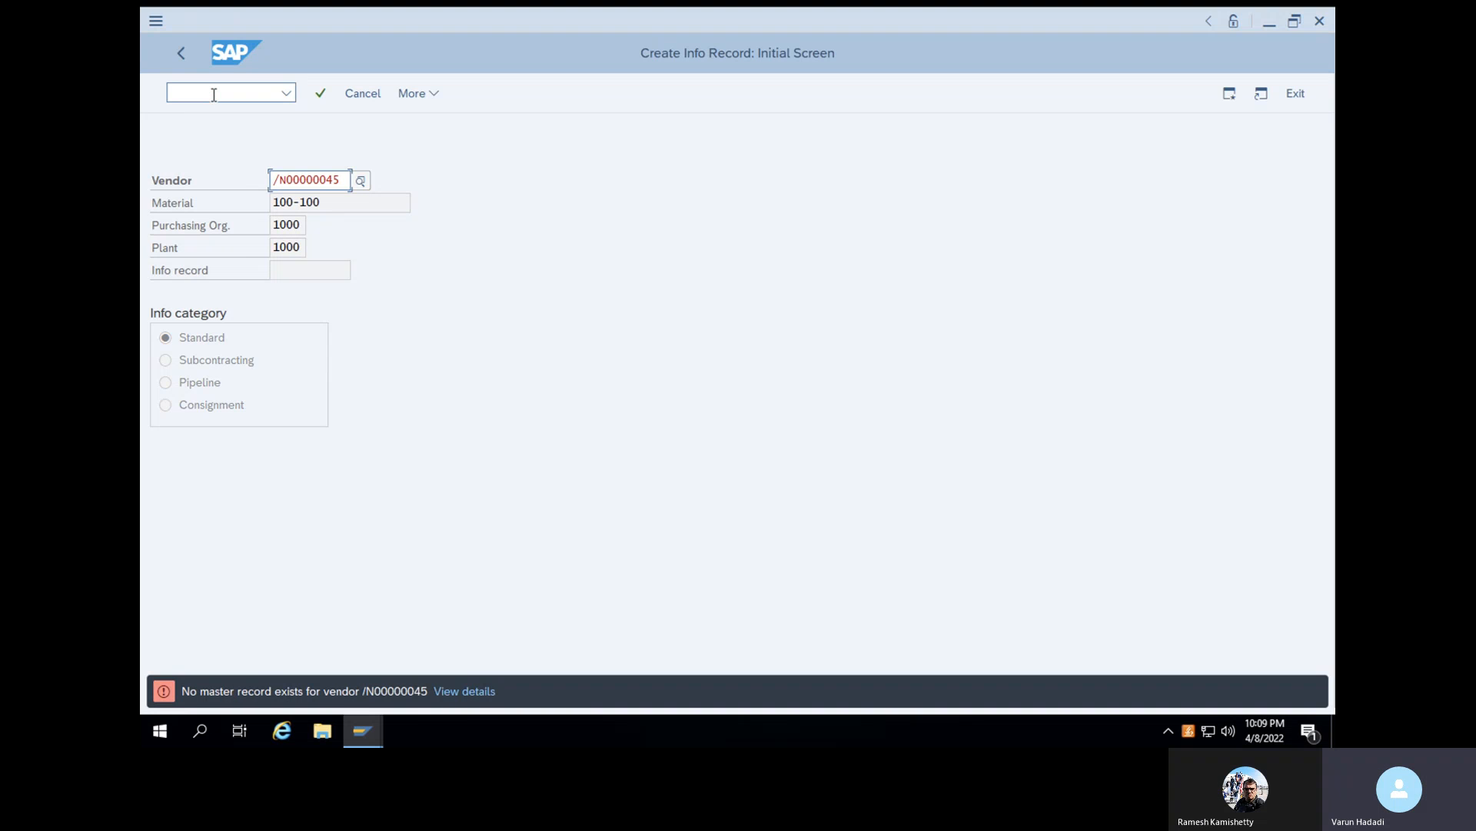
click(214, 93)
text(/n)
key(Return)
text(ME21N)
key(Return)
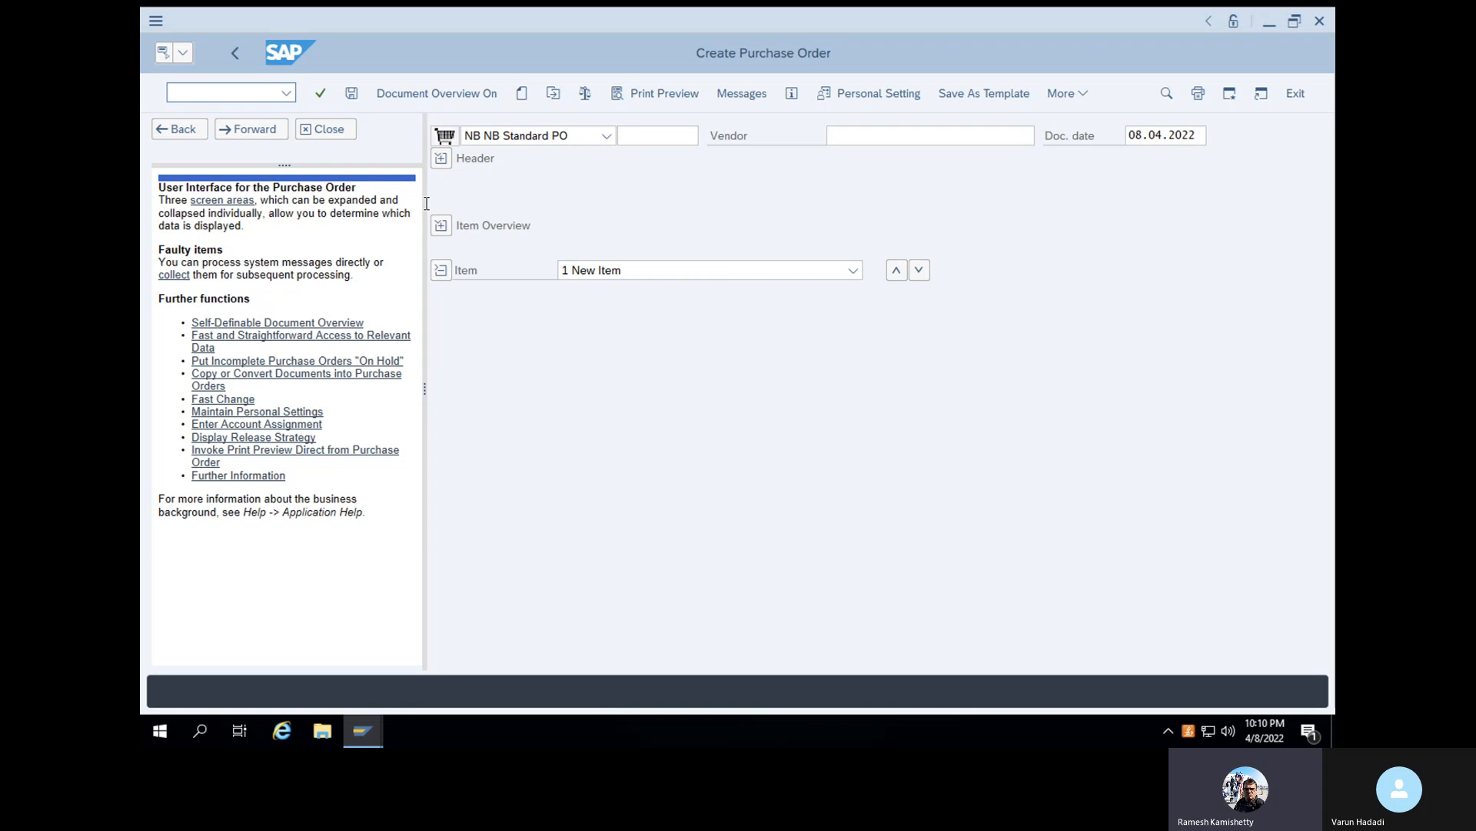
- Enter the new vendor's account number as the vendor of the standard purchase order
click(847, 138)
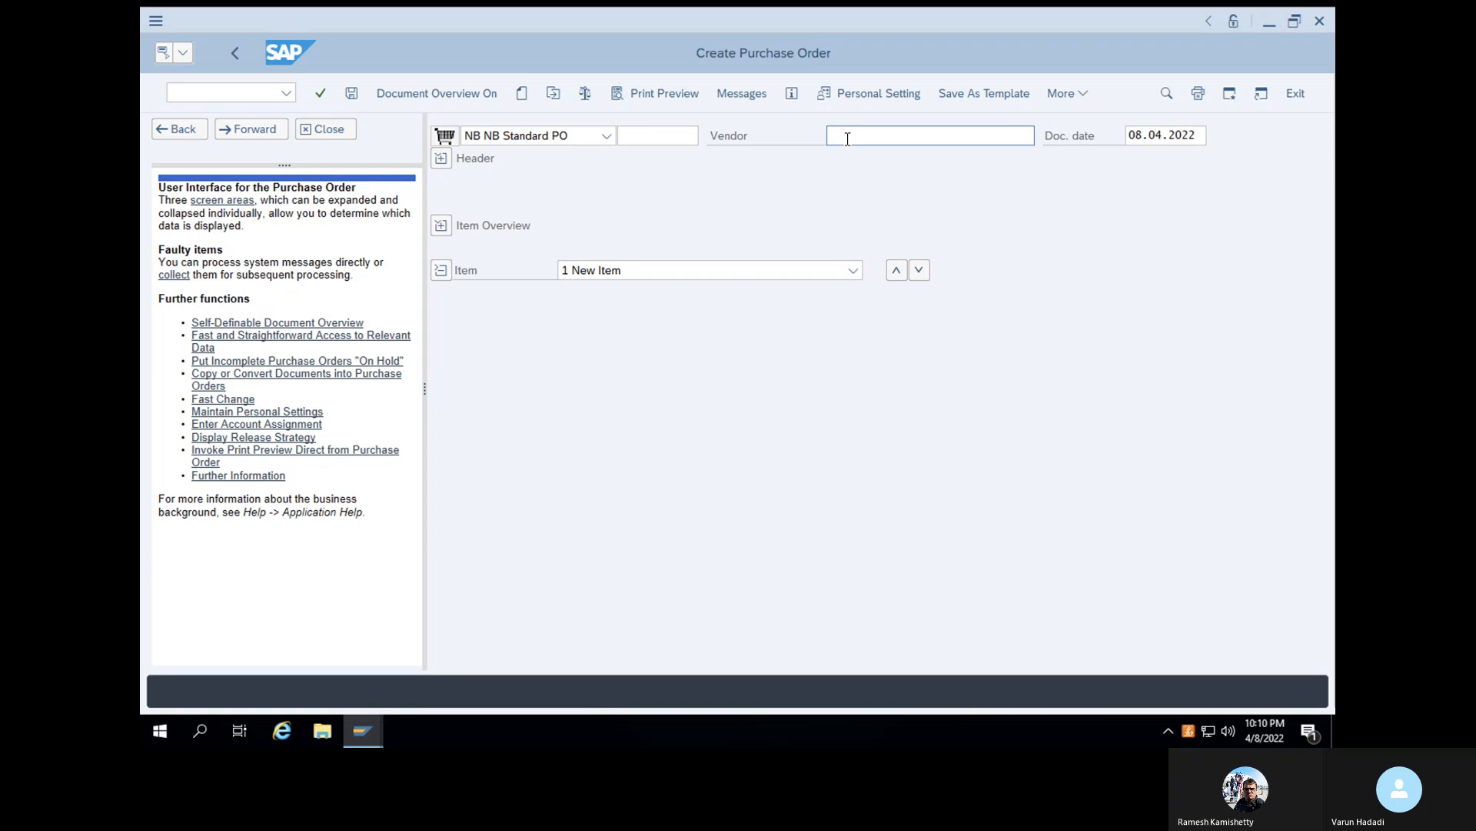
key(ctrl+v)
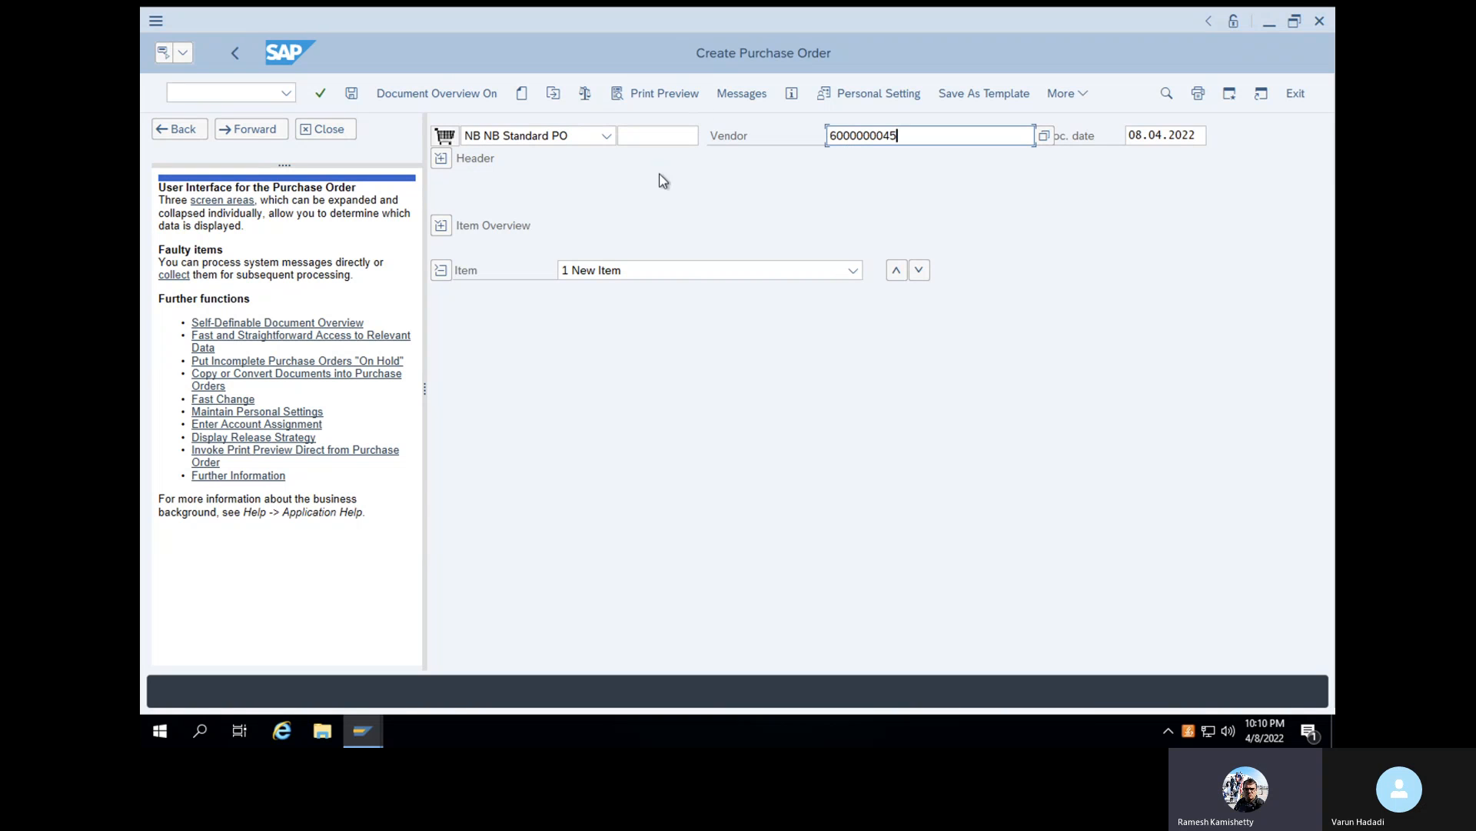
key(Return)
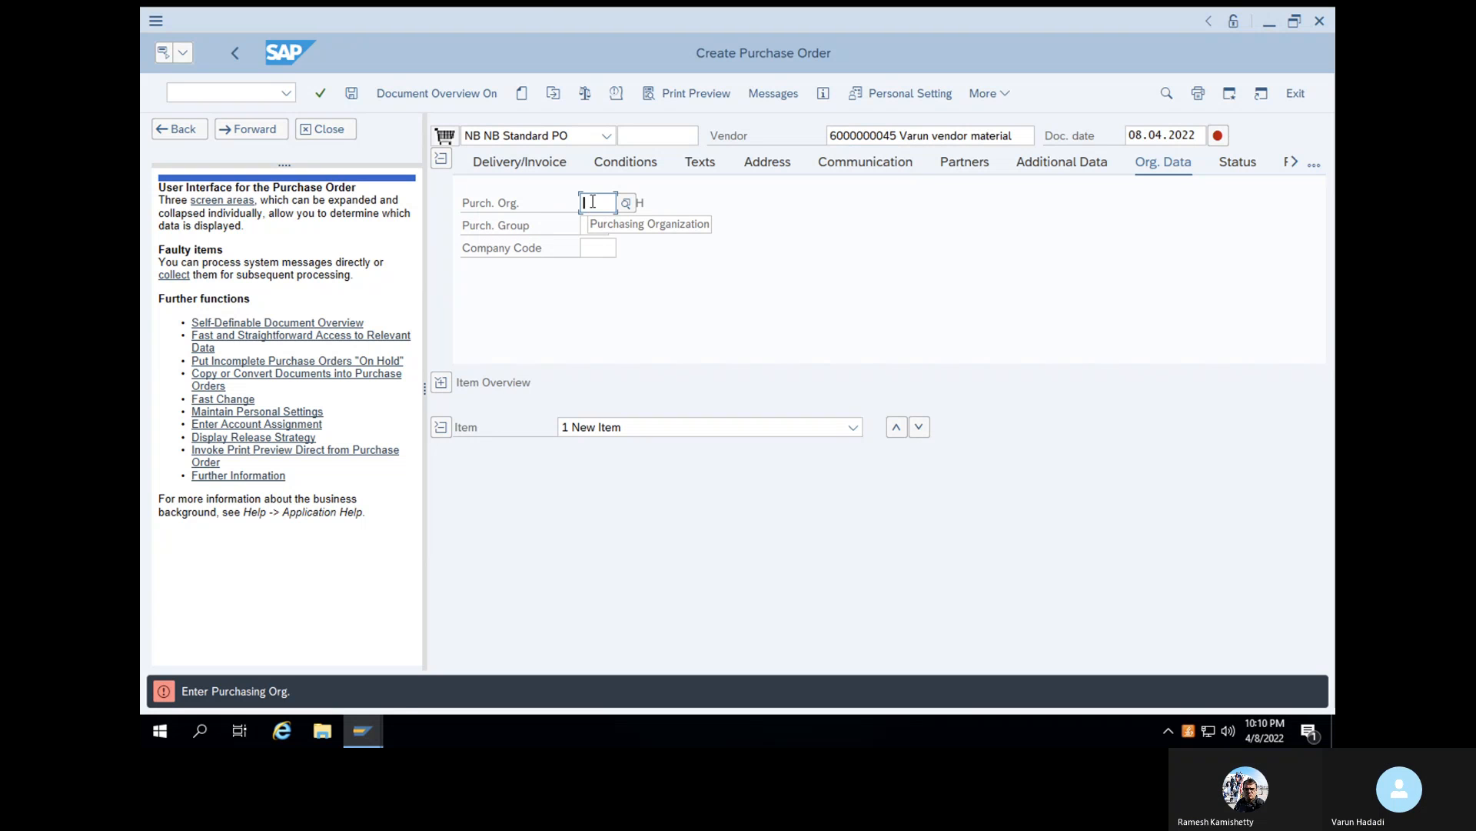
- Set the purchase order's organizational data to purchasing organization 1000, purchasing group WAL (Walmart purchasing) and company code 1000
text(1000)
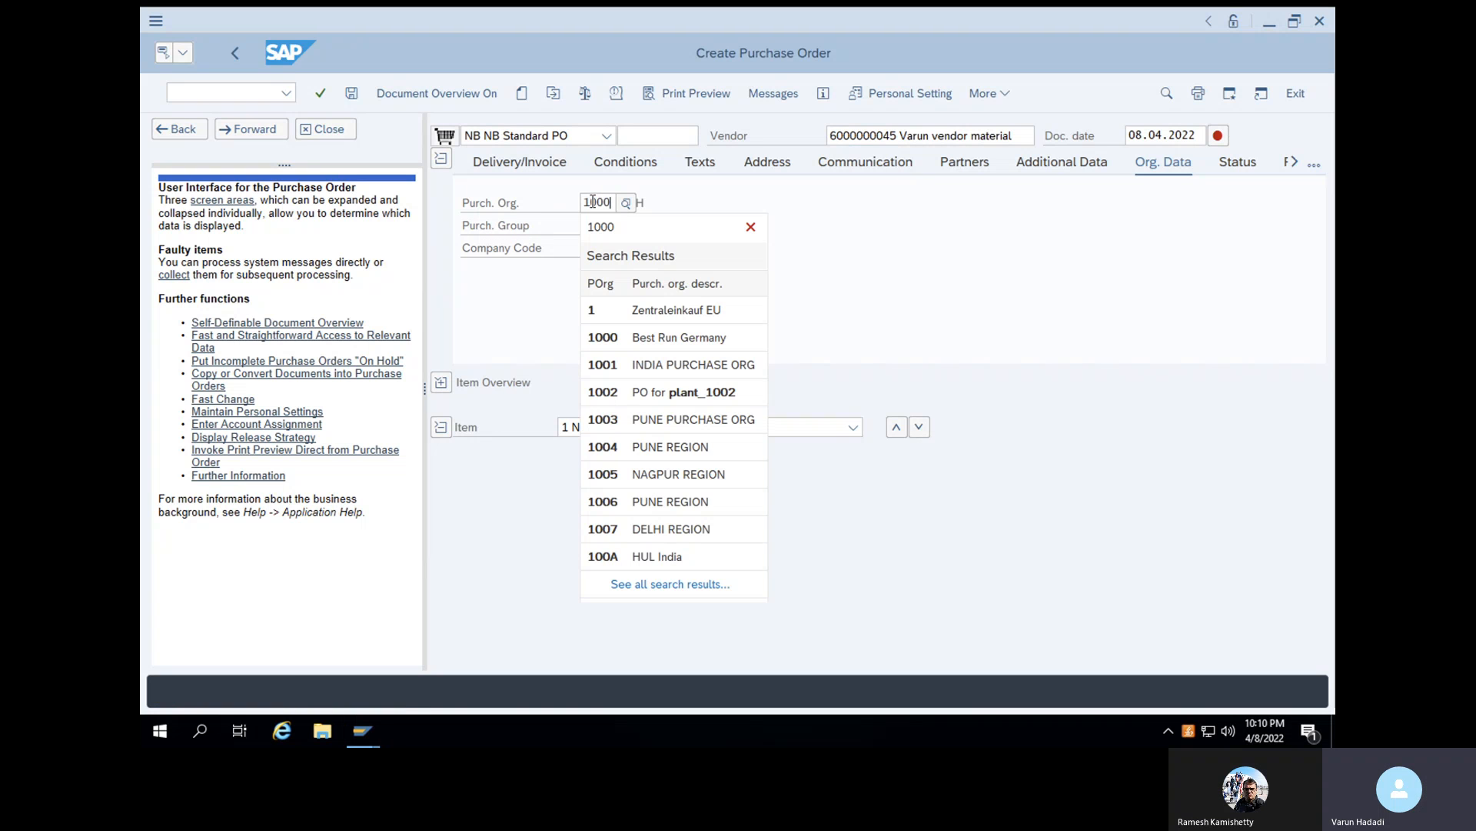
click(635, 308)
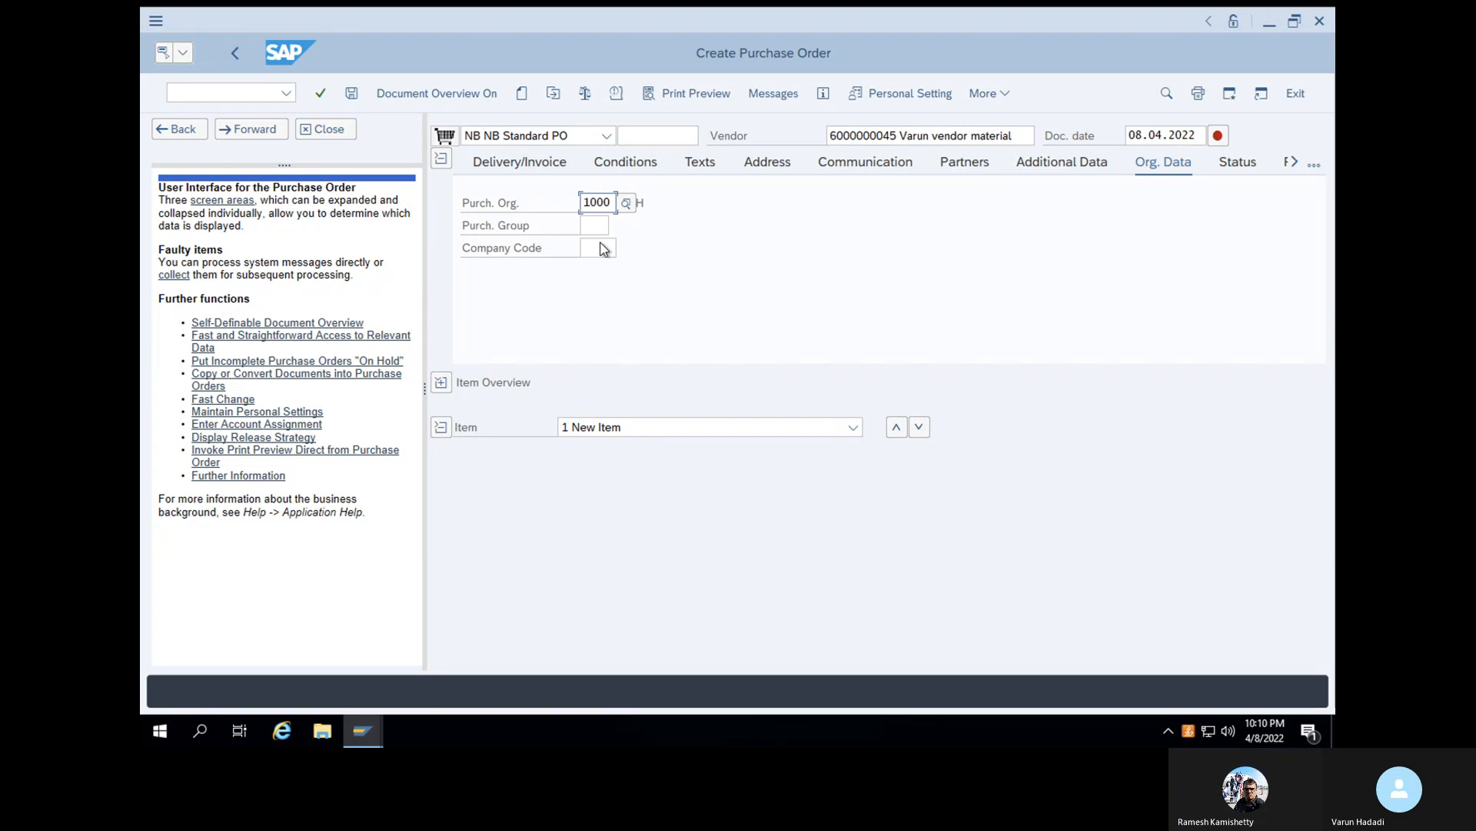
click(593, 223)
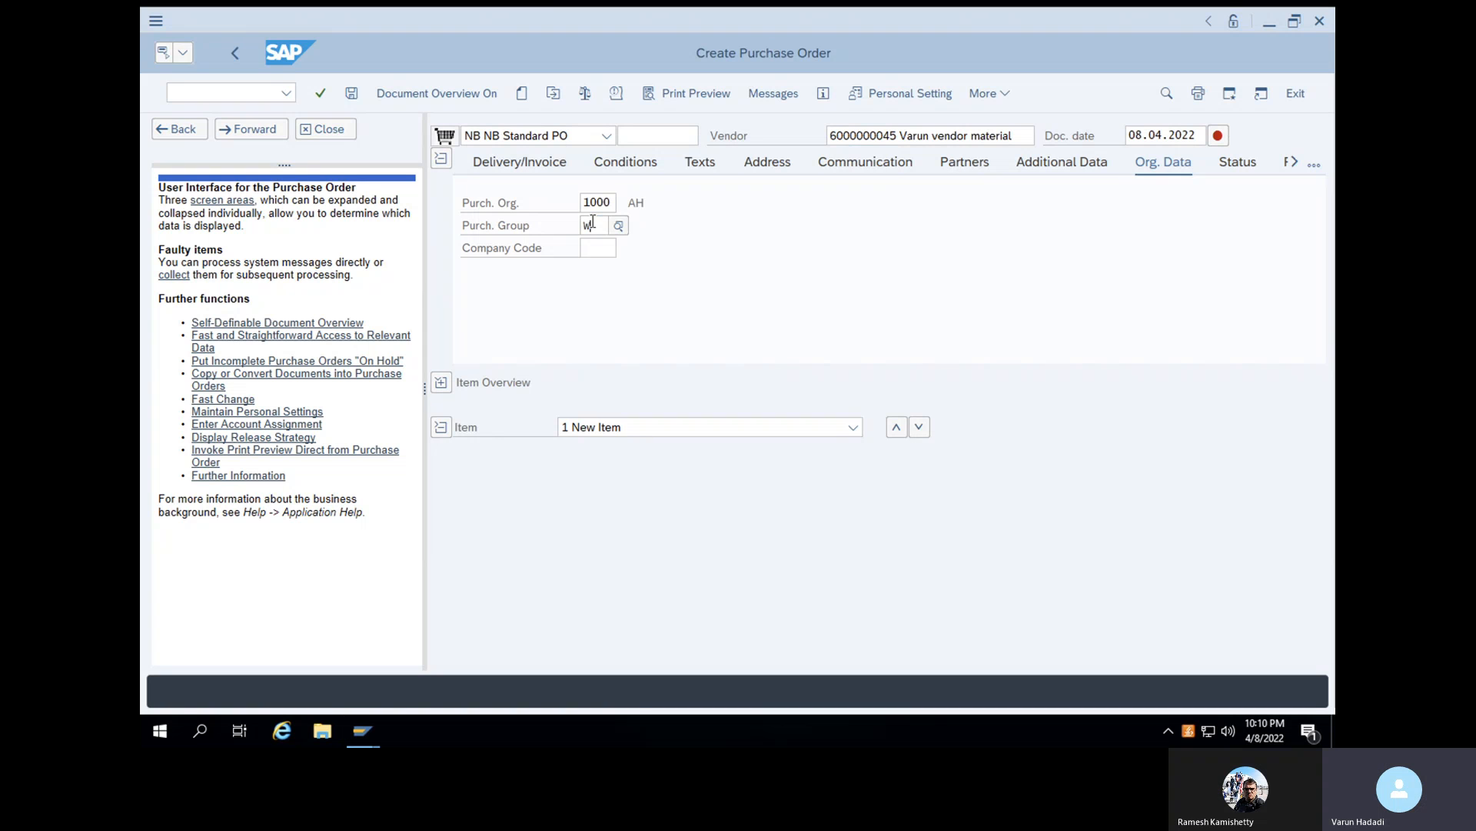
text(WAL)
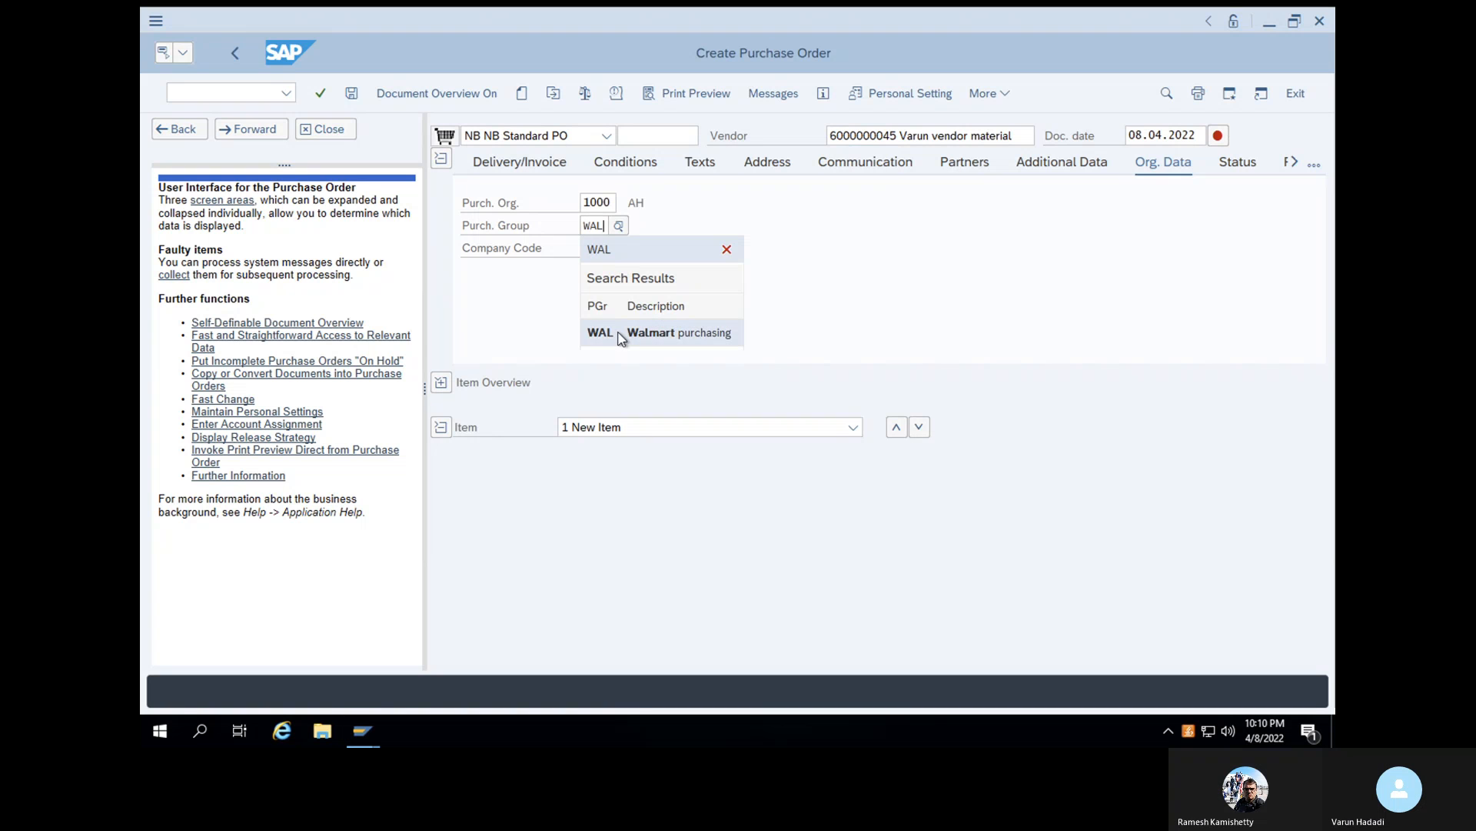
click(619, 331)
click(601, 252)
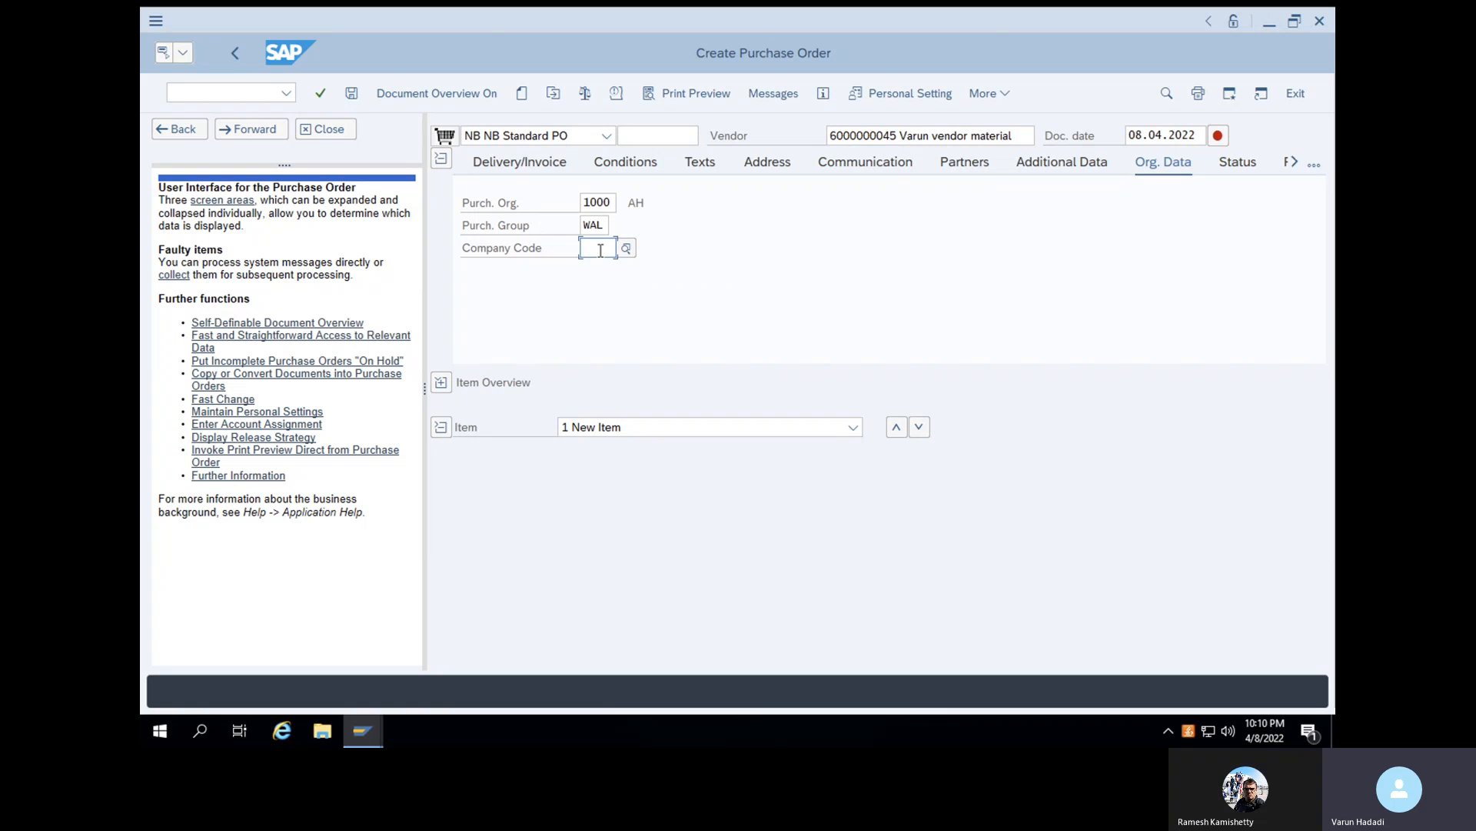
text(1000)
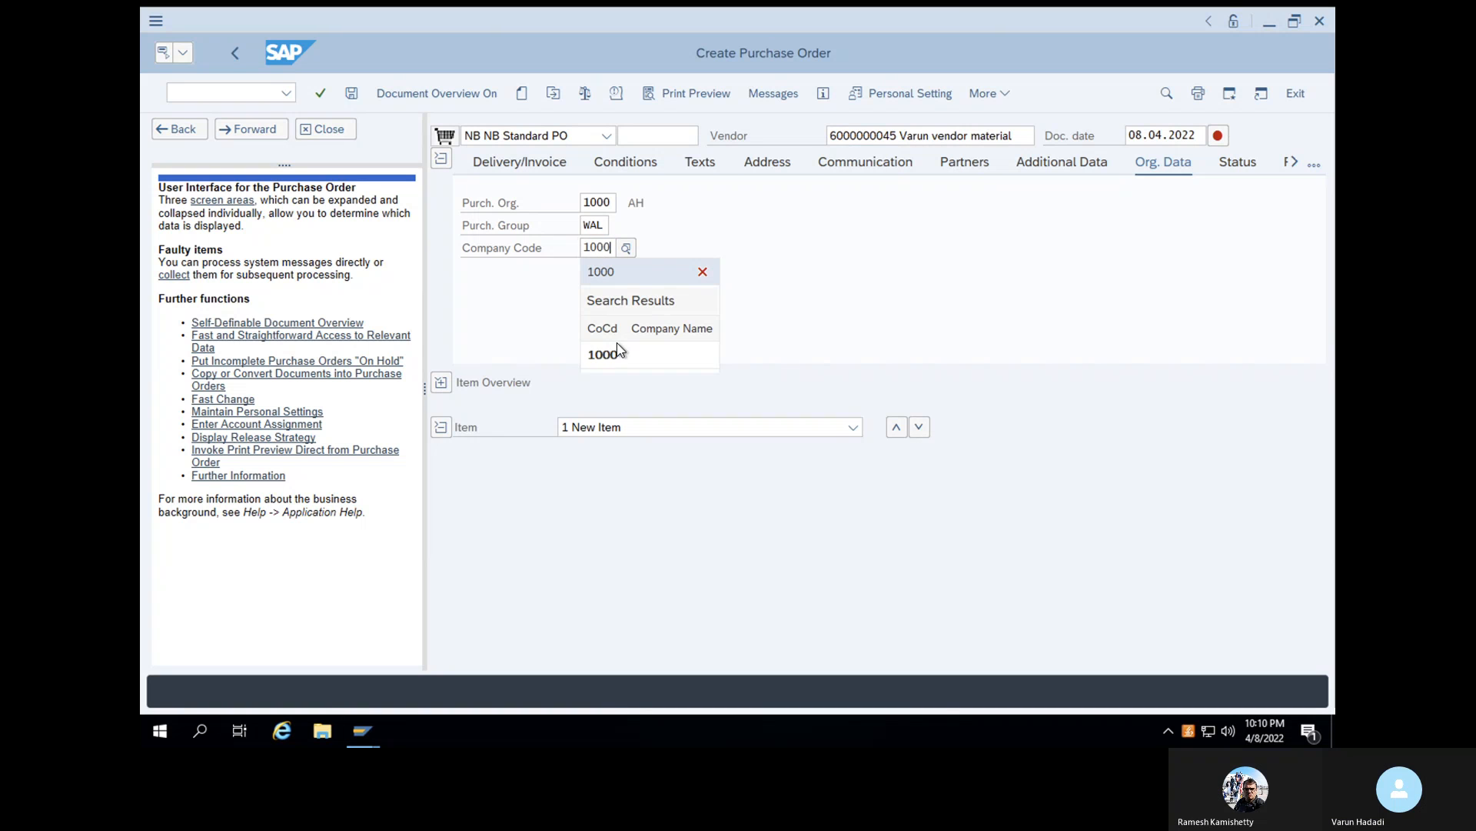
click(615, 355)
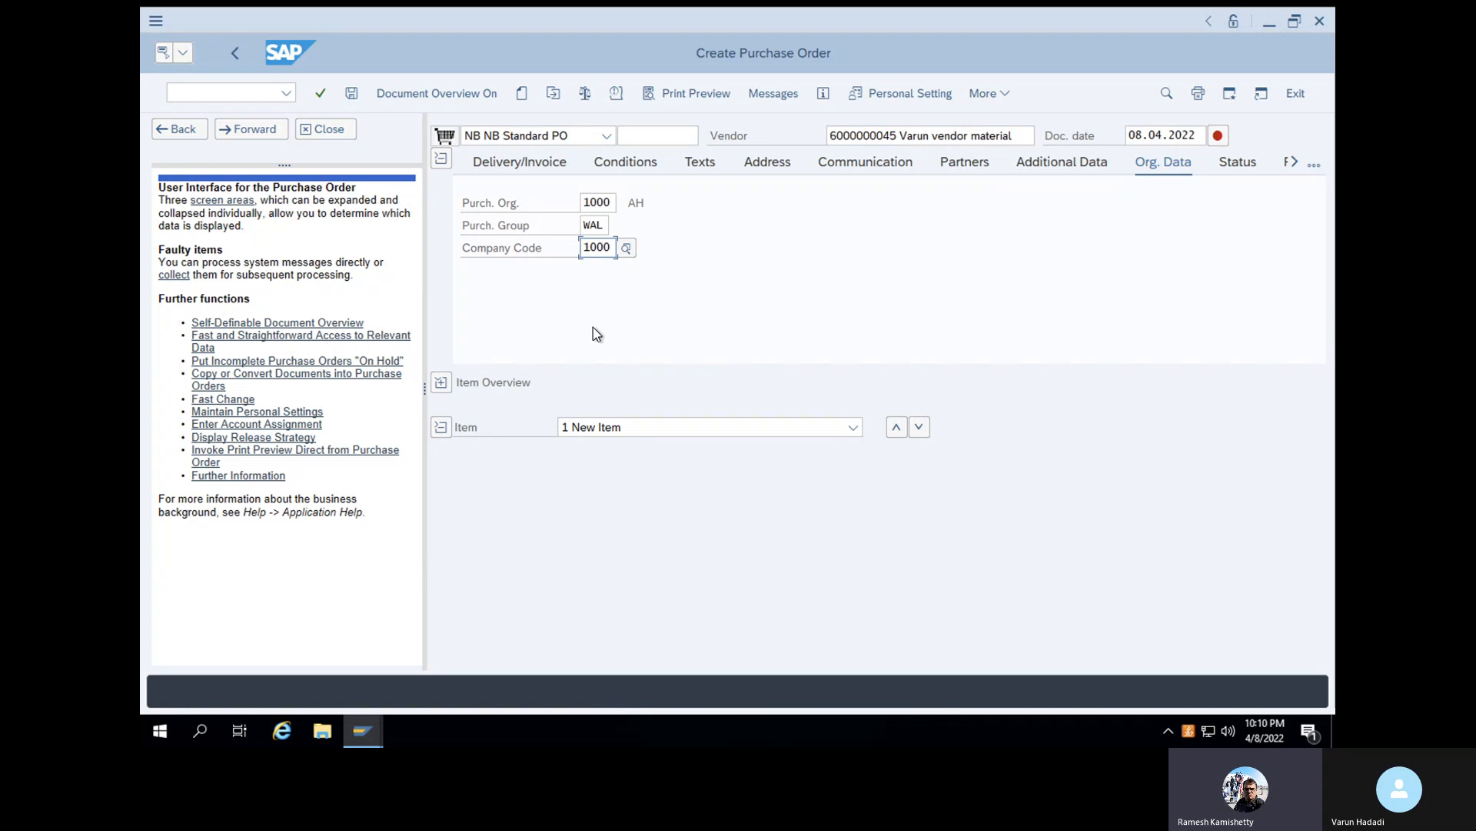
key(Return)
- Add an item for material 100-100 with PO quantity 50 and plant 1000 in the purchase order's item overview
click(443, 384)
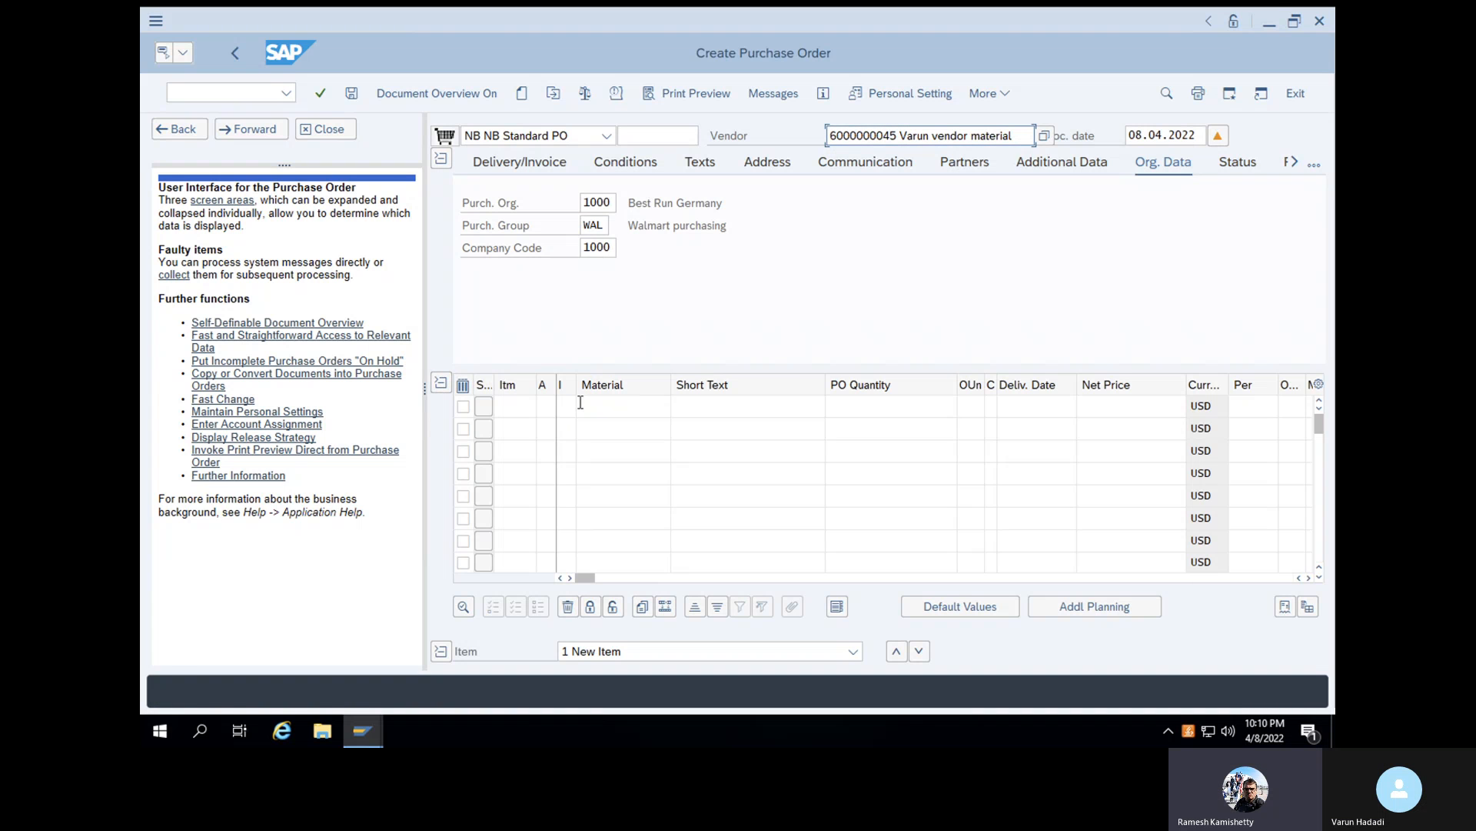
click(581, 406)
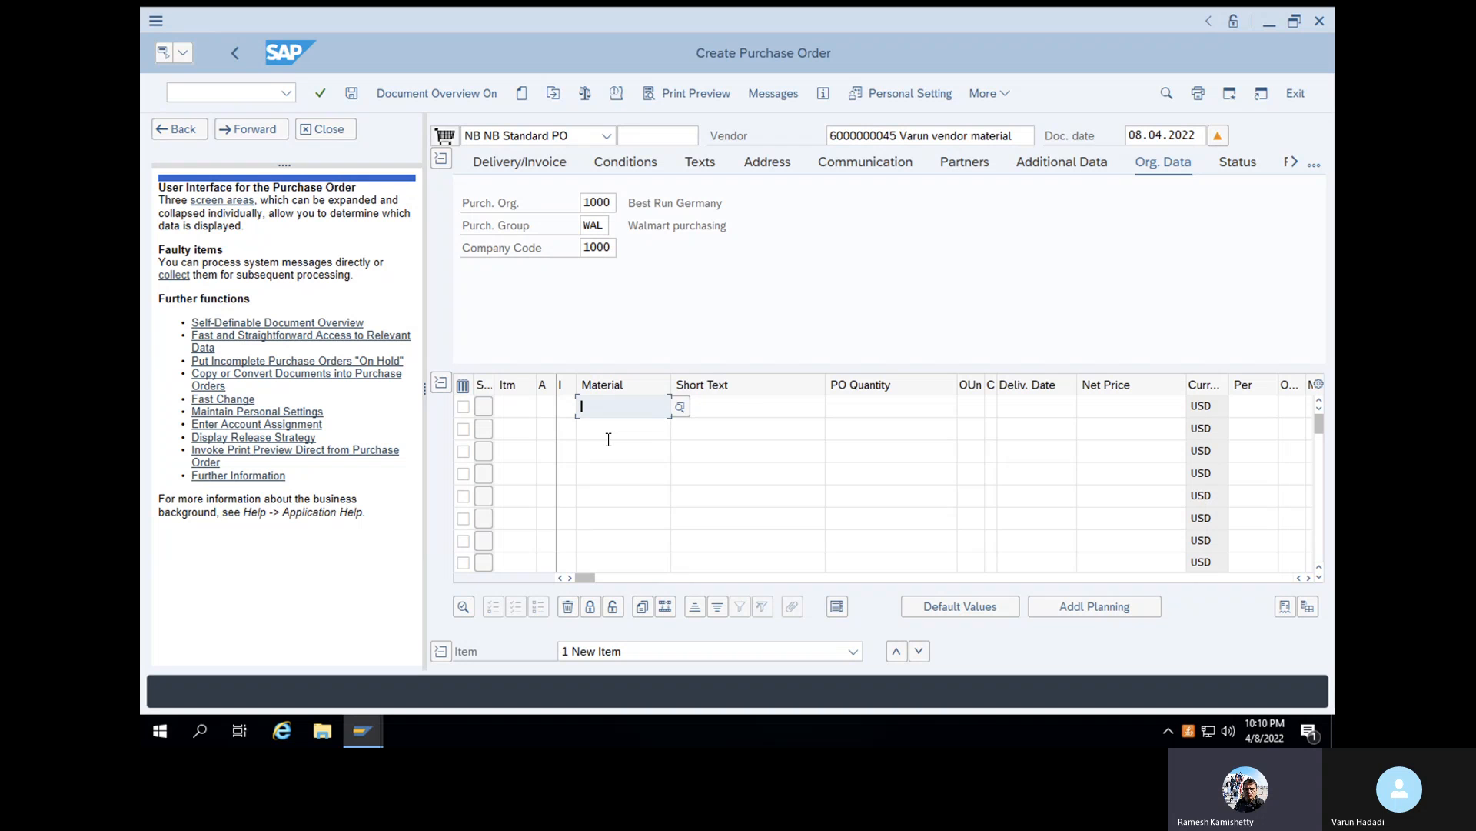
text(100-100)
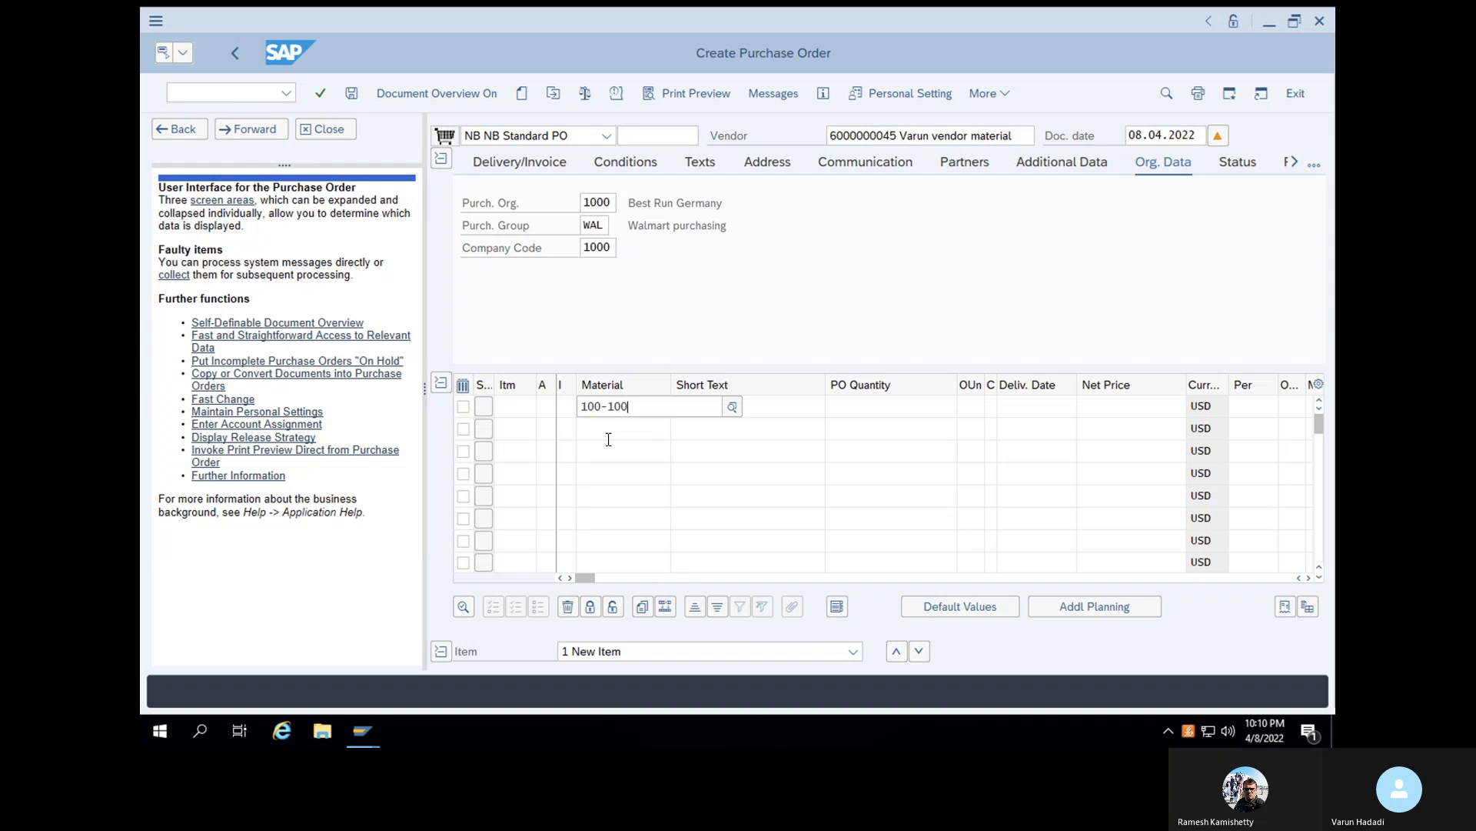
key(Return)
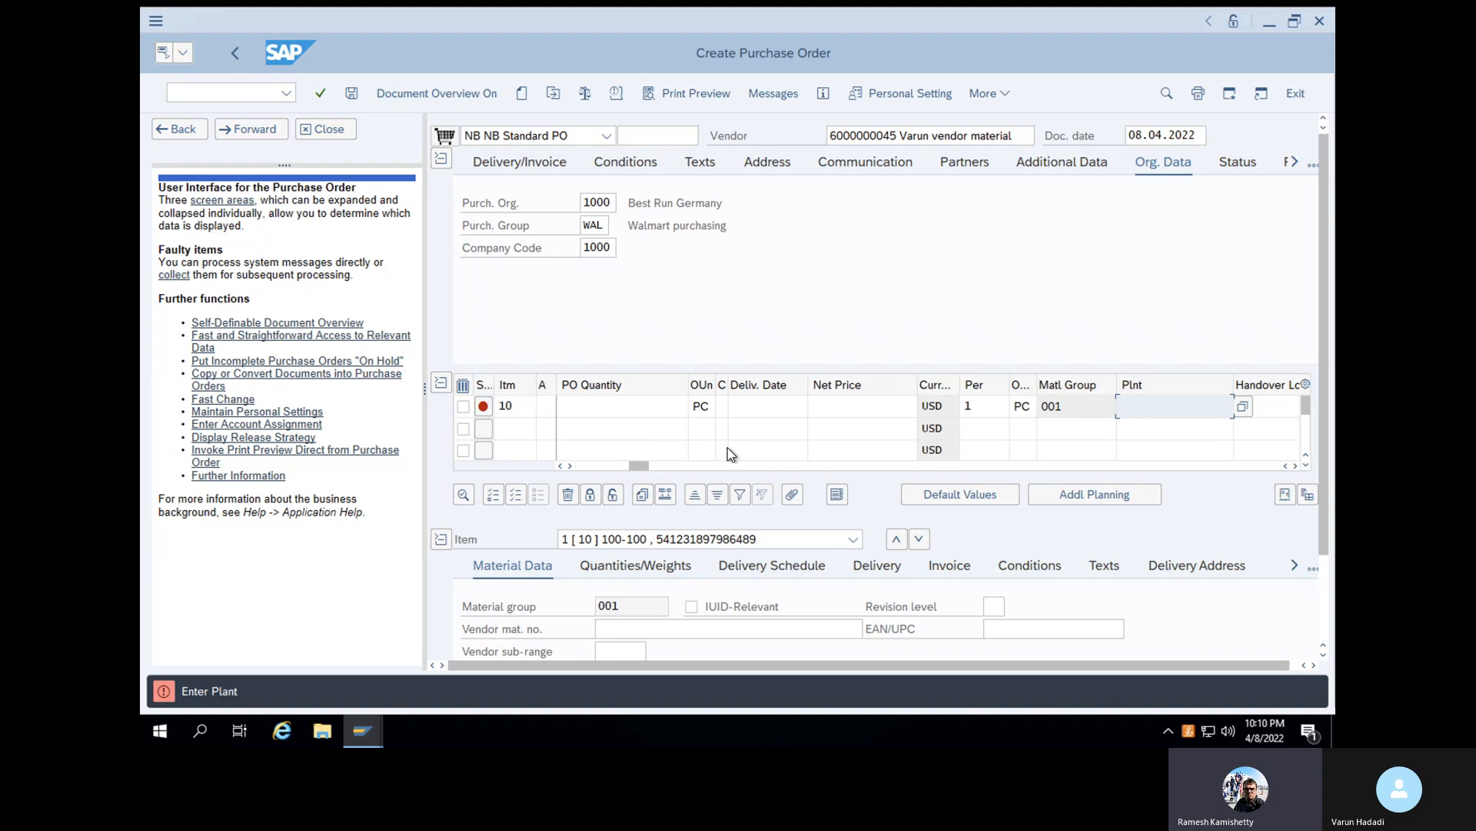
click(642, 406)
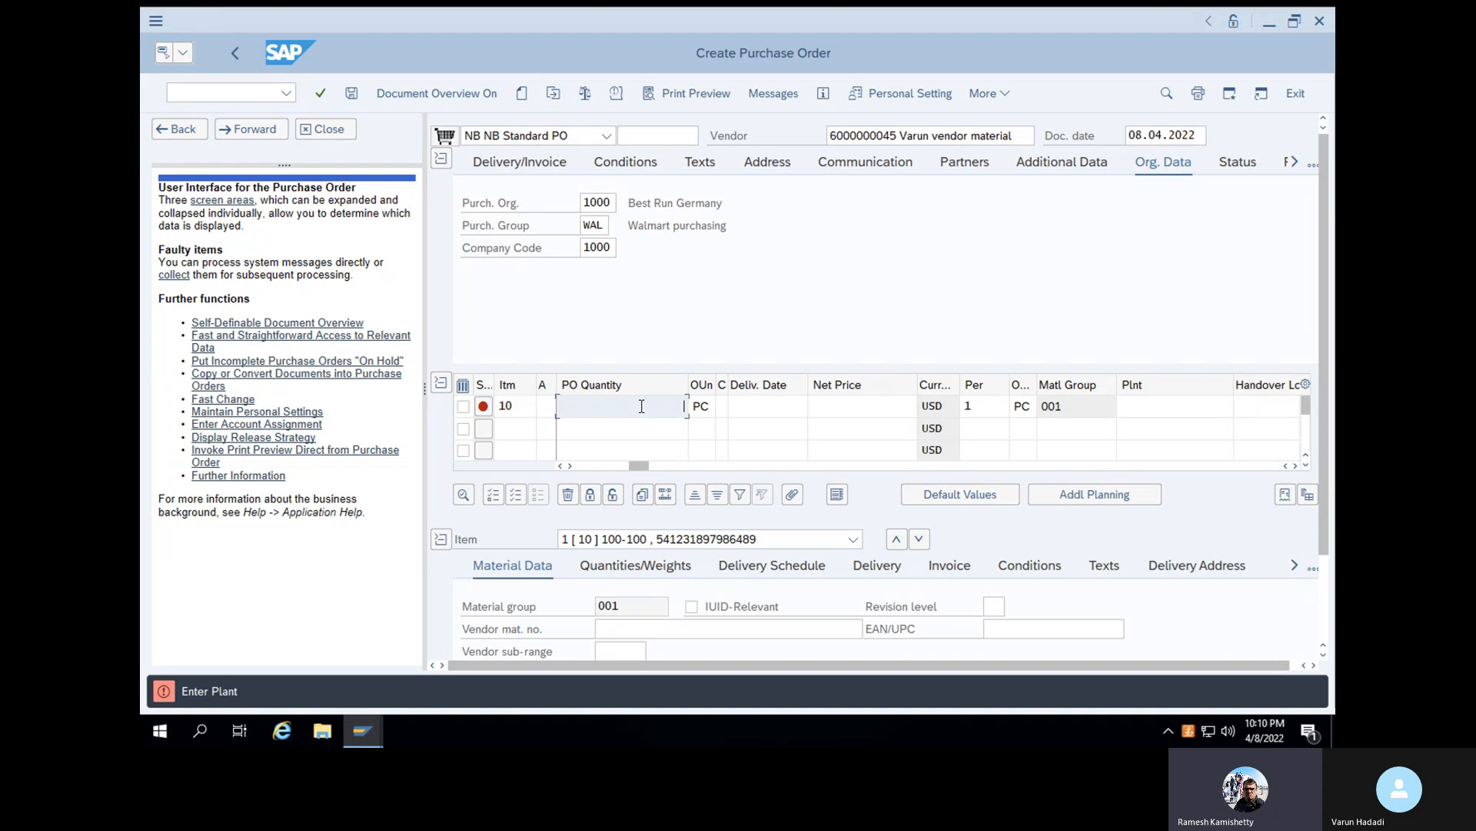
text(50)
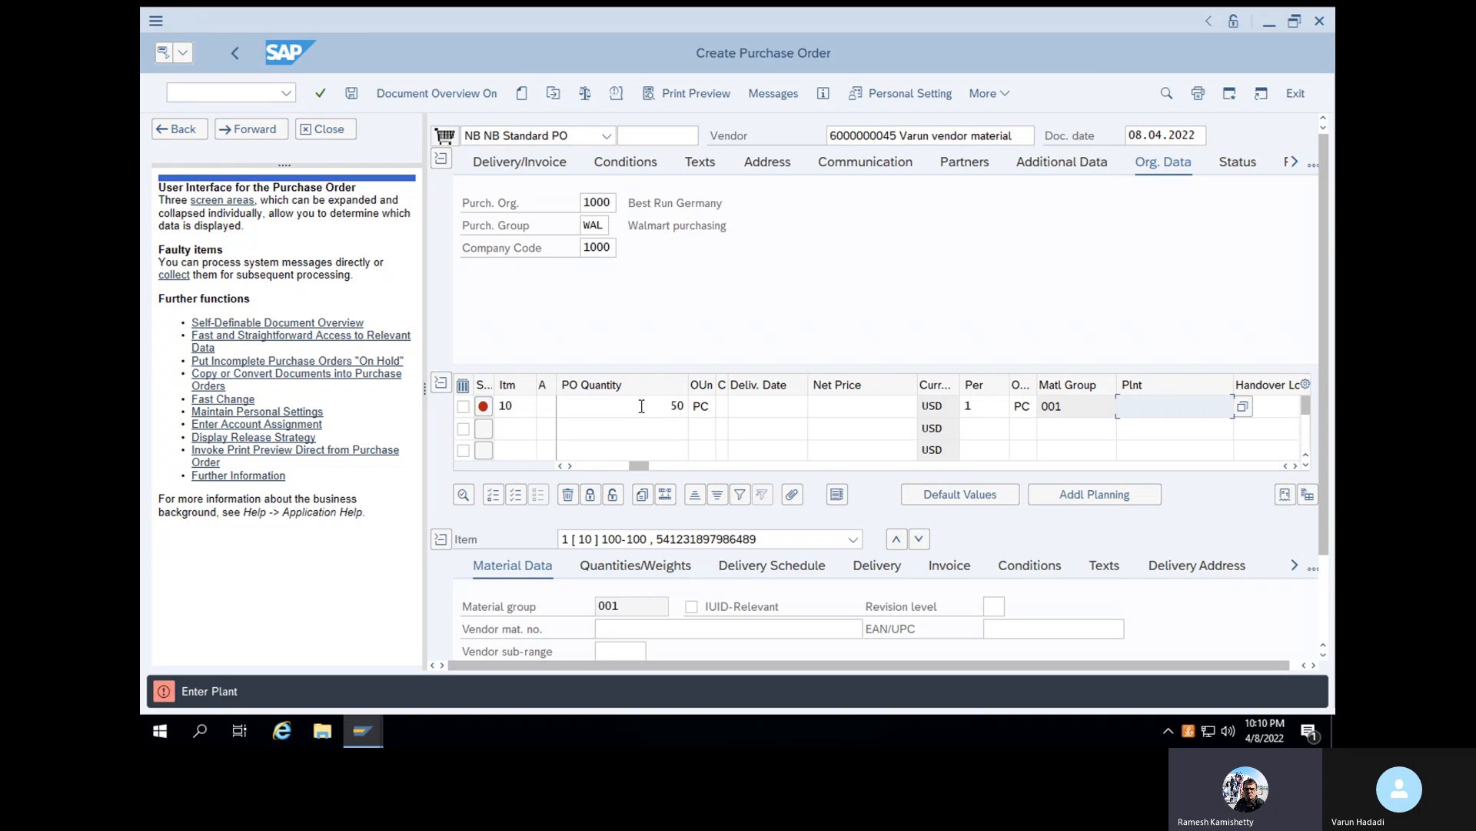
text(1000)
key(Return)
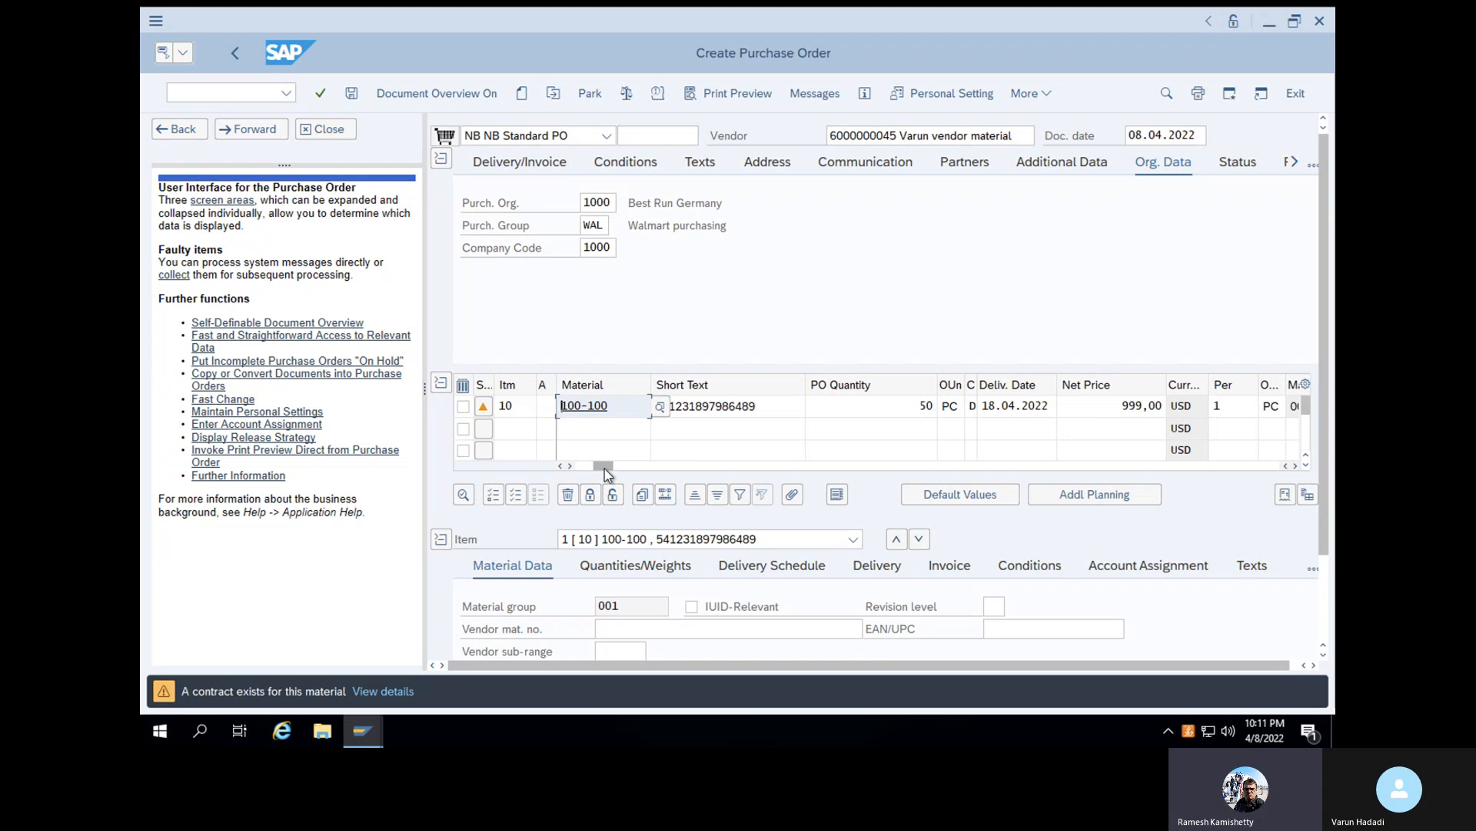
- Check the net value in the item's pricing conditions and save the purchase order despite the system messages
click(752, 540)
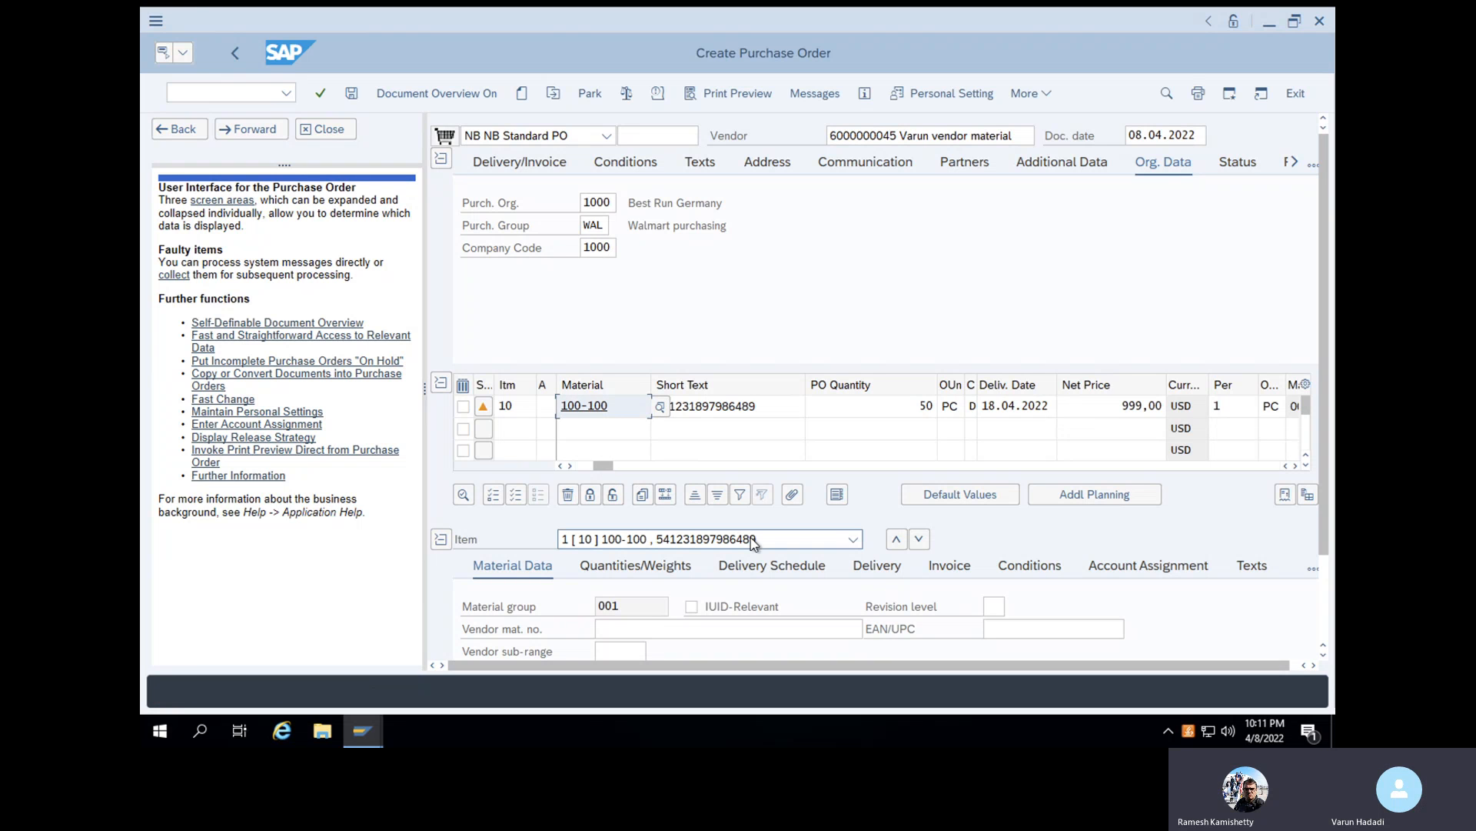
click(1009, 567)
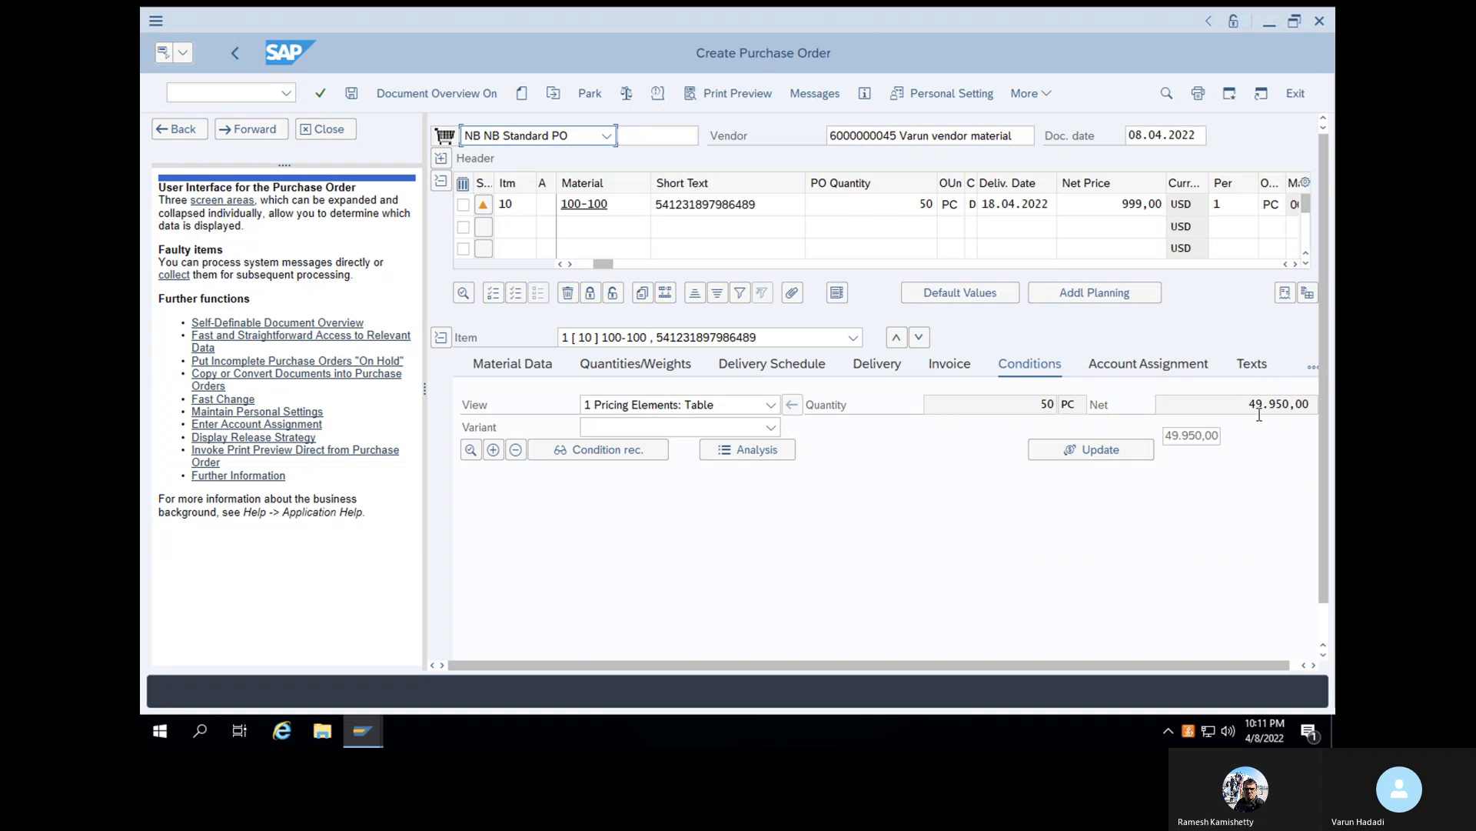
drag(1249, 406, 1317, 405)
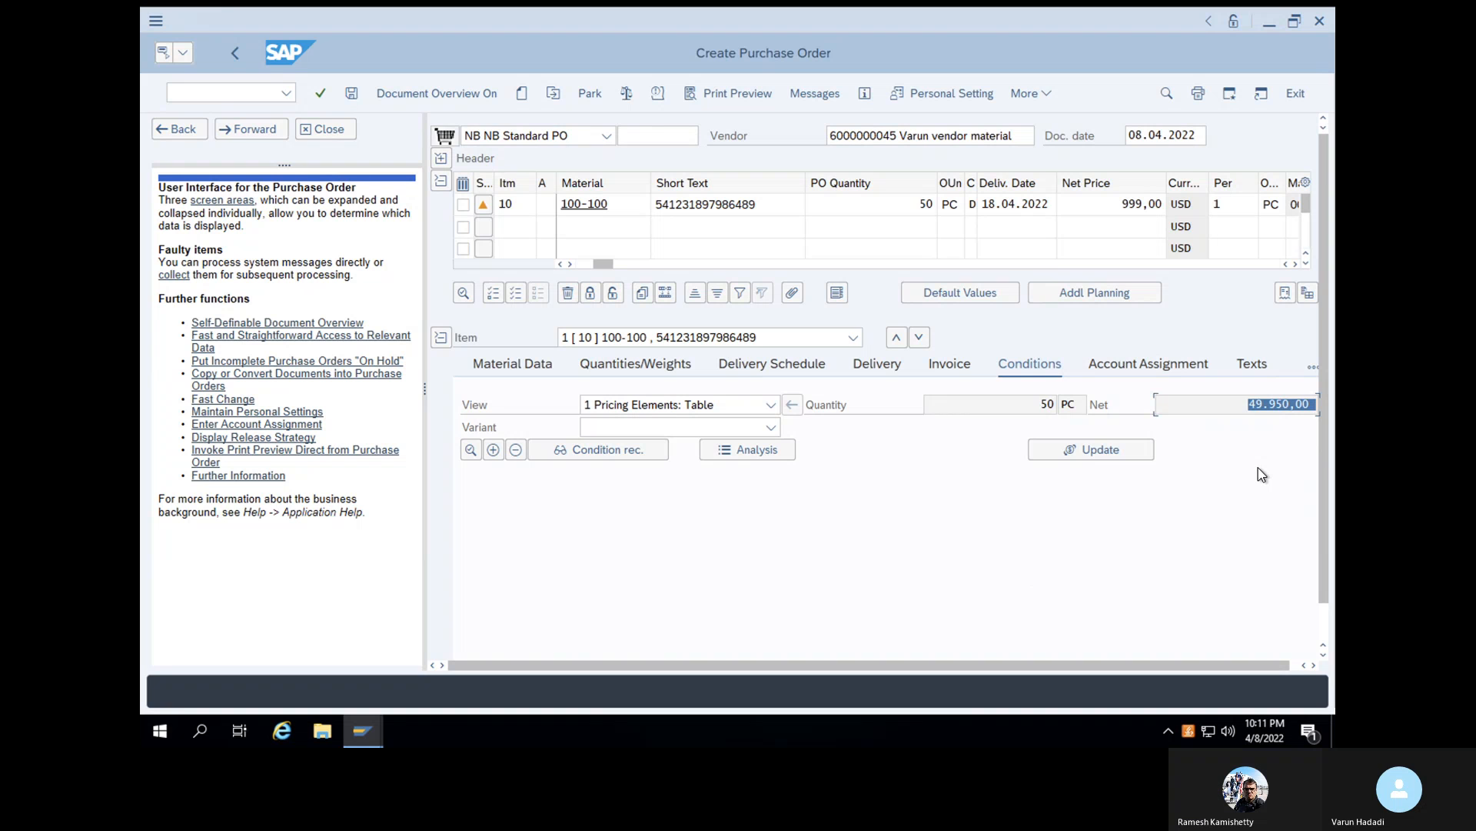
click(352, 93)
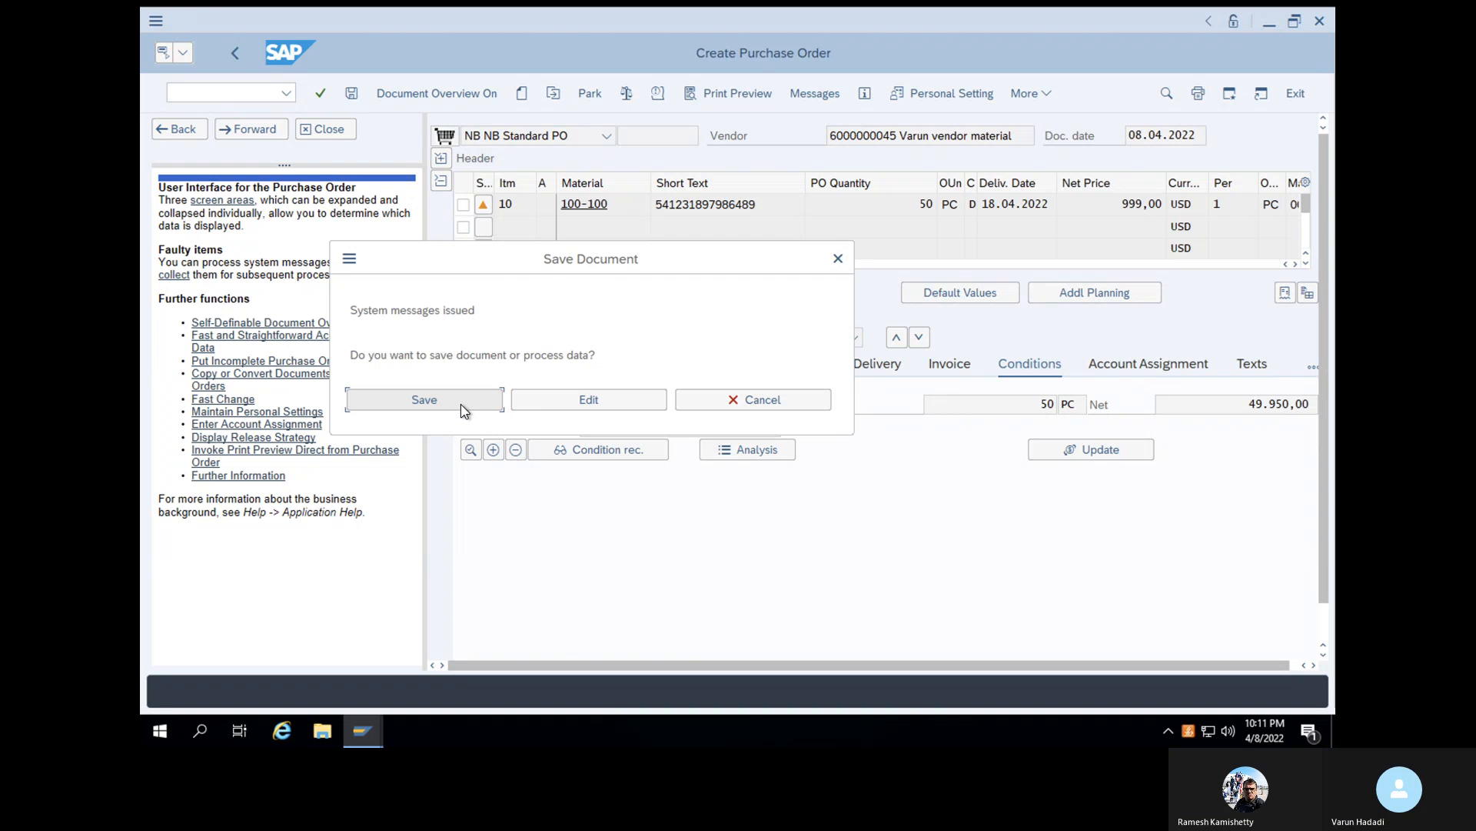
click(461, 405)
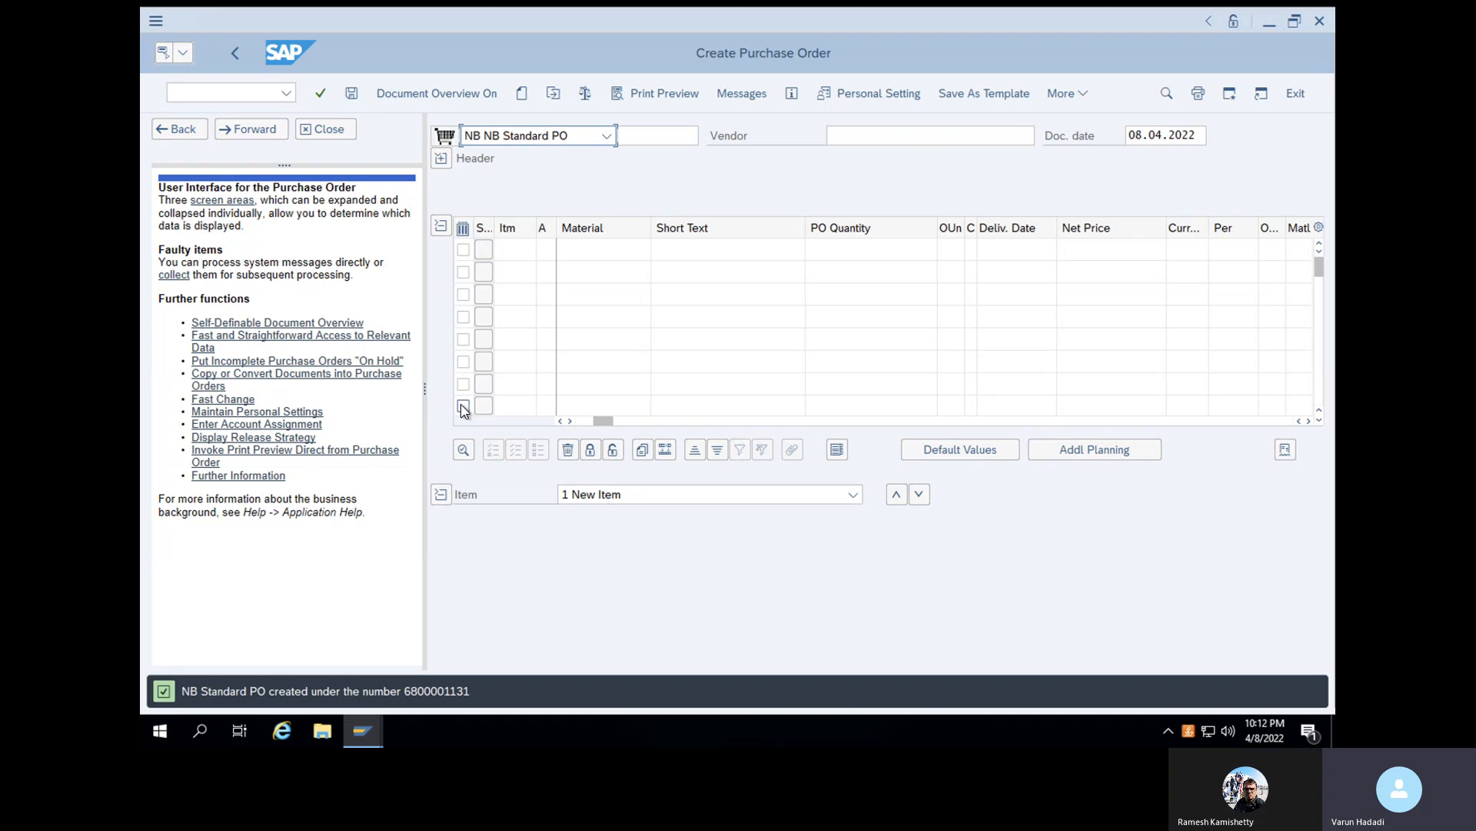
- Start transaction ME01 and open the source list for material 100-100 in plant 1000
click(247, 97)
text(/n)
key(Return)
text(ME01)
key(Return)
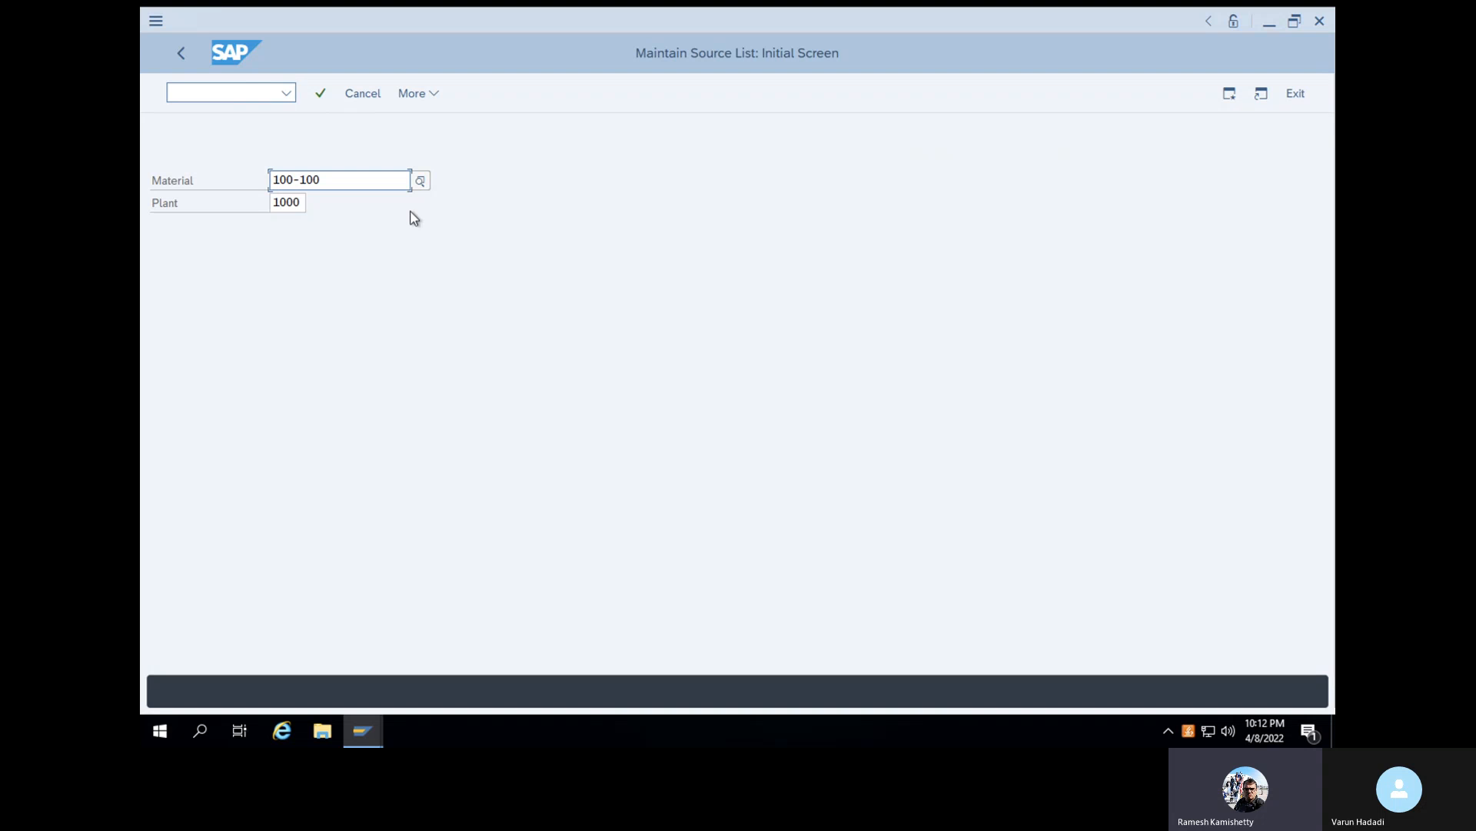
click(321, 95)
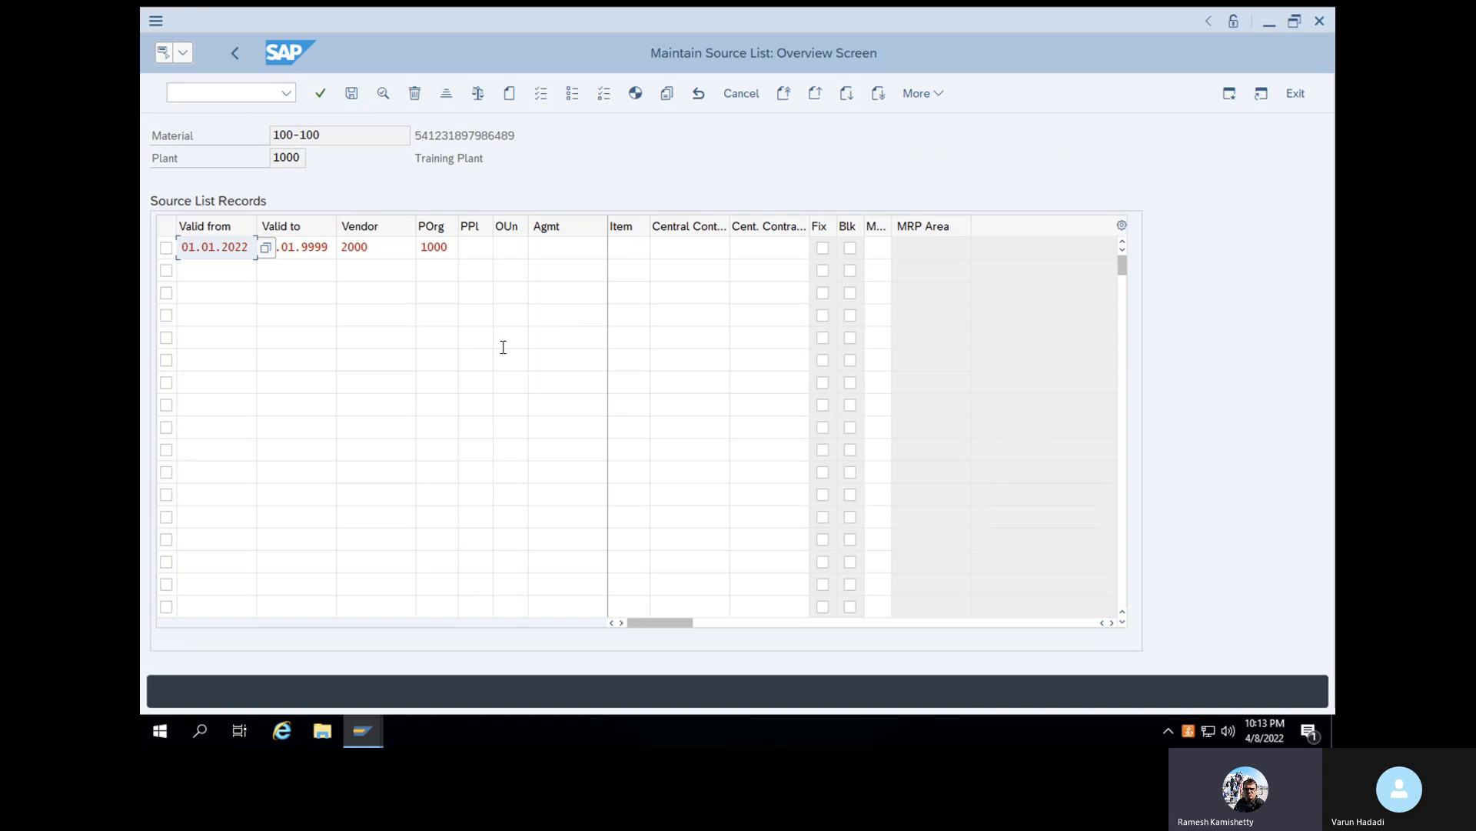
- Replace the vendor in the source list record with the new vendor's account number, mark it as fixed and save
click(384, 250)
key(BackSpace)
key(BackSpace)
key(BackSpace)
key(BackSpace)
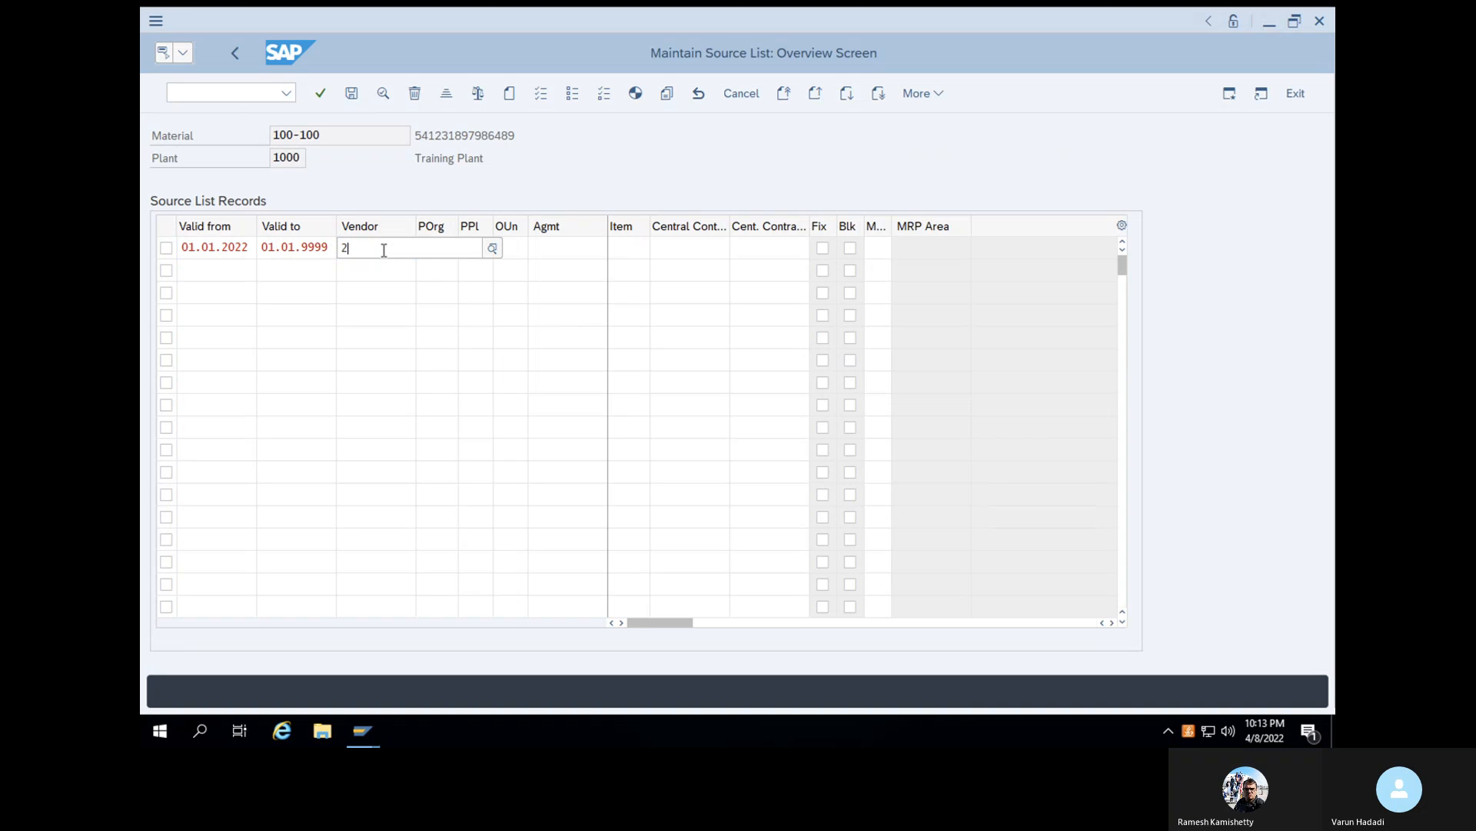
key(ctrl+v)
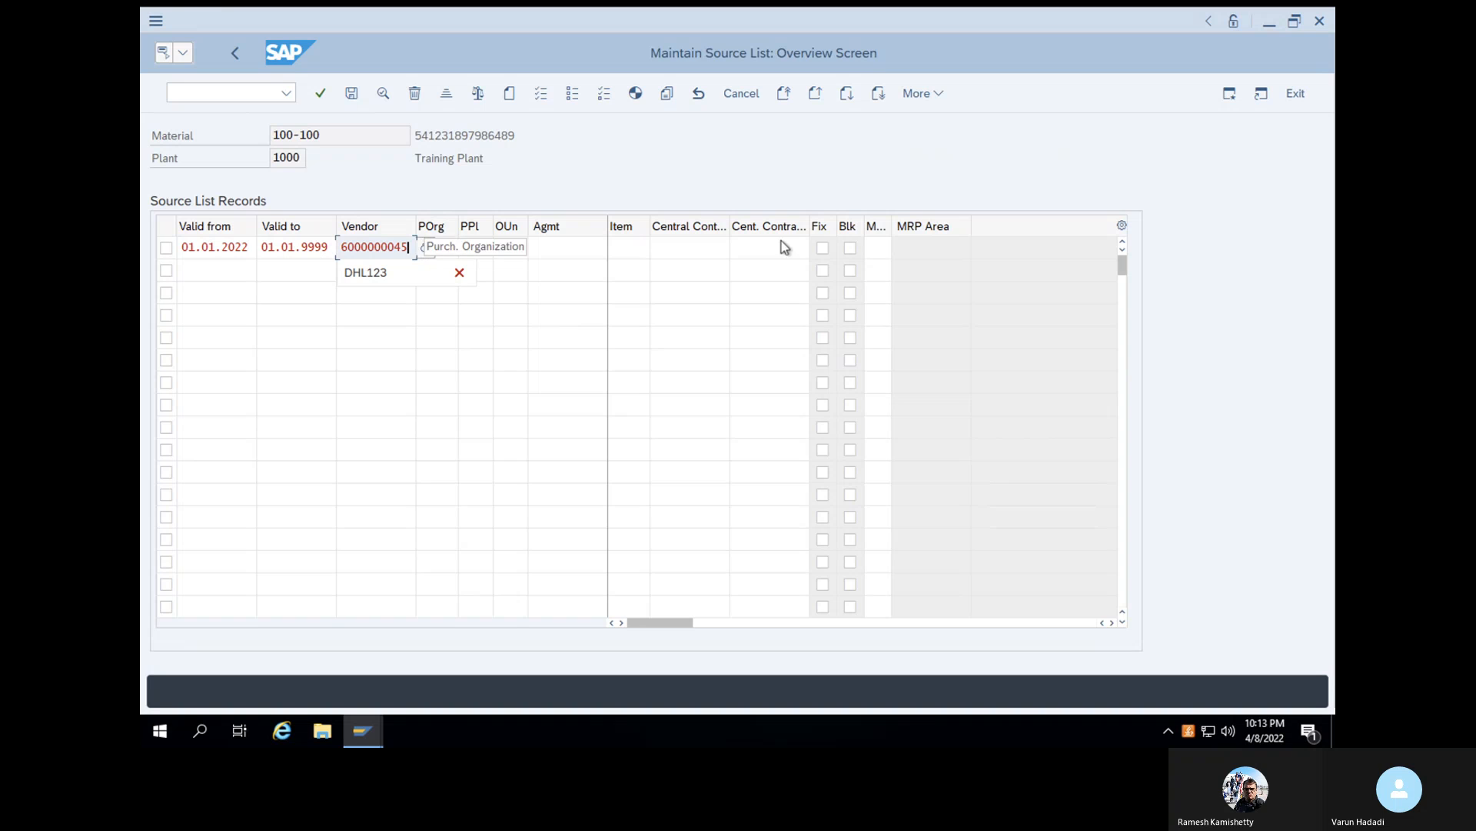
click(822, 247)
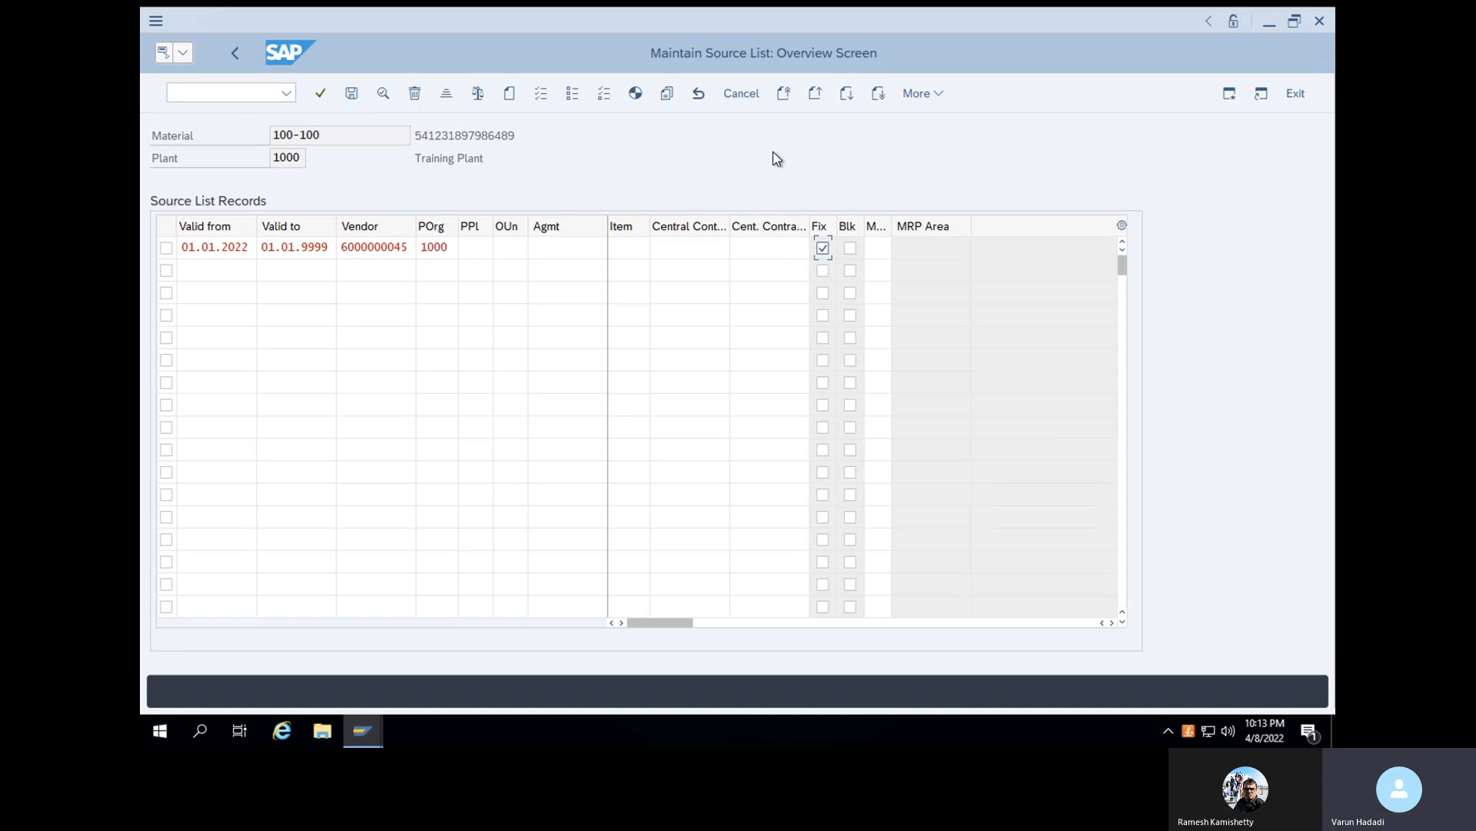
click(323, 94)
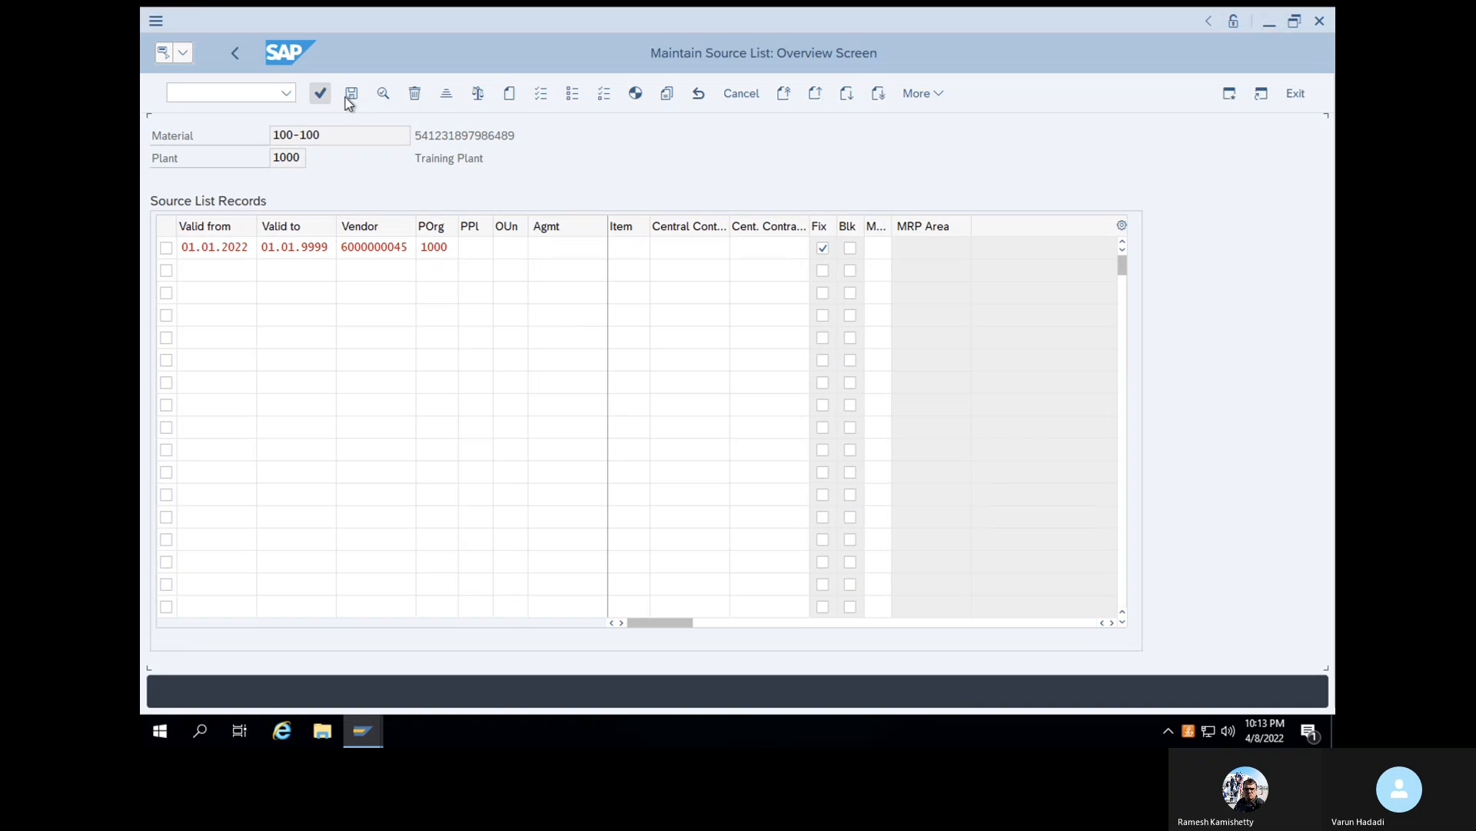
click(346, 97)
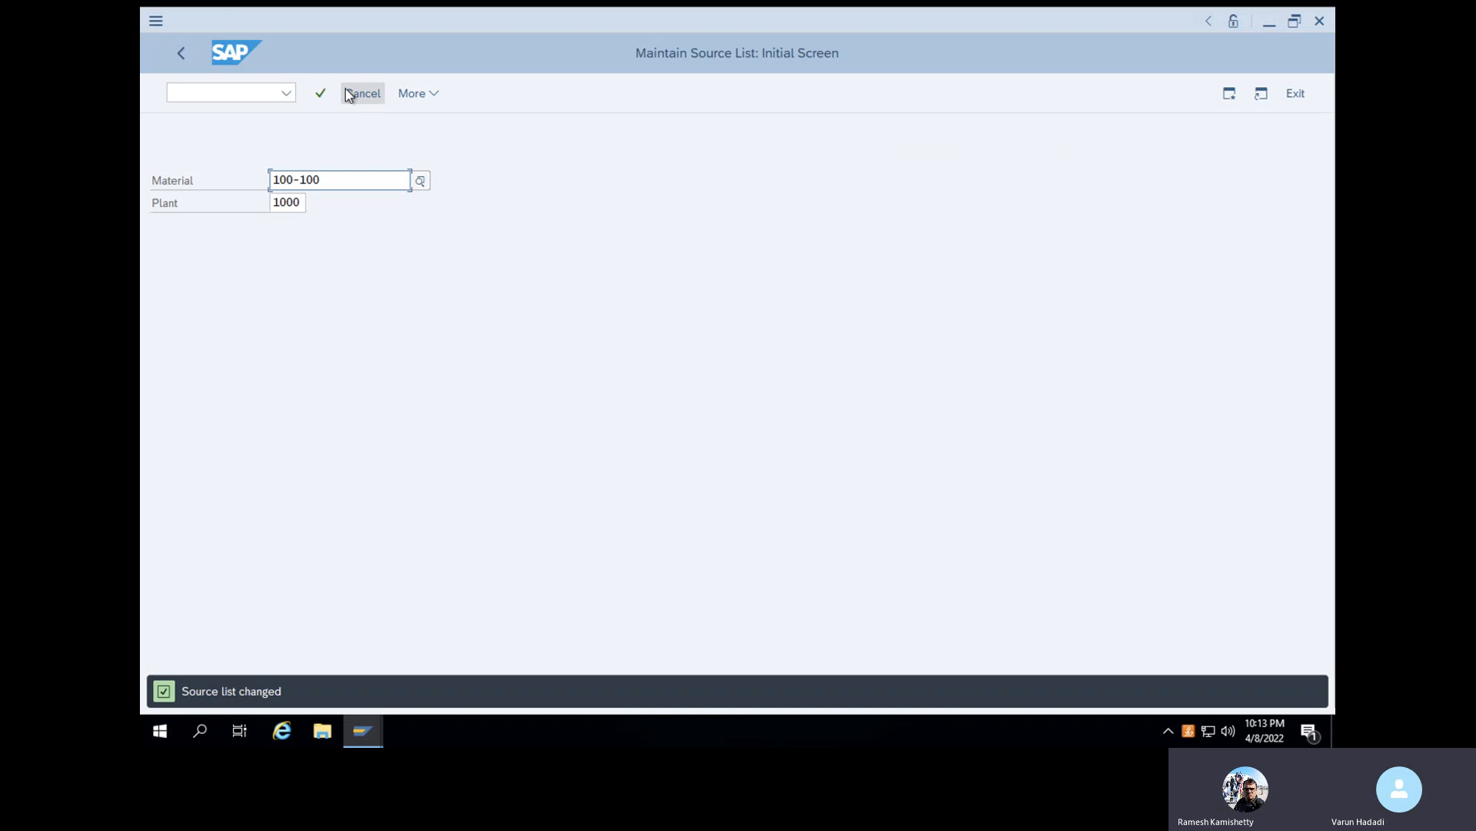
- Leave the source list transaction and start transaction ME21N to create another purchase order
click(221, 98)
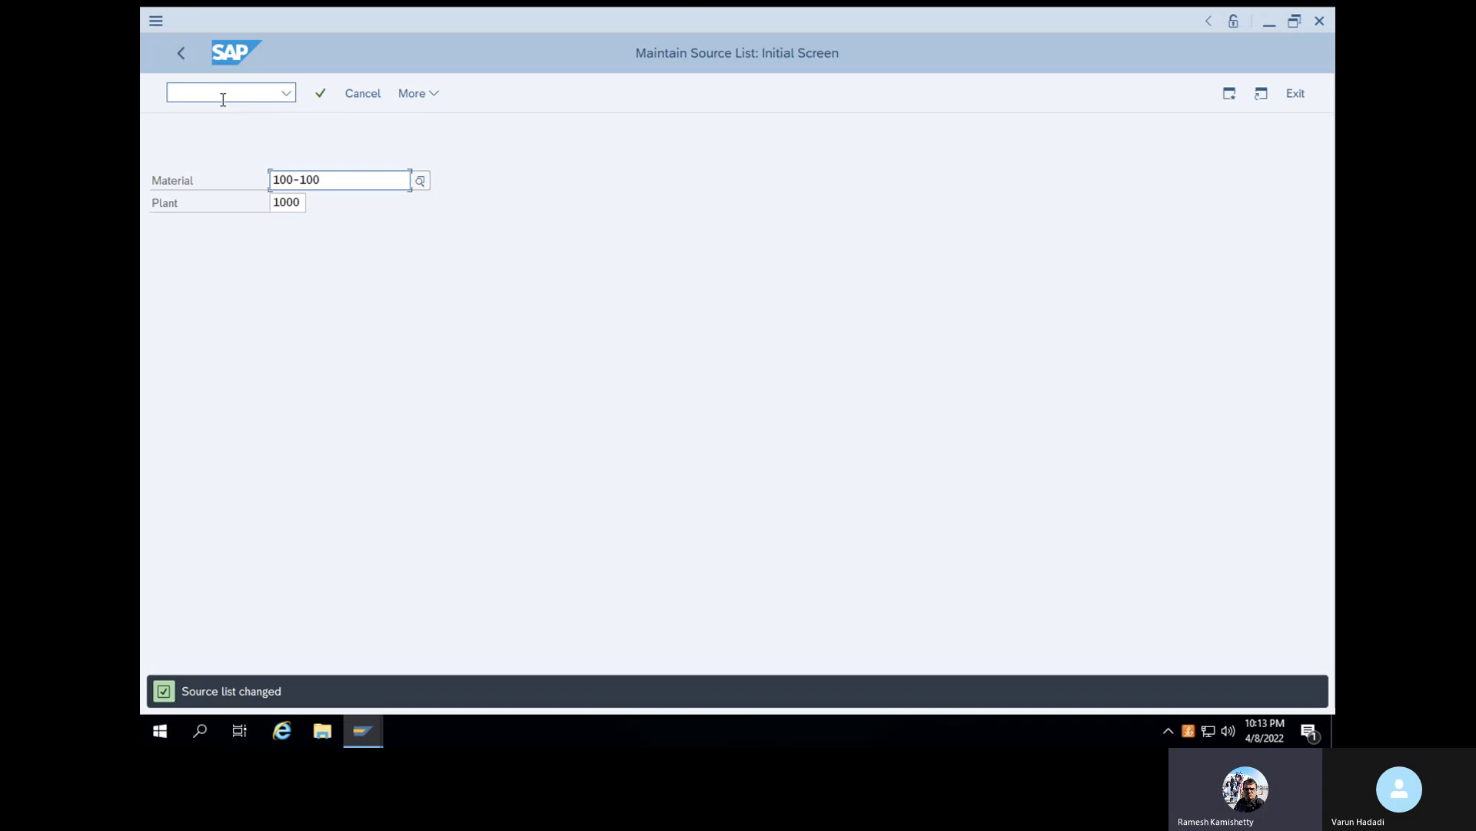
text(/N)
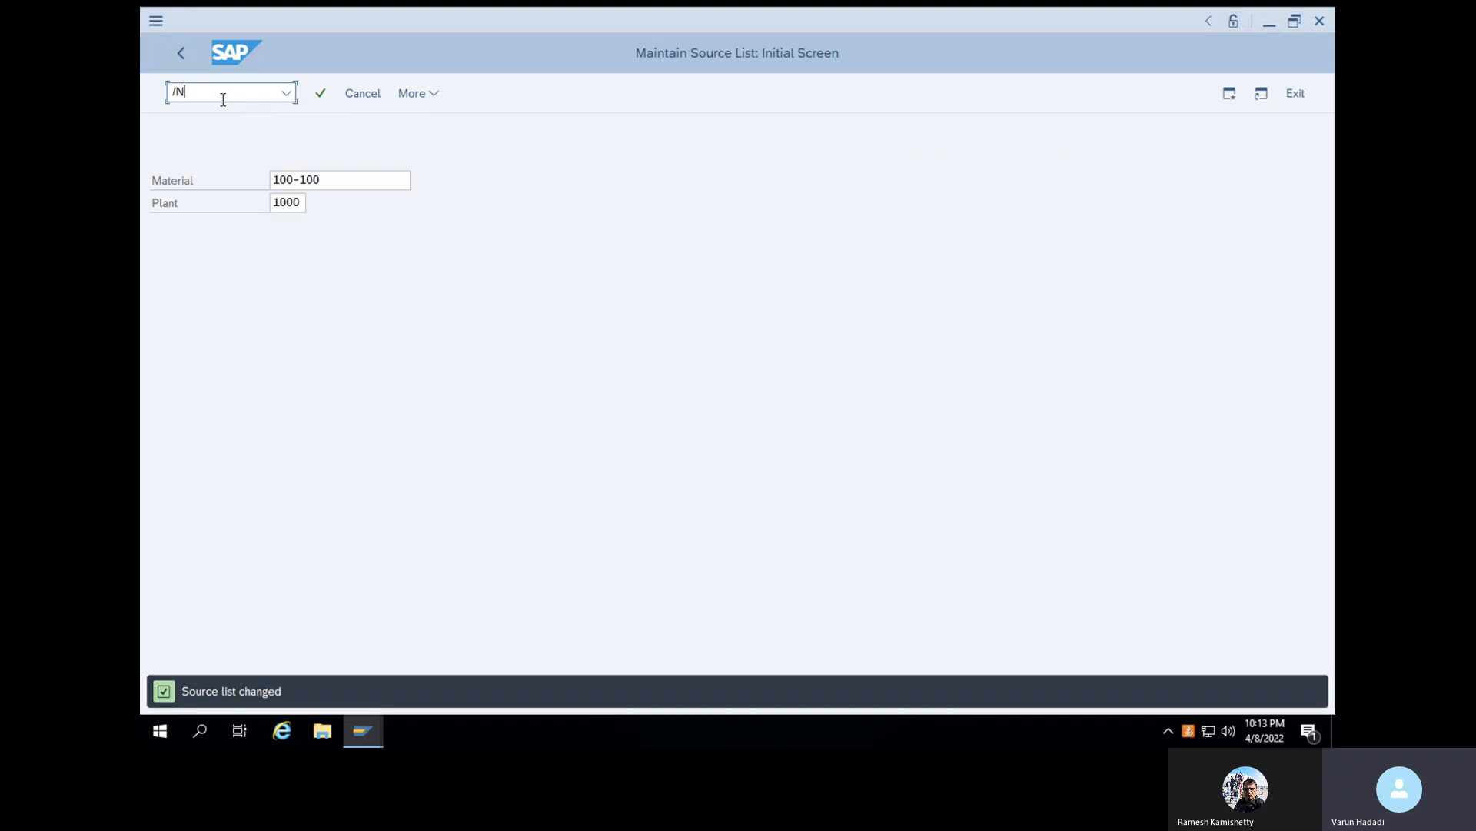
key(Return)
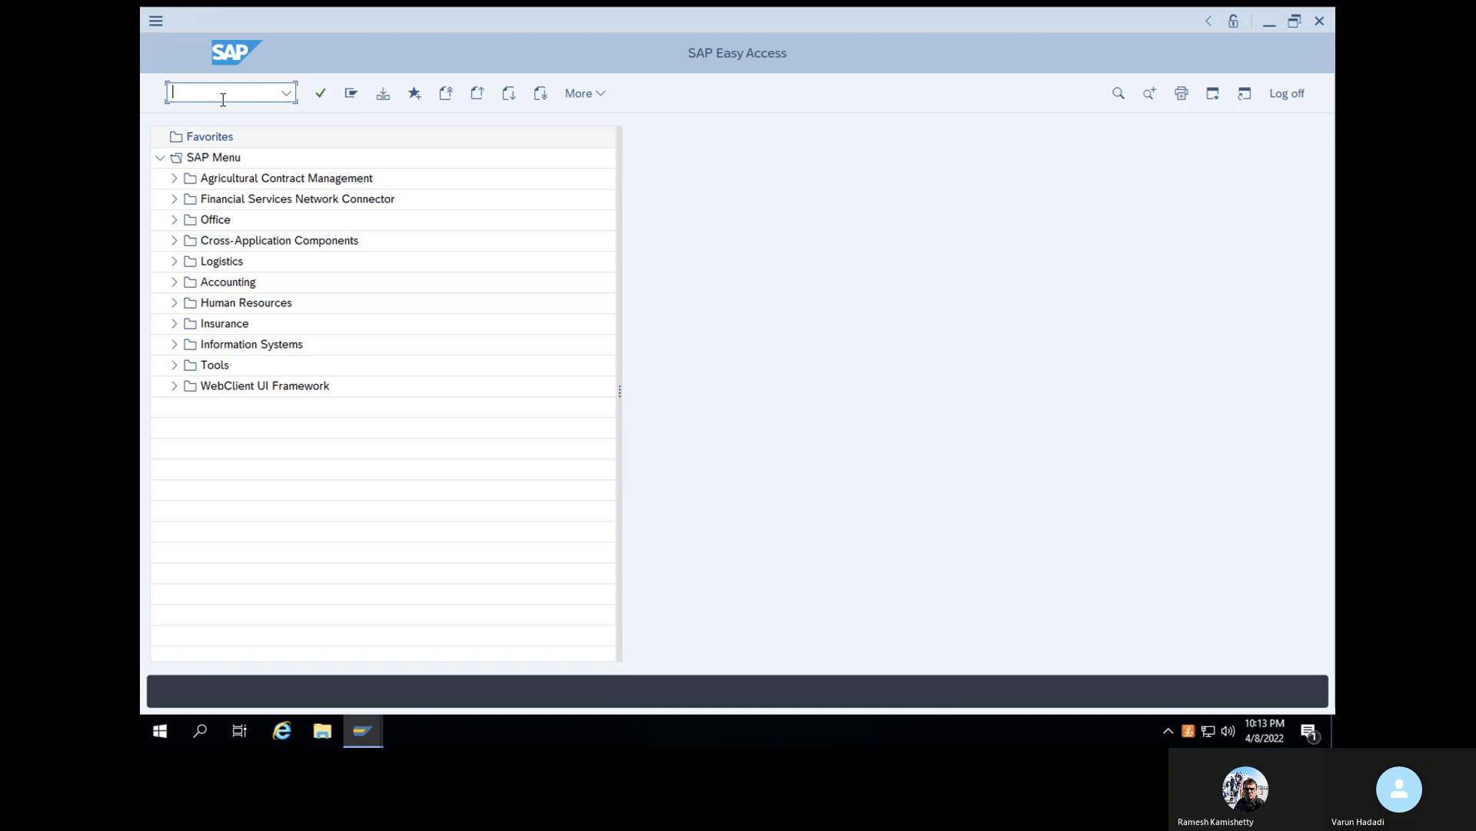
text(ME21)
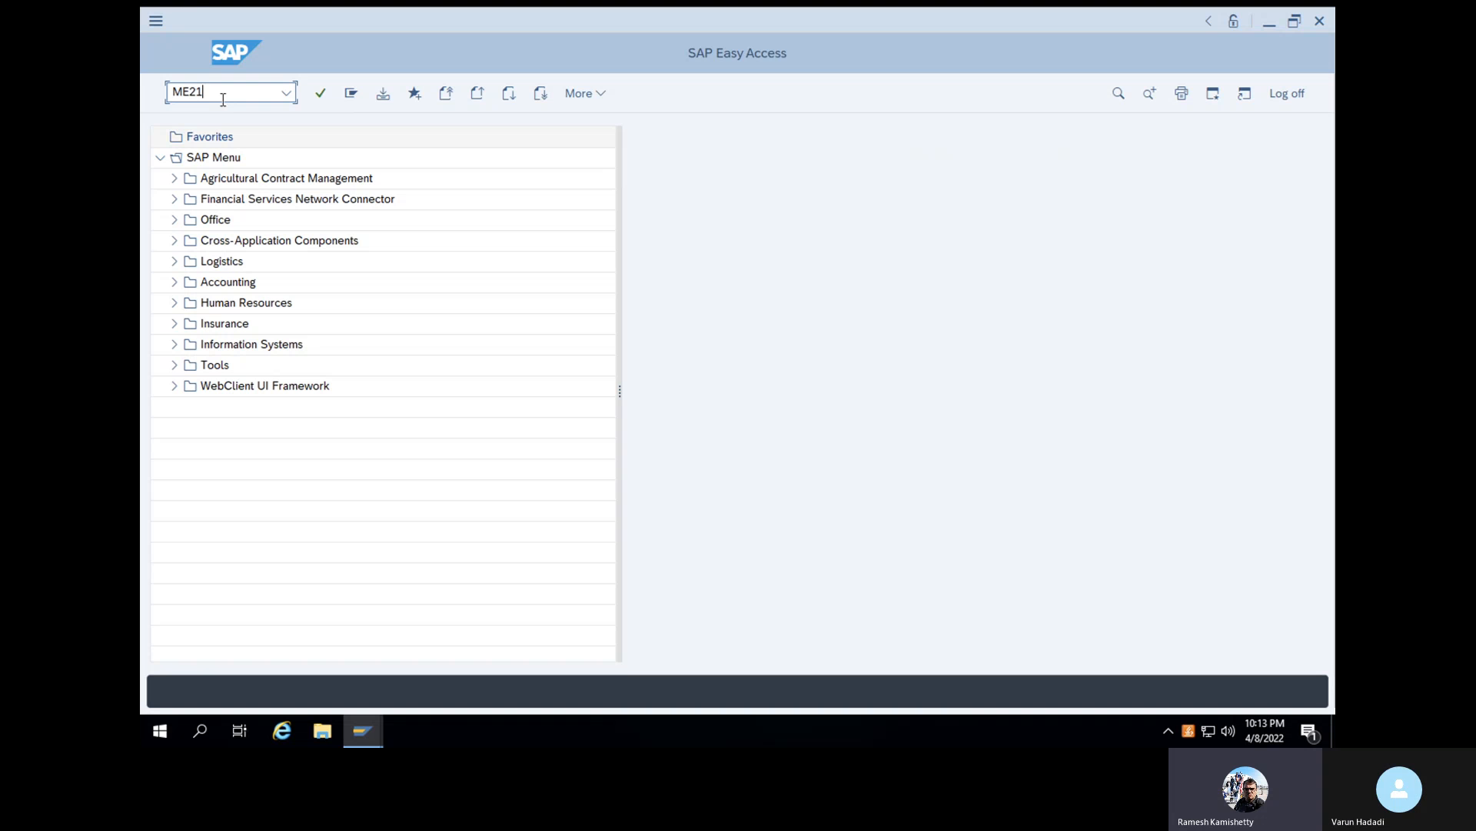
text(N)
key(Return)
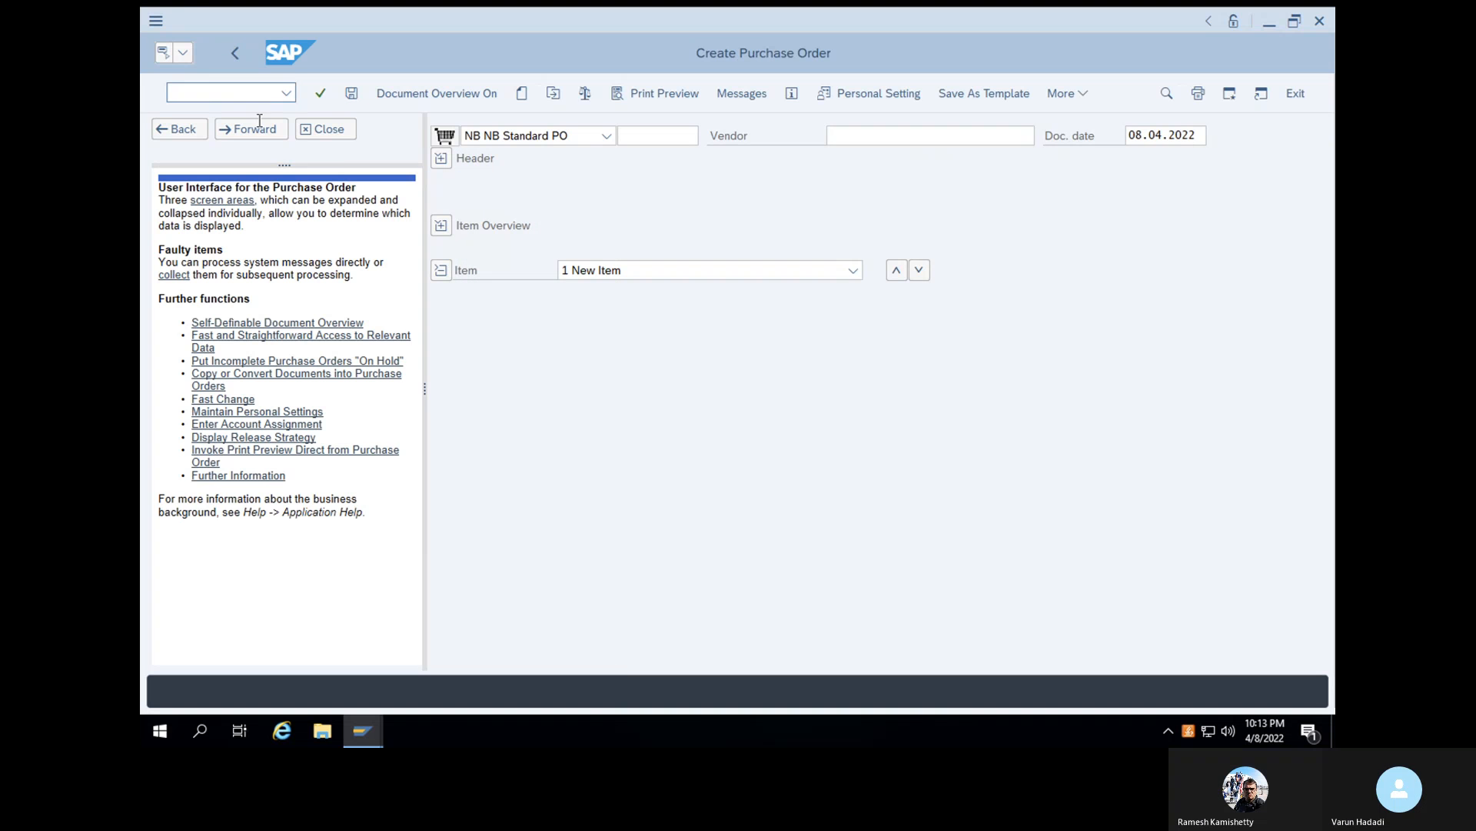
- Enter the new vendor's account number in the standard purchase order and confirm it
click(658, 136)
click(855, 137)
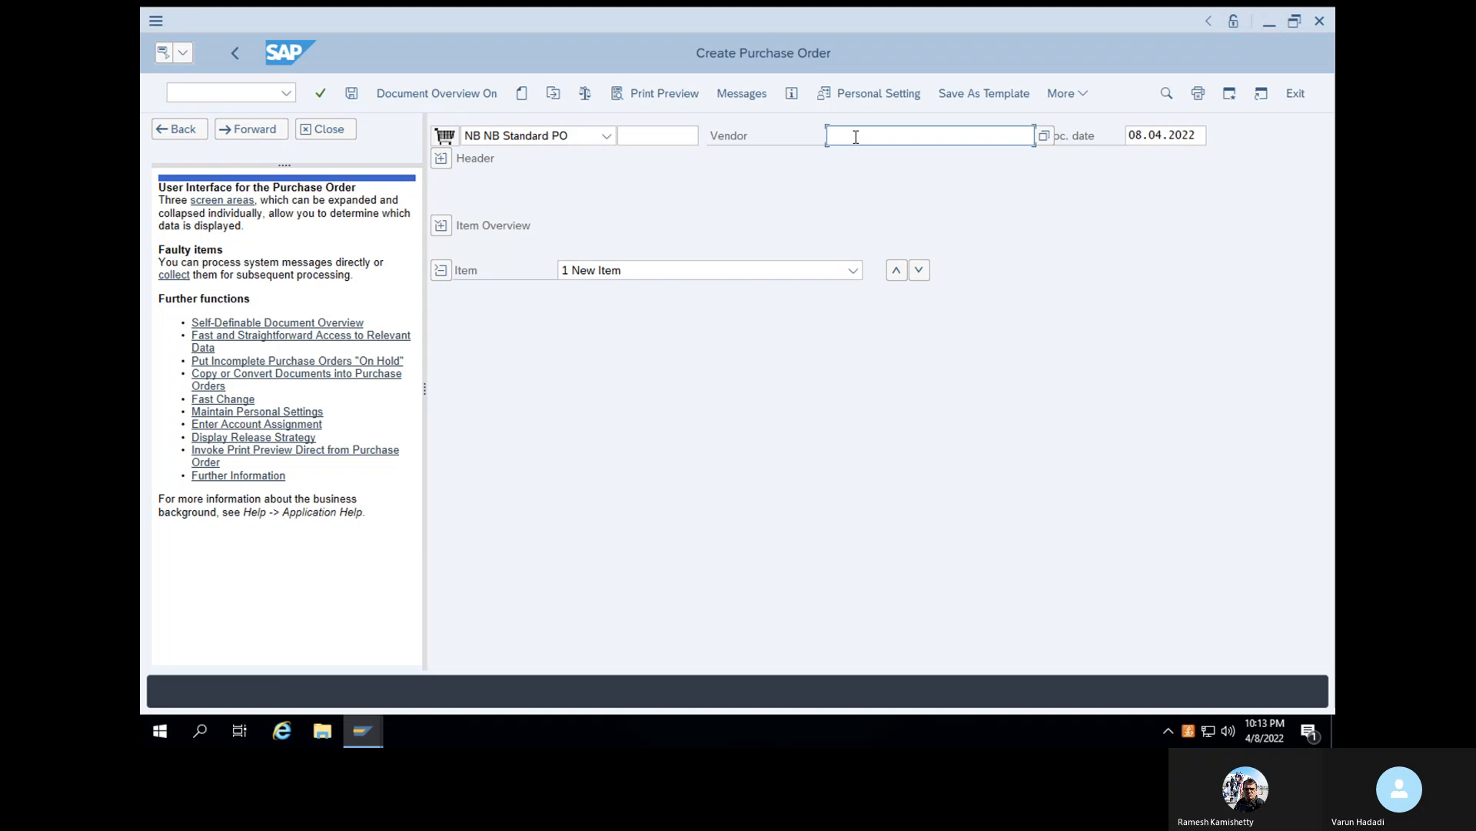
key(ctrl+v)
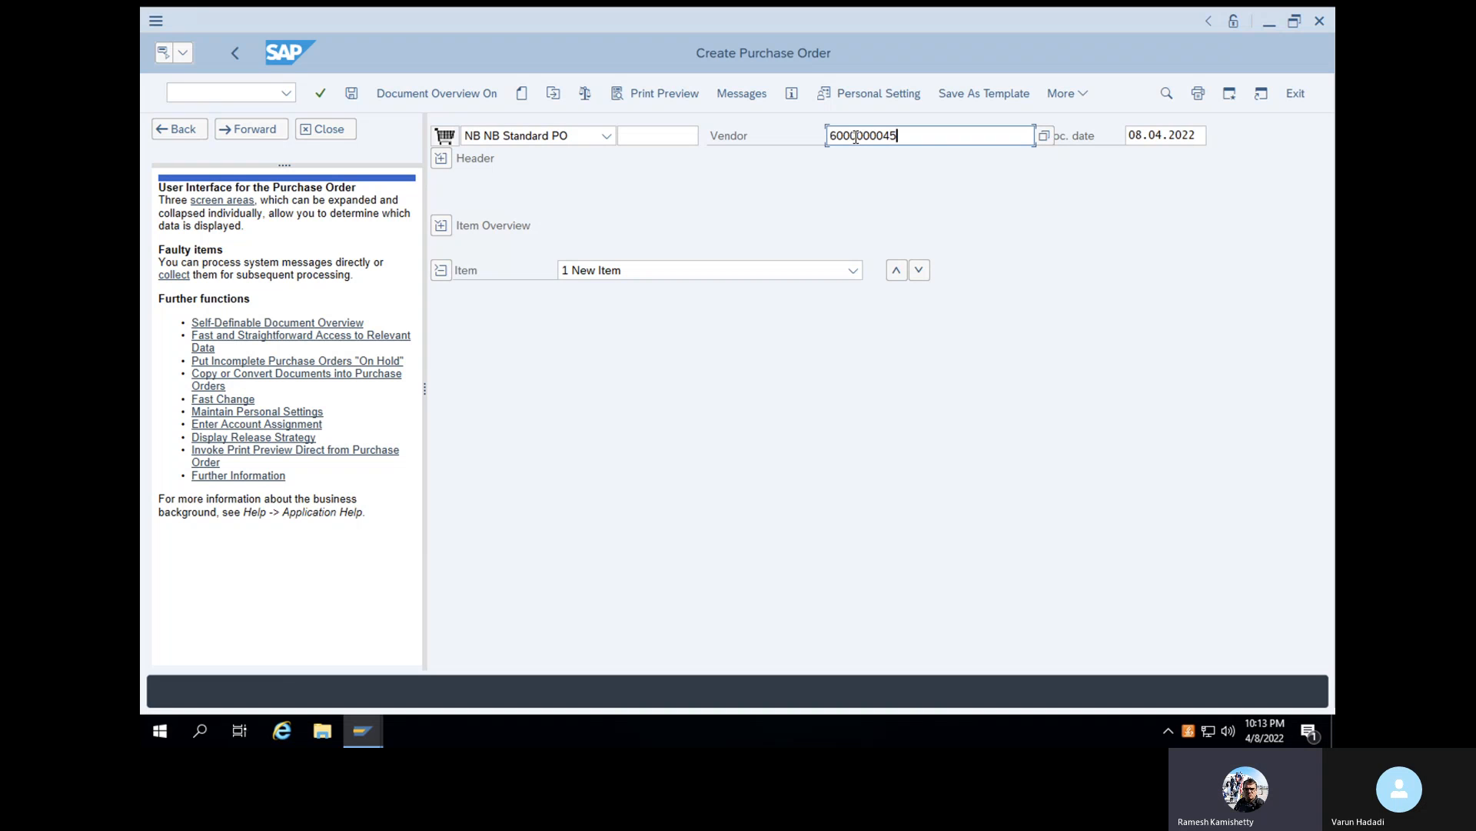
key(ctrl+v)
drag(964, 136, 900, 135)
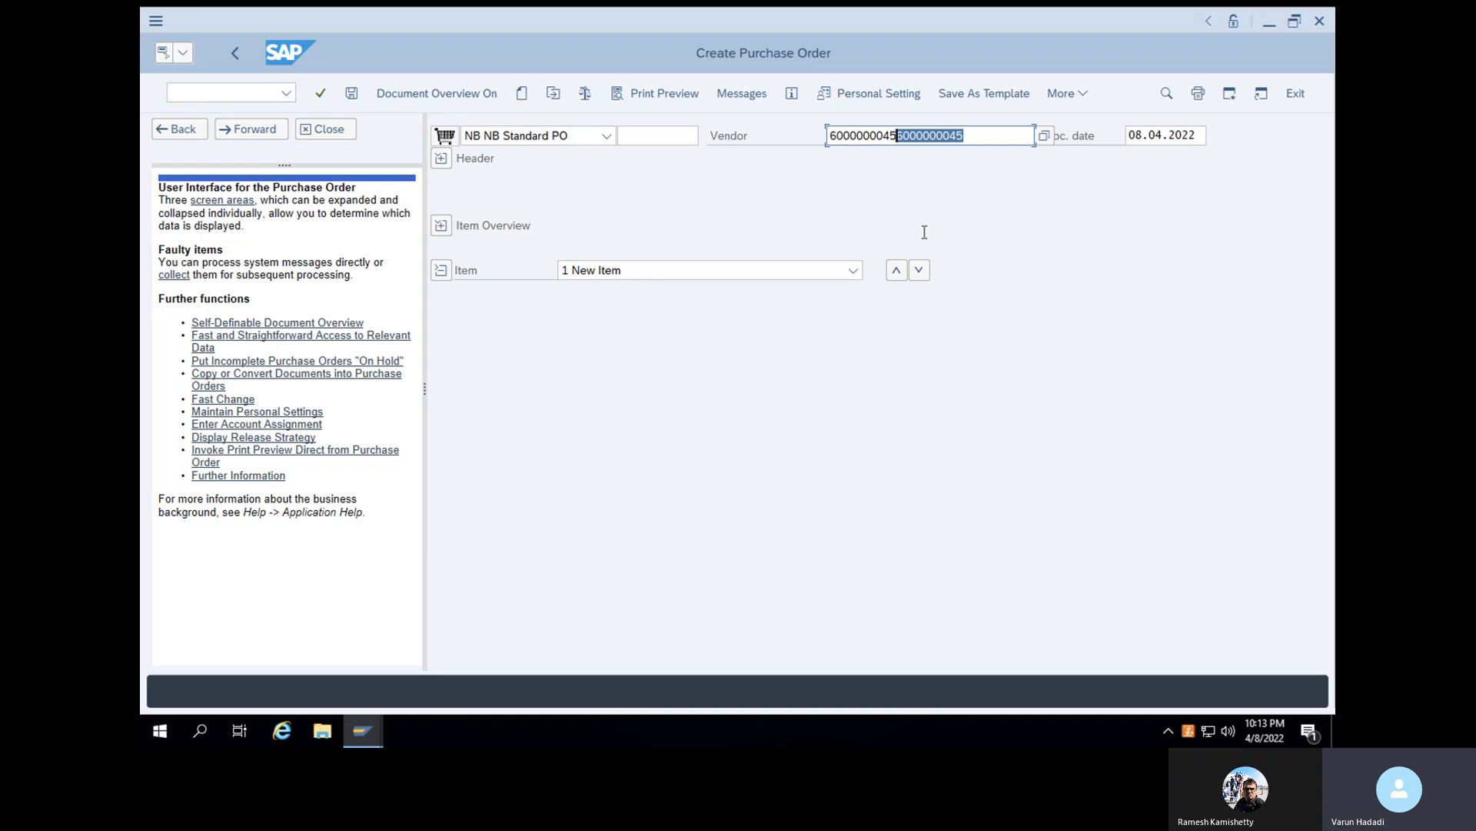
key(BackSpace)
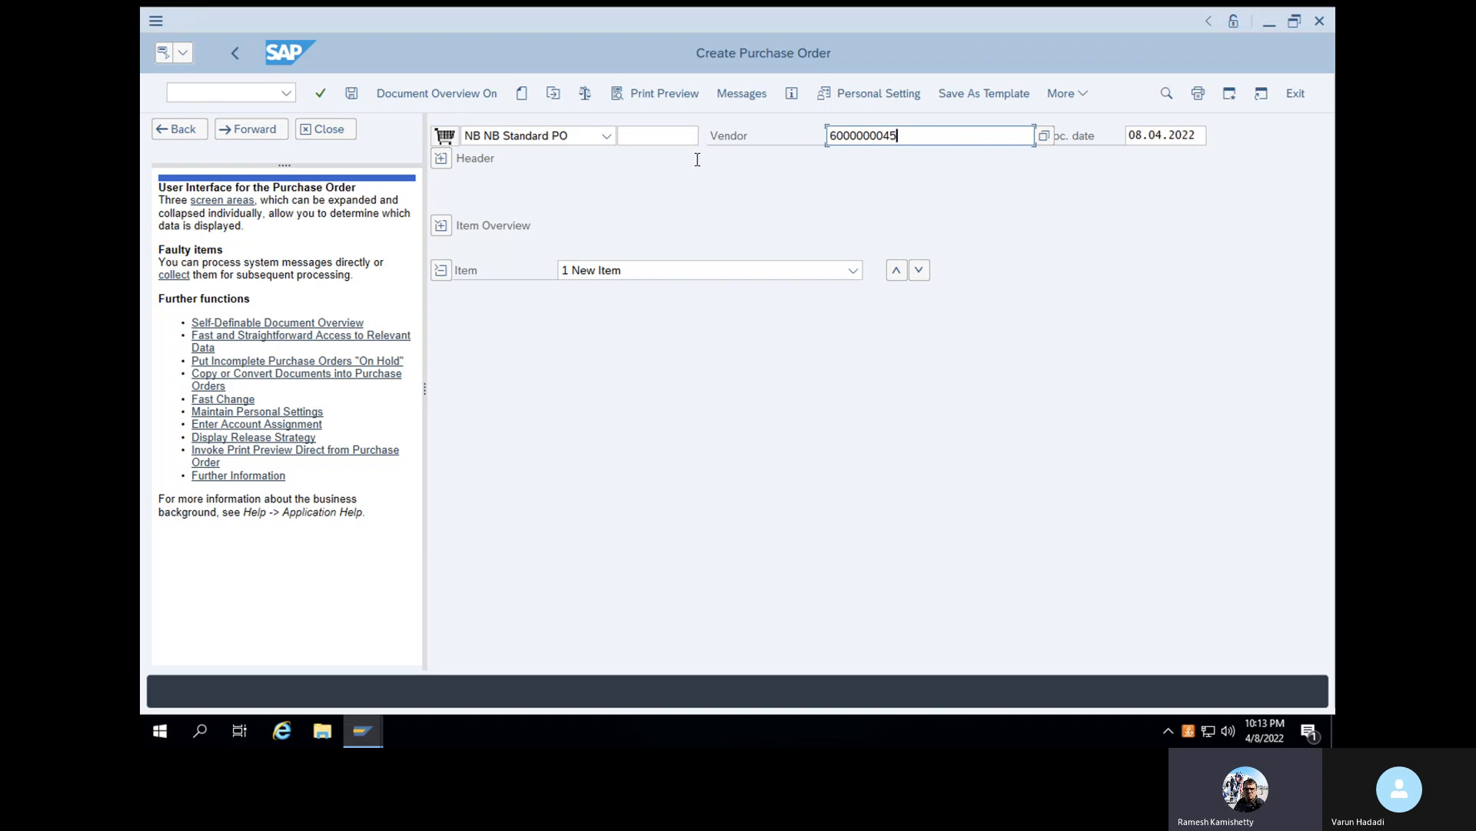
click(322, 96)
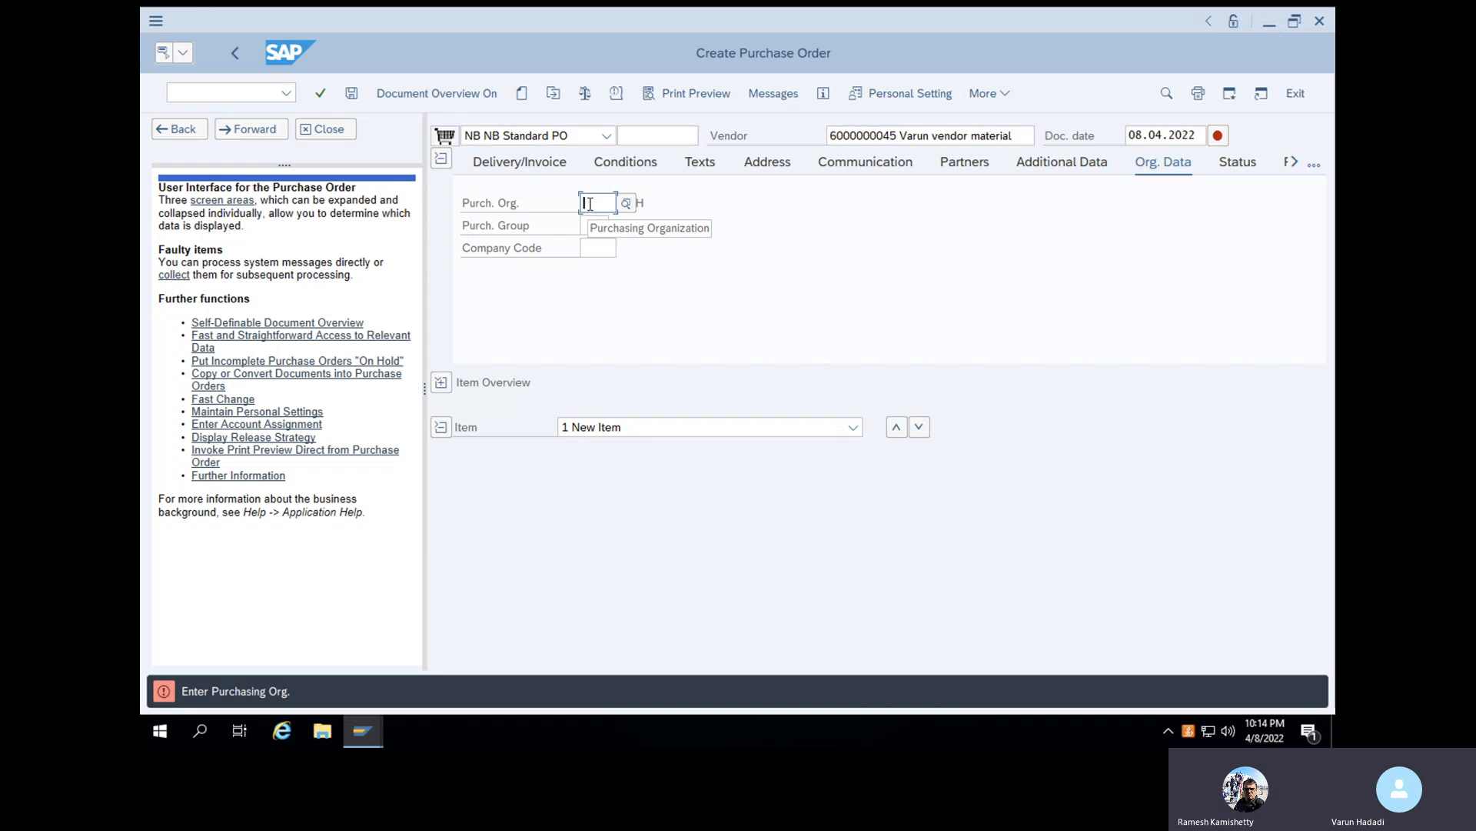
- Set the header's purchasing organization to 1000, purchasing group to WAL and company code to 1000
text(1000)
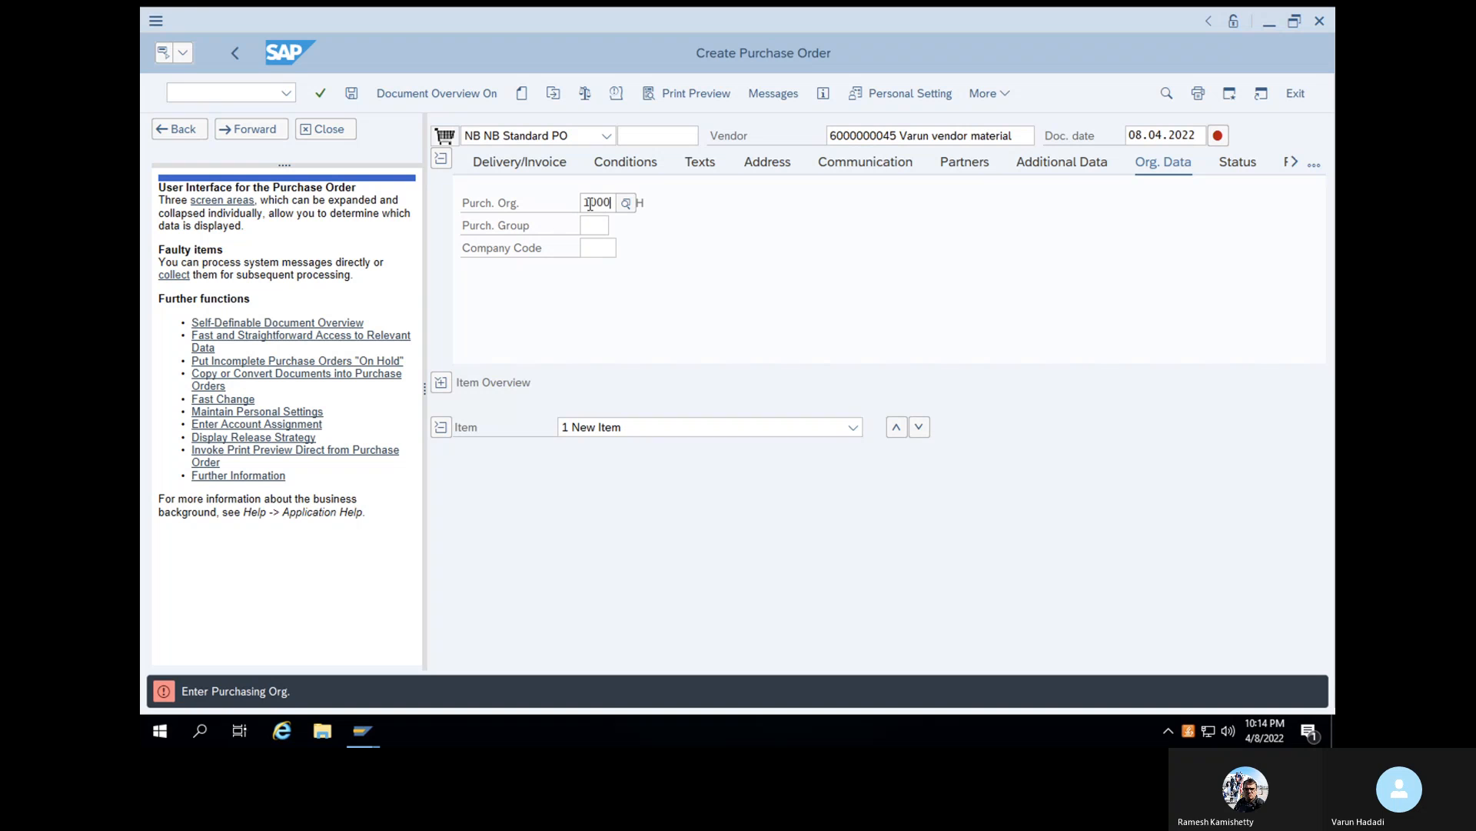
key(Tab)
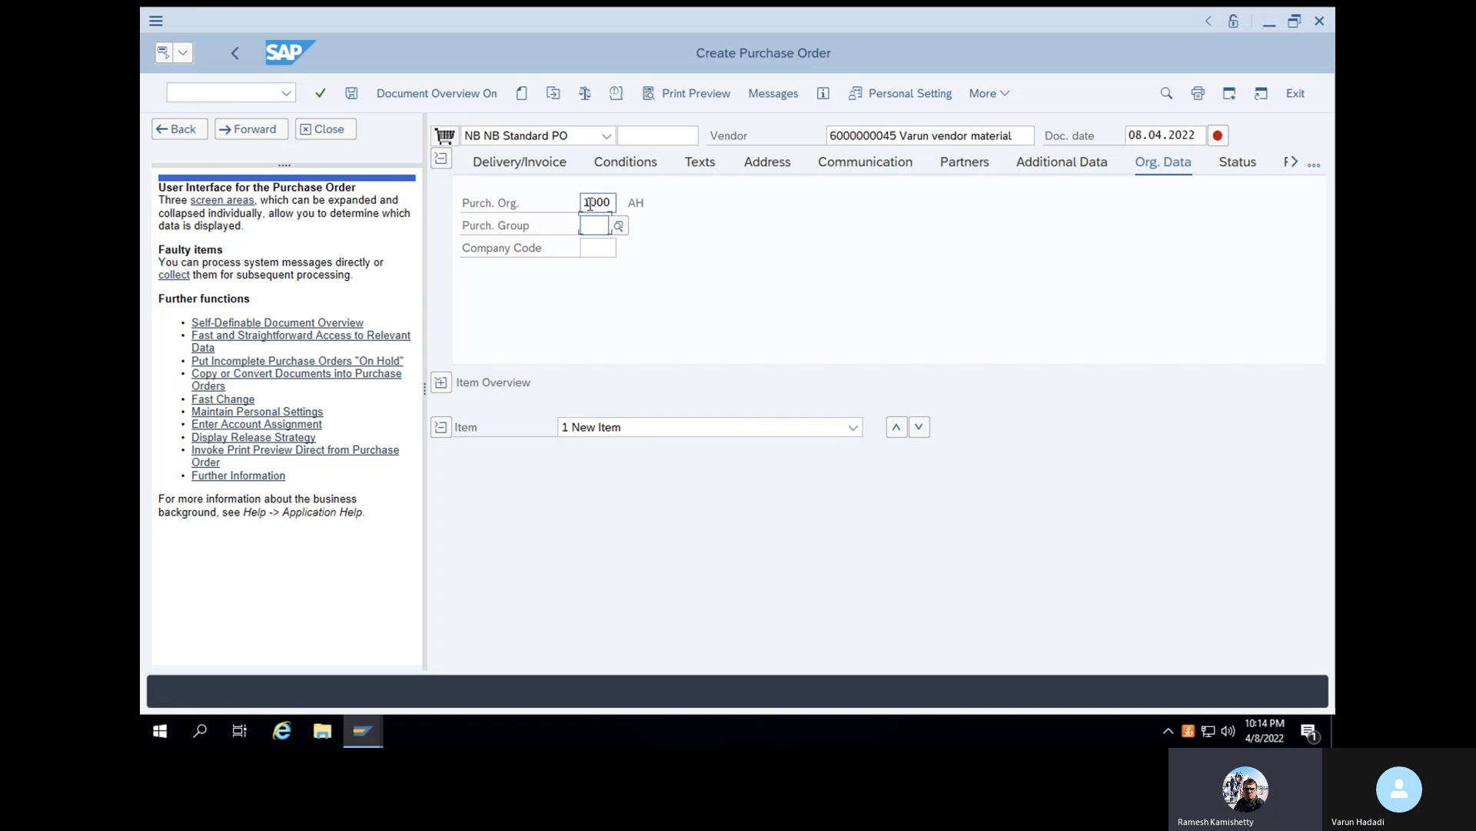
text(WAL)
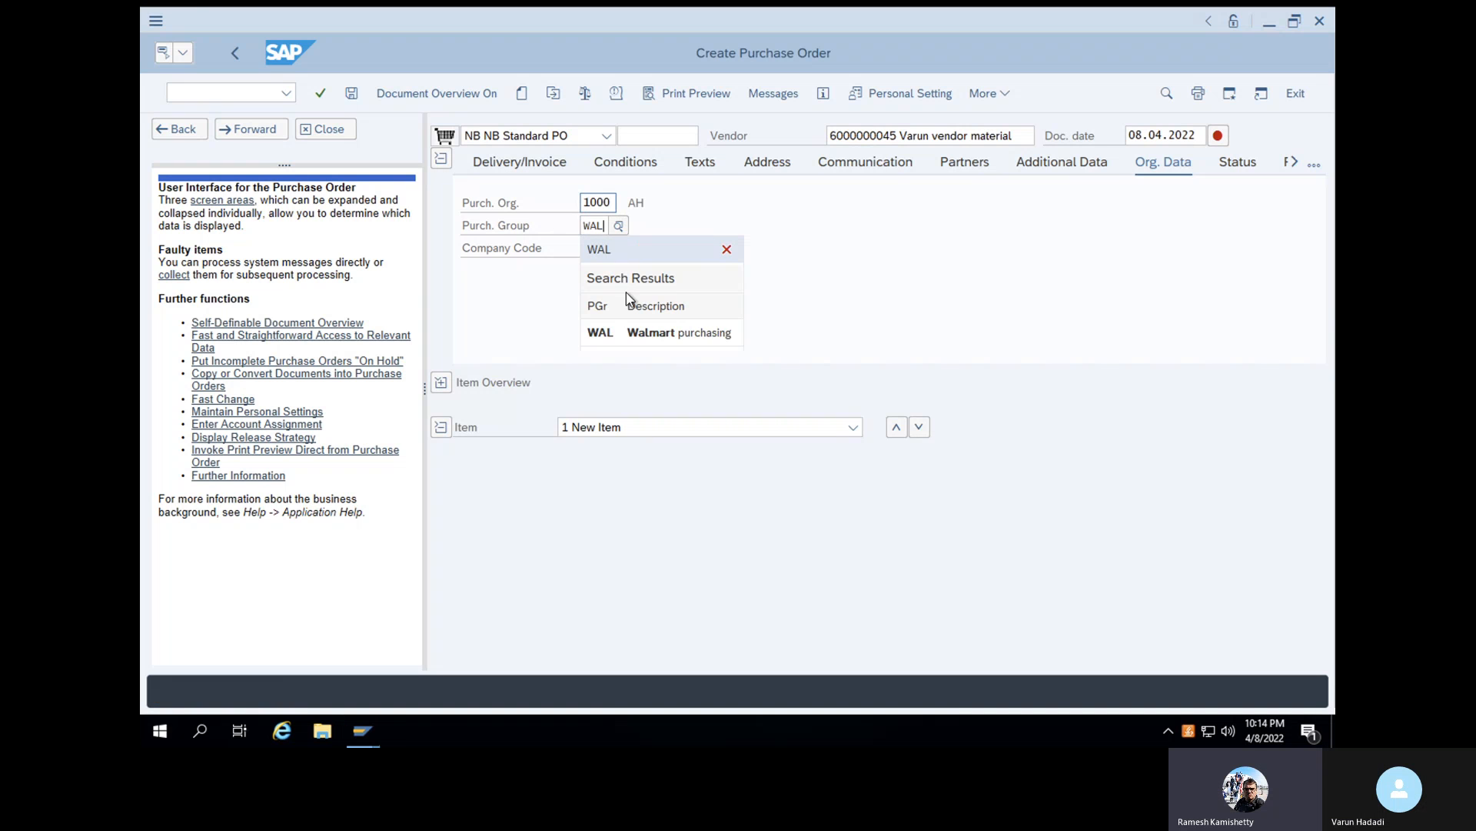
click(635, 332)
click(595, 247)
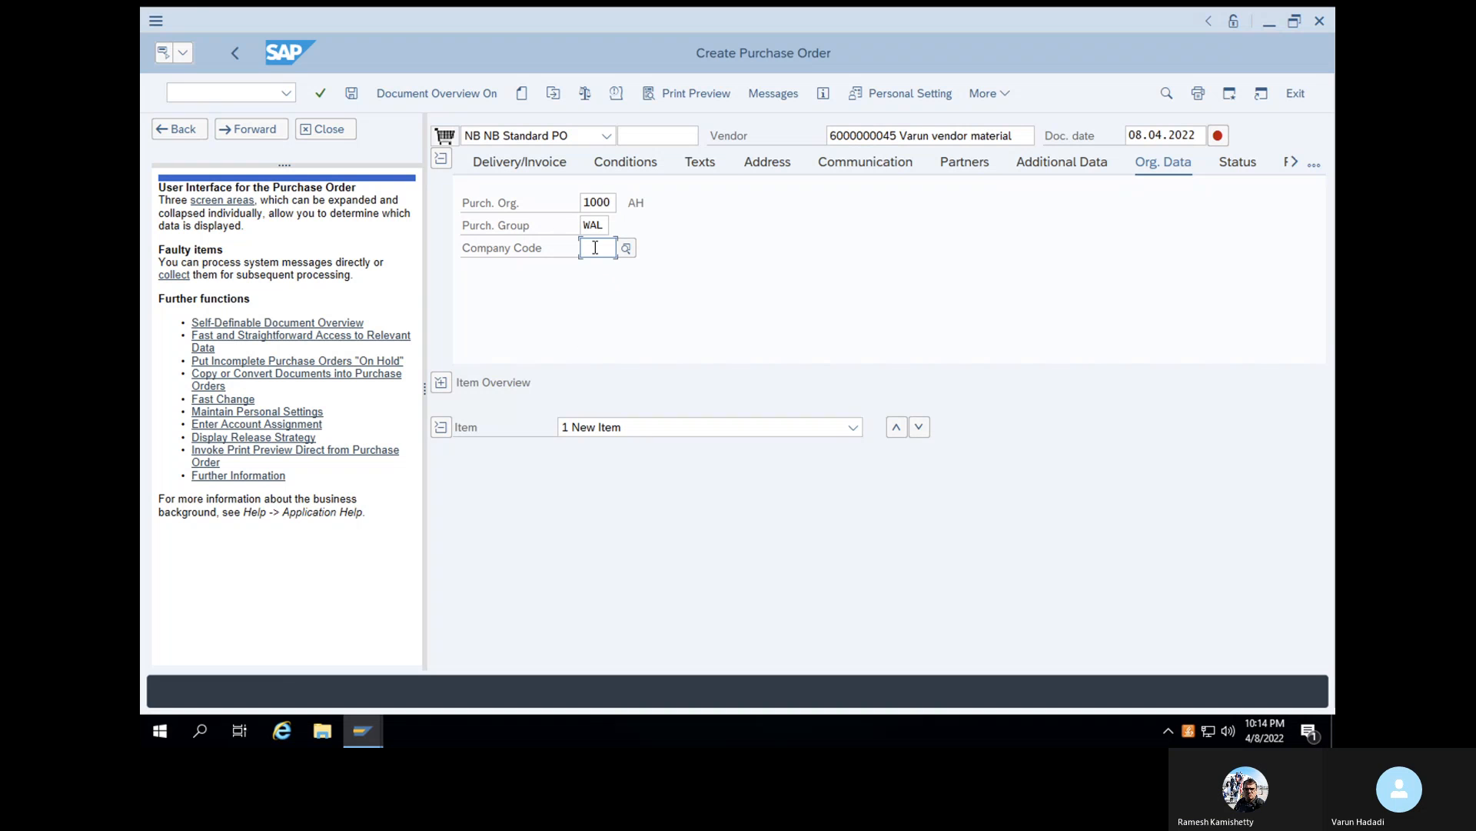
text(1000)
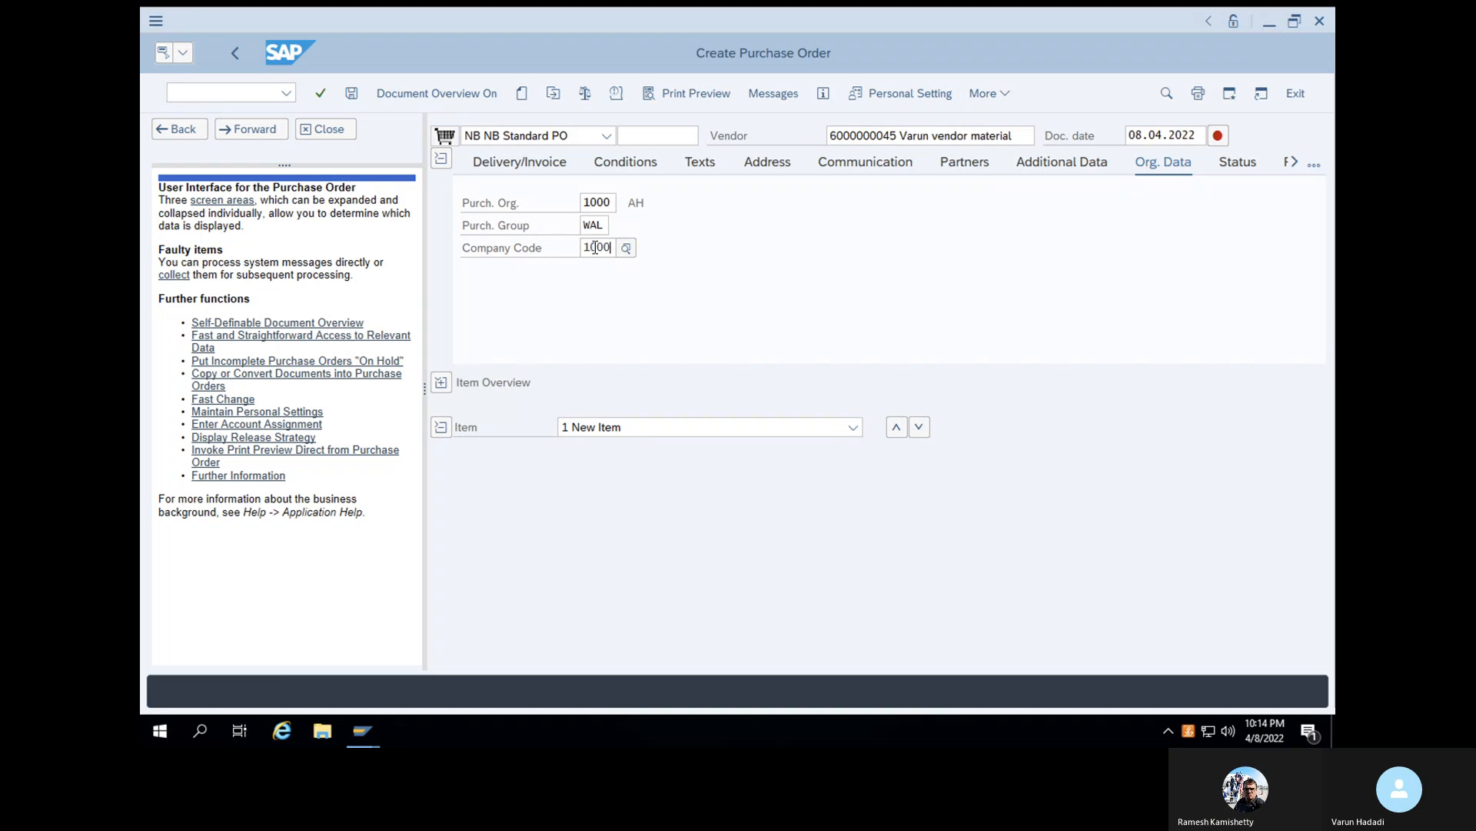
click(623, 352)
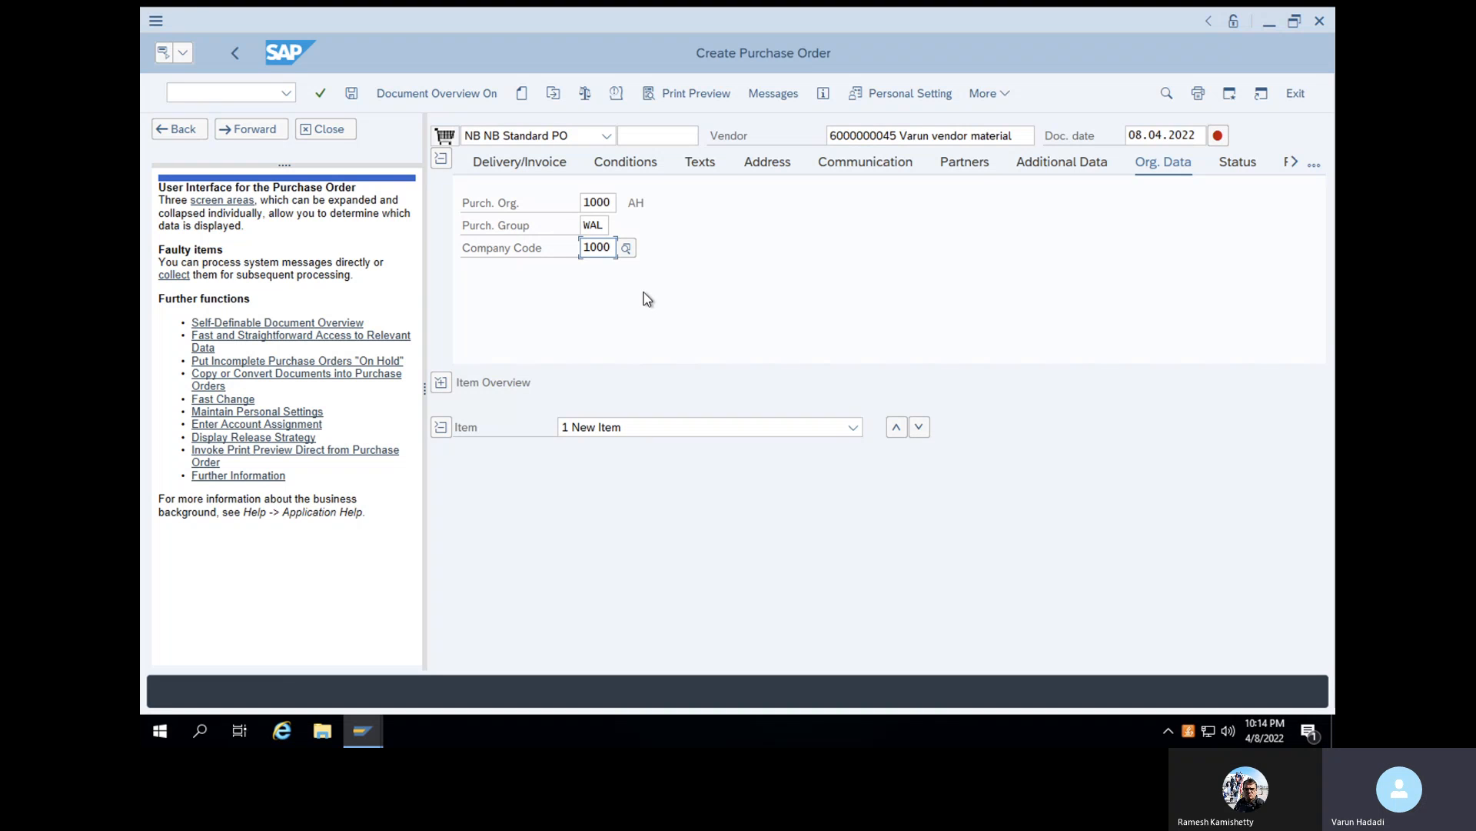
- Remove the name text after the account number in the vendor entry and confirm the header data
click(981, 137)
drag(1013, 137, 903, 136)
key(BackSpace)
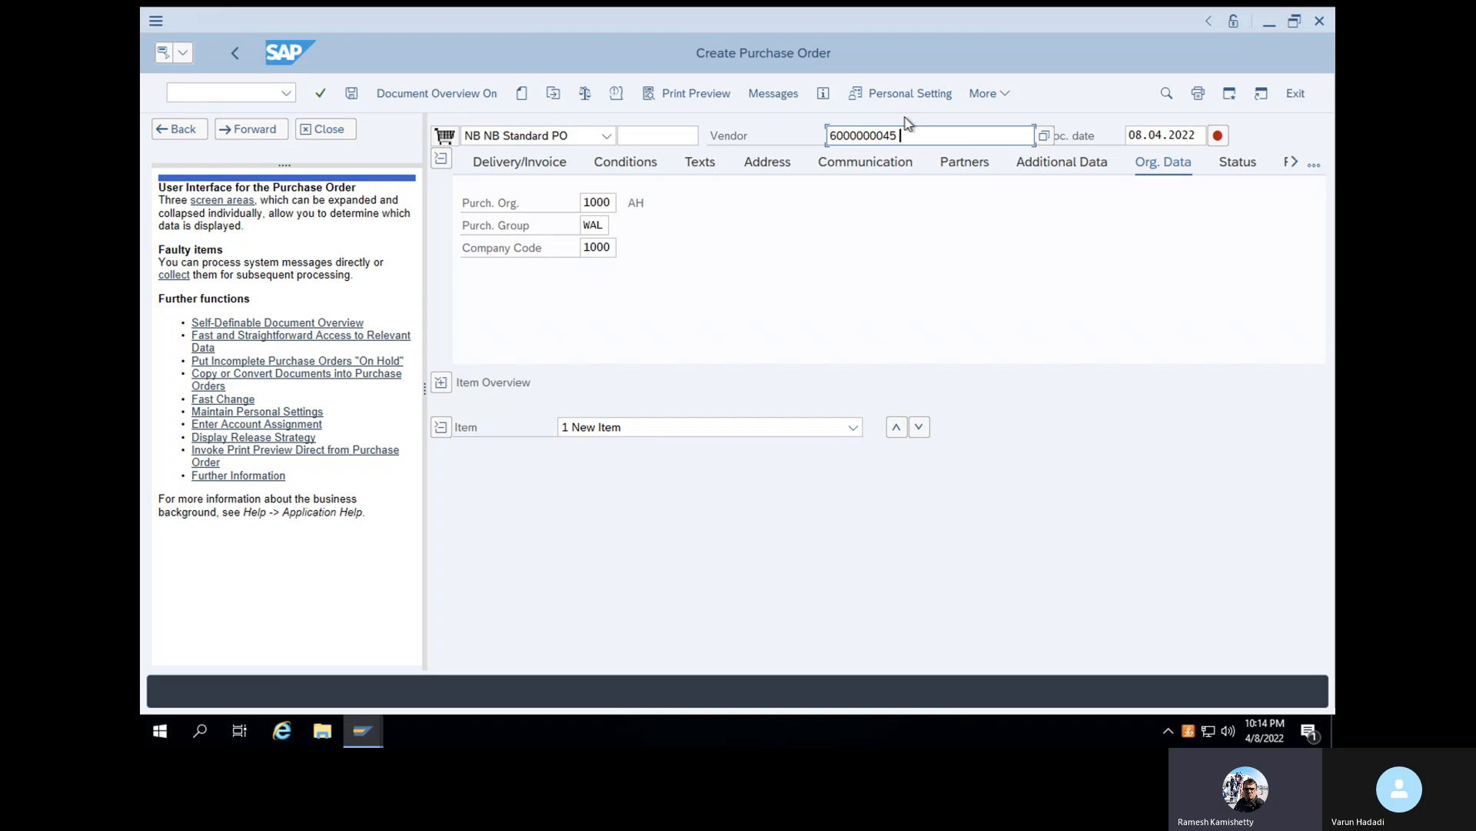
key(Return)
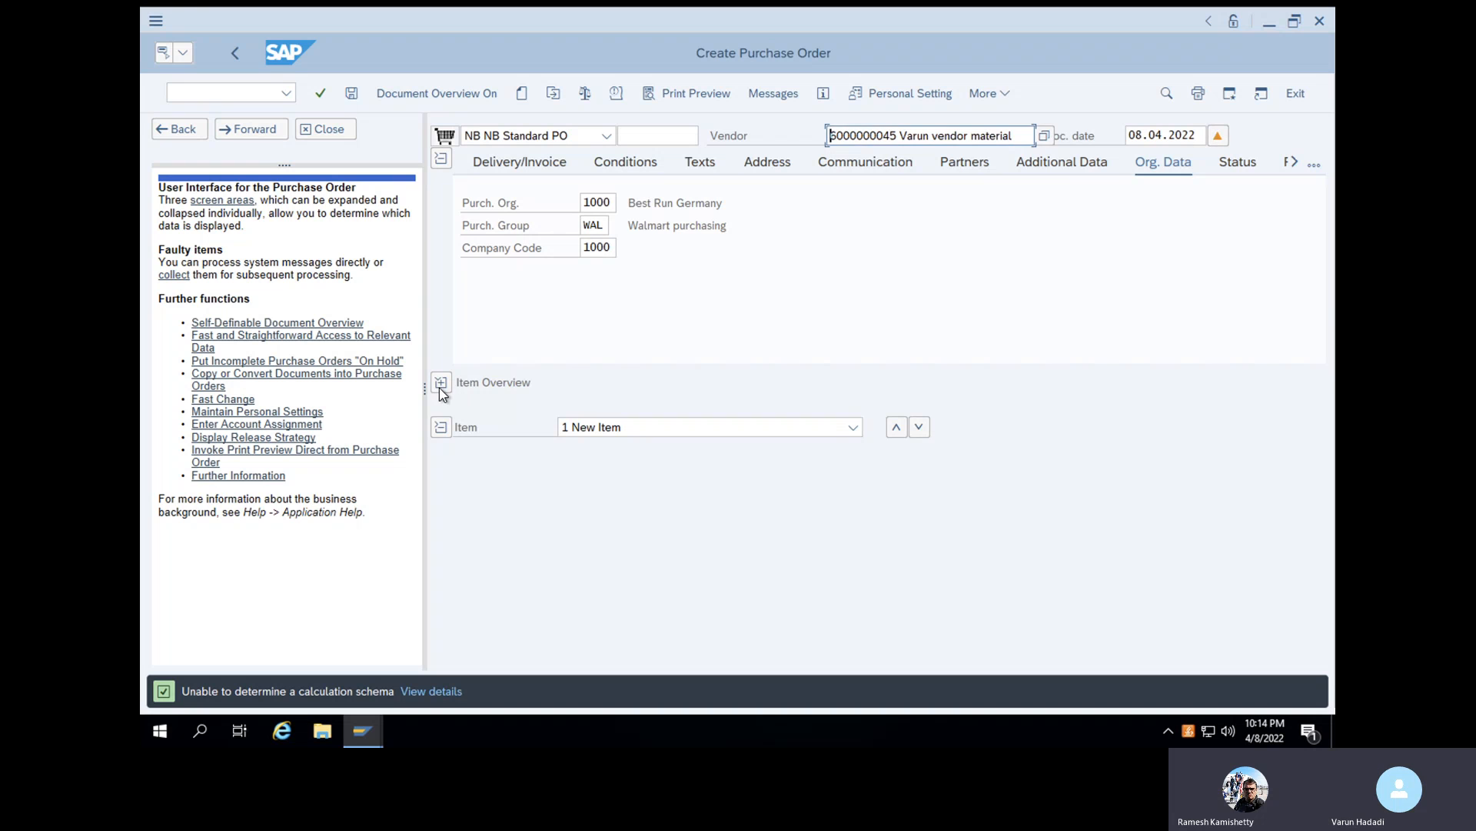
- Expand the item overview and add an item for material 100-100 with plant 1000 and PO quantity 10
click(441, 383)
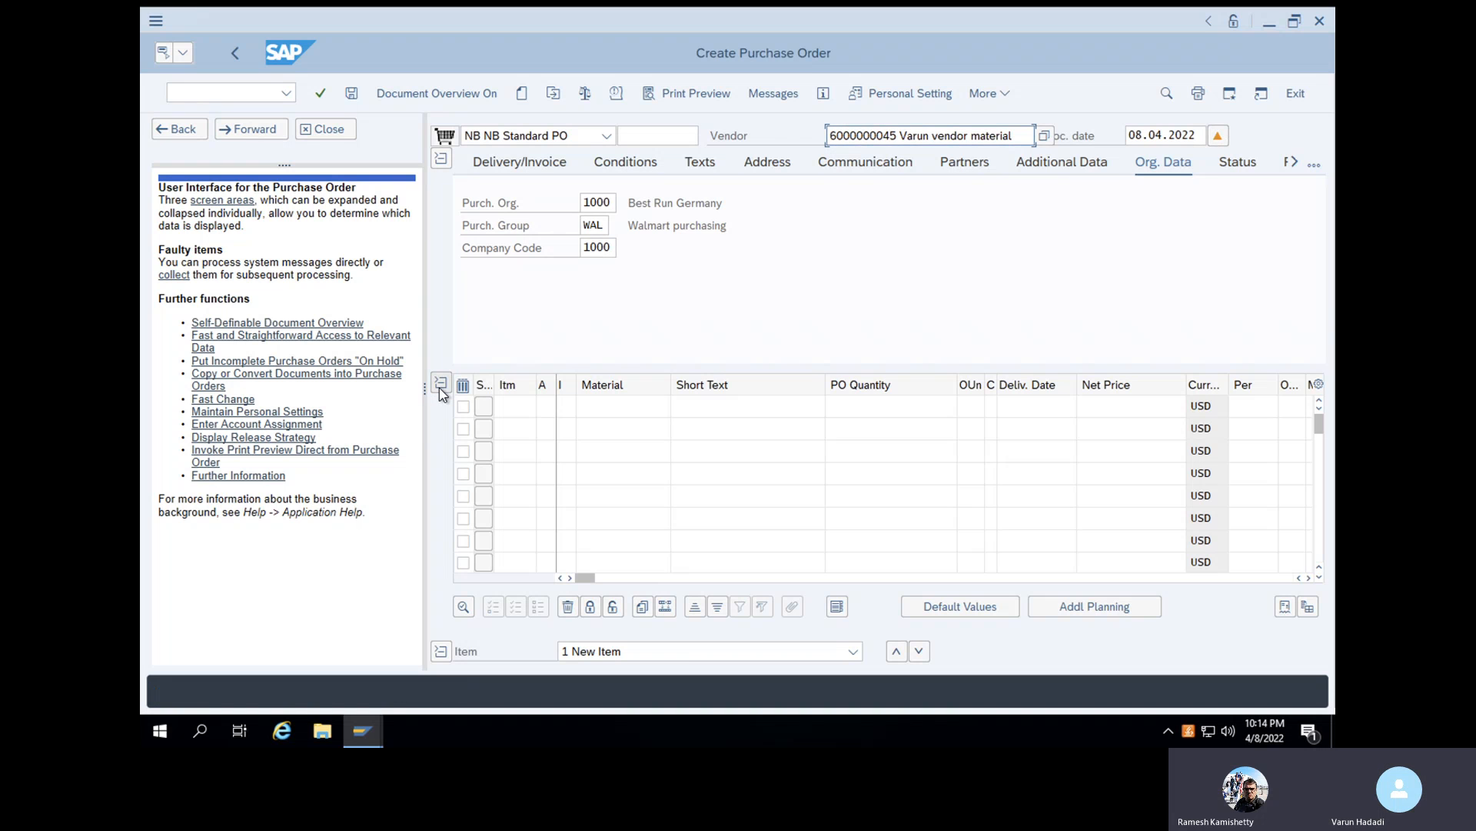
click(616, 408)
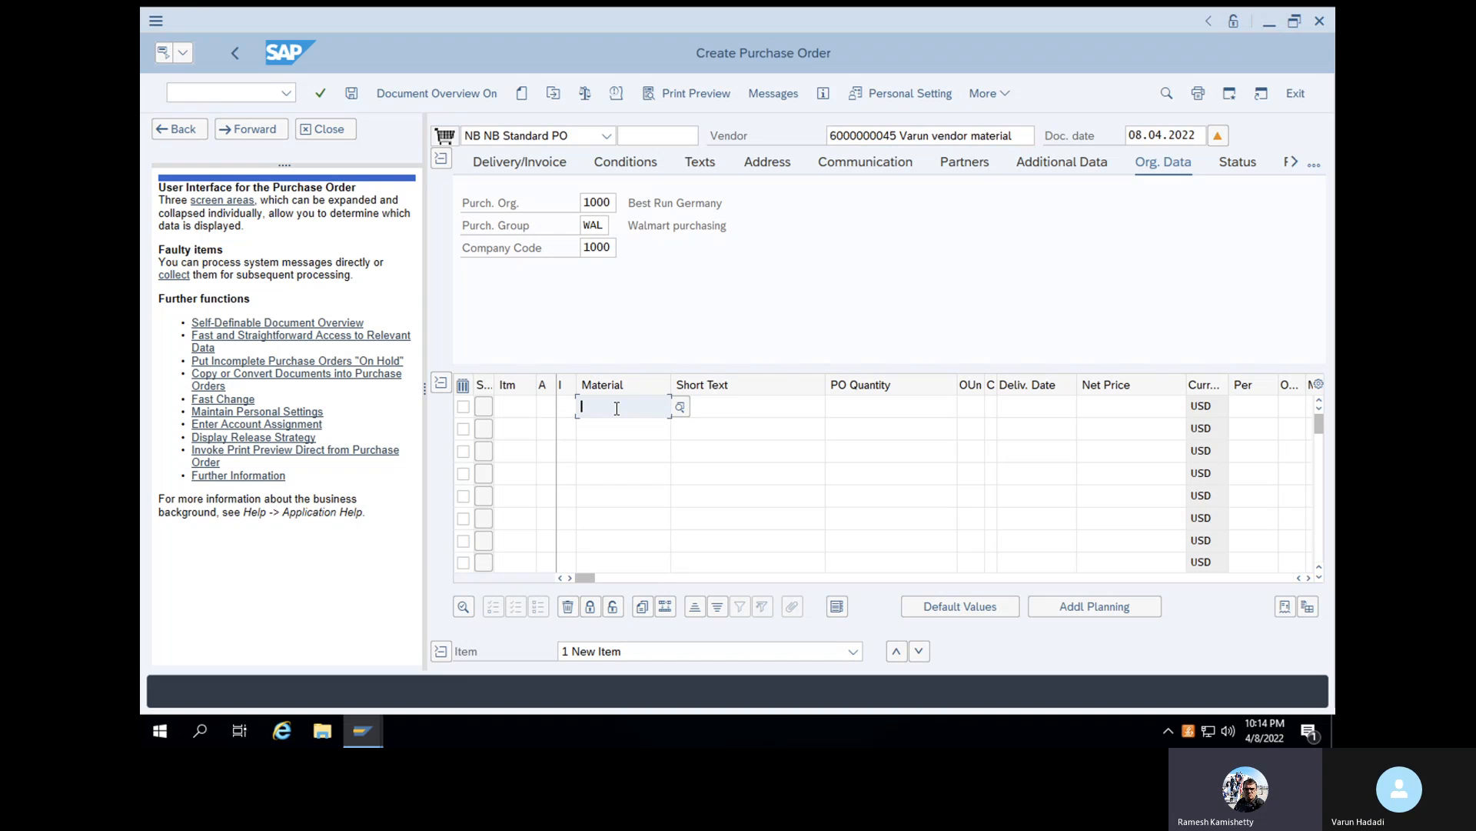
text(100-100)
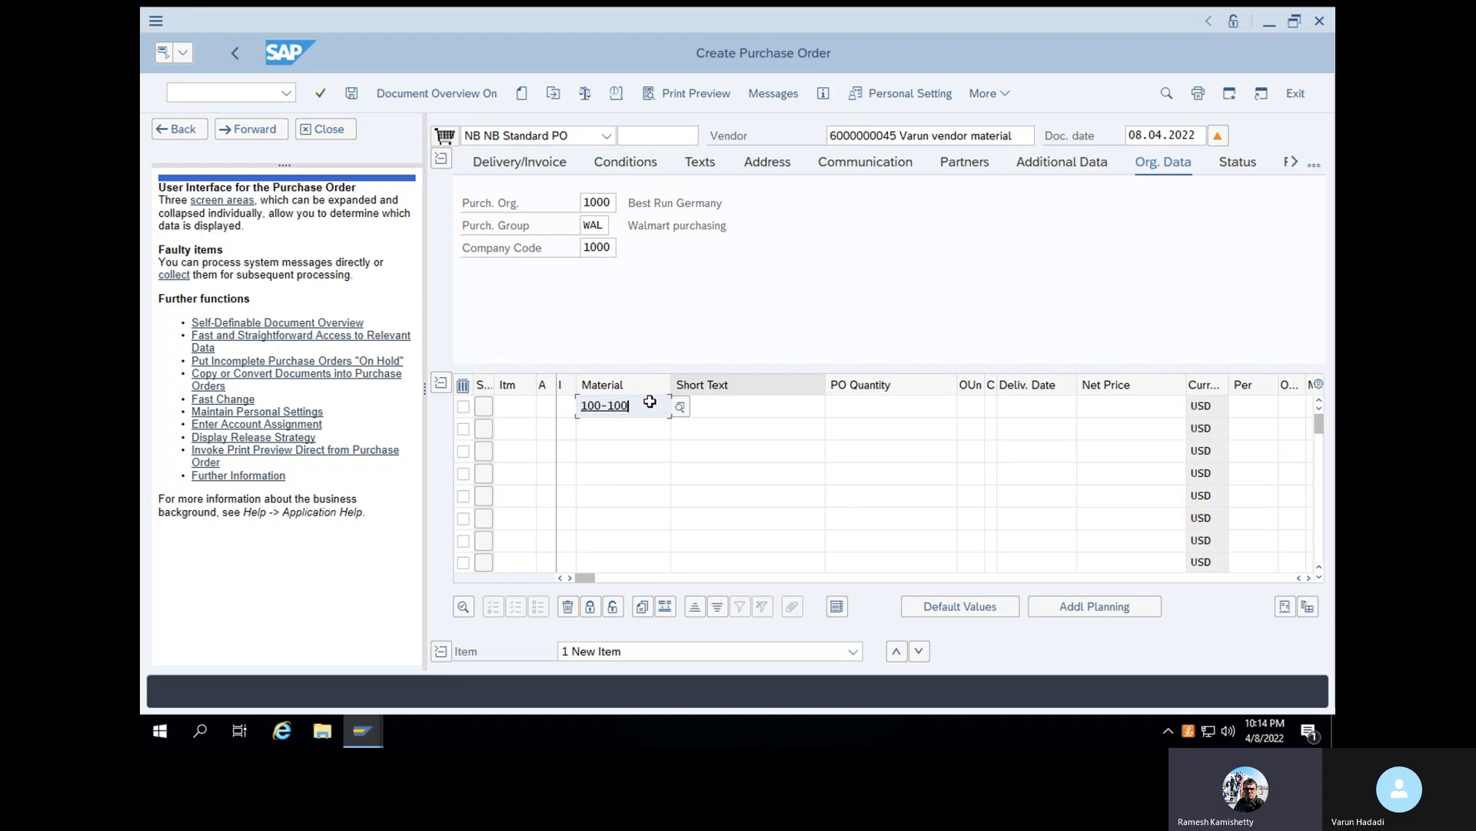
key(Return)
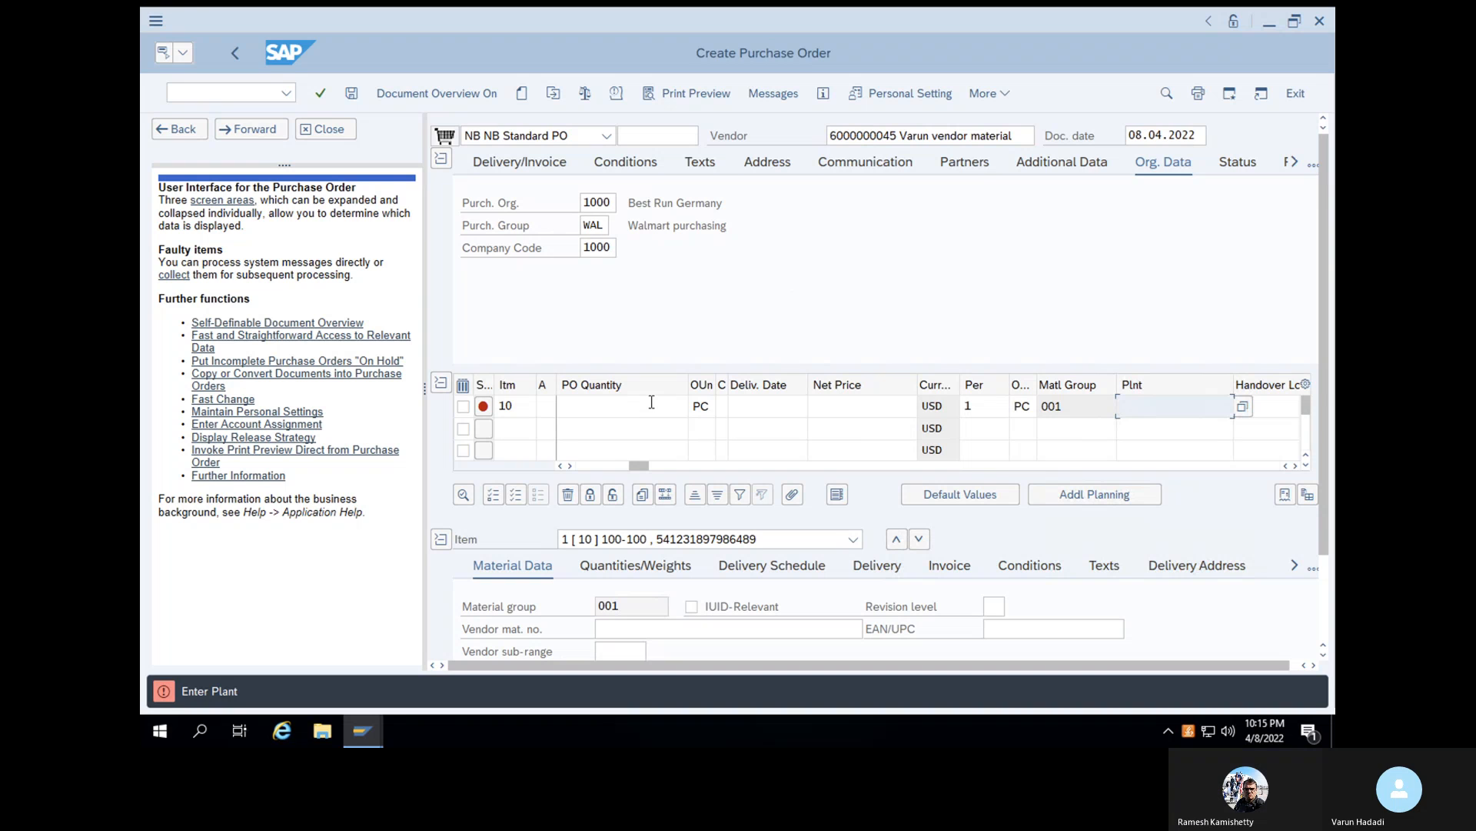
text(1000)
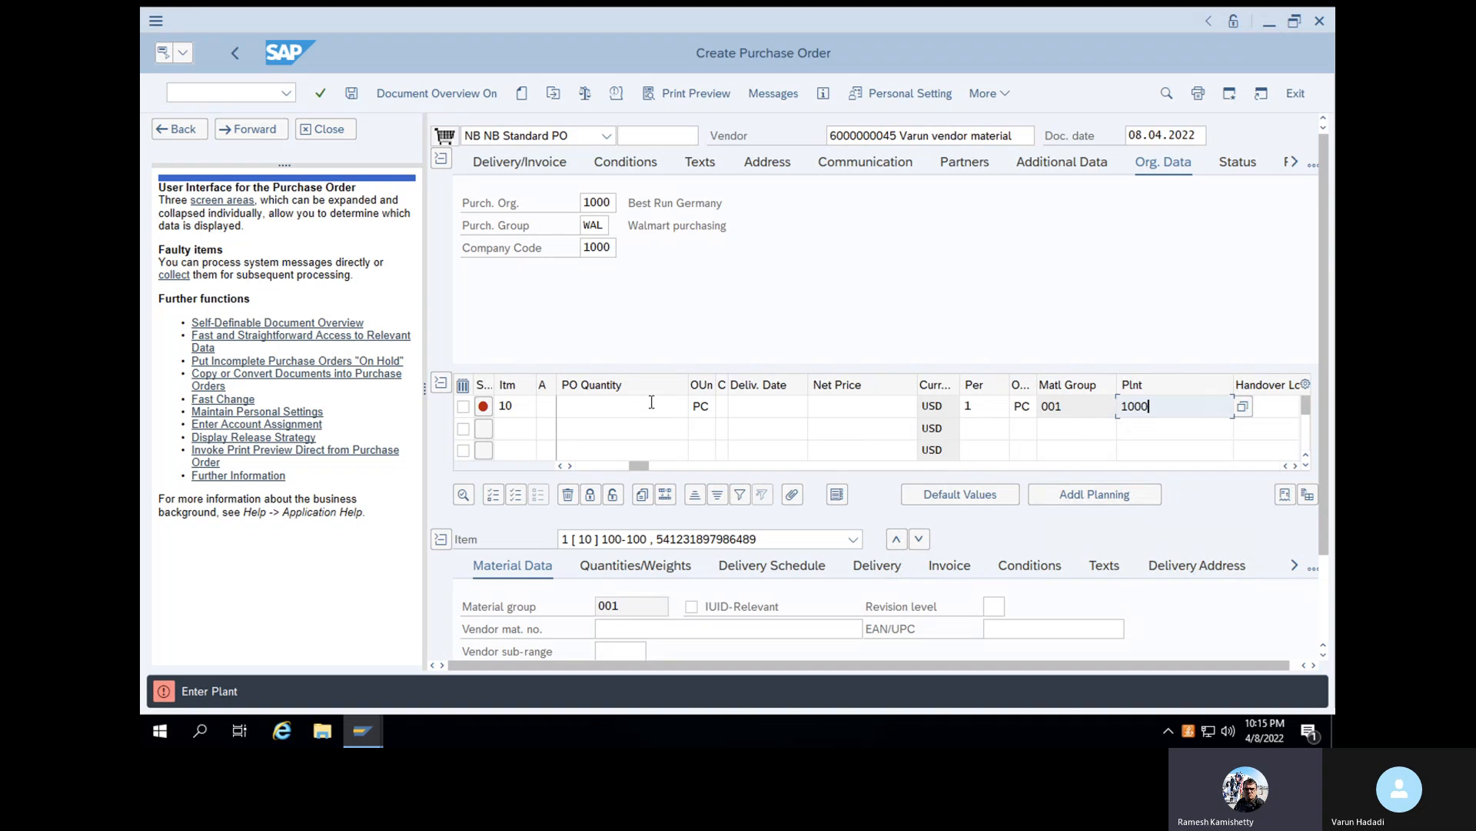
key(Return)
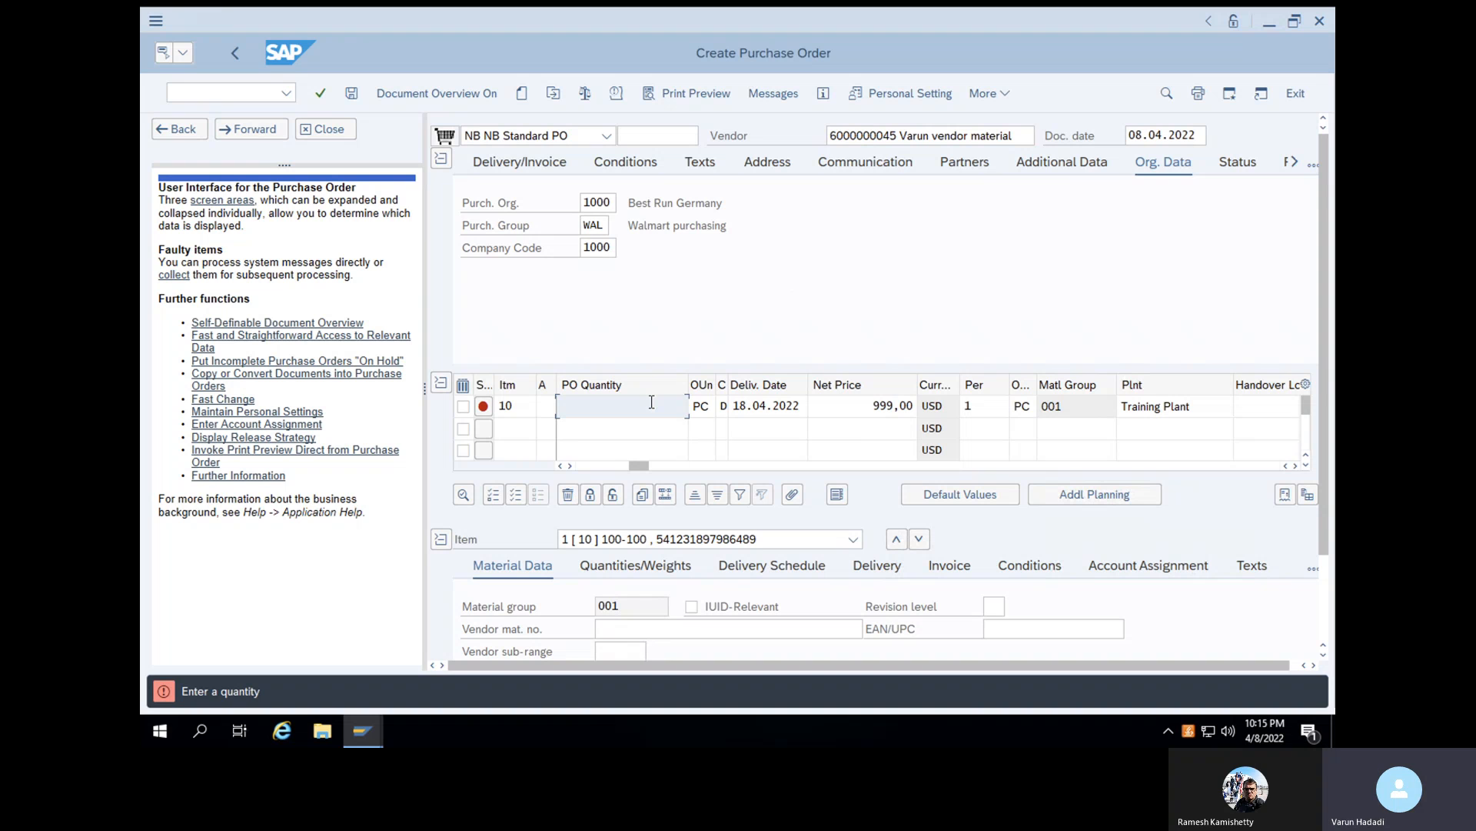
text(10)
key(Return)
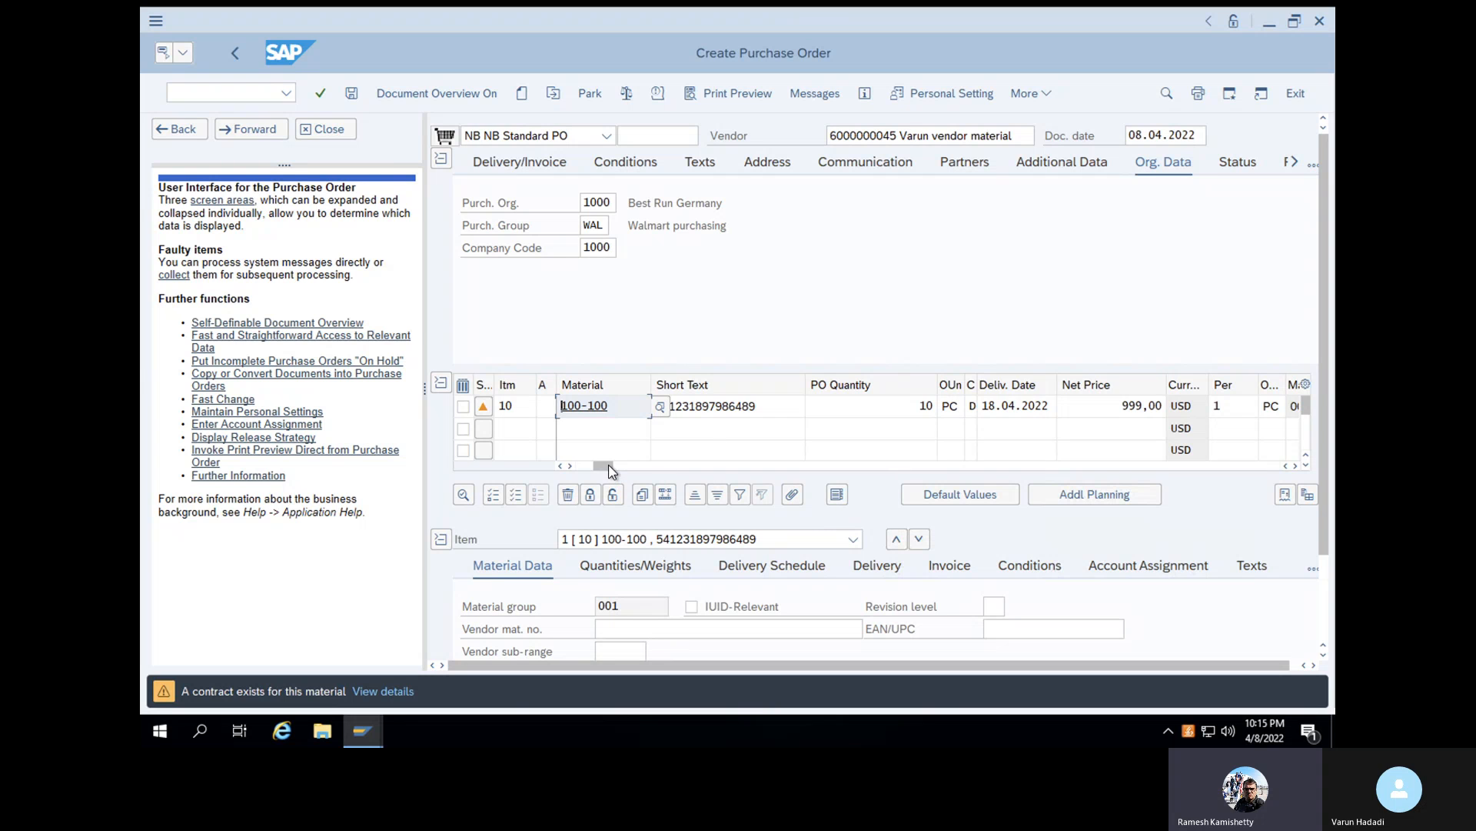
- Examine the remaining columns of item 10 in the item overview, including the outline agreement and RFQ references
drag(608, 466, 709, 464)
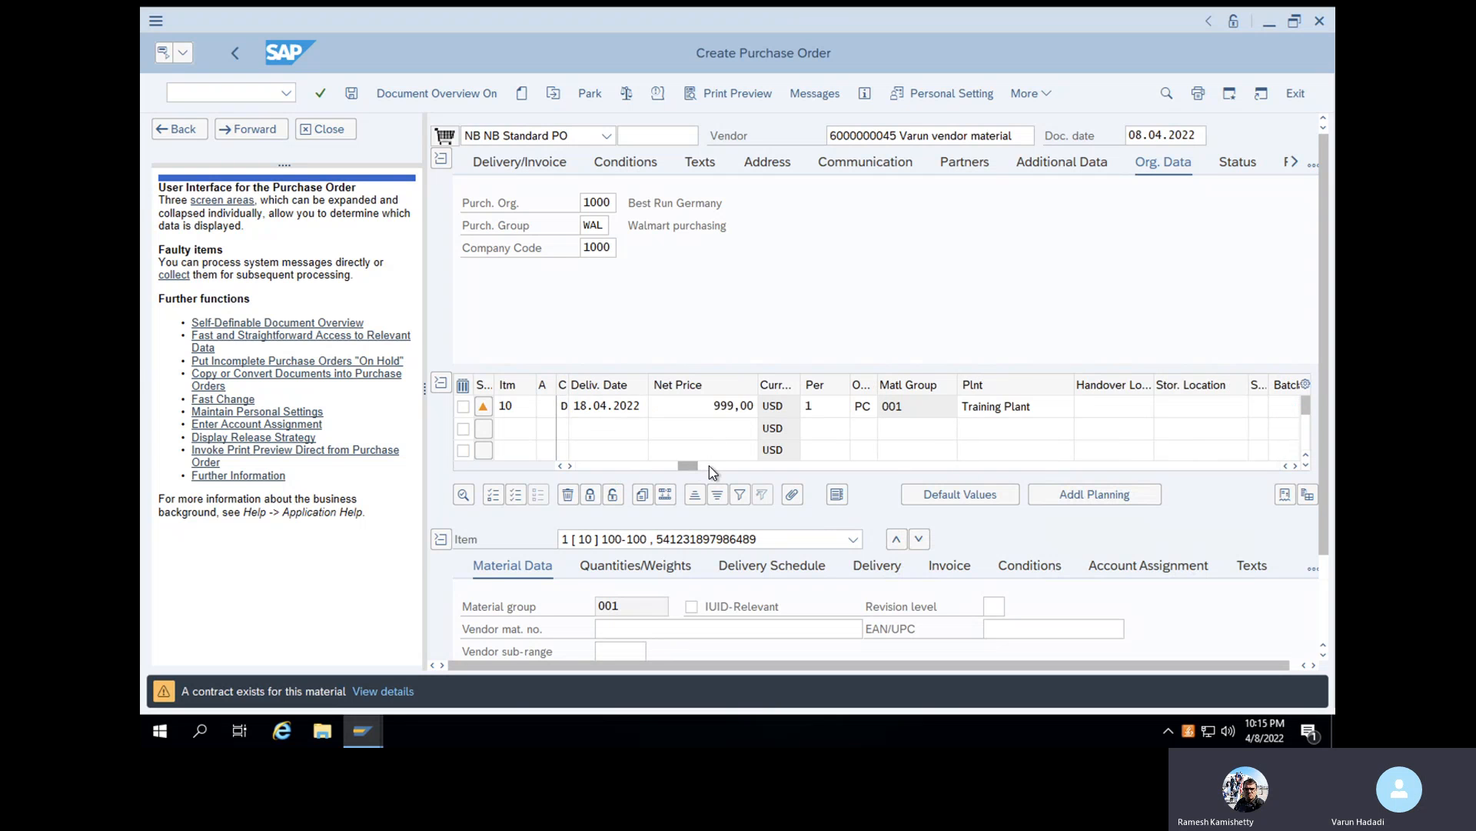
click(778, 466)
drag(775, 464, 875, 467)
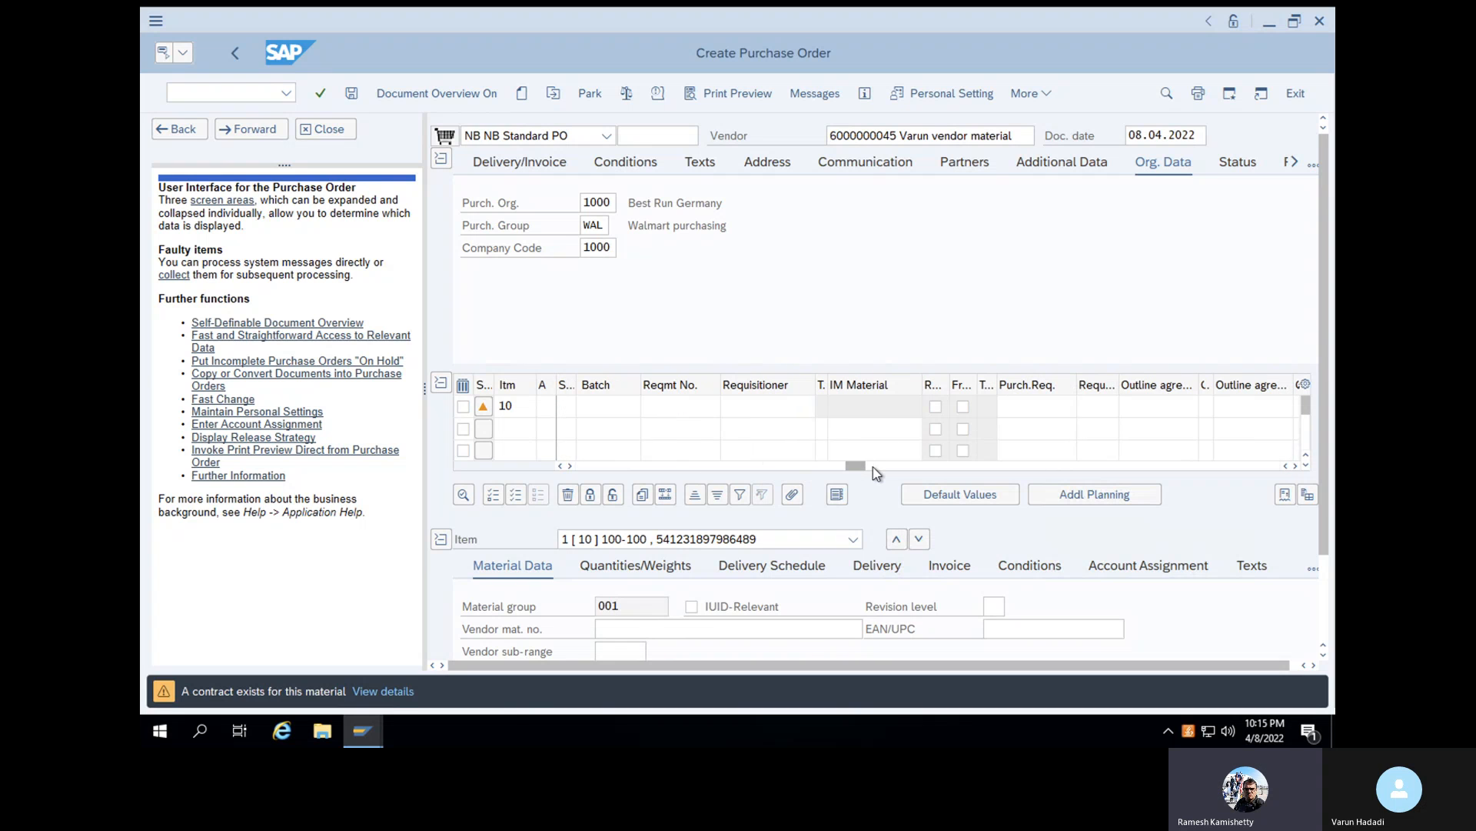
click(976, 467)
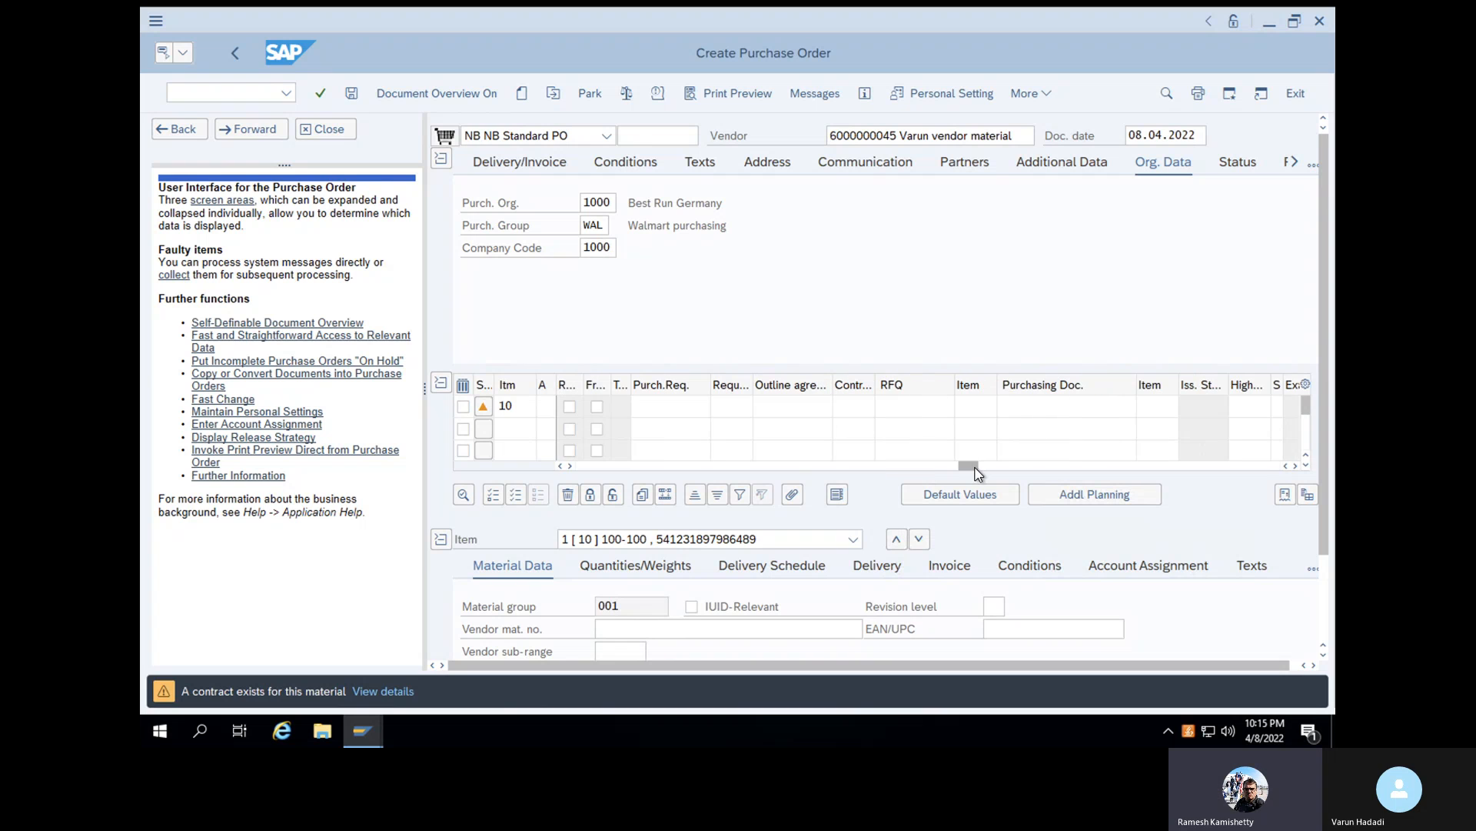
click(1100, 468)
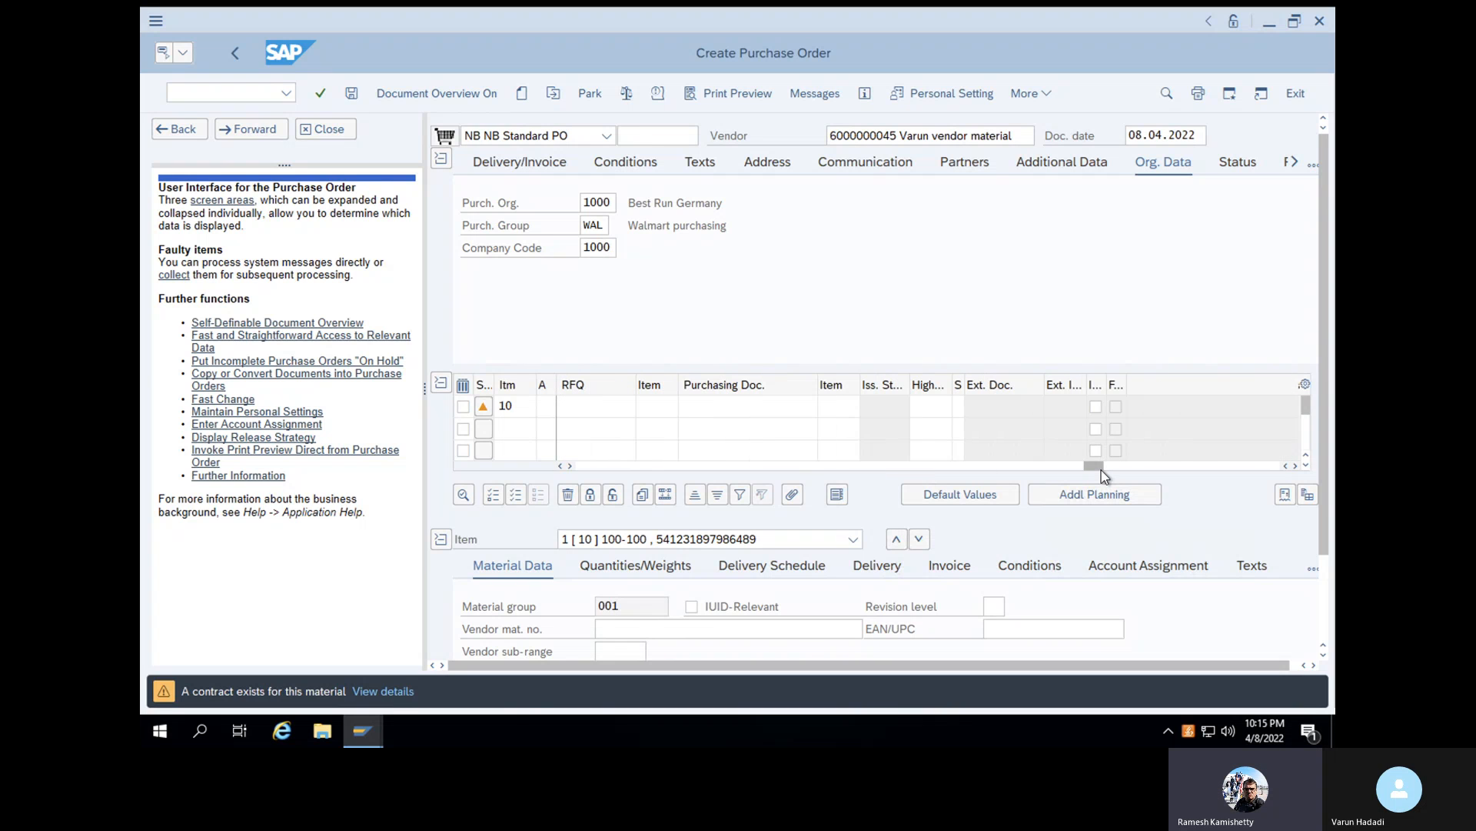
click(933, 467)
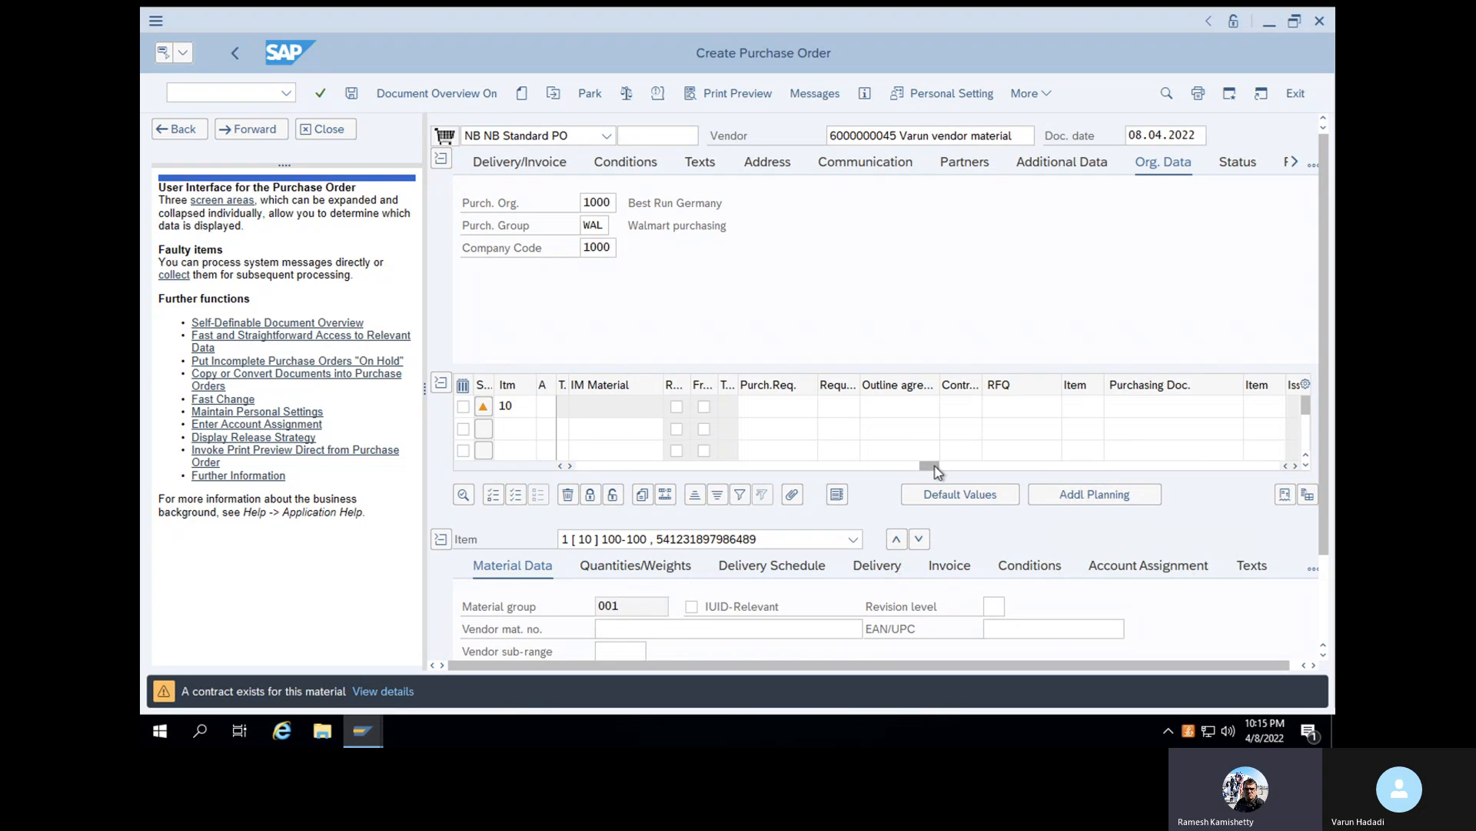
drag(935, 467, 675, 465)
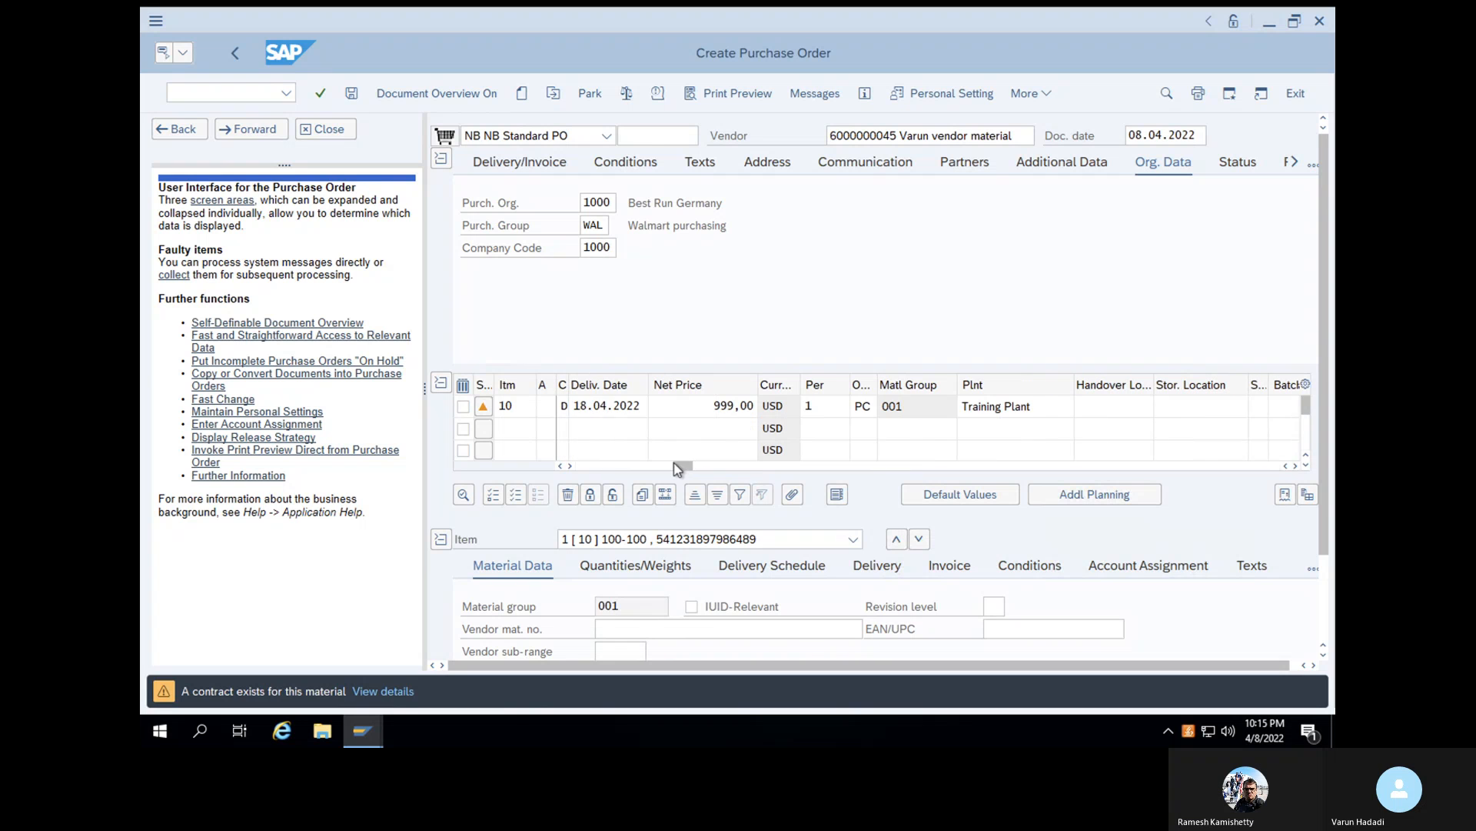
click(616, 466)
drag(619, 471, 569, 473)
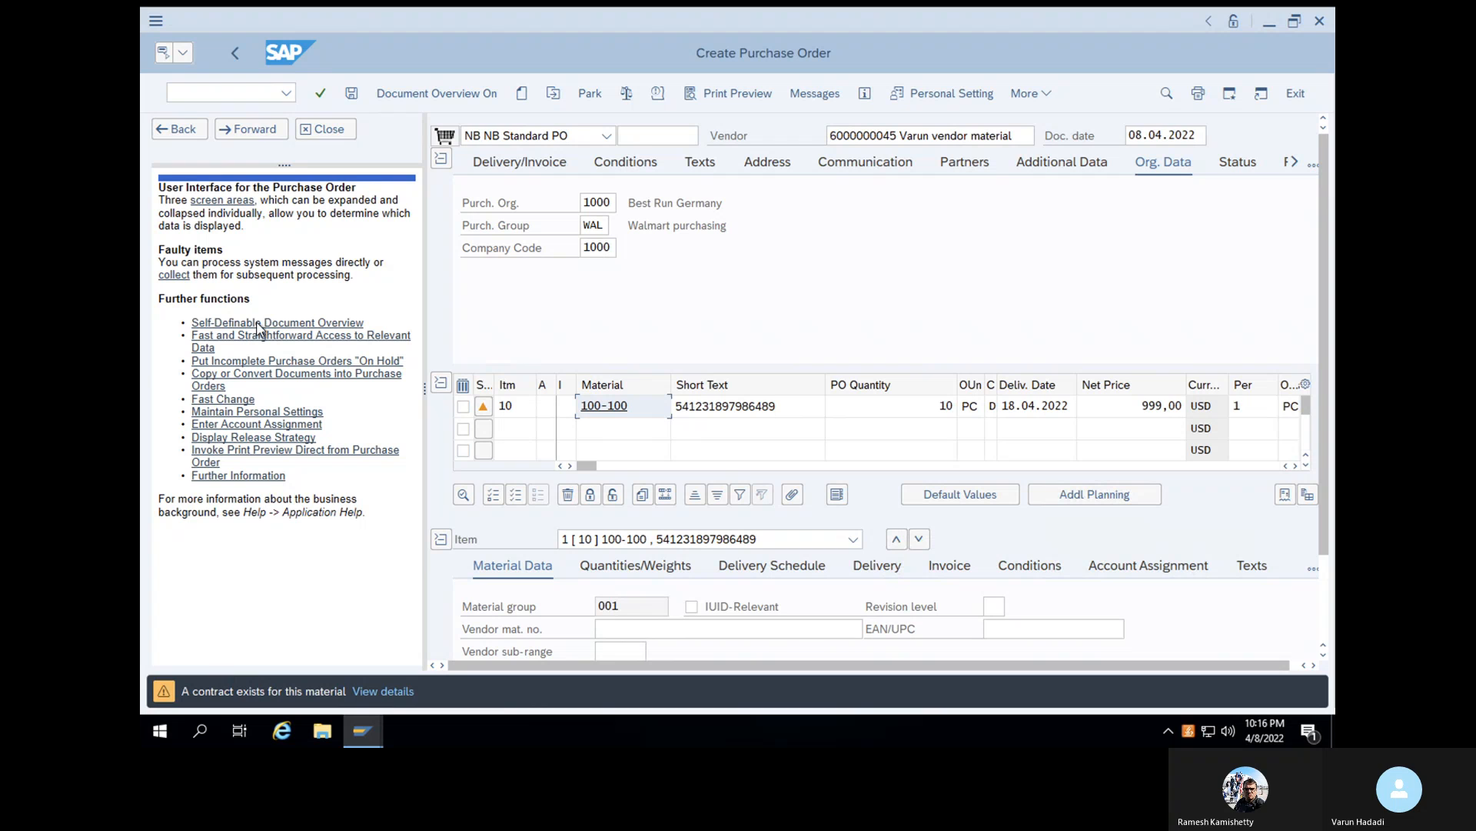
- Run the check on the purchase order, review the system messages and close their list
click(320, 94)
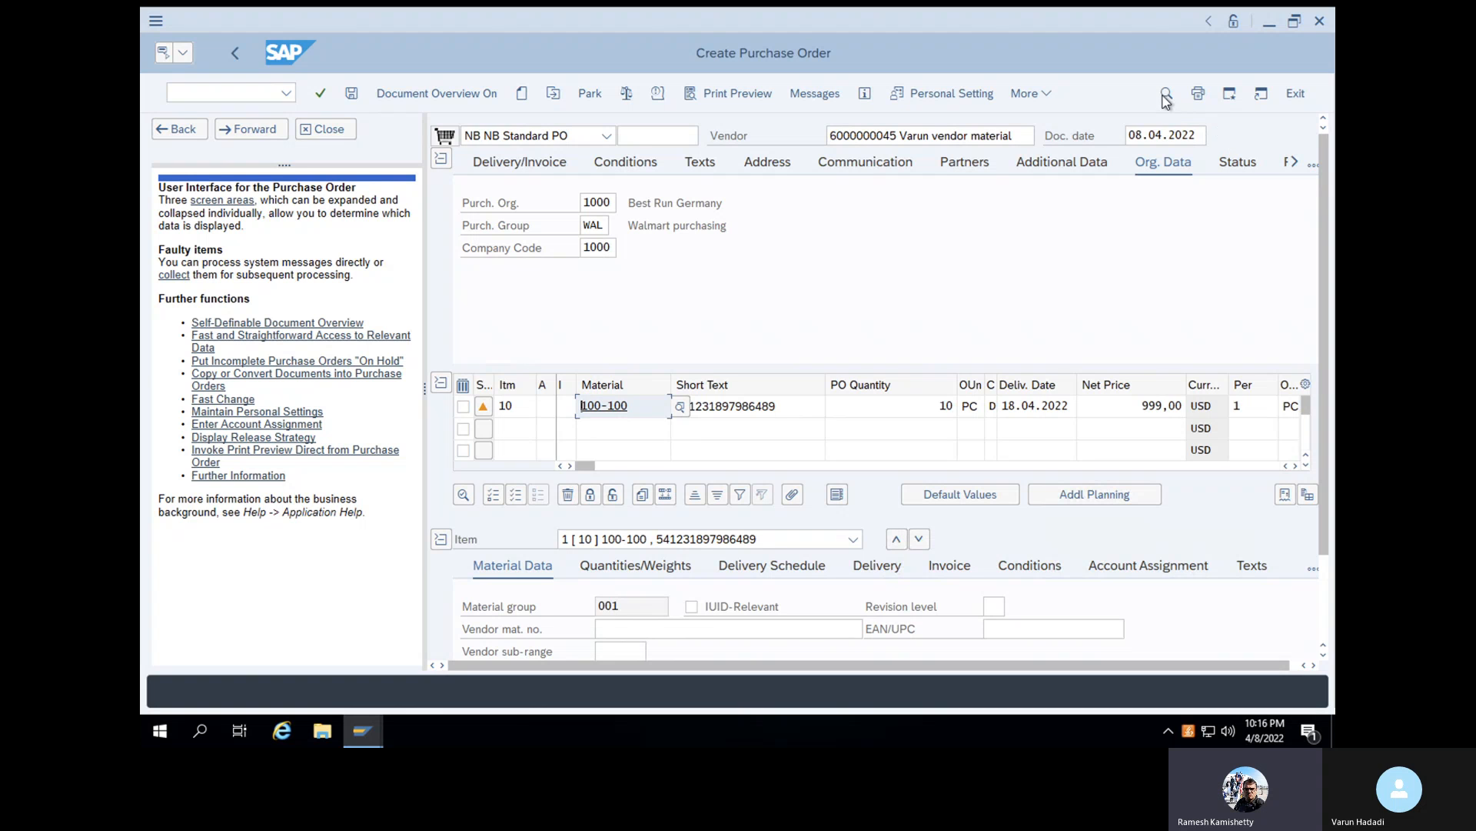
click(626, 95)
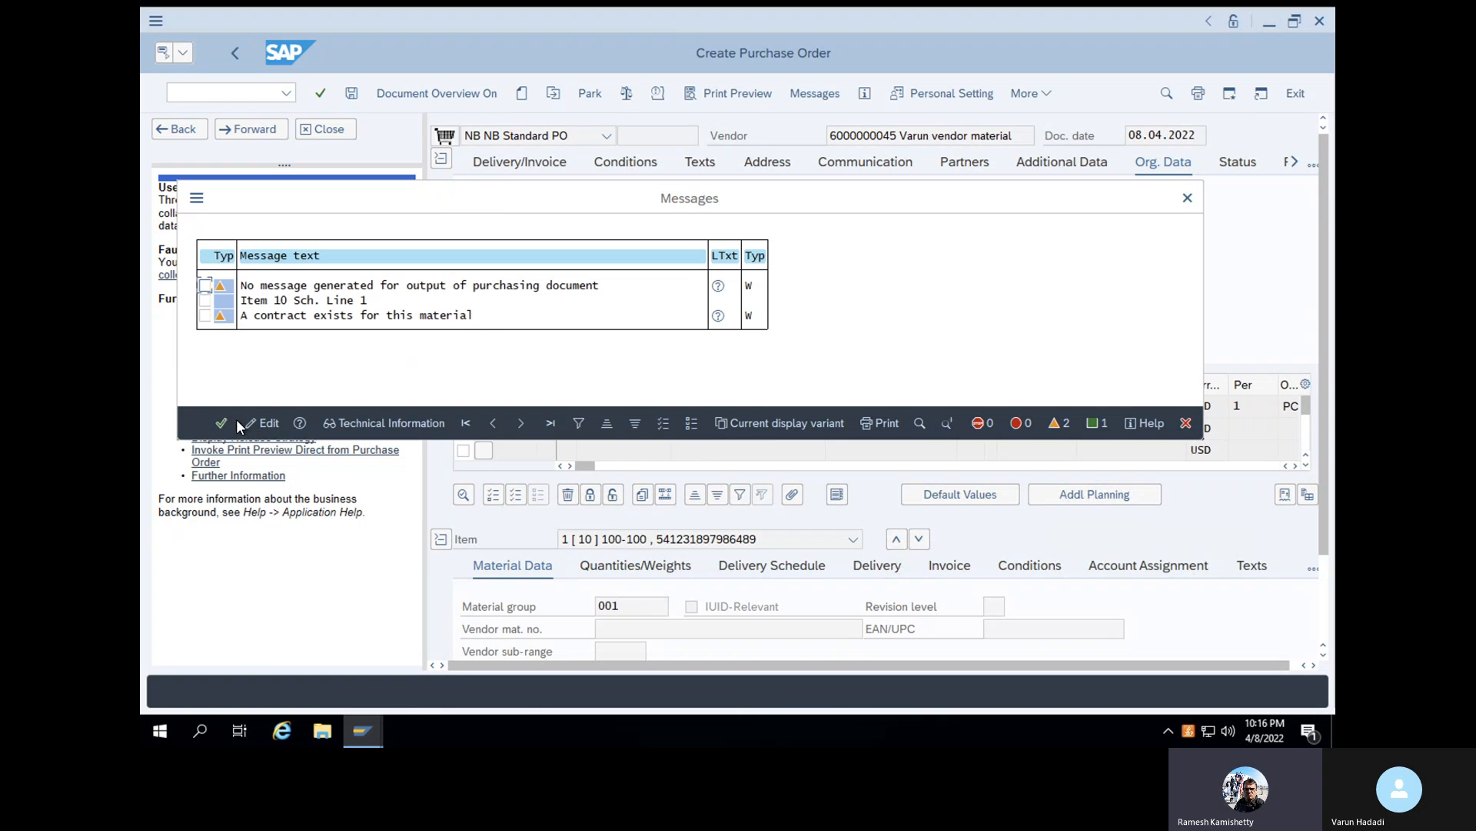
click(219, 424)
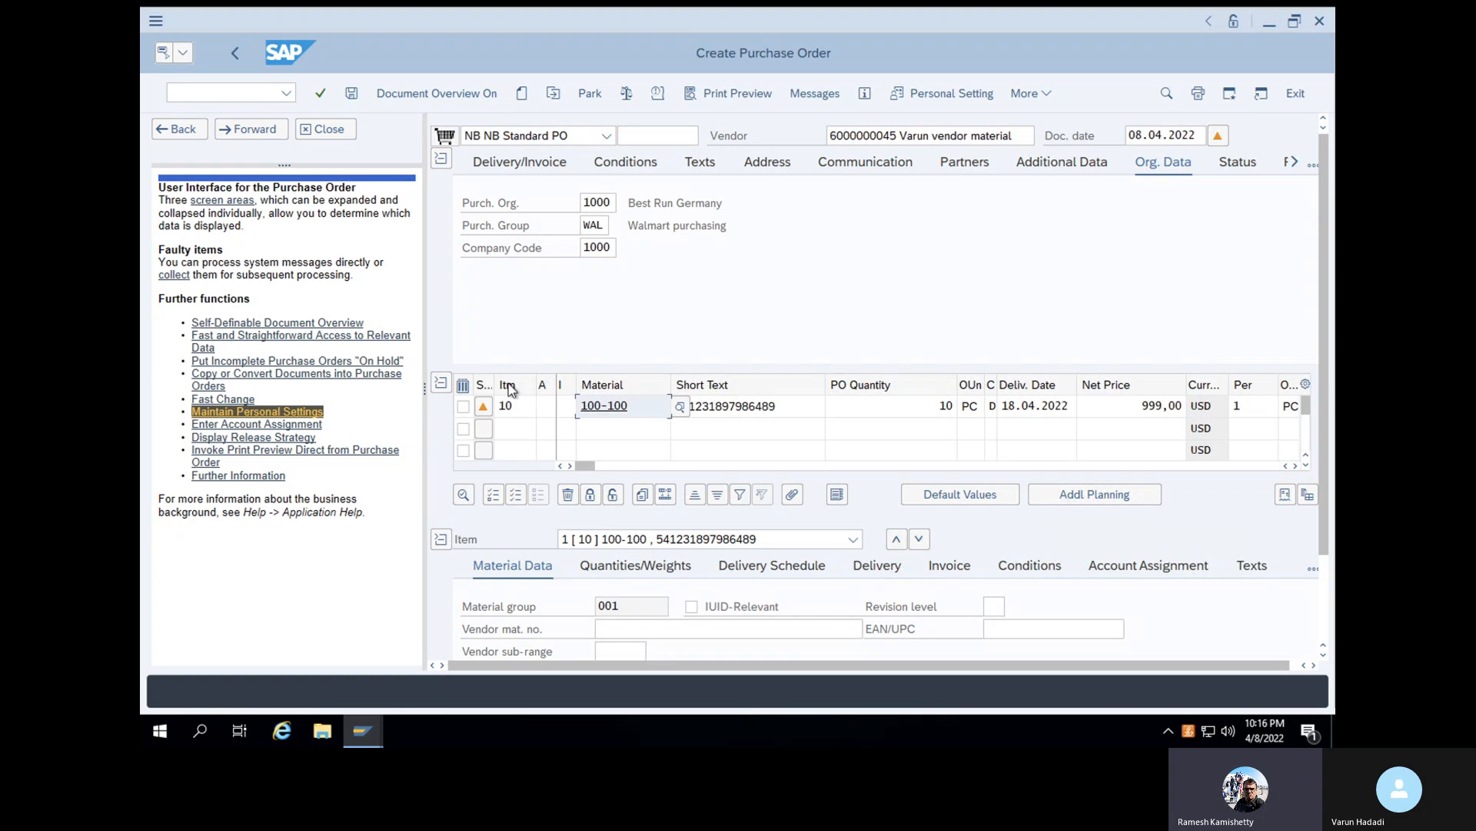
- Replace the purchase order's vendor with the DHL express account and confirm the entry
drag(1013, 136, 821, 130)
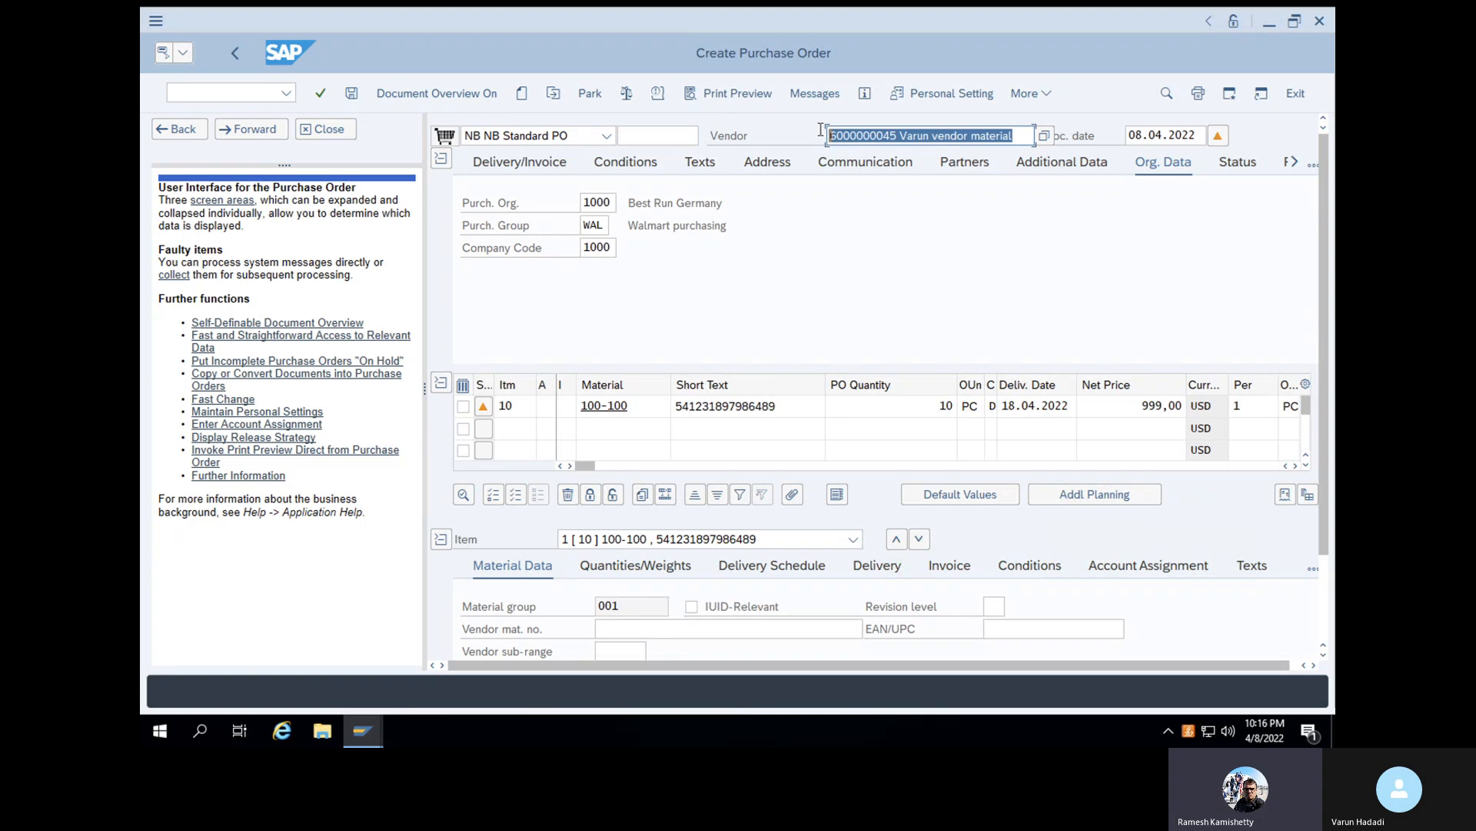
key(BackSpace)
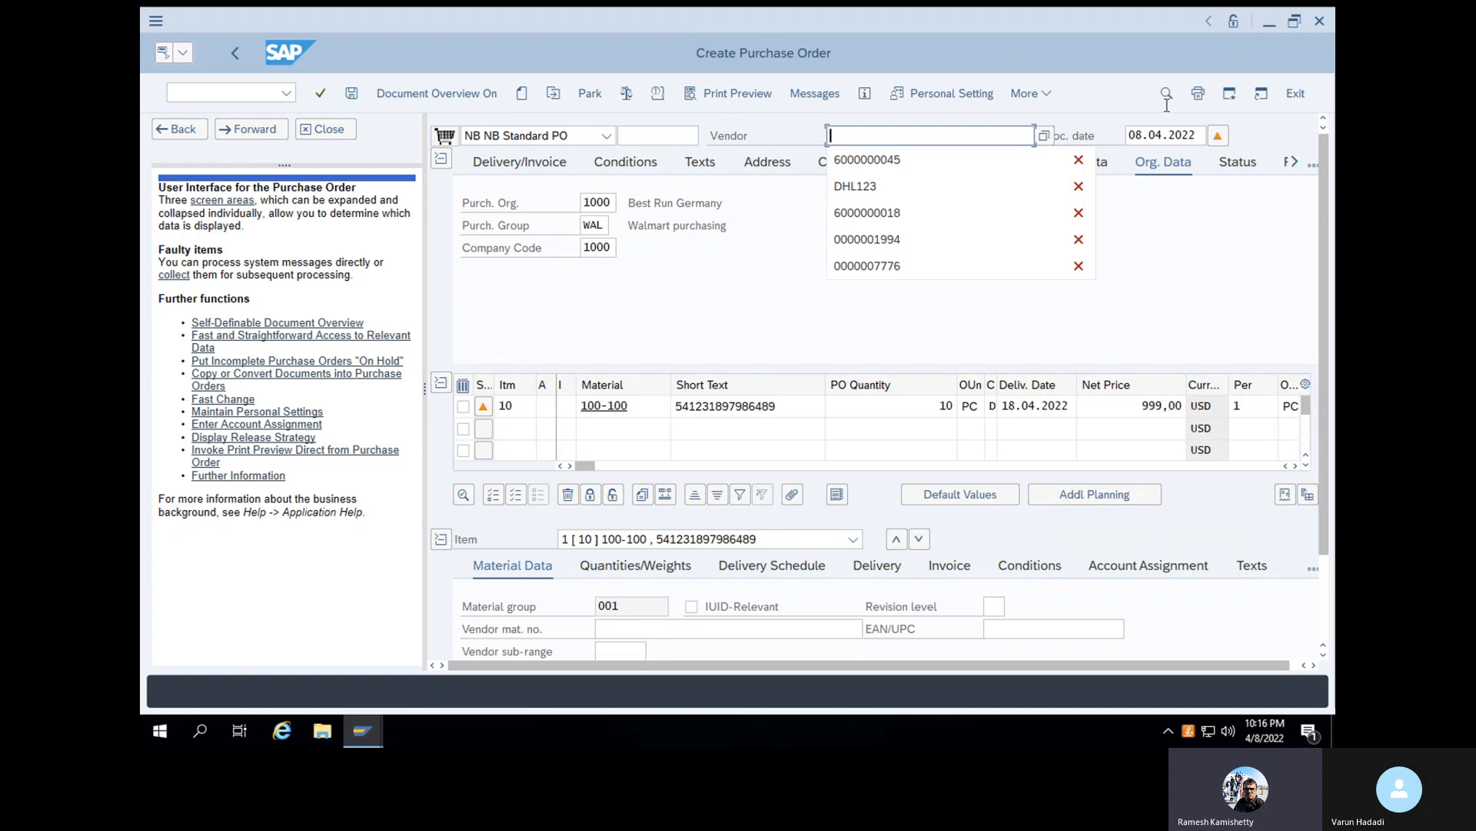
click(1048, 141)
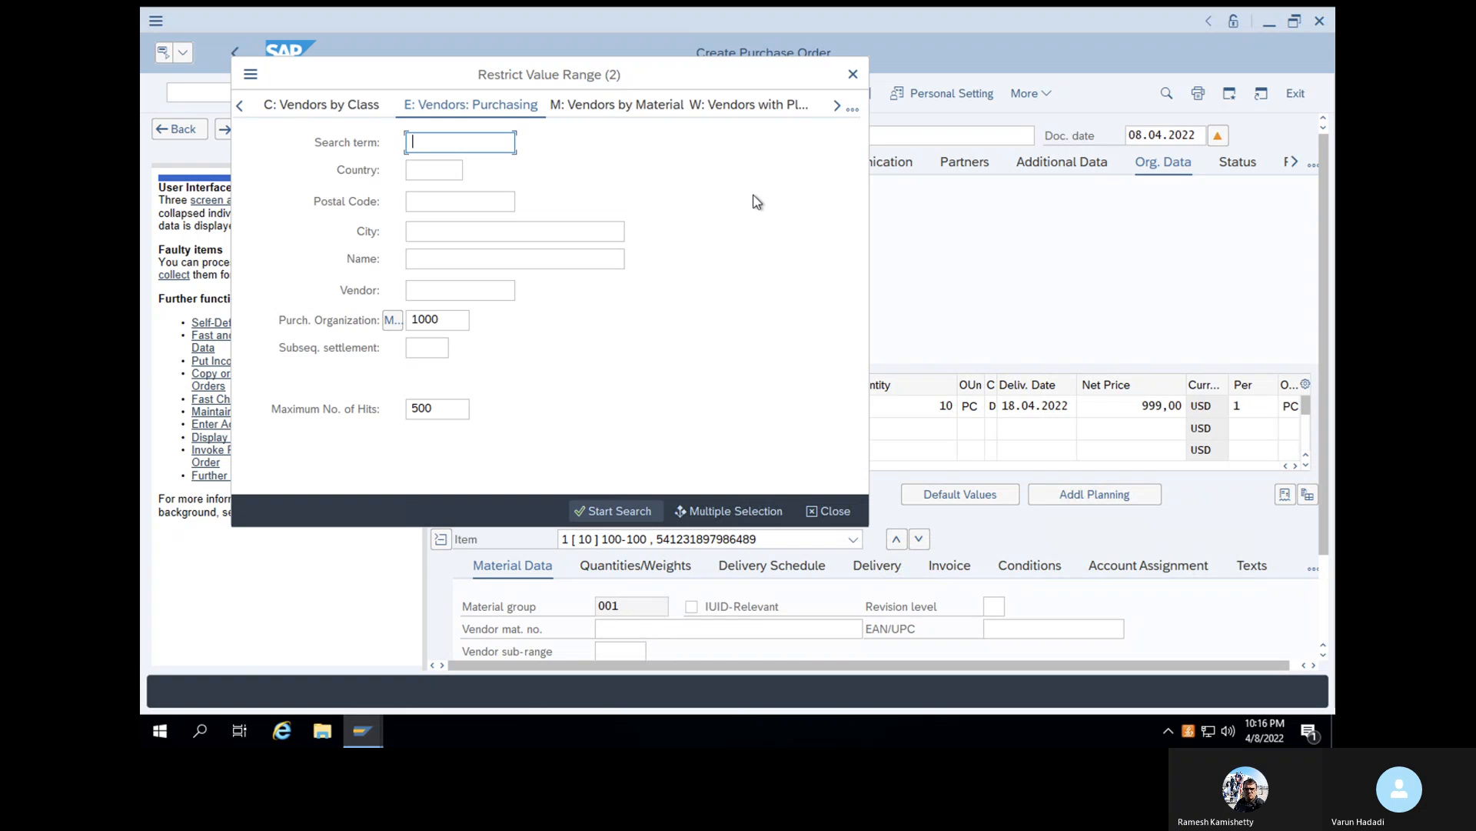
click(854, 75)
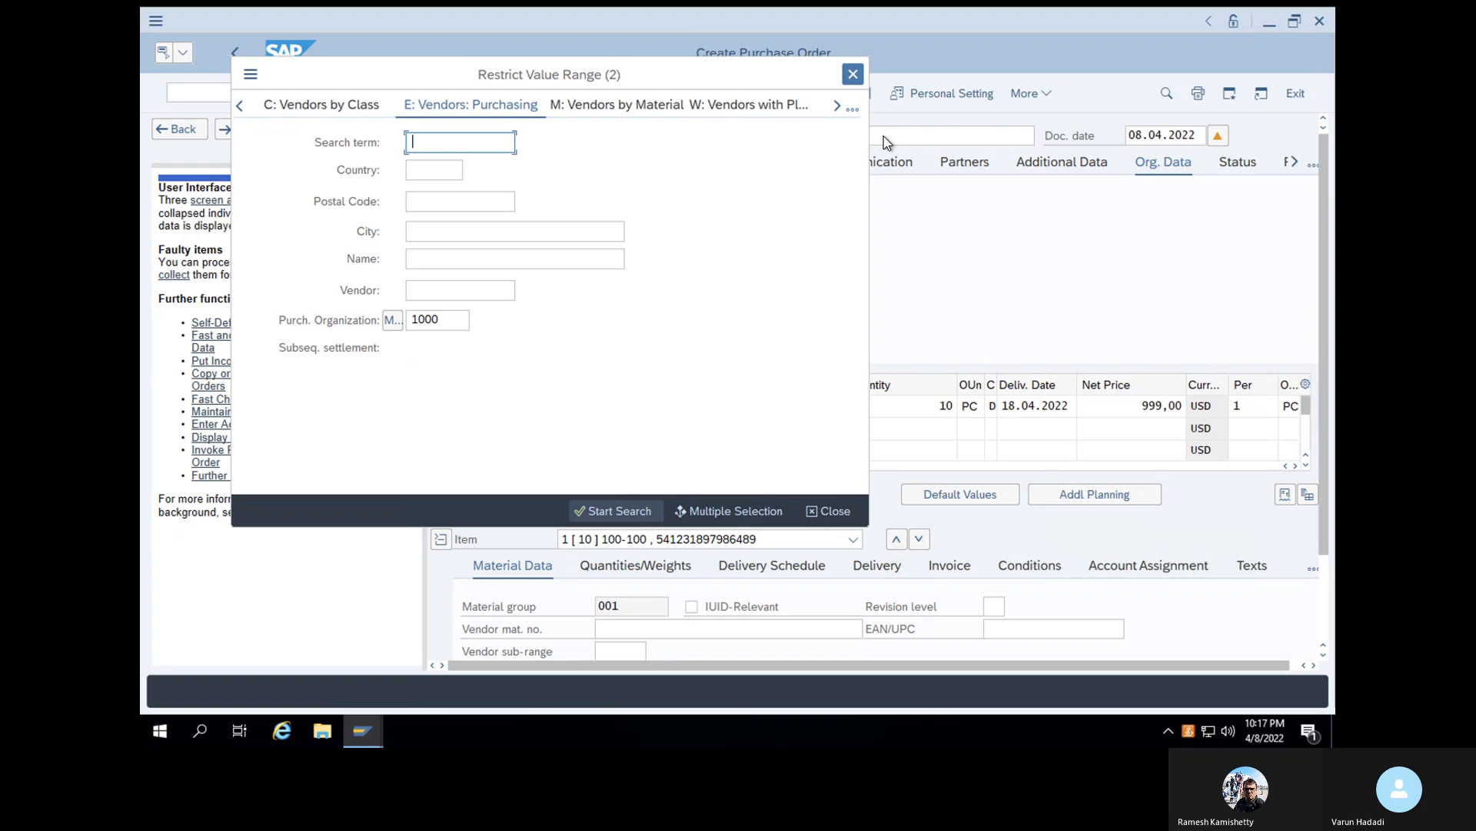
text(DHL1)
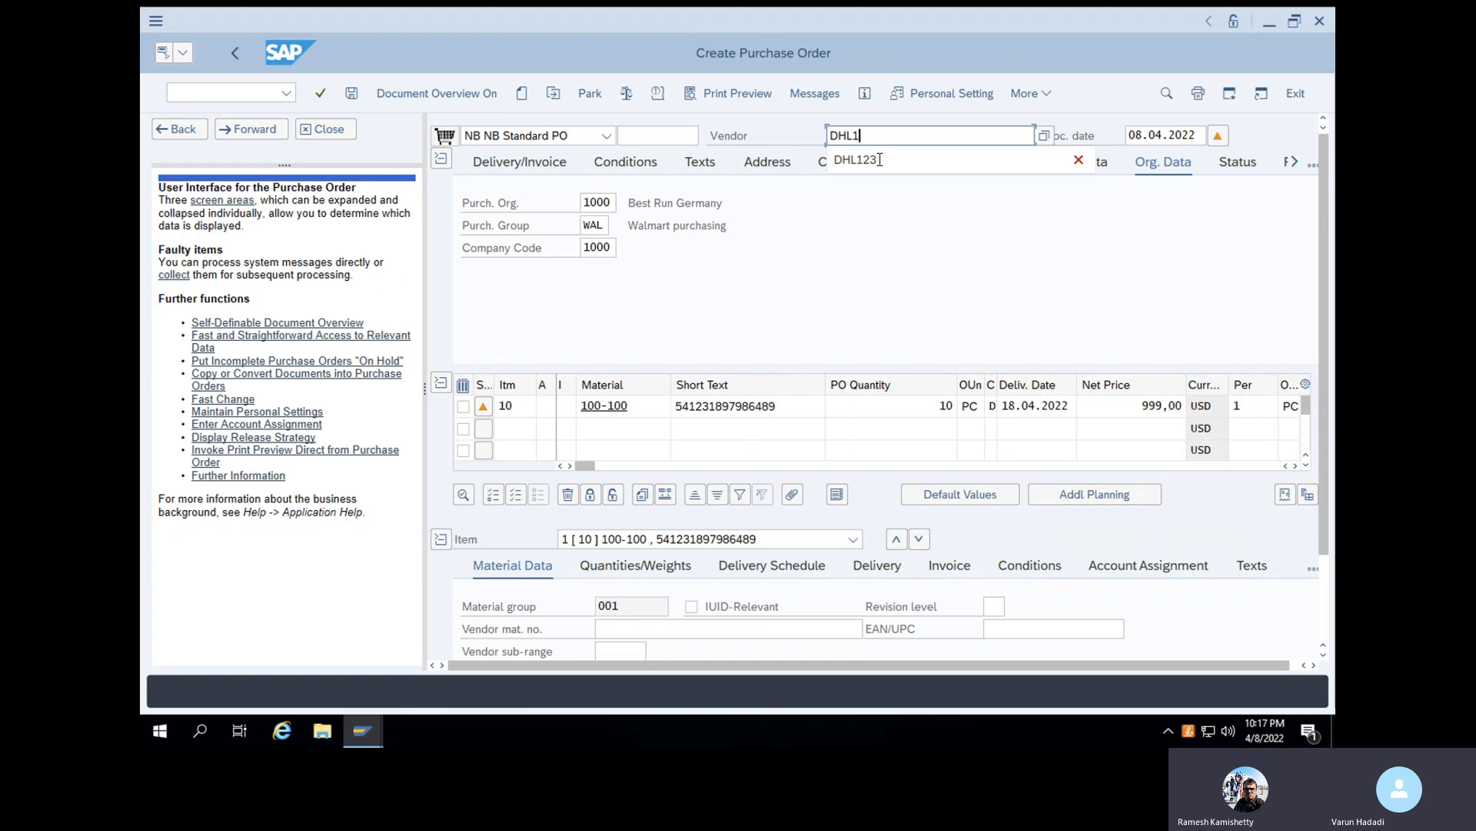
click(875, 163)
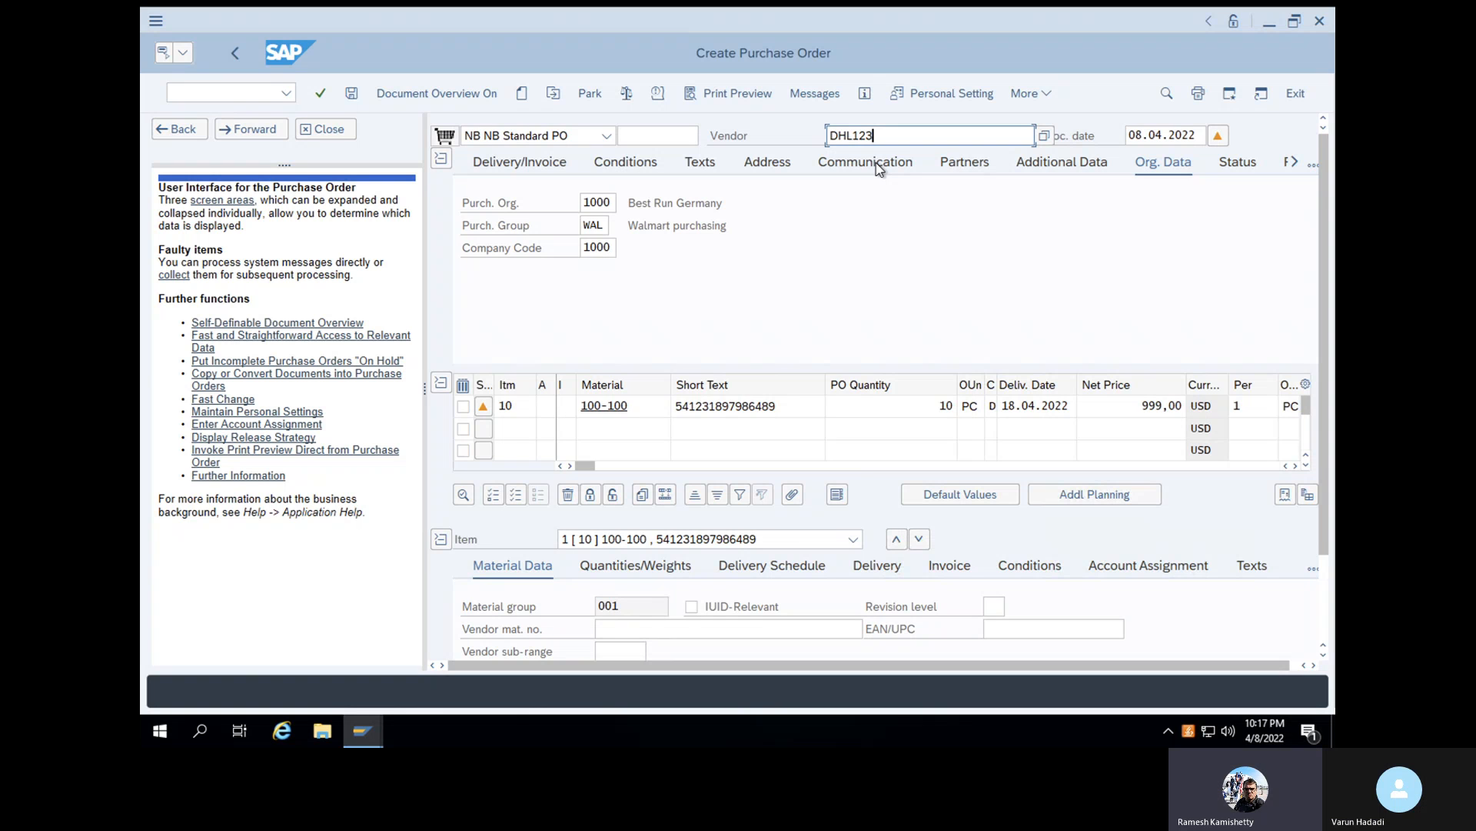
key(Return)
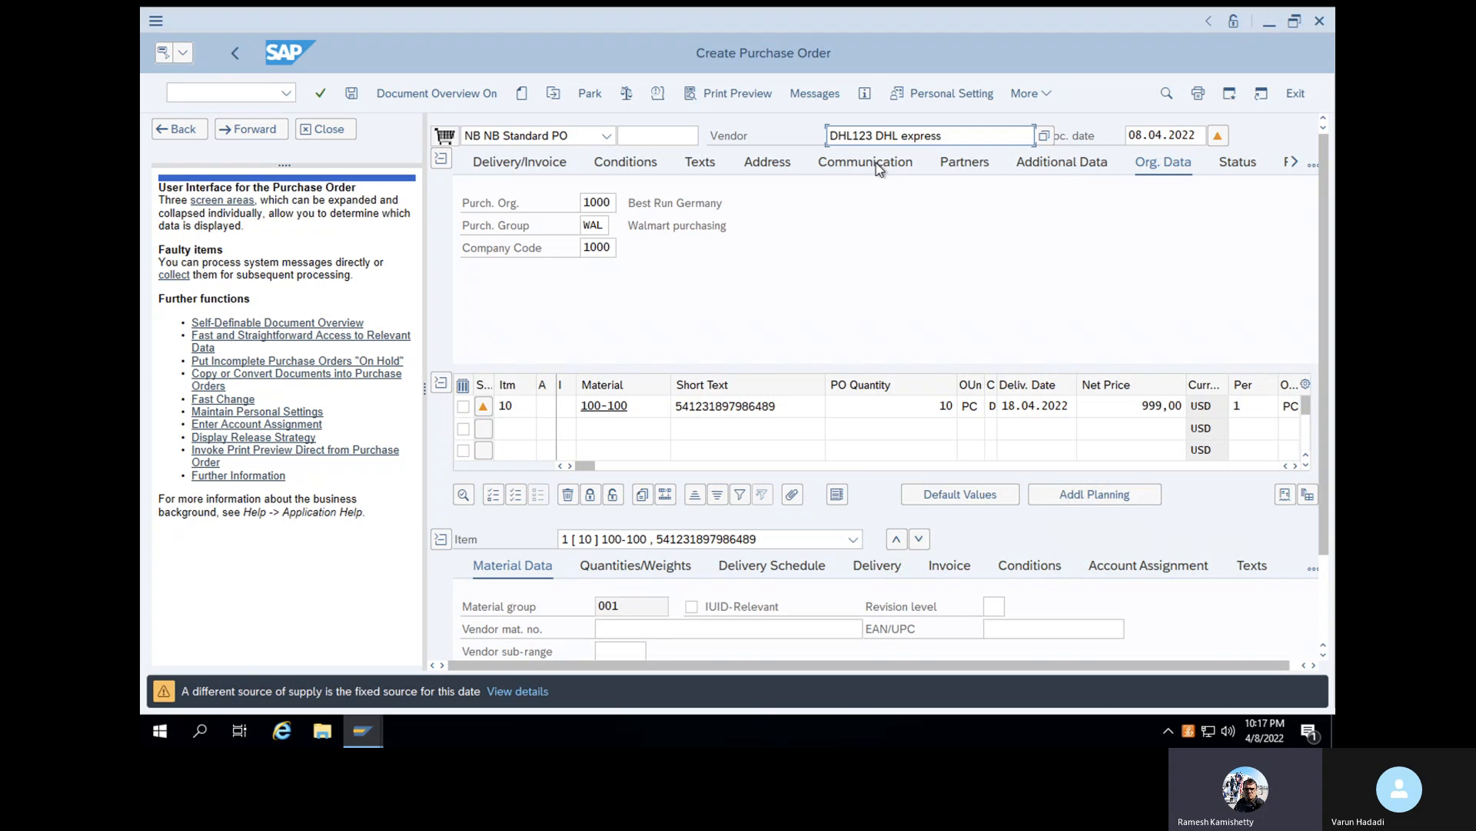
- Acknowledge the source of supply warning and save the purchase order despite the system messages
click(182, 688)
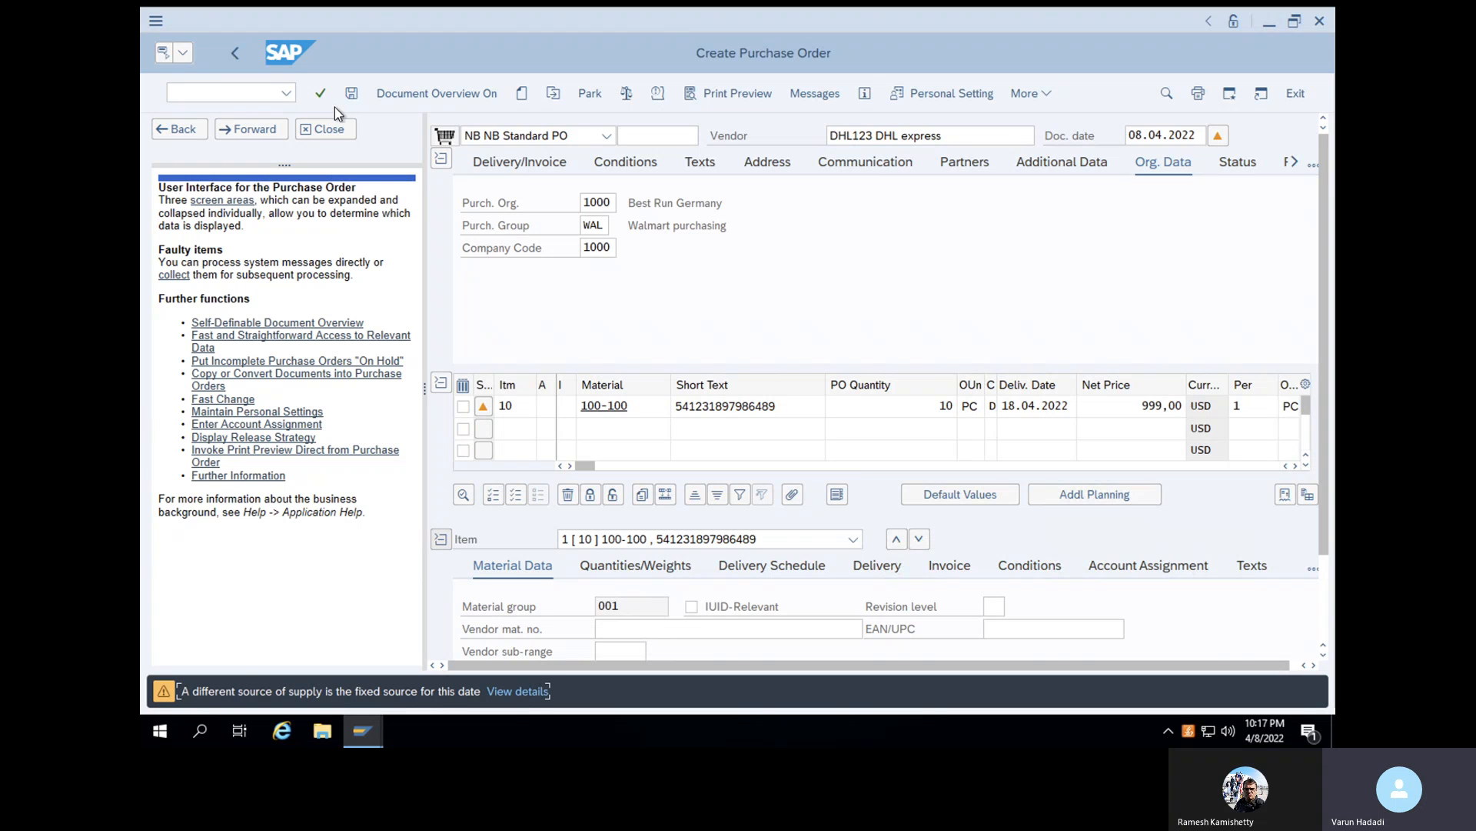
click(353, 90)
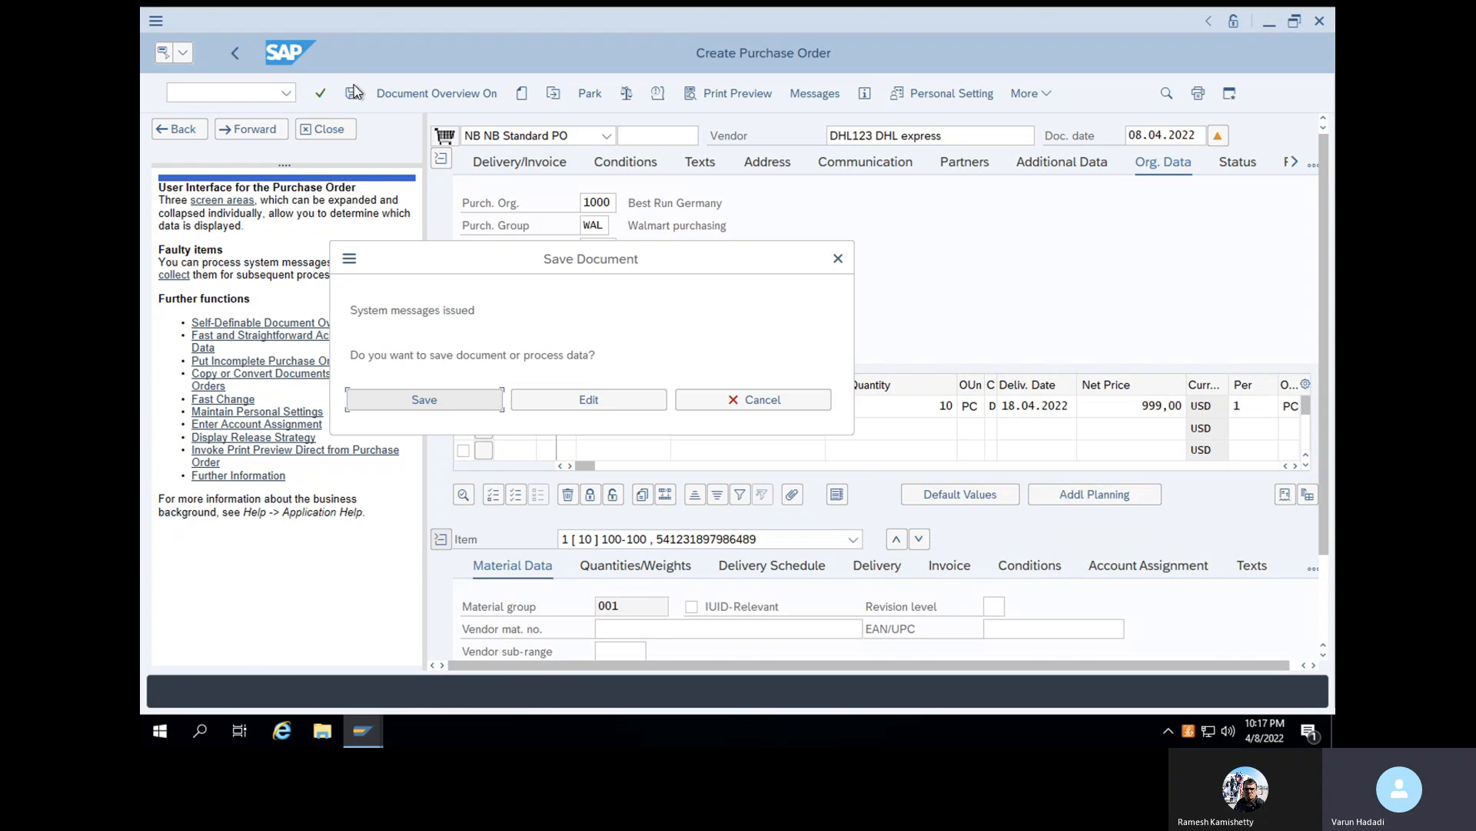
click(449, 393)
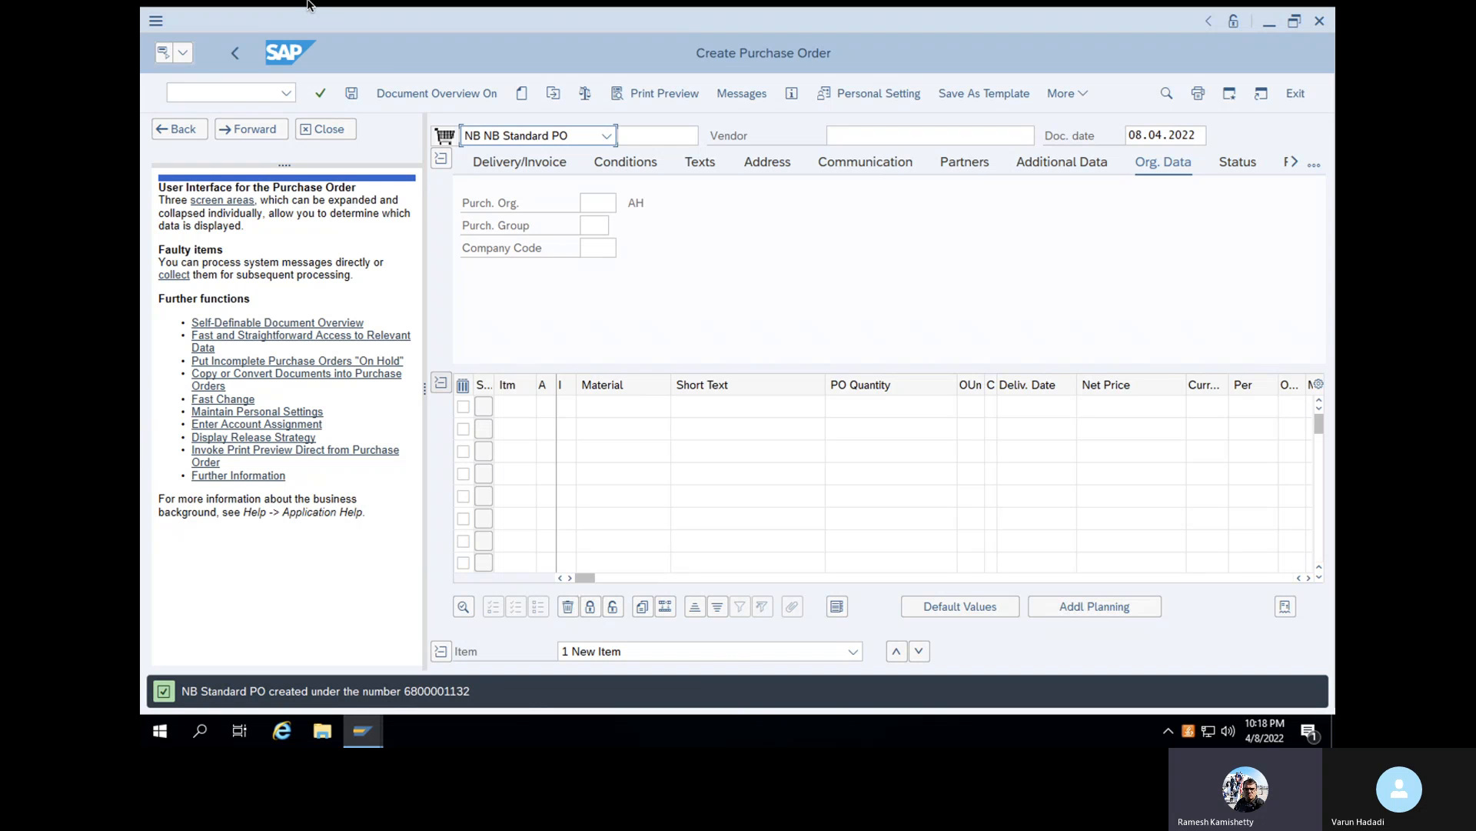
- Leave the purchase order transaction with /n and start transaction ME51N to create a purchase requisition
click(235, 93)
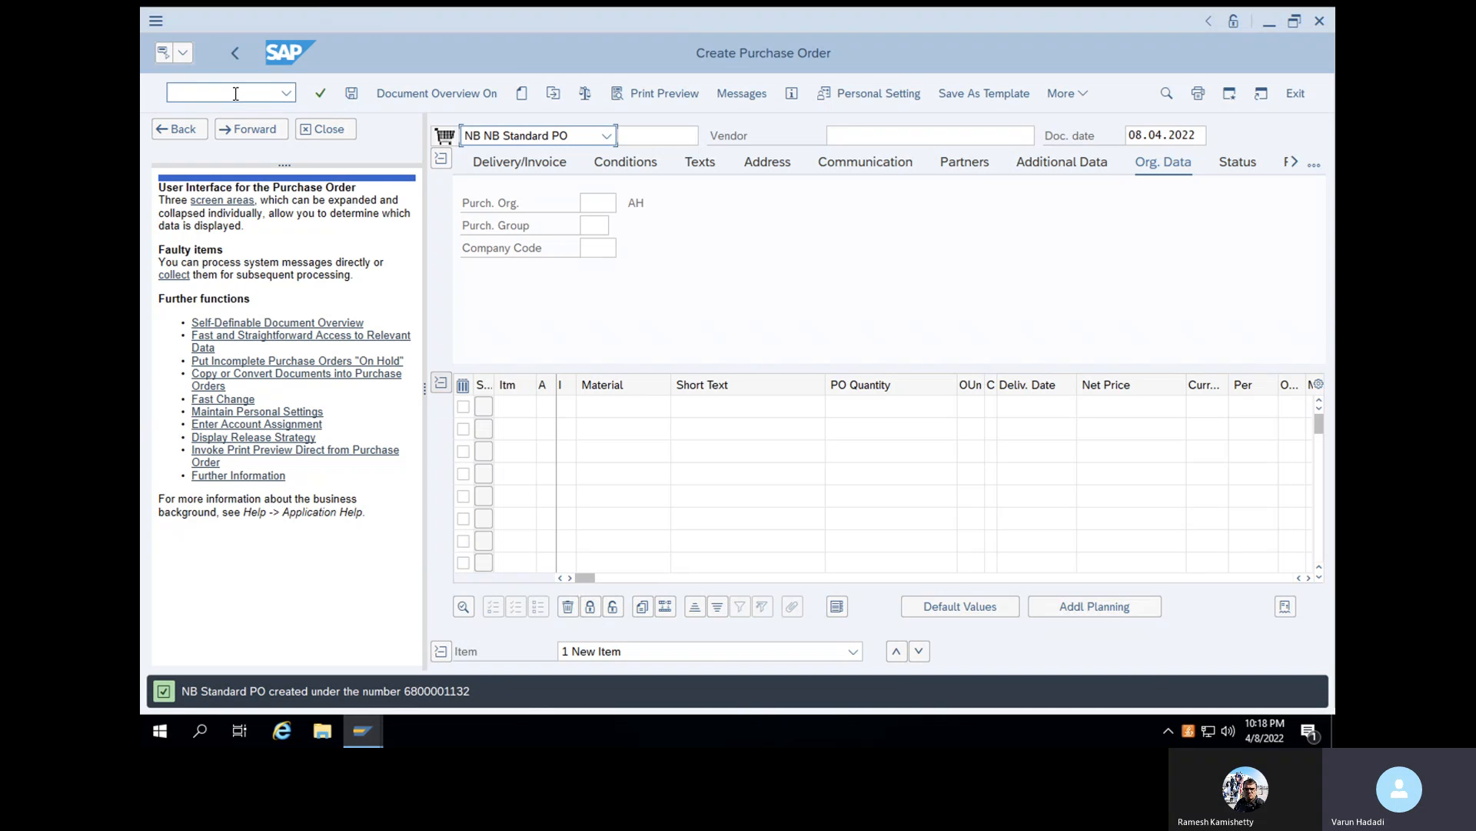
text(/n)
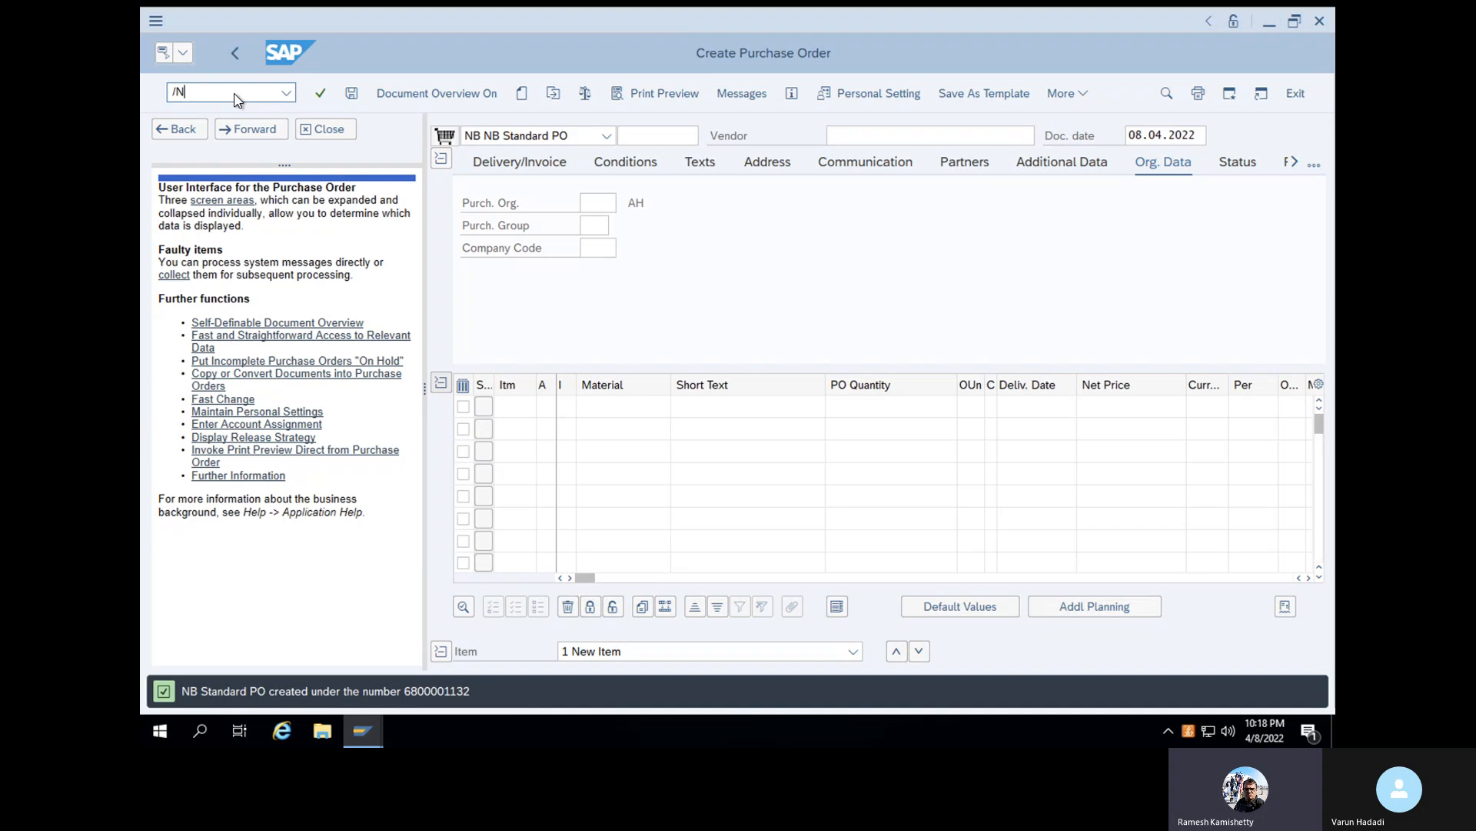
key(Return)
text(M)
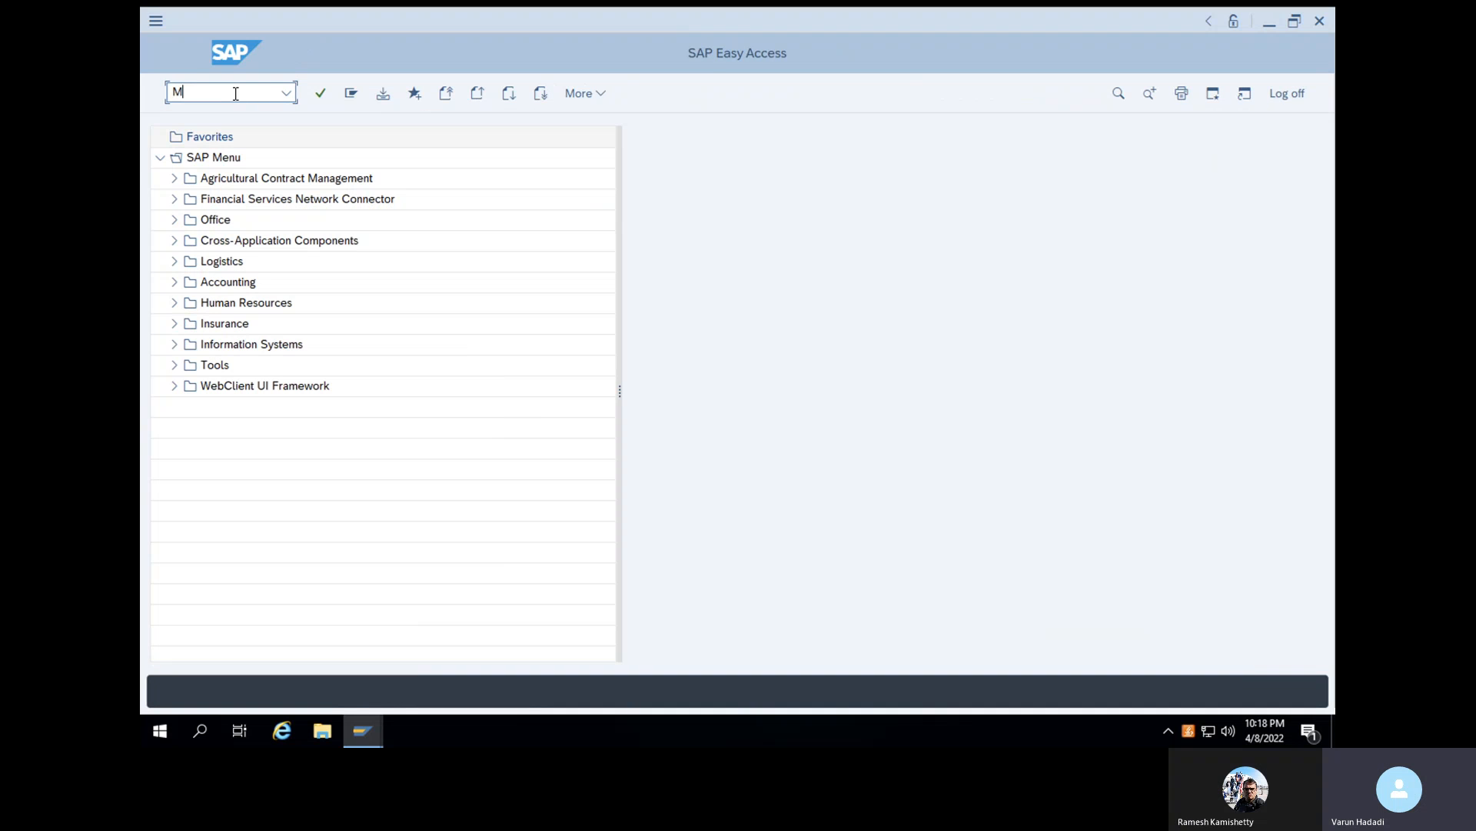
text(E51N)
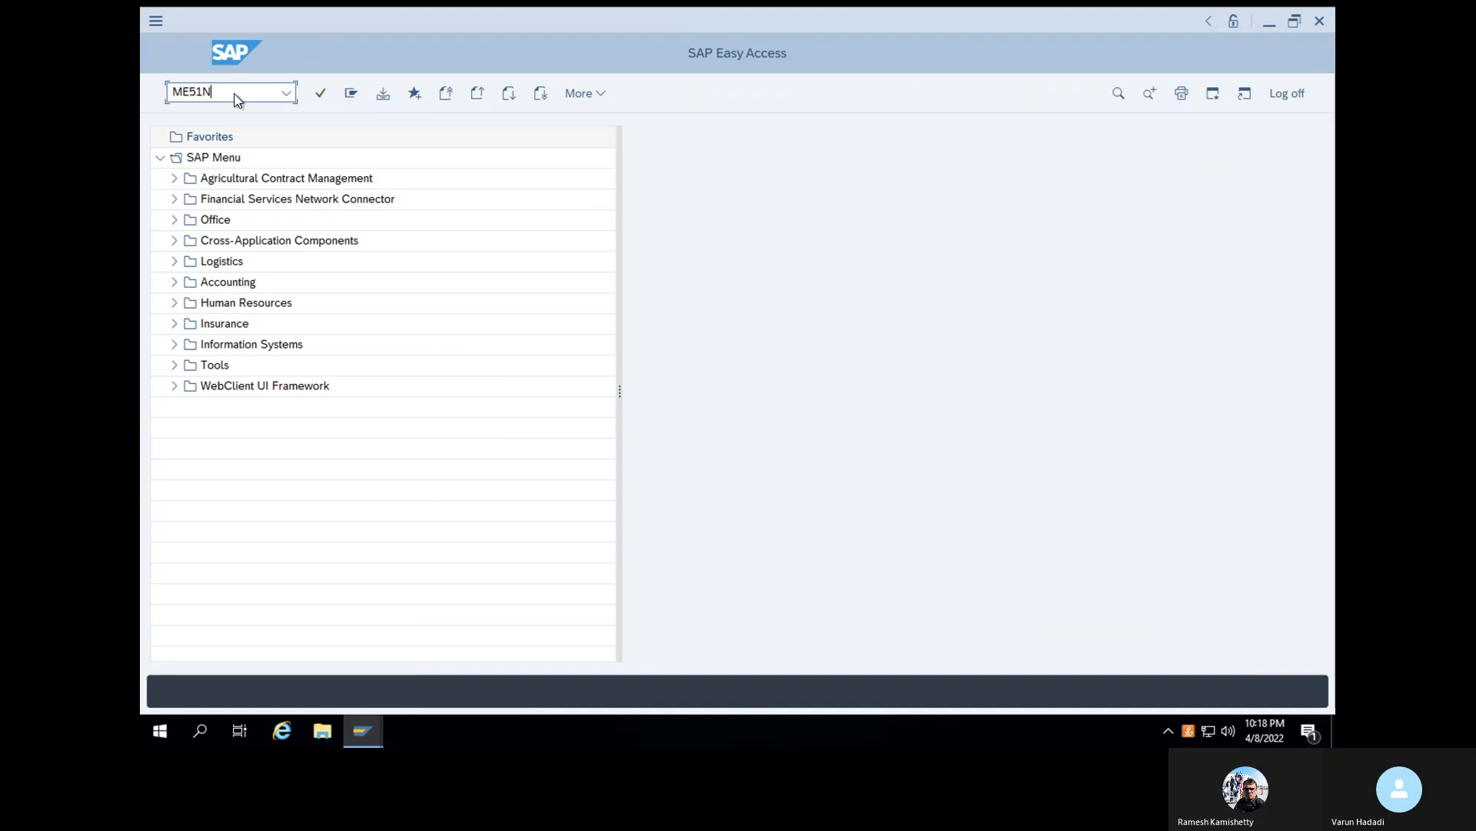
key(Return)
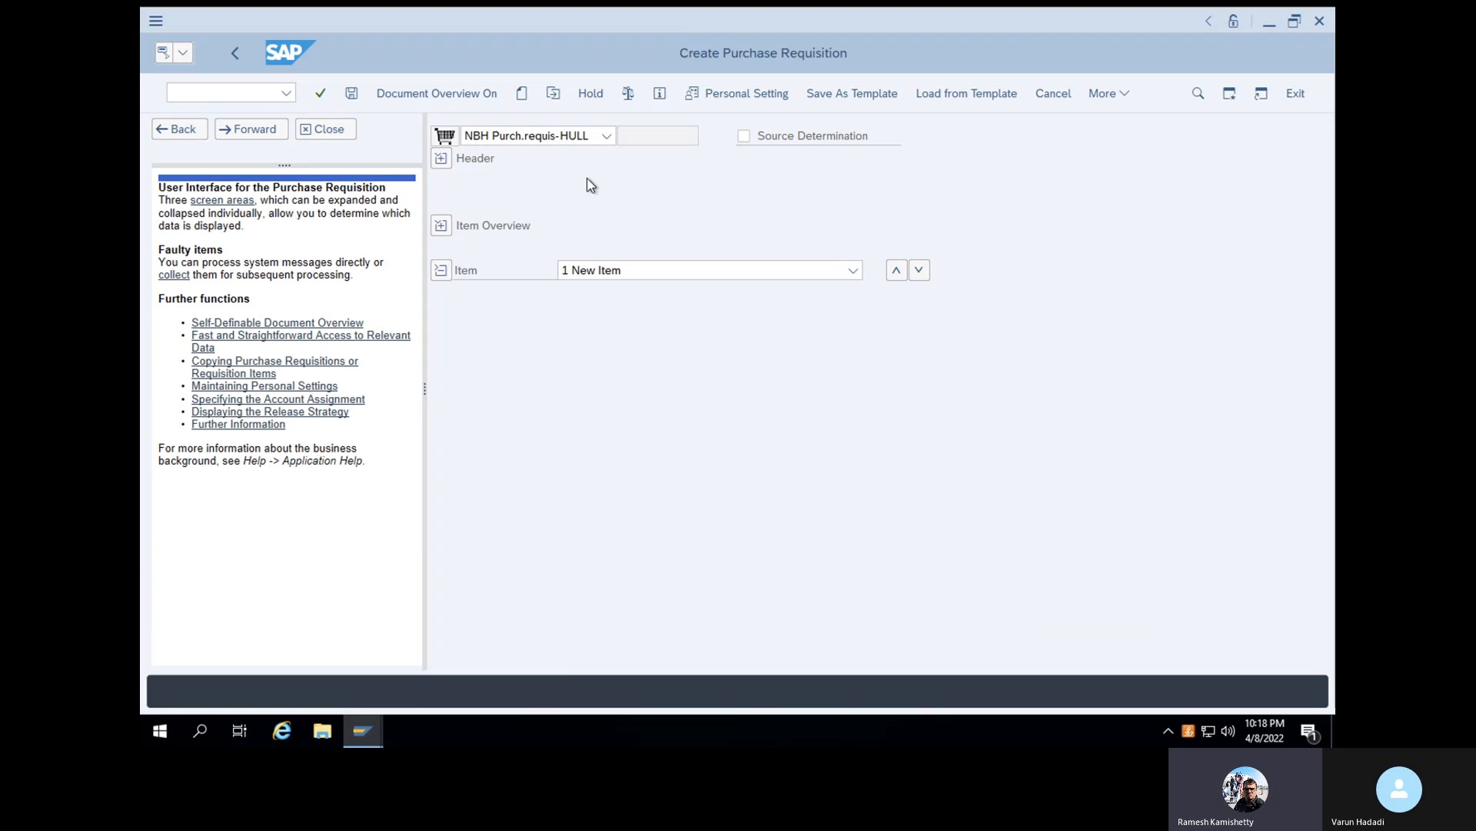
- Look through the available purchase requisition document types for a suitable standard type and close the list
click(606, 137)
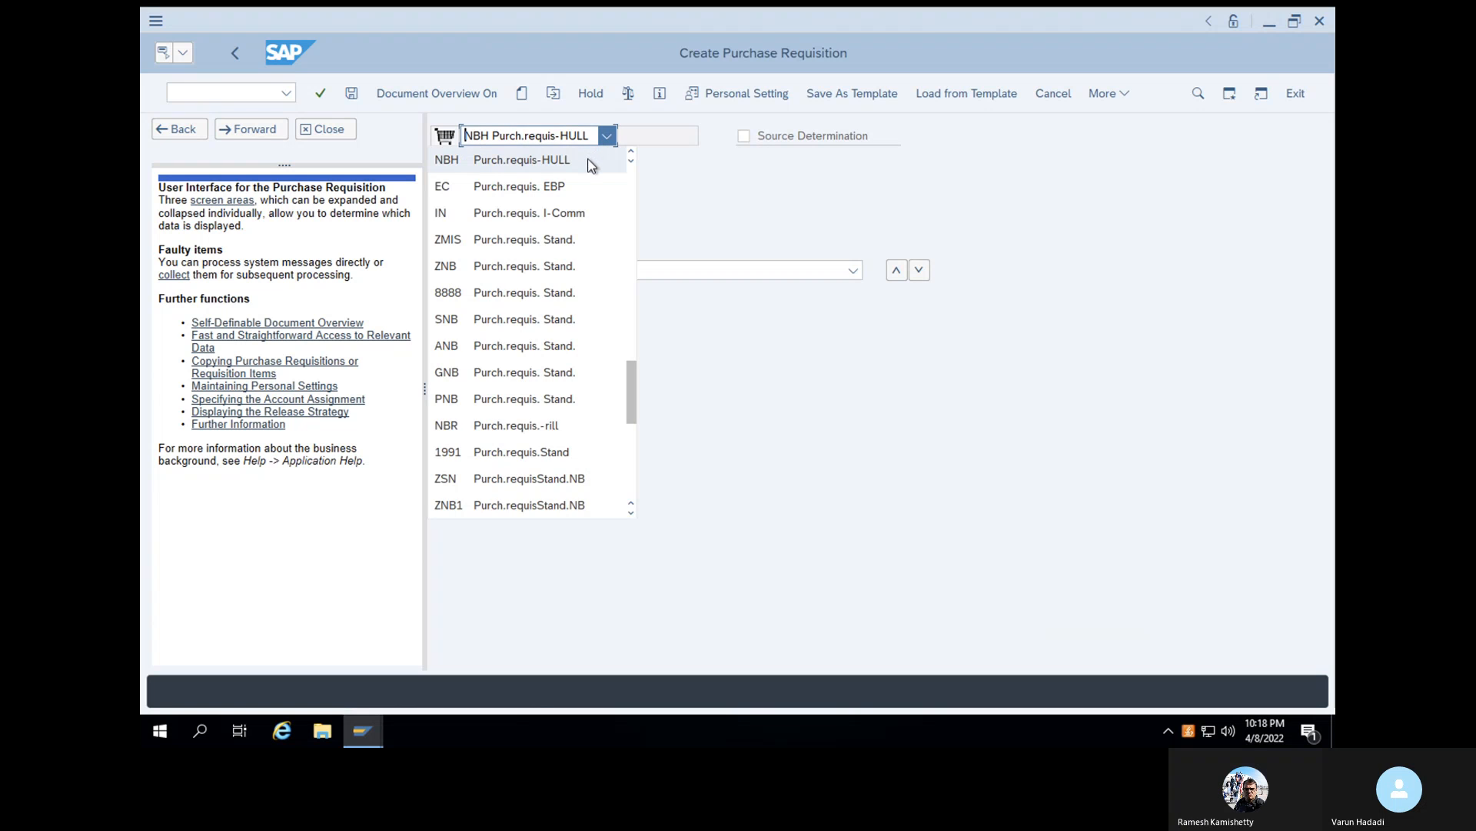
scroll(514, 313, down, 2)
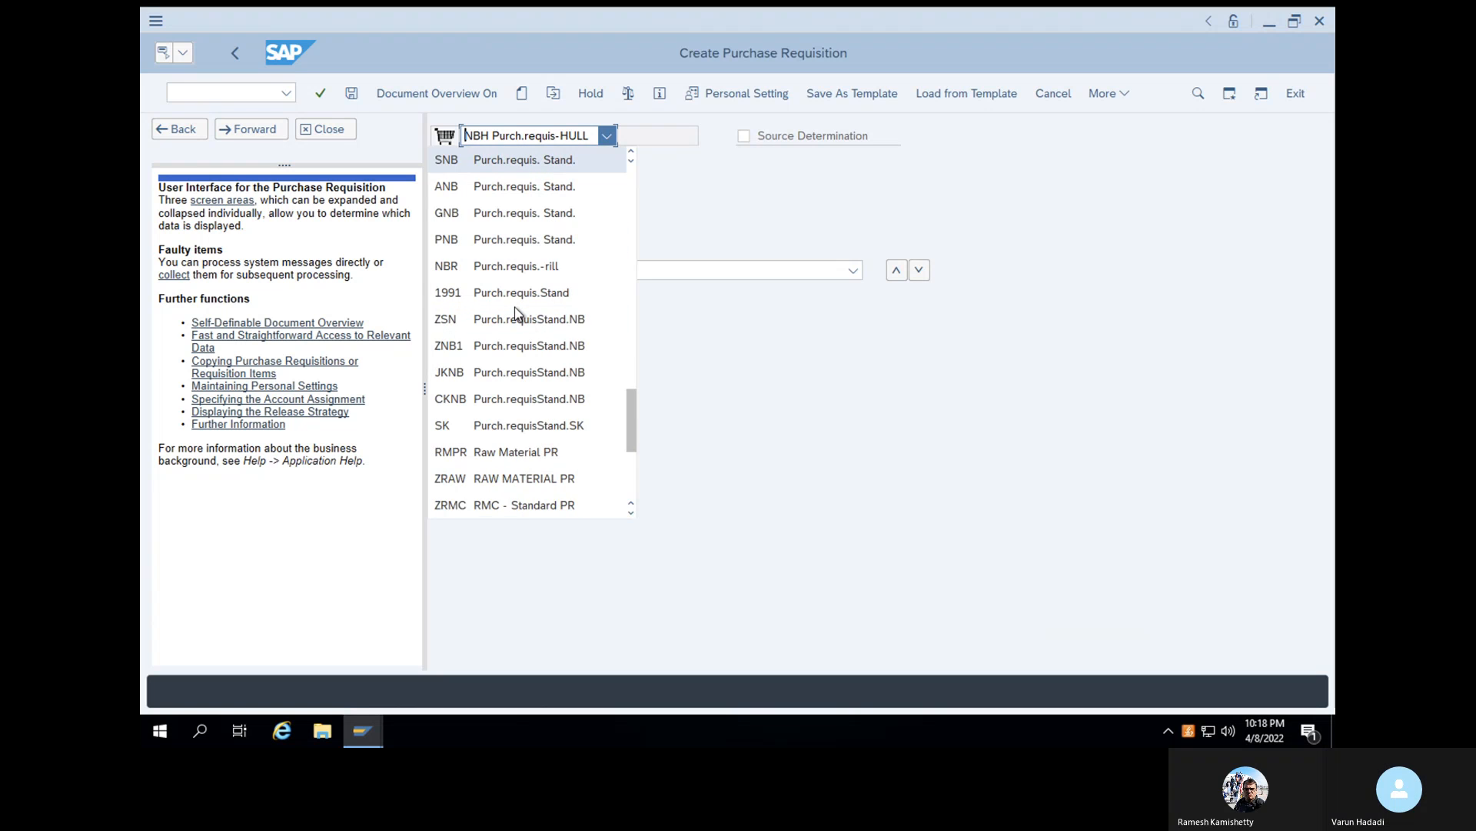
scroll(515, 313, down, 1)
scroll(515, 313, down, 3)
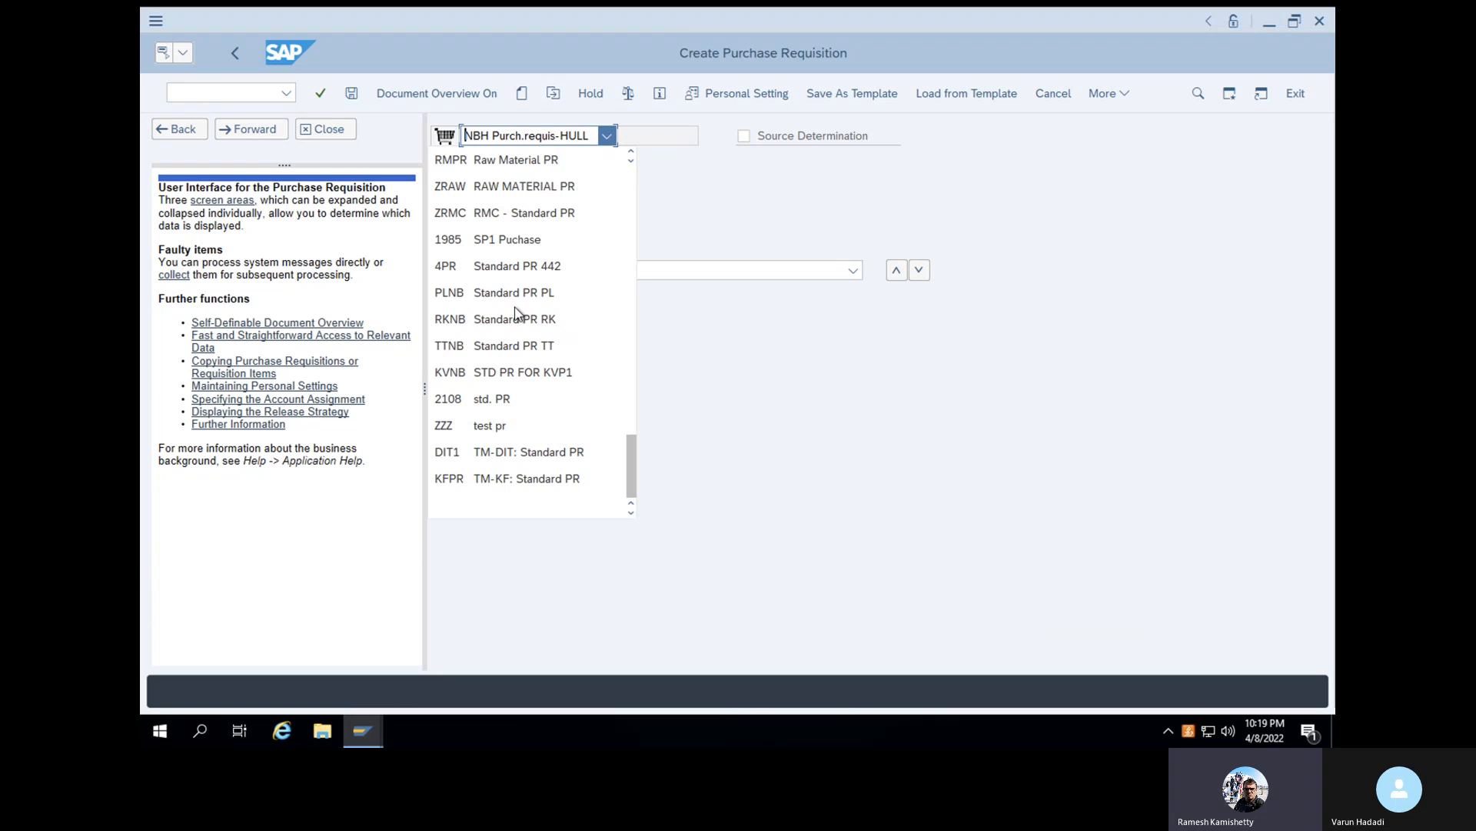
scroll(516, 313, up, 7)
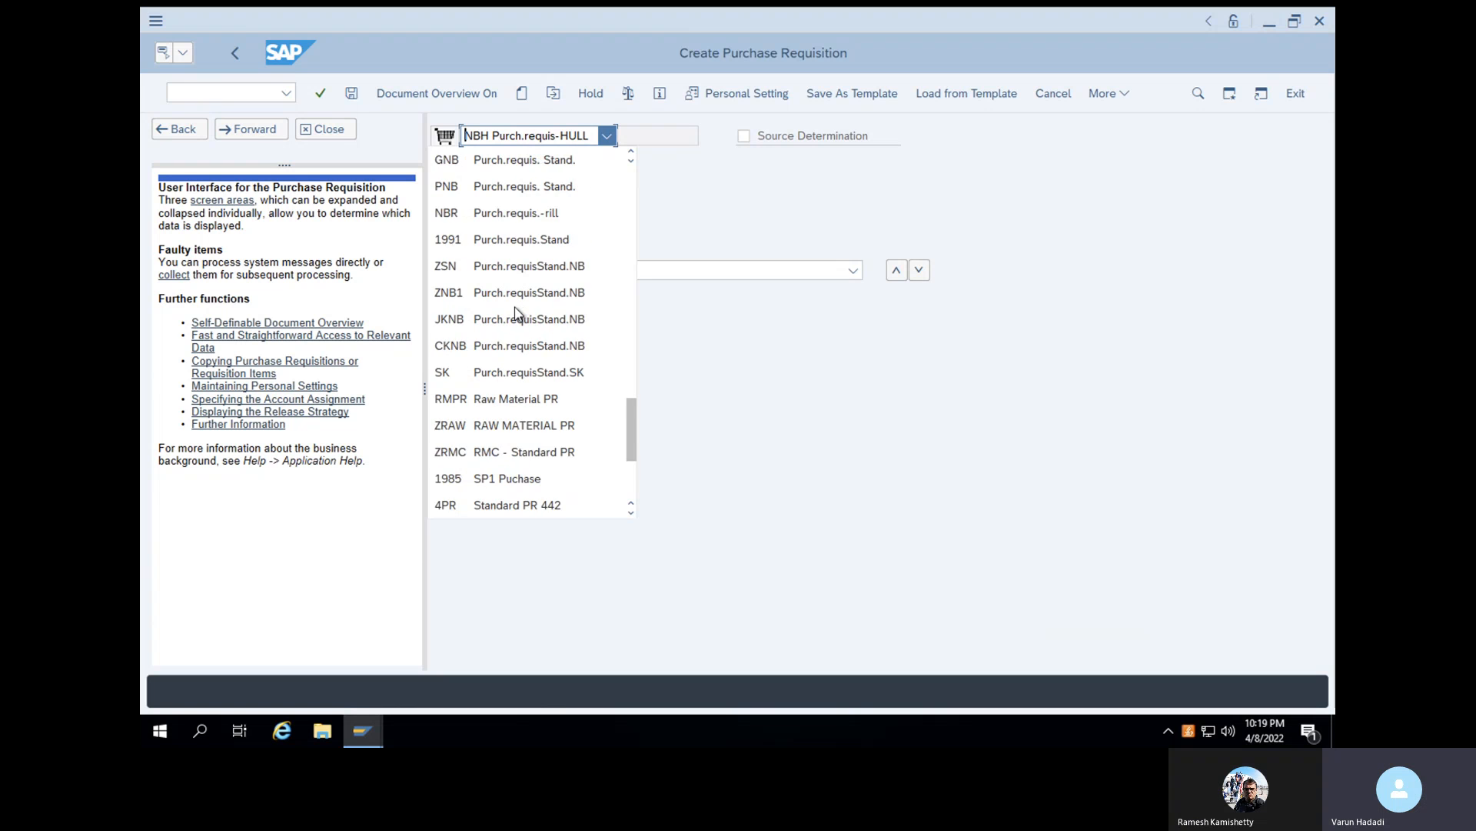
scroll(515, 313, up, 5)
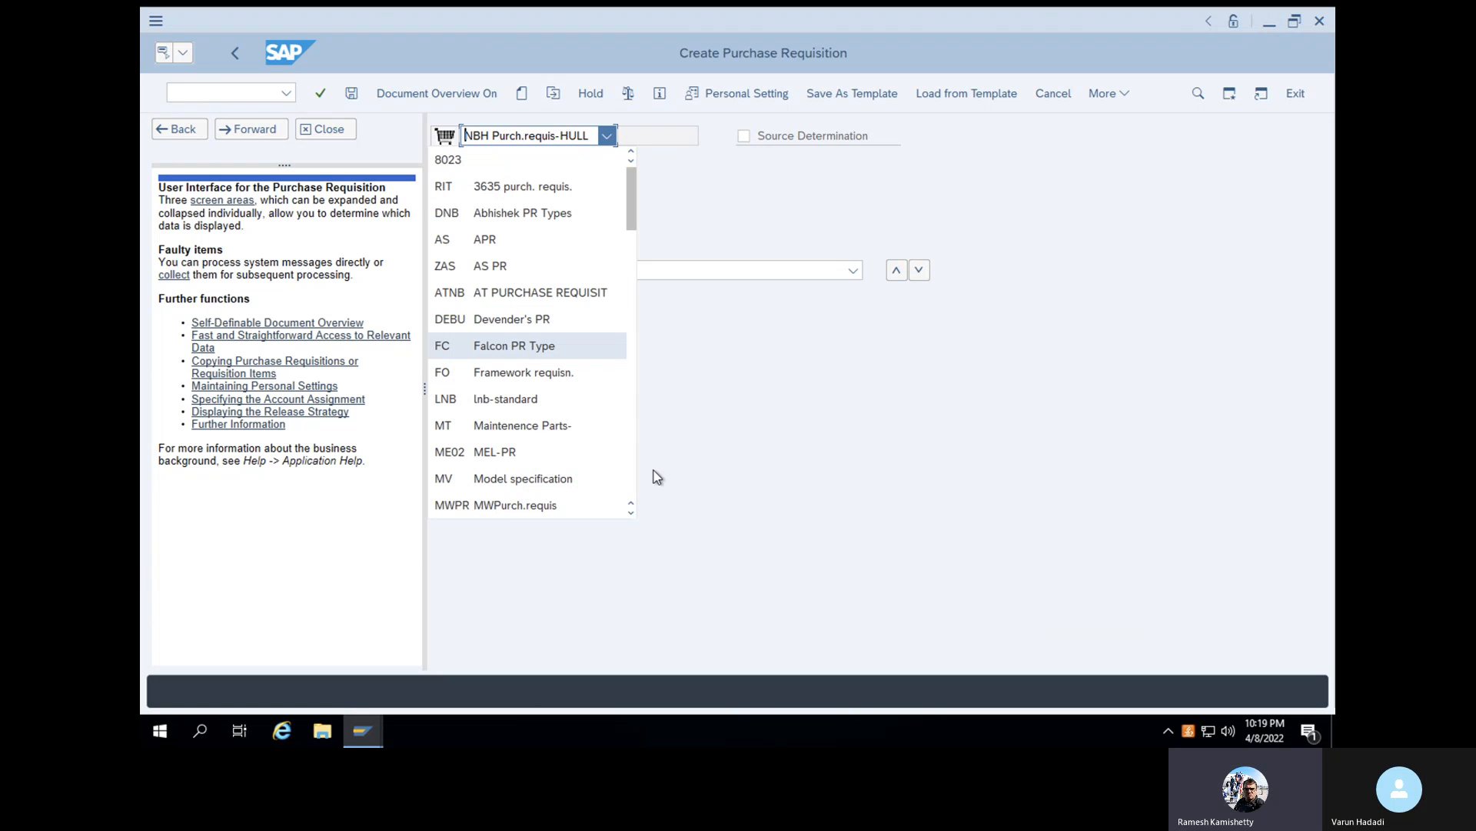
click(631, 512)
click(631, 512)
click(631, 512)
click(631, 513)
click(630, 512)
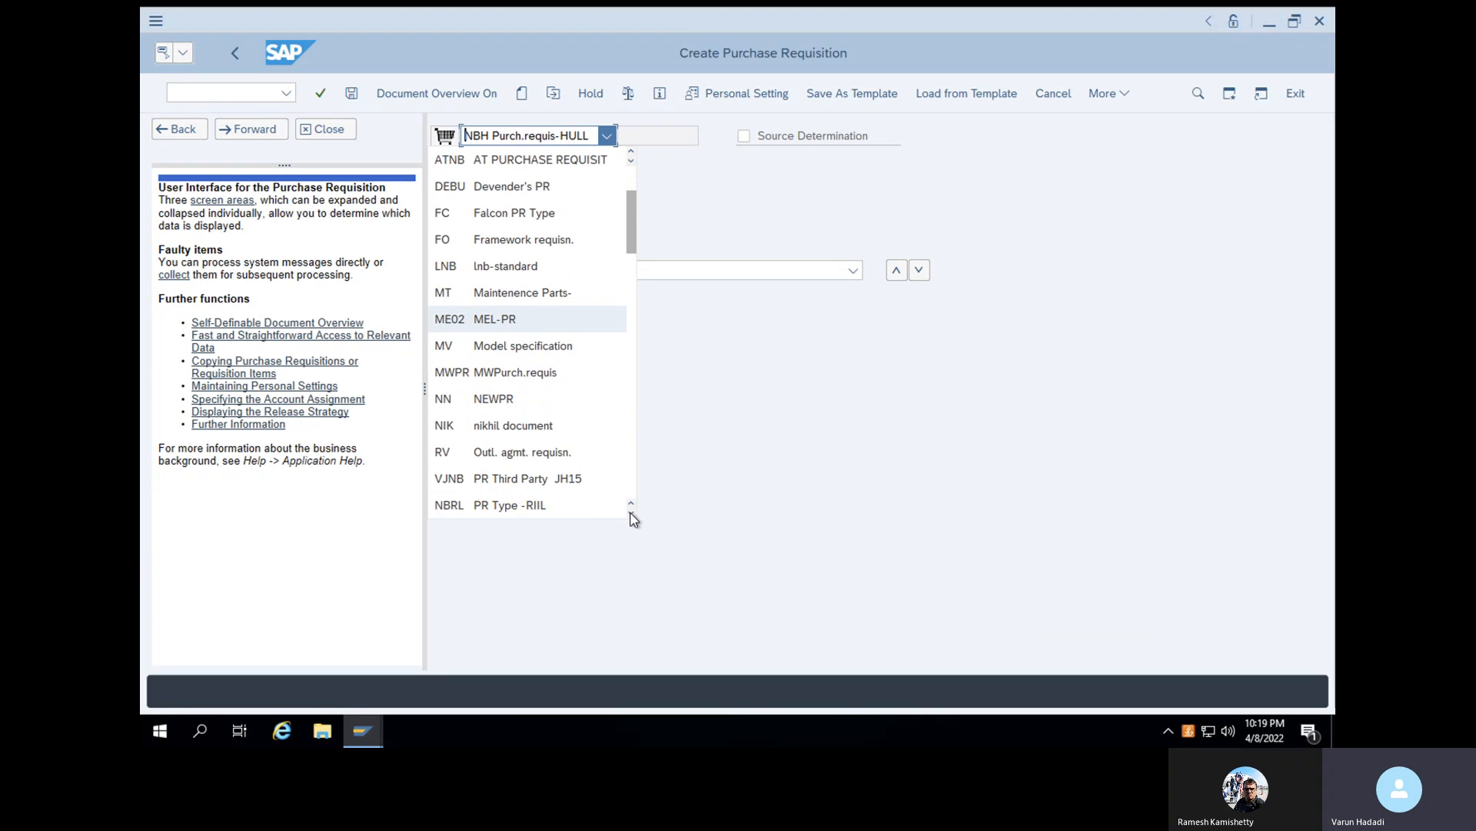
click(631, 513)
click(630, 512)
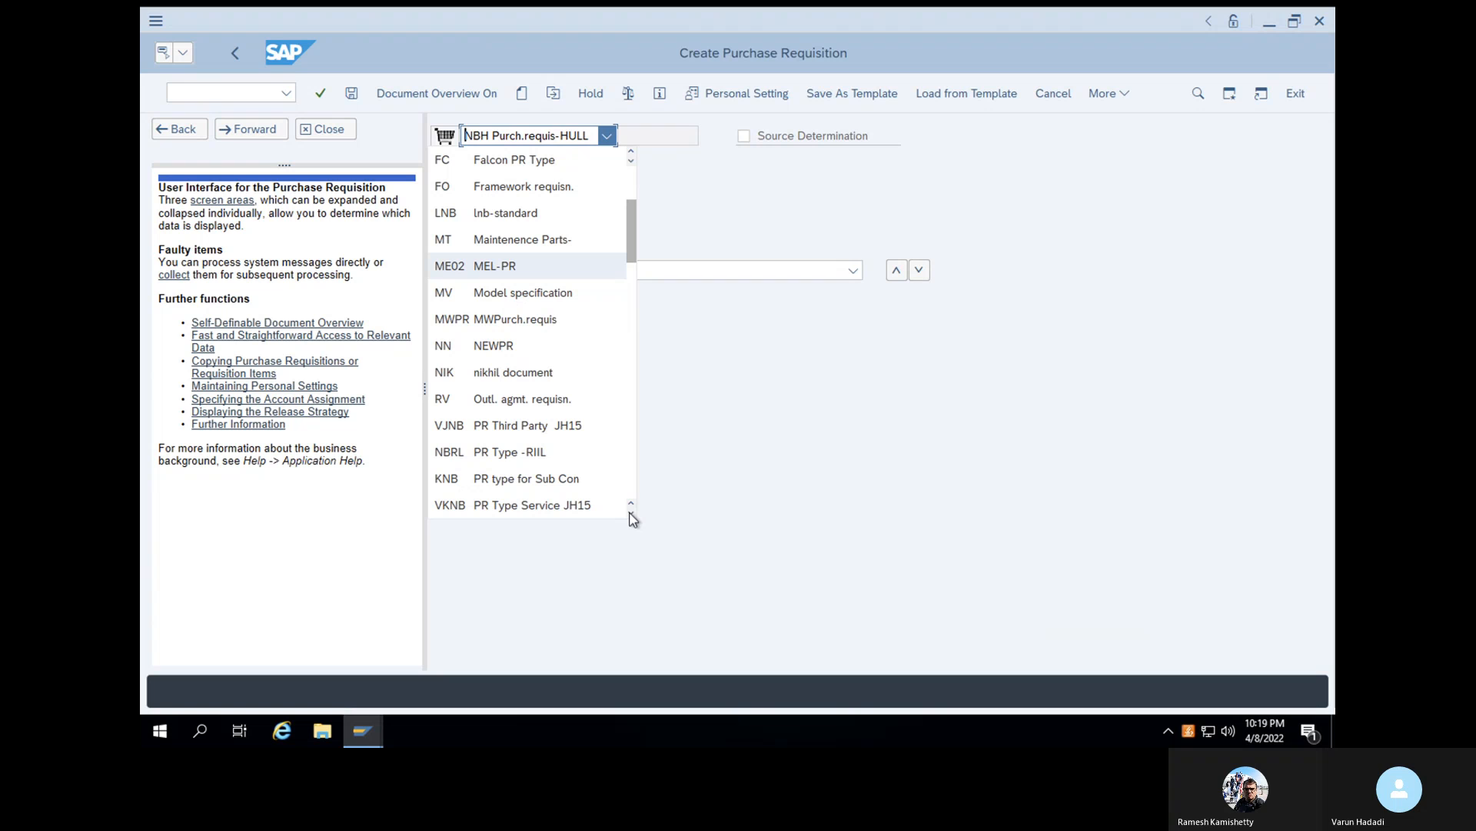
click(630, 513)
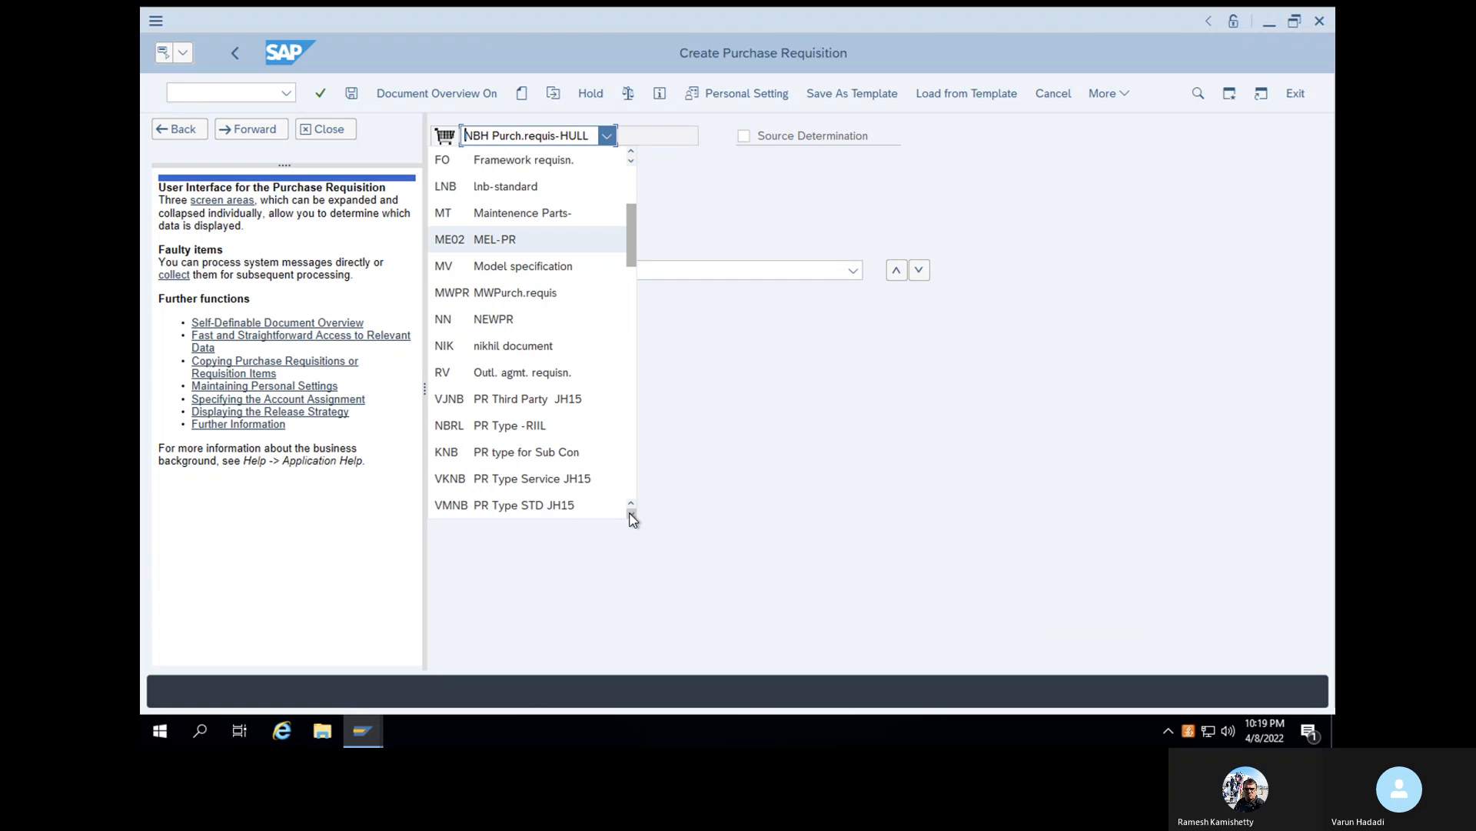
click(631, 512)
click(631, 512)
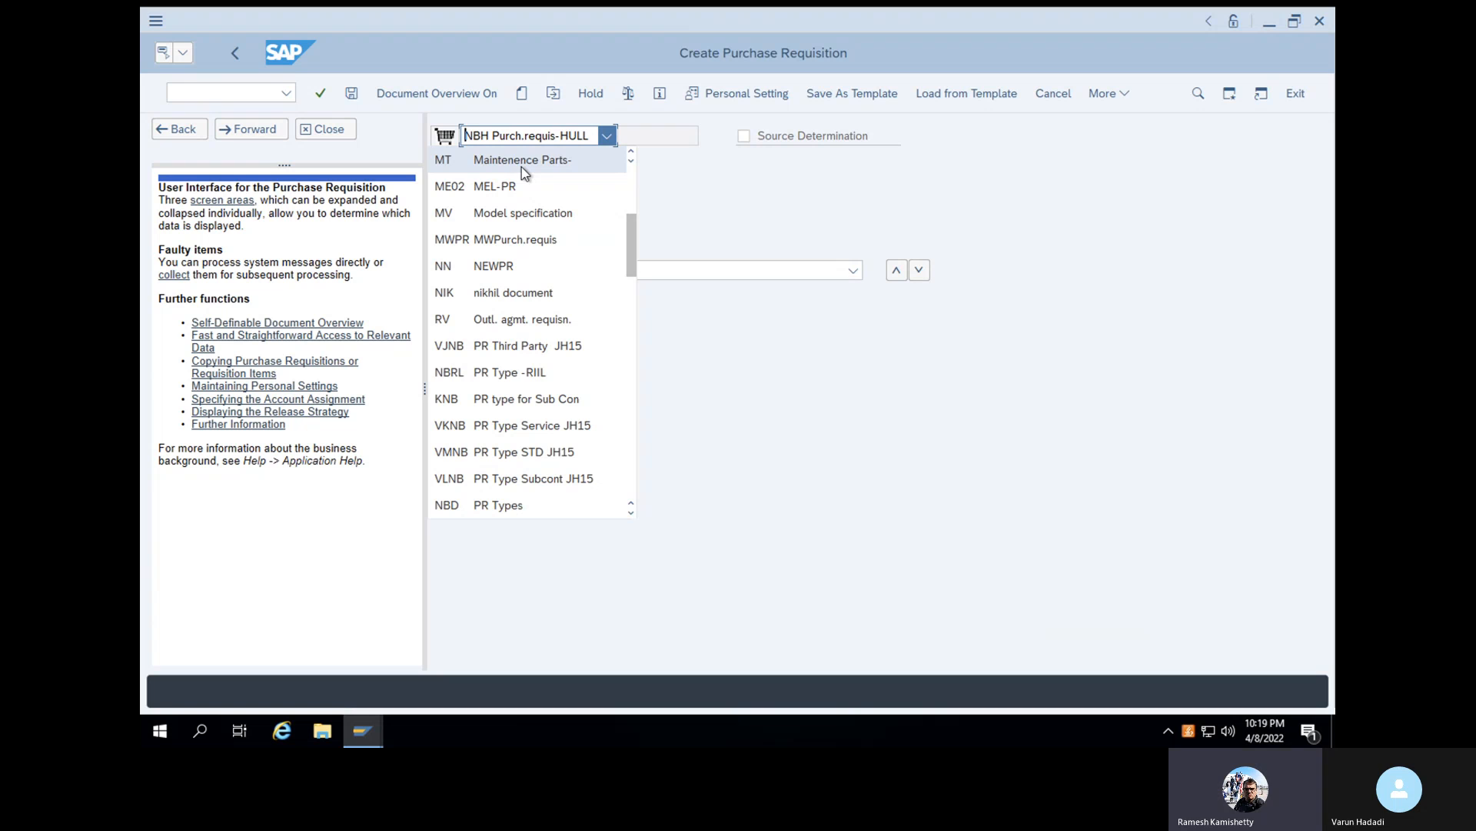
click(586, 137)
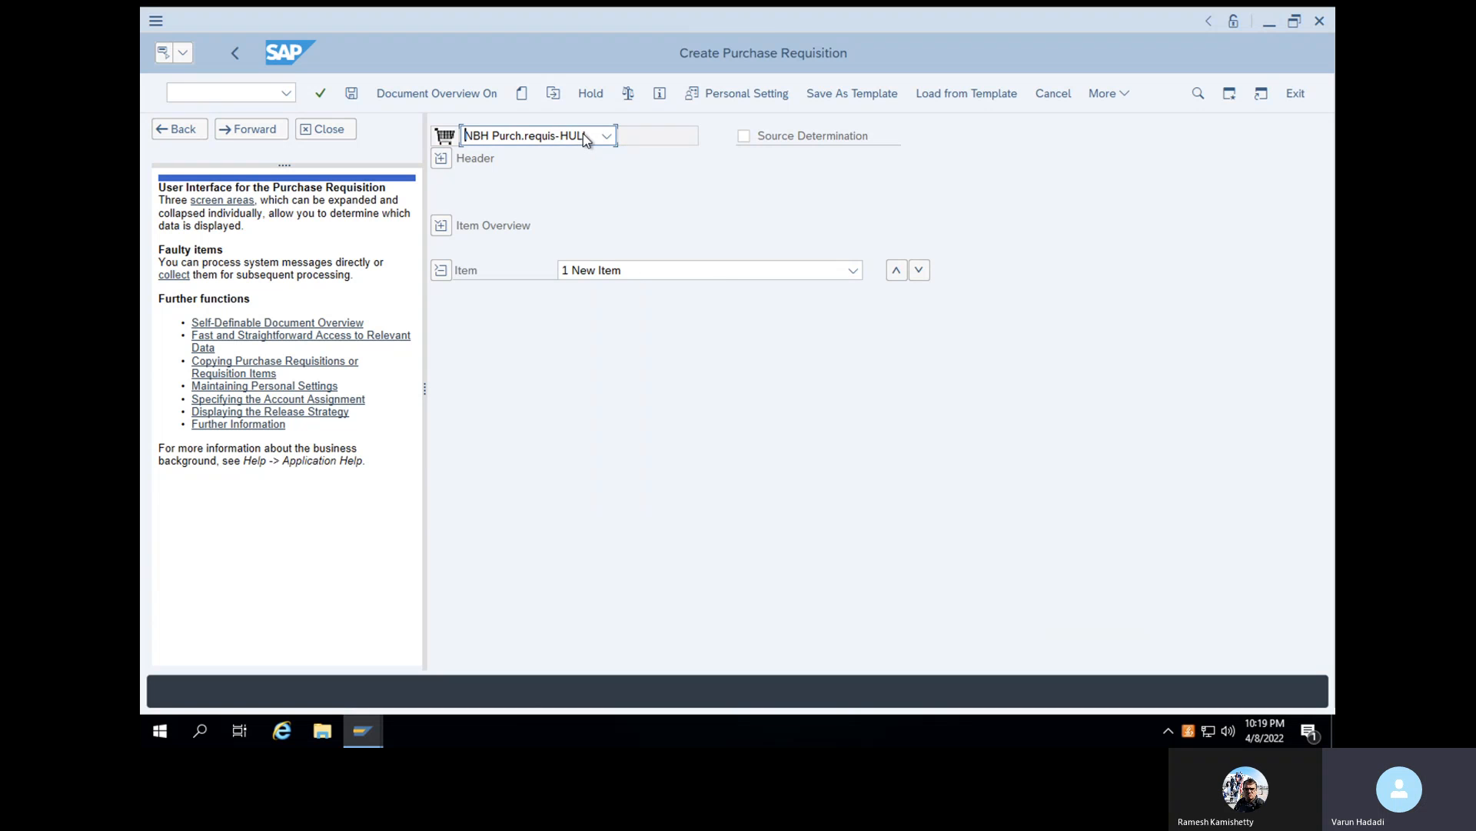
- Set the purchase requisition's document type to NBRL PR Type -RIIL
click(547, 137)
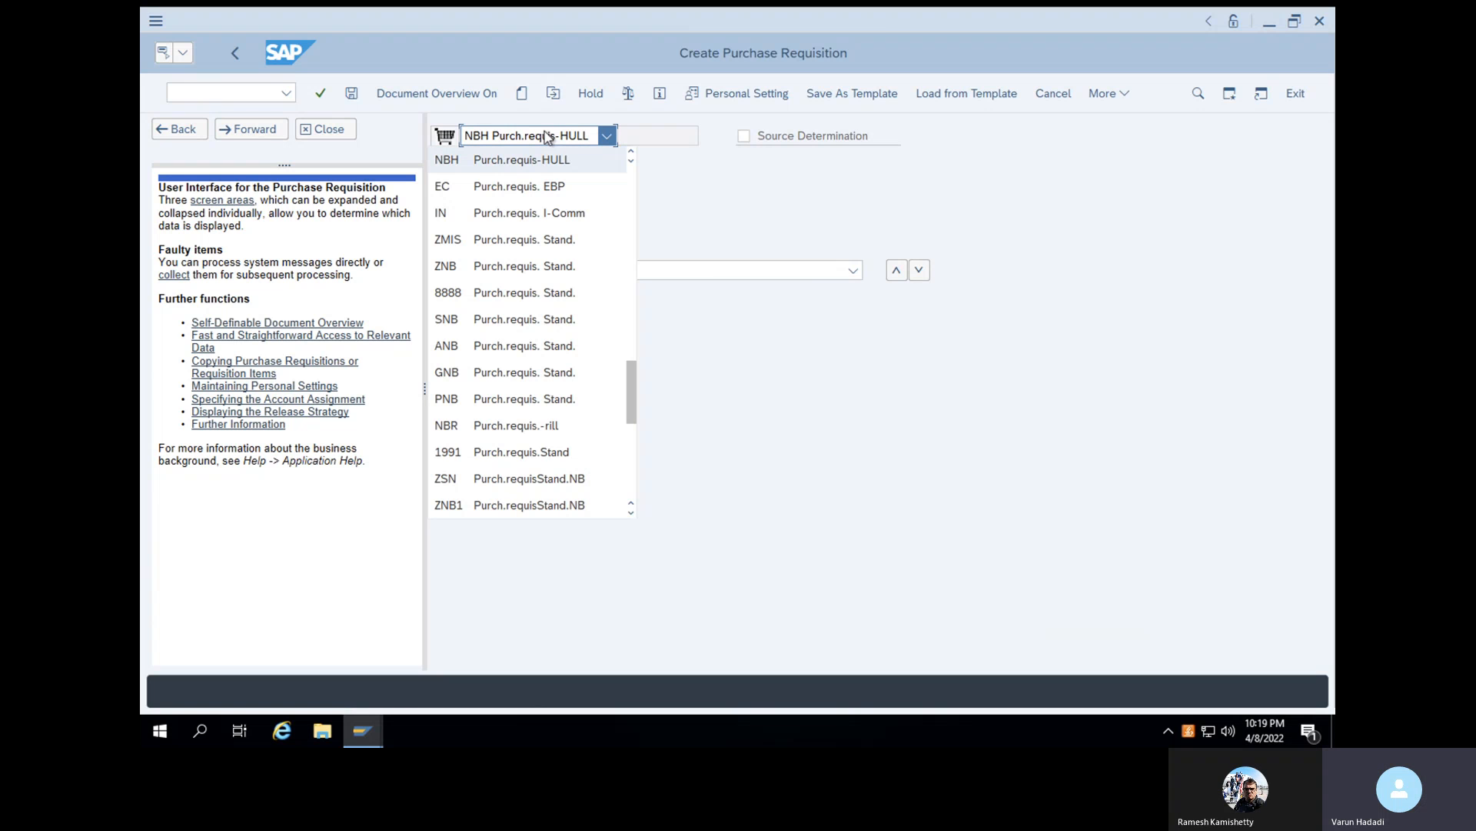
click(500, 139)
click(519, 143)
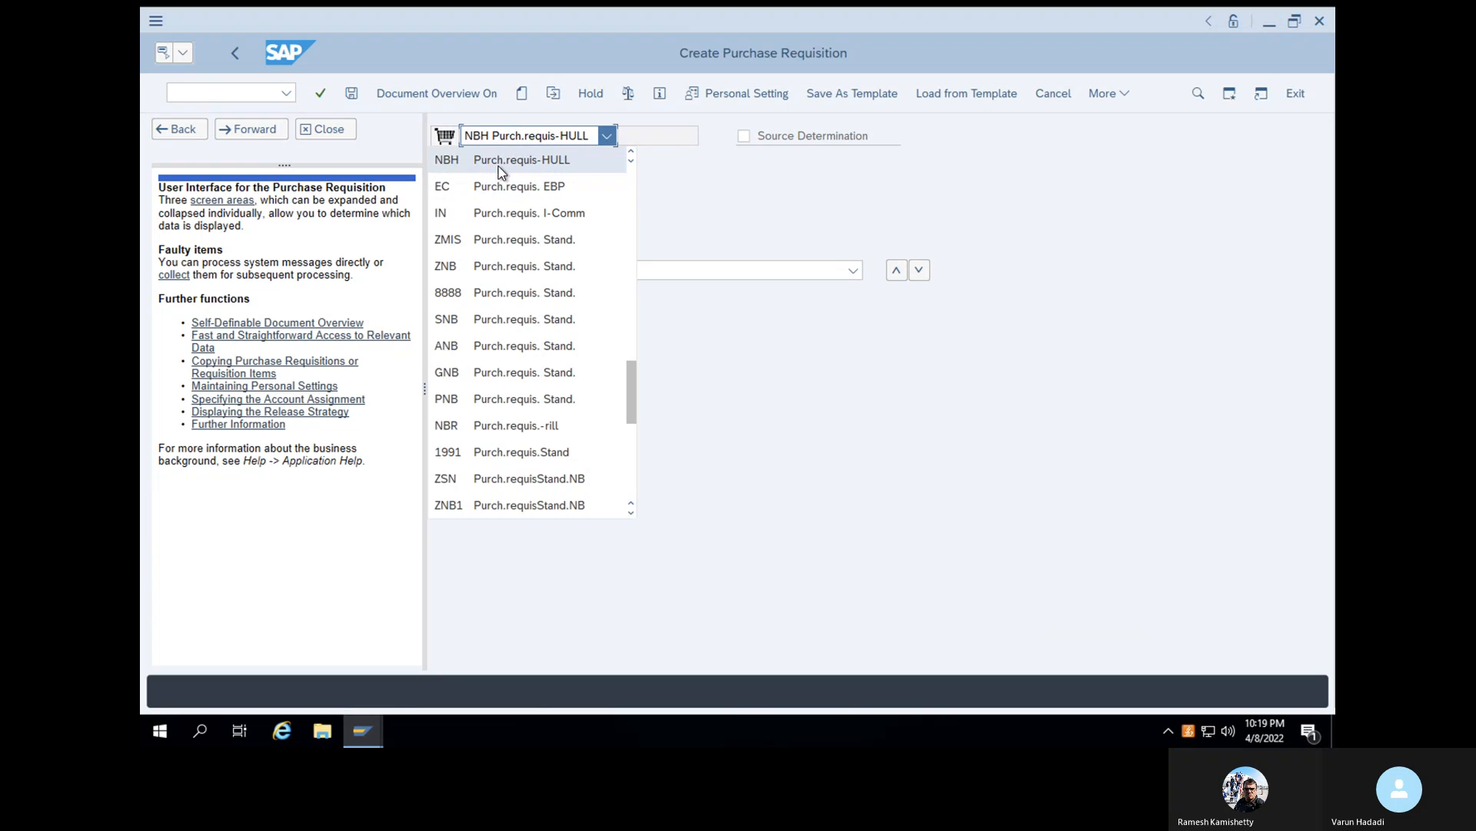
click(499, 164)
text(nb)
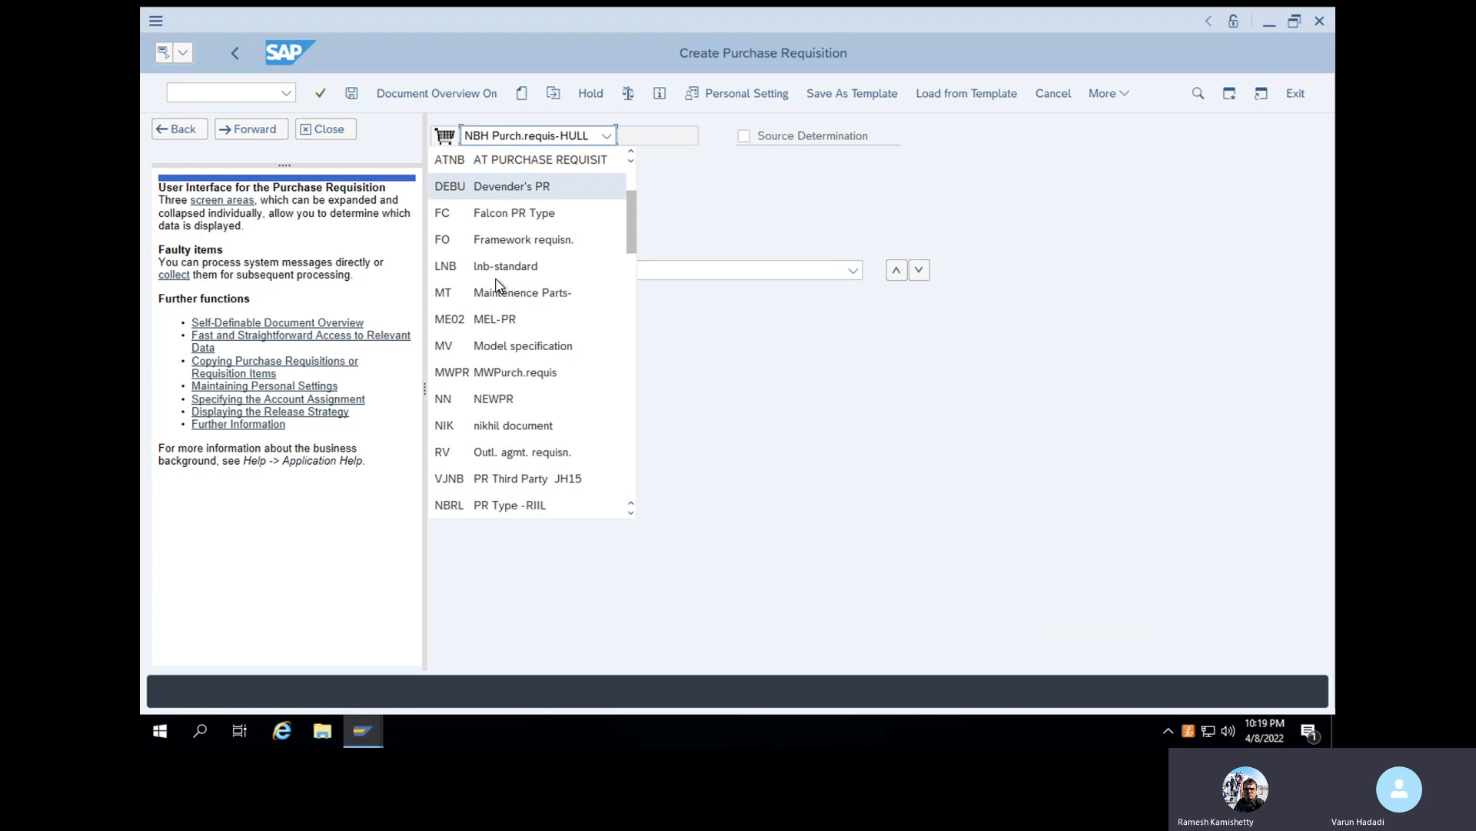
scroll(629, 253, down, 2)
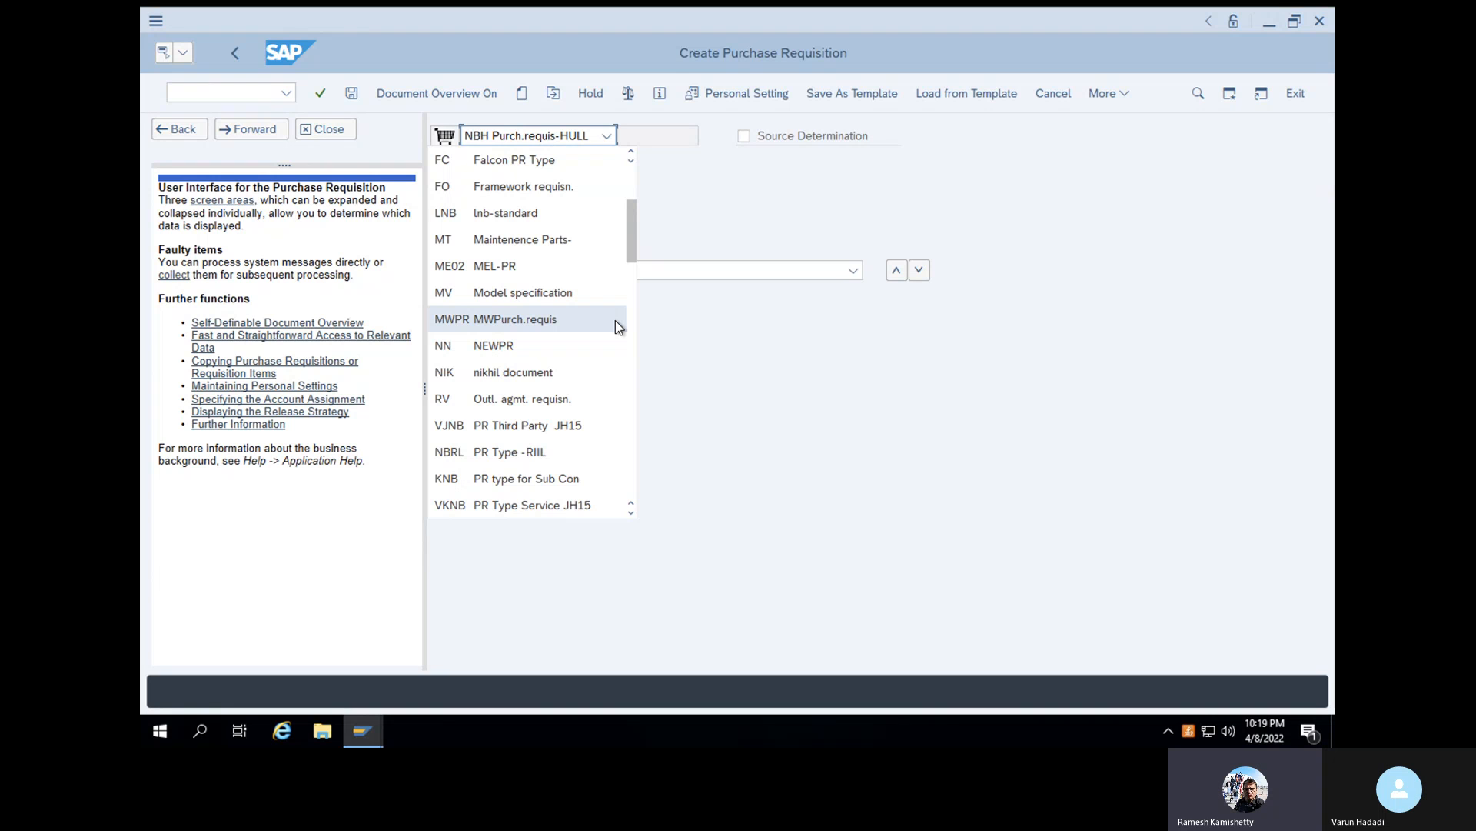
click(540, 456)
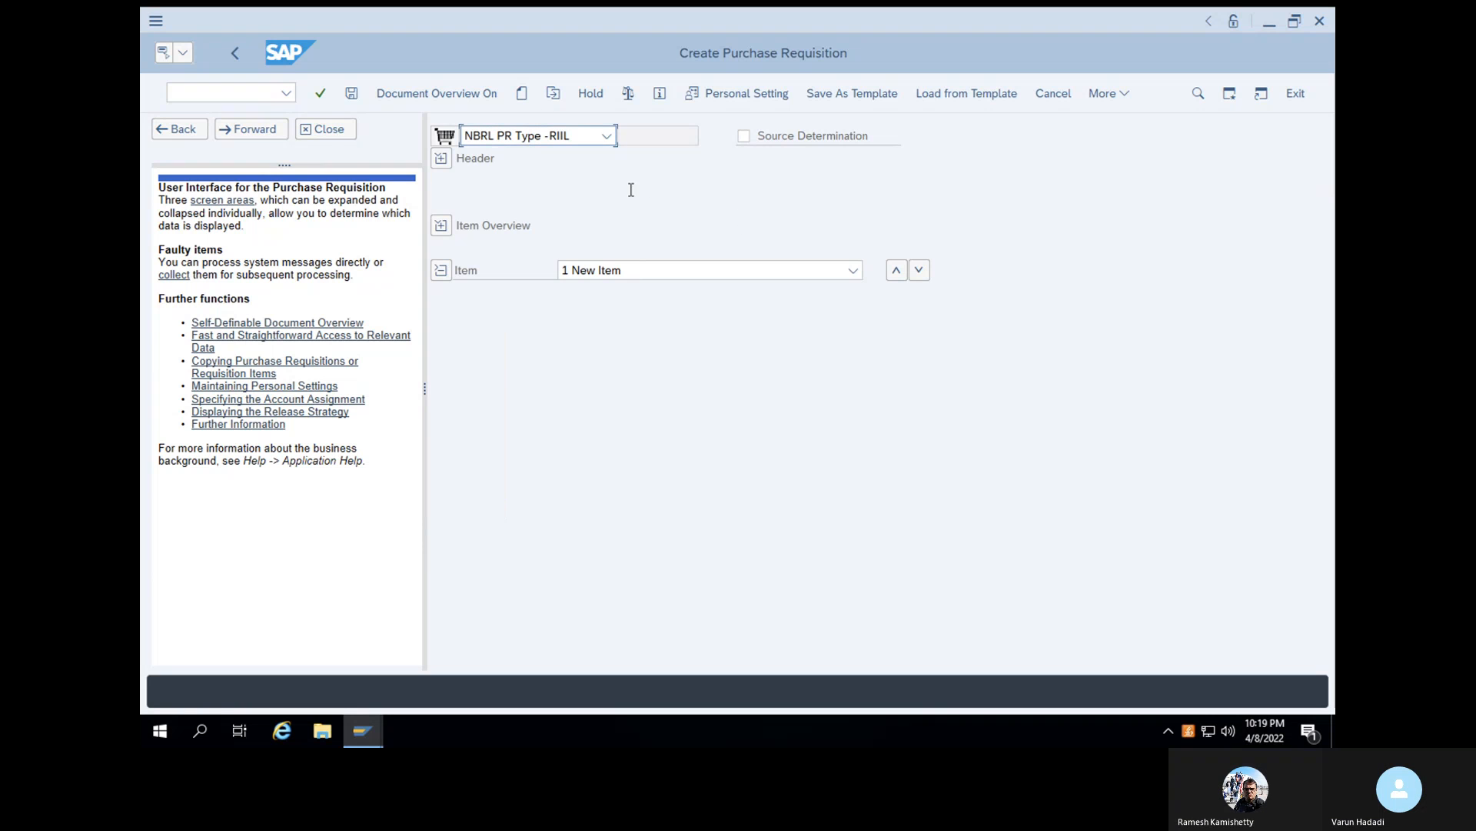
- Expand the requisition's item overview and enter material 100-100 in the first row
click(446, 227)
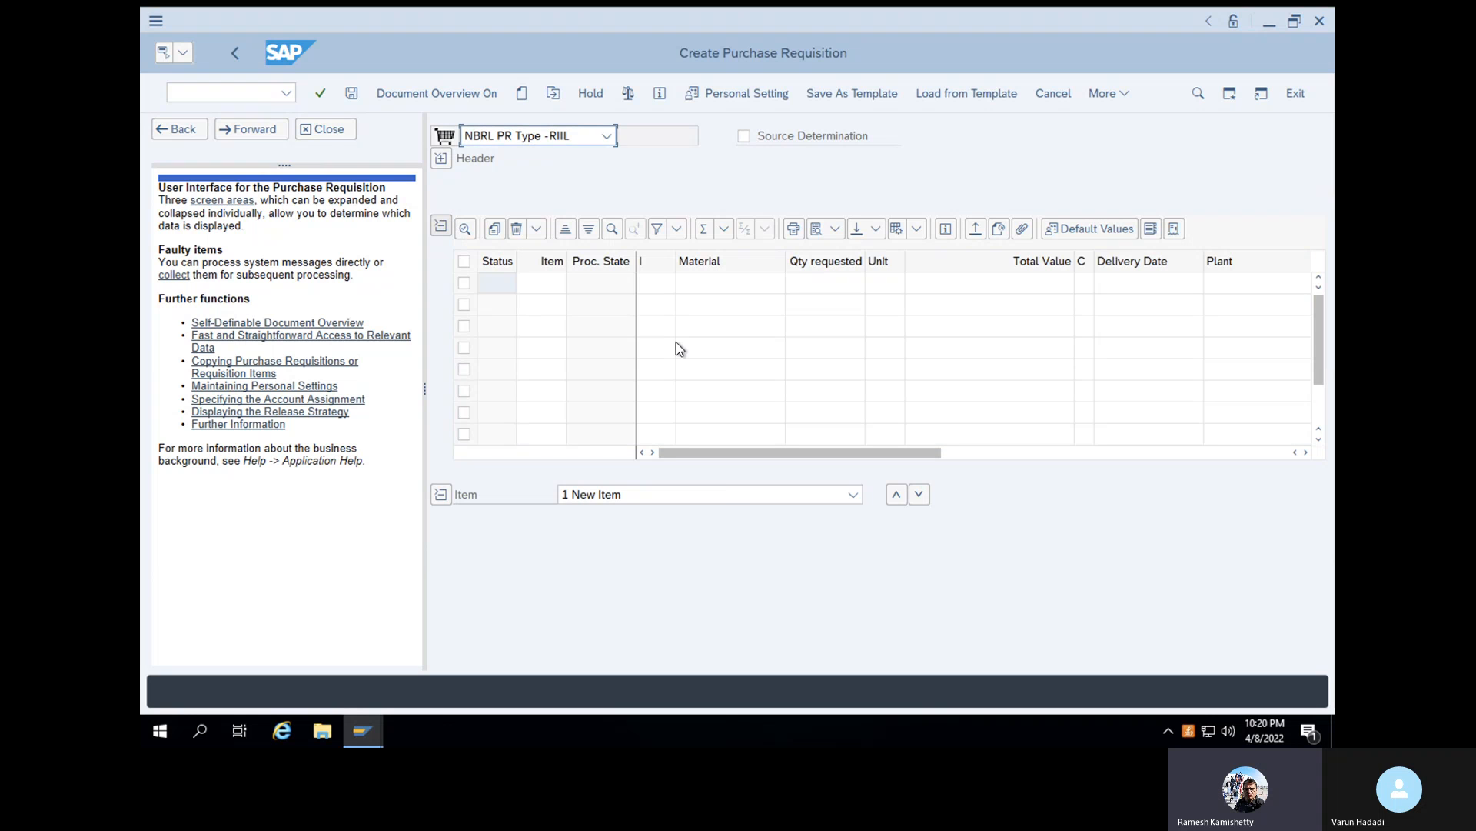
click(692, 290)
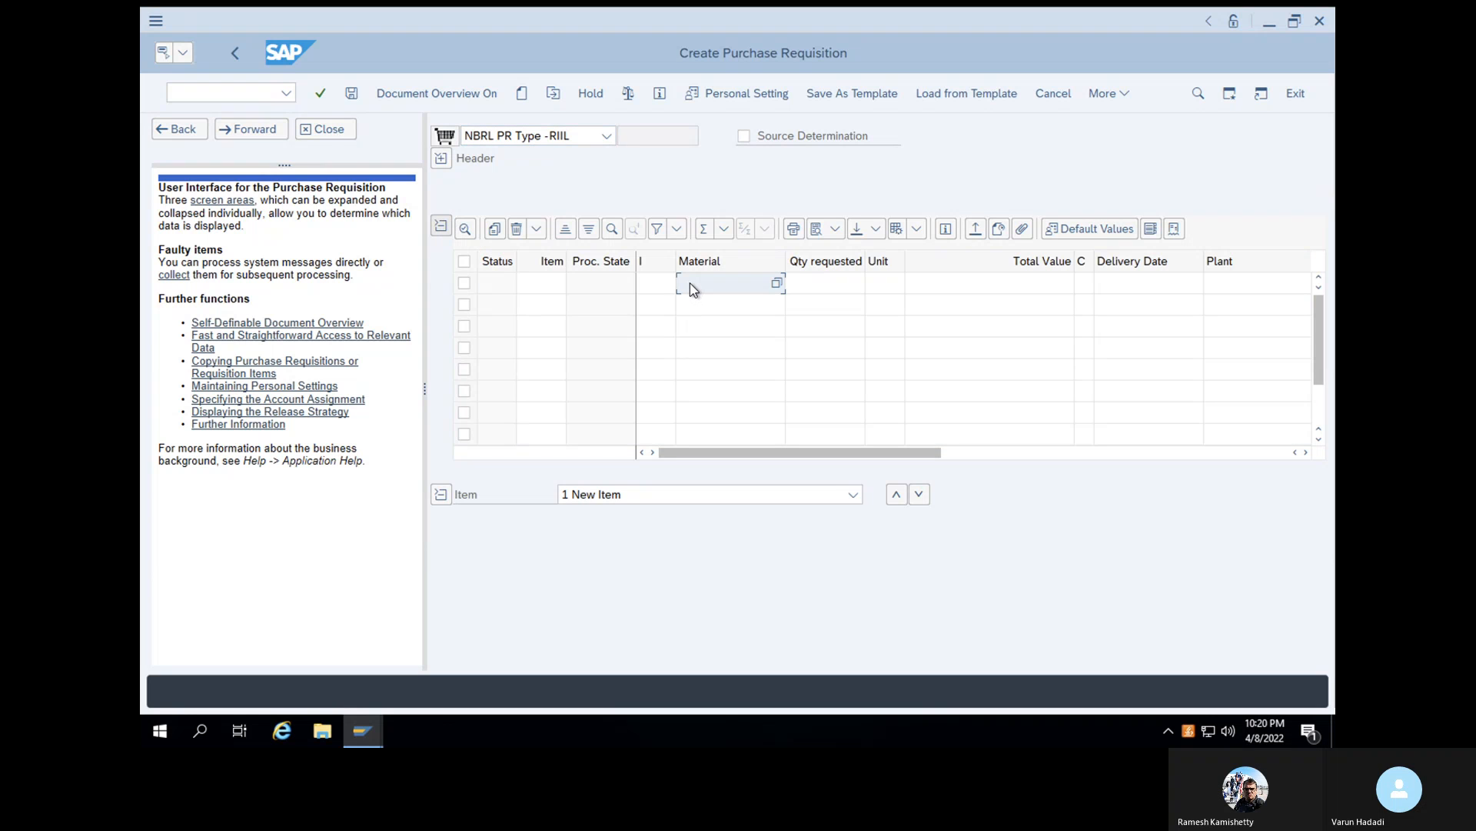
text(1)
click(700, 334)
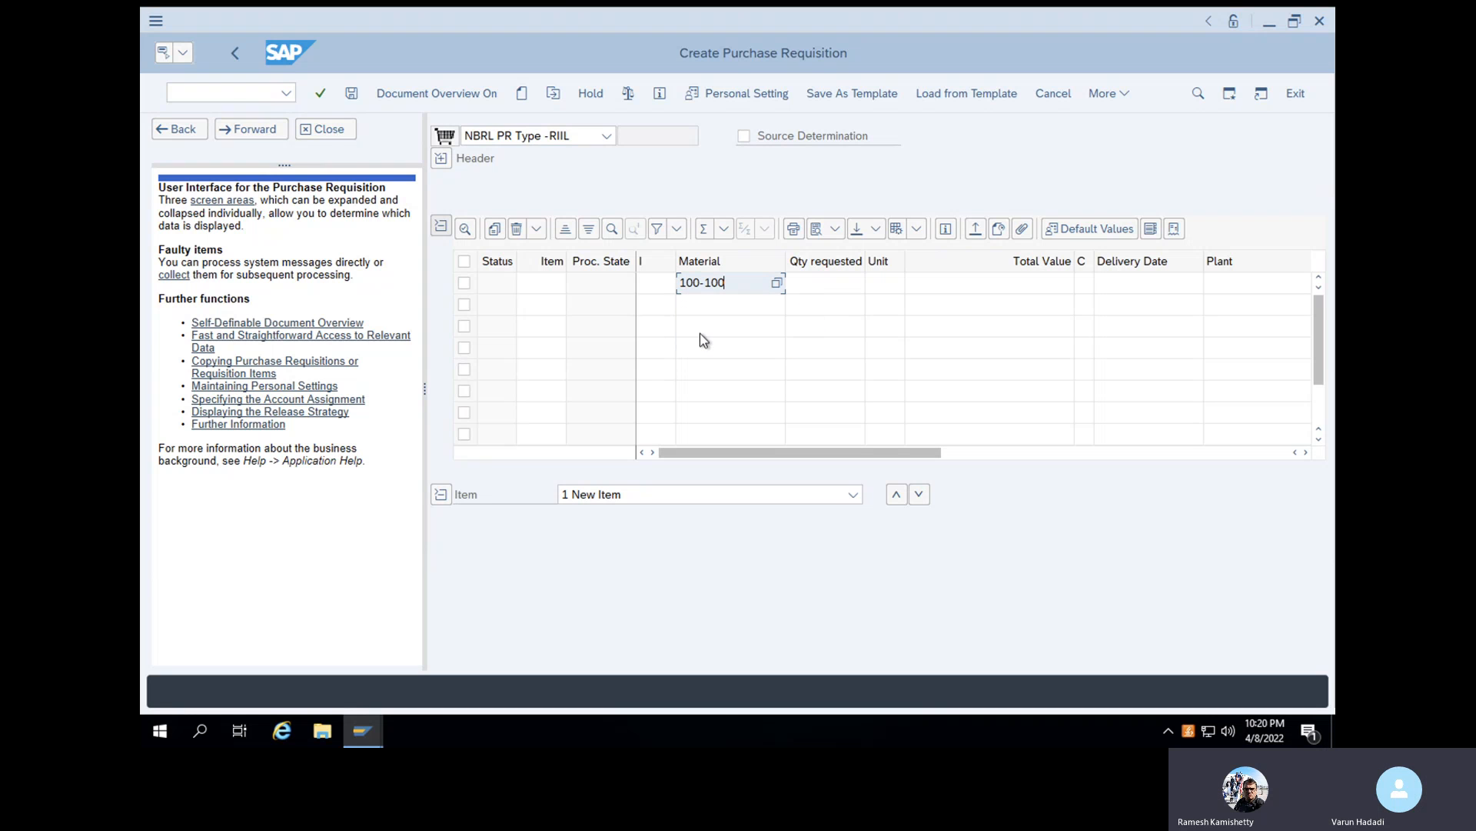
click(700, 333)
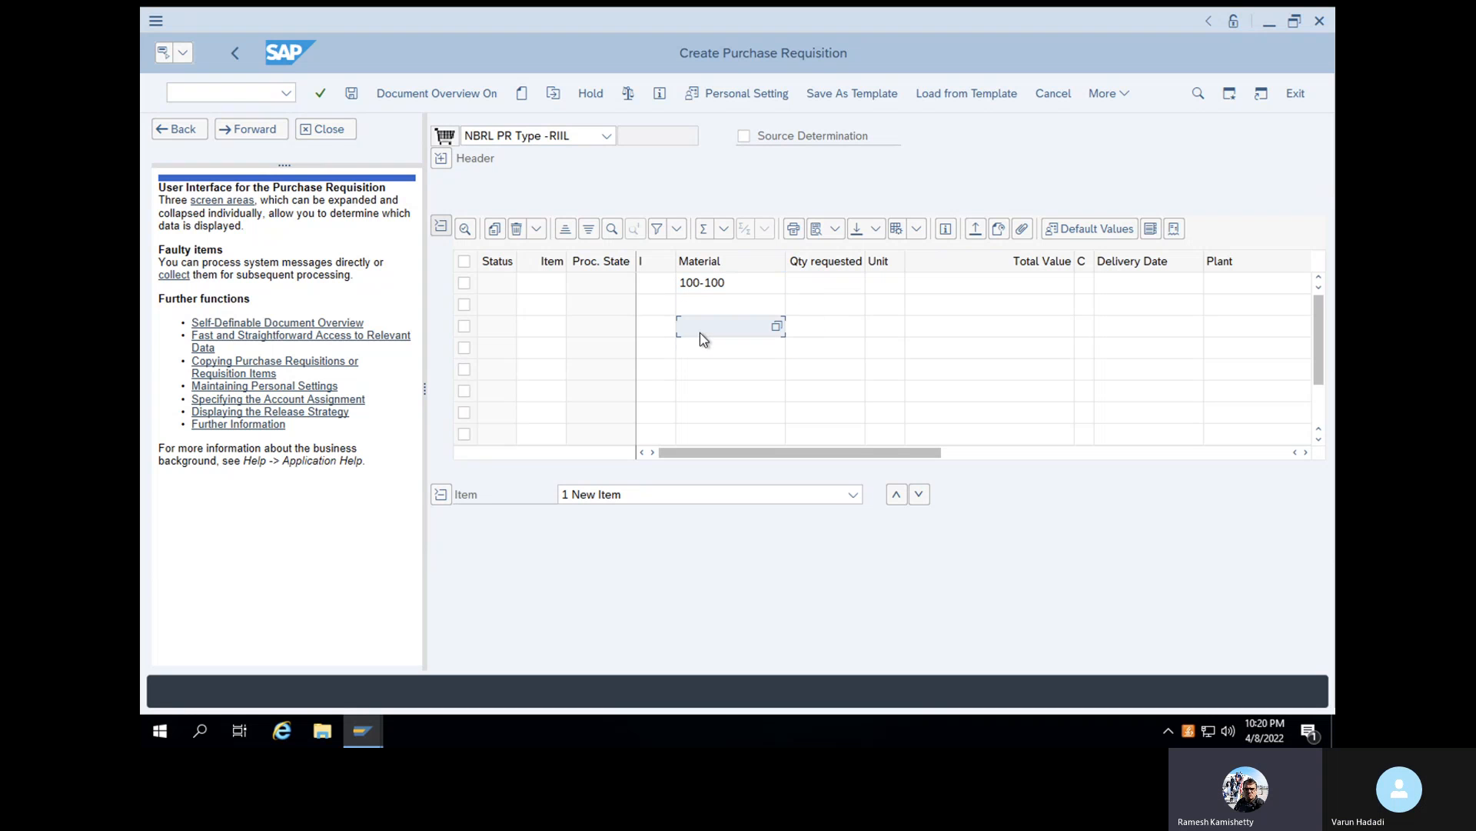
click(727, 282)
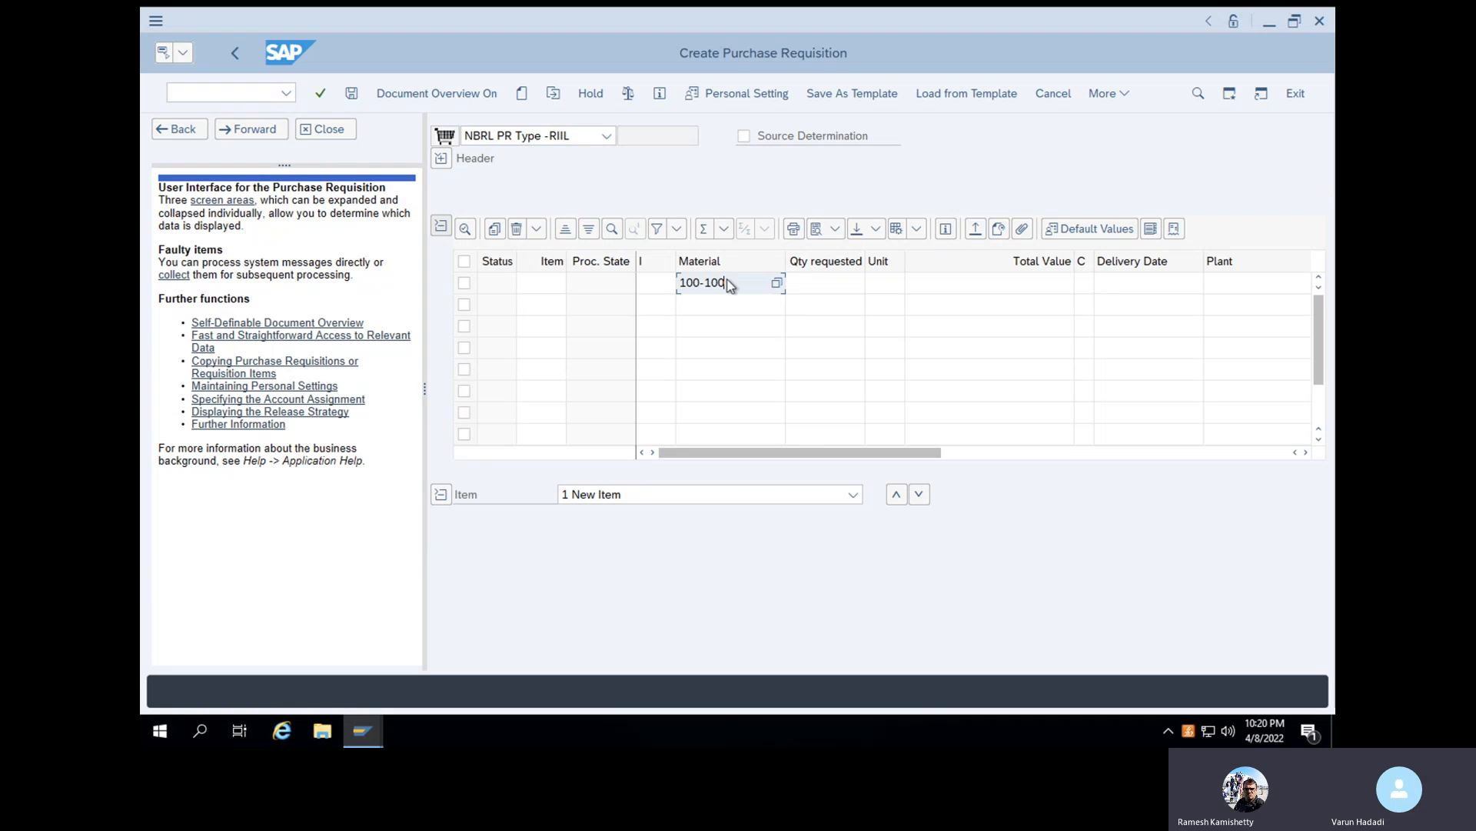
- Confirm material 100-100 in the requisition item and enter plant 1000
key(Return)
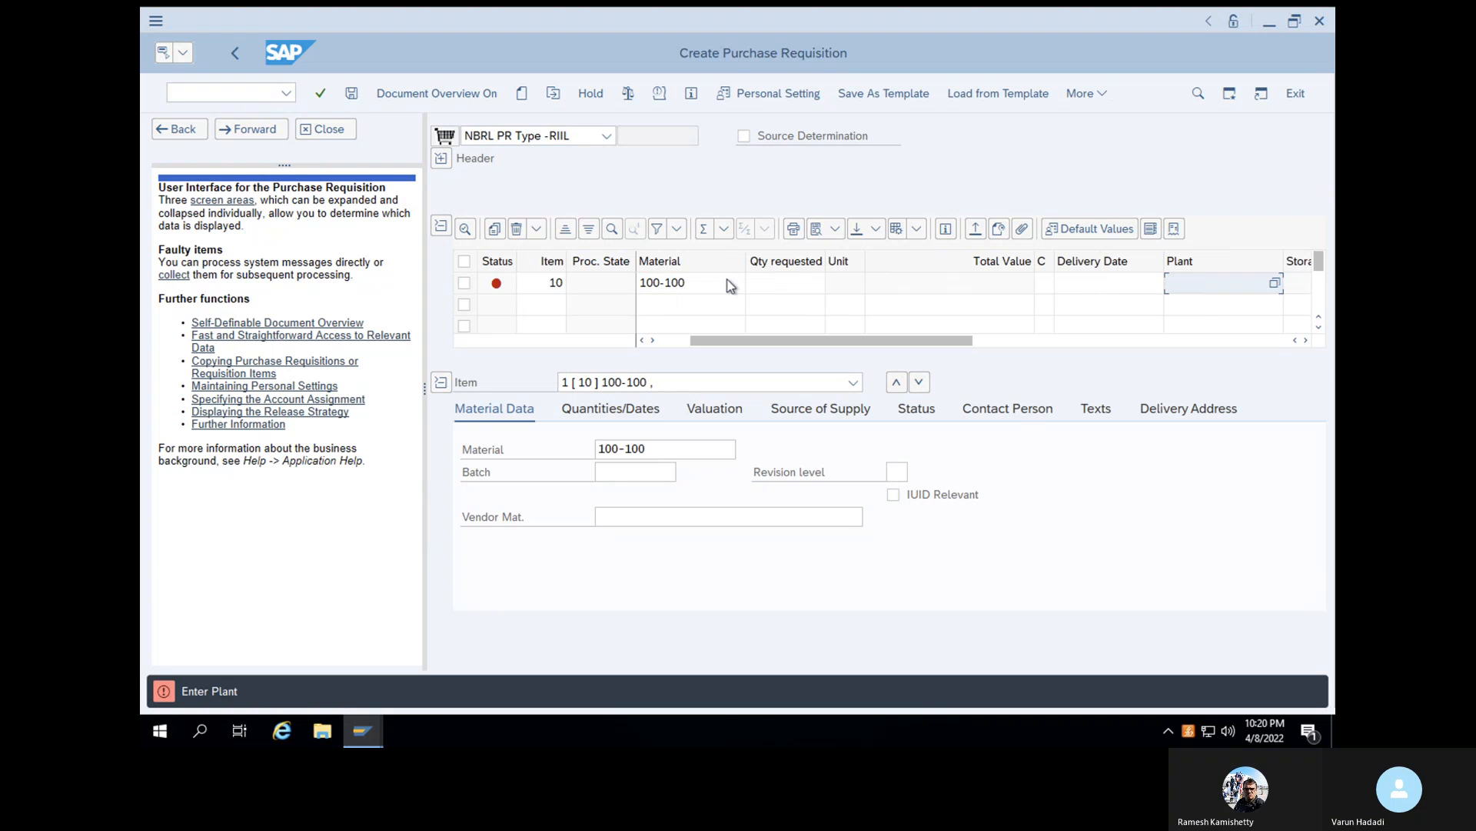
text(1000)
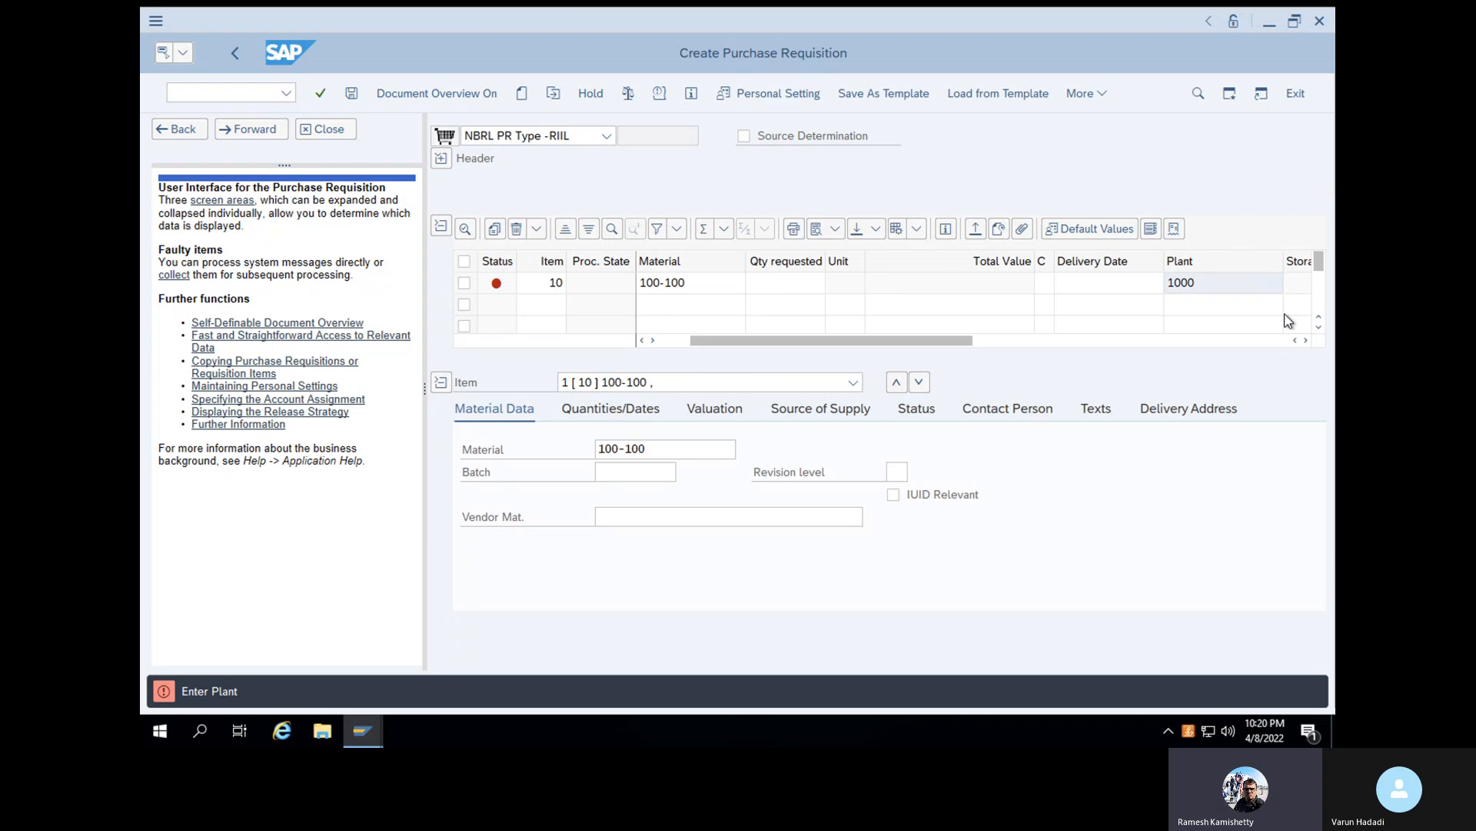
key(Return)
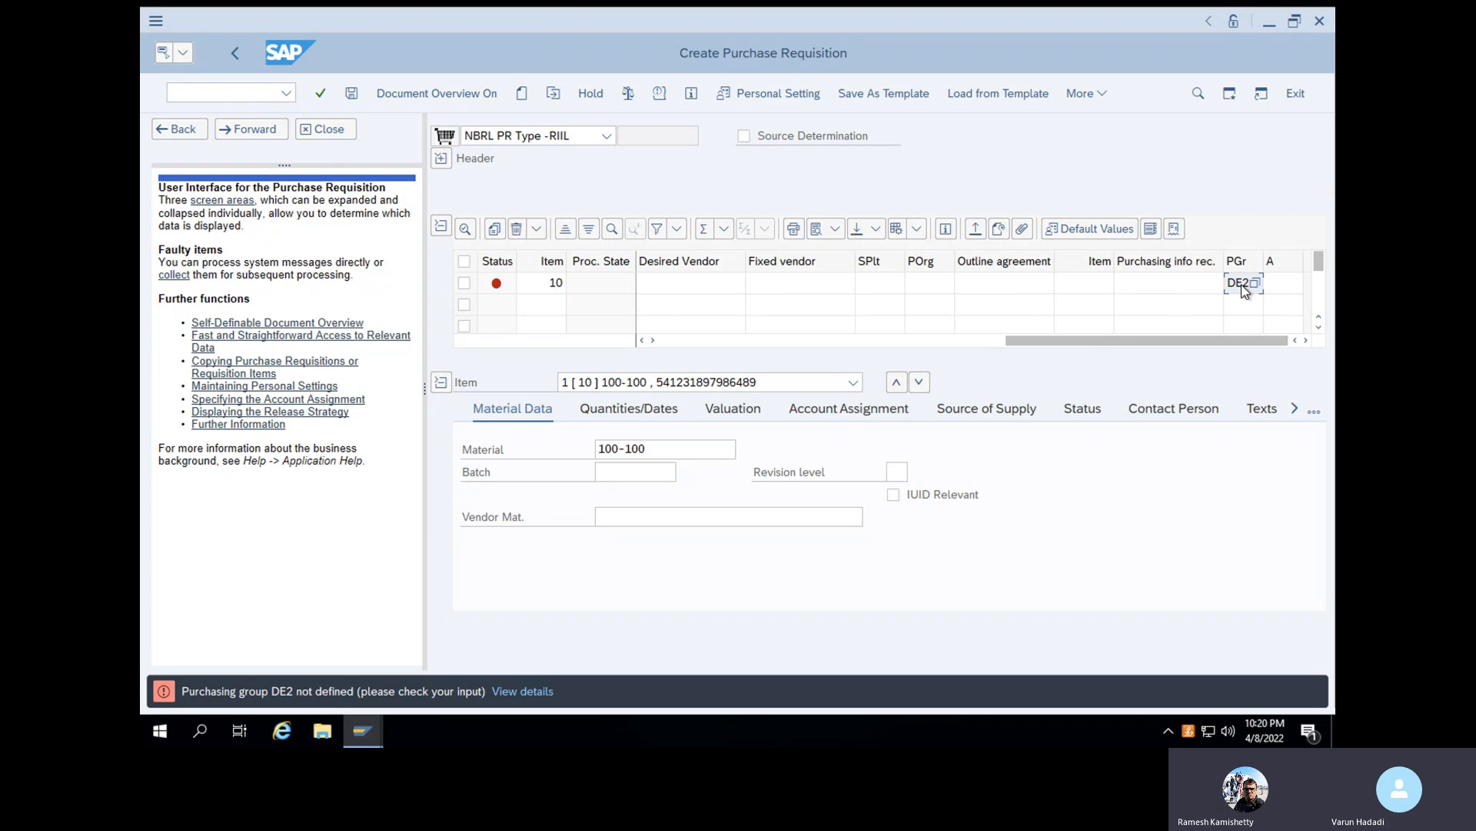
- Replace the undefined purchasing group of the requisition item with WAL
key(BackSpace)
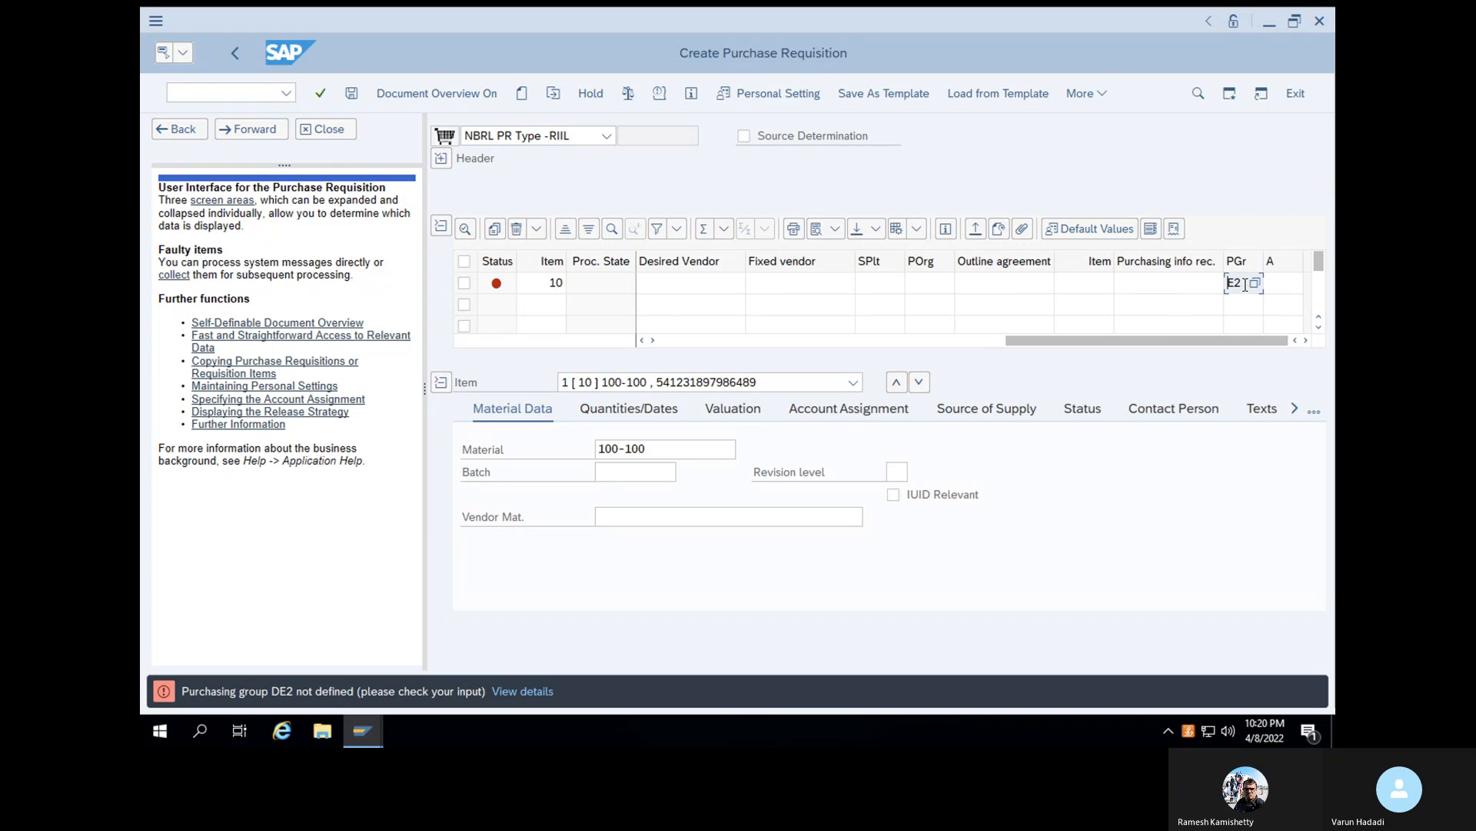
key(Delete)
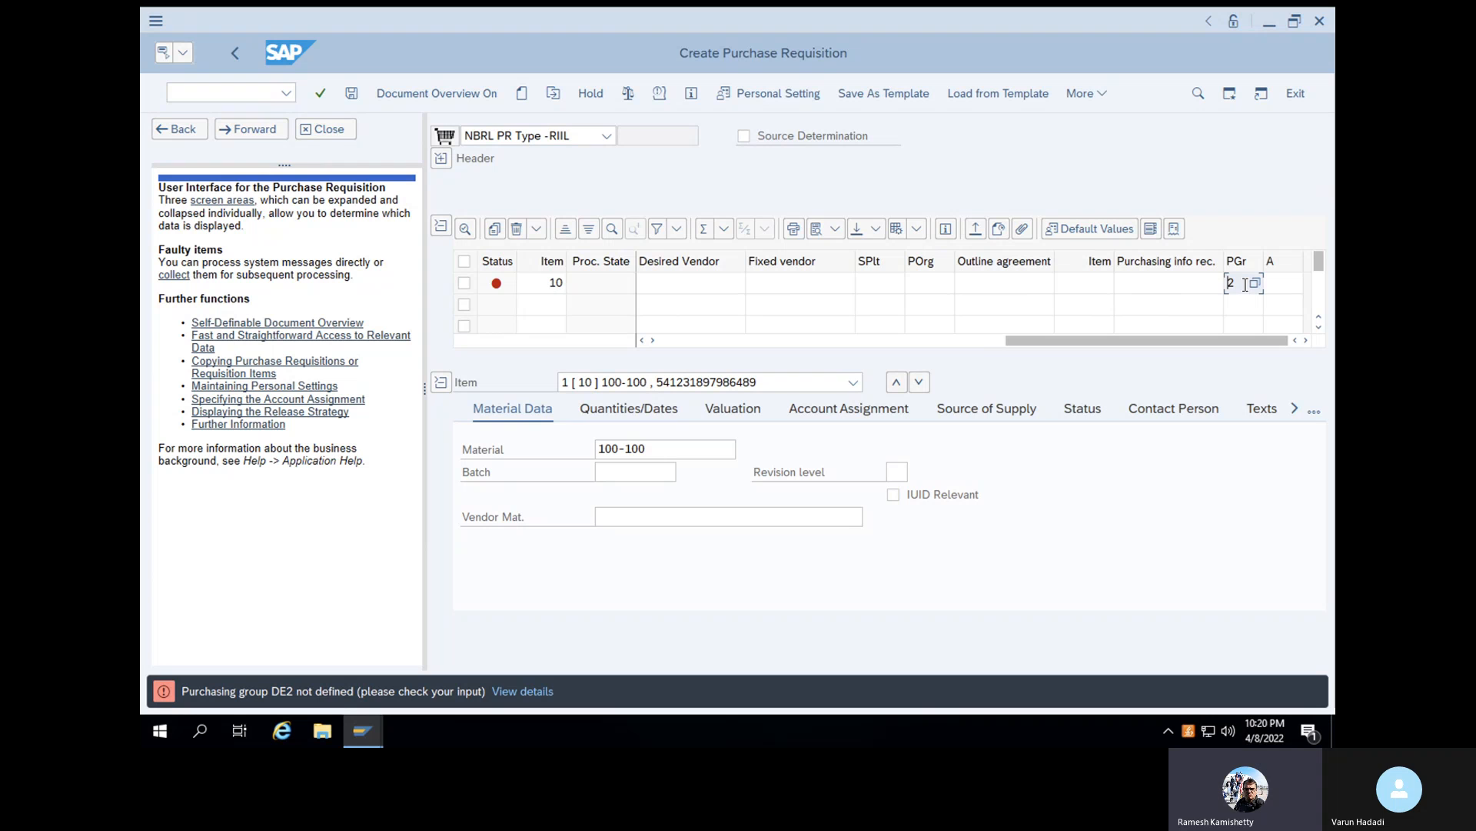
key(Down)
click(1245, 285)
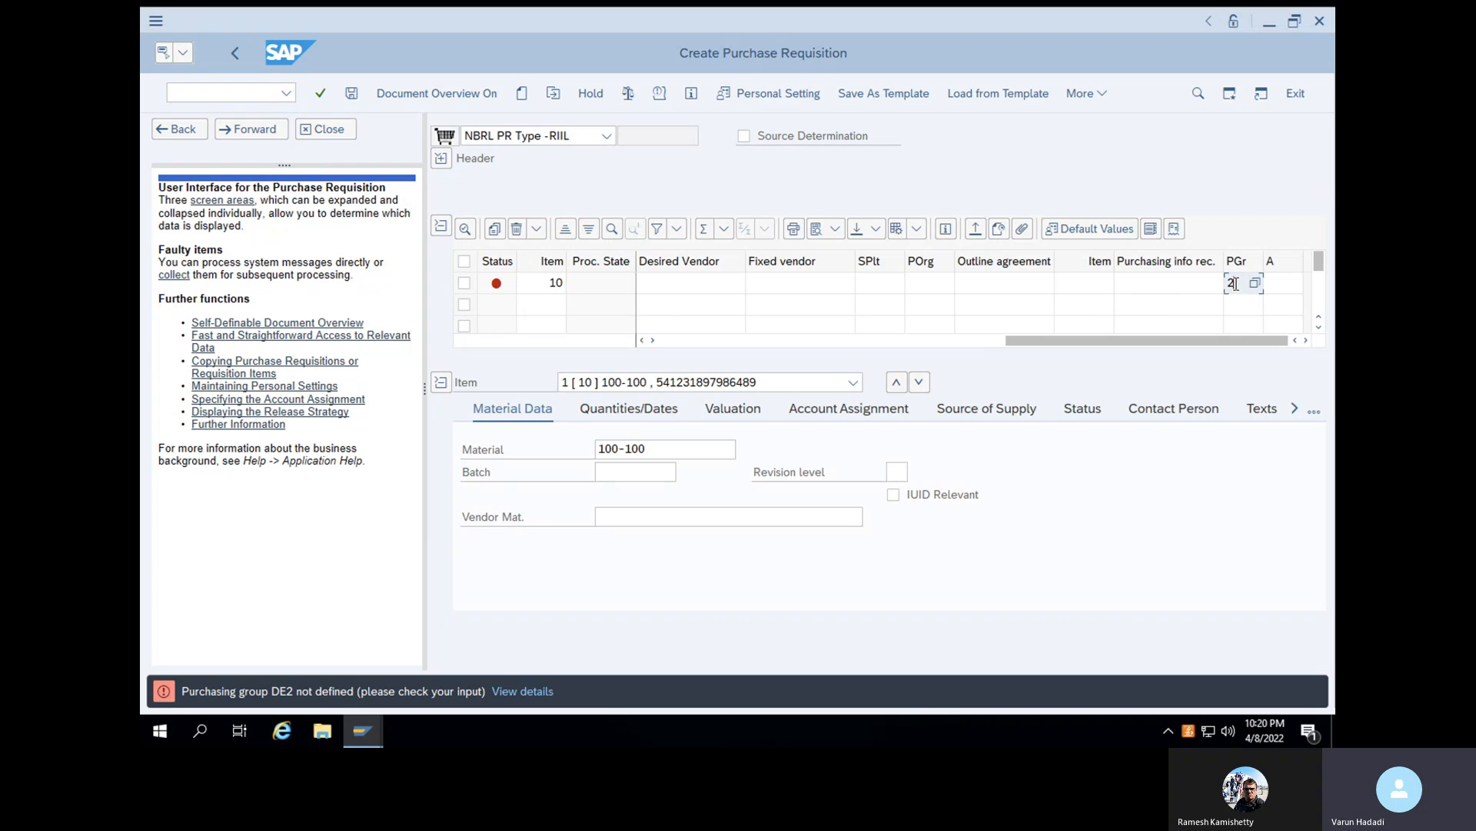
key(BackSpace)
text(AL)
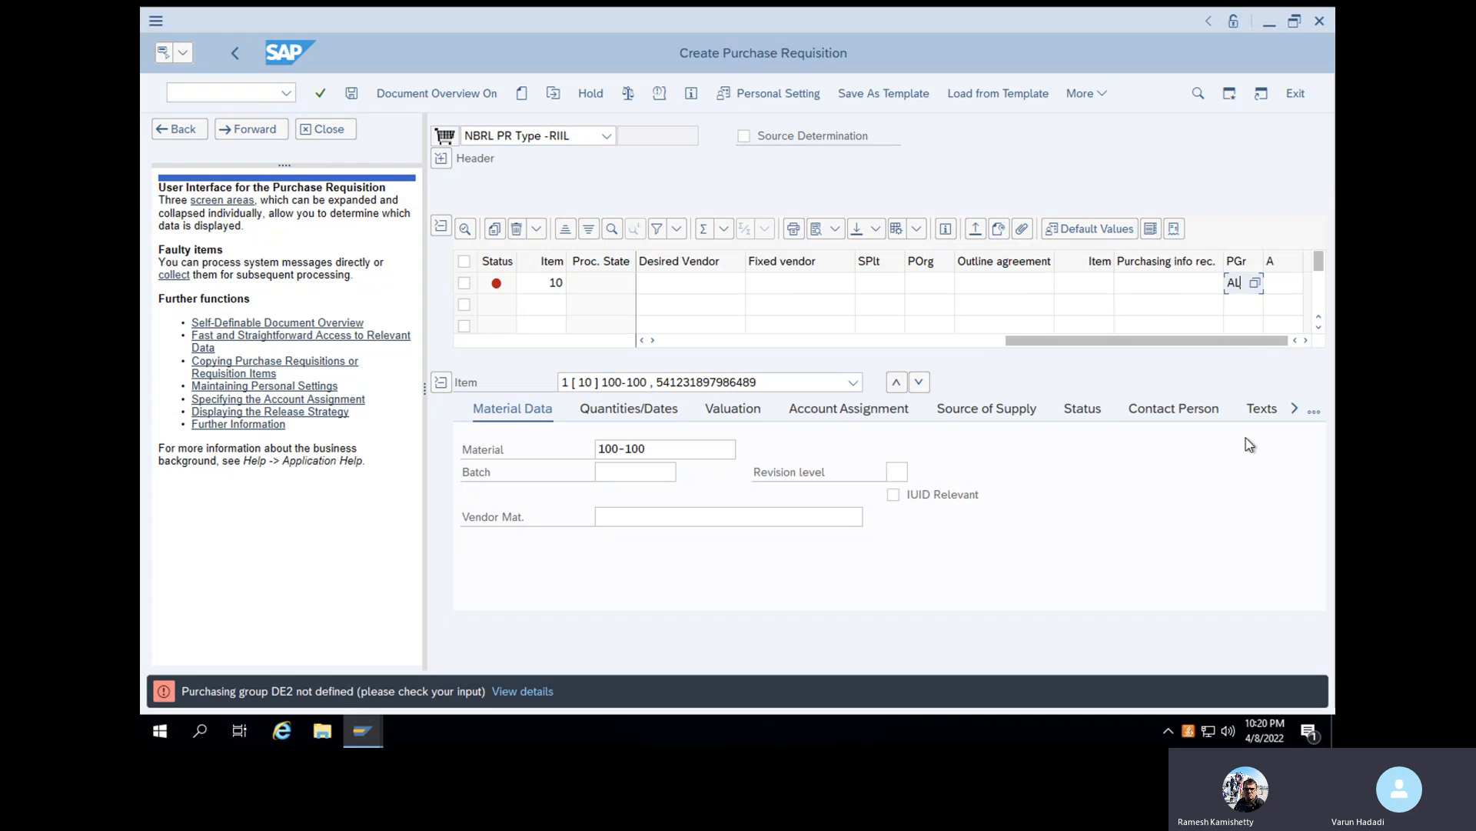
key(BackSpace)
key(BackSpace)
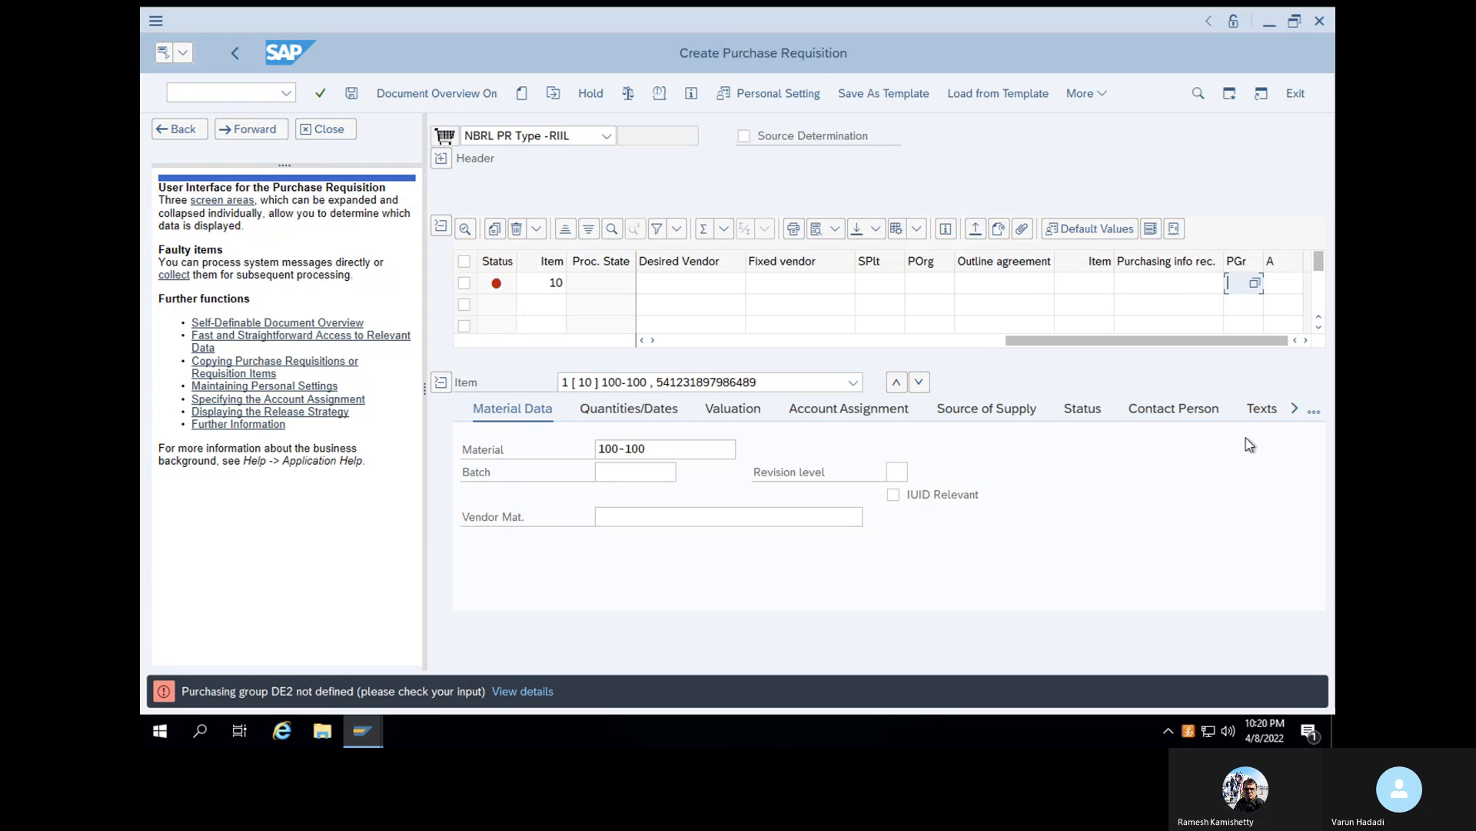
text(WAL)
key(Return)
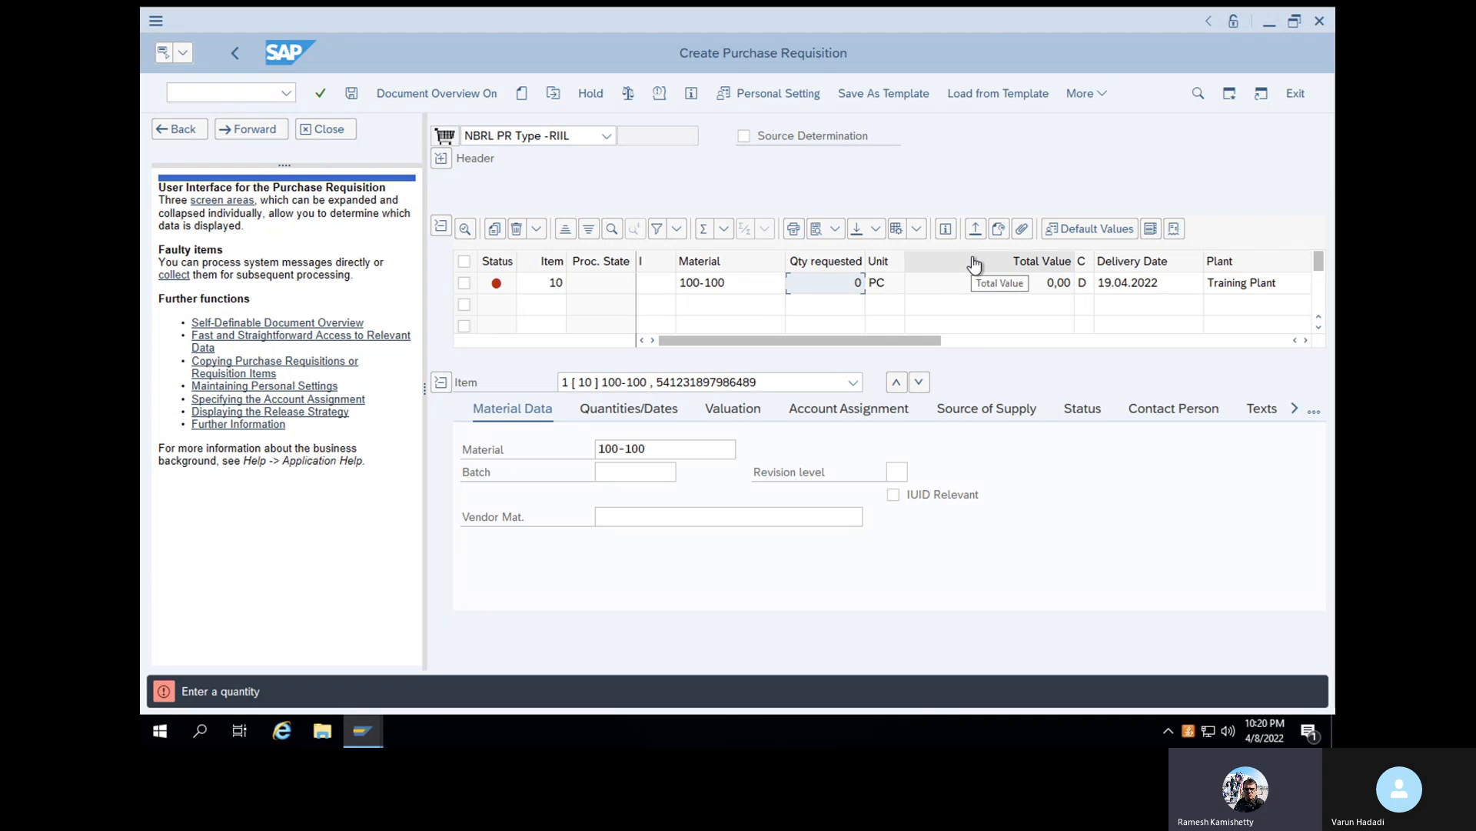
- Set the requisition item's requested quantity to 10 and its storage location to SL01
text(10)
key(Return)
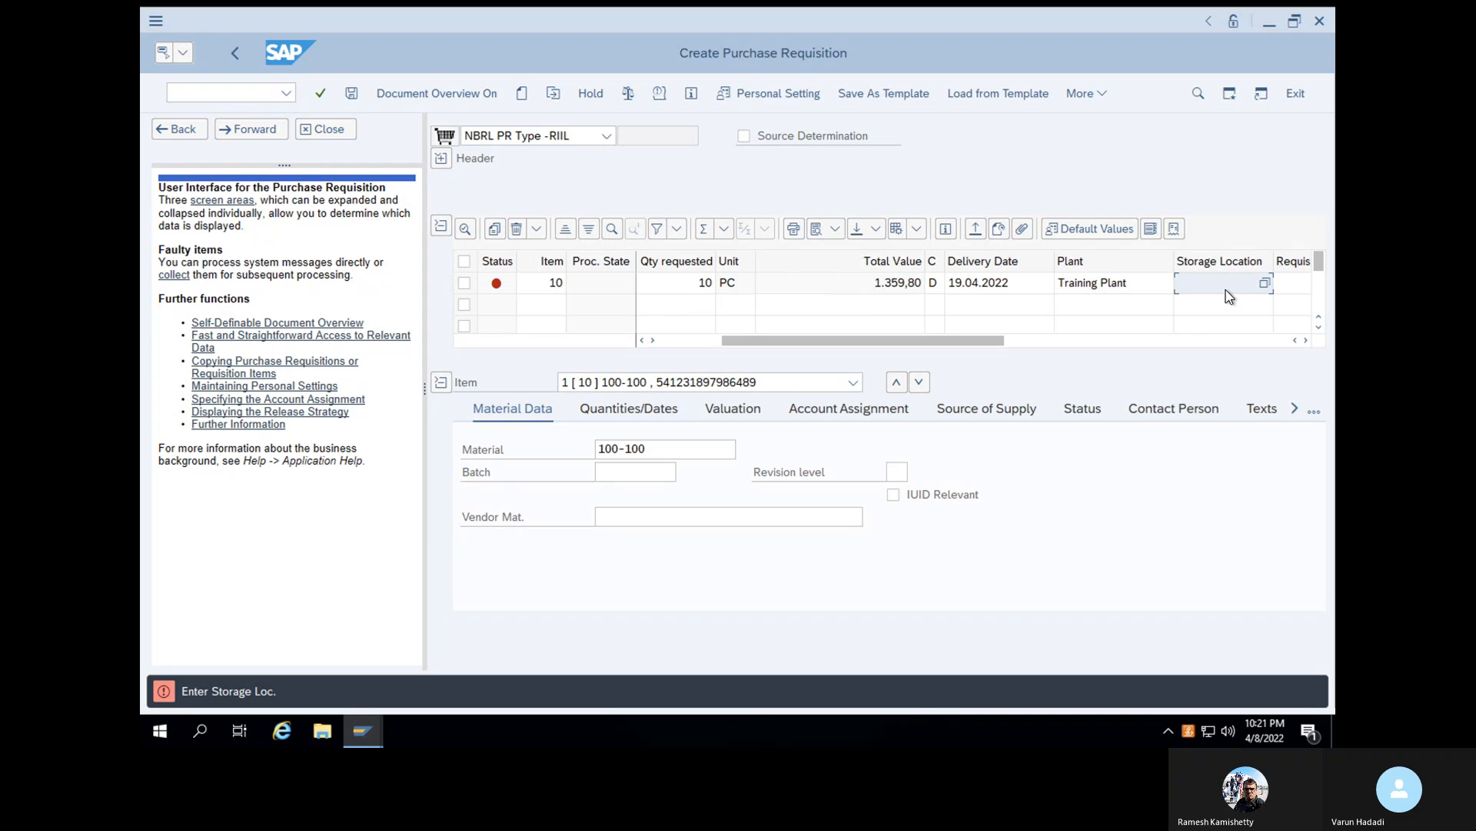
text(1)
key(BackSpace)
text(SL01)
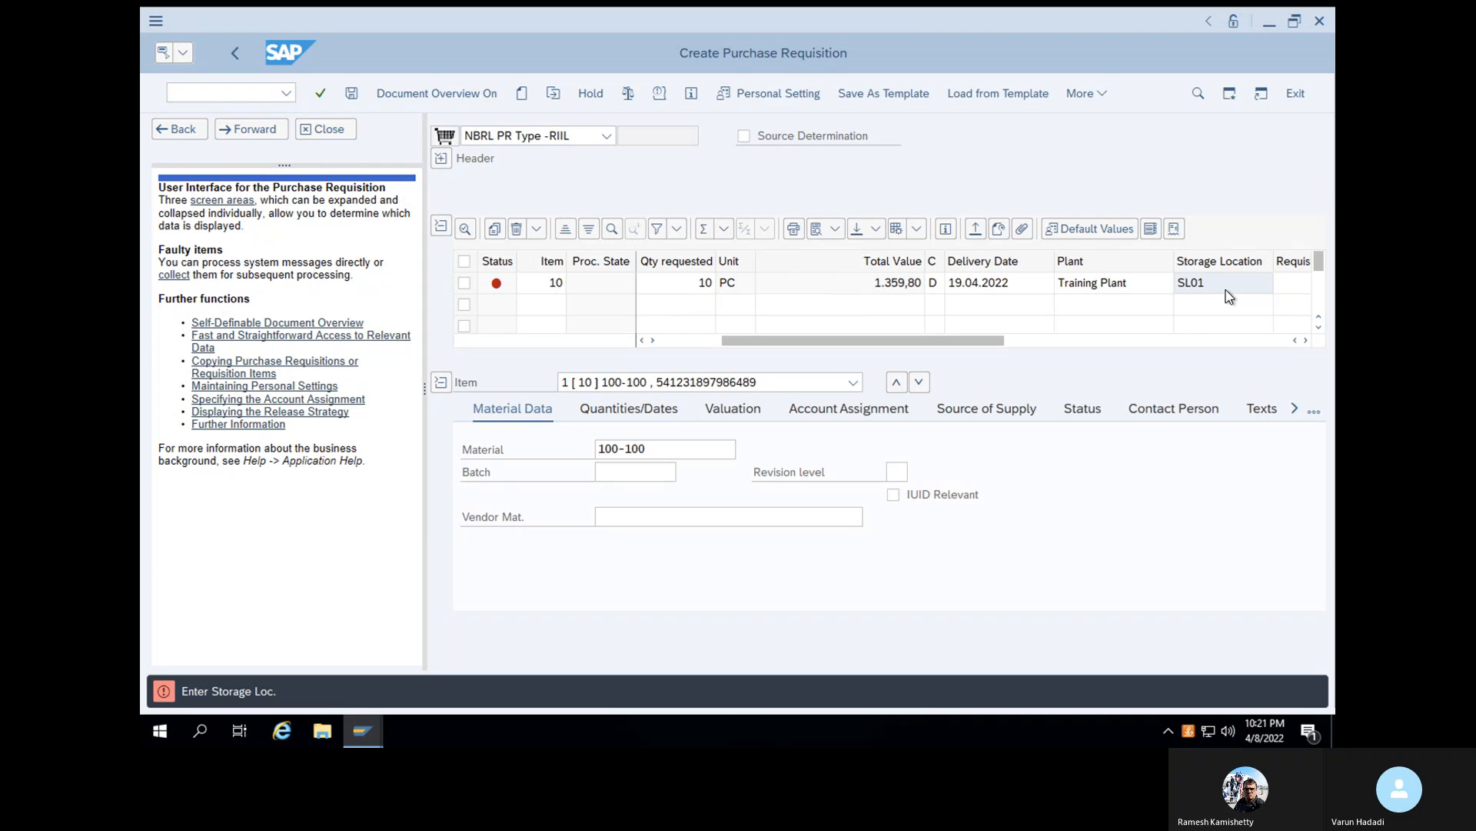
key(Return)
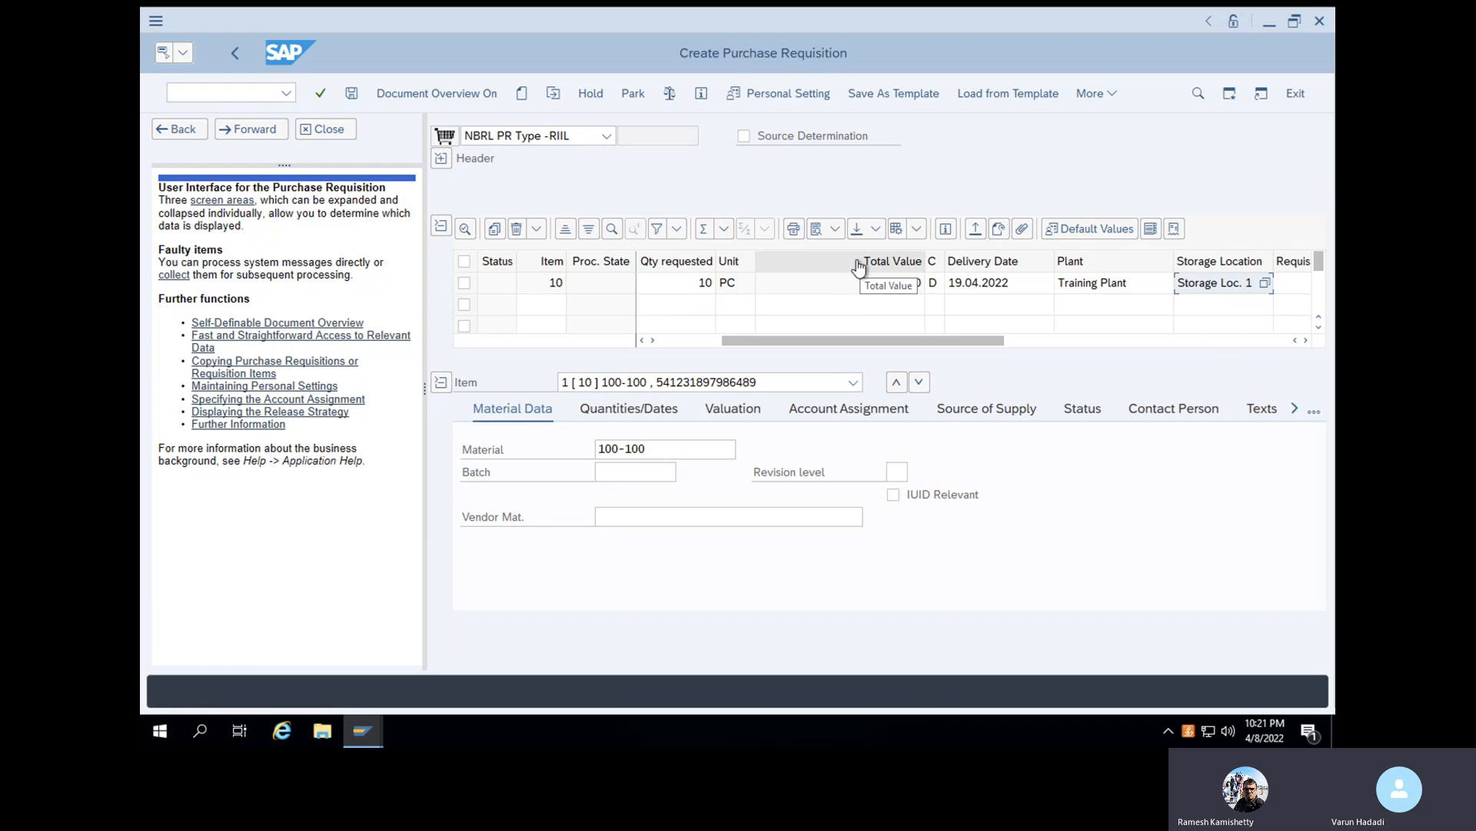
- Check the purchase requisition for errors and save it
click(670, 93)
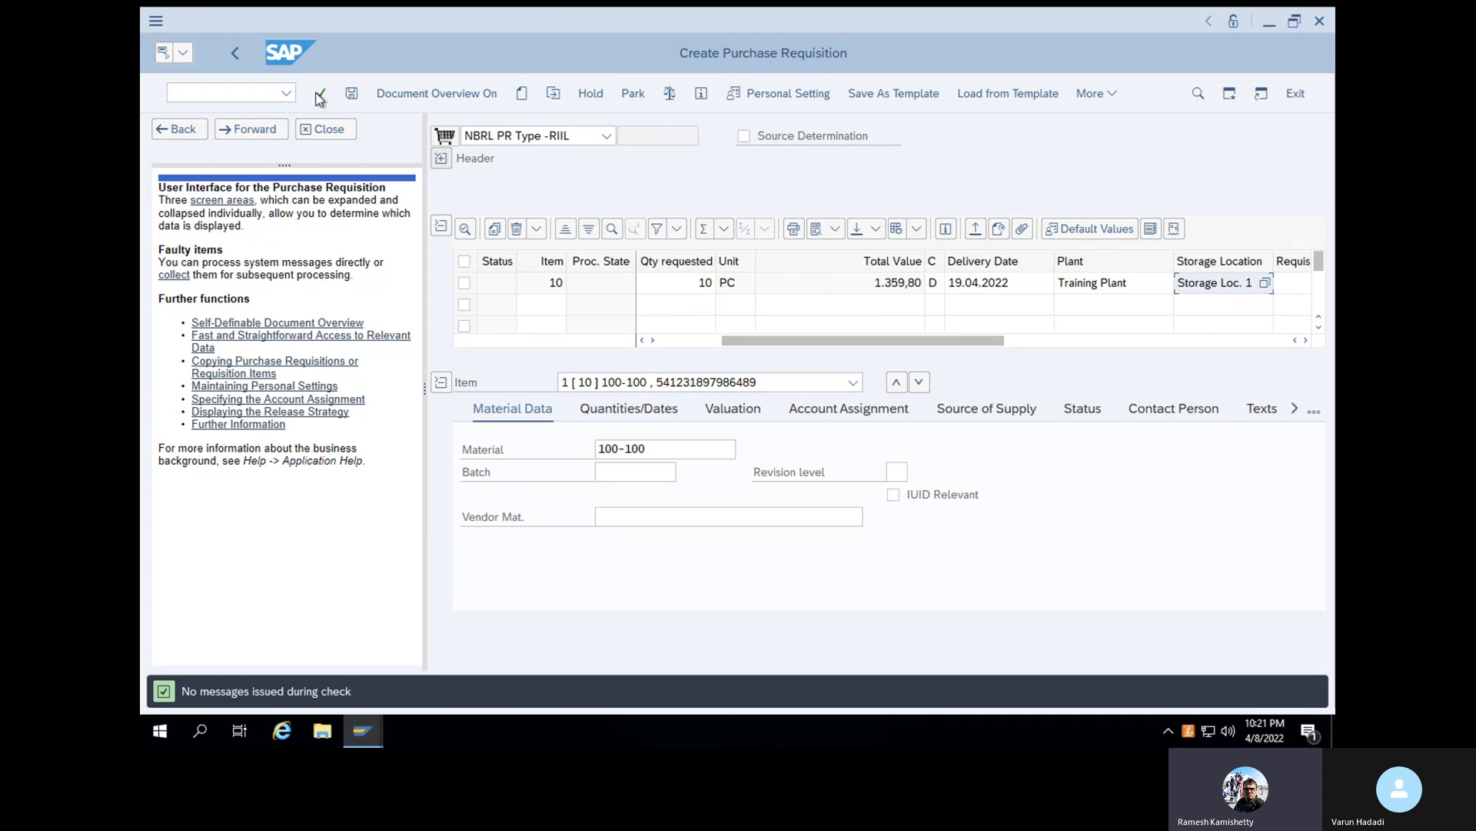
click(351, 95)
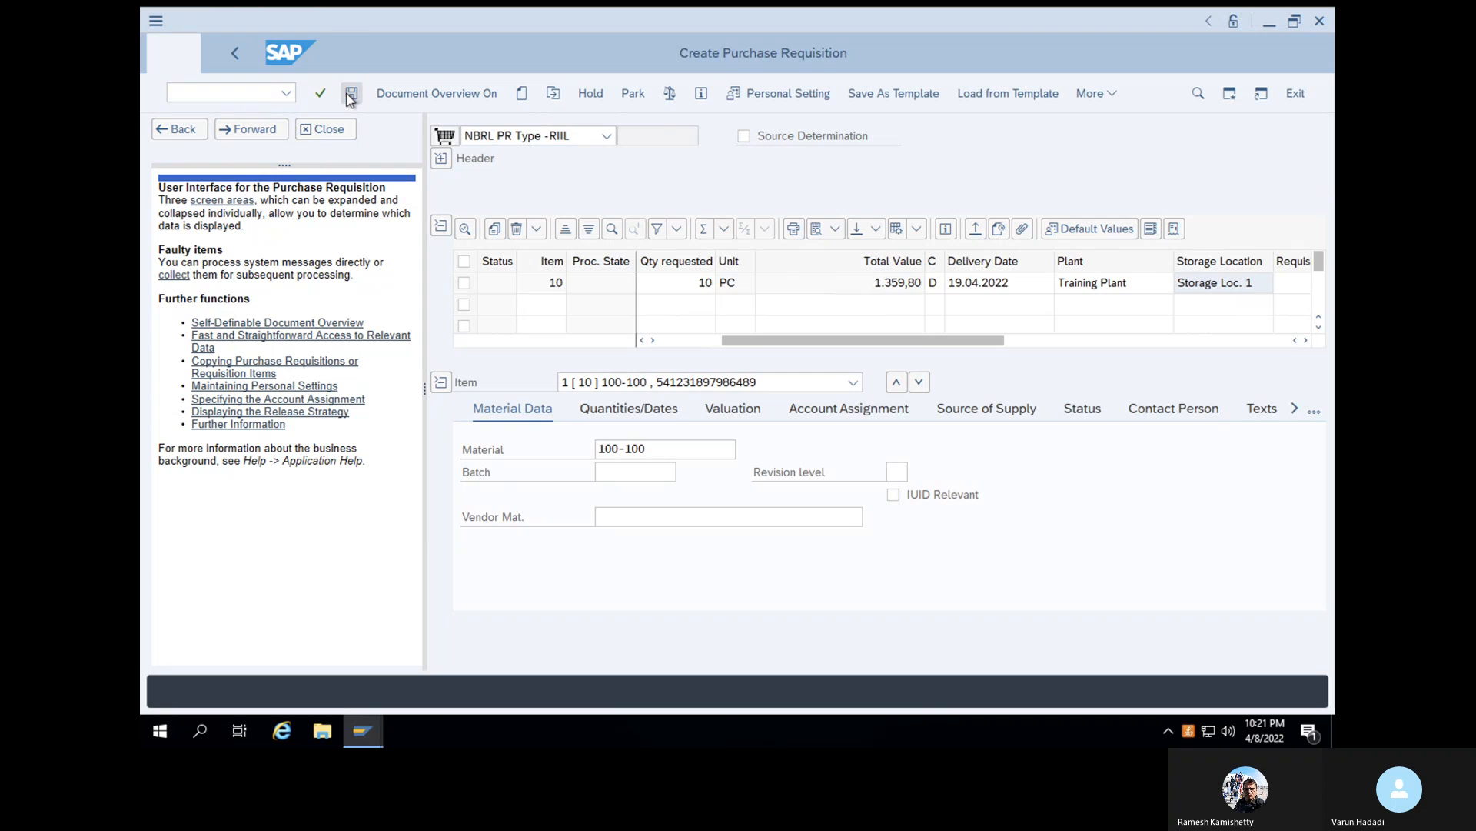
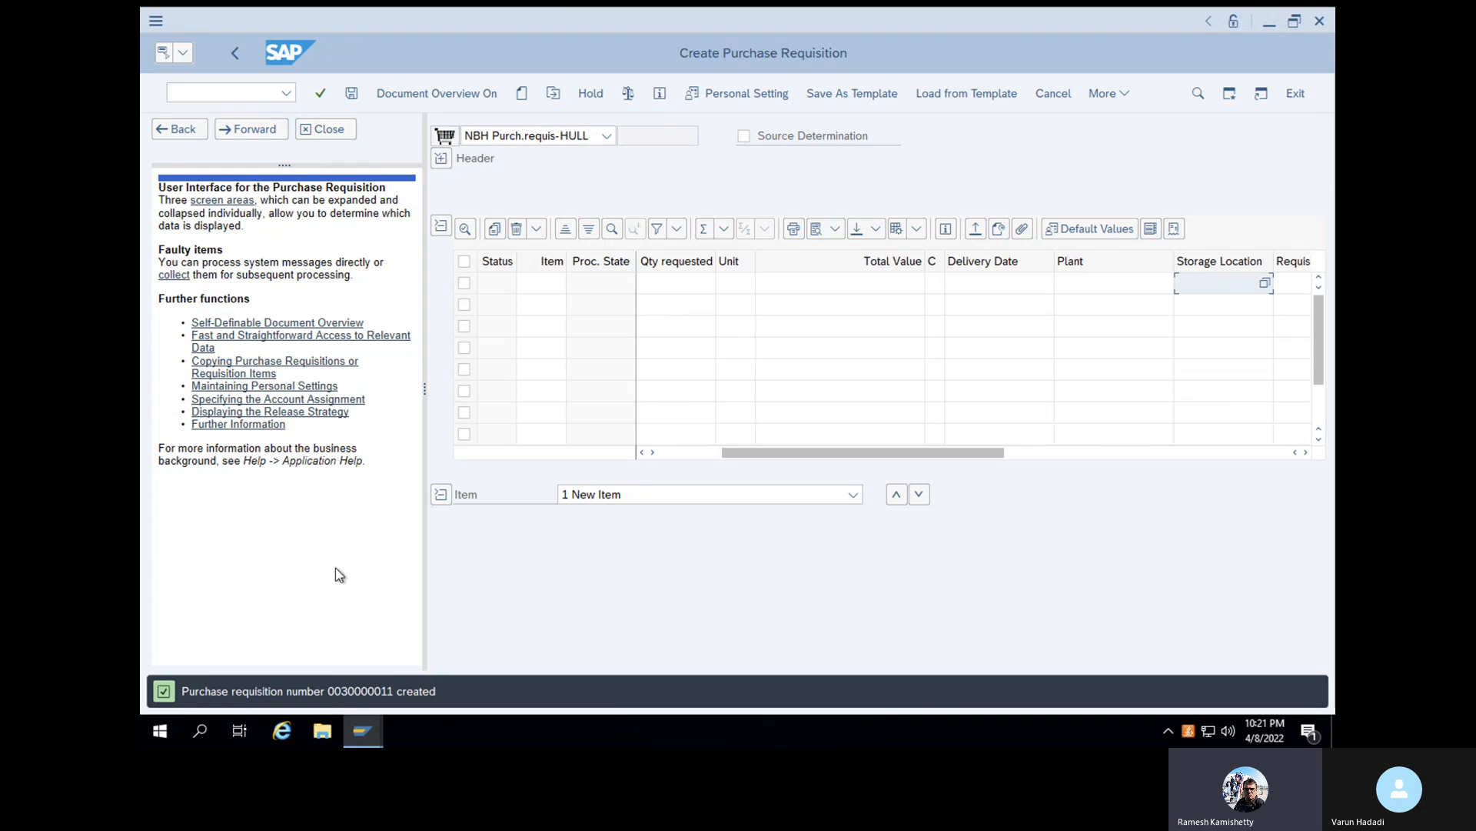
- Leave the requisition transaction with /n and open the SAP Reference IMG through transaction SPRO
click(240, 92)
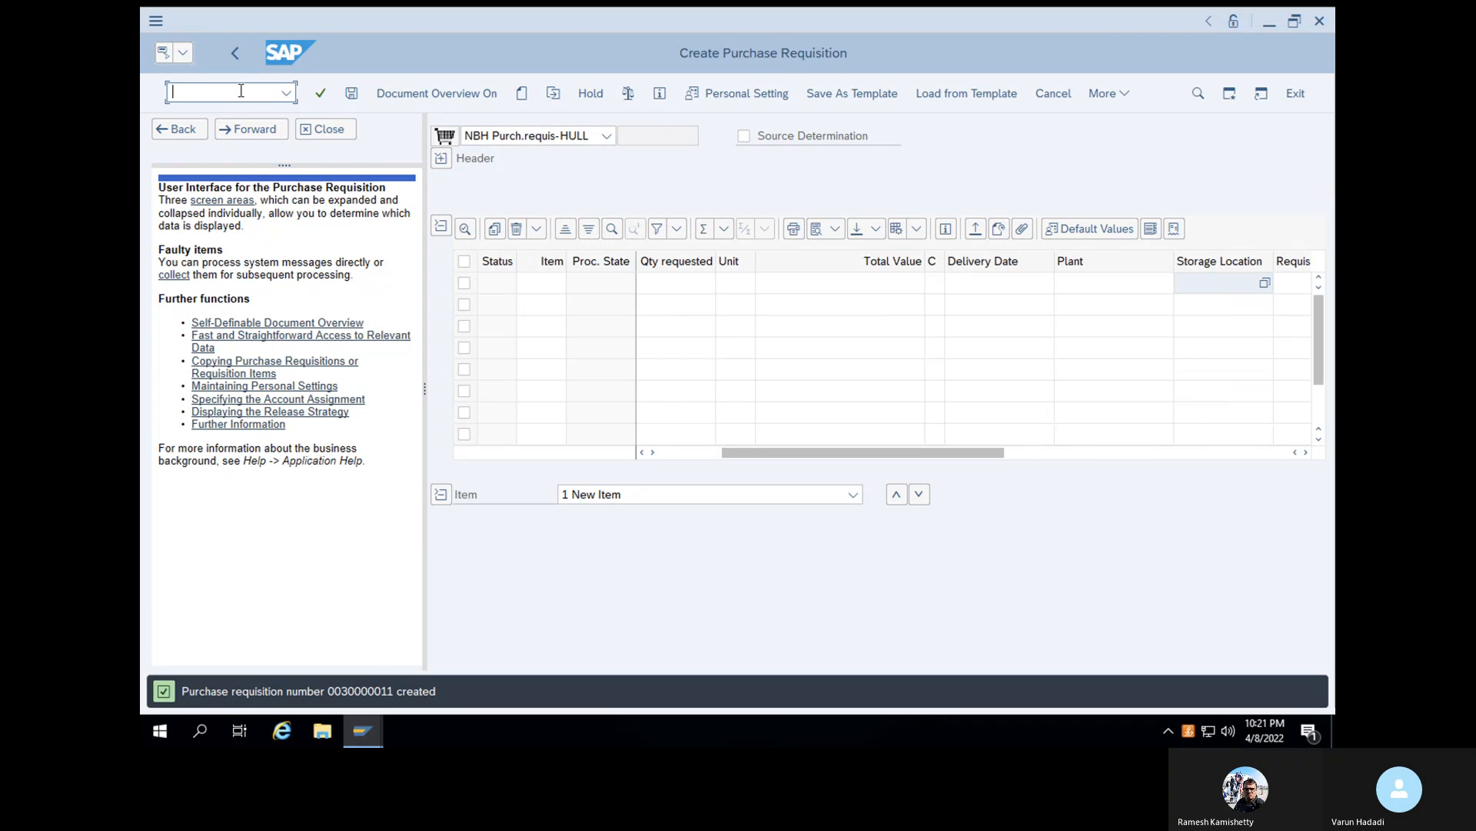
text(/n)
key(Return)
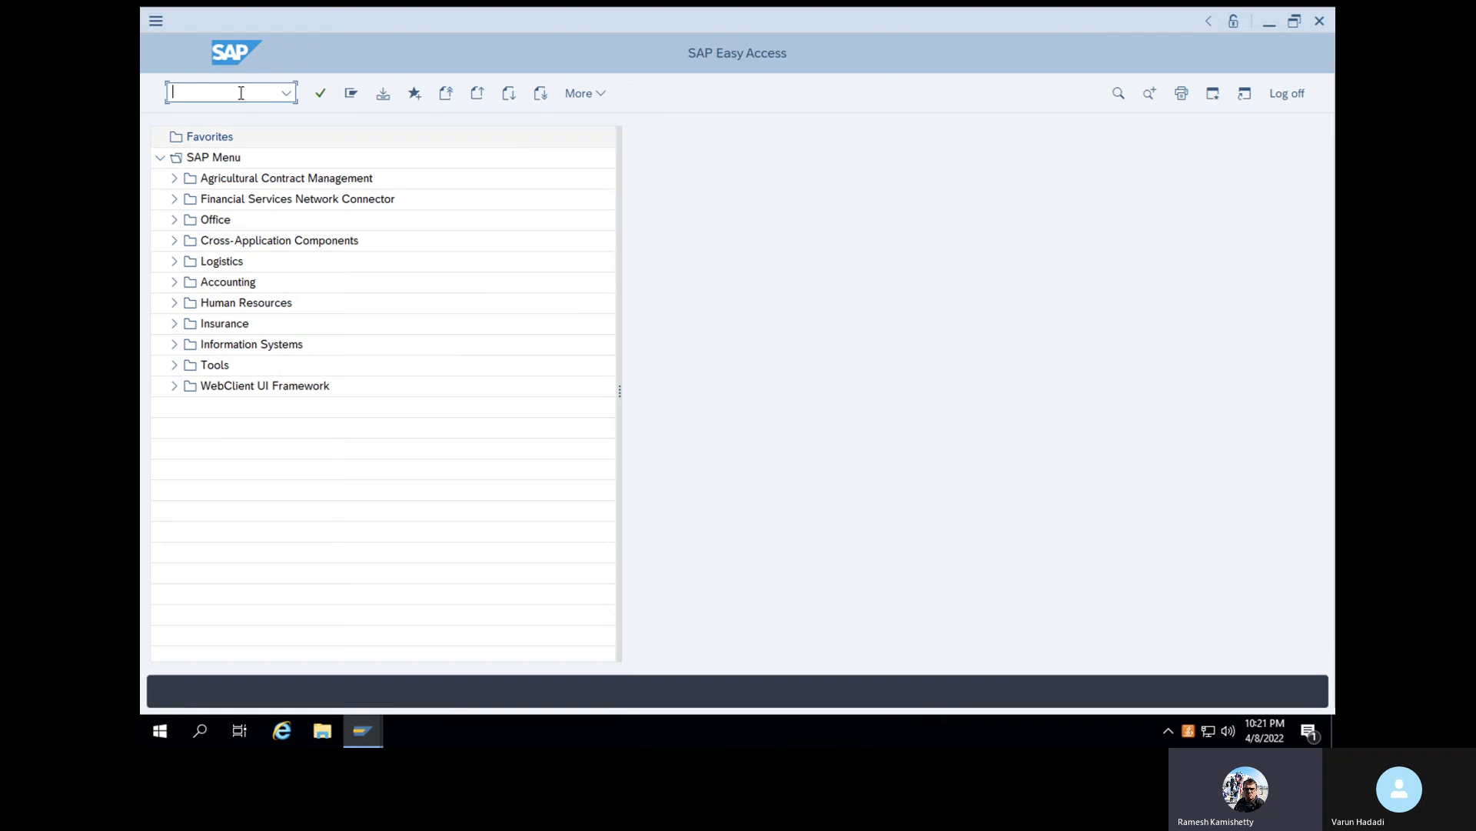
text(SPRO)
key(Return)
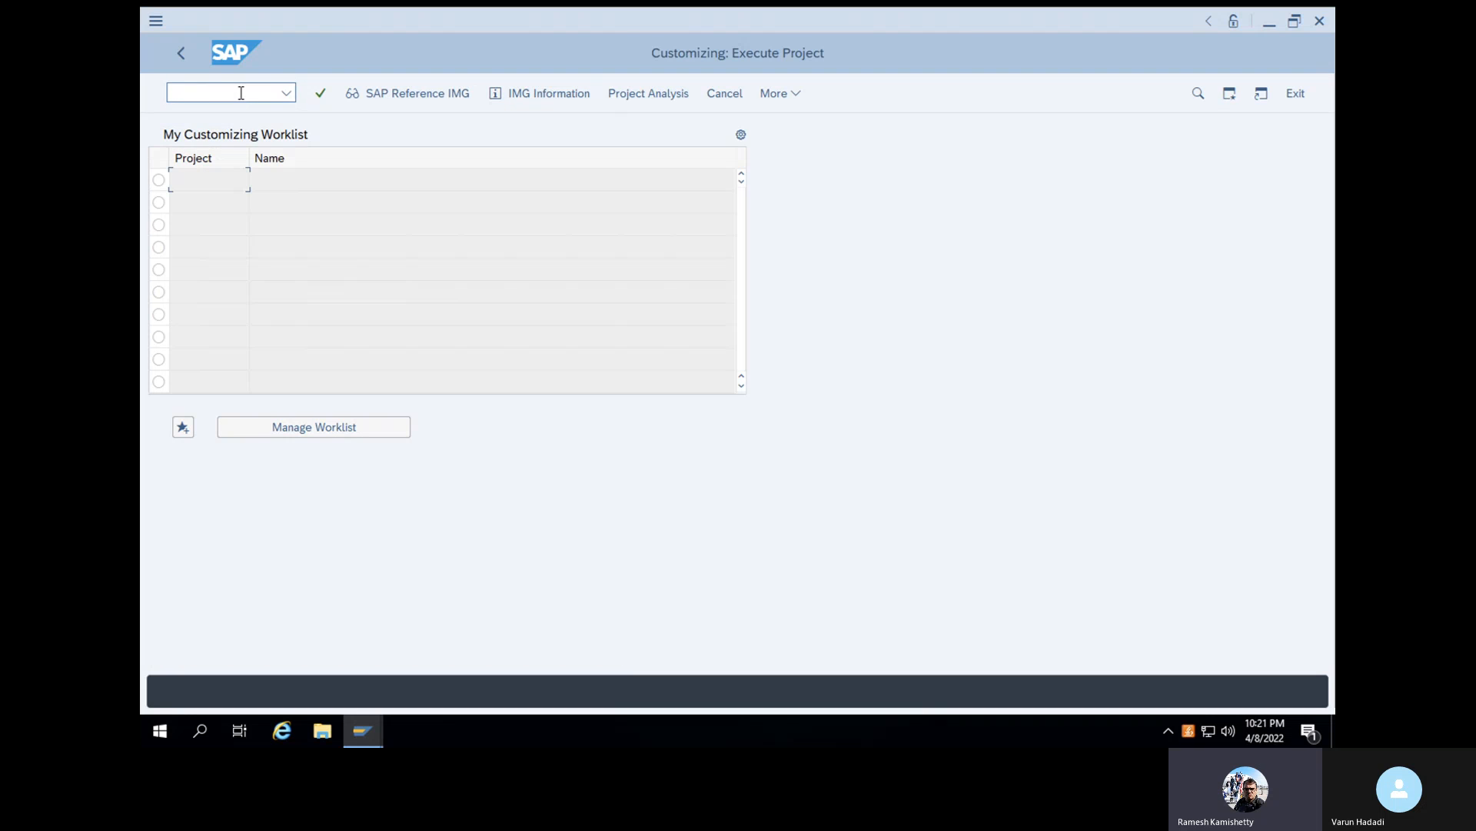
click(379, 100)
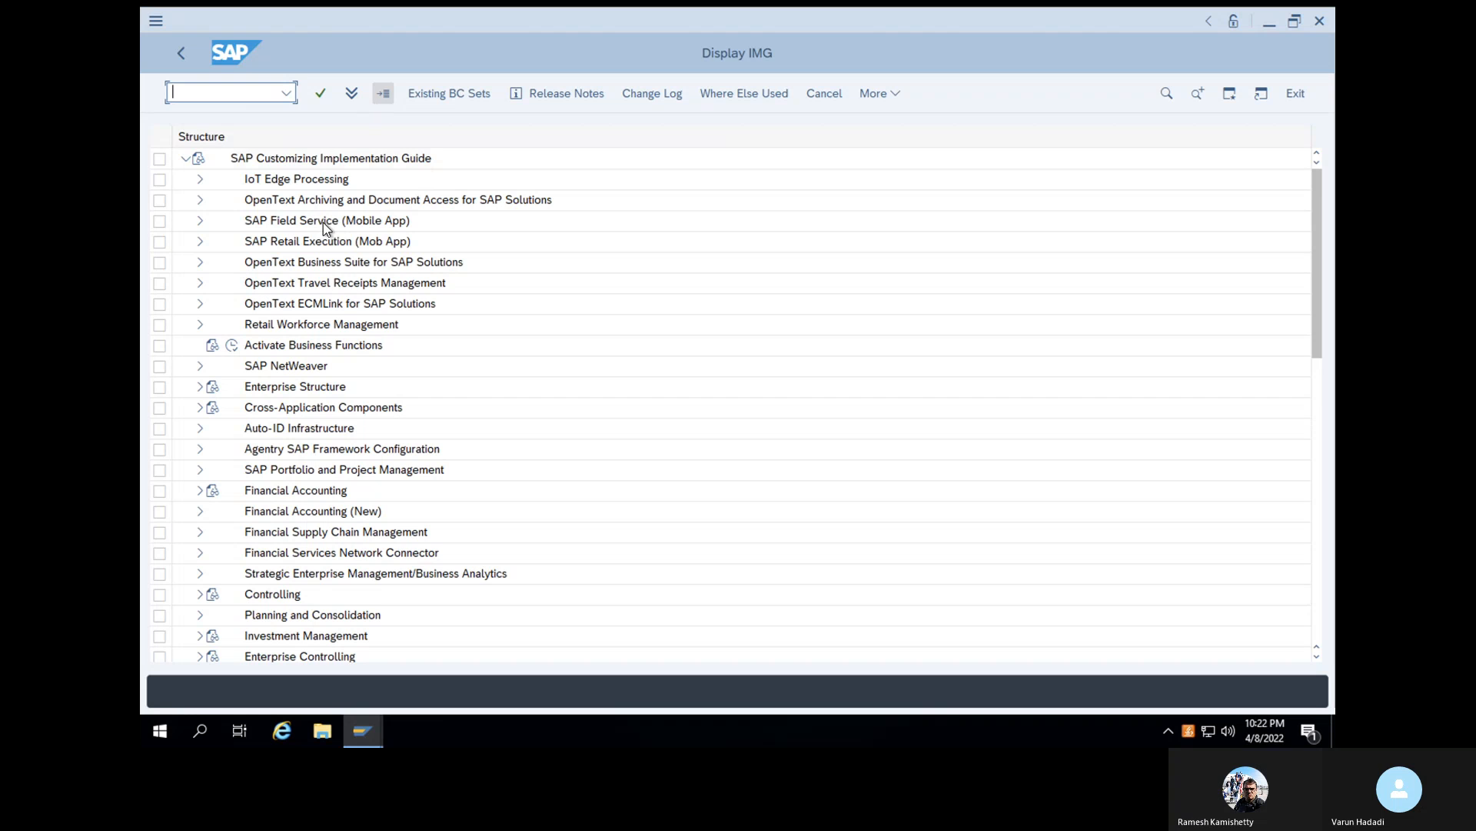
- Expand the Purchase Requisition node under Materials Management > Purchasing in the customizing structure
scroll(303, 294, down, 2)
scroll(303, 292, down, 5)
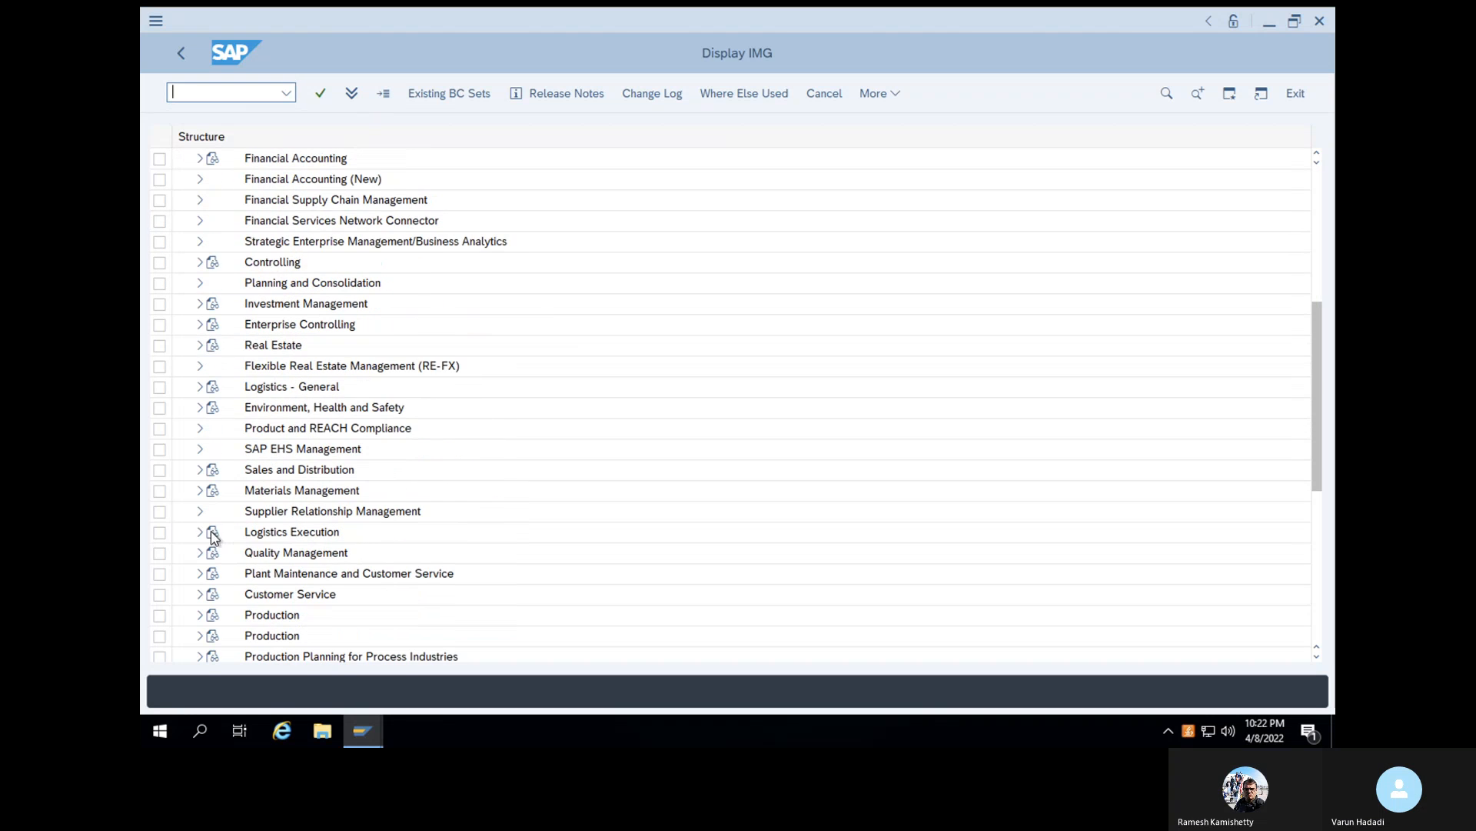
scroll(197, 490, down, 1)
click(200, 490)
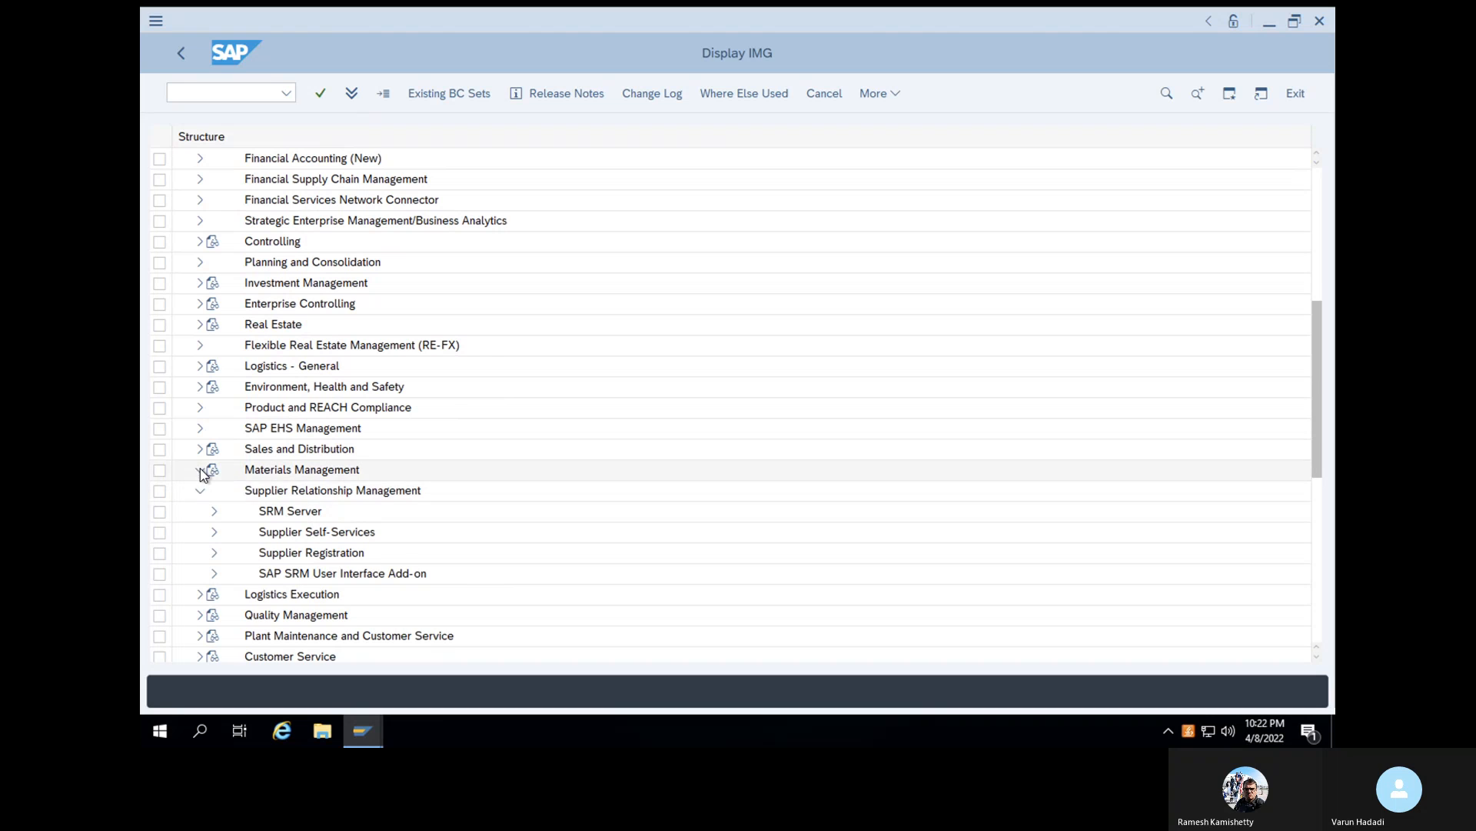
click(201, 469)
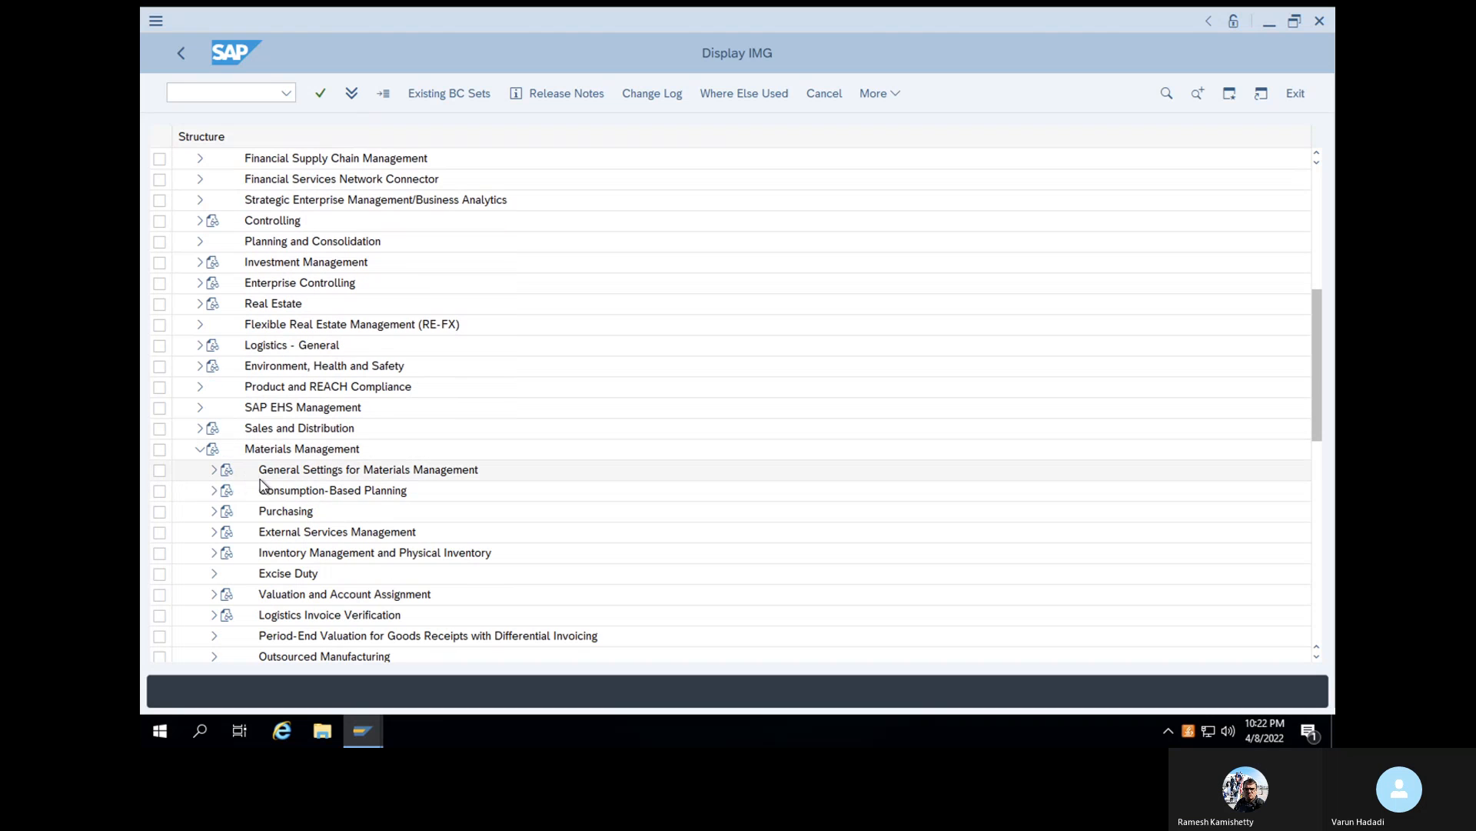
click(227, 513)
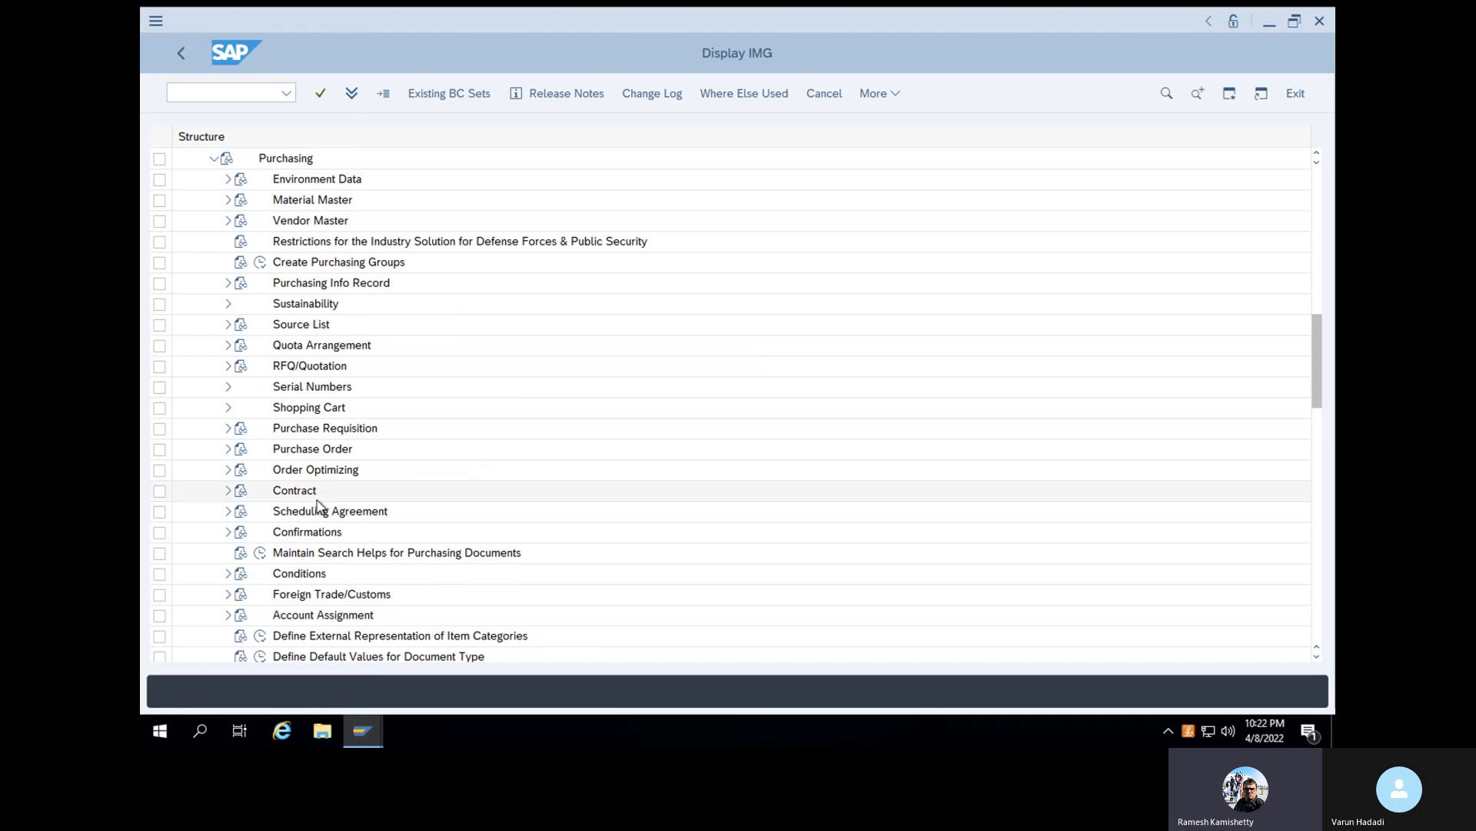
click(228, 428)
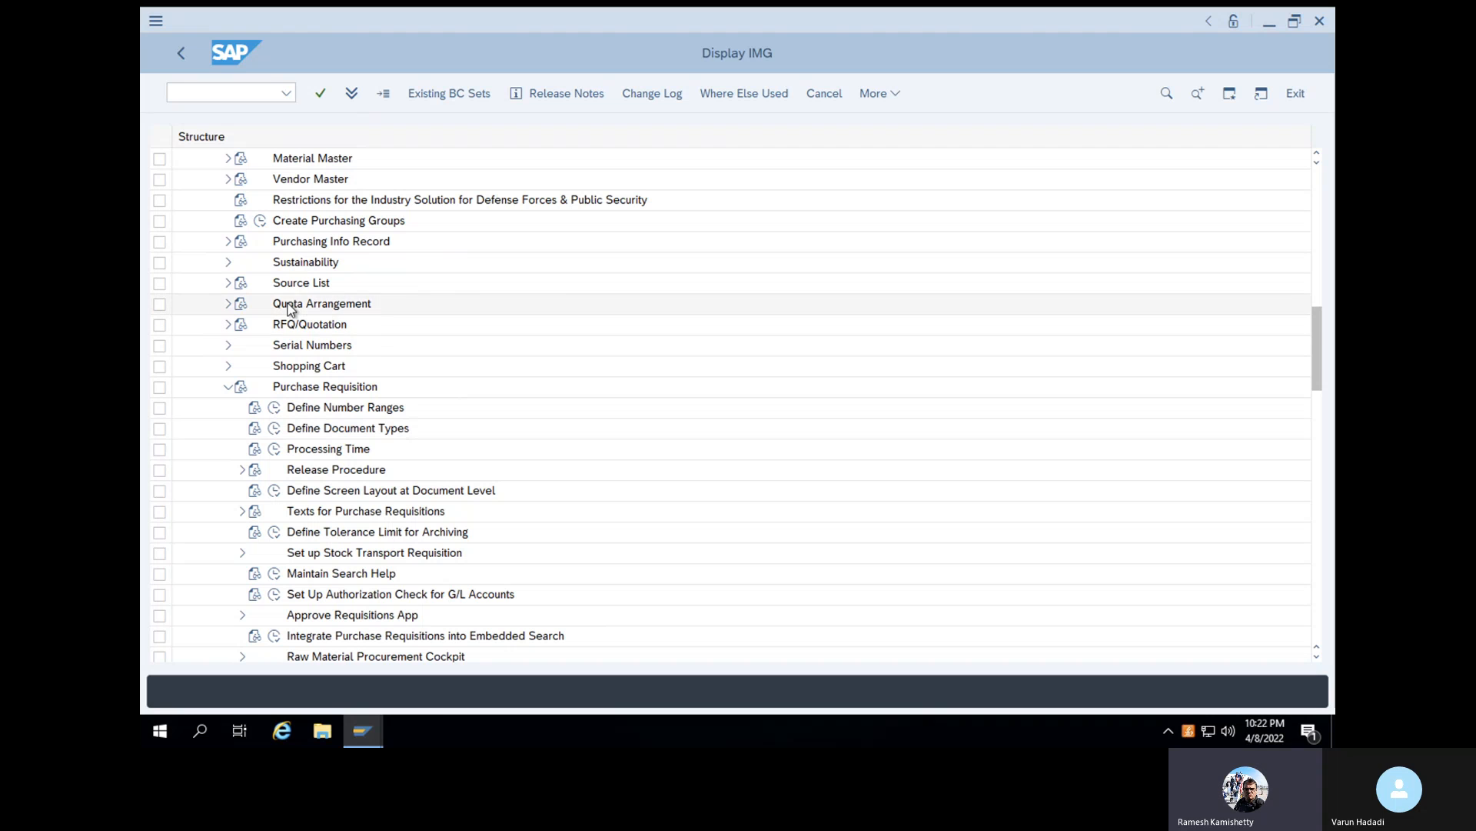
- Add a new purchasing group with key DE2, described as Purchasing followed by the person's first name
click(261, 226)
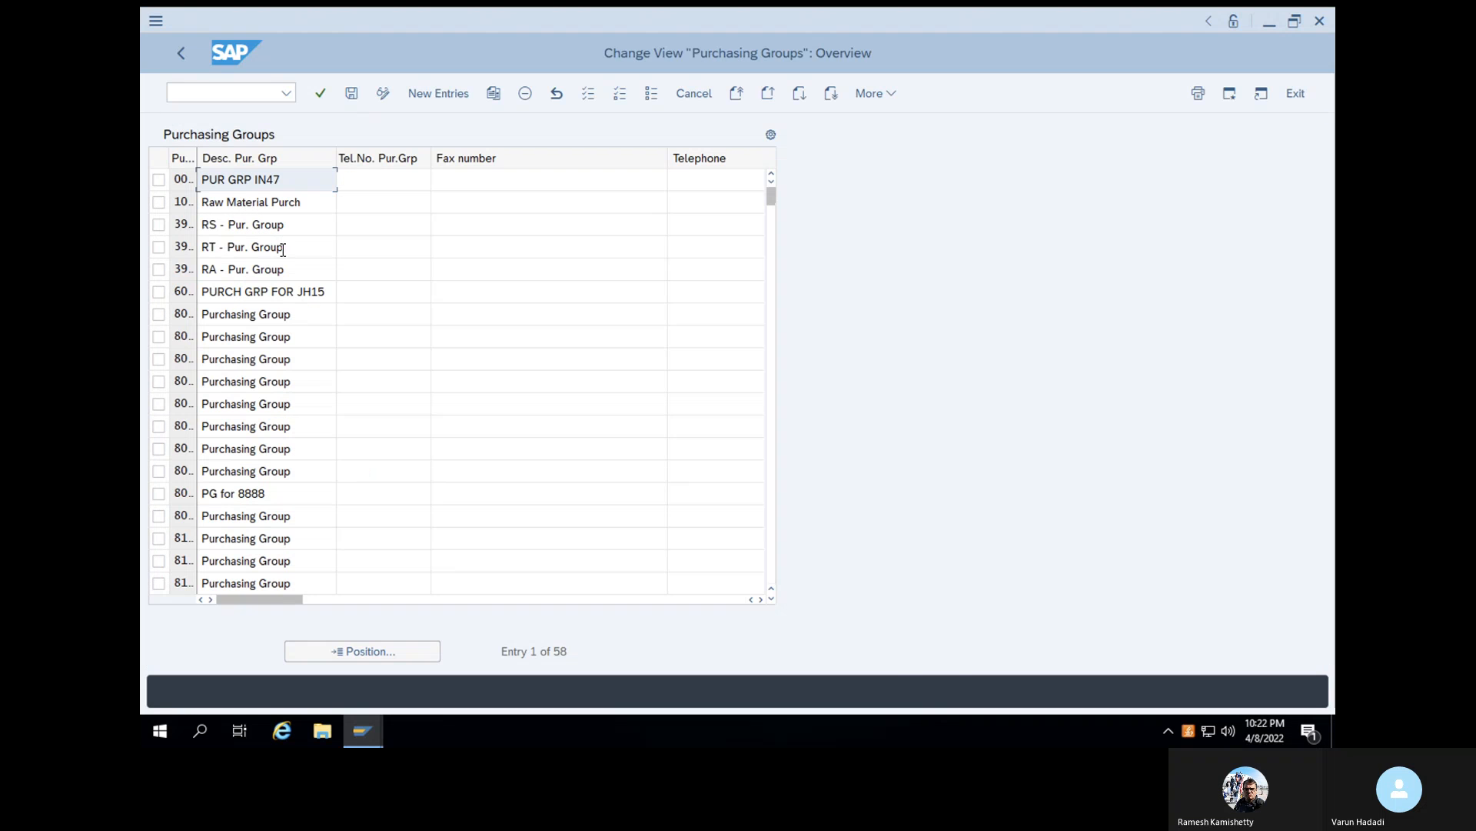
click(441, 94)
click(184, 181)
text(DE2)
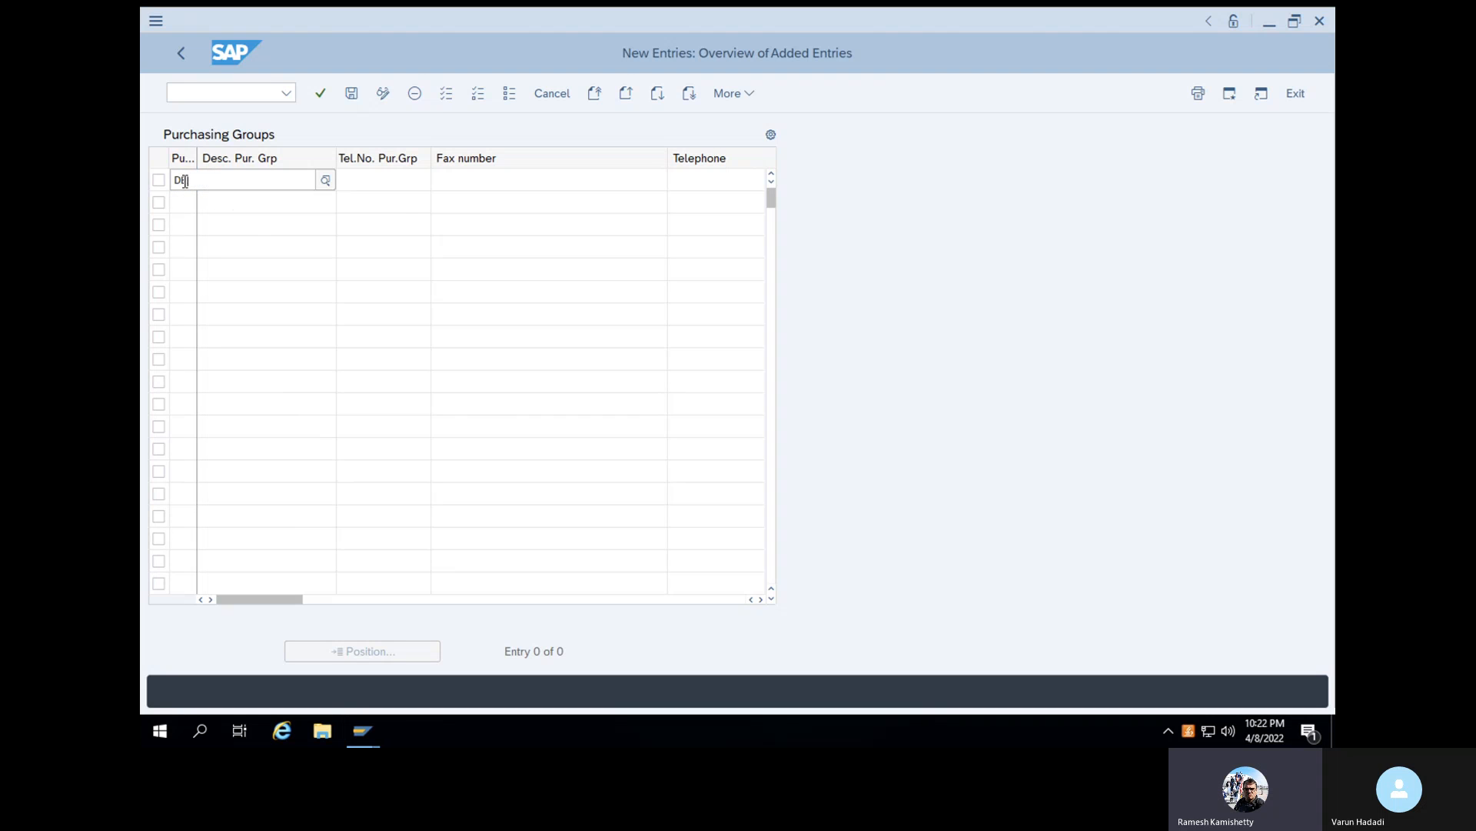
click(252, 226)
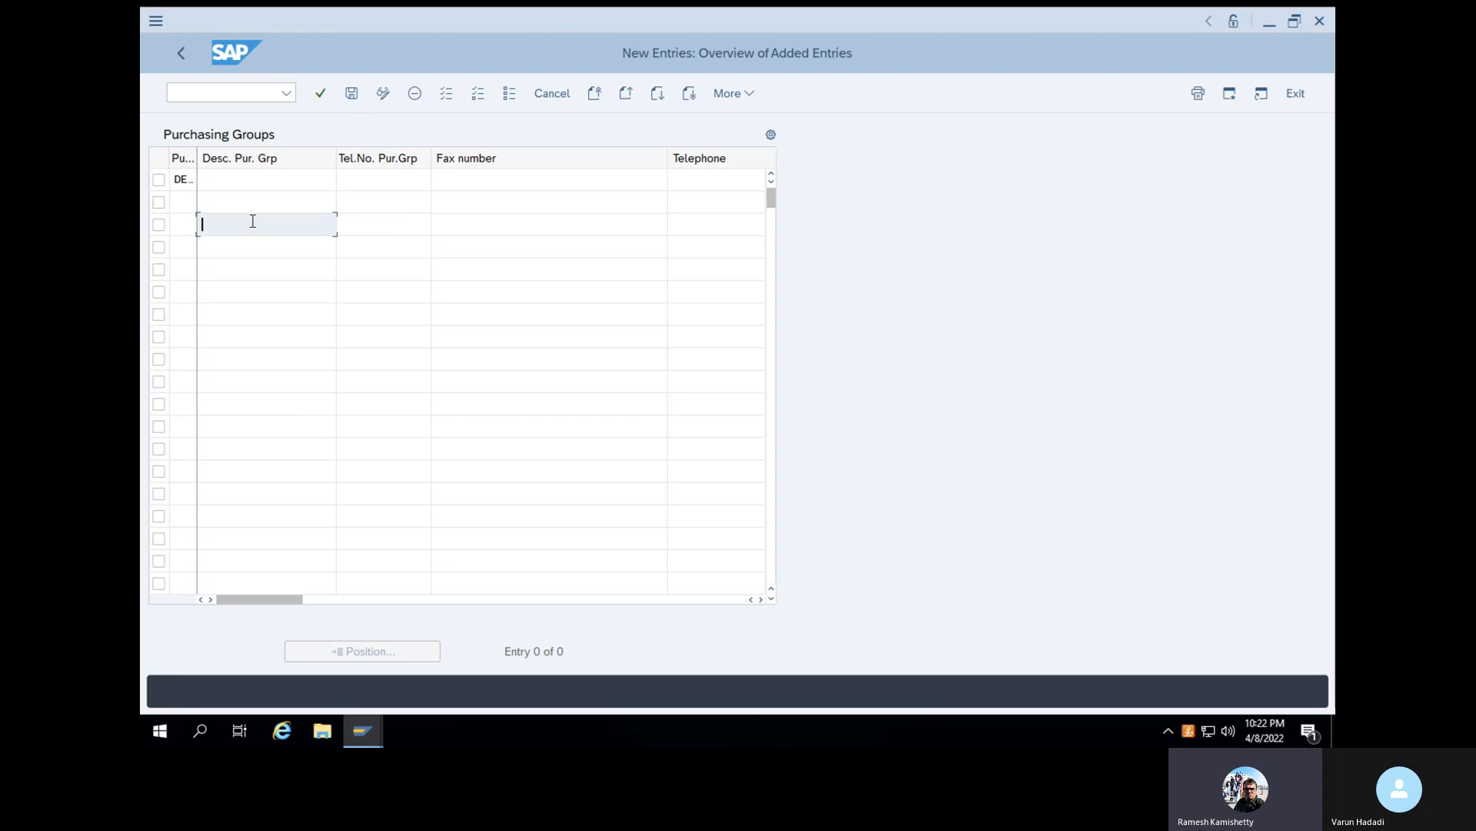
click(254, 181)
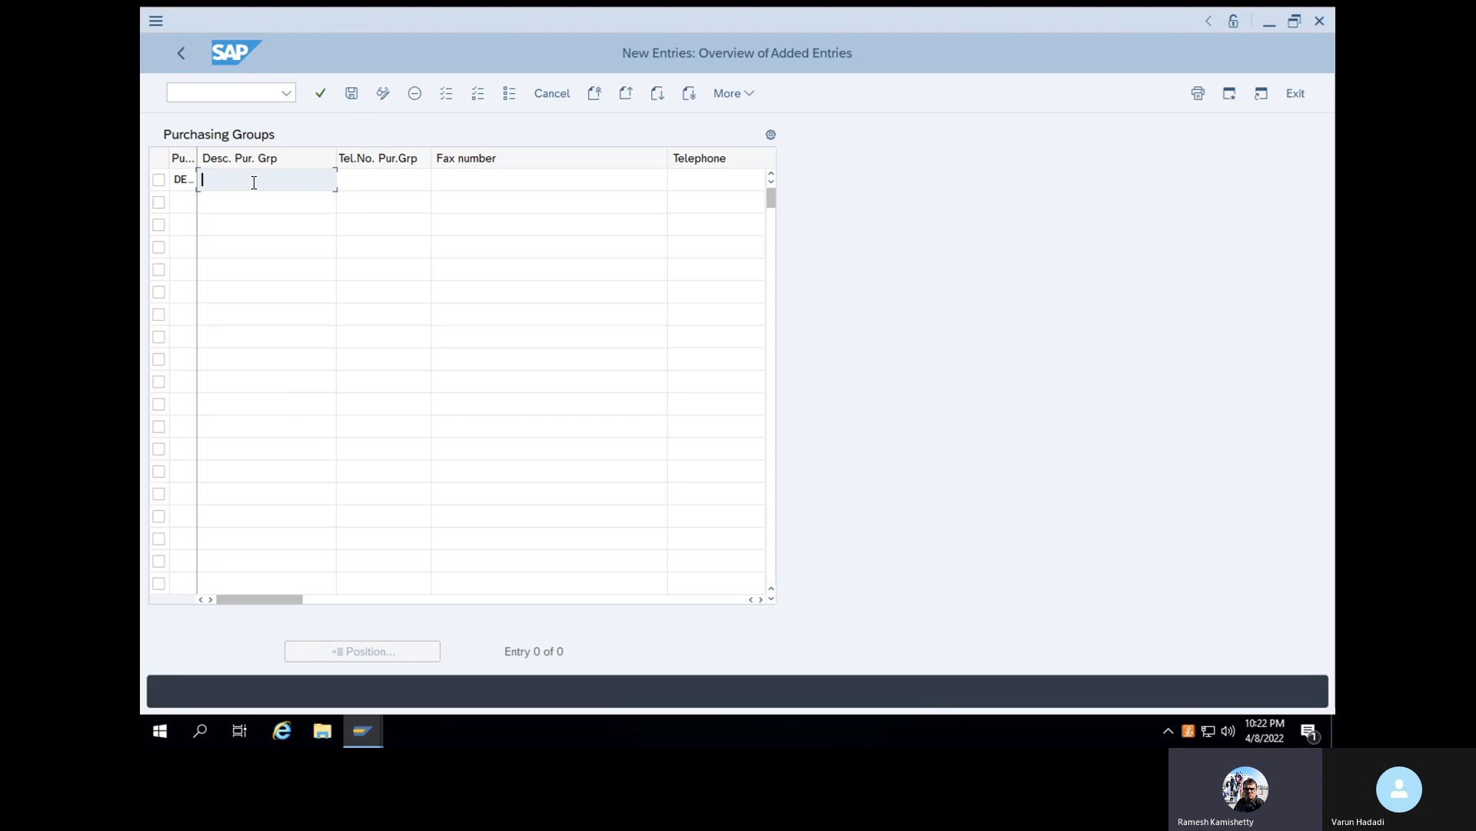
text(Purchasing varun)
click(322, 95)
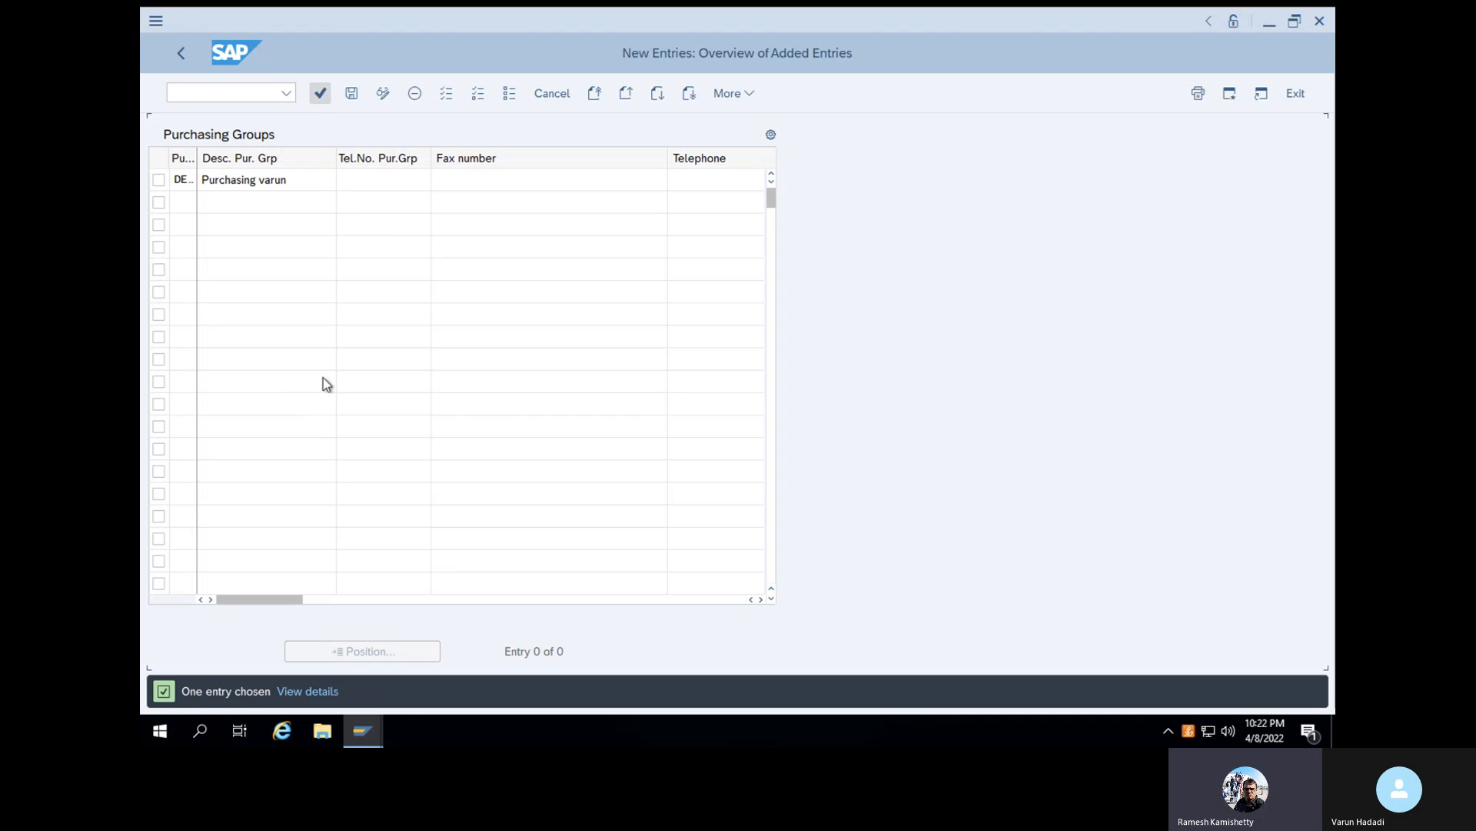
- Save the new purchasing group under the proposed SAP training customizing request and return to the IMG structure
click(349, 96)
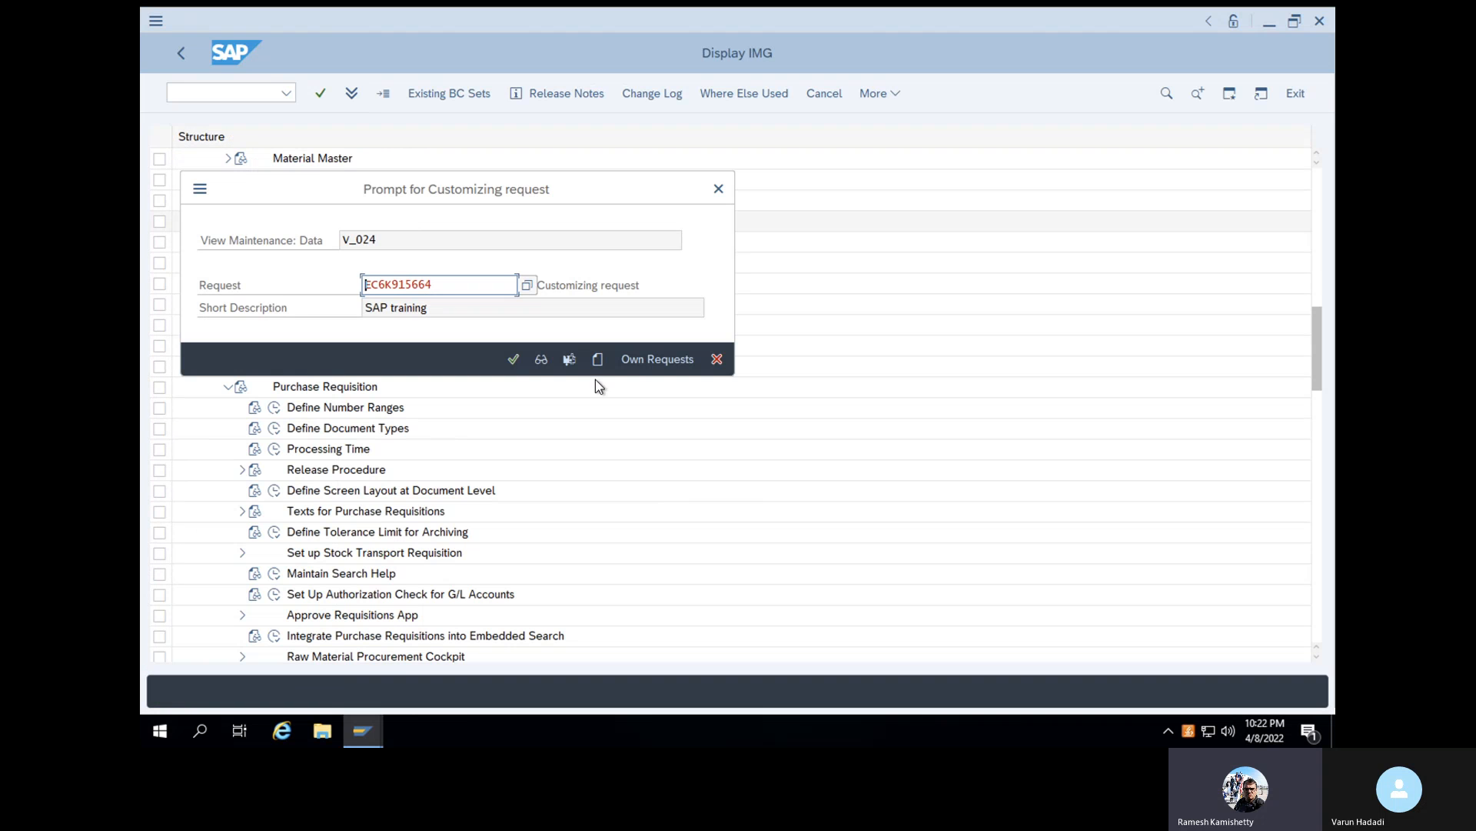
click(513, 360)
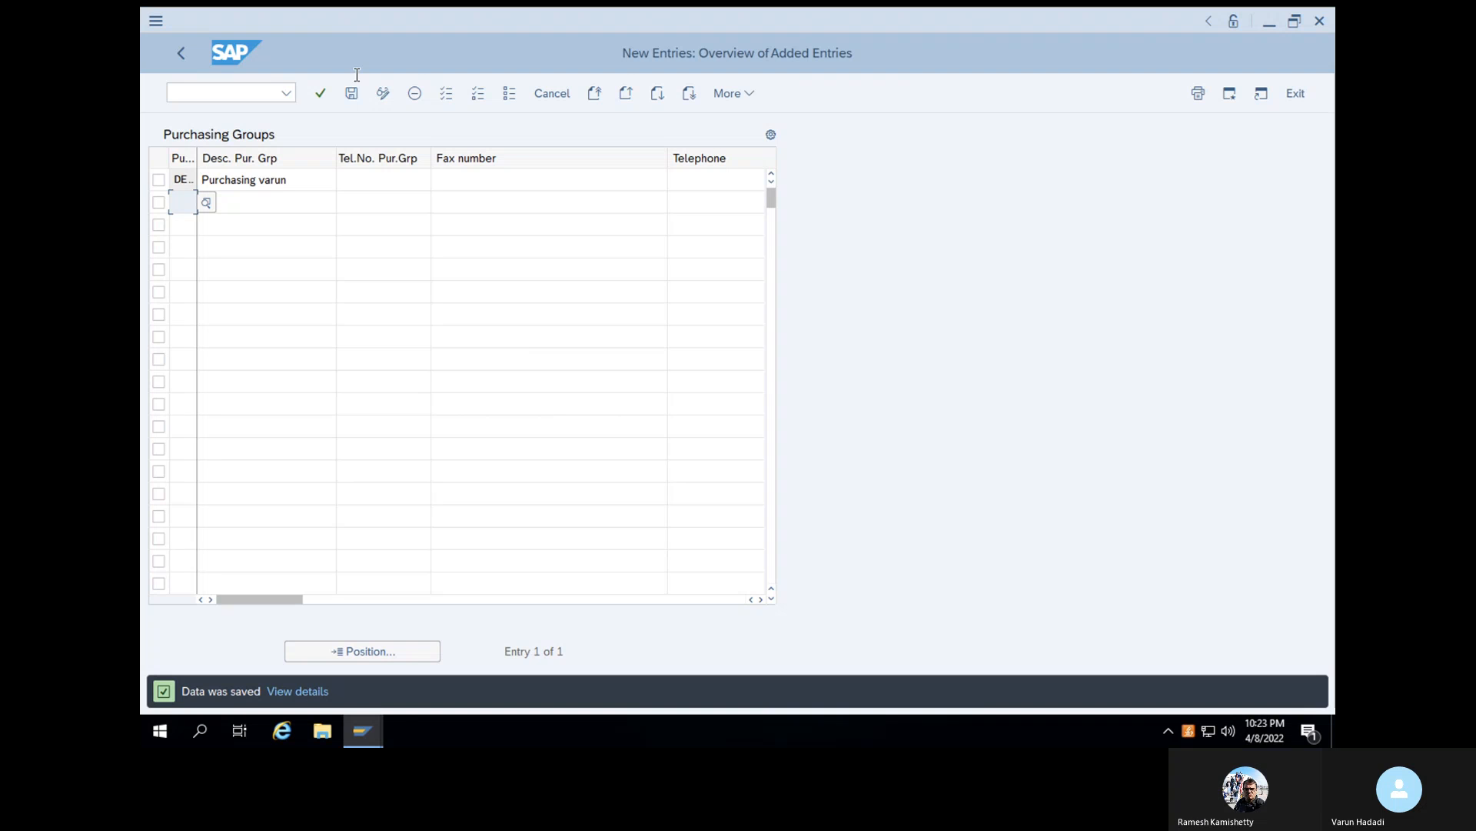
click(184, 52)
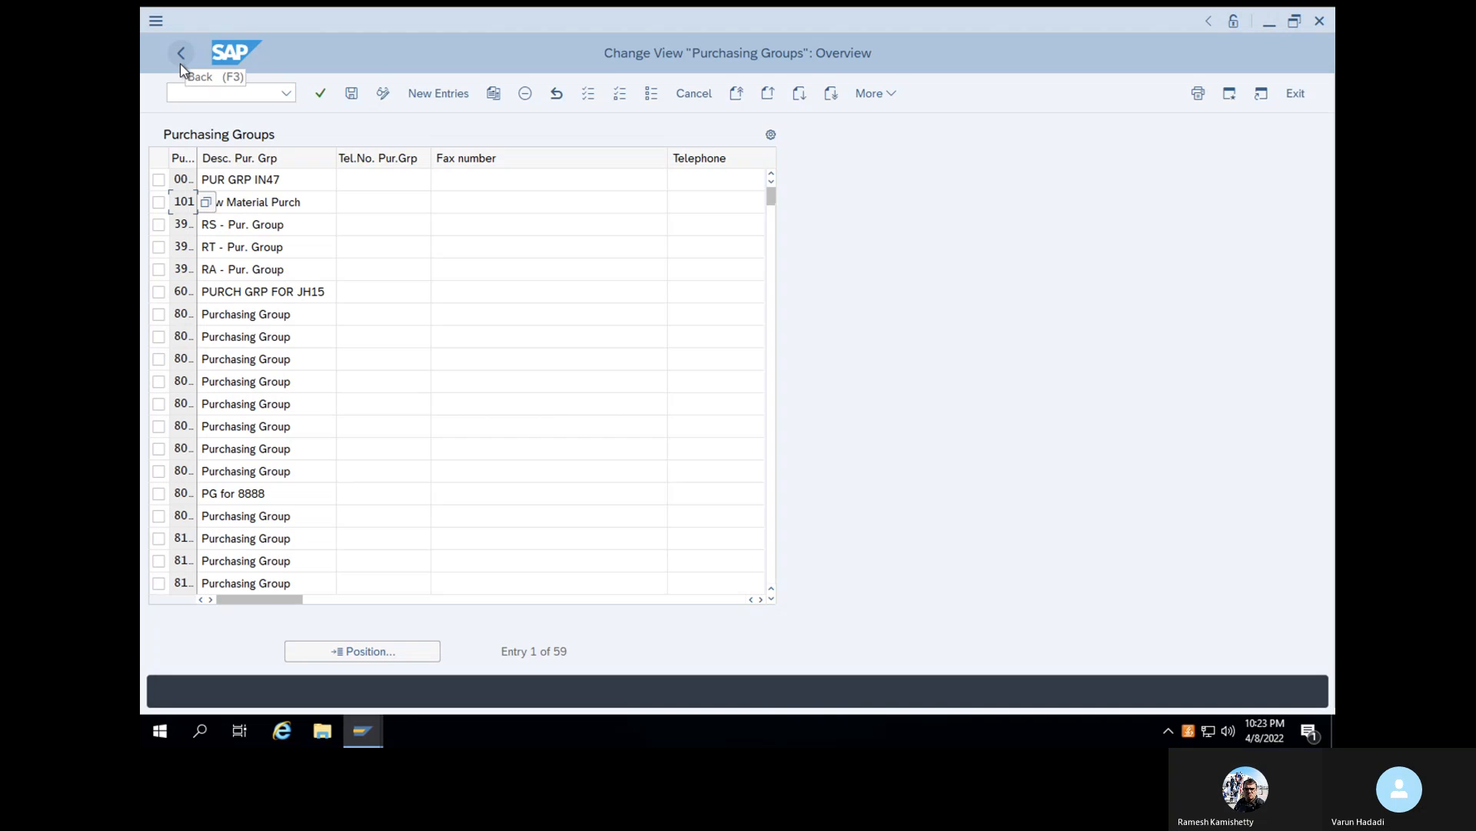
click(181, 63)
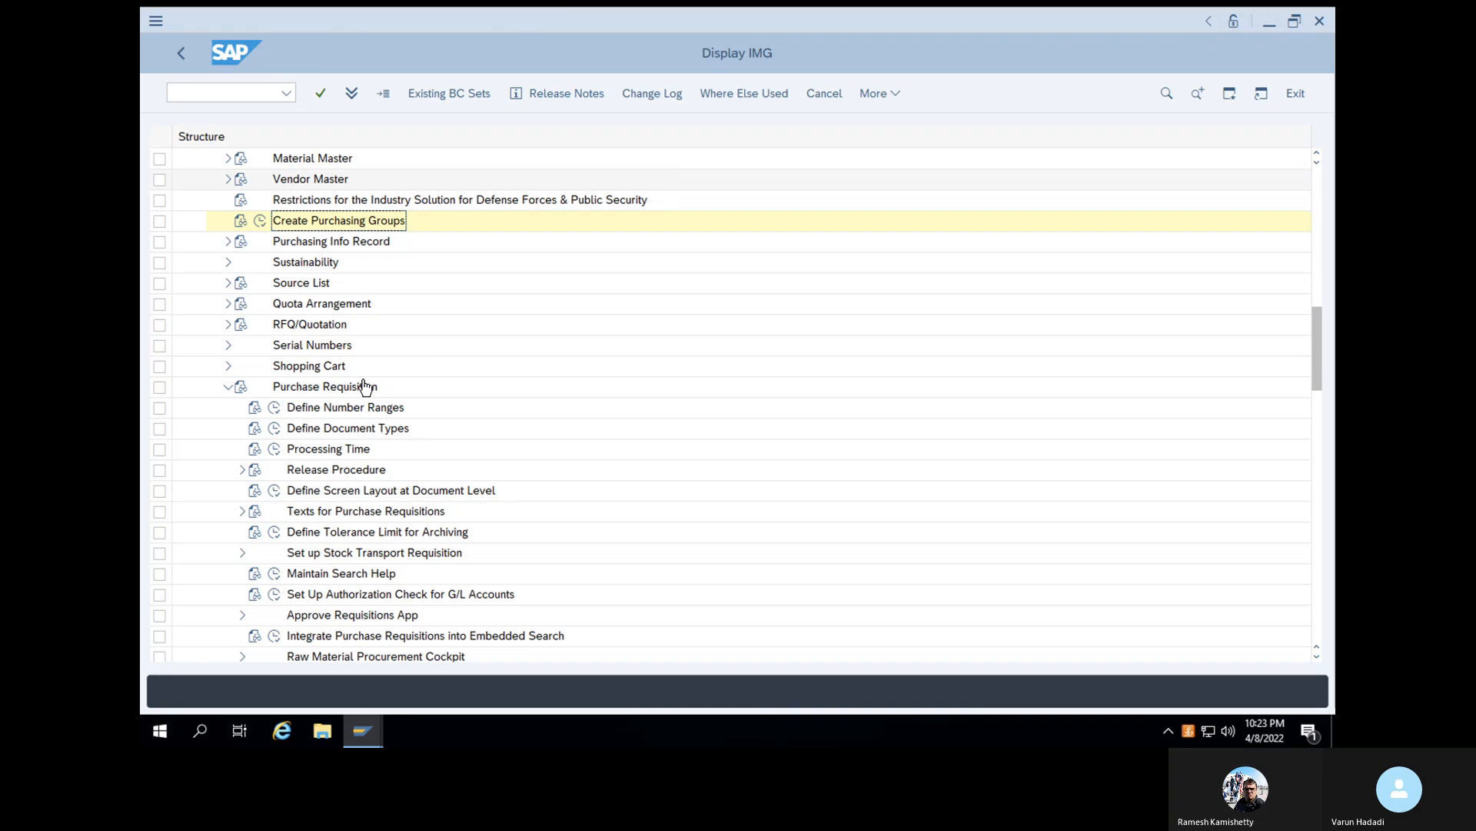
- Open Define Document Types for purchase requisitions, find document type NB and start a copy of it
click(276, 428)
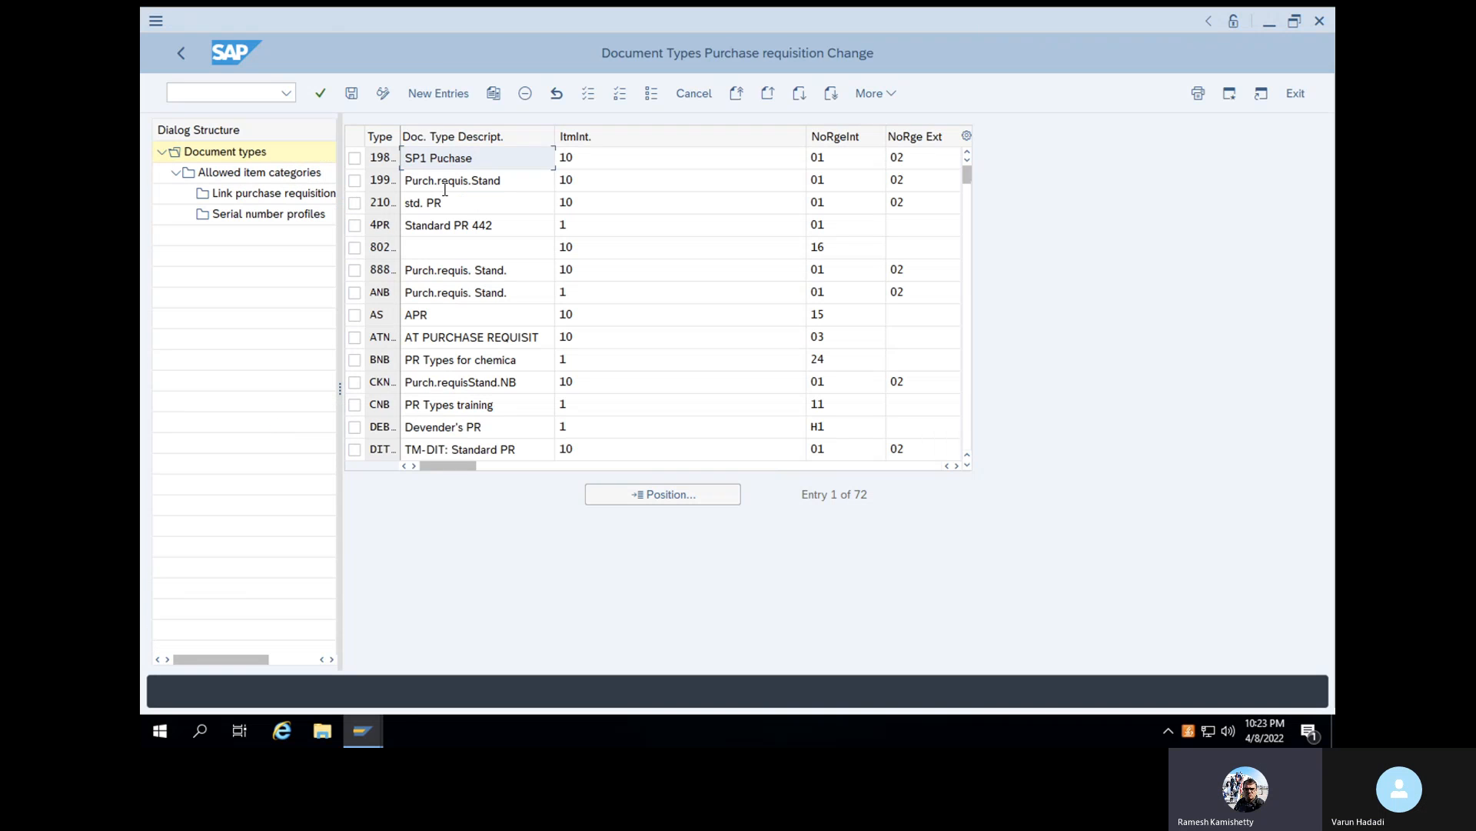
click(638, 492)
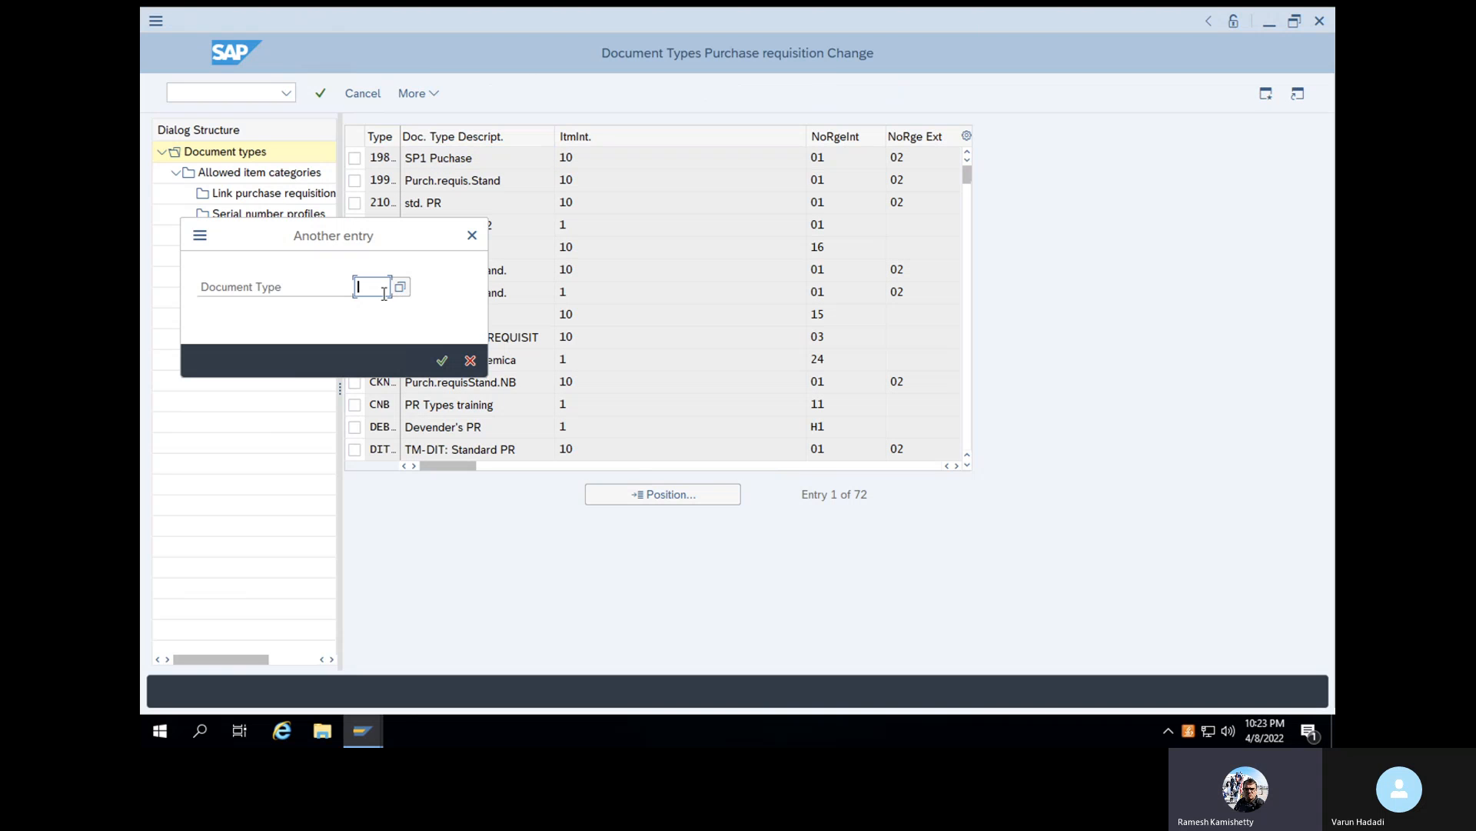
text(nb)
click(443, 361)
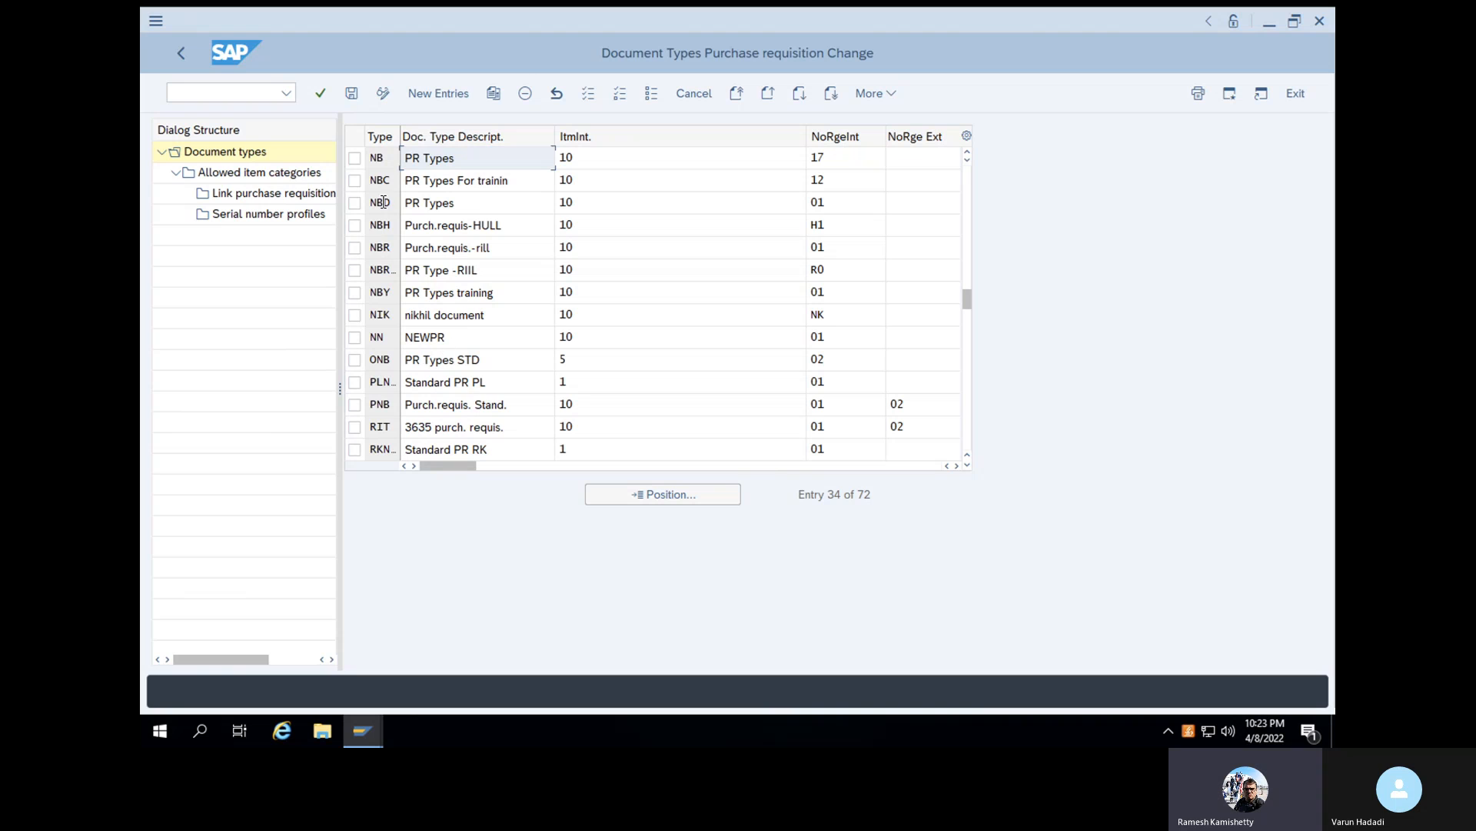
click(357, 155)
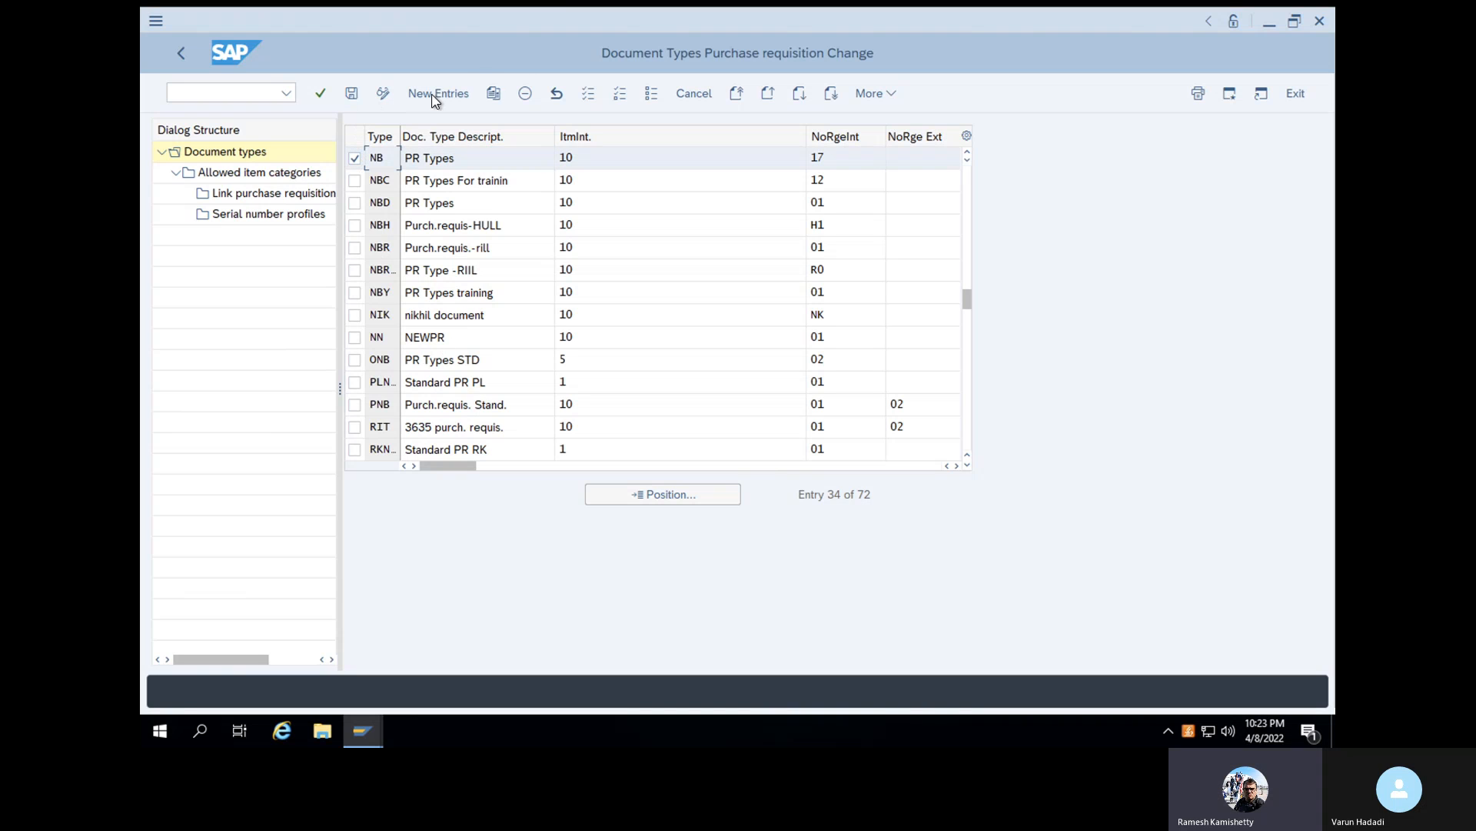
click(495, 94)
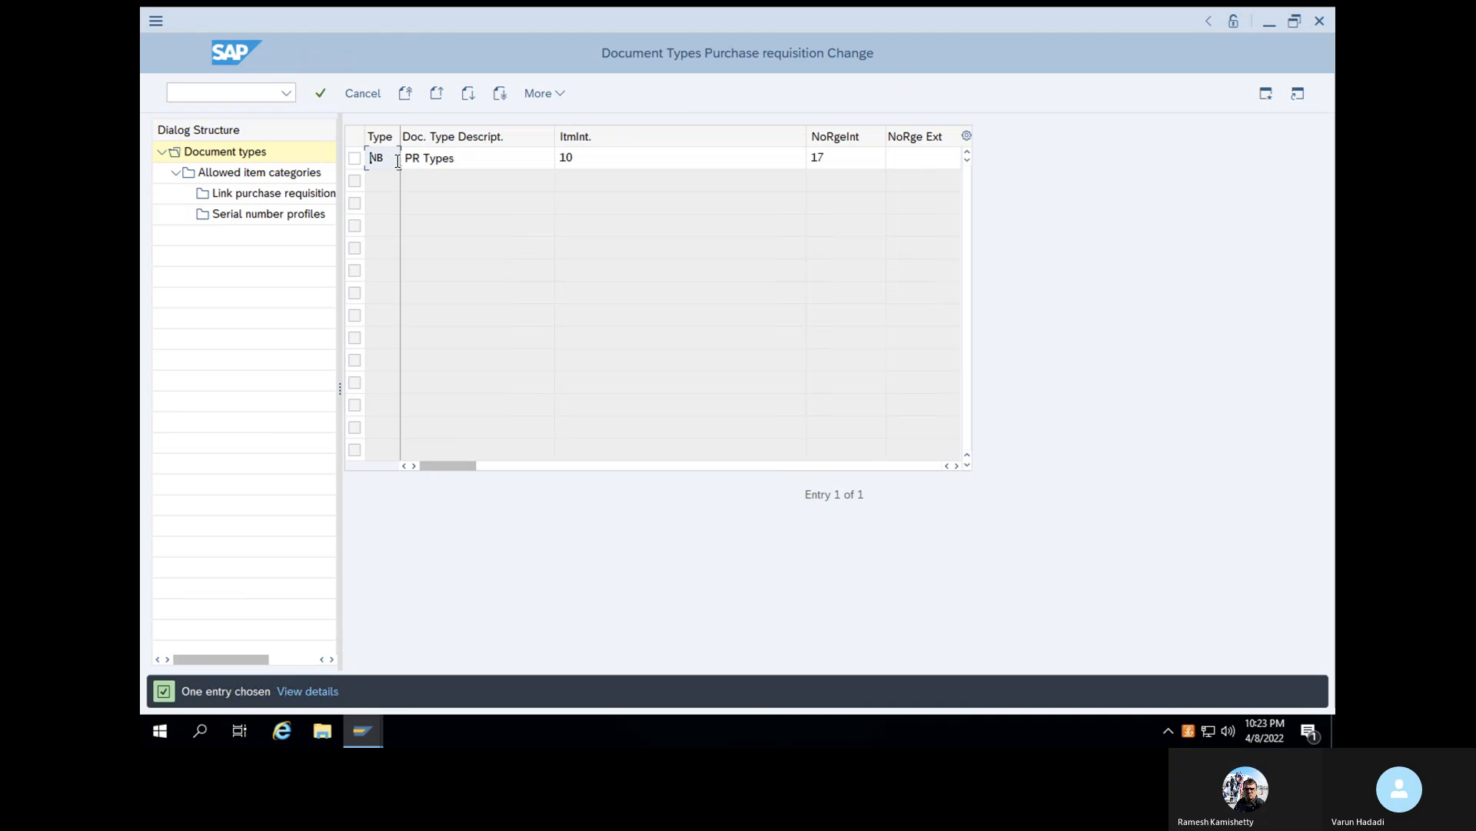
text(VRNB)
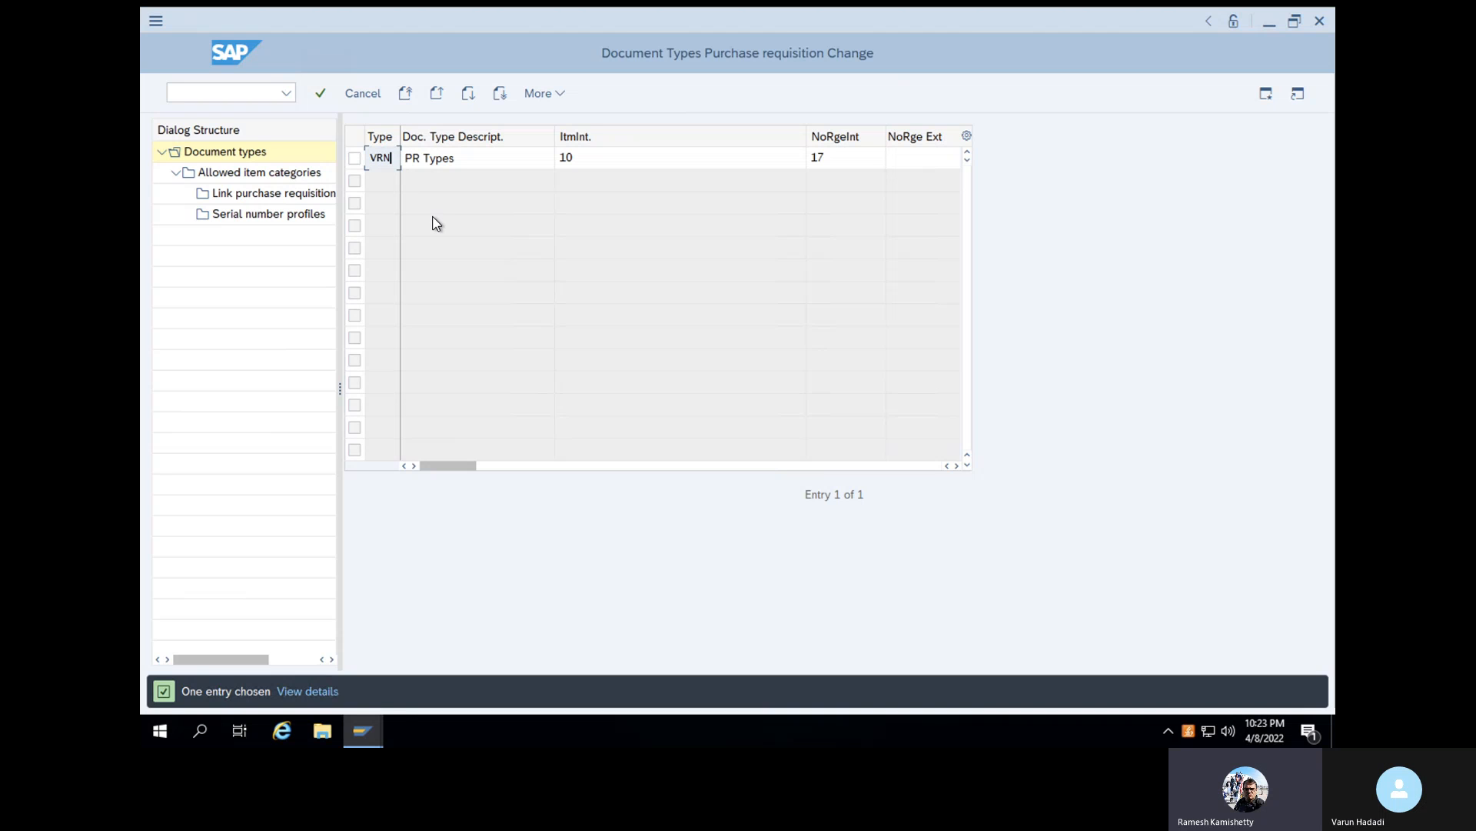
click(321, 93)
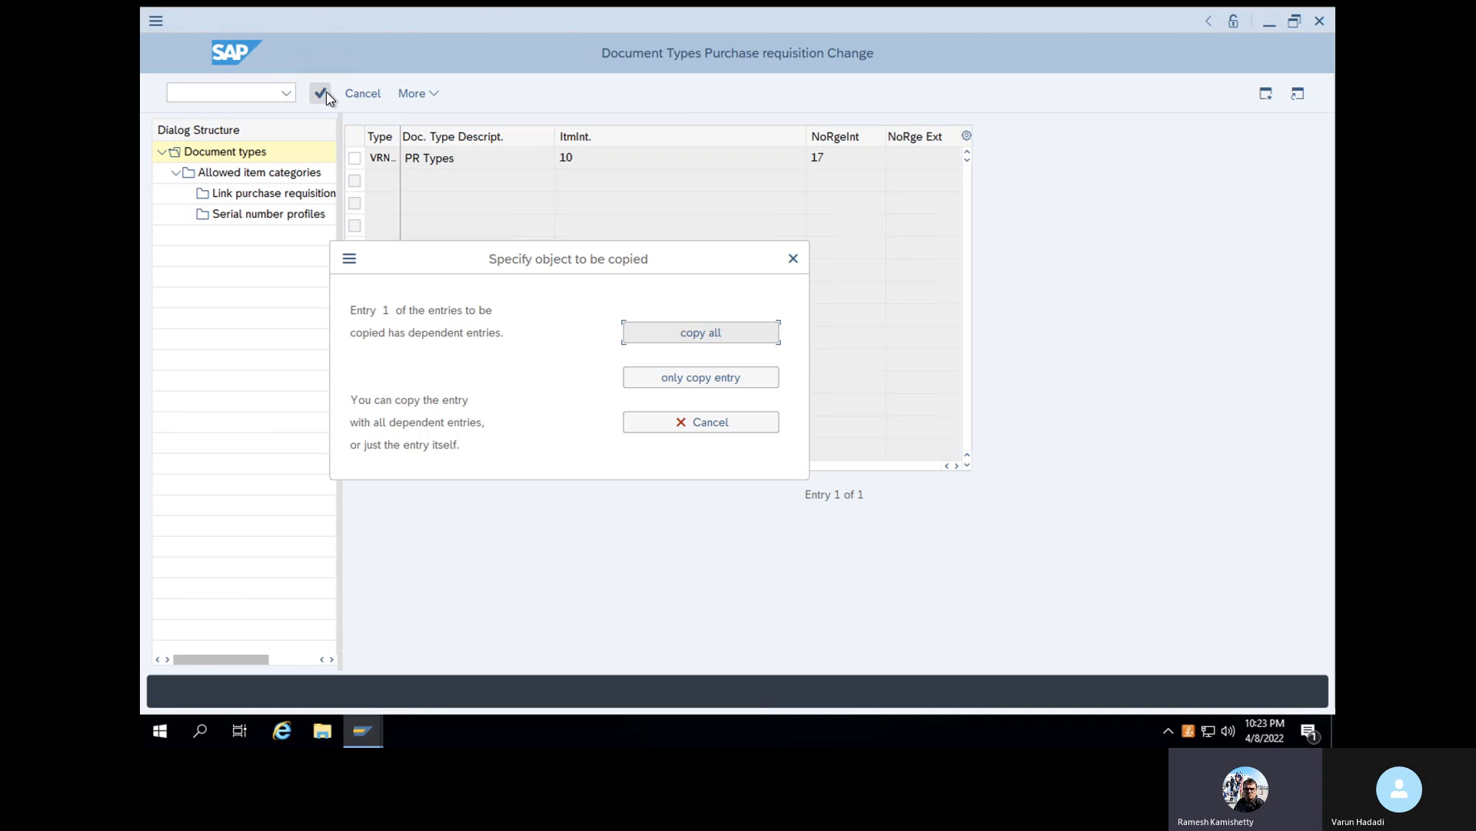
key(Return)
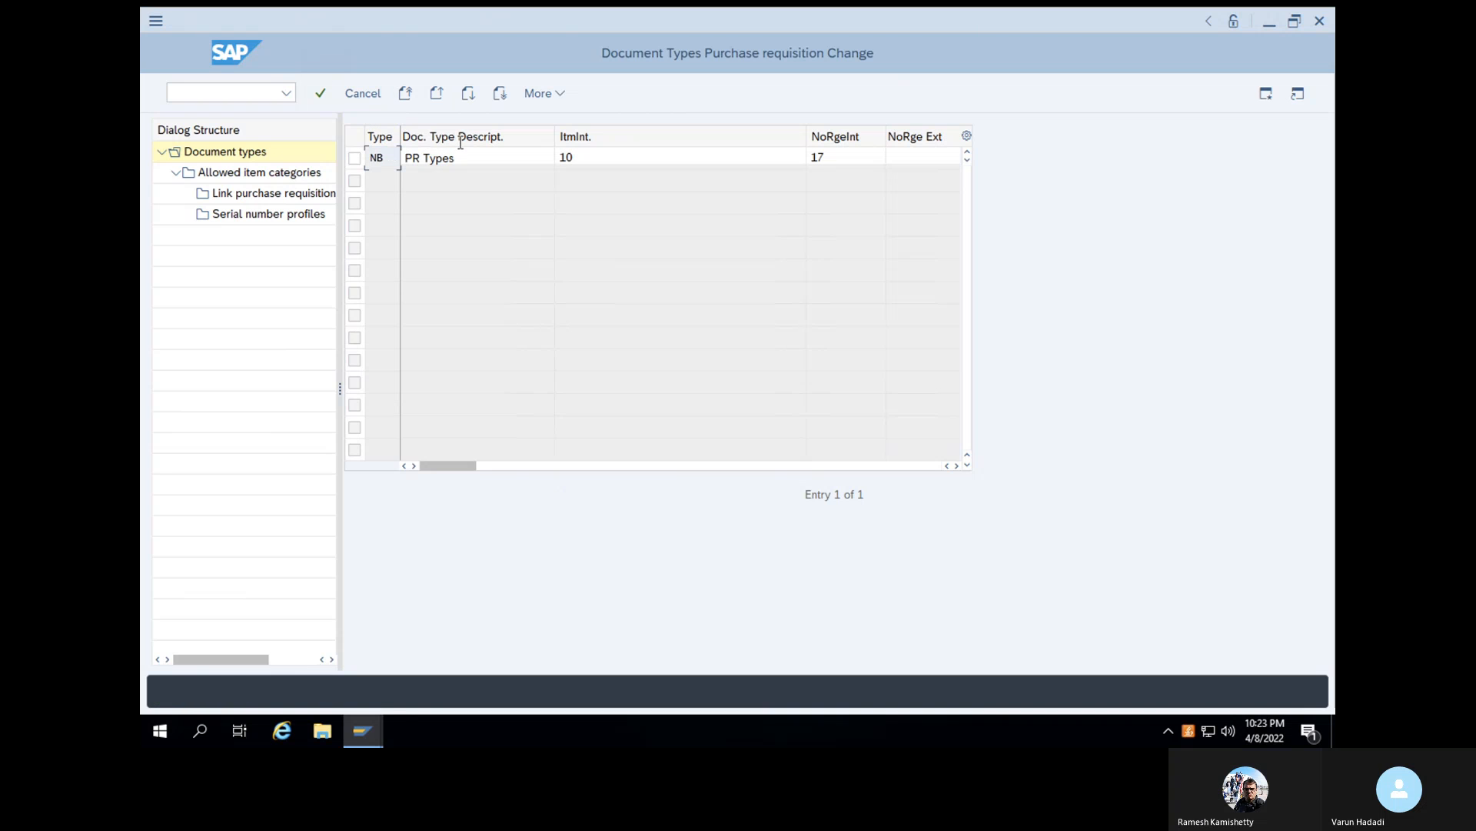
- Extend the copied document type's description, PR Types, with the person's first name
click(460, 158)
text(Varun)
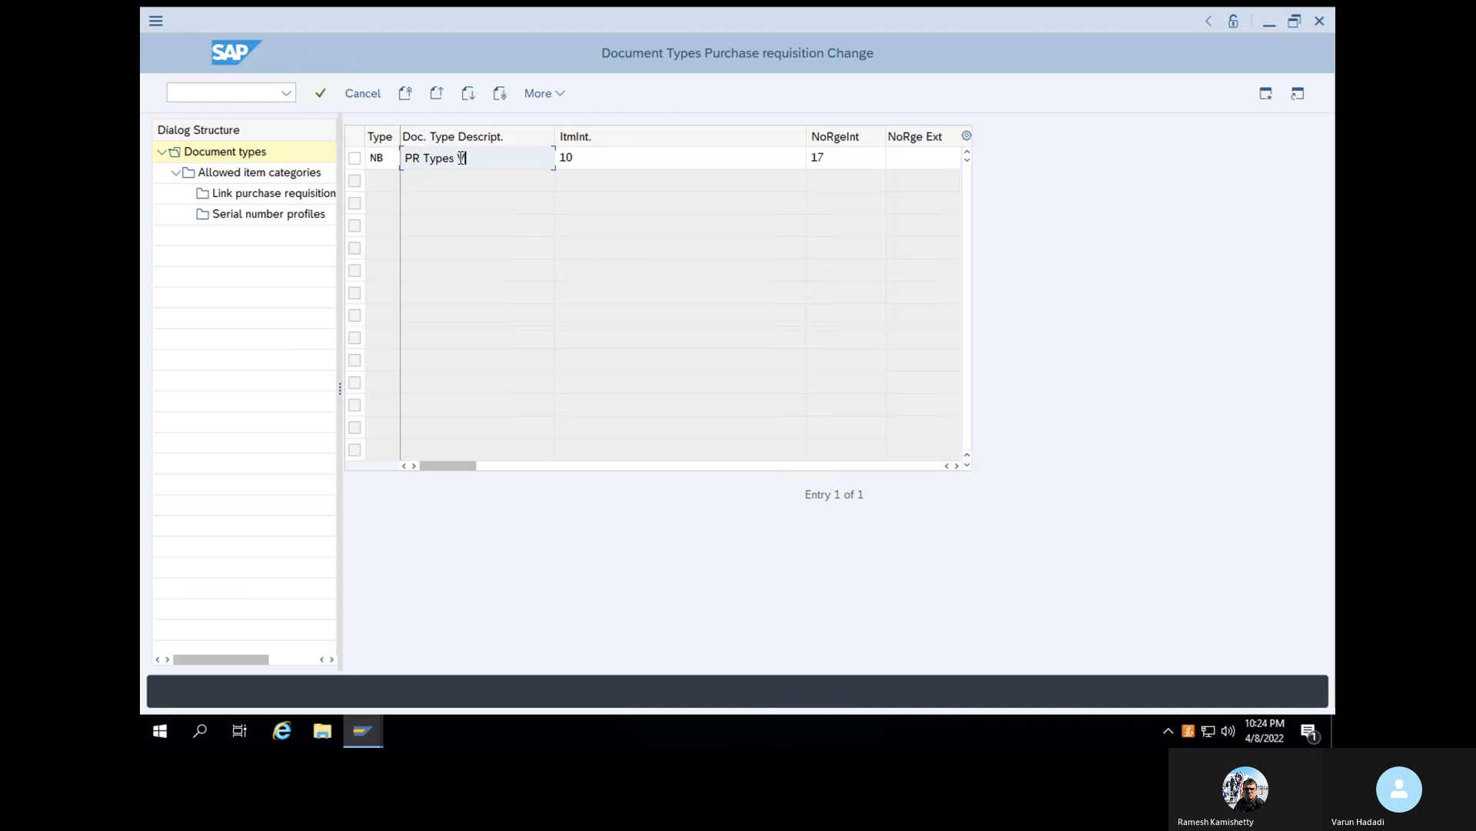
click(321, 94)
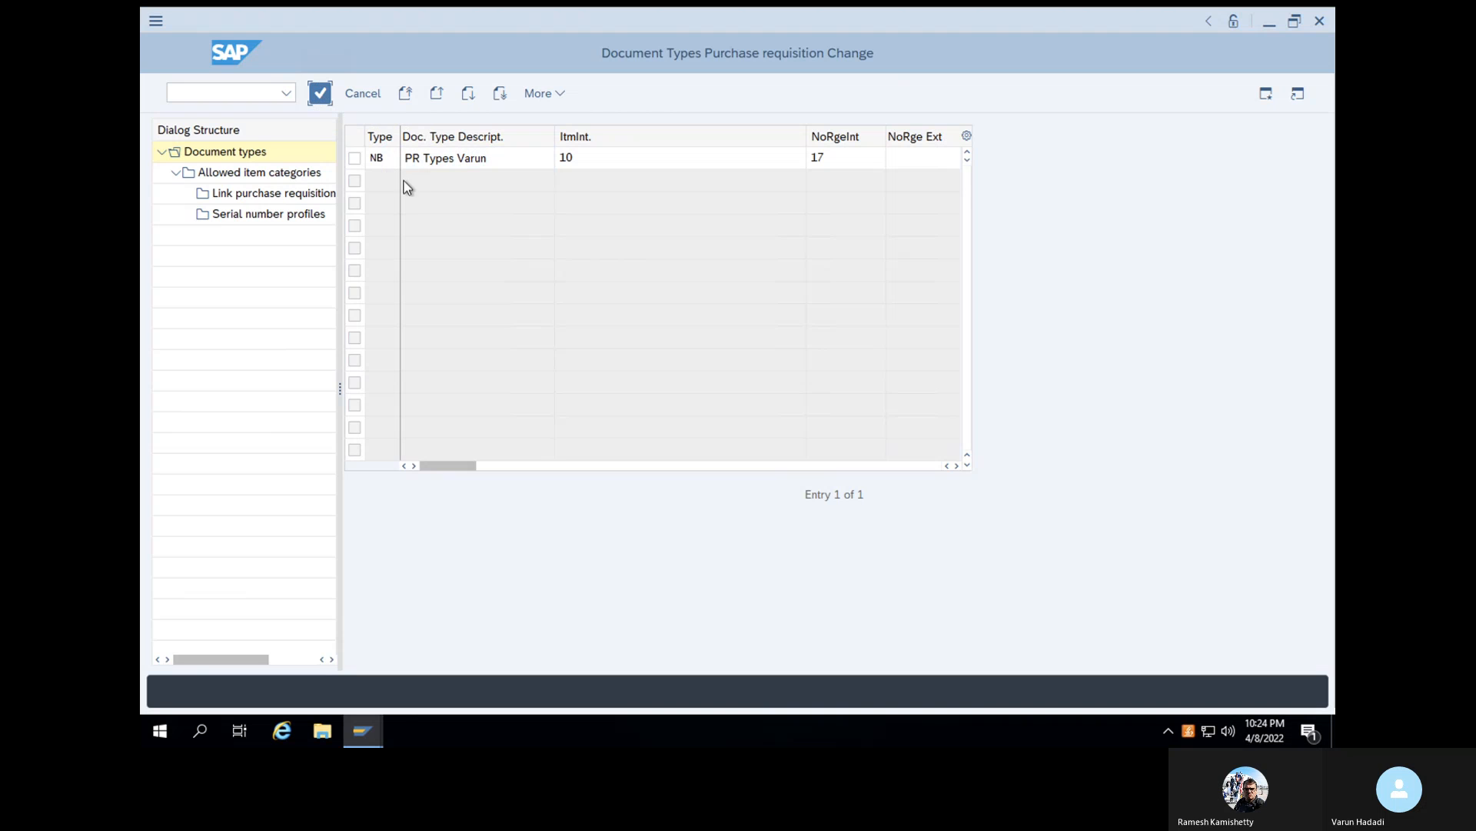
- Set the copied document type's key to VRNB
click(373, 159)
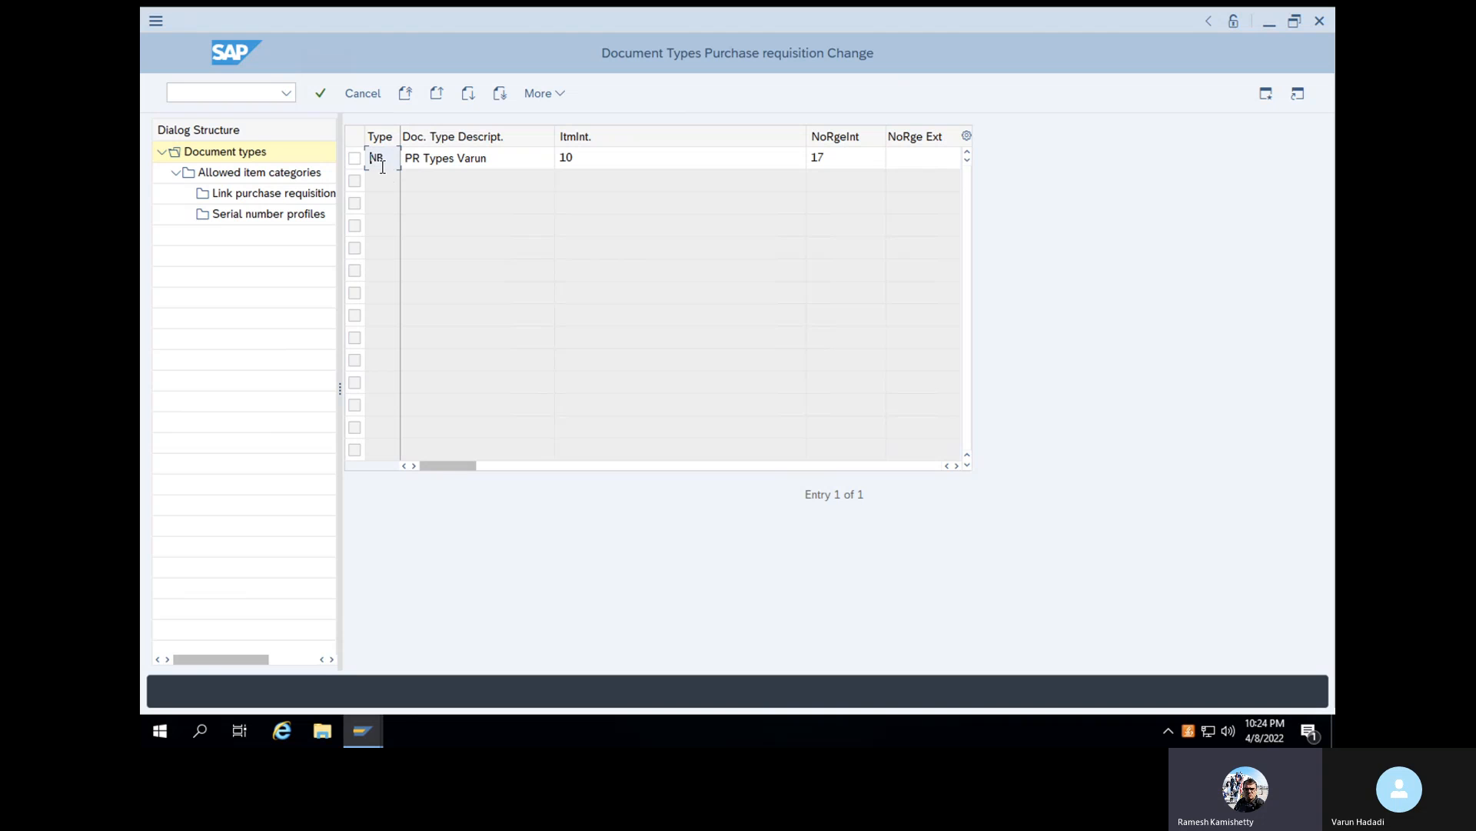
key(BackSpace)
key(BackSpace)
text(vr)
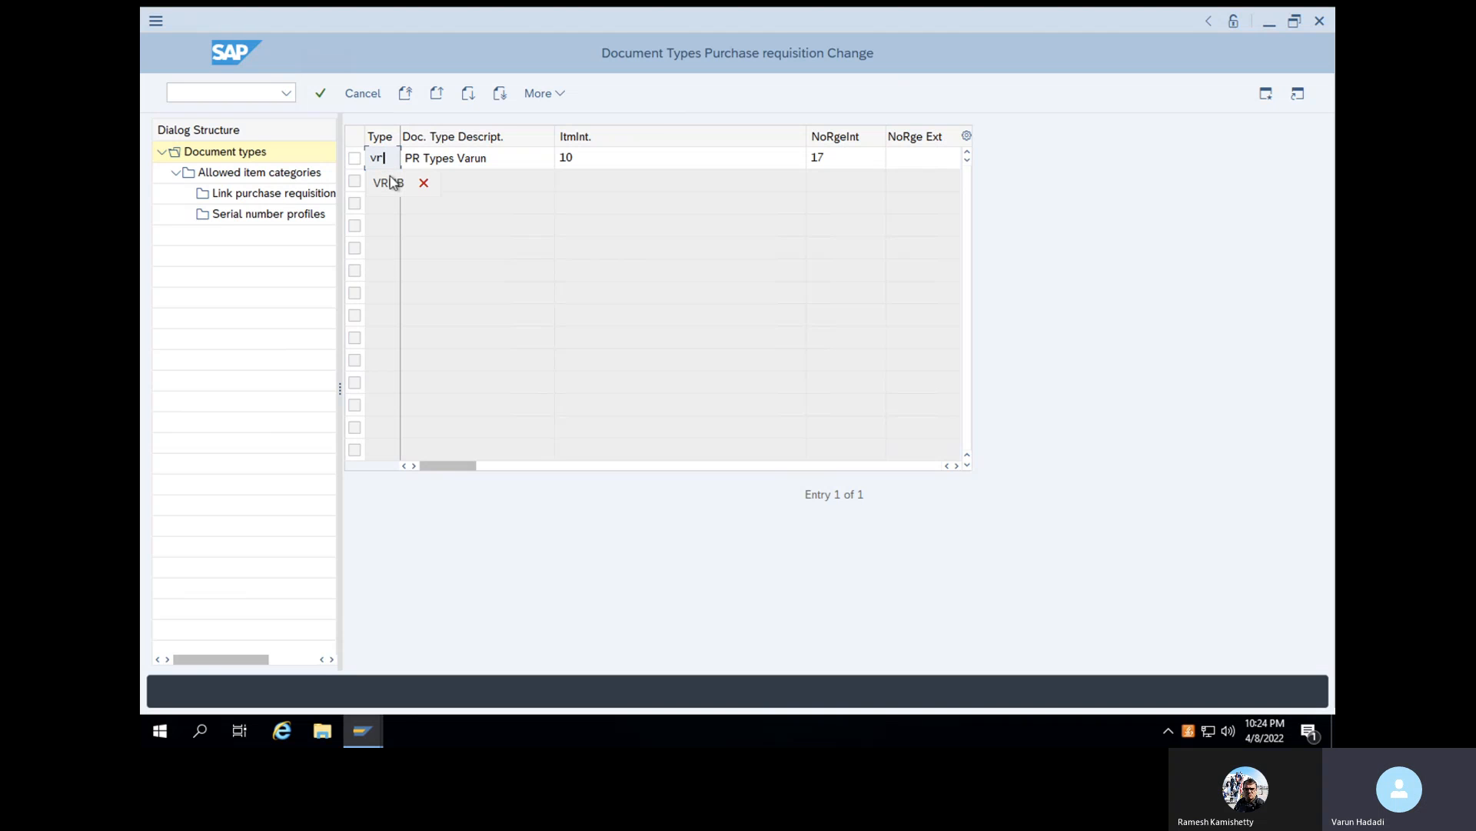
key(BackSpace)
key(BackSpace)
text(VRN)
click(392, 182)
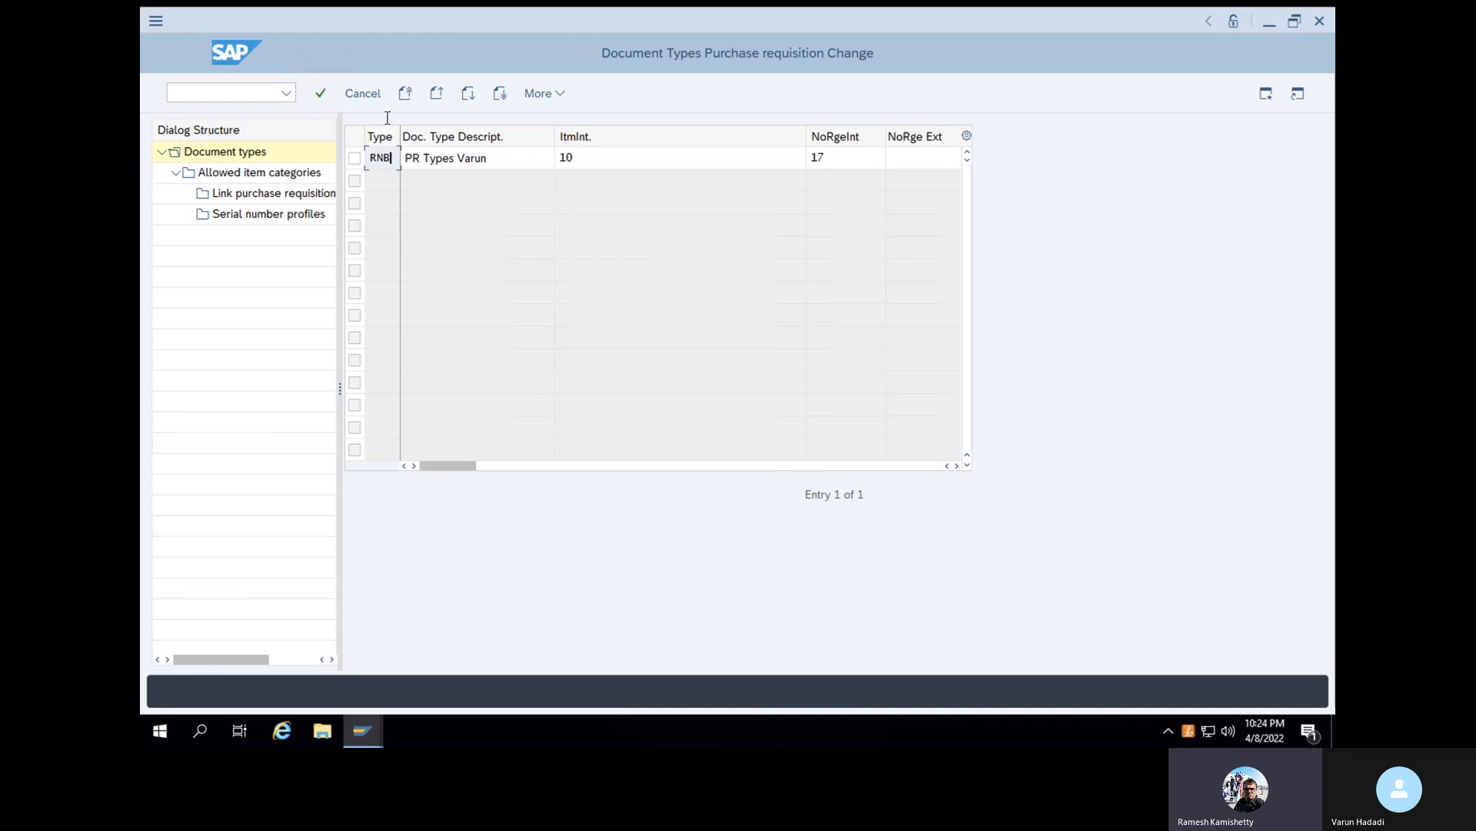
- Copy document type VRNB with all its dependent entries and save it under the proposed SAP training customizing request
click(316, 95)
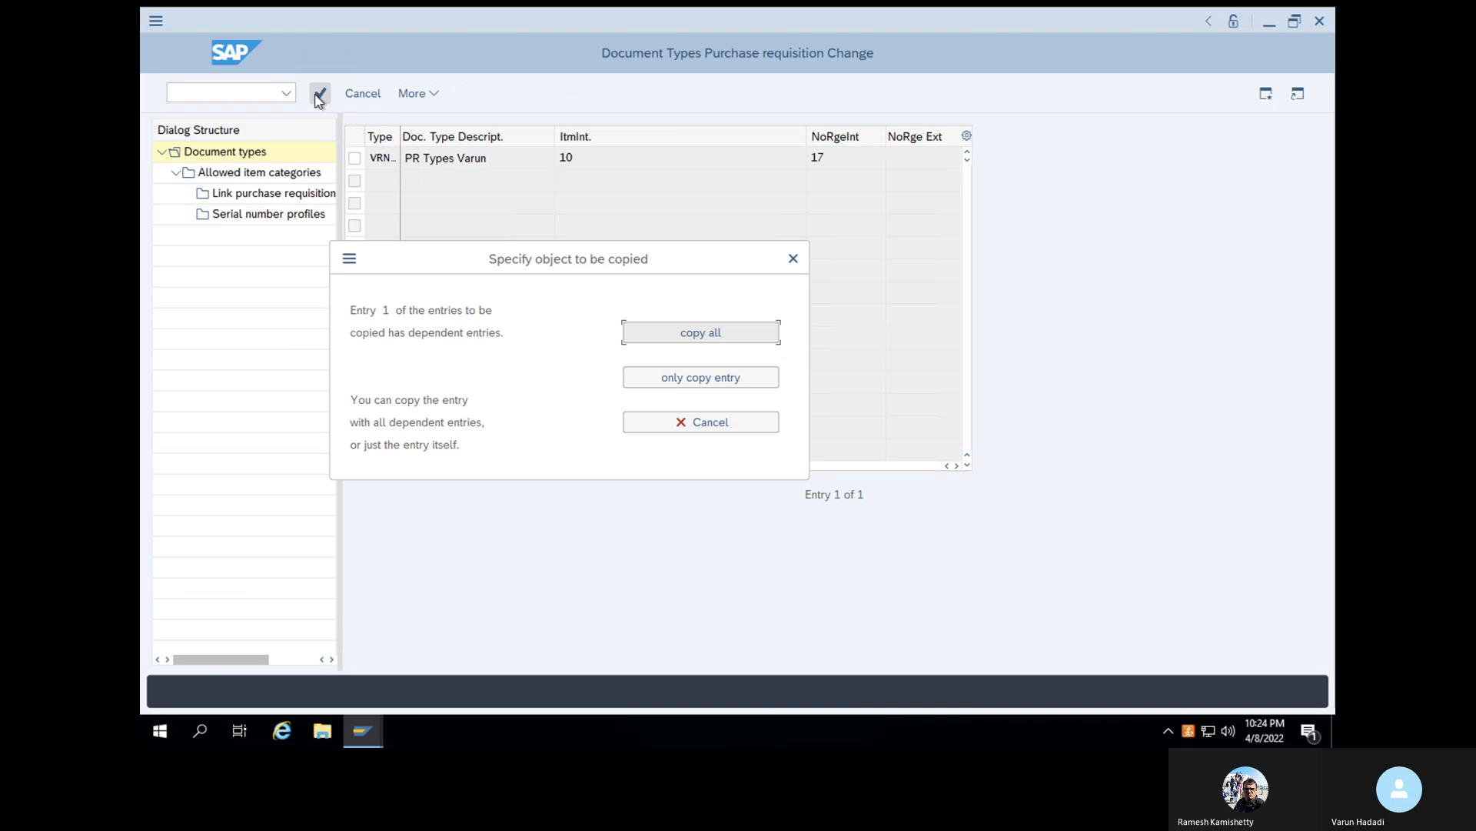
click(679, 337)
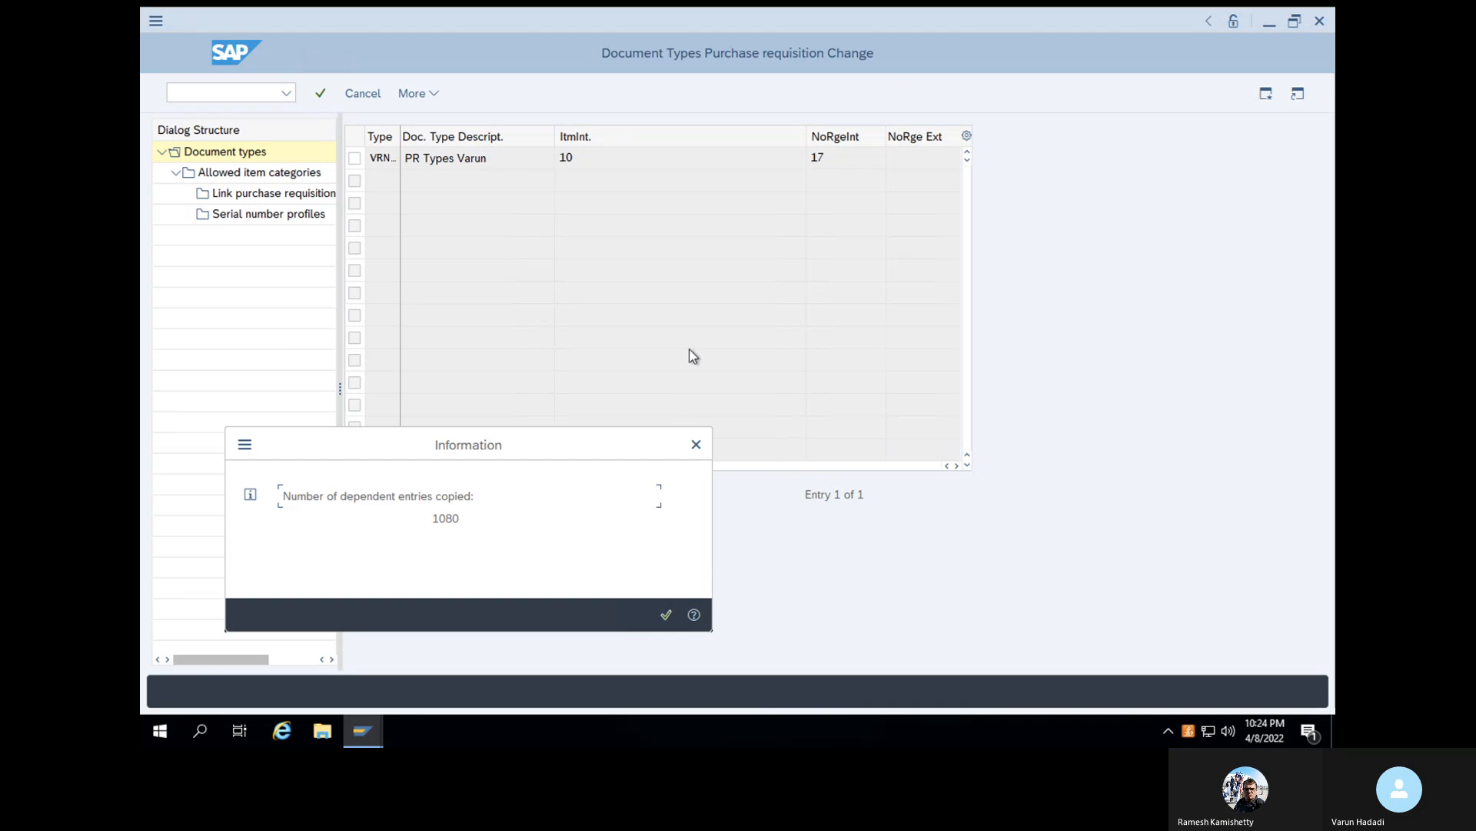
click(665, 613)
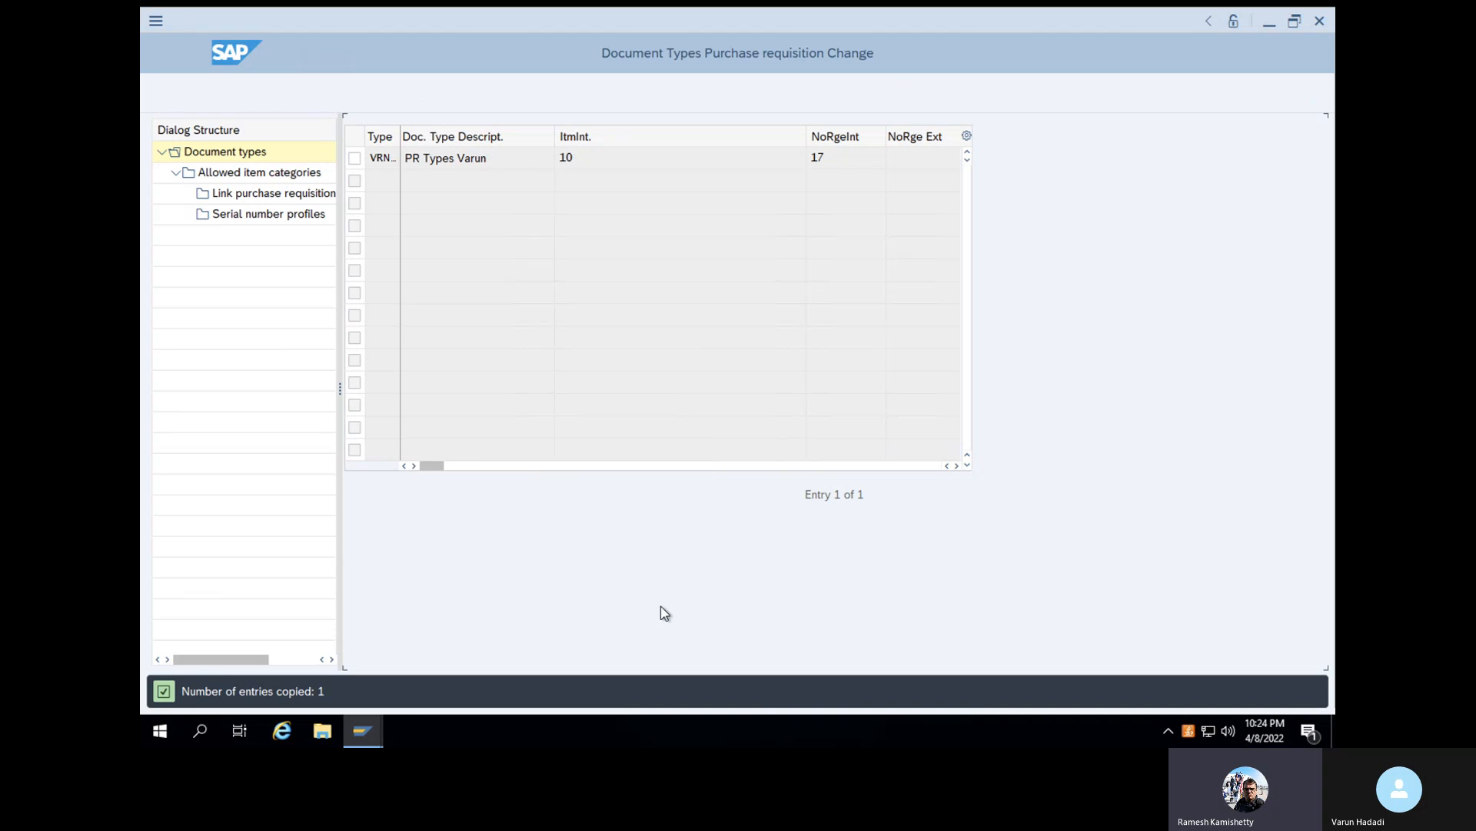
click(353, 93)
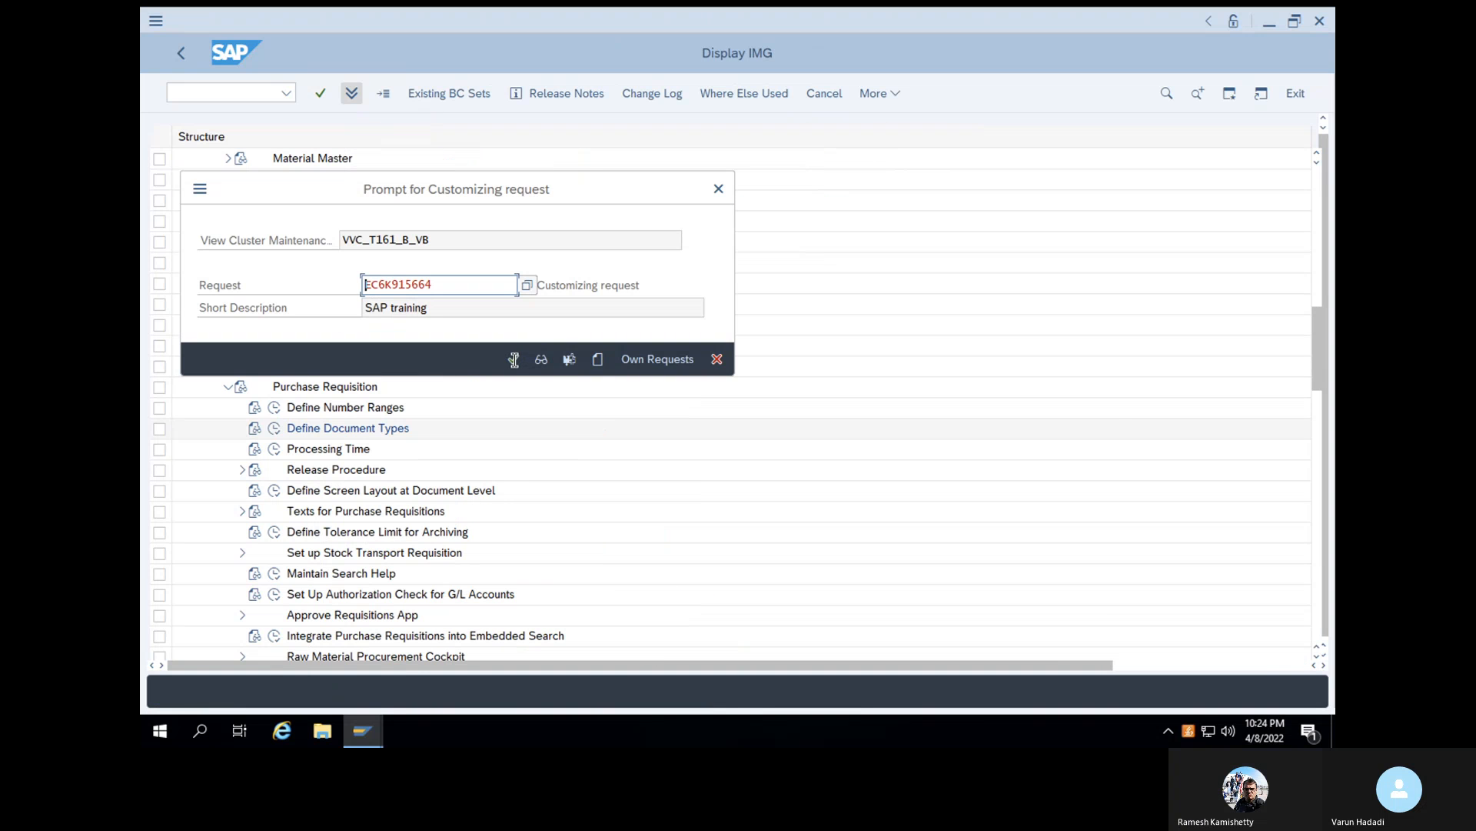
click(513, 359)
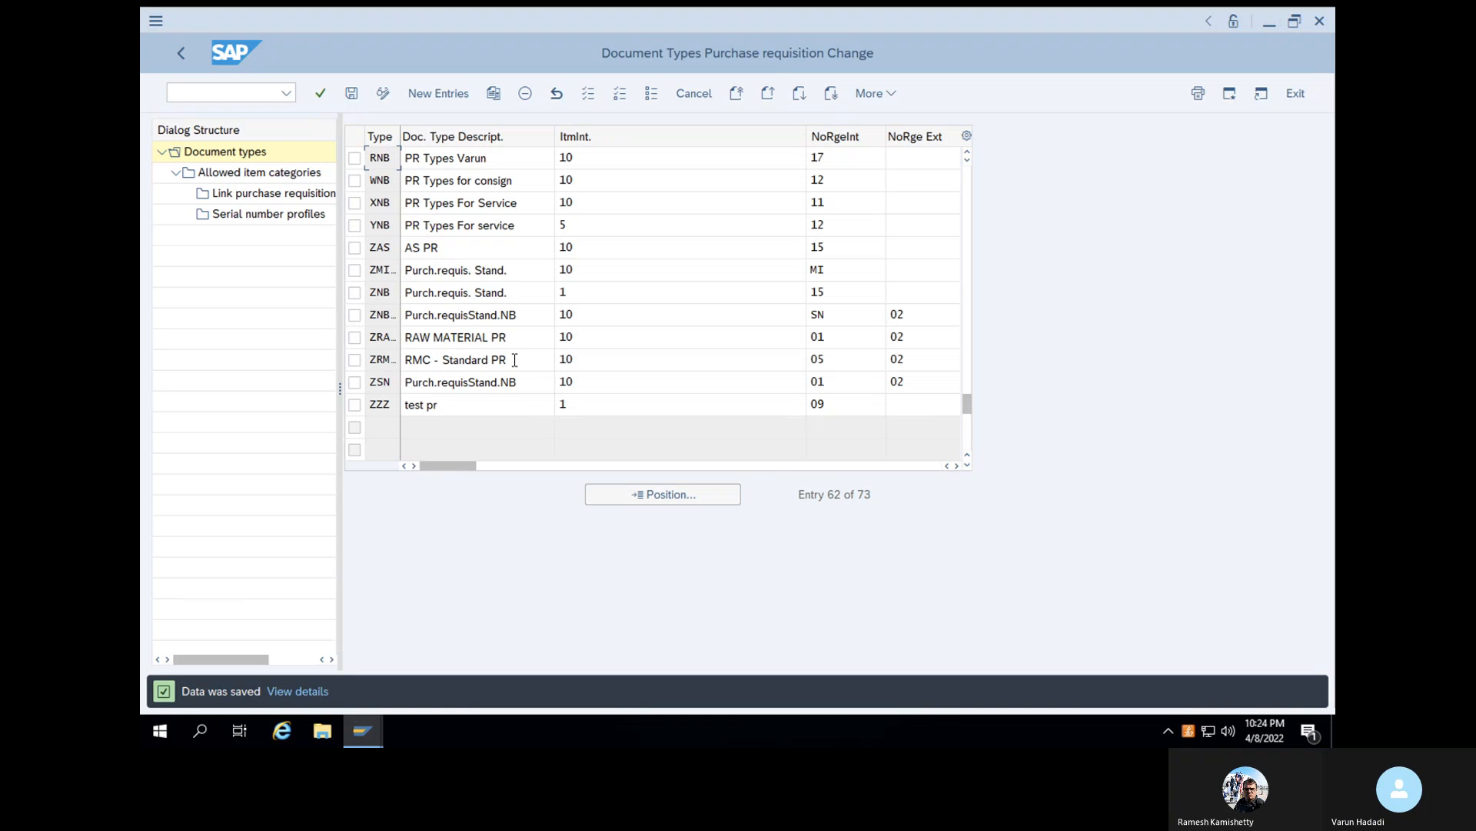
- Open the SAP Reference IMG through transaction SPRO, leaving the document type maintenance
click(223, 95)
text(/NSPRO)
key(Return)
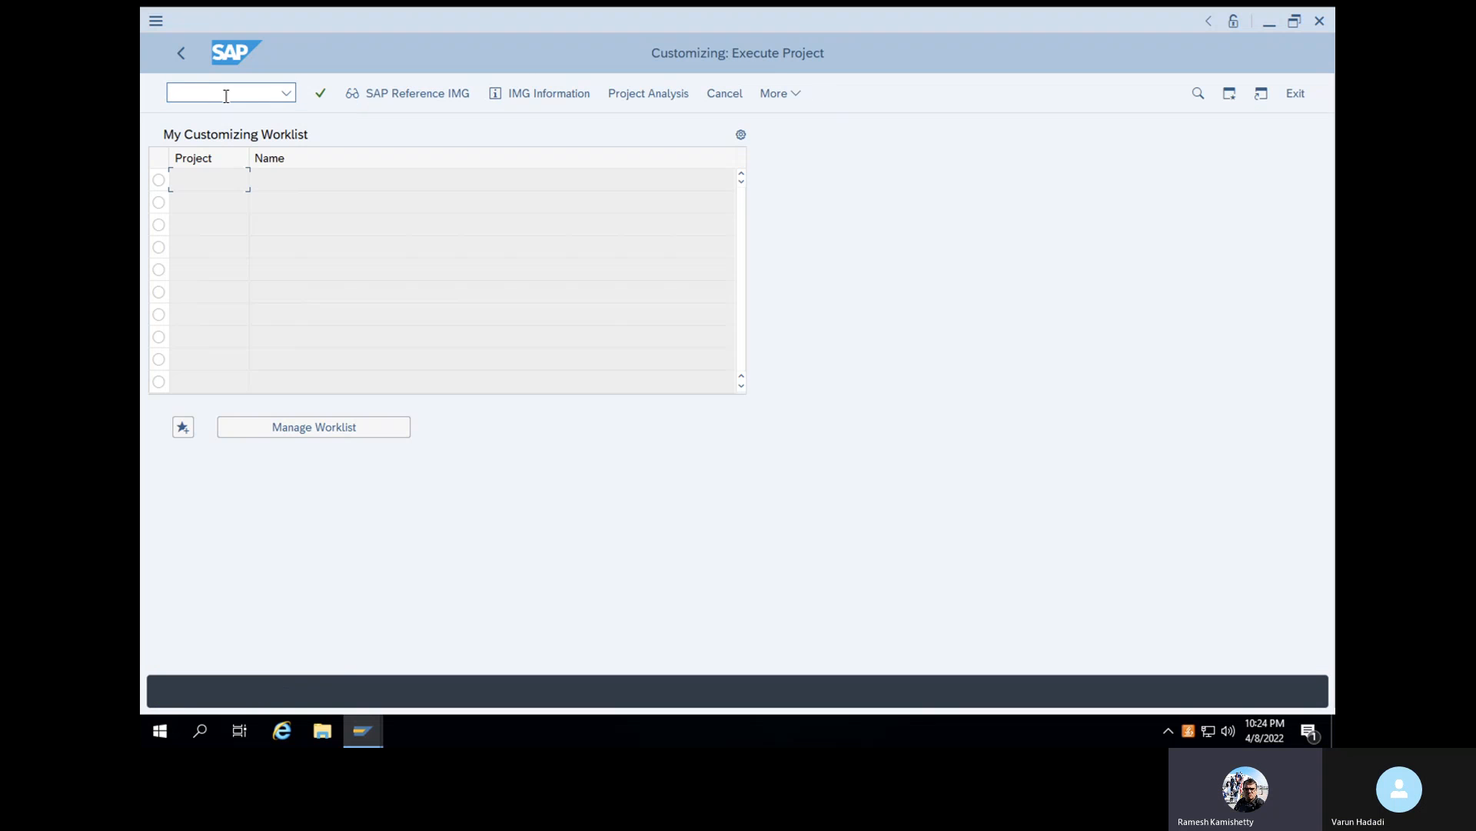
click(365, 99)
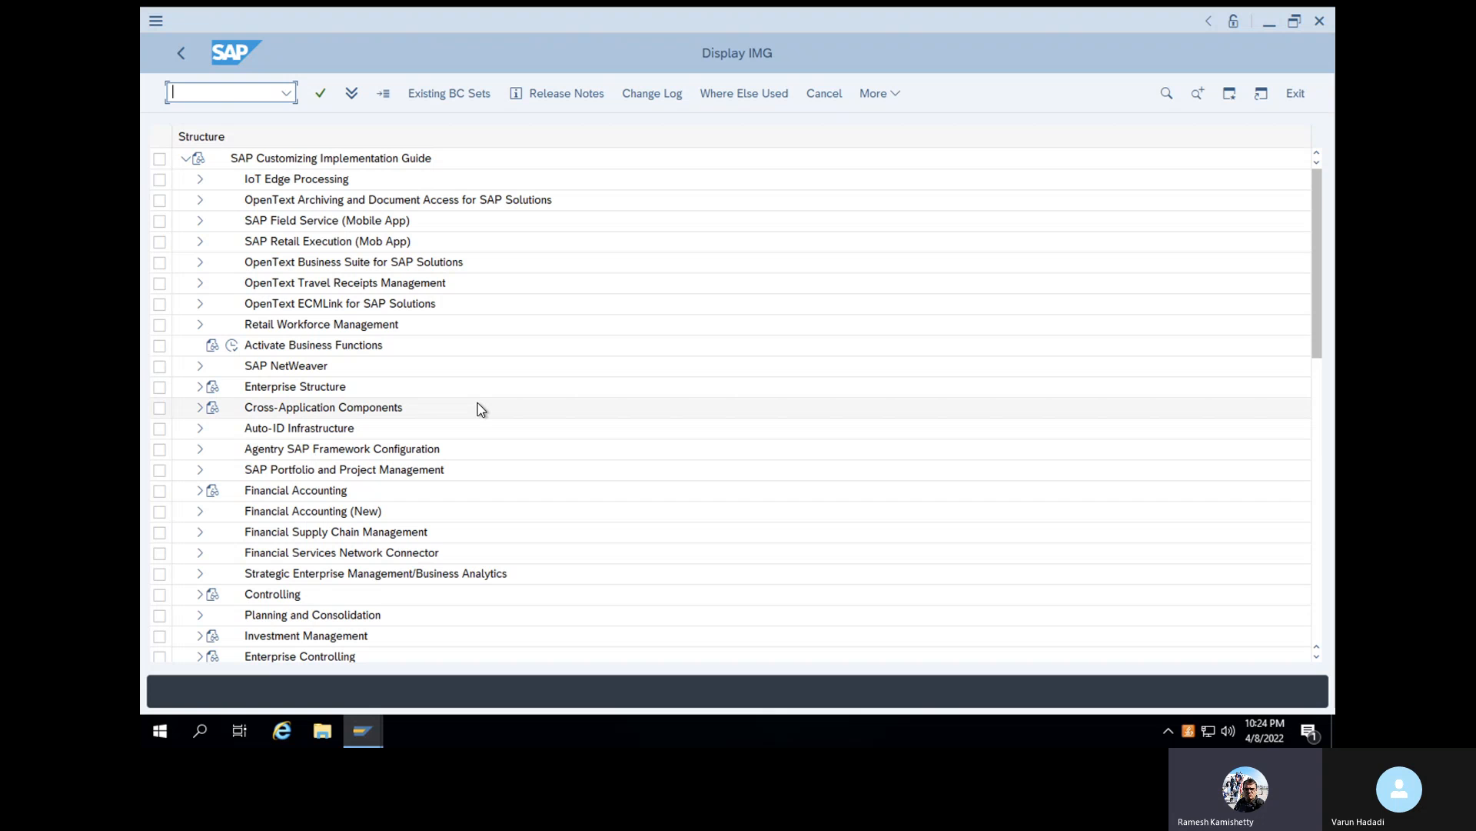
- Open interval editing in Define Number Ranges for purchase requisitions, under Materials Management, Purchasing
scroll(480, 408, down, 2)
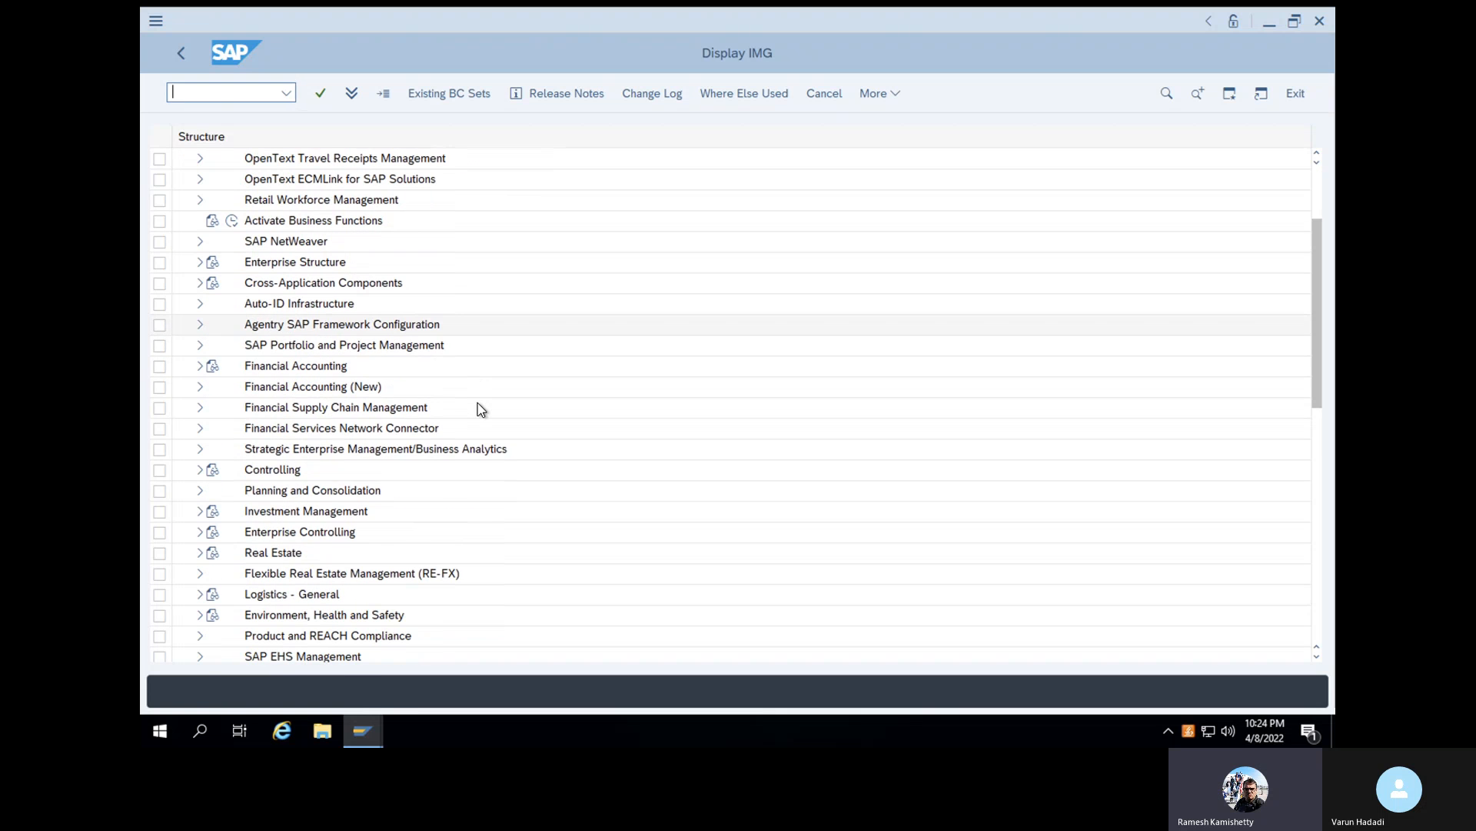
scroll(481, 409, down, 4)
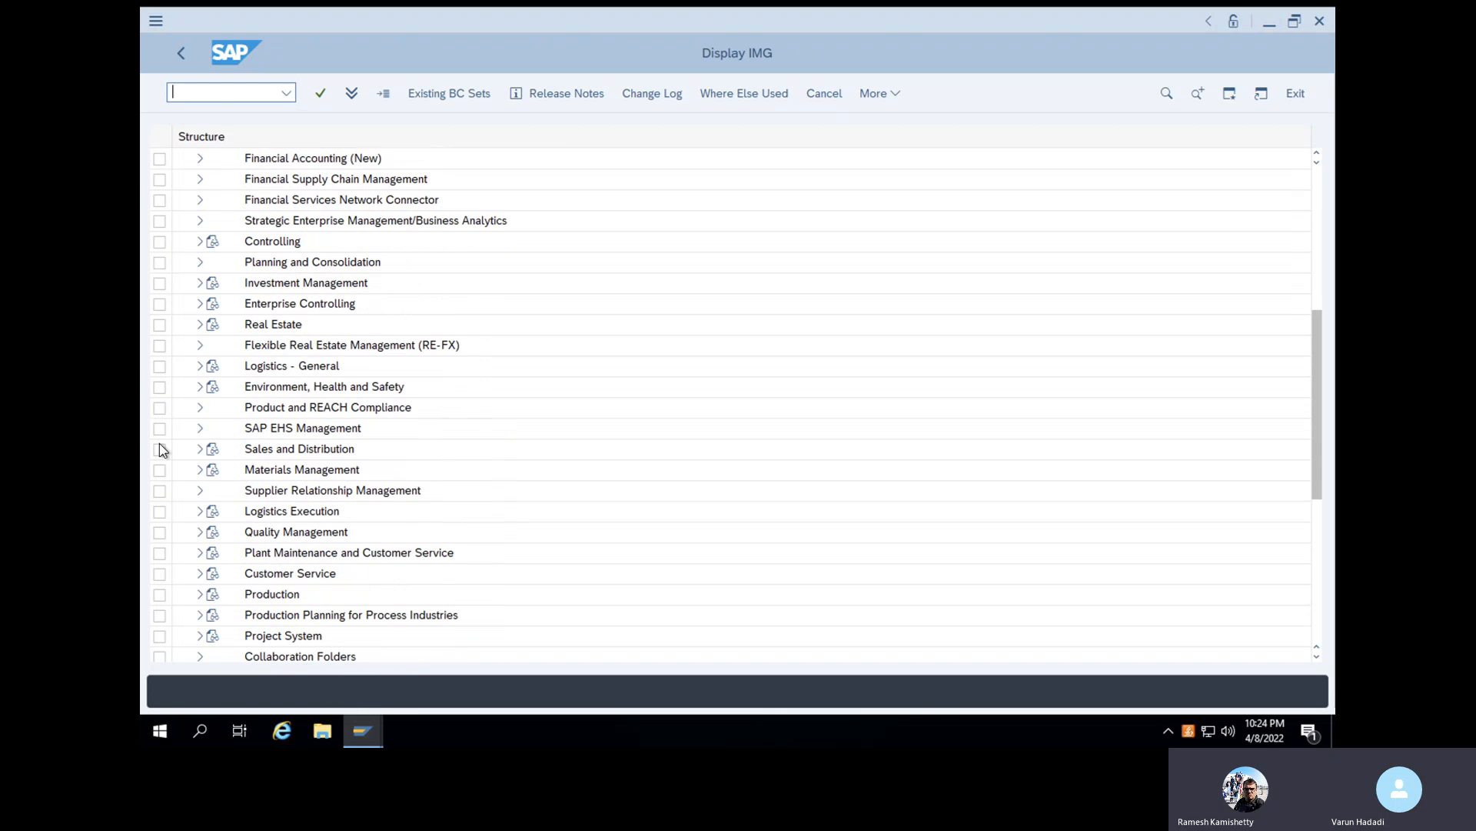
click(199, 471)
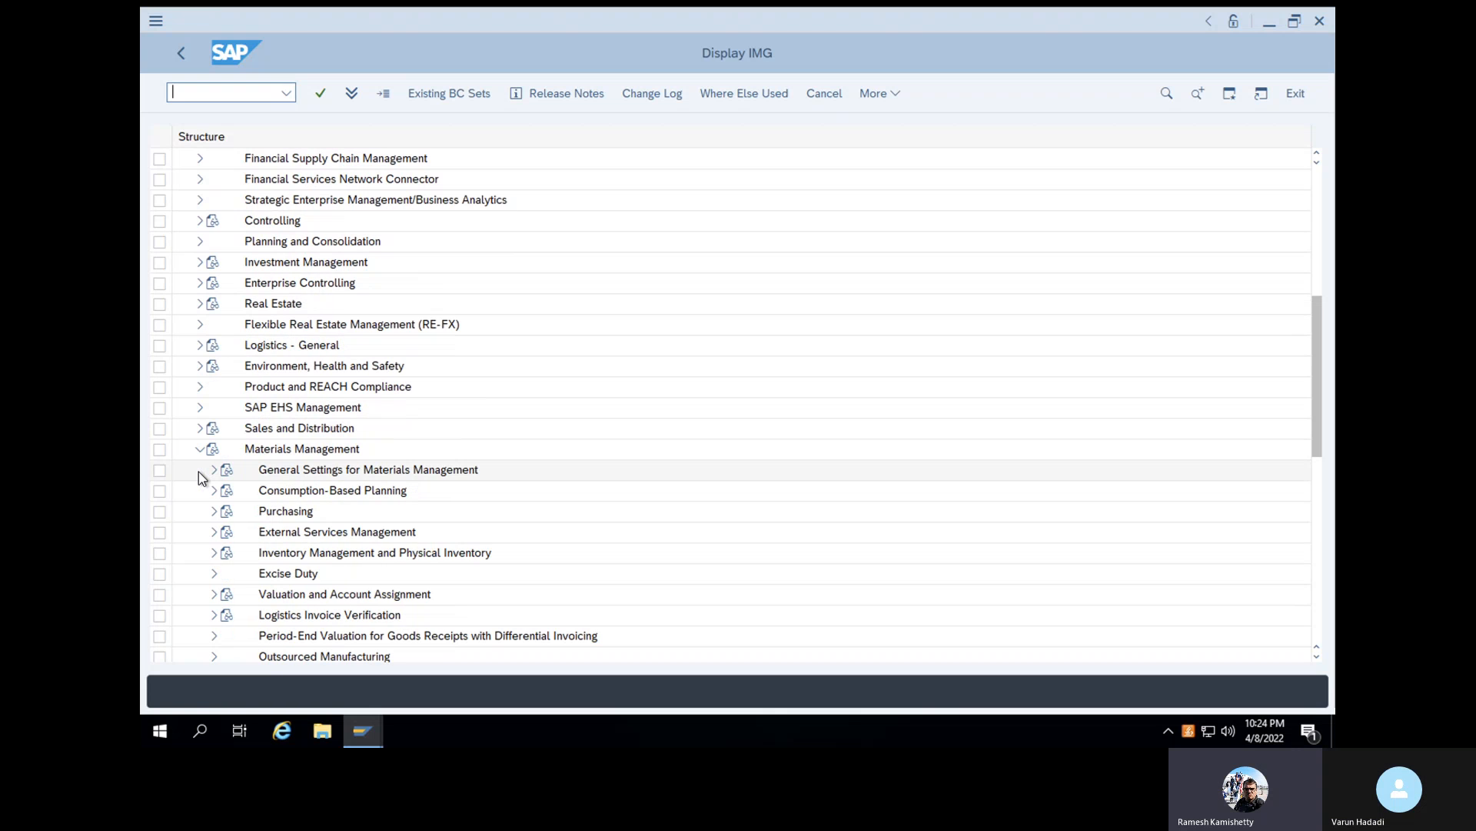
click(214, 511)
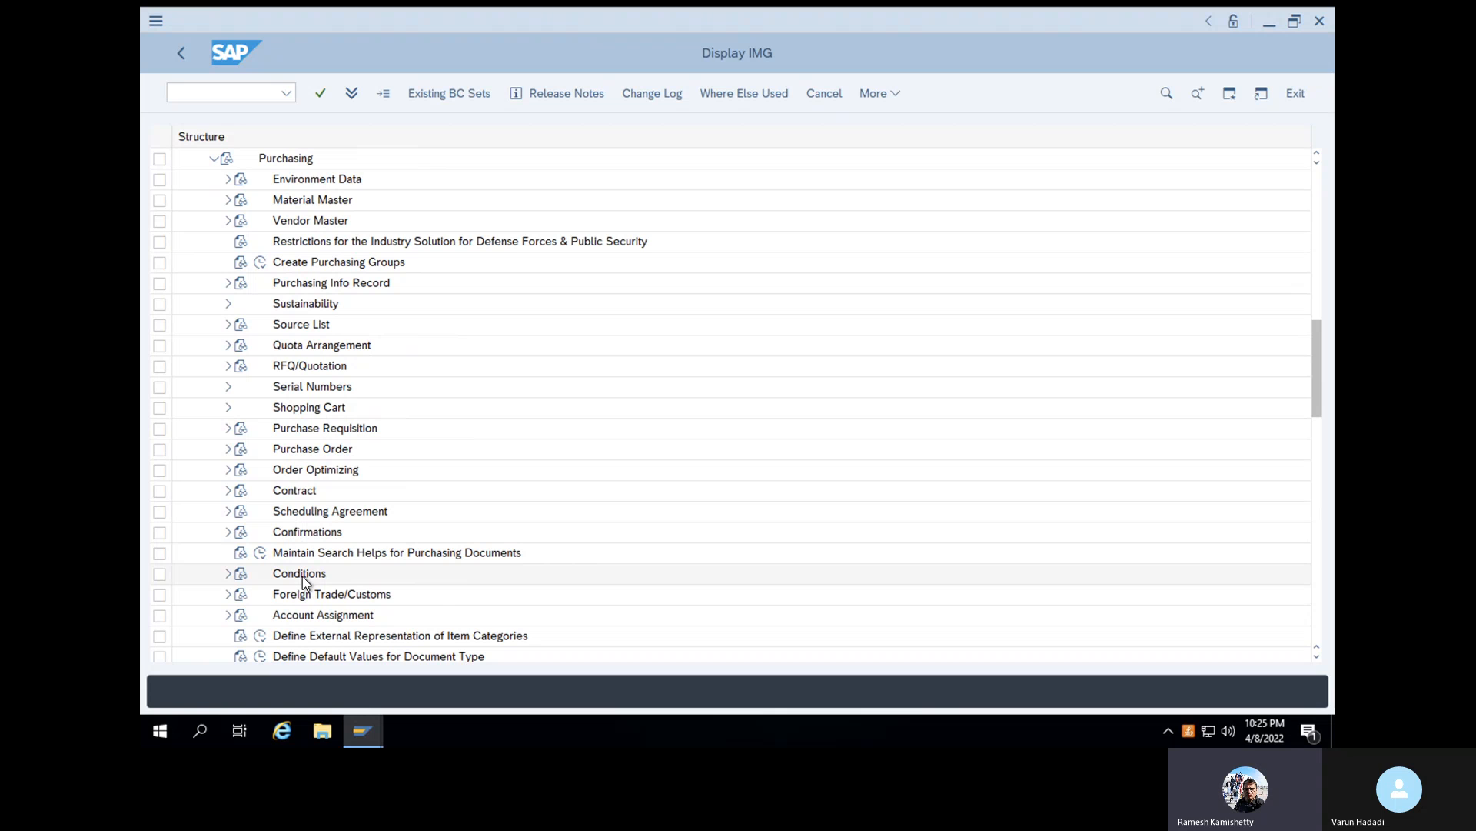
click(227, 428)
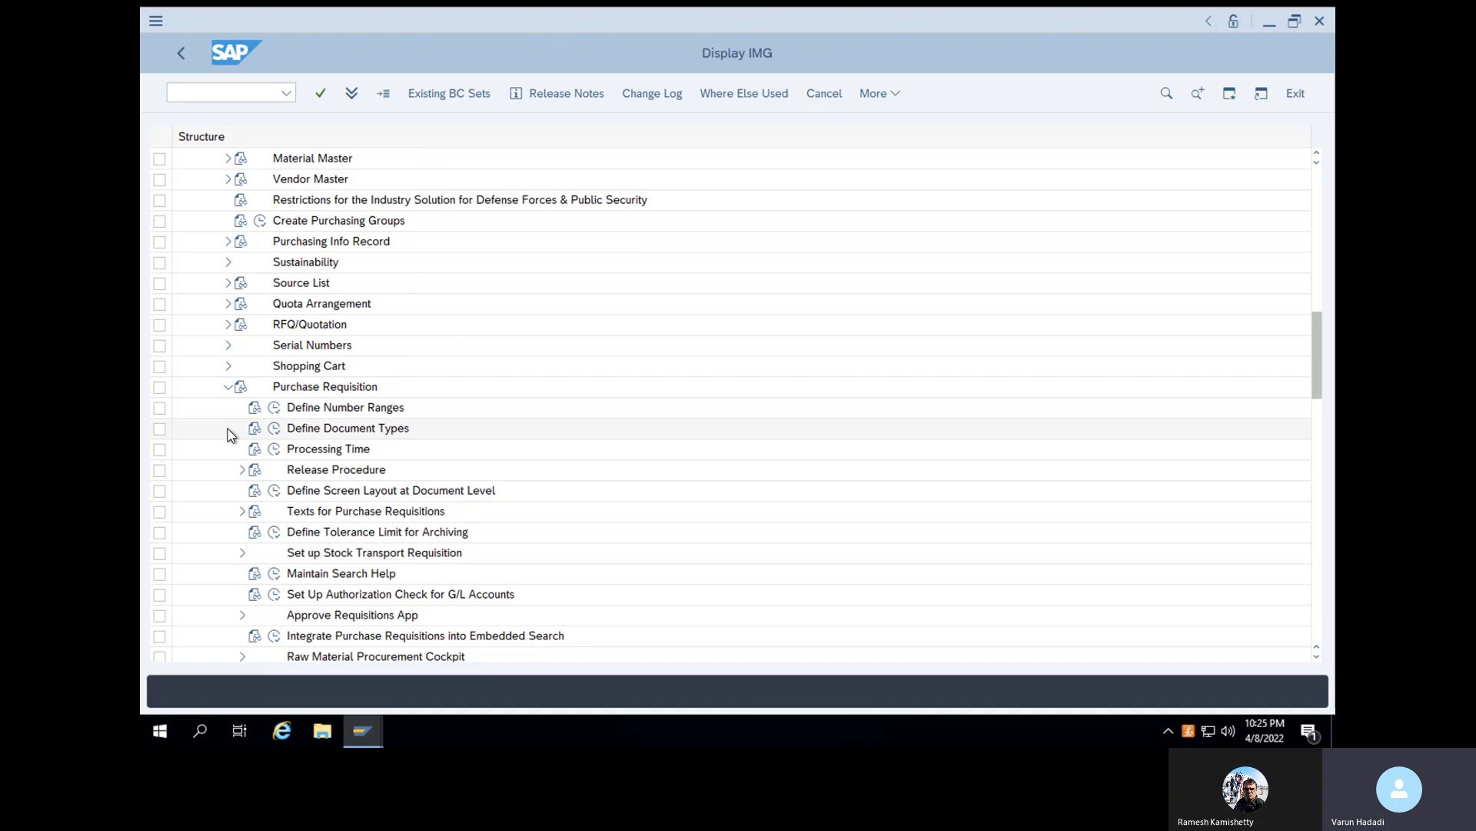
click(278, 413)
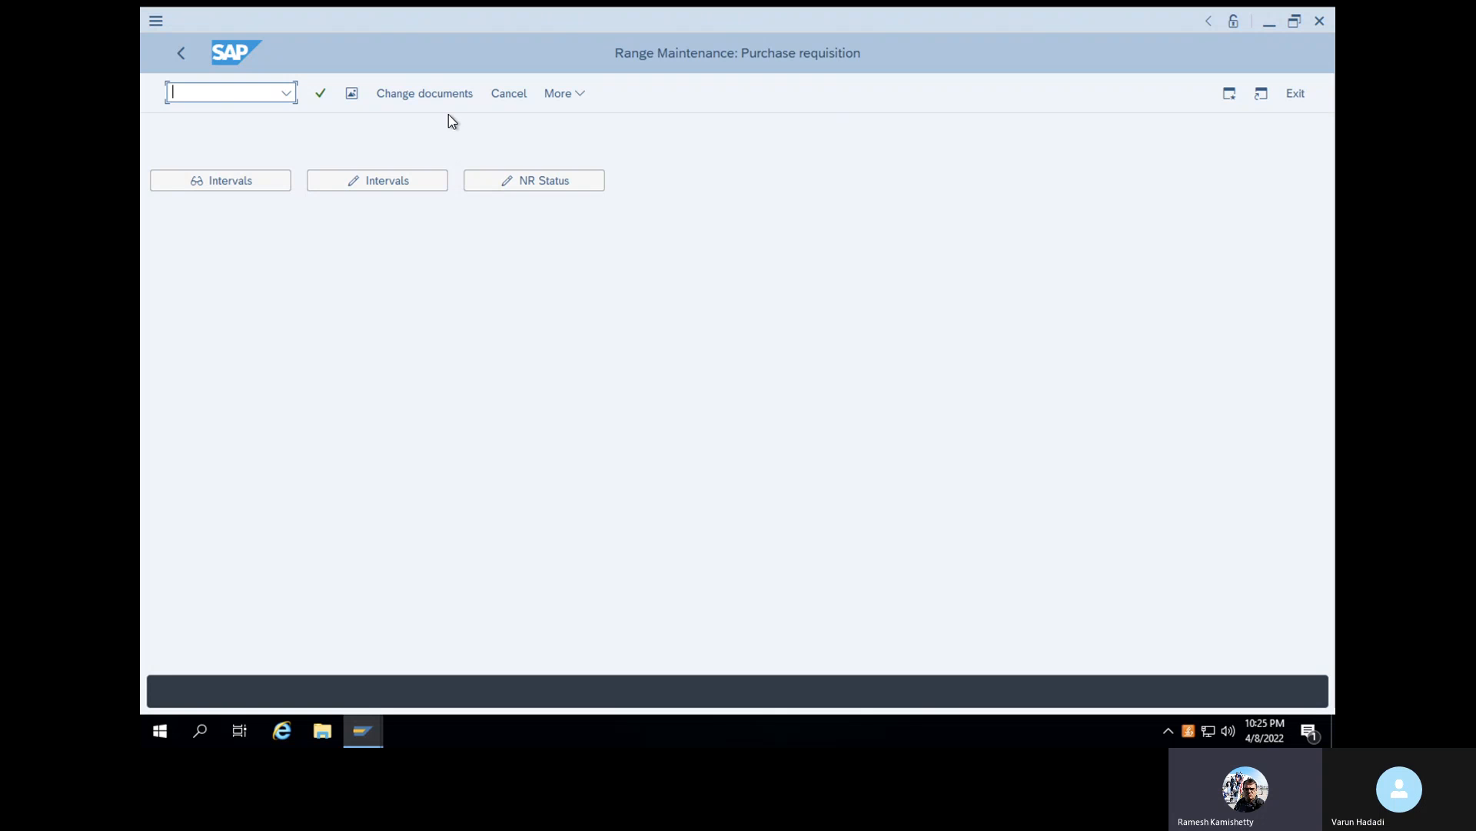
click(325, 180)
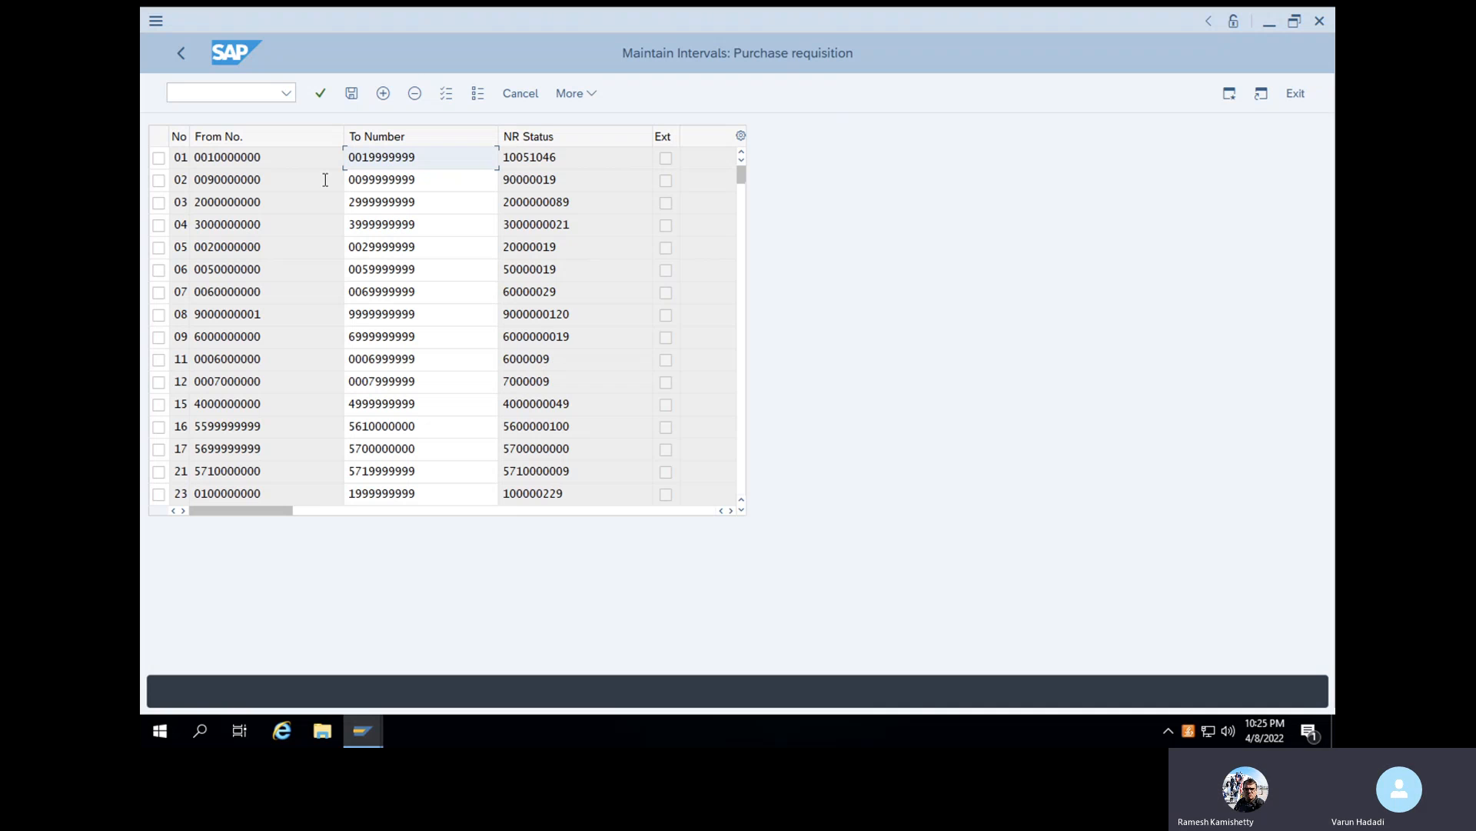
- Insert a new number range interval with number 97 and start number 33474
click(162, 208)
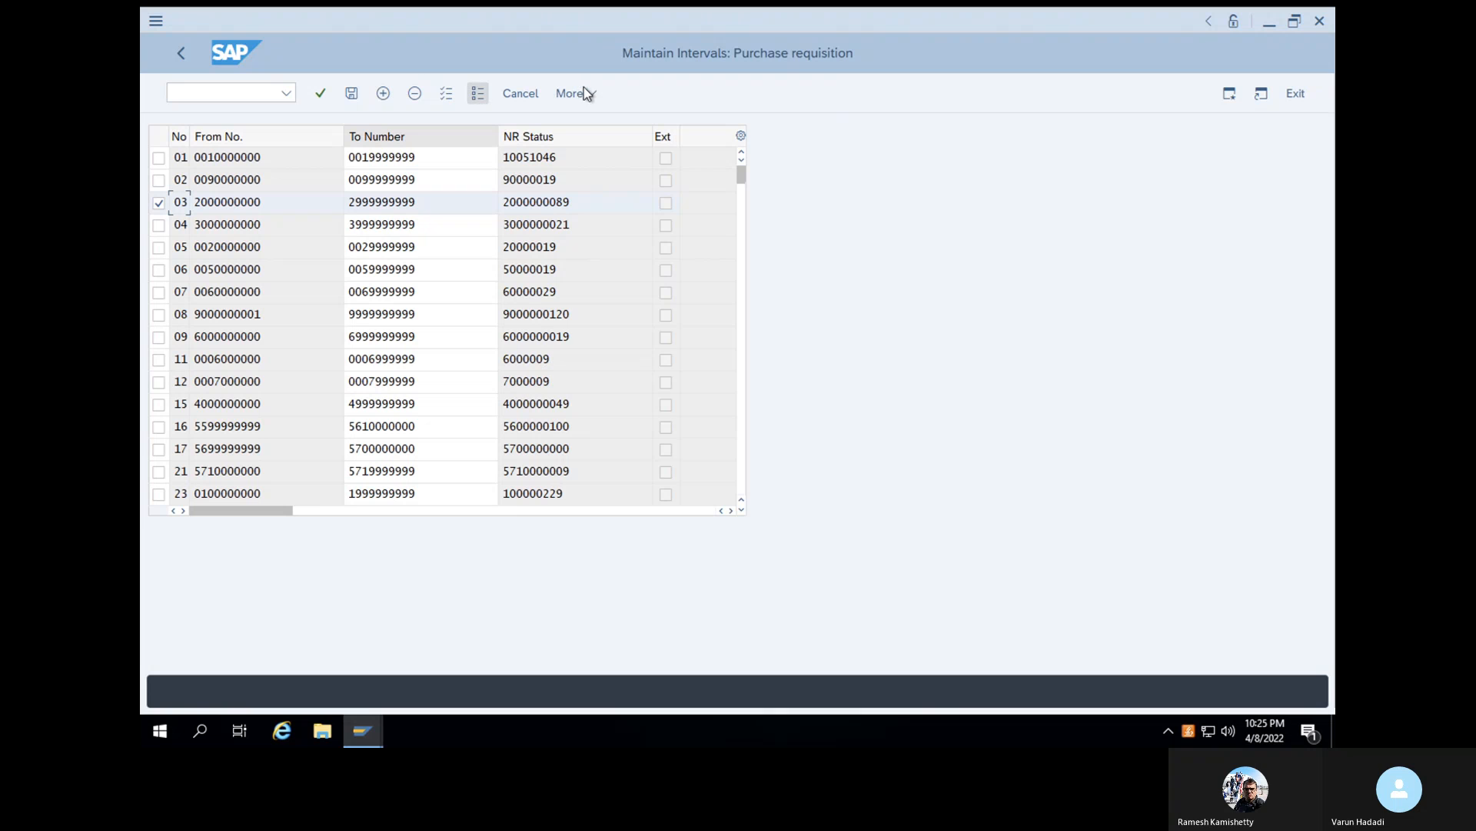
click(384, 93)
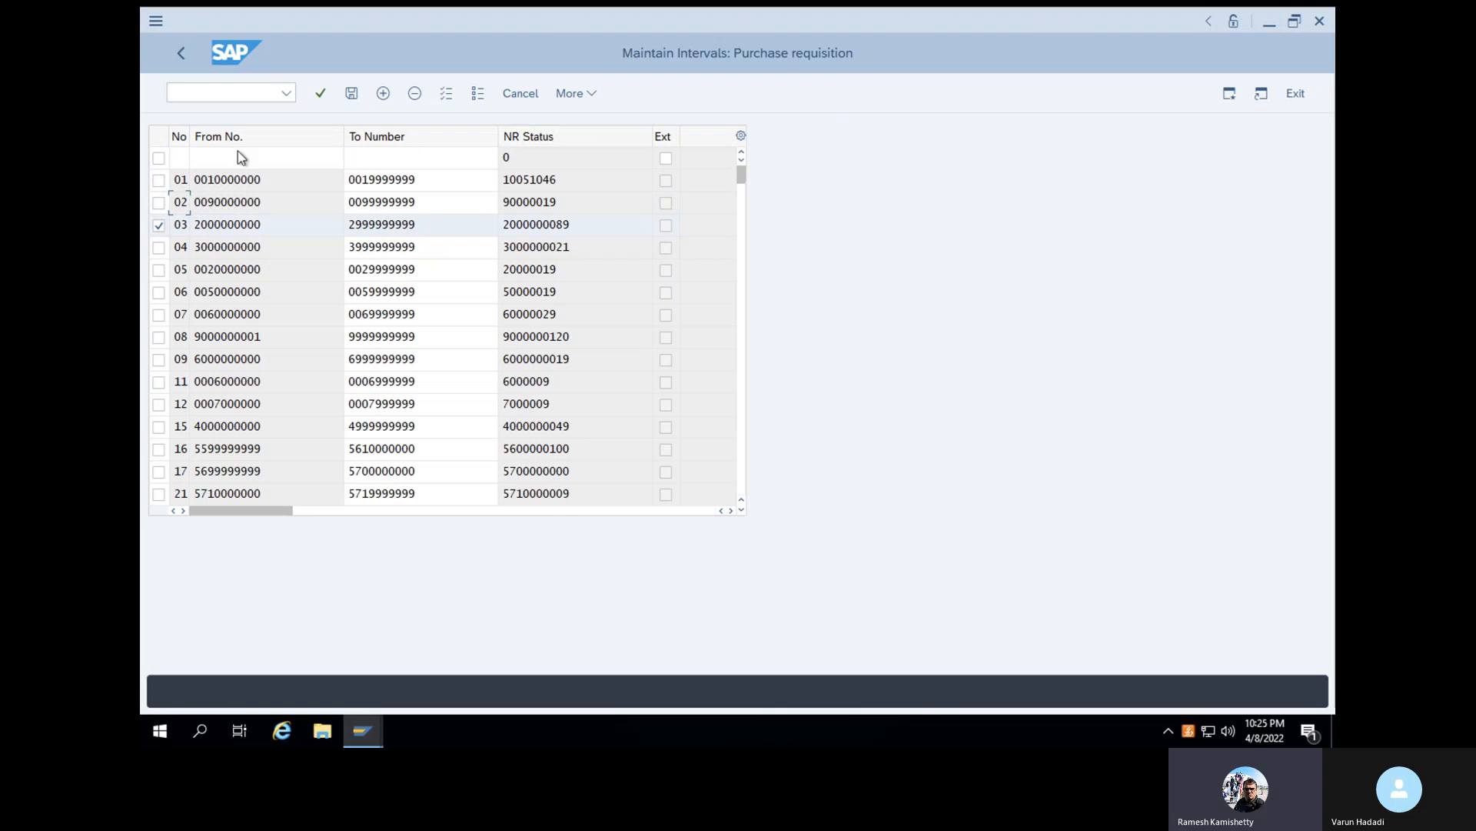
click(179, 158)
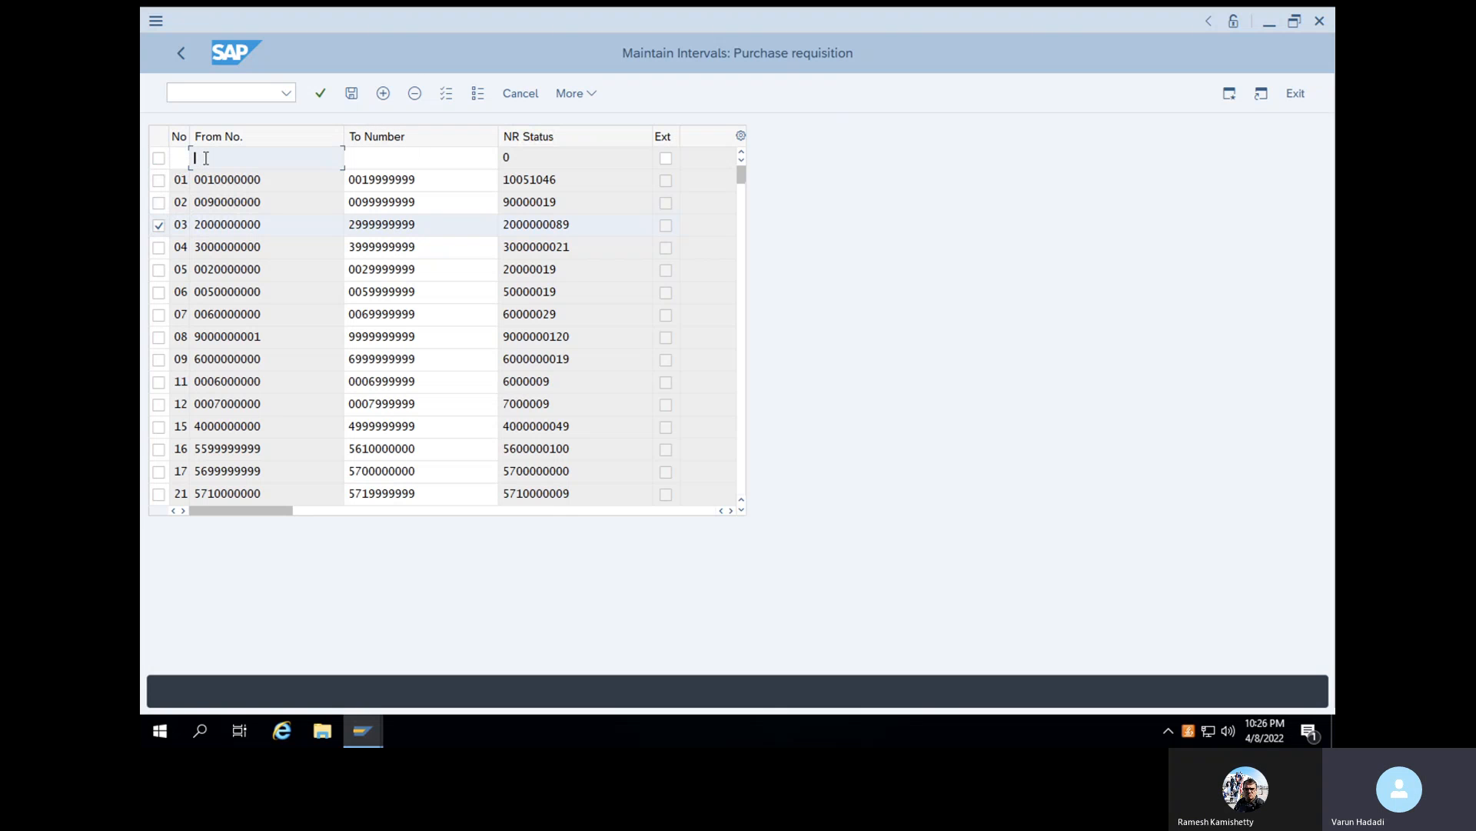
text(33474)
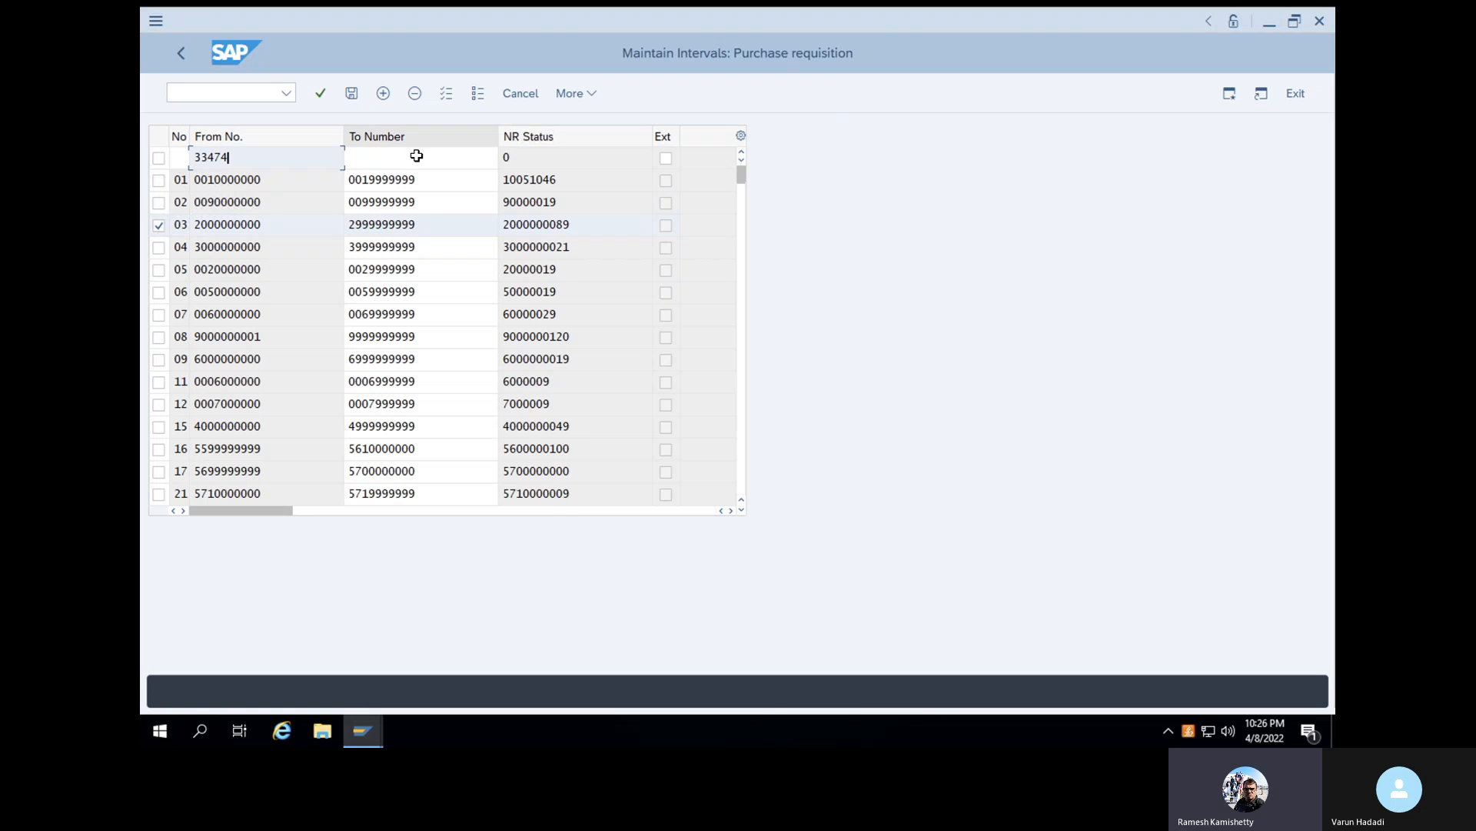
click(182, 157)
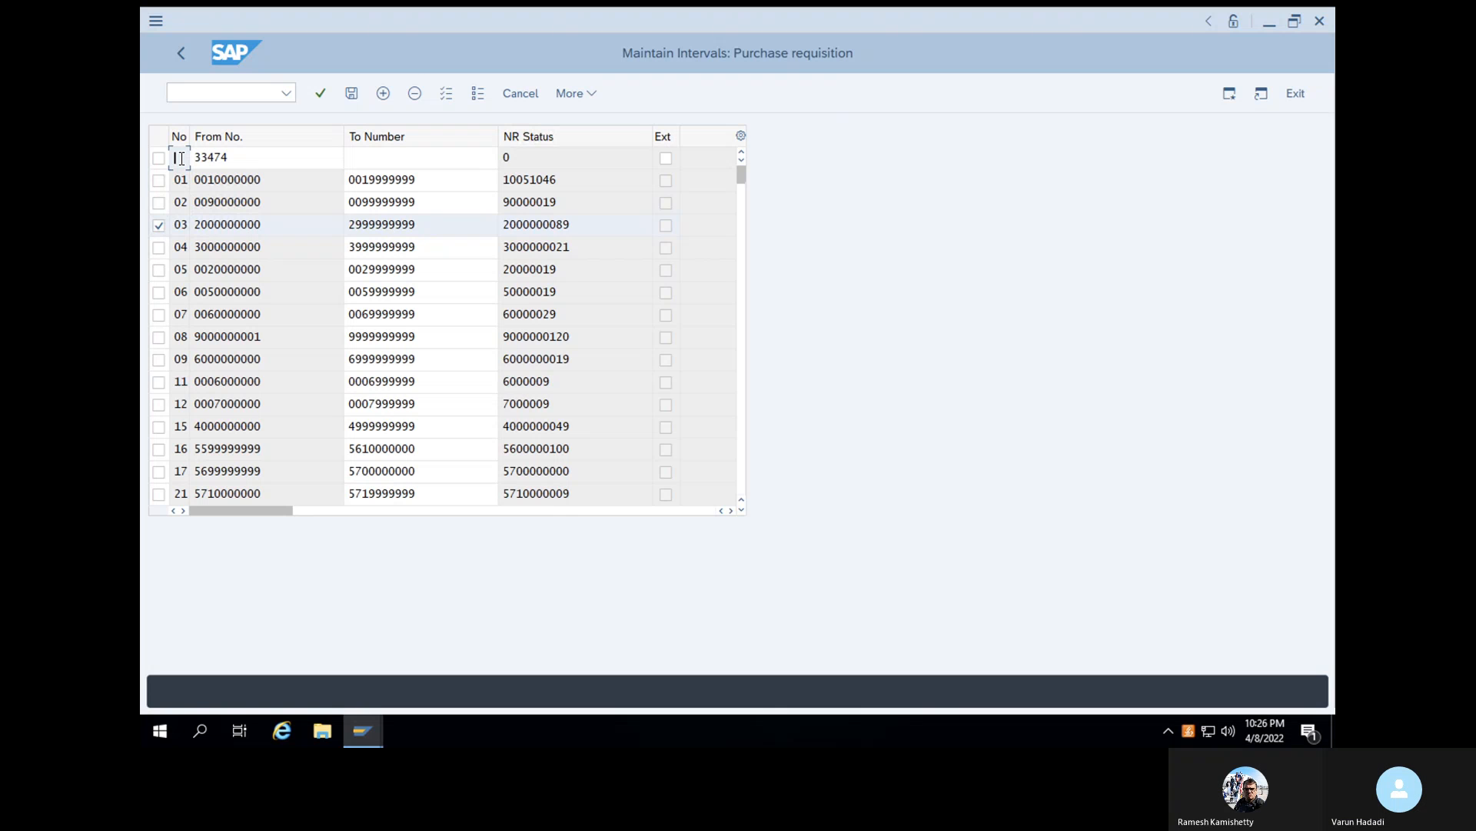
text(7)
- Correct the start number of new interval 97 to 334734
click(256, 158)
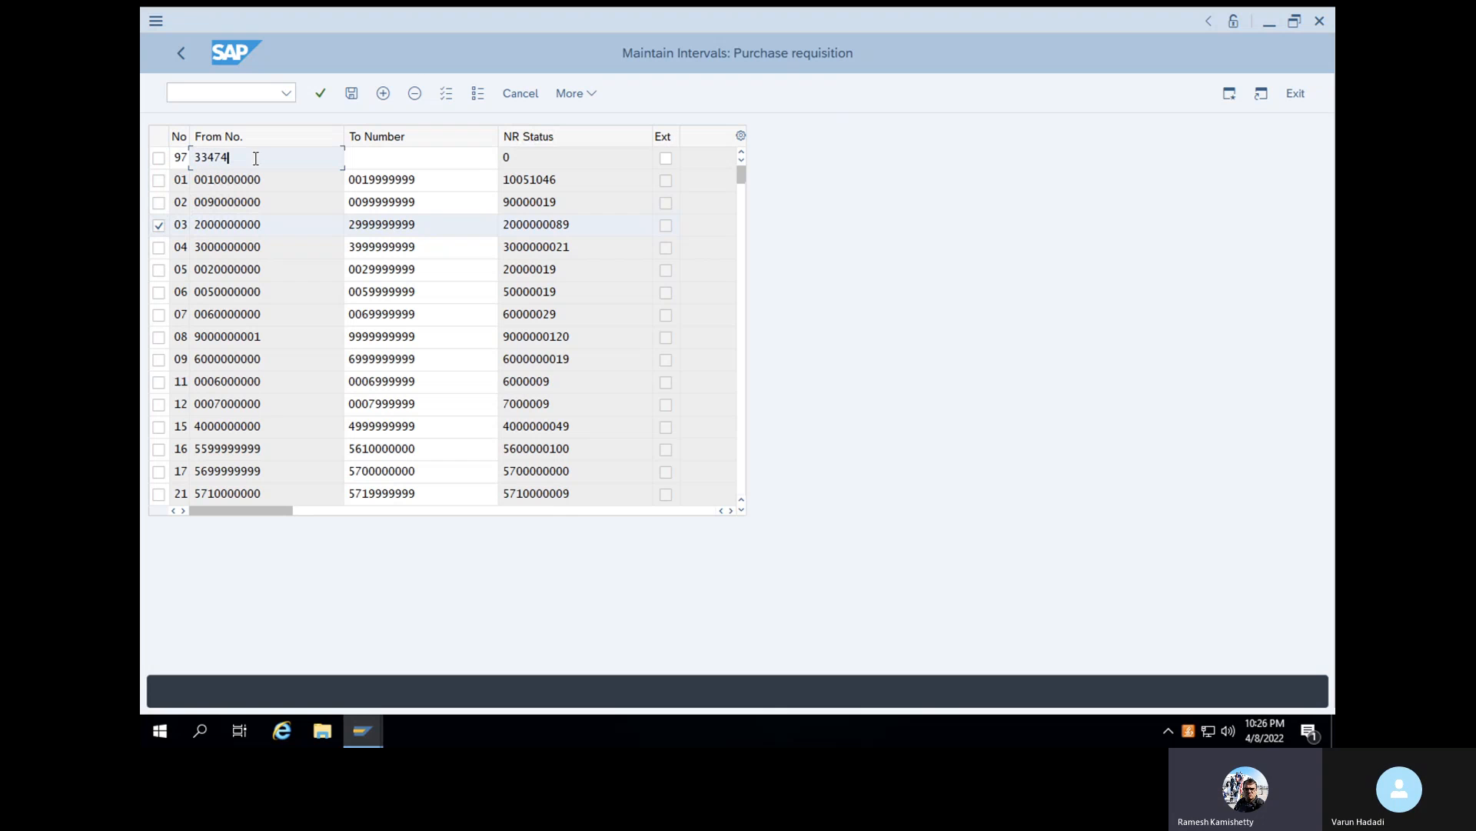
key(BackSpace)
key(BackSpace)
key(BackSpace)
key(BackSpace)
key(BackSpace)
text(334)
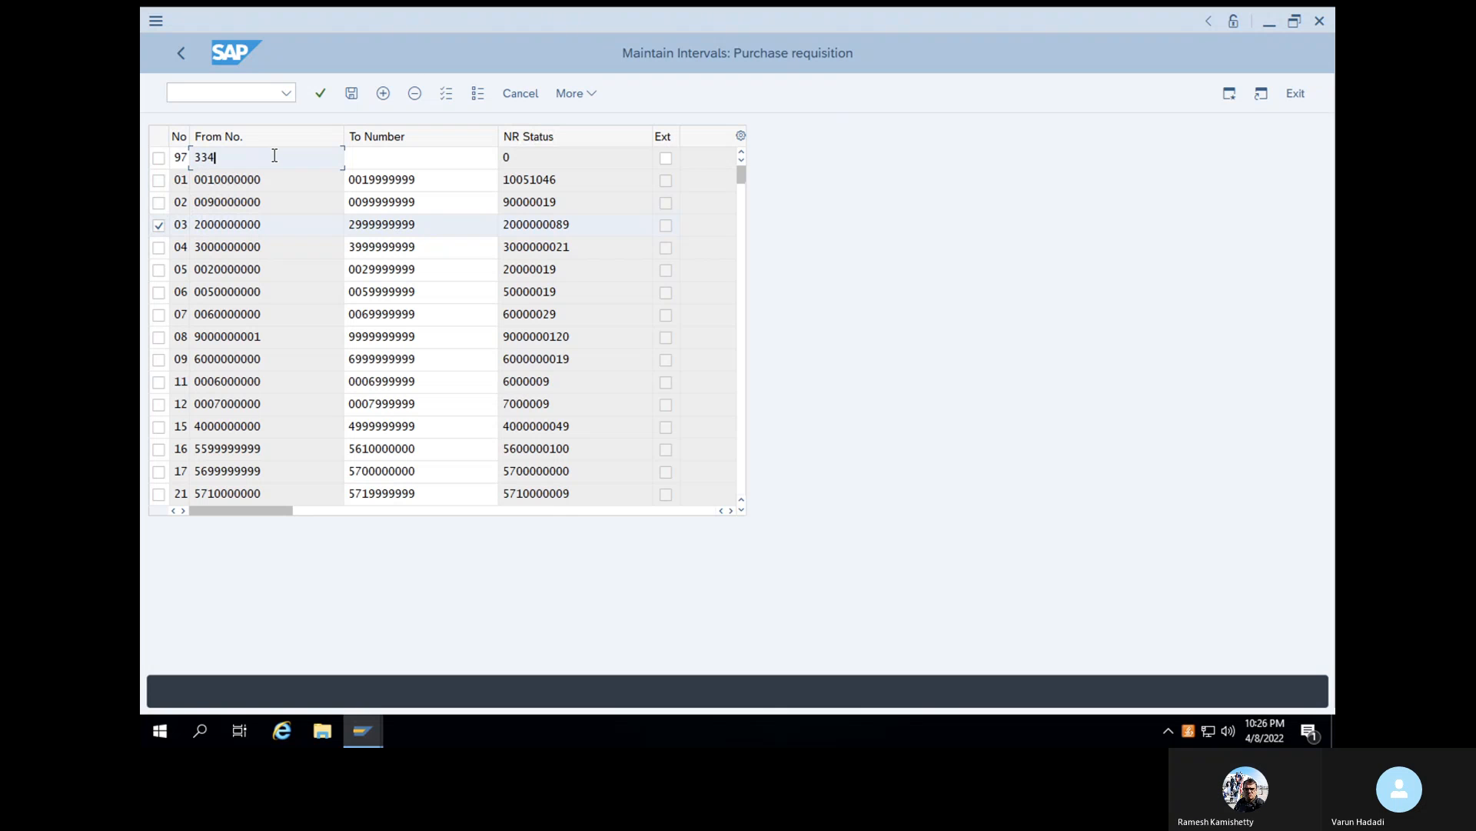
text(73)
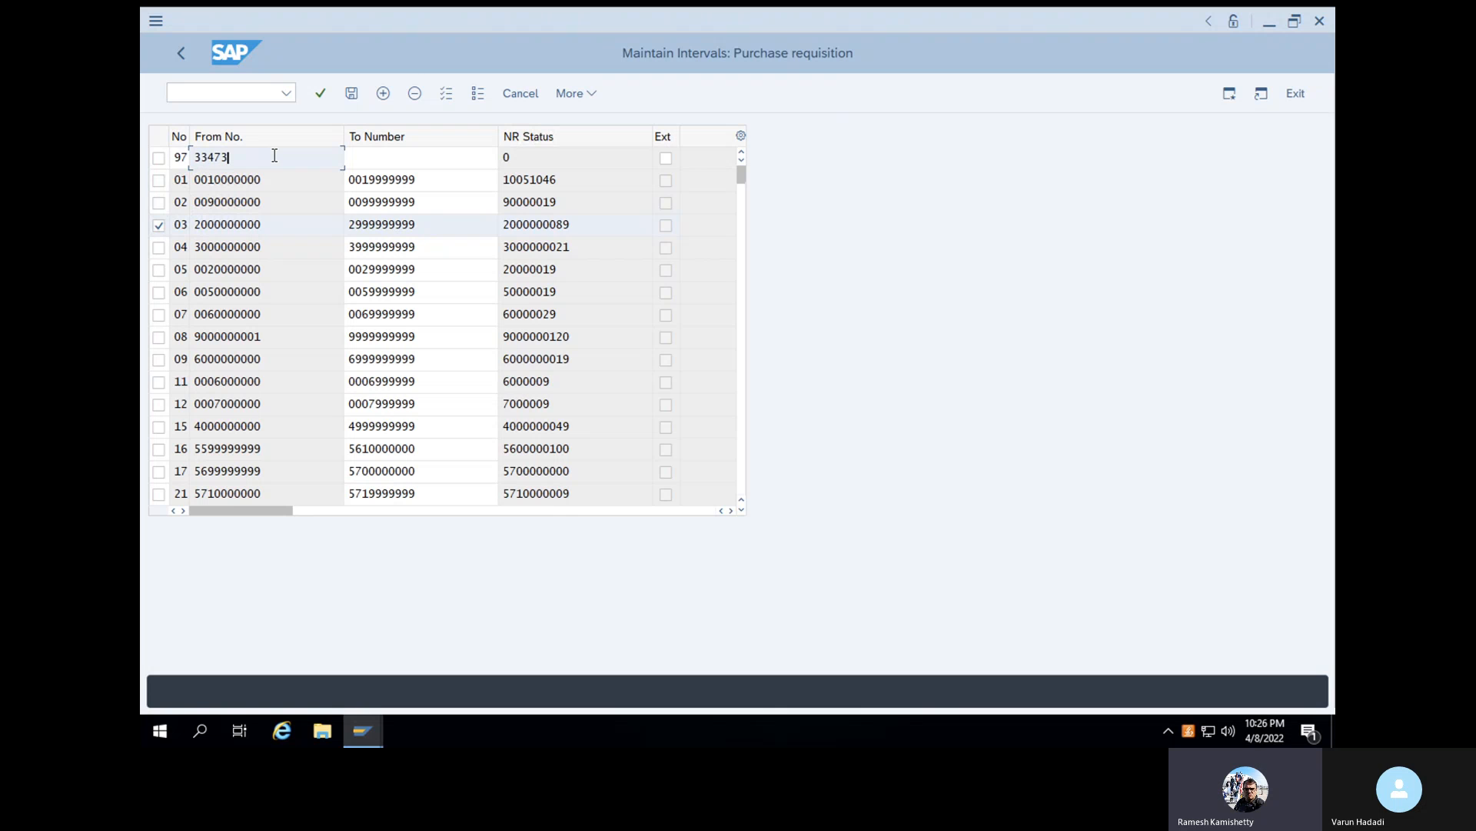
text(4)
- Set the end number of interval 97 to 360000 and save the intervals, accepting the transport notice
click(394, 165)
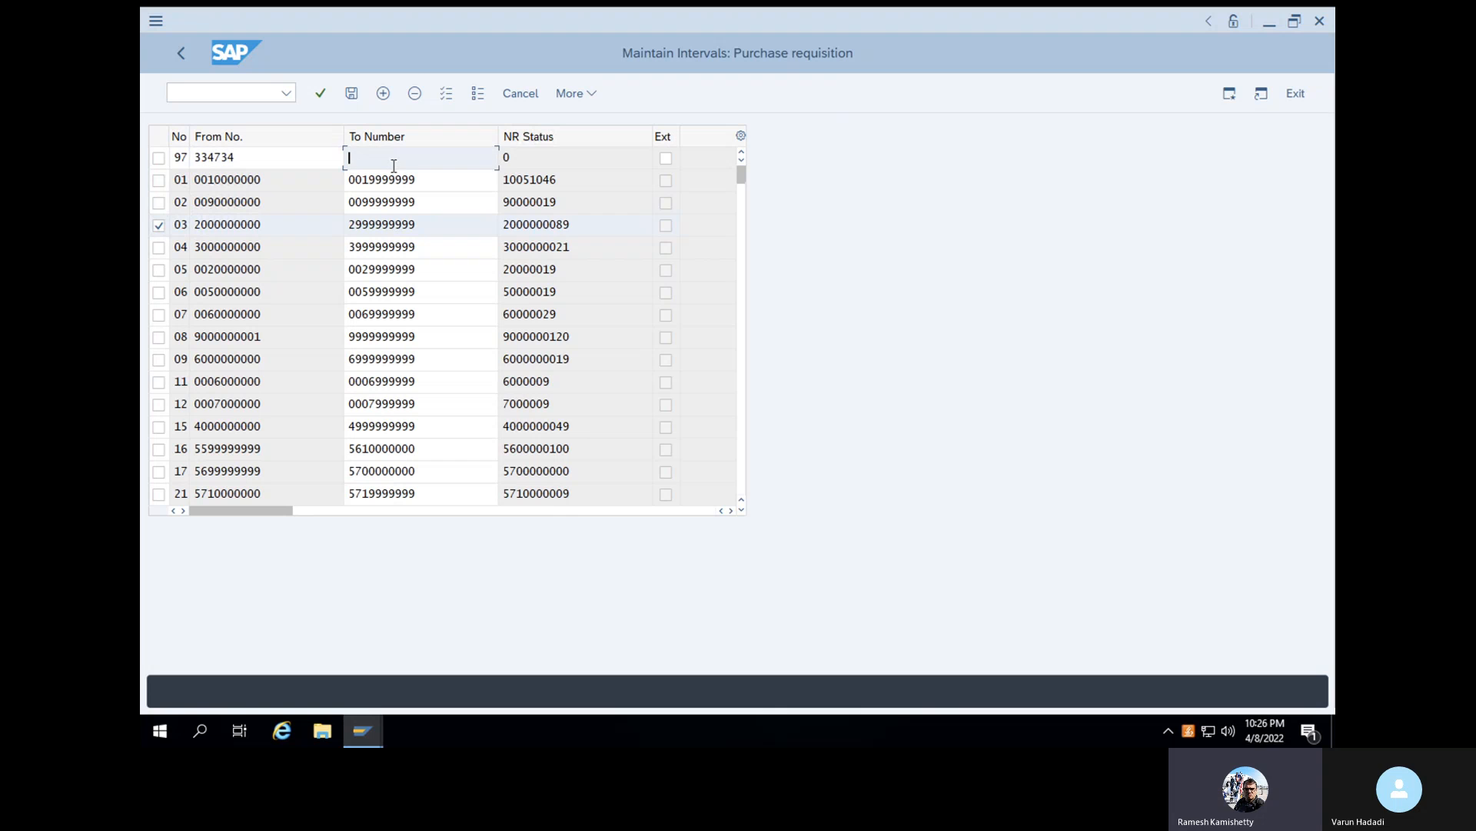
text(360000)
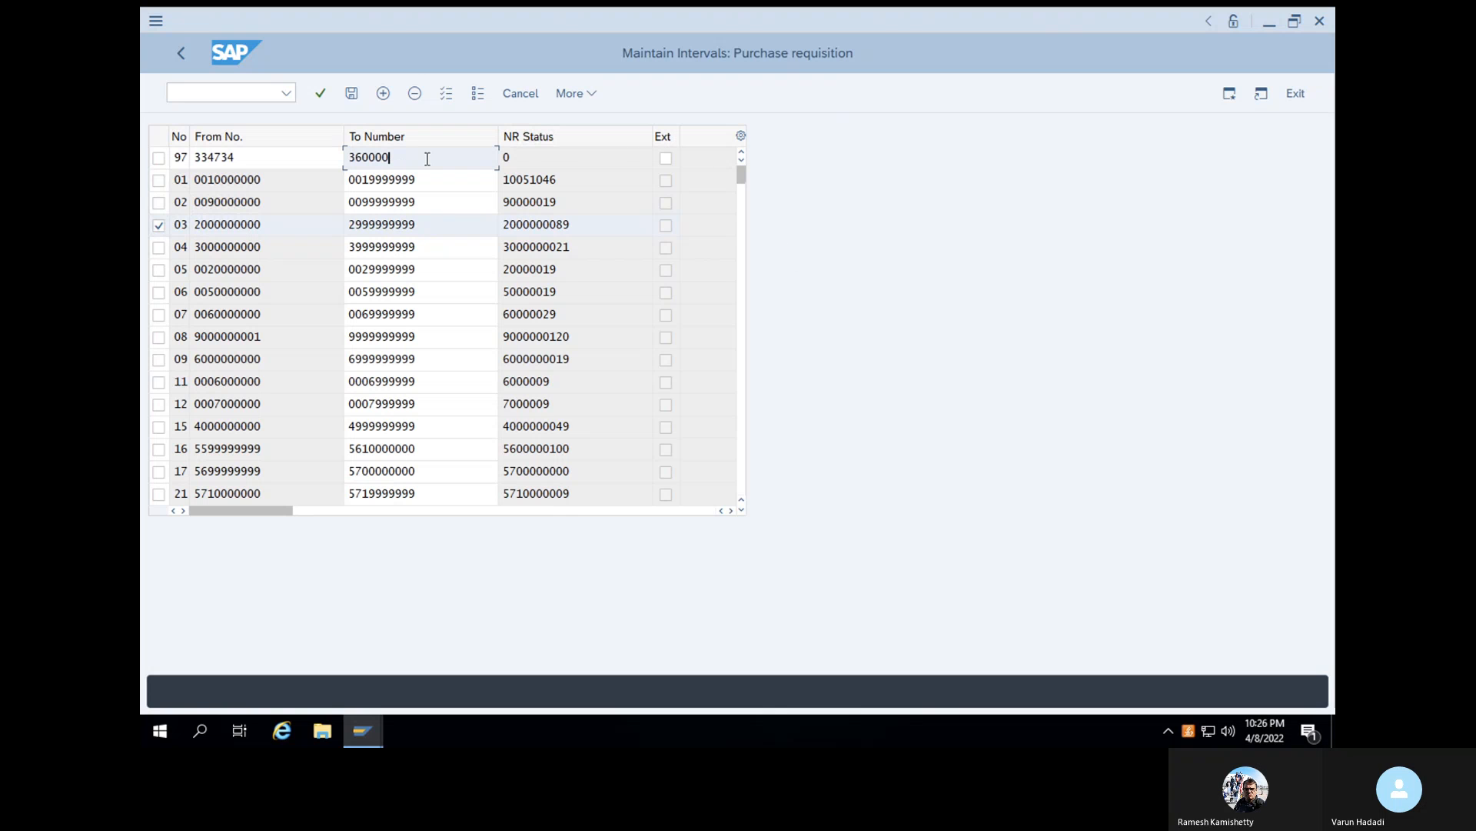
key(Return)
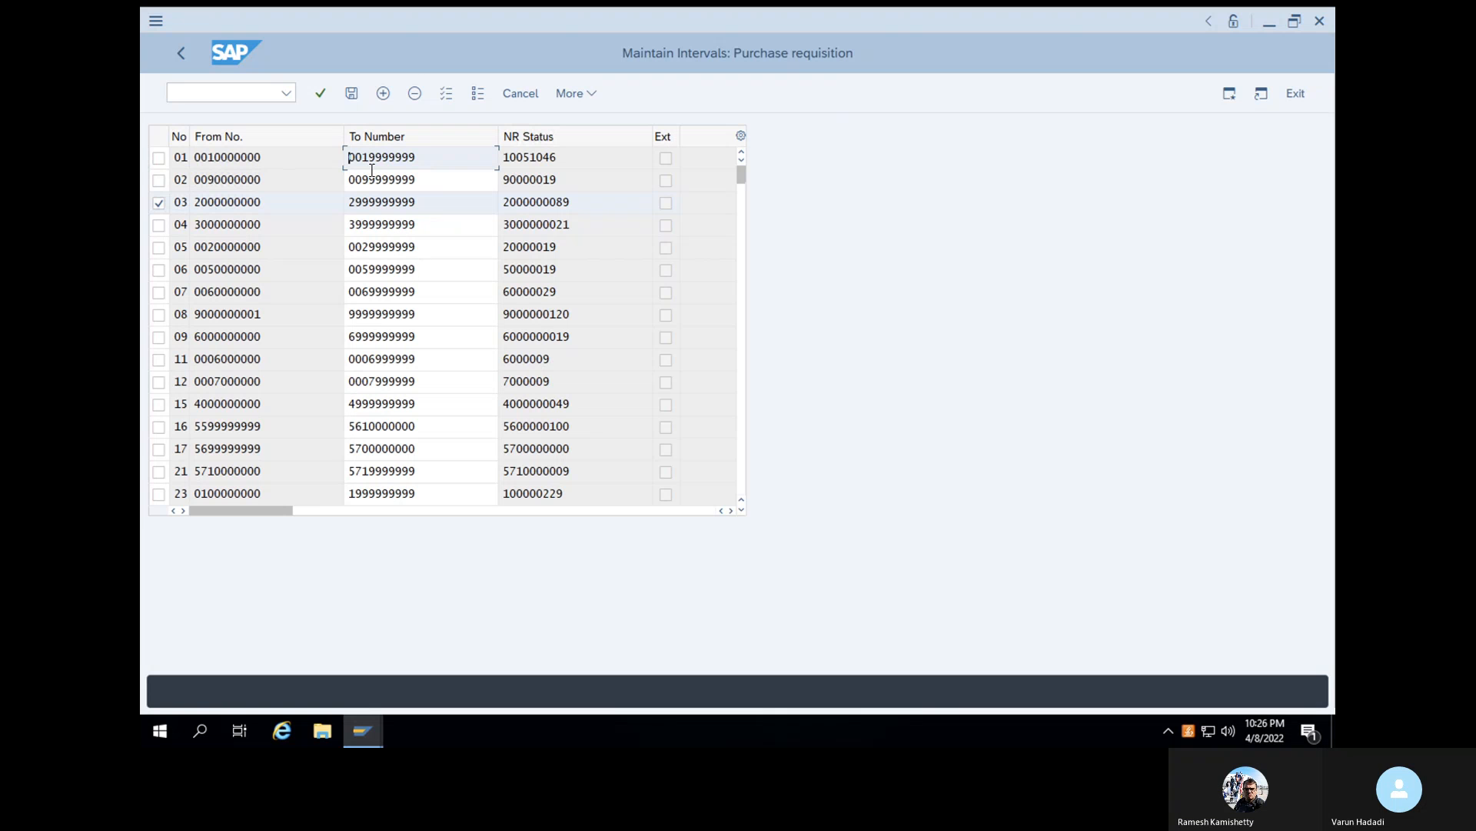
click(353, 92)
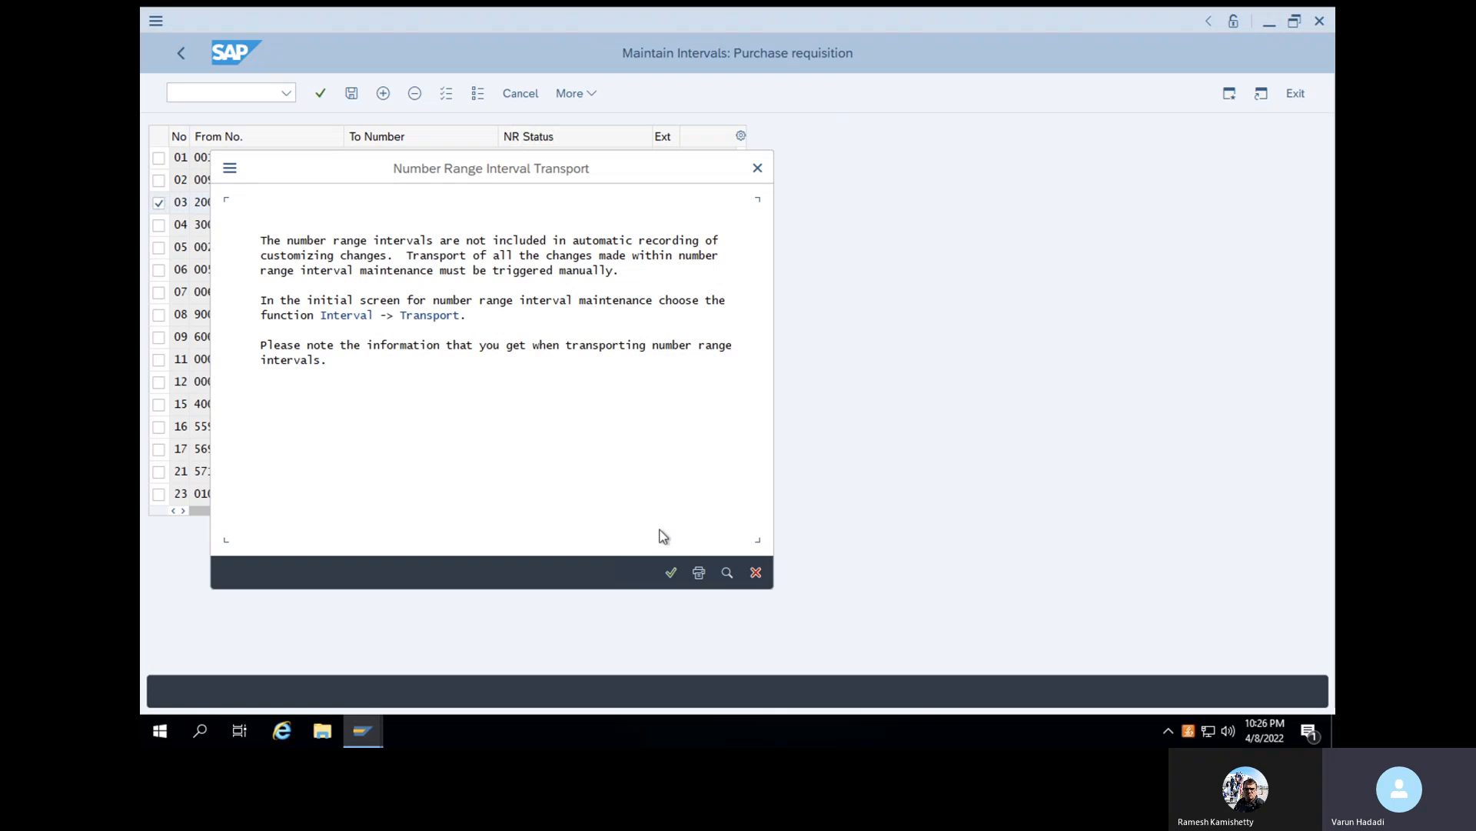
click(671, 573)
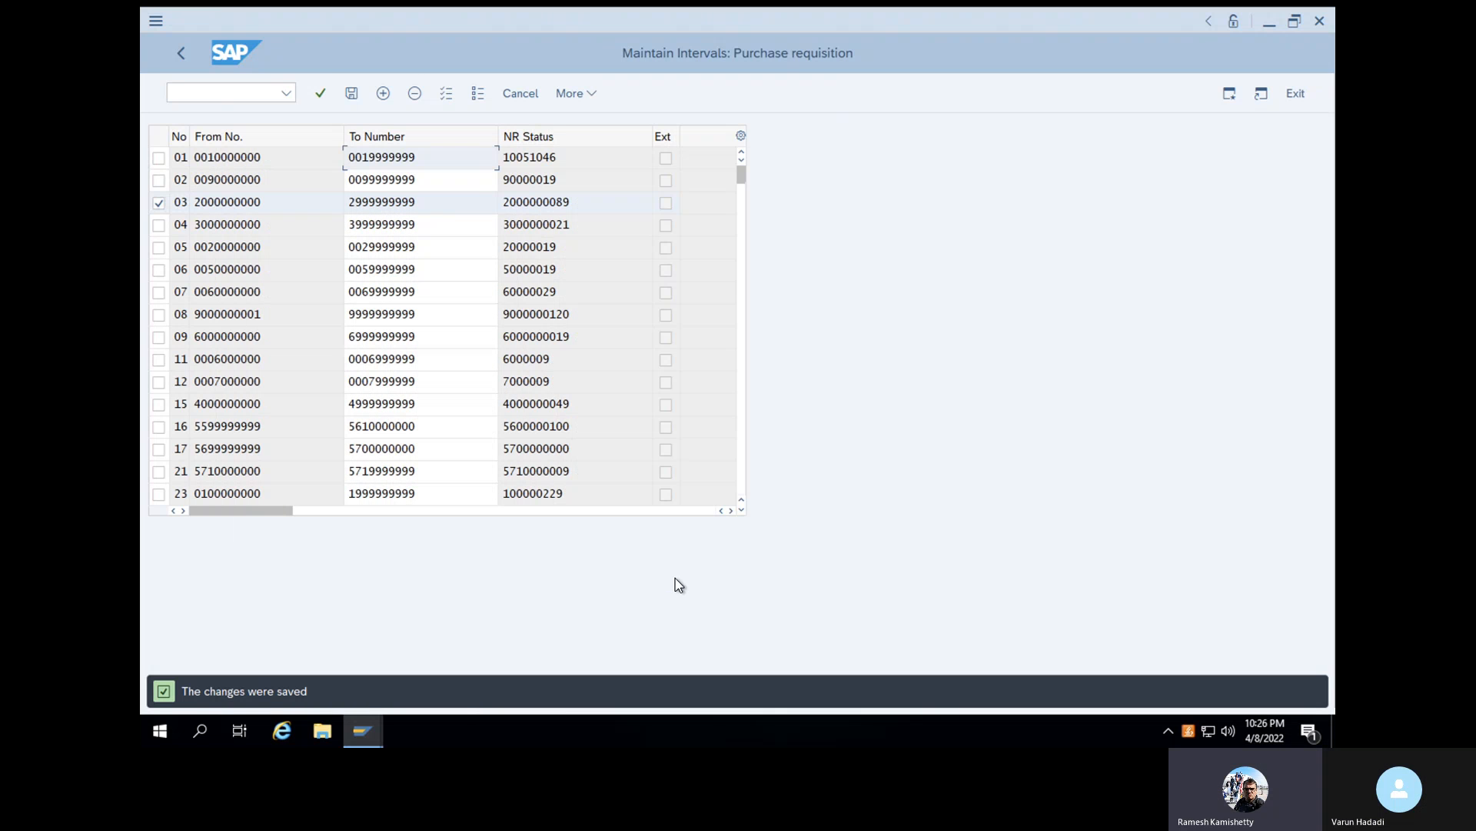
- Locate the saved interval 97 in the purchase requisition number range list and select it
click(177, 206)
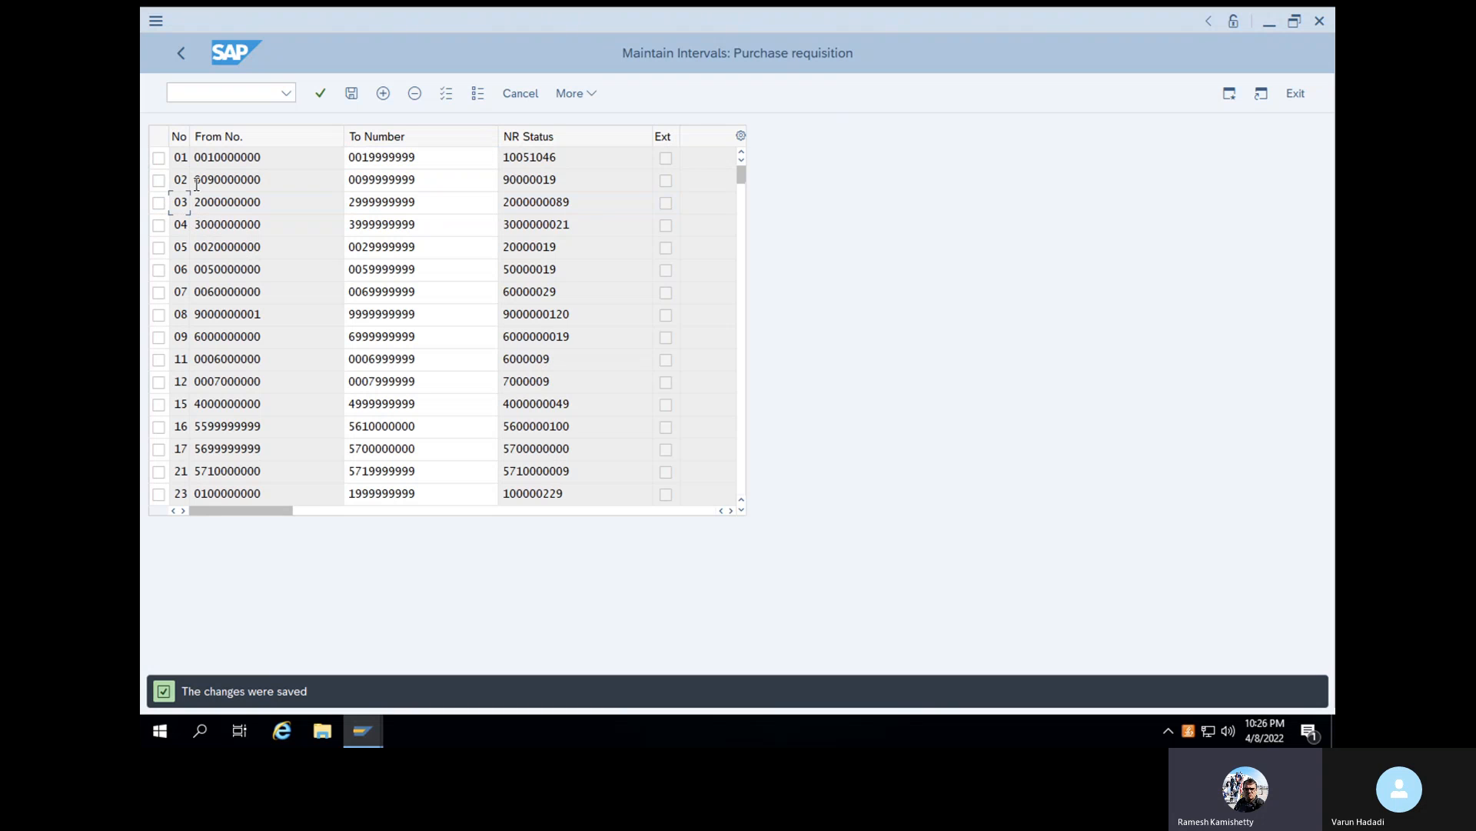
drag(741, 175, 739, 379)
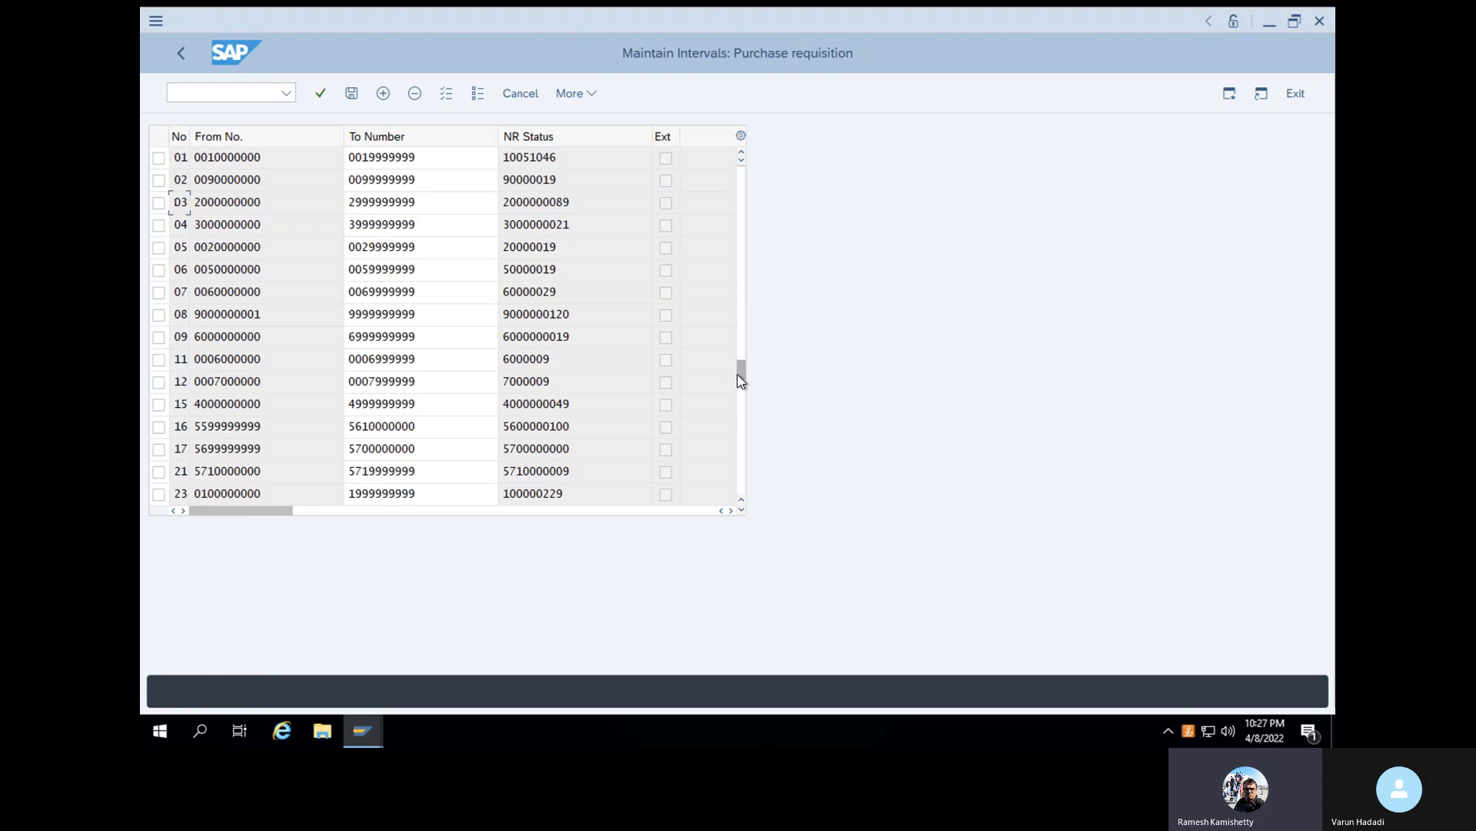
click(744, 258)
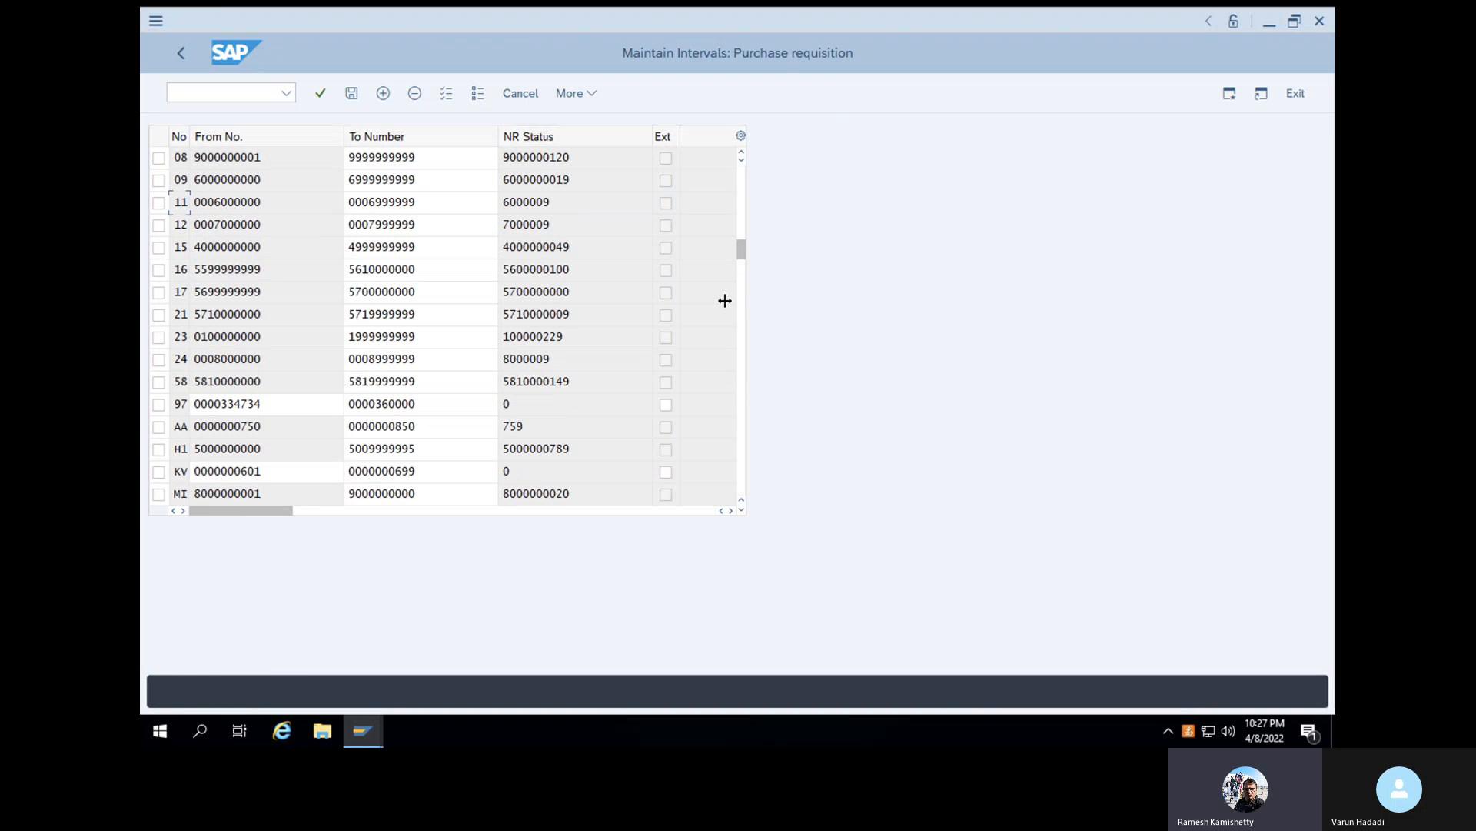
click(158, 404)
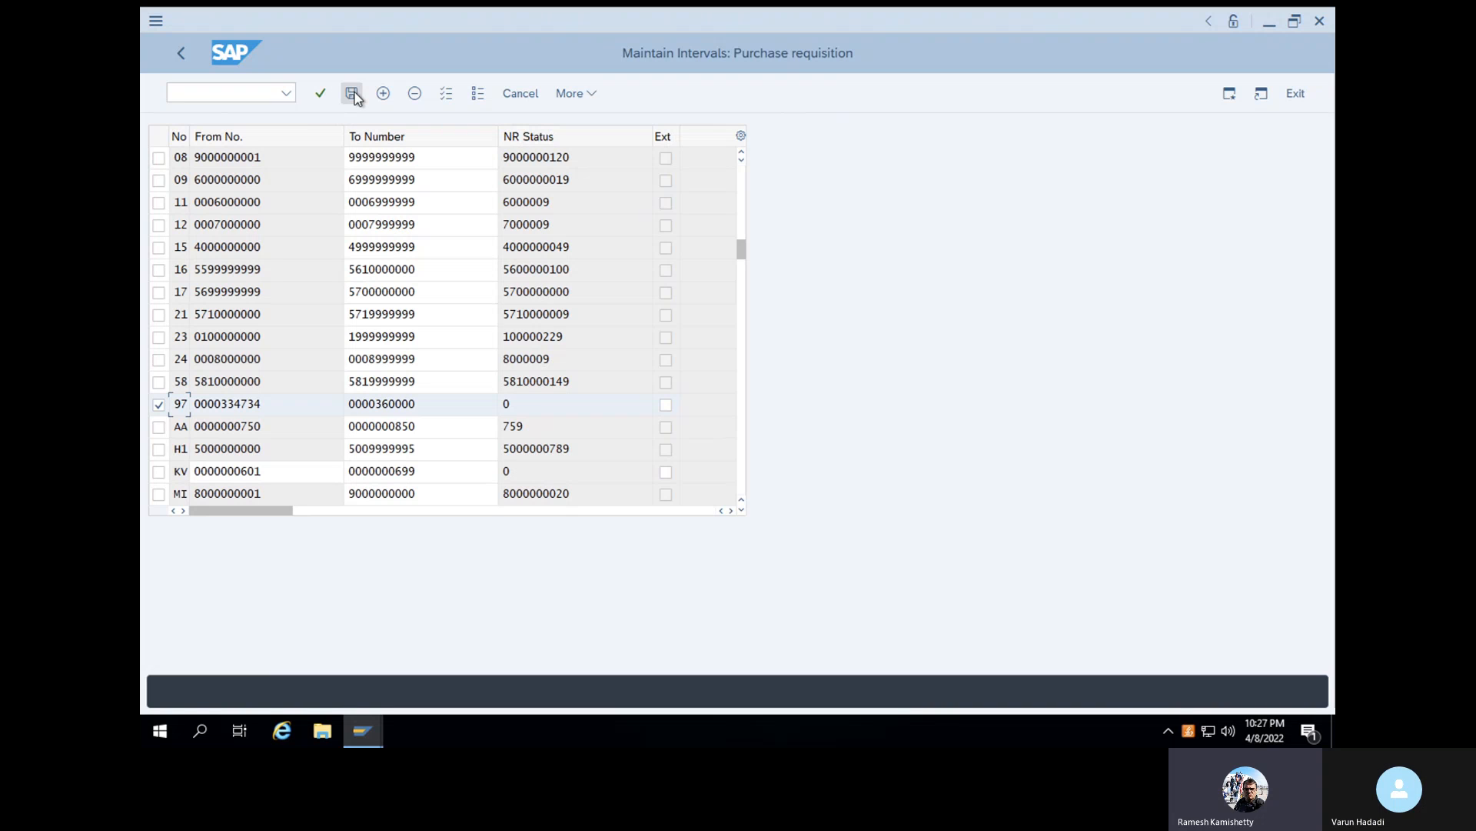
- Return to the SAP Reference IMG through transaction SPRO and try to start transaction ME51 from there
click(229, 89)
text(/NSP)
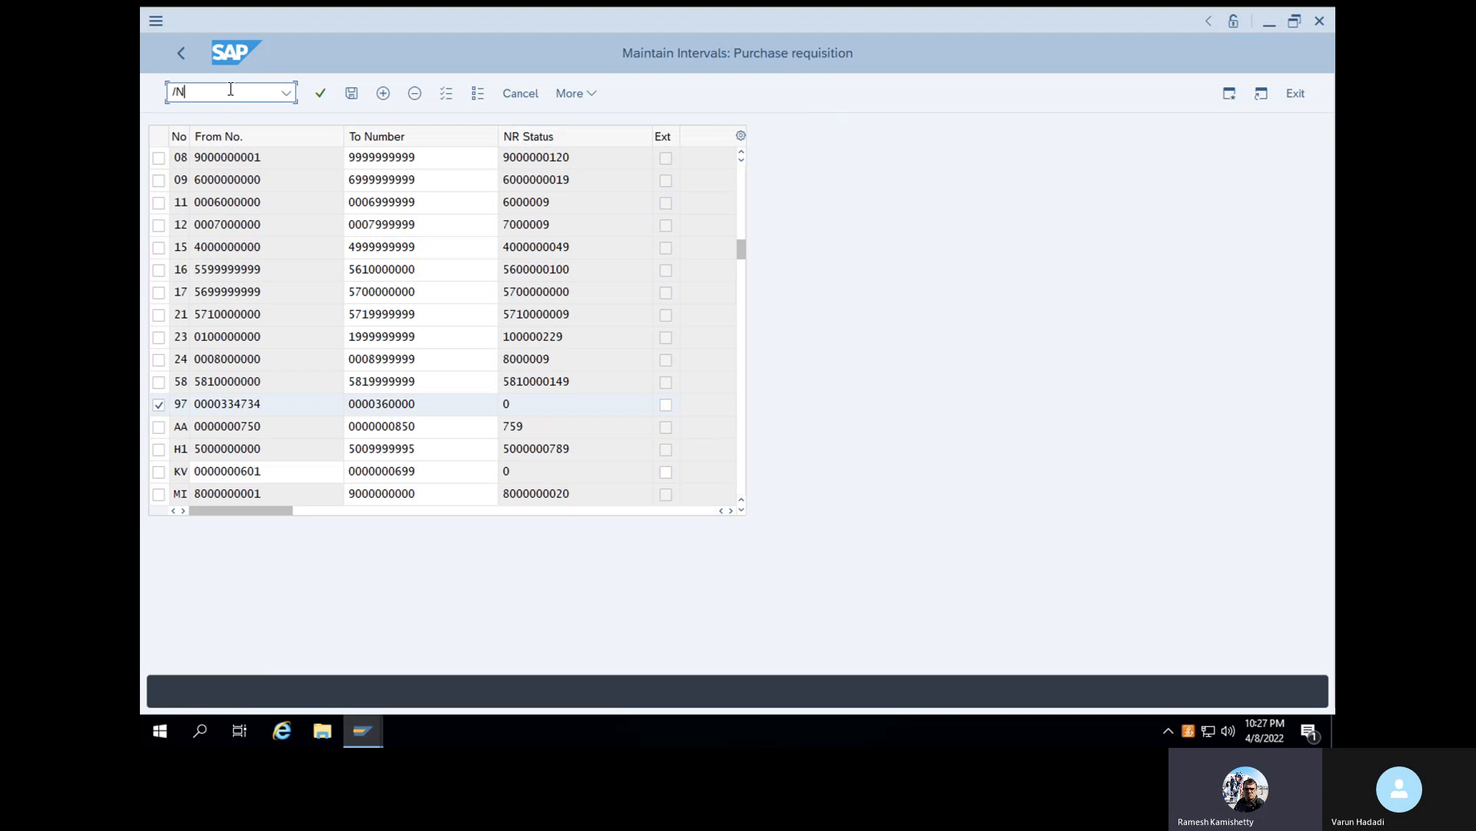
text(RO)
key(Return)
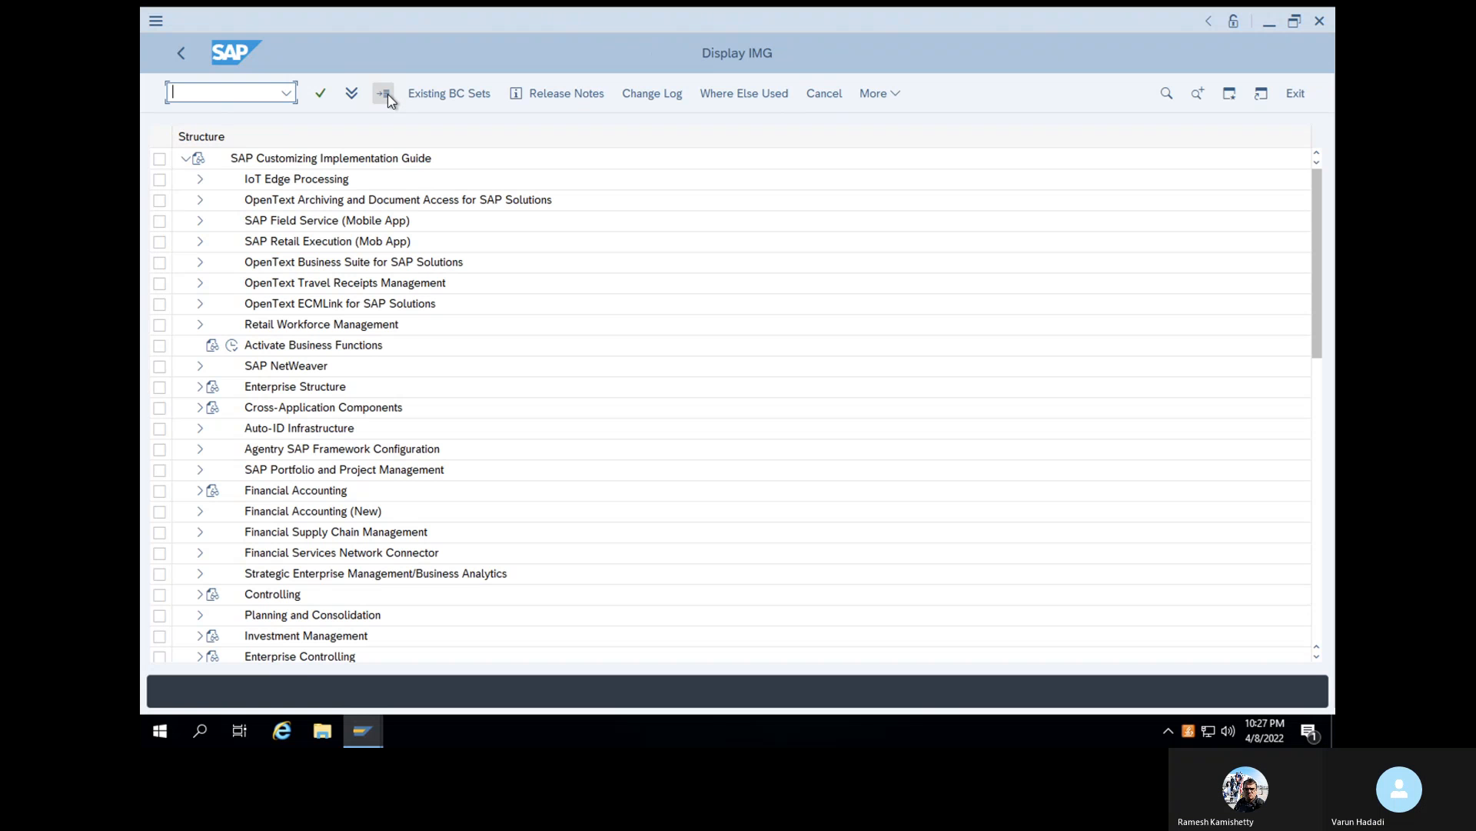
text(ME51N)
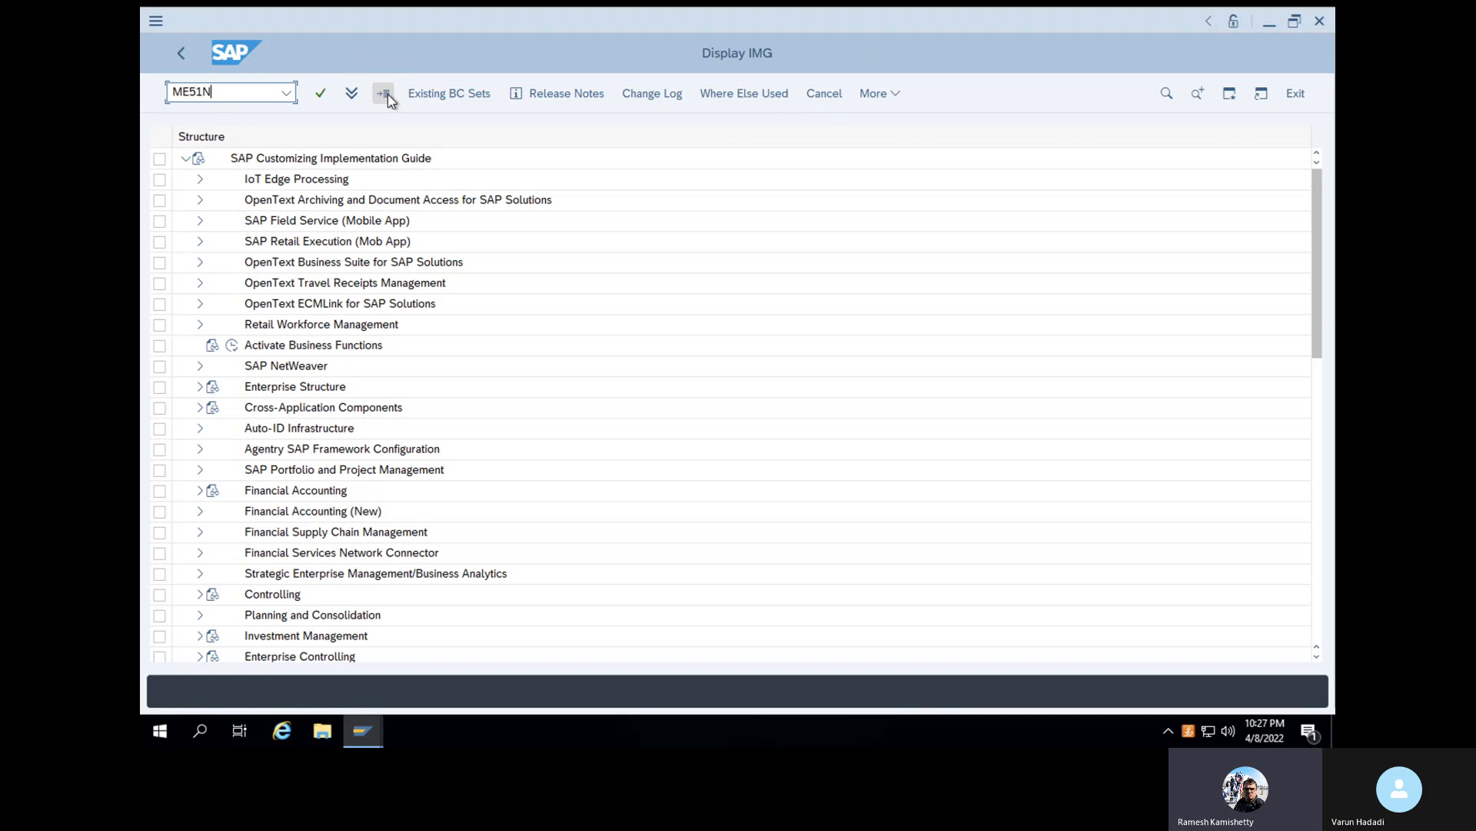
key(Return)
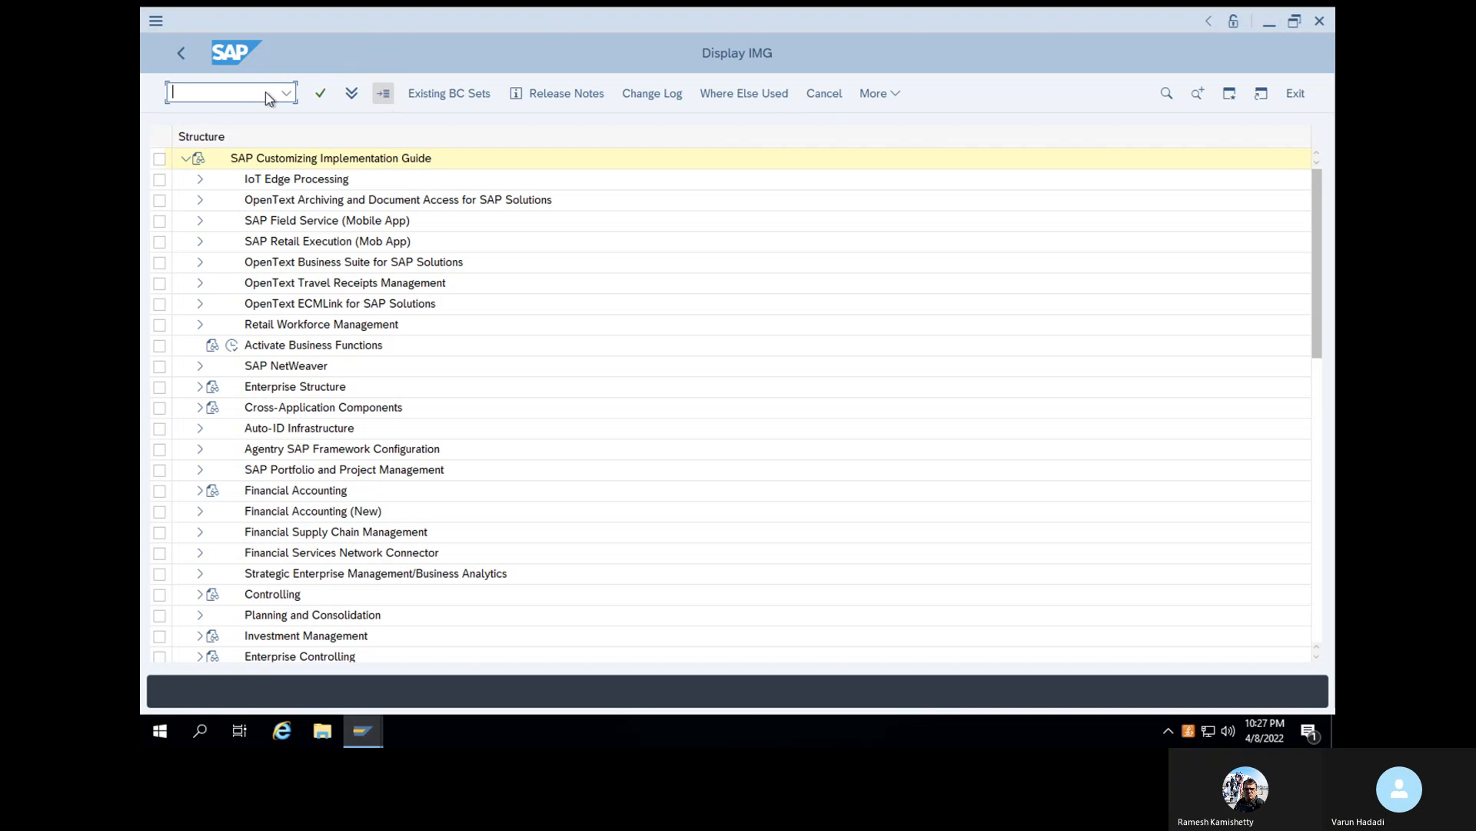
- Leave the IMG for SAP Easy Access, start transaction ME51N and expand the item overview of the new purchase requisition
text(/n)
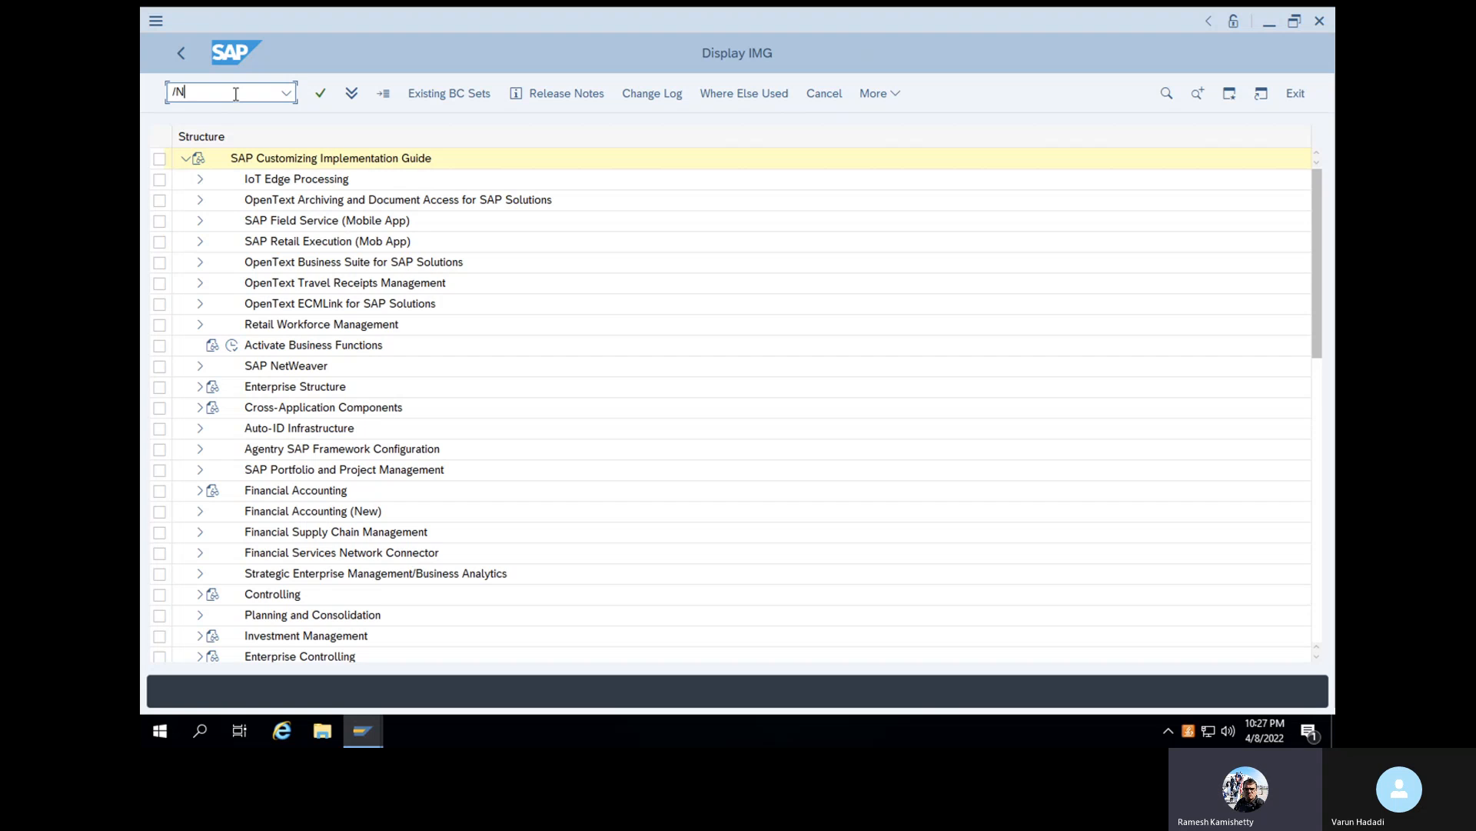
key(Return)
text(ME51N)
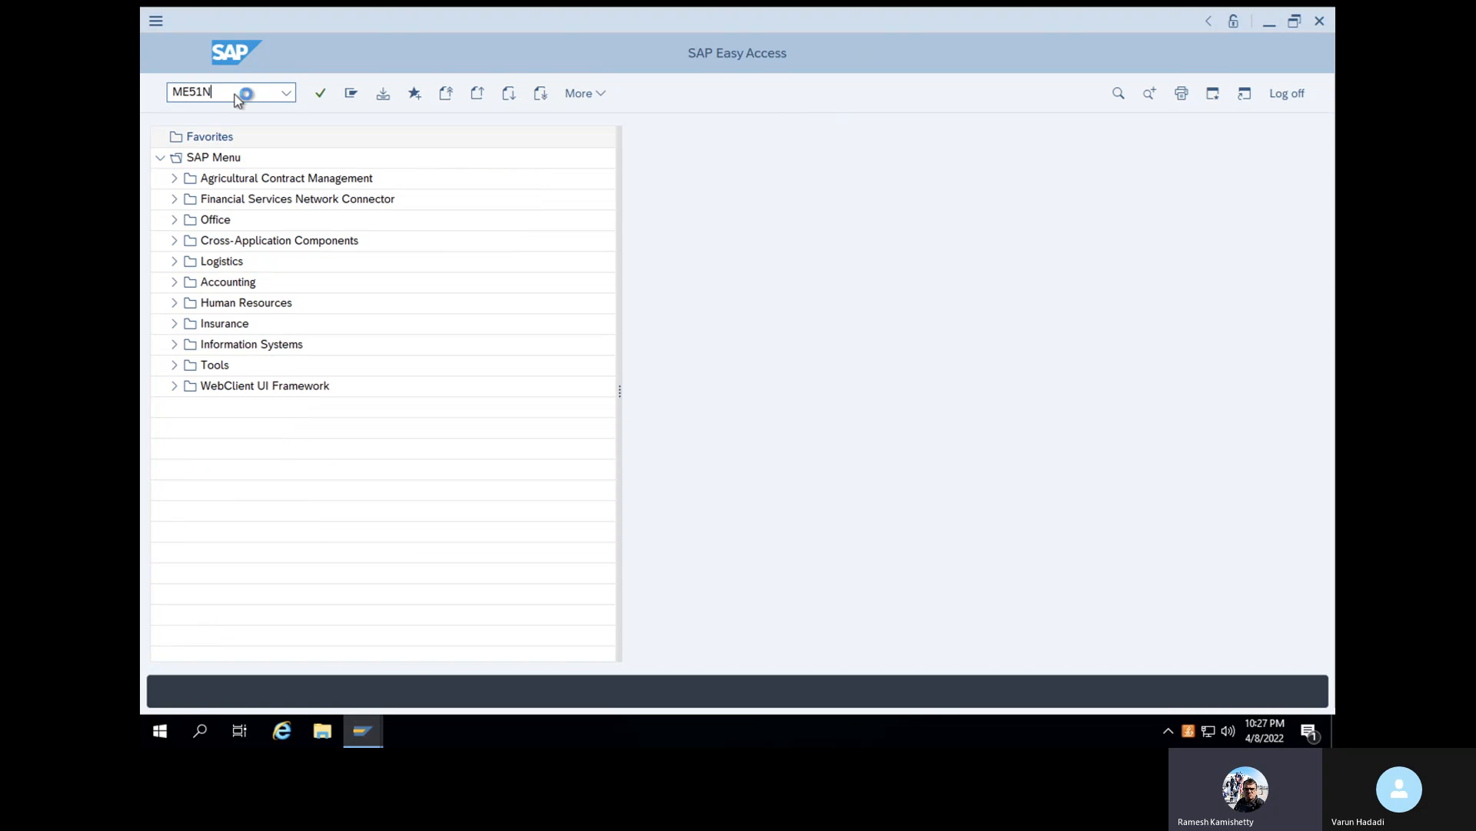
key(Return)
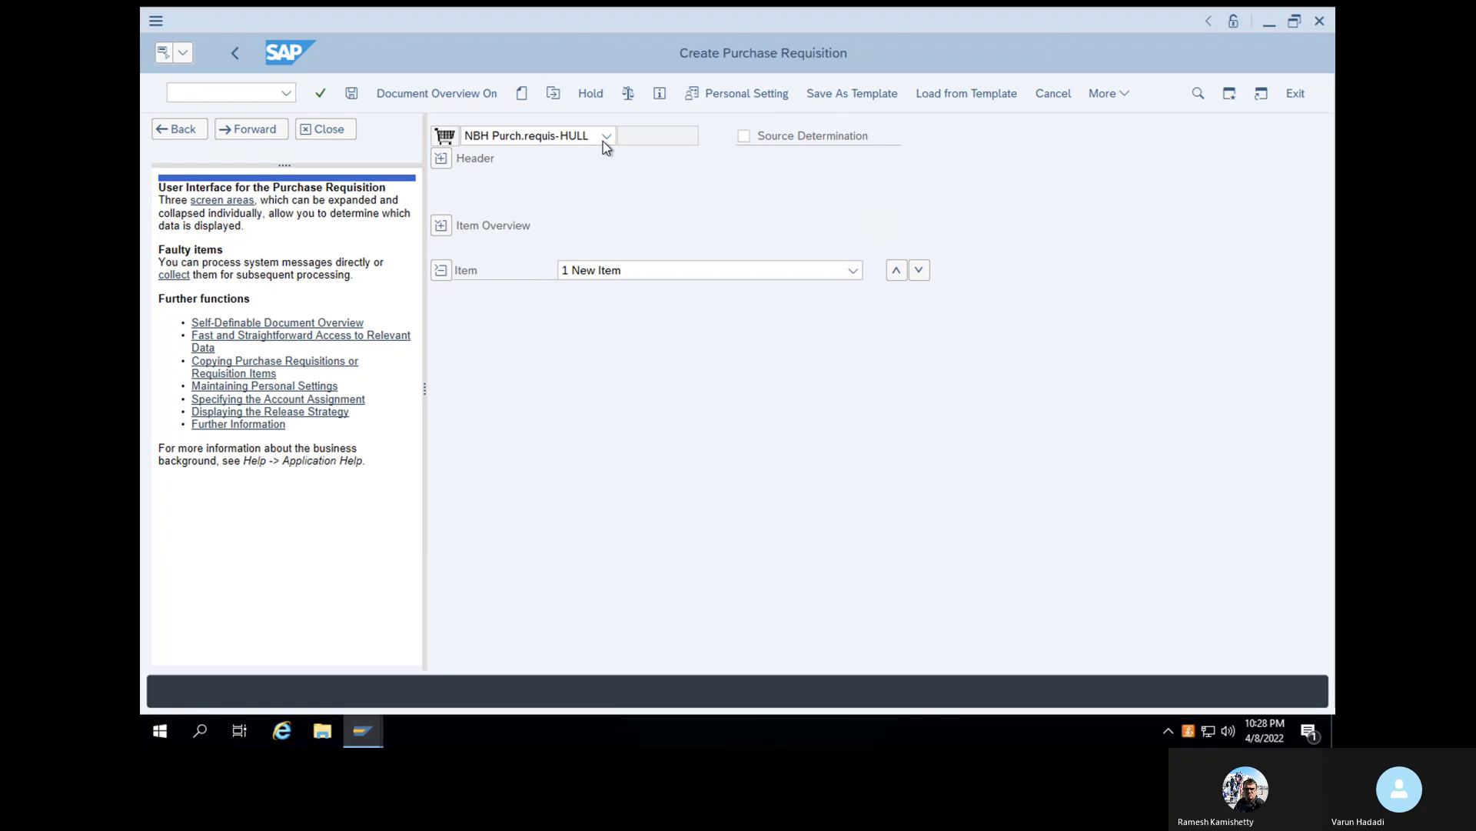
click(524, 225)
click(439, 226)
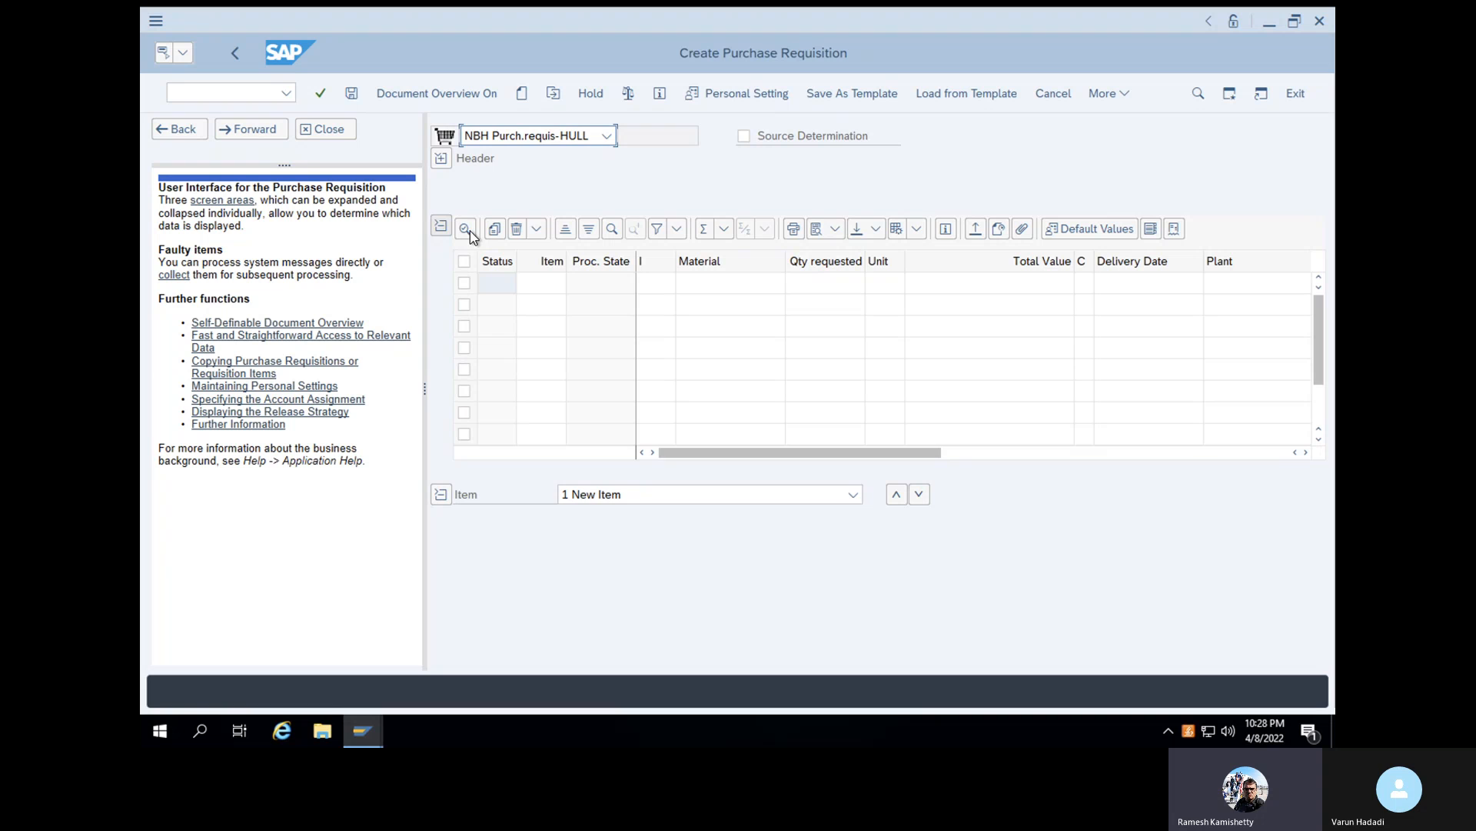
- Set the purchase requisition's document type to VRNB
click(586, 136)
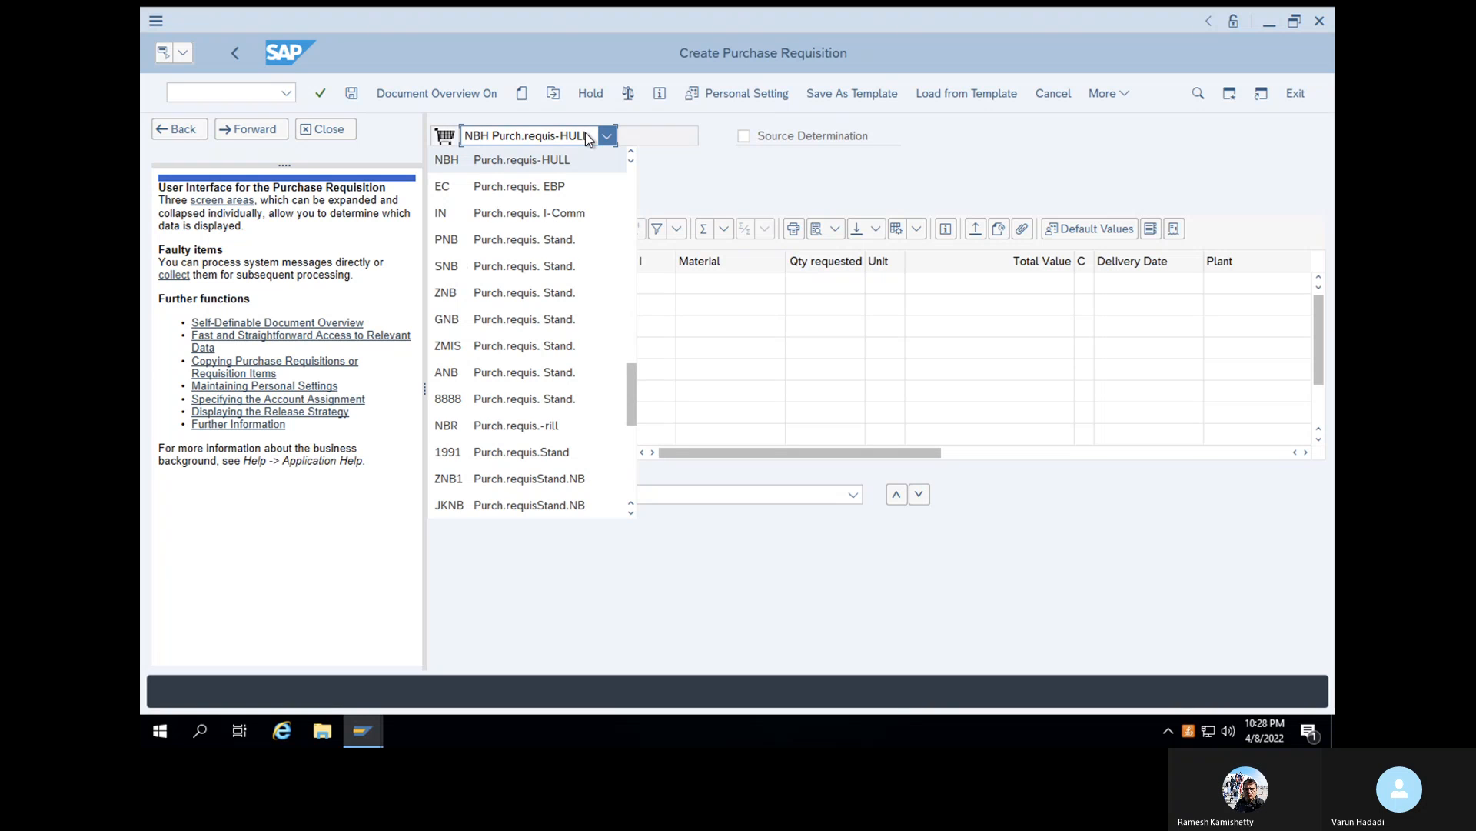
scroll(585, 133, up, 5)
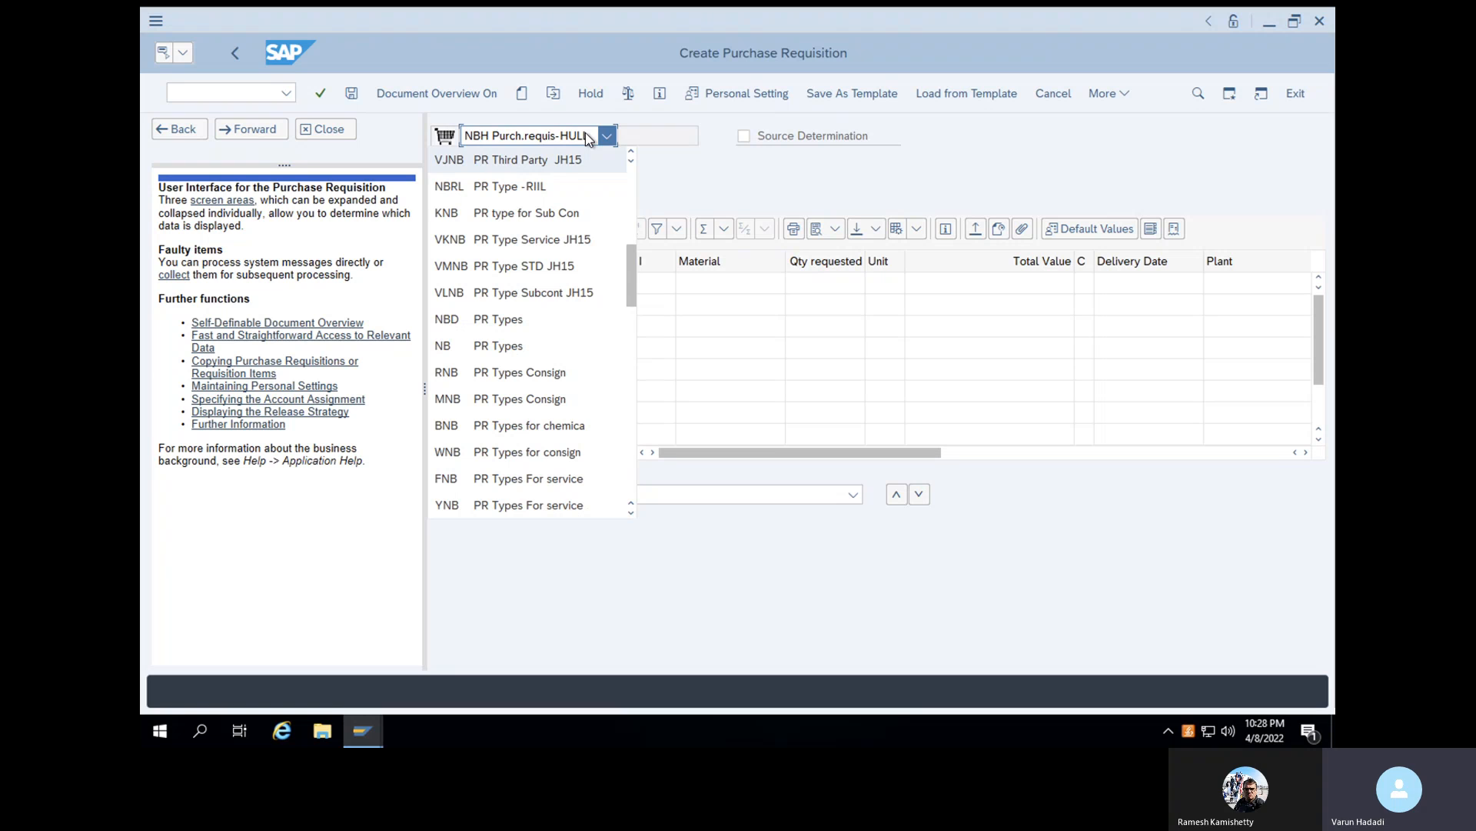
key(r)
key(b)
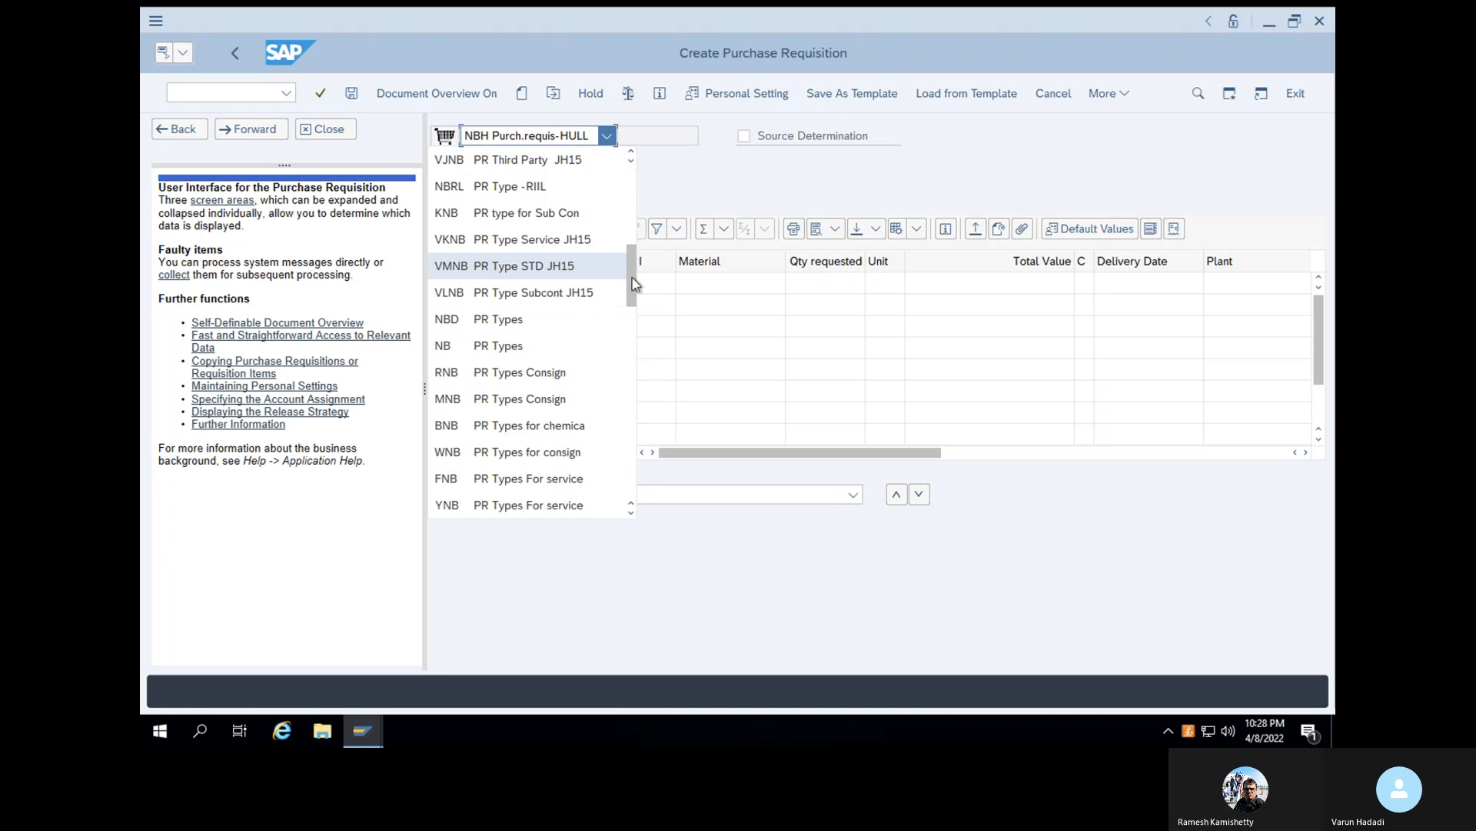
scroll(632, 299, down, 1)
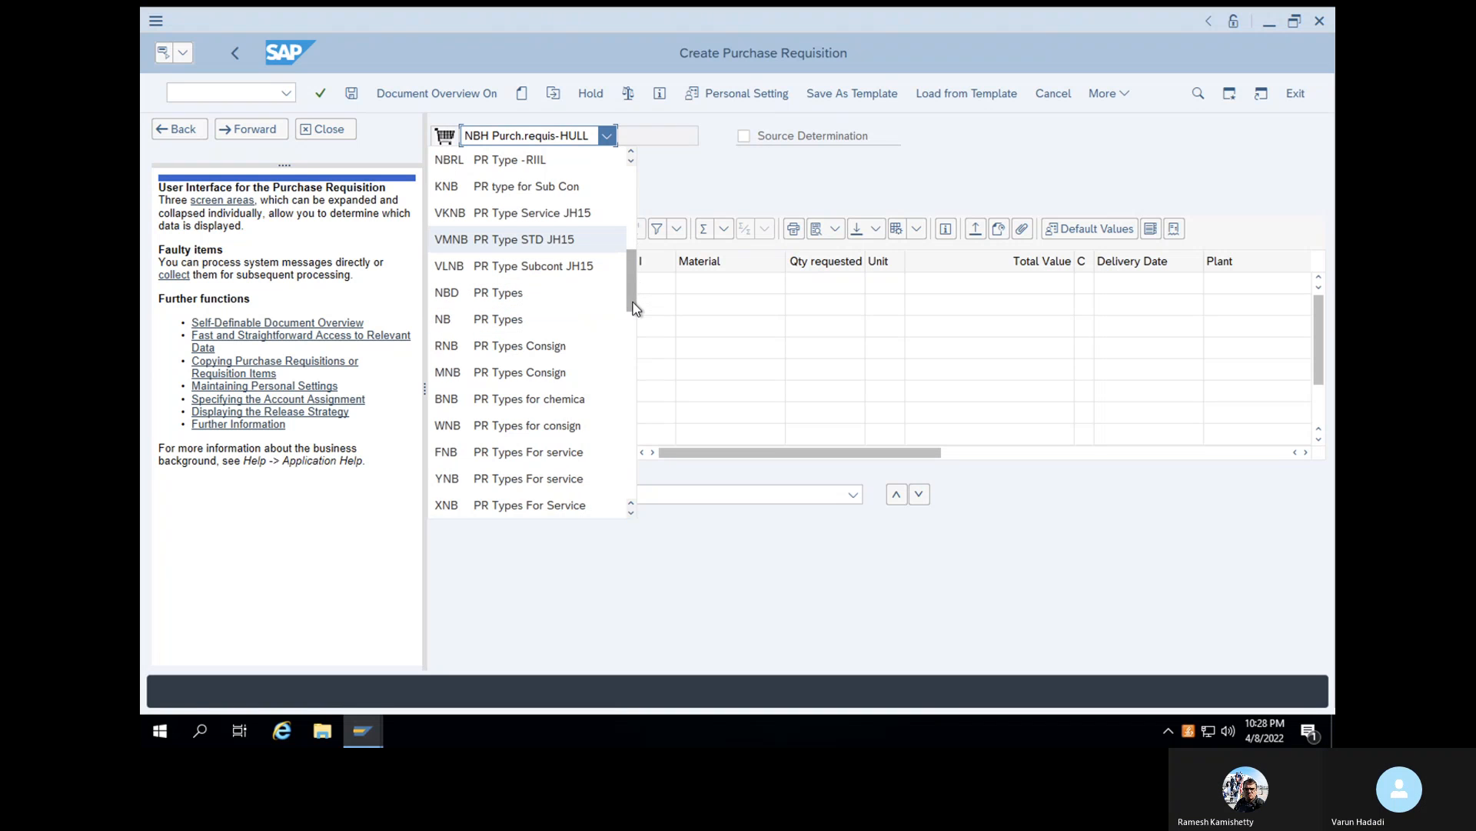
scroll(633, 311, down, 4)
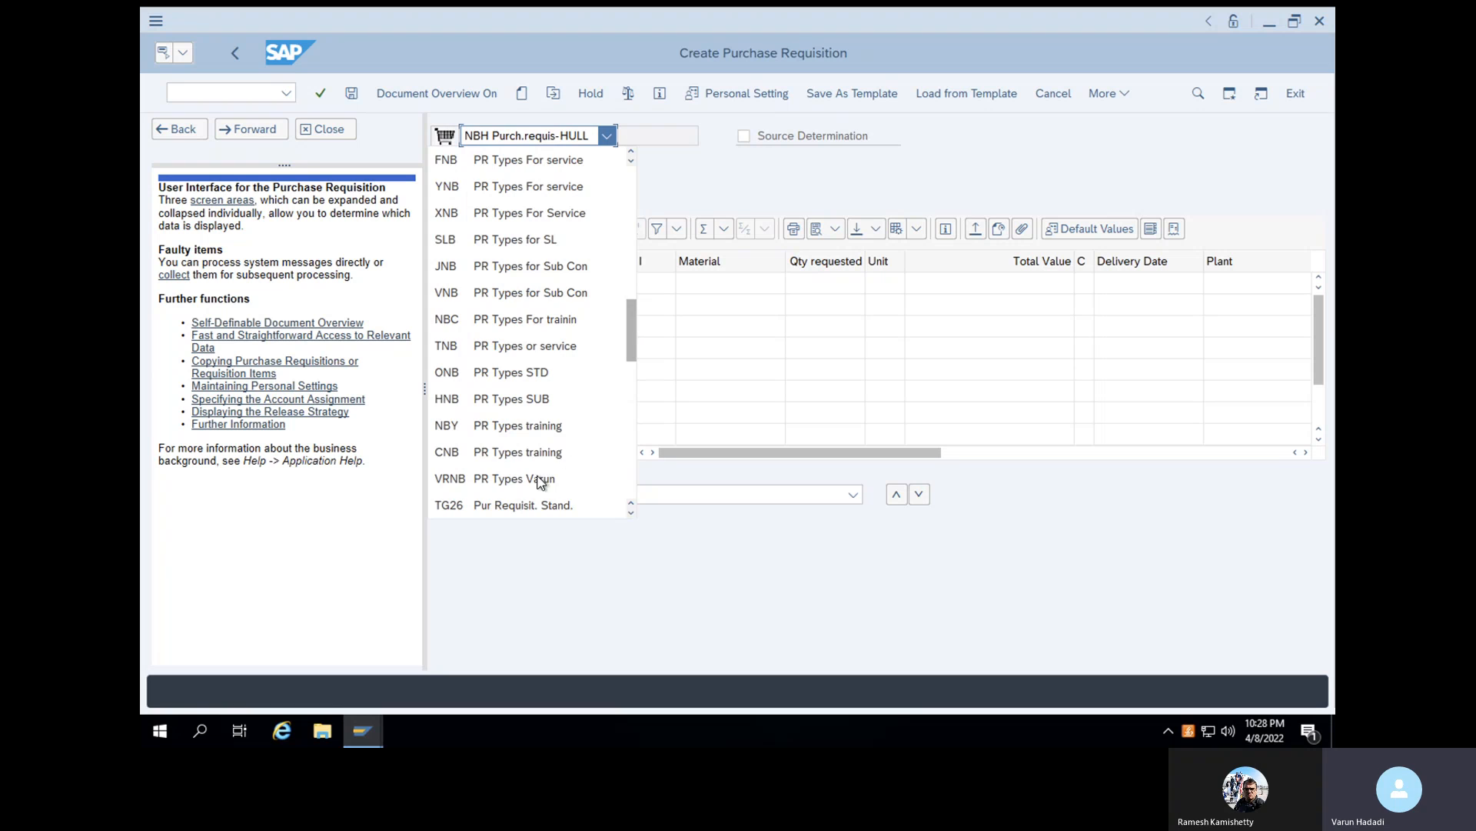
click(540, 479)
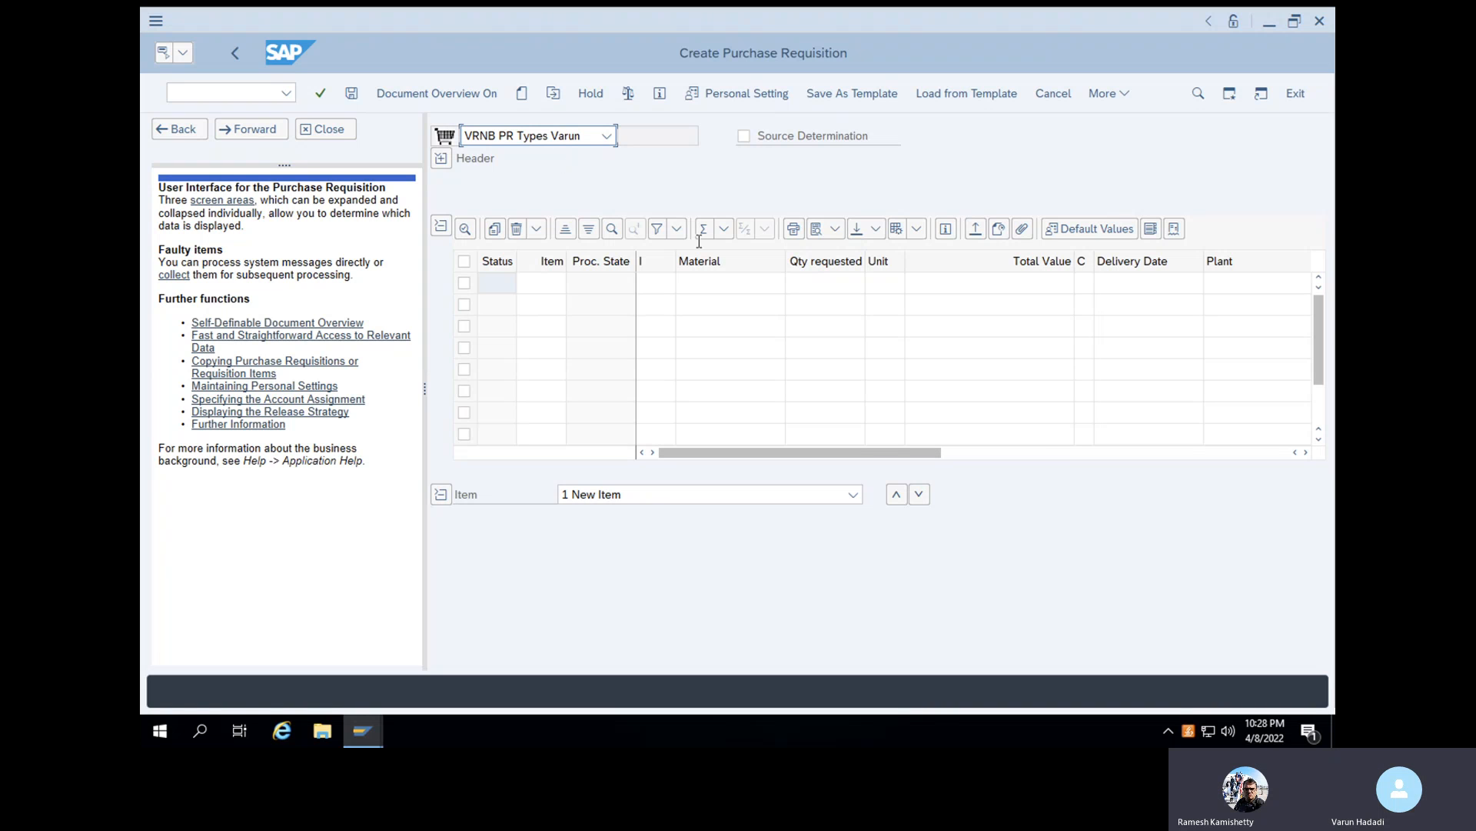
- Add a requisition item for material 100-100 at plant 1000
click(710, 284)
text(100-100)
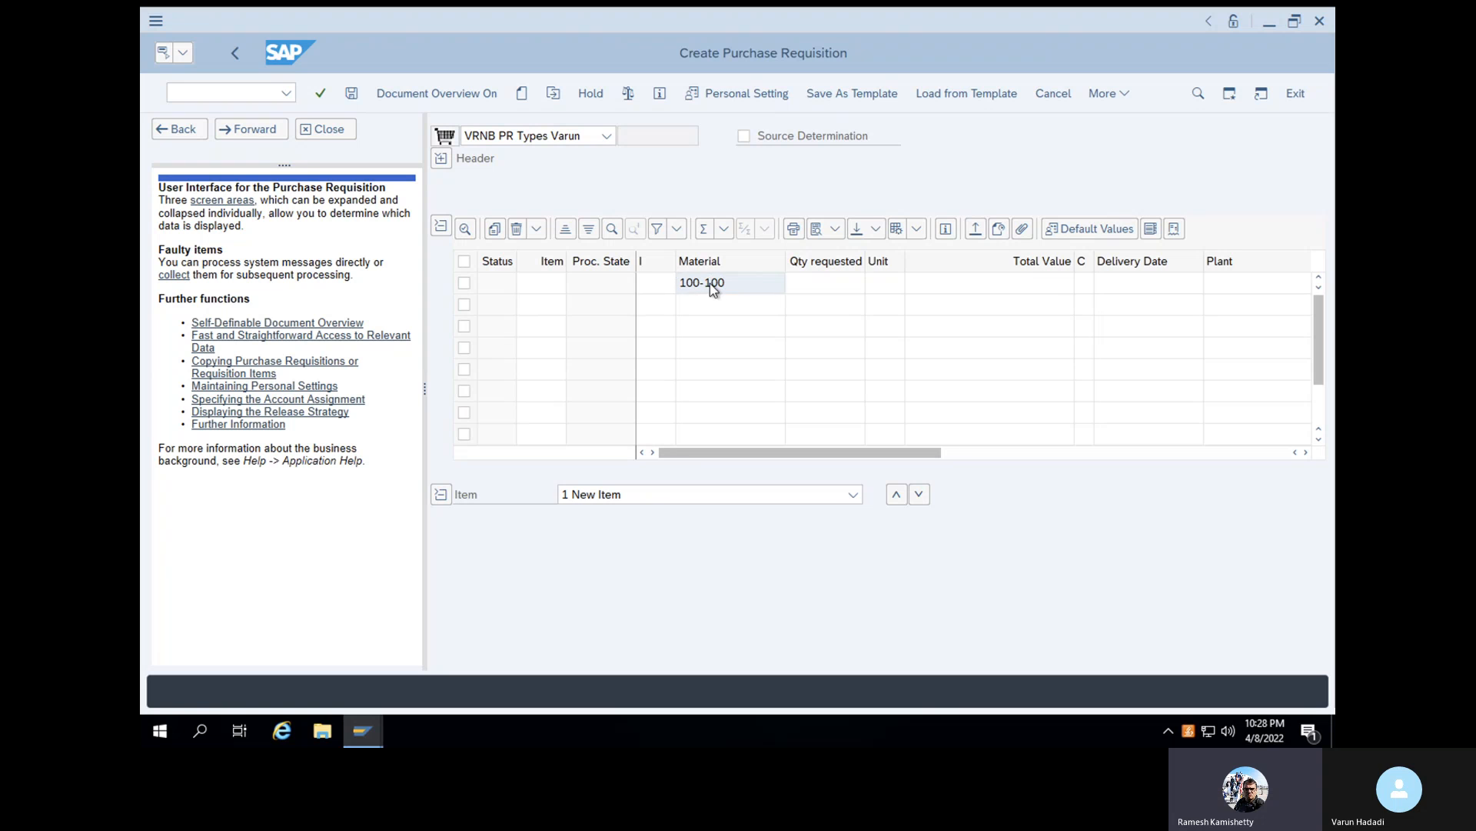
key(Return)
text(1000)
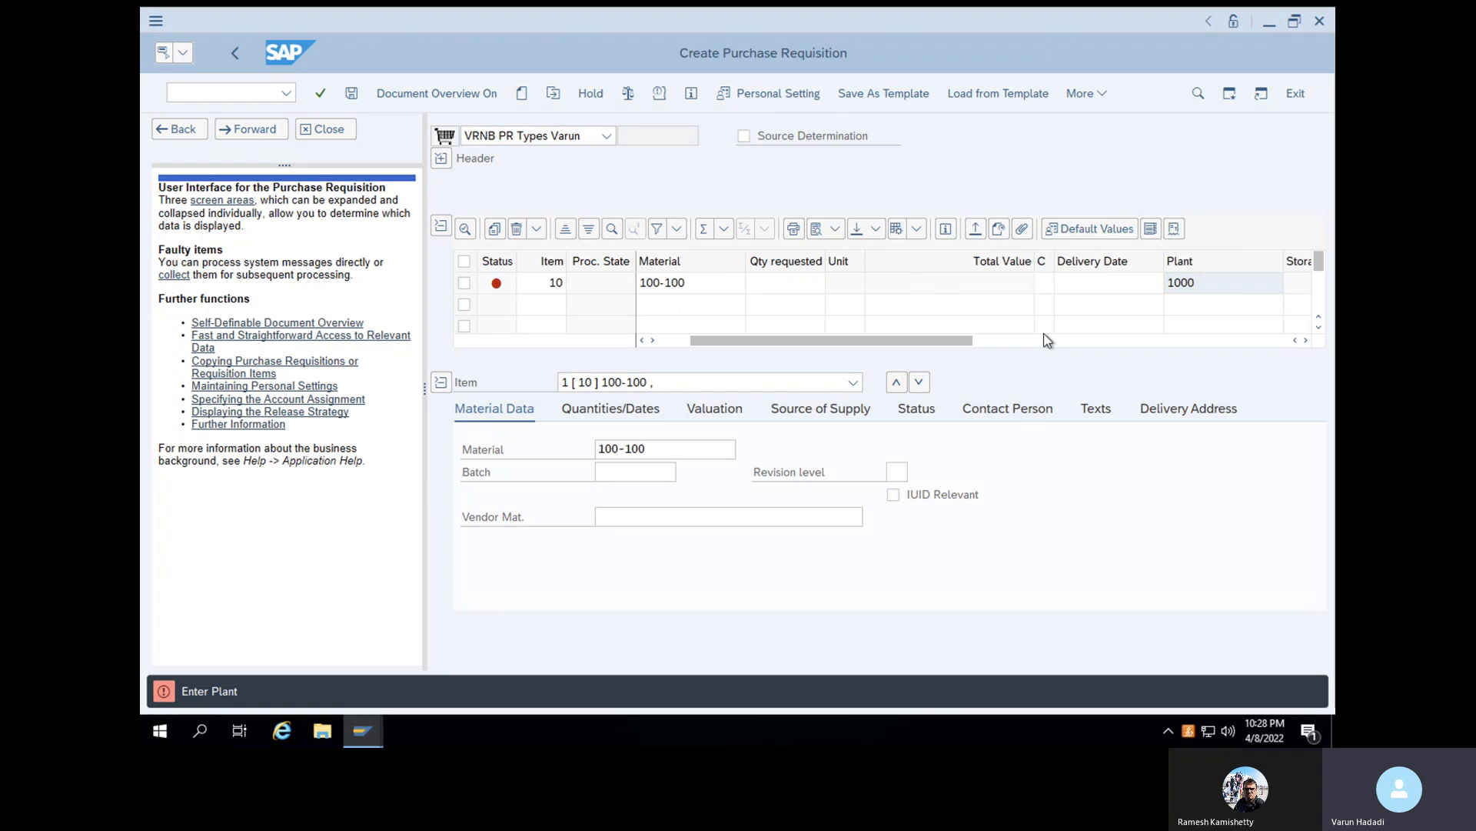
key(Return)
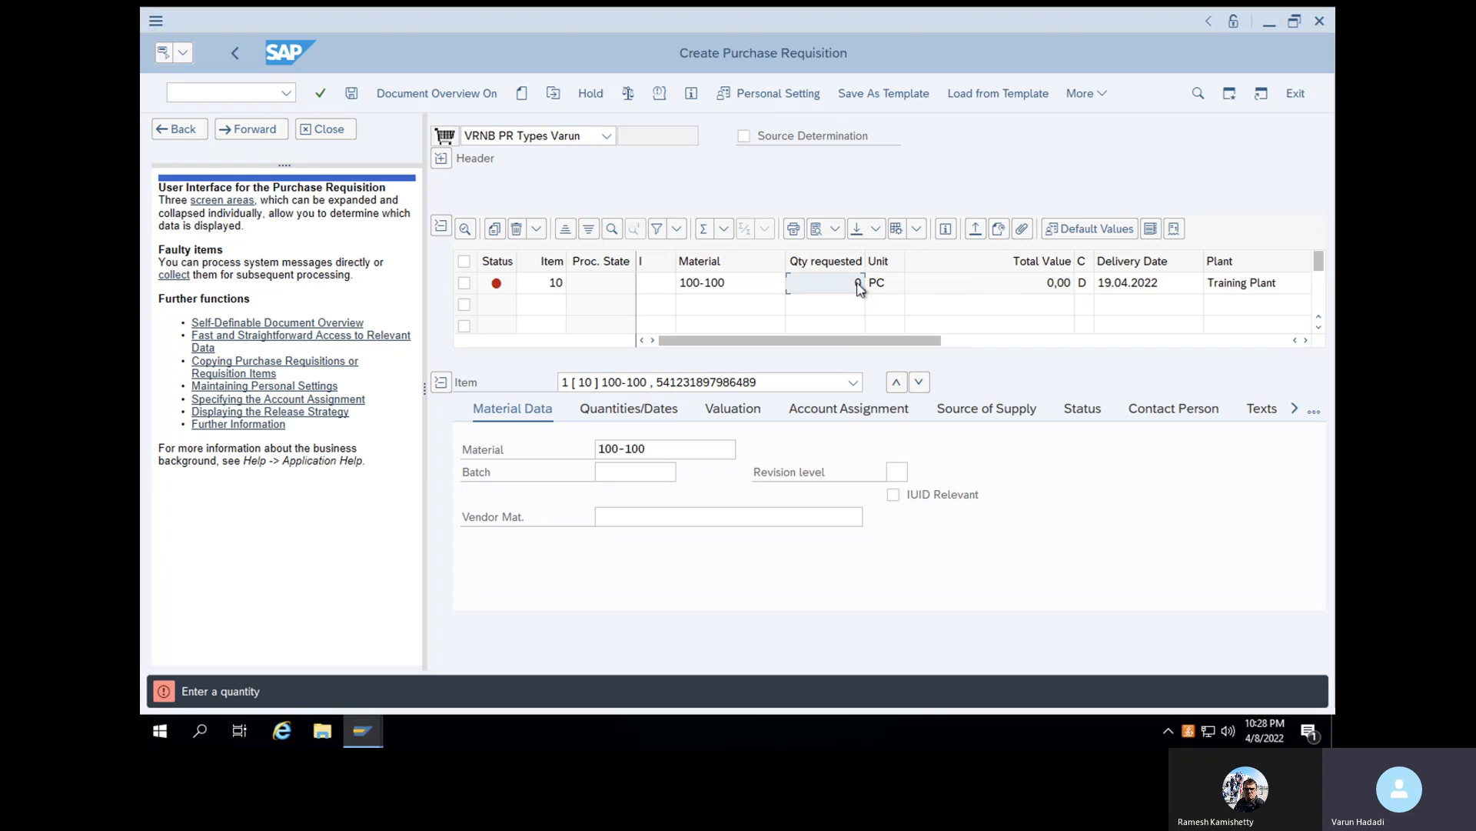
- Give the item for material 100-100 a requested quantity of 15 and storage location SL01
text(15)
key(Return)
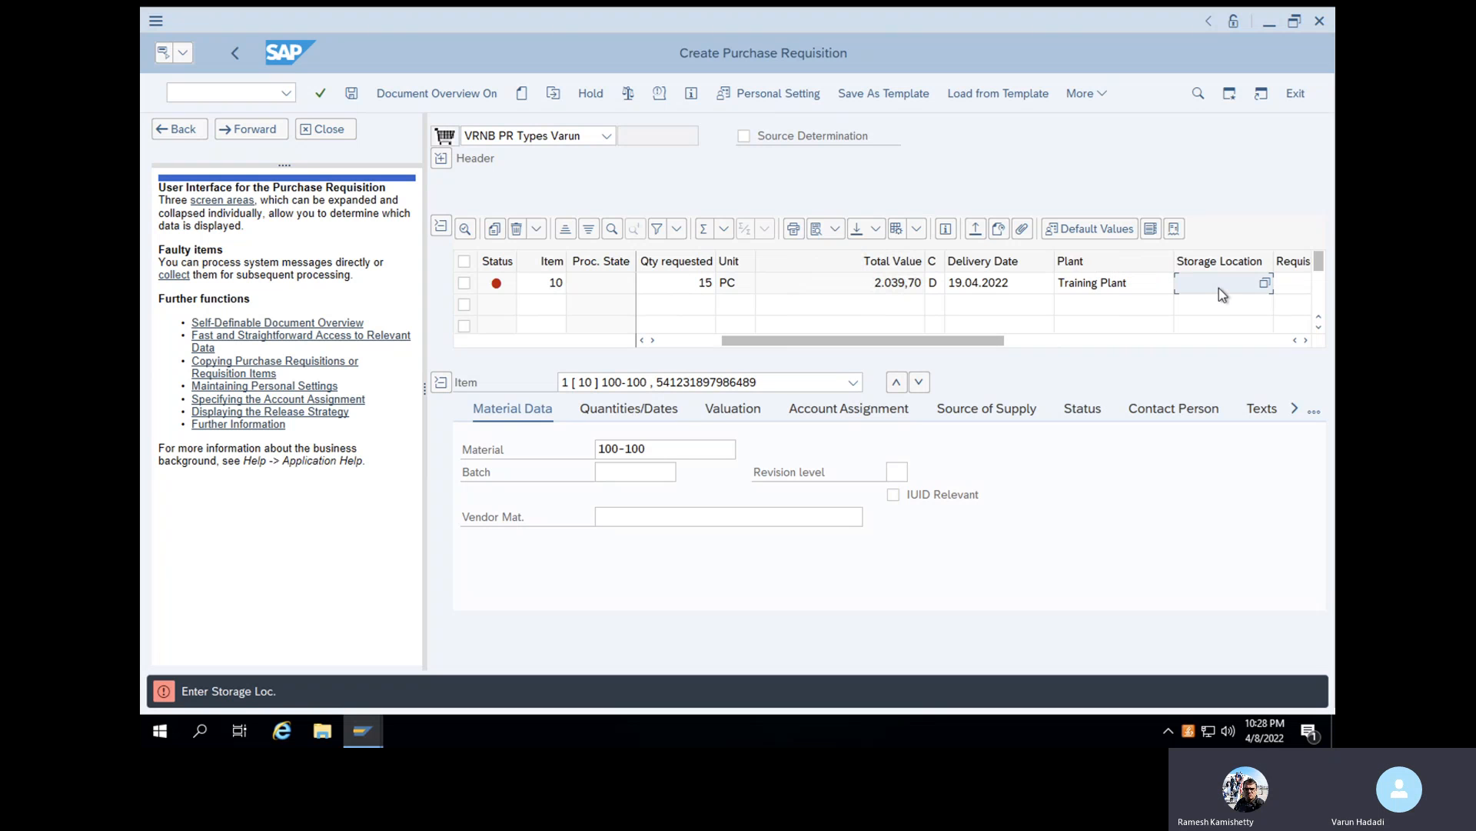
text(SL01)
key(Return)
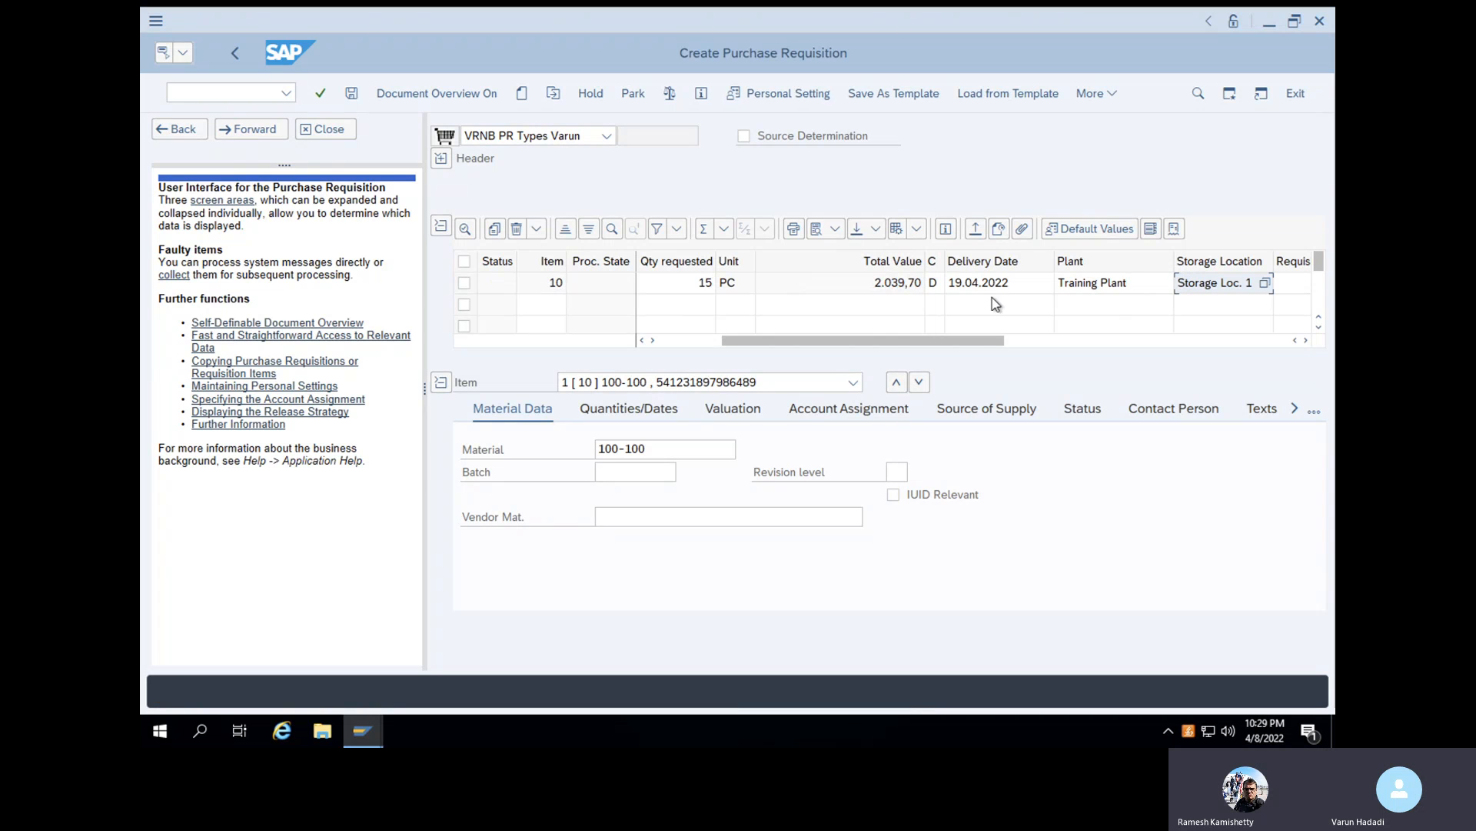
- Check the purchase requisition for errors and save it
click(322, 96)
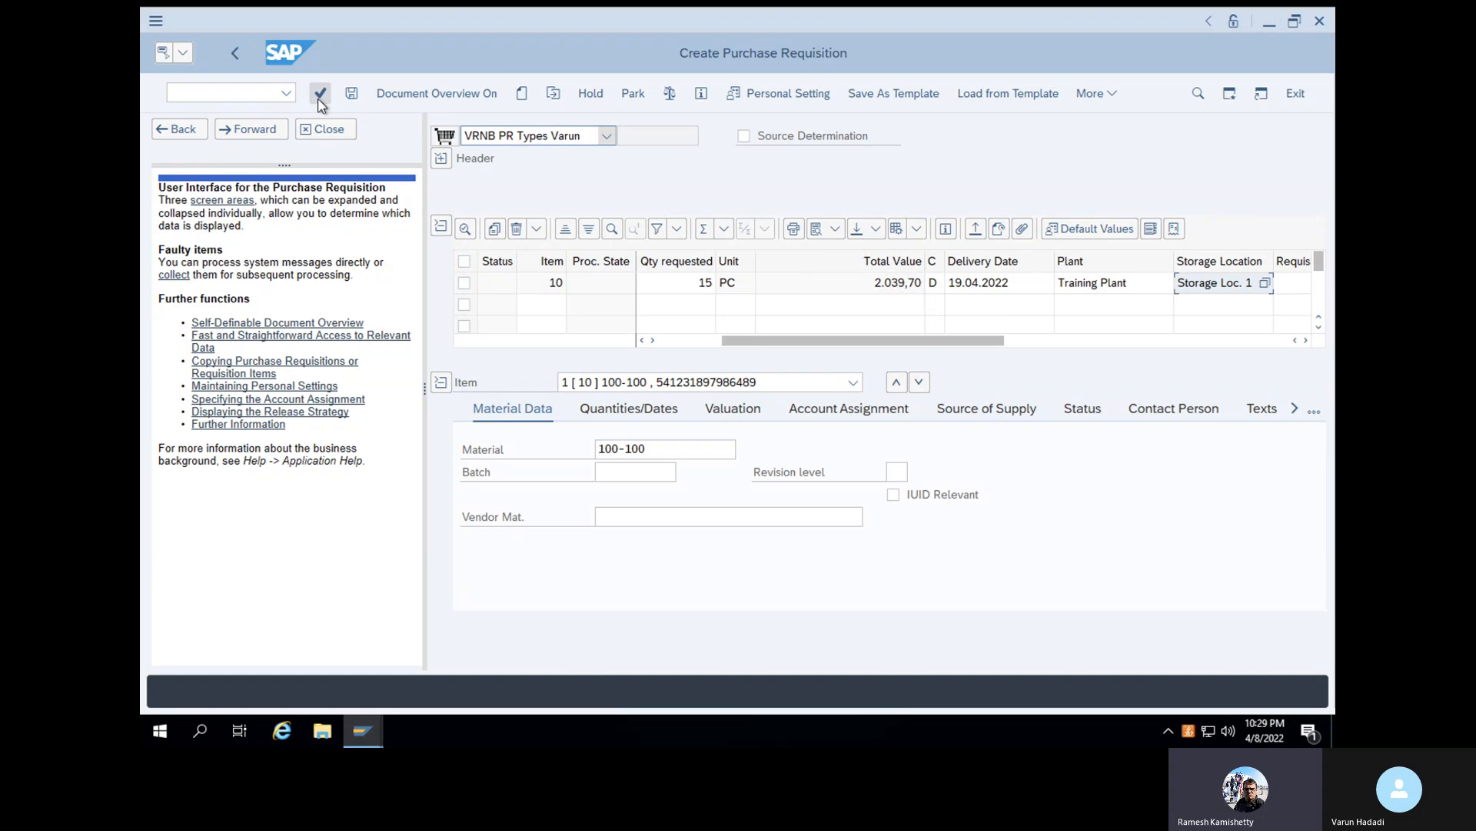
click(668, 94)
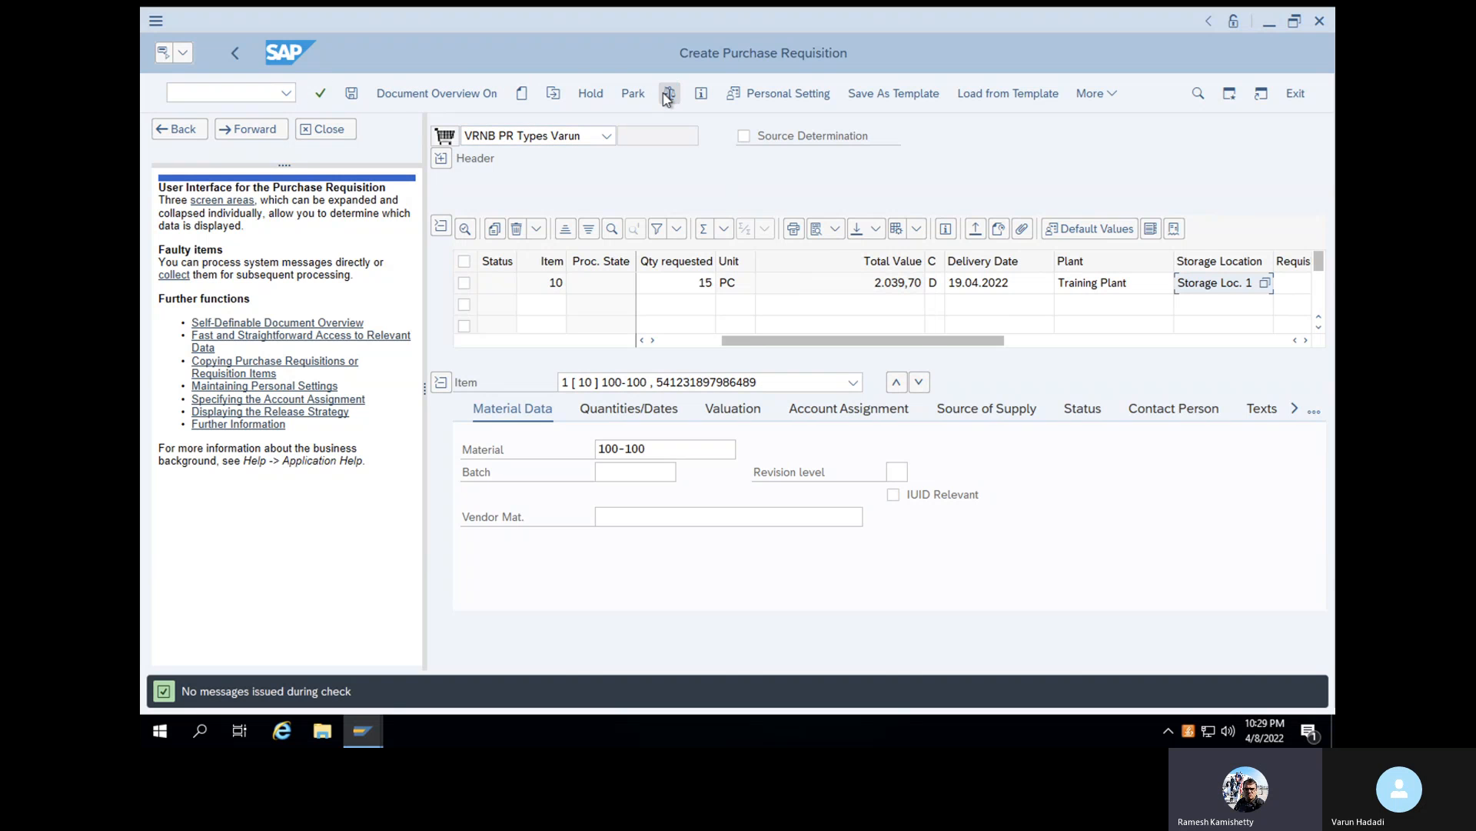
click(352, 93)
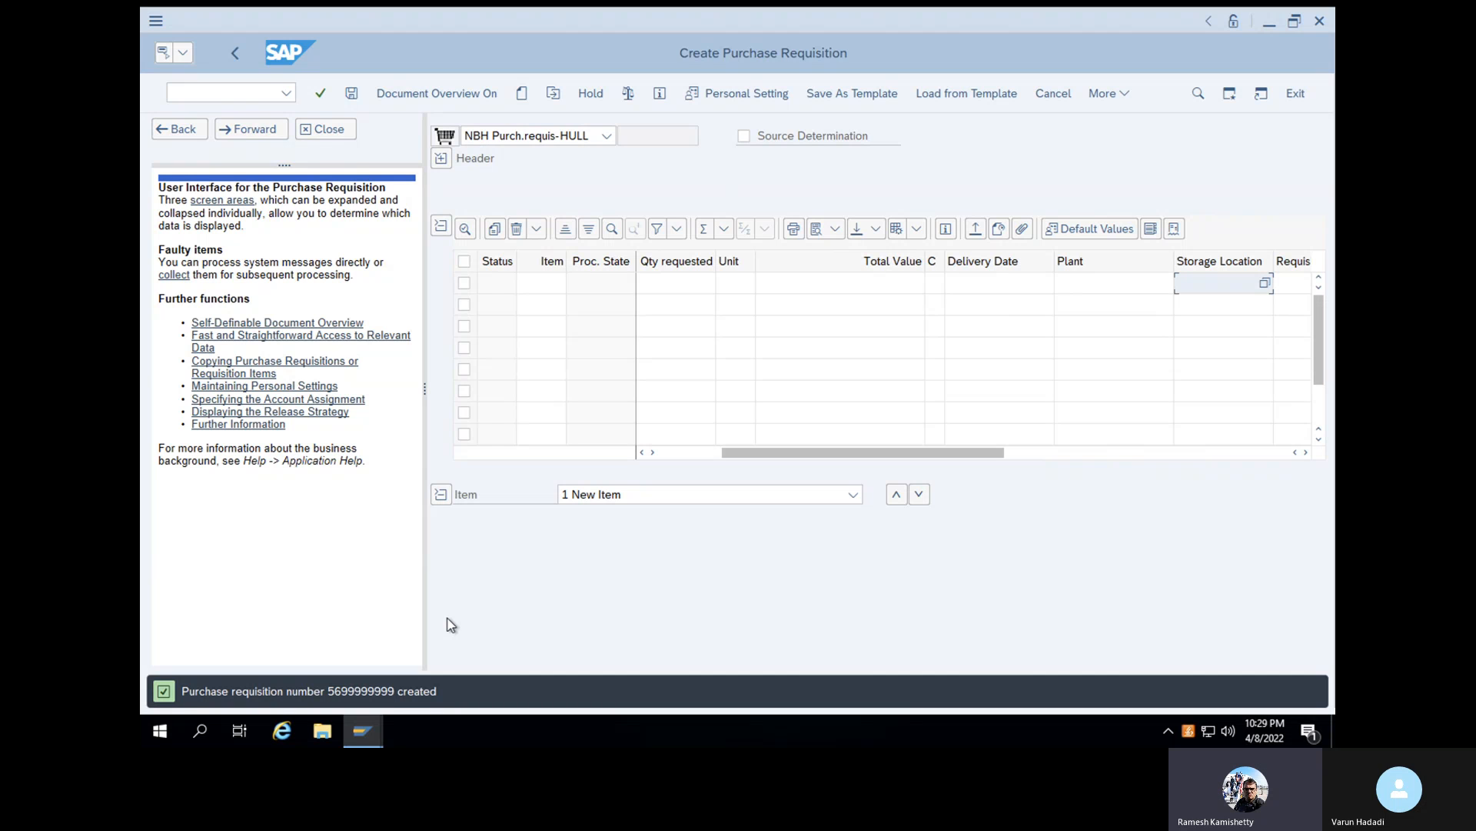
- Start transaction SPRO, dismiss the express message and display the SAP Reference IMG
click(226, 93)
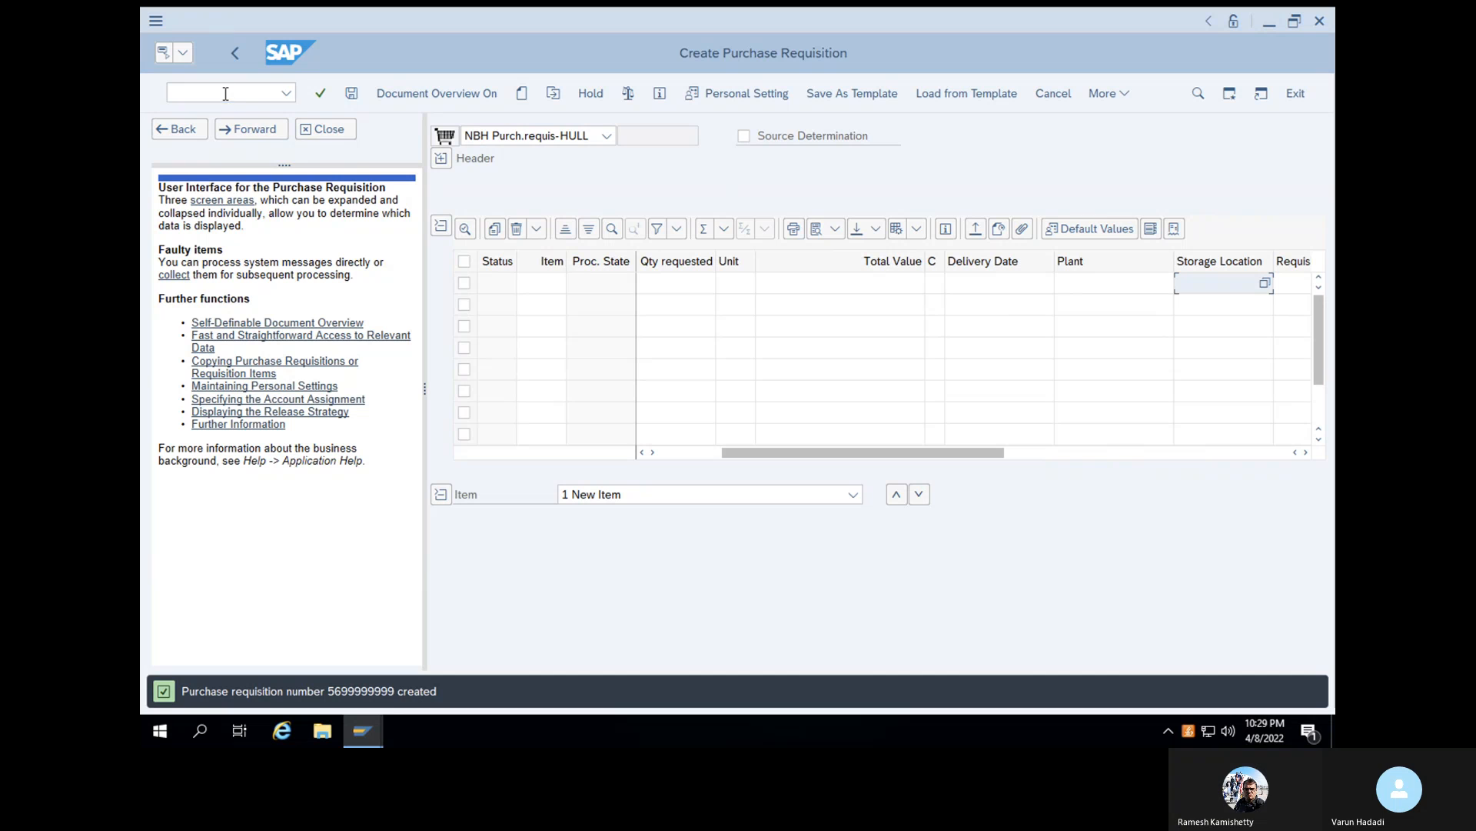
text(/NSPREO)
key(BackSpace)
key(BackSpace)
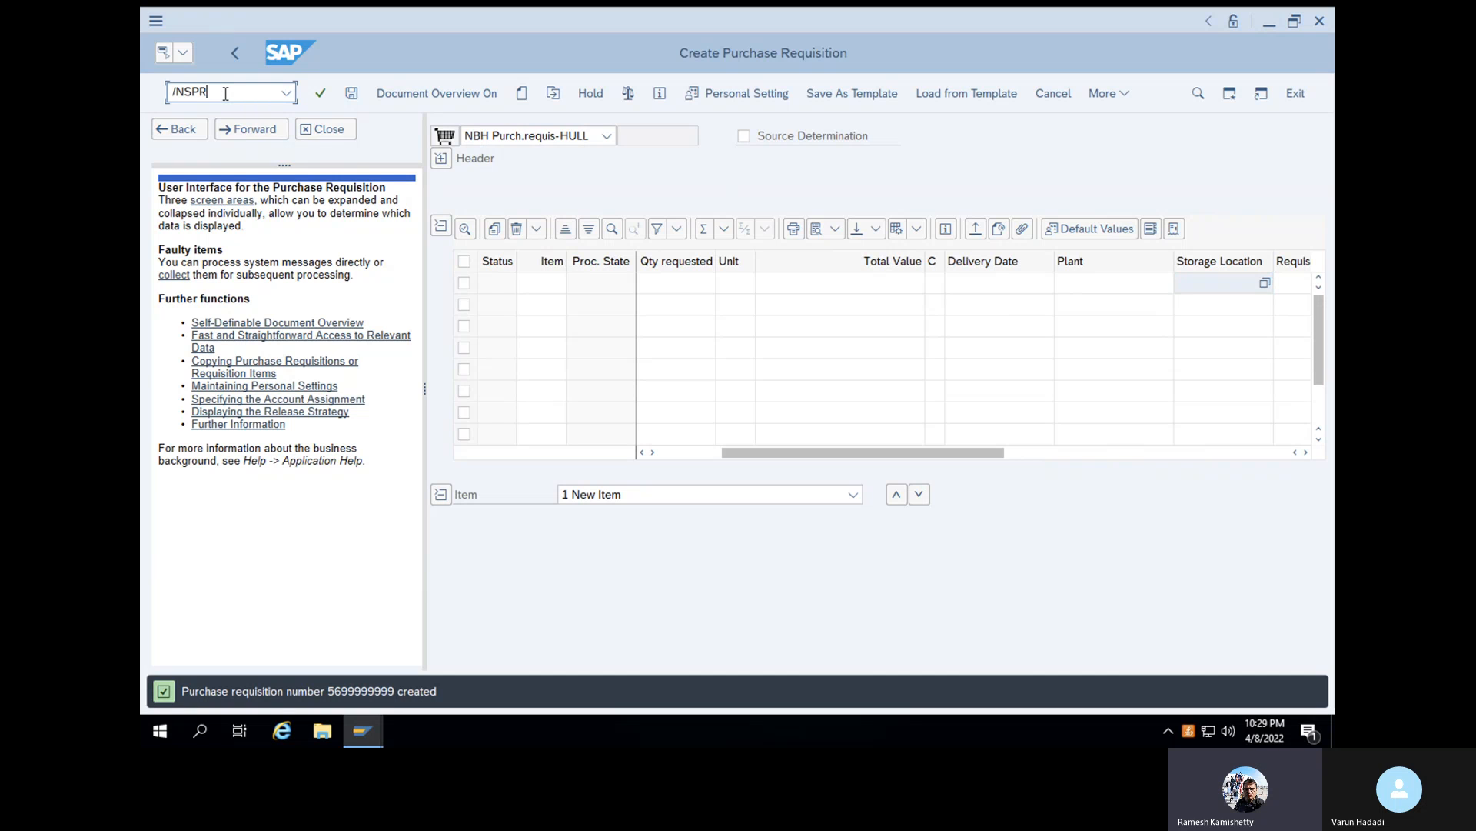
text(O)
key(Return)
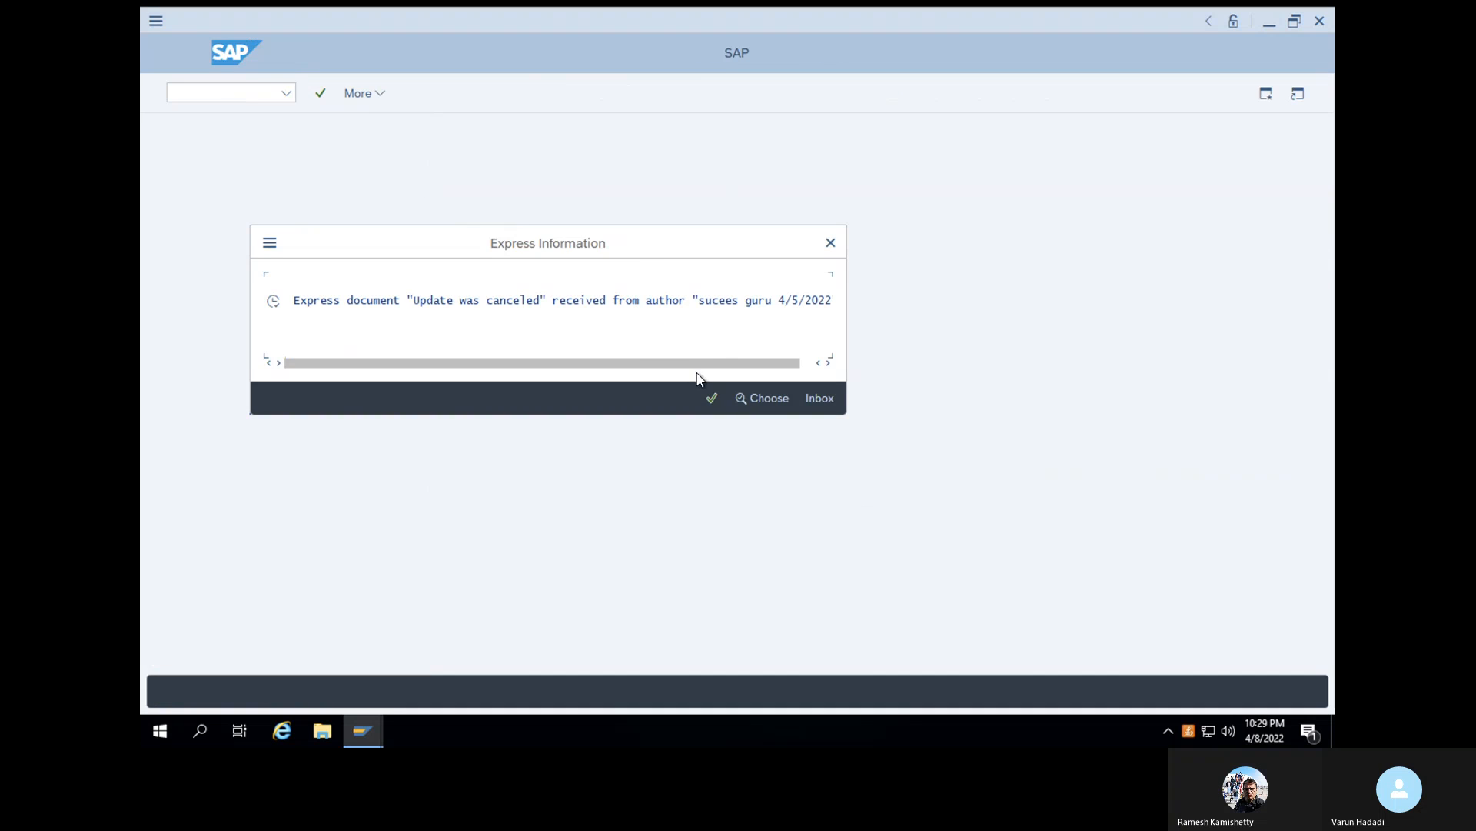
click(711, 398)
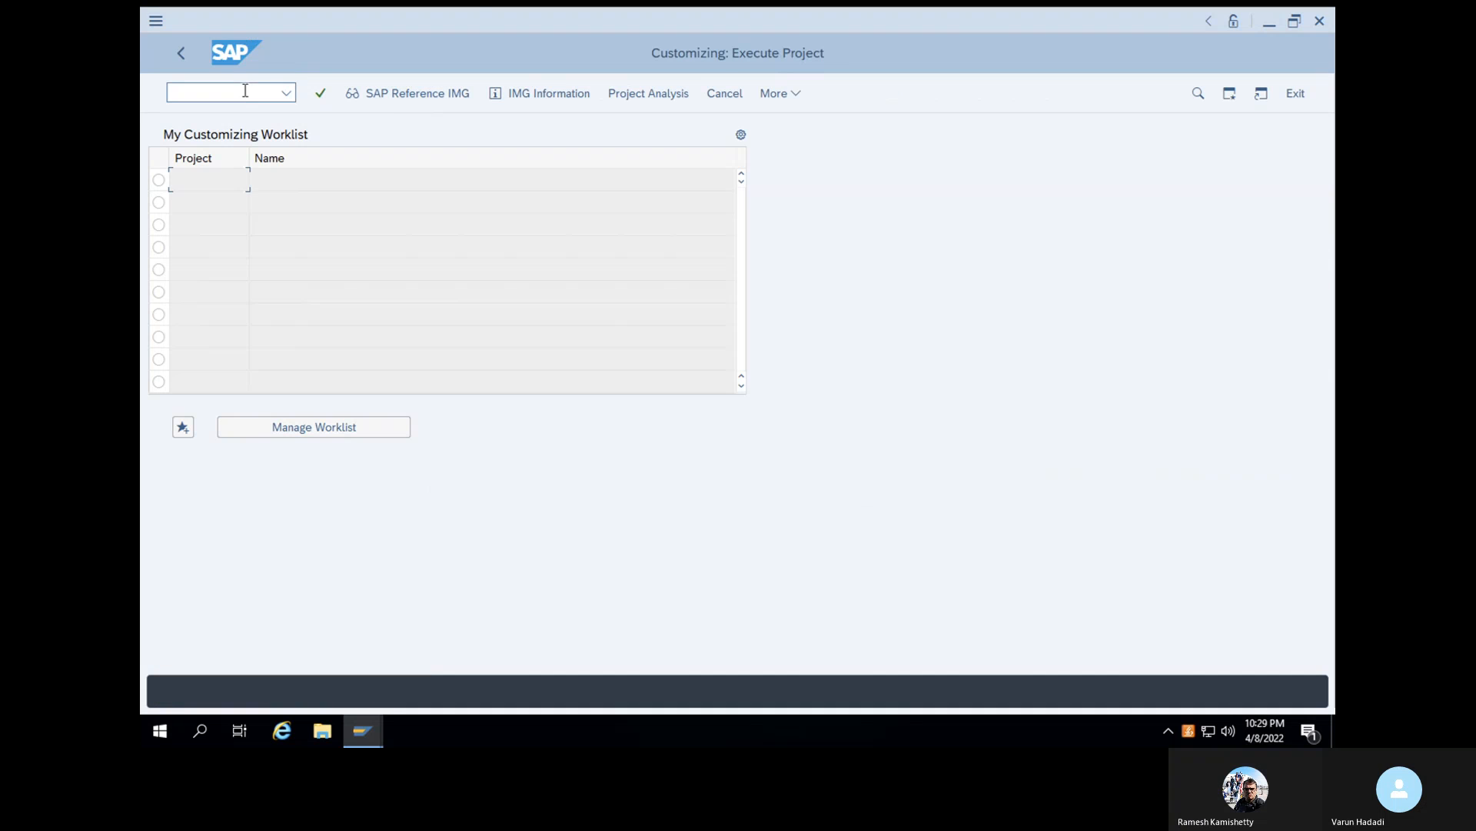
click(387, 94)
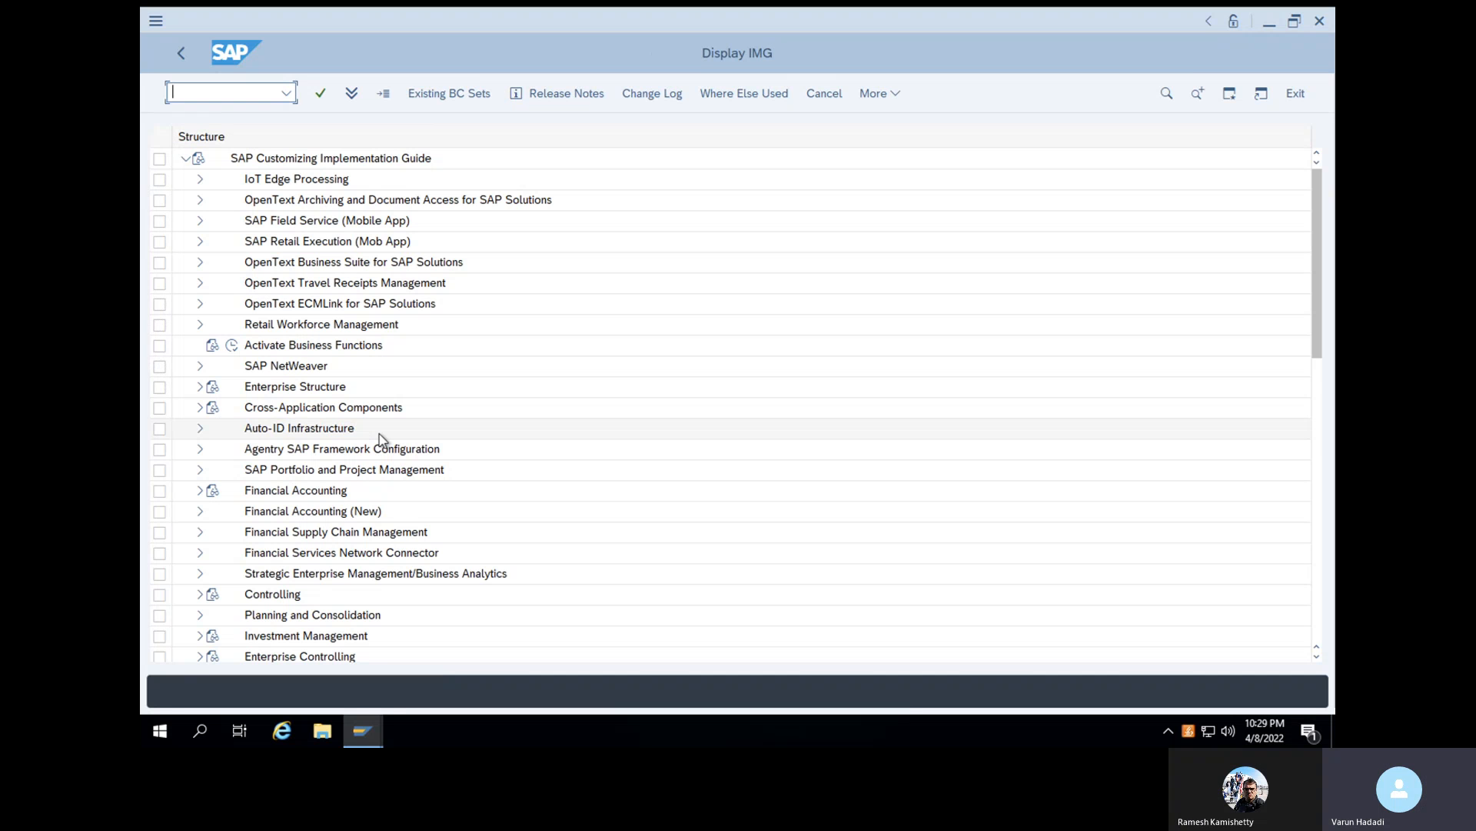
- Expand Materials Management and its Purchasing node in the implementation guide
scroll(381, 440, down, 2)
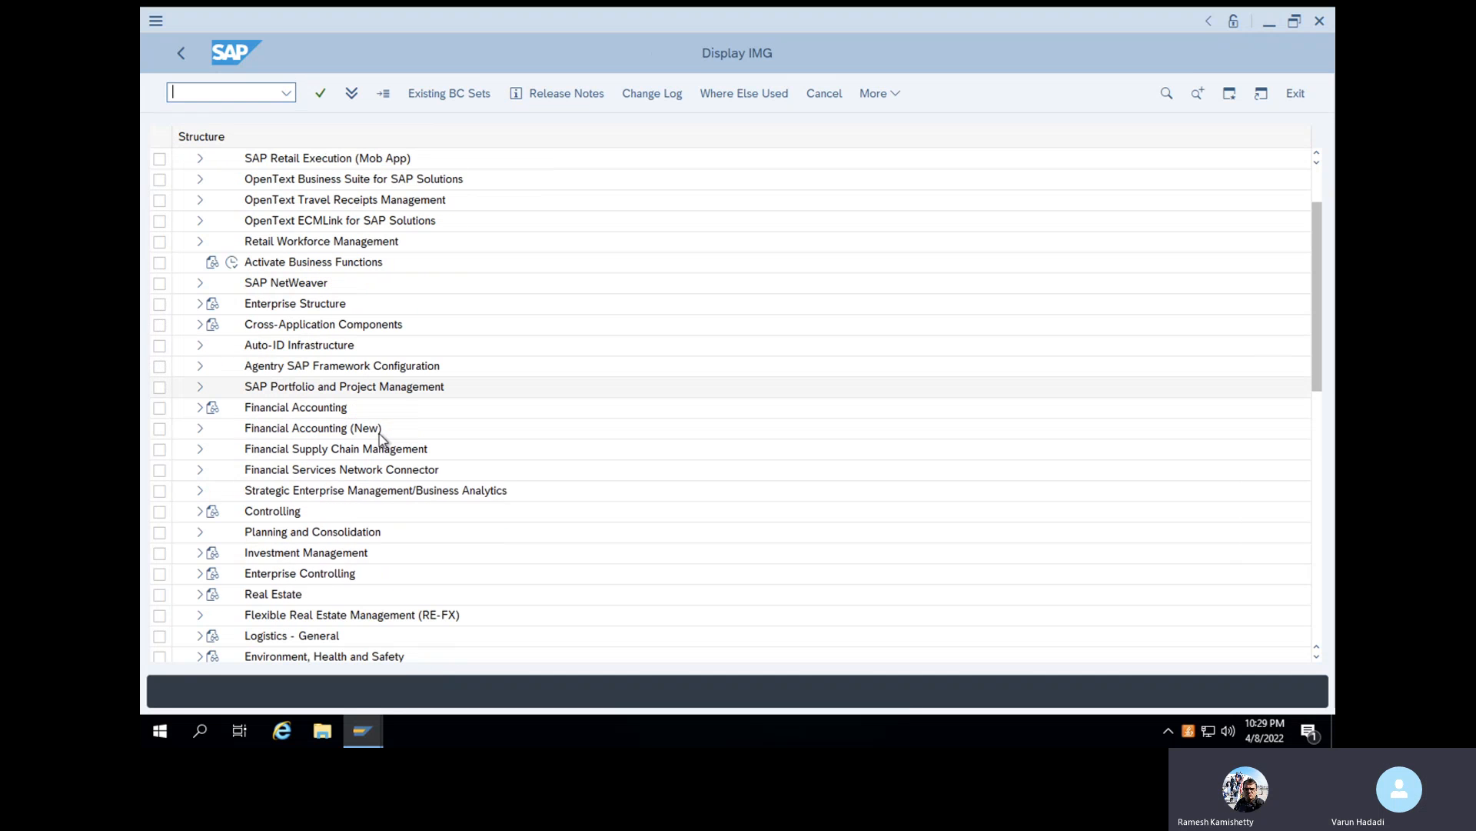
scroll(381, 440, down, 2)
scroll(381, 440, down, 3)
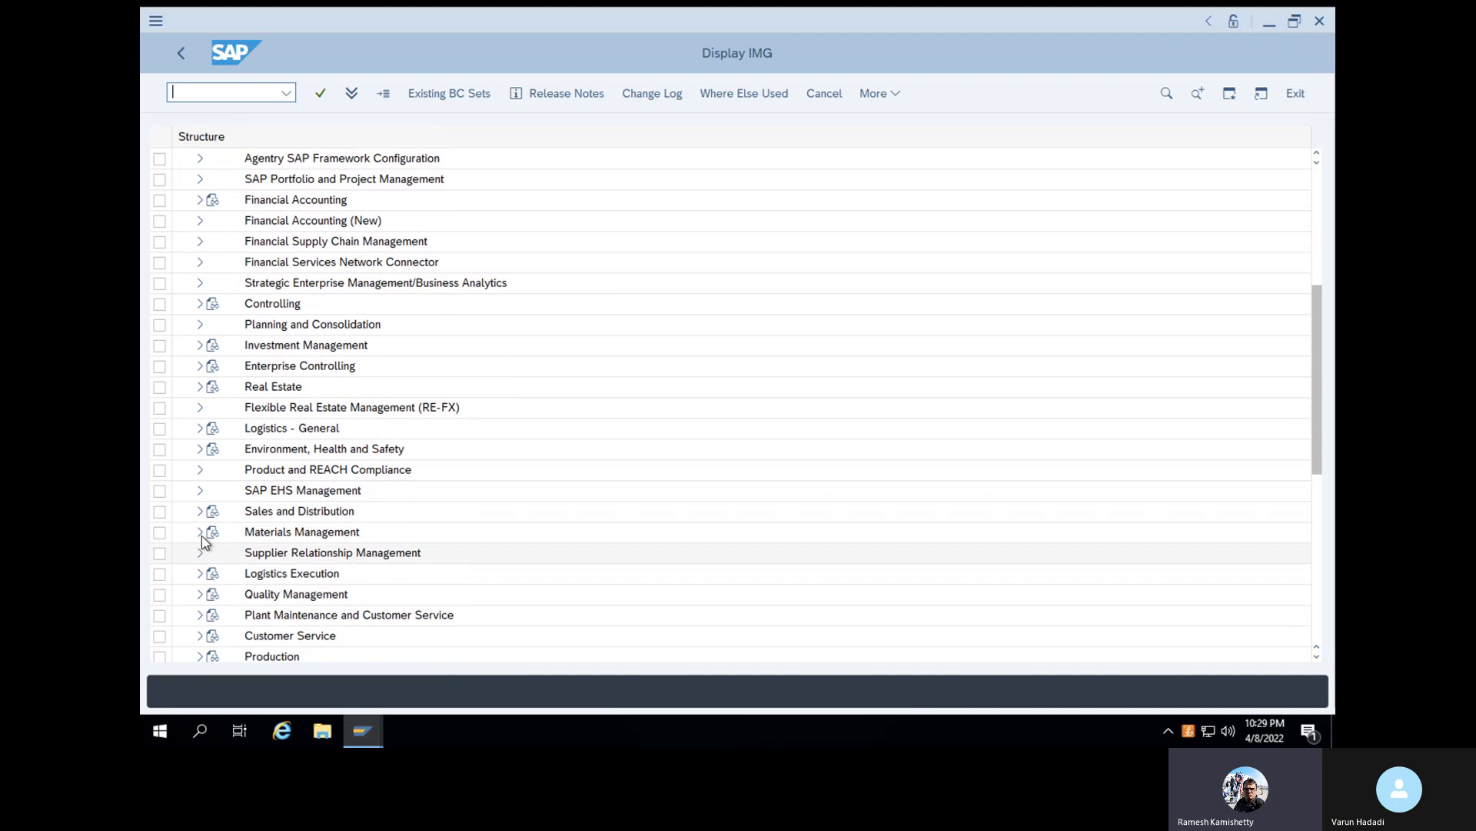
click(200, 533)
scroll(319, 498, down, 3)
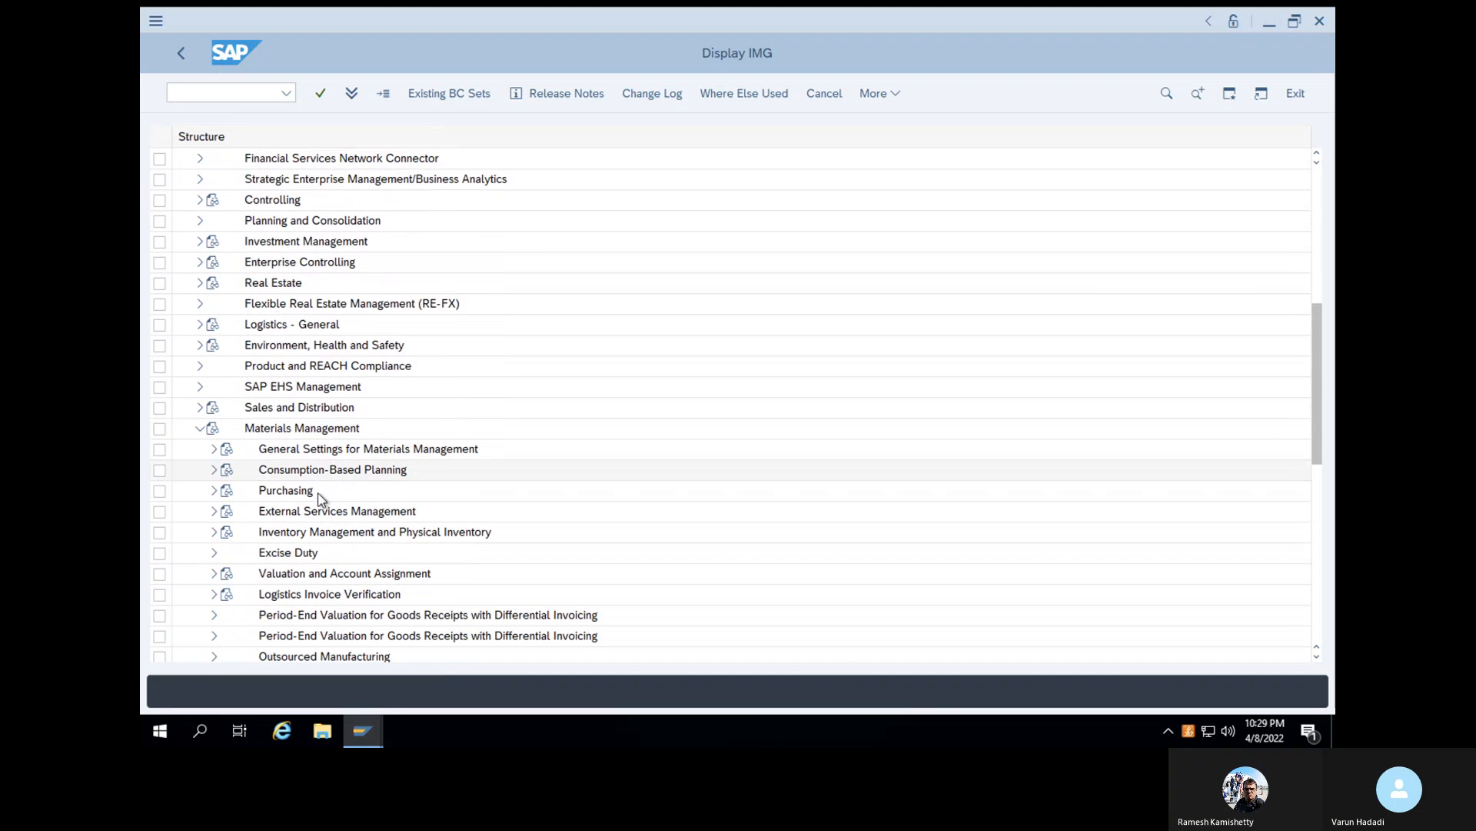
scroll(319, 496, down, 1)
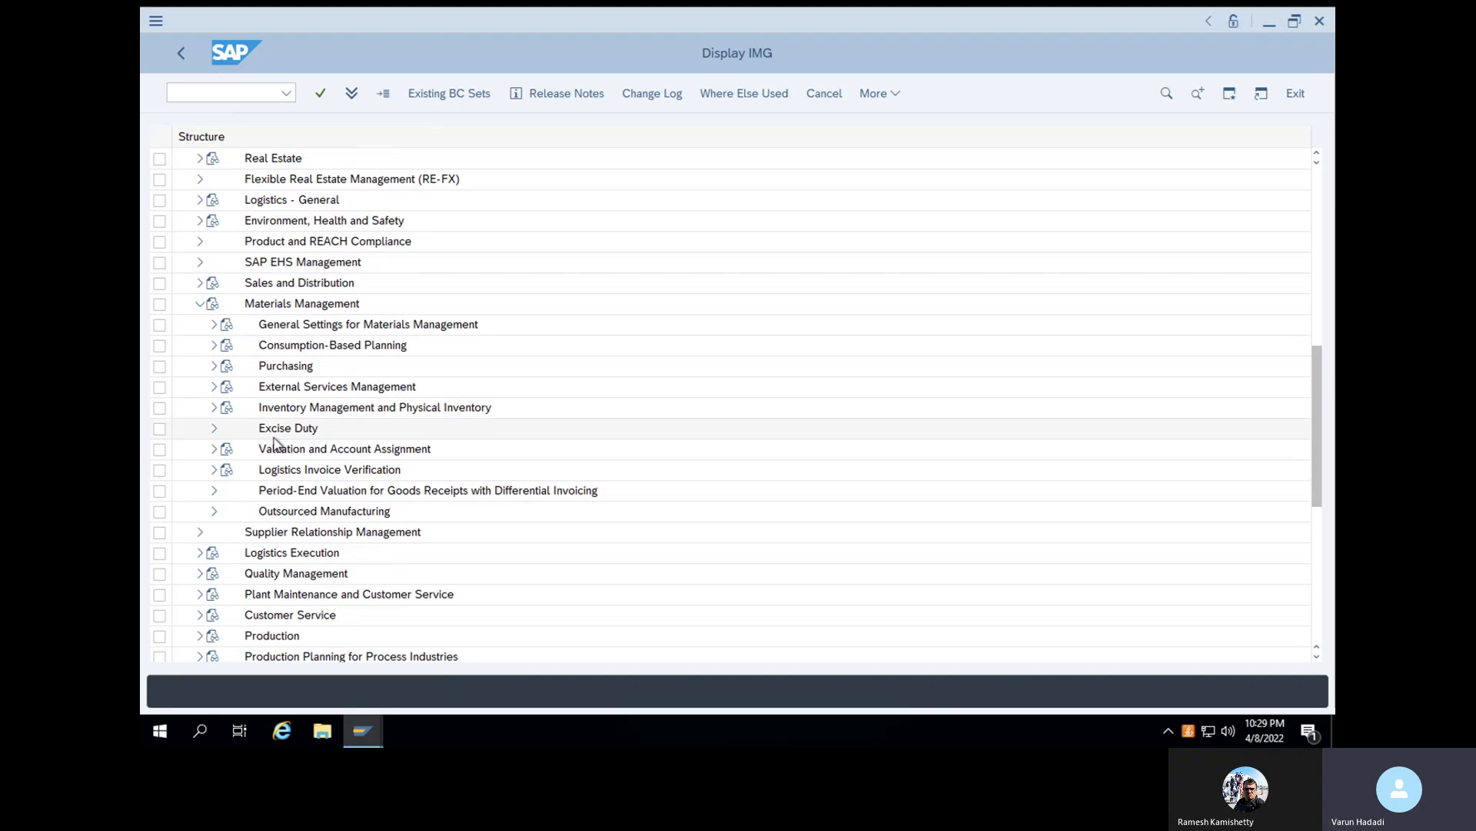
click(214, 367)
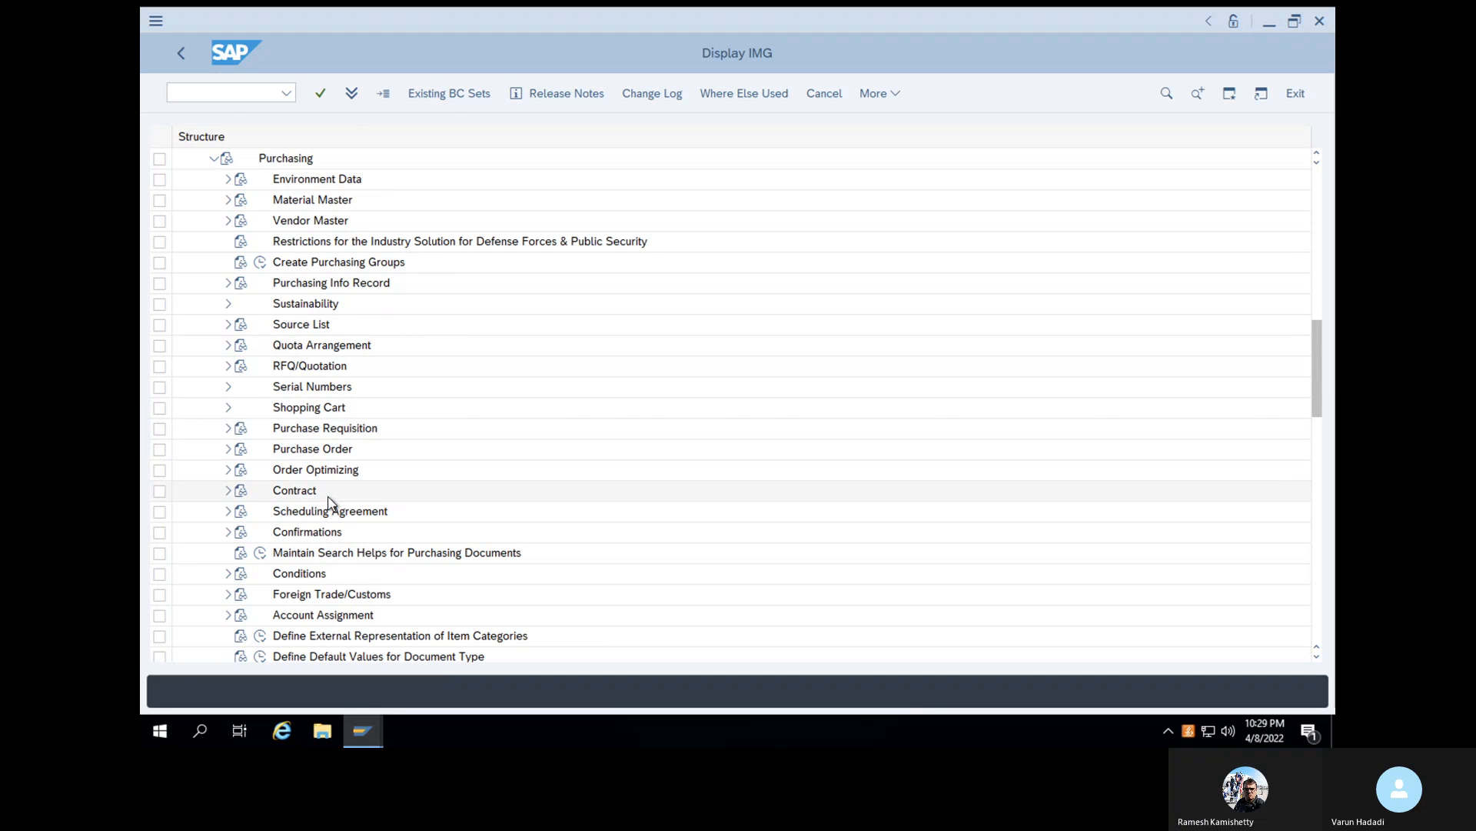
- Open the Define Document Types activity under Purchase Requisition in the Purchasing customizing
scroll(328, 501, down, 2)
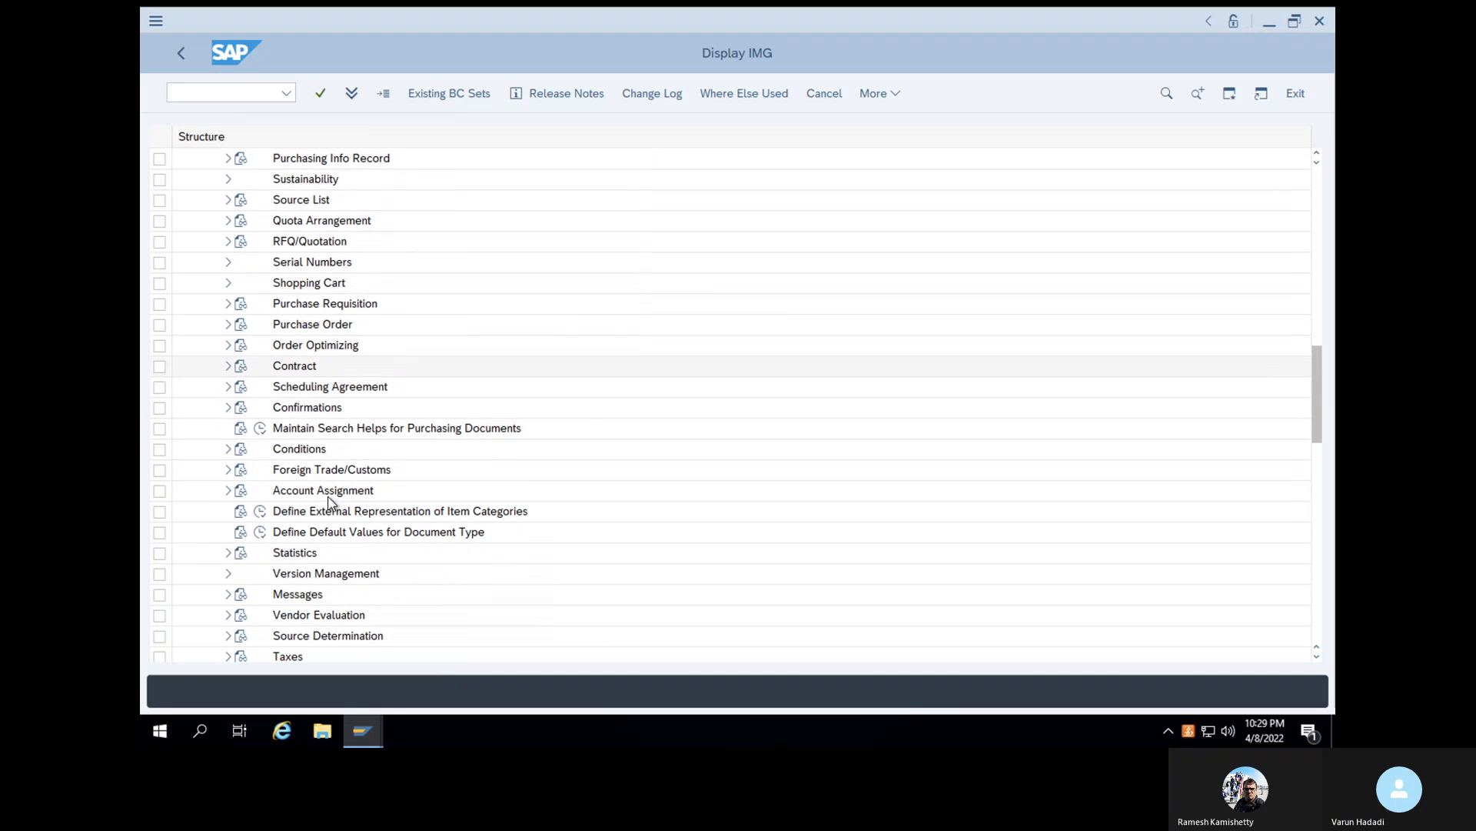
scroll(329, 502, down, 3)
scroll(329, 502, up, 4)
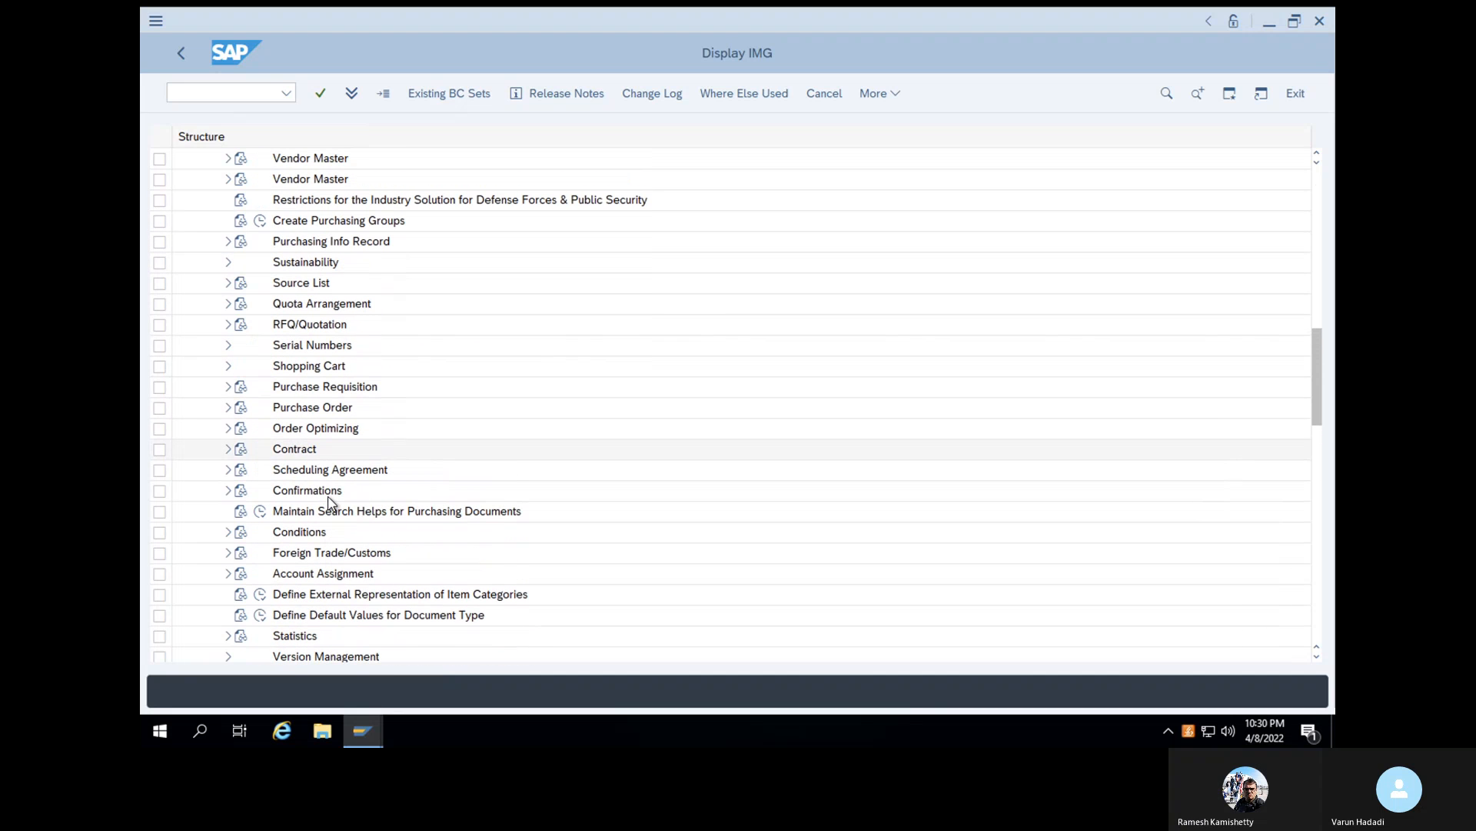
click(228, 387)
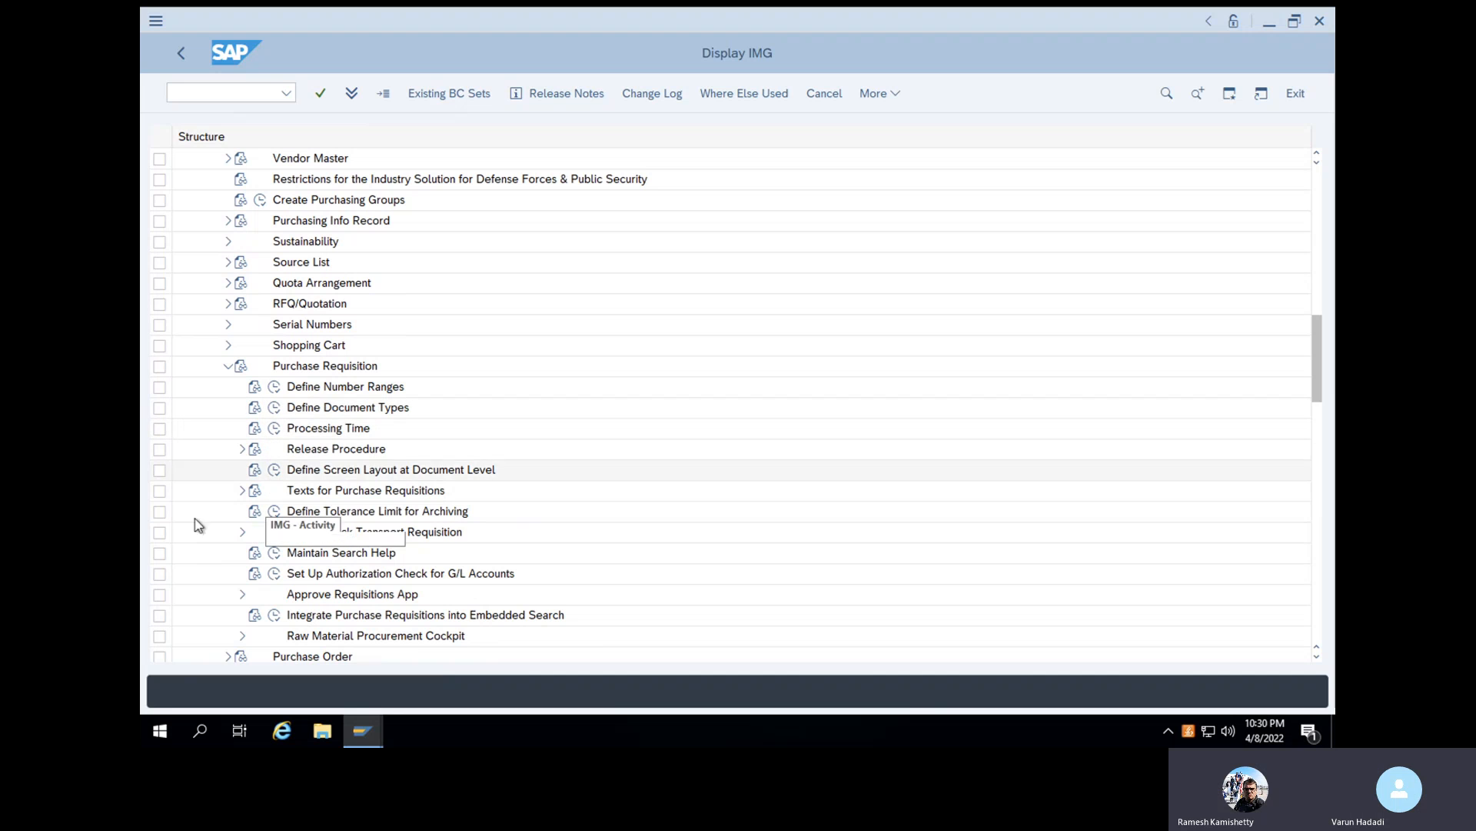
click(278, 410)
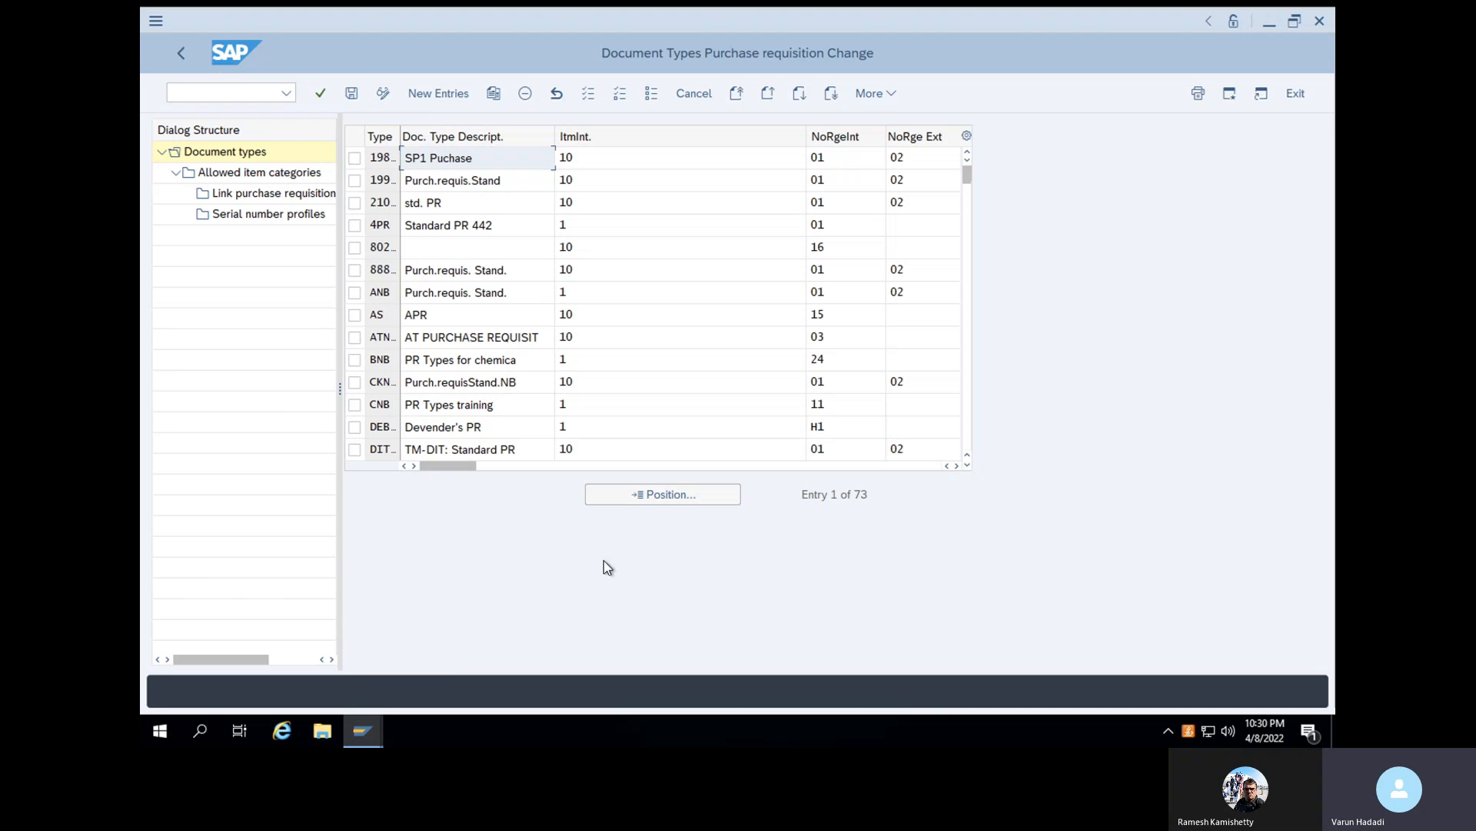
- Position the document type list on VRNB and place the cursor in its item interval
click(643, 496)
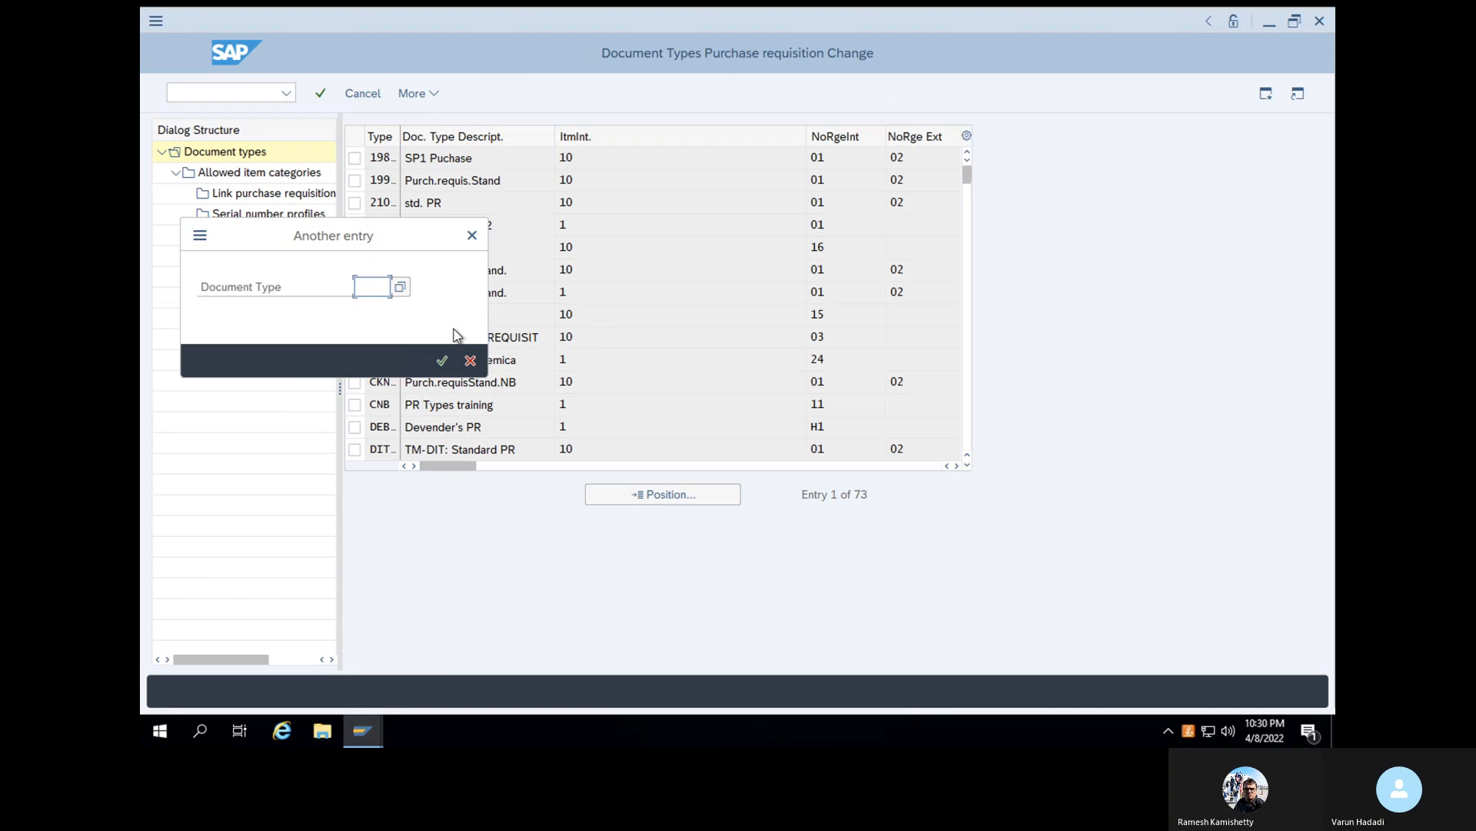
text(VRNB)
click(442, 362)
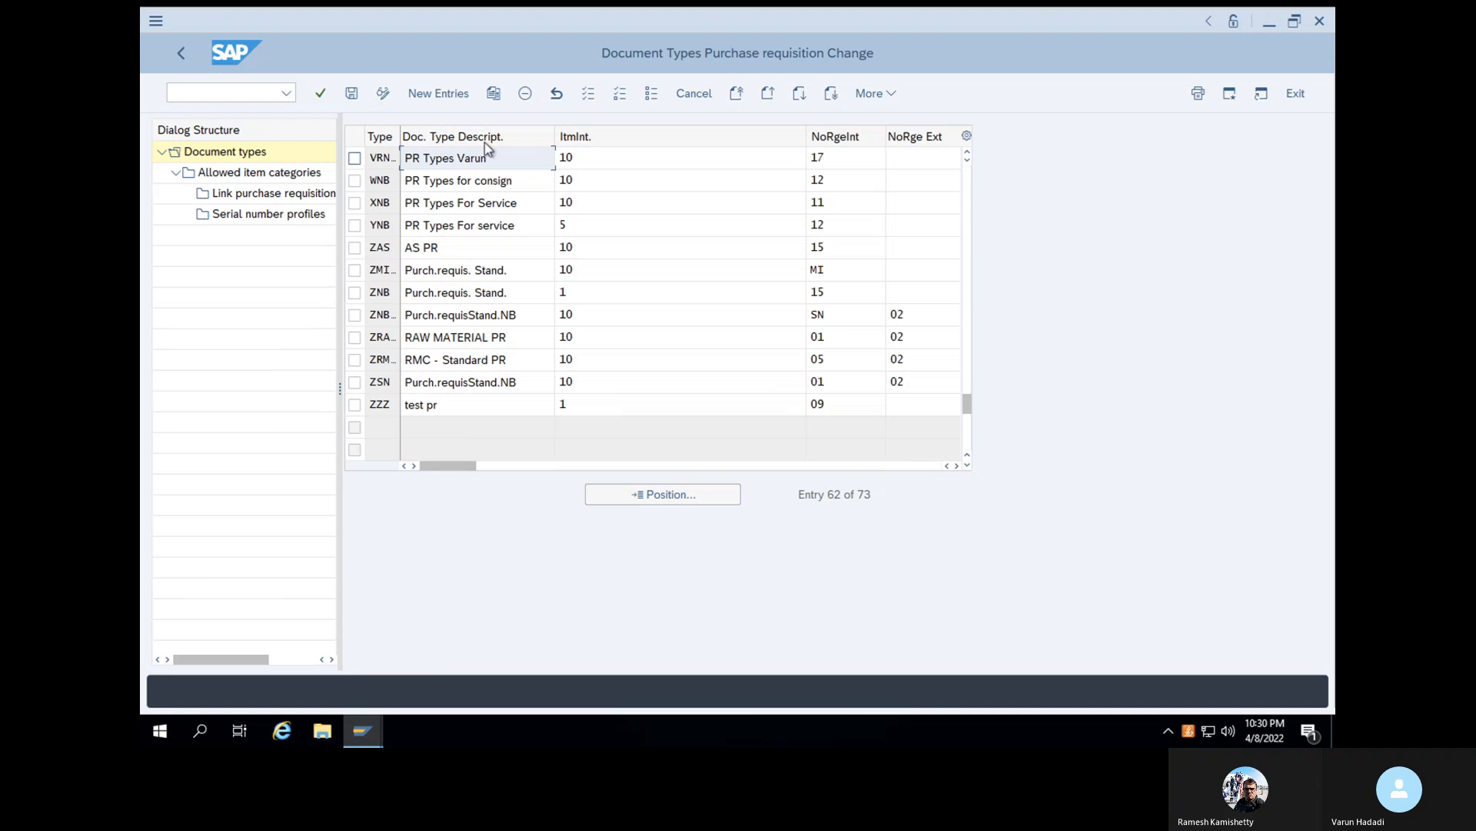
click(582, 160)
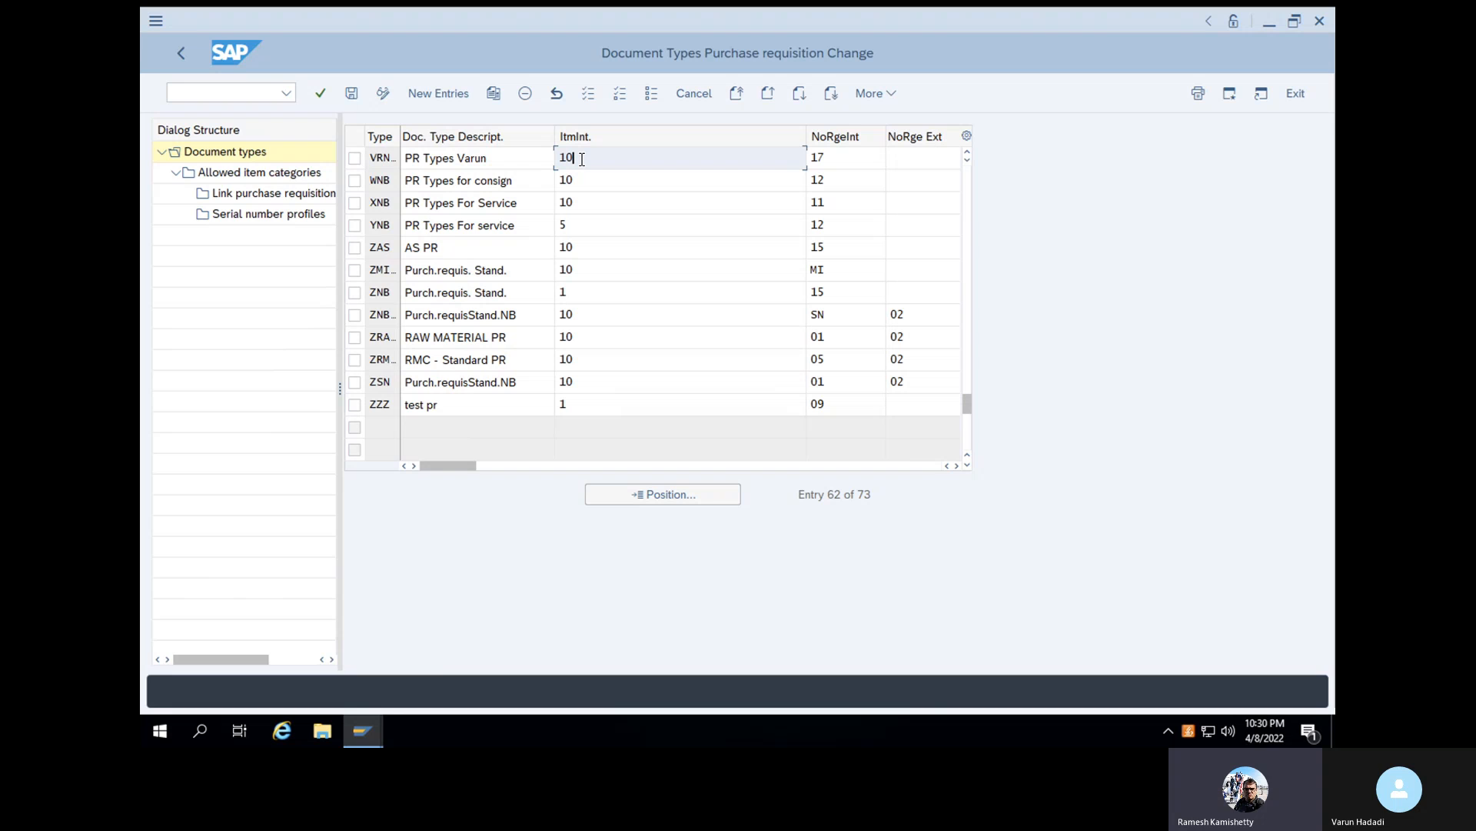
- Set the internal number range of document type VRNB to 97 and save the change under the proposed customizing request
click(838, 158)
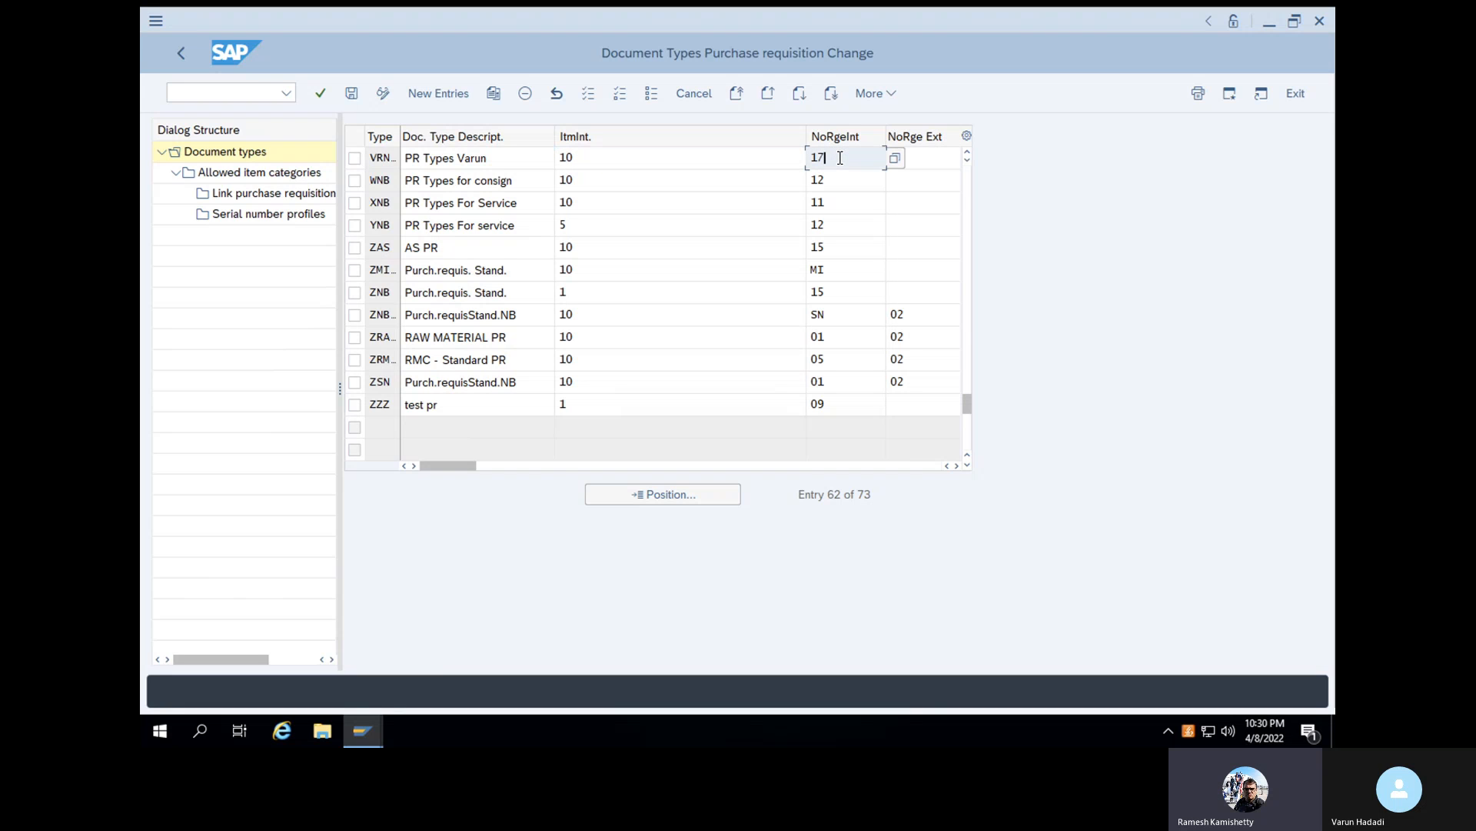
key(BackSpace)
key(BackSpace)
text(97)
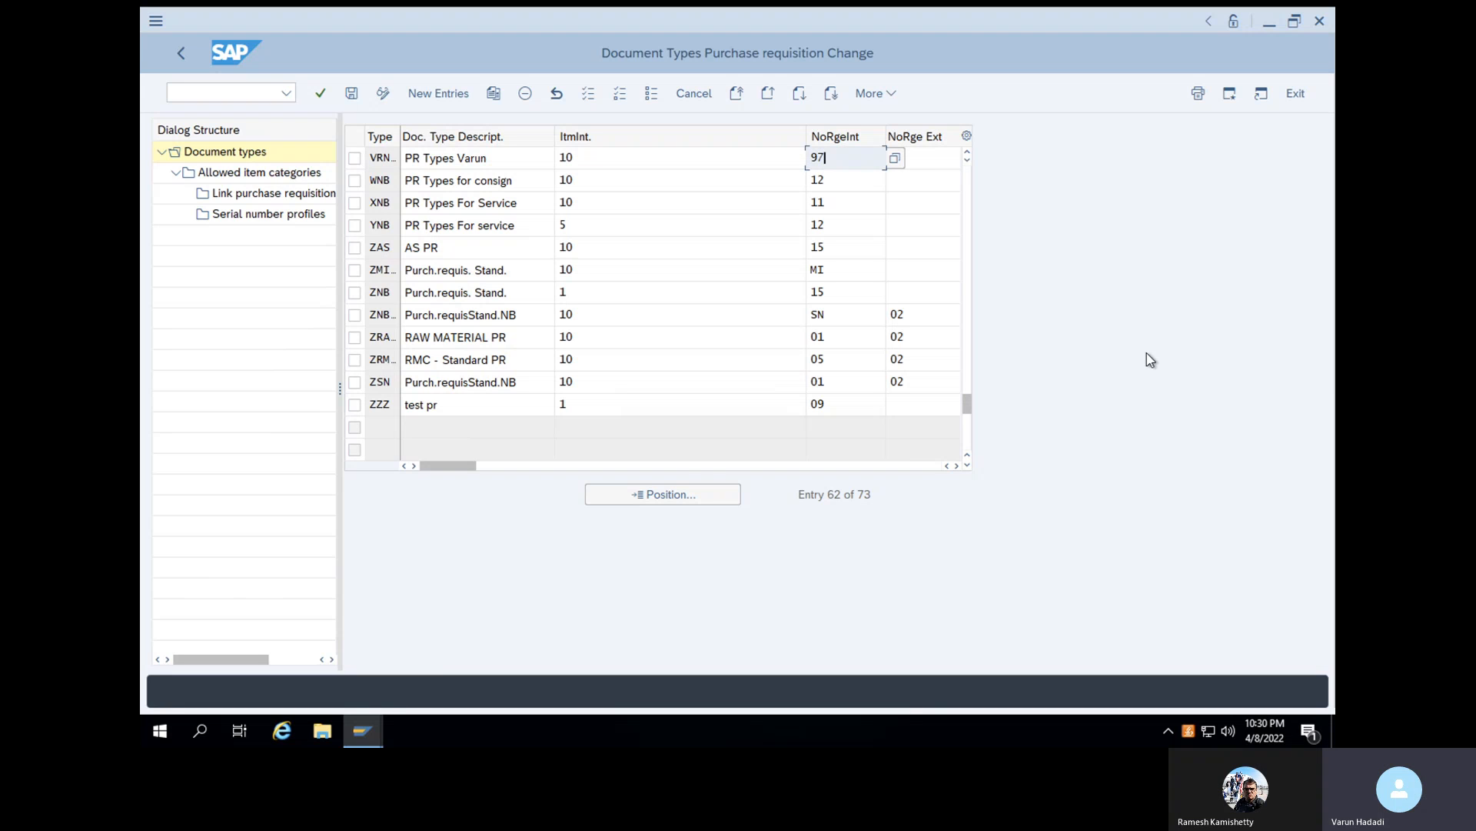
click(357, 100)
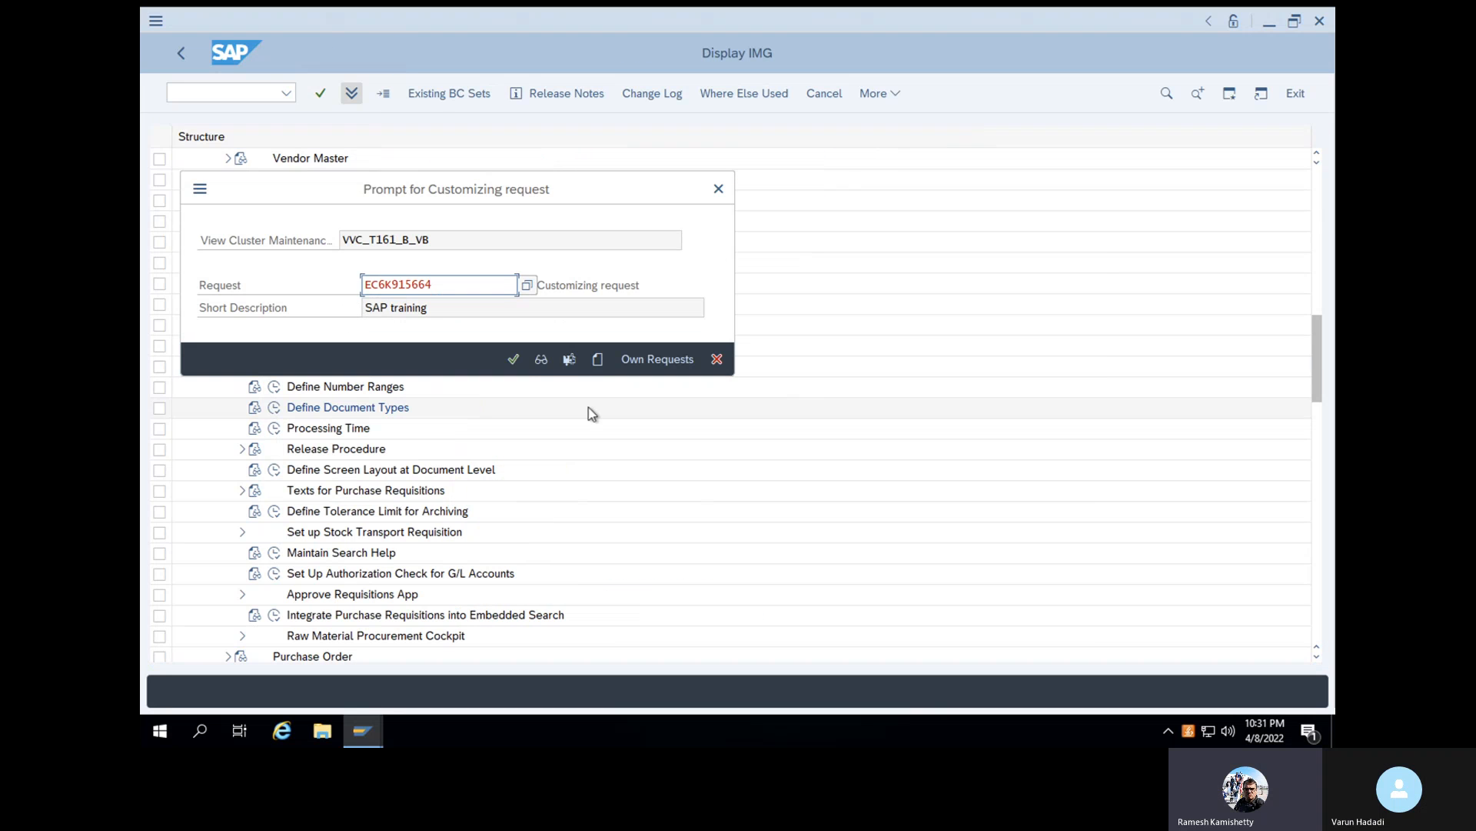
click(514, 358)
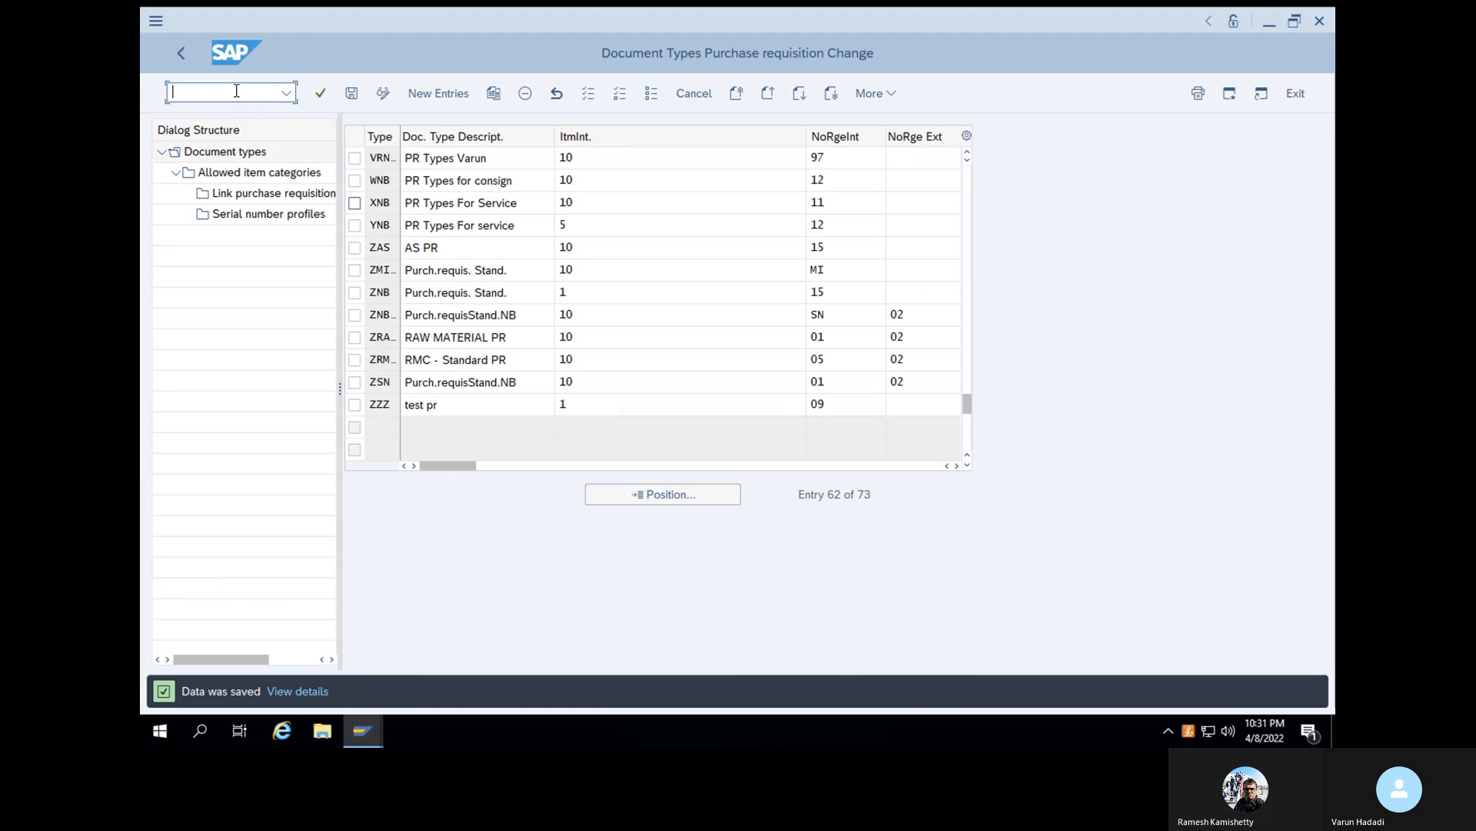
- Leave the document type customizing and start the Create Purchase Requisition transaction
text(/N)
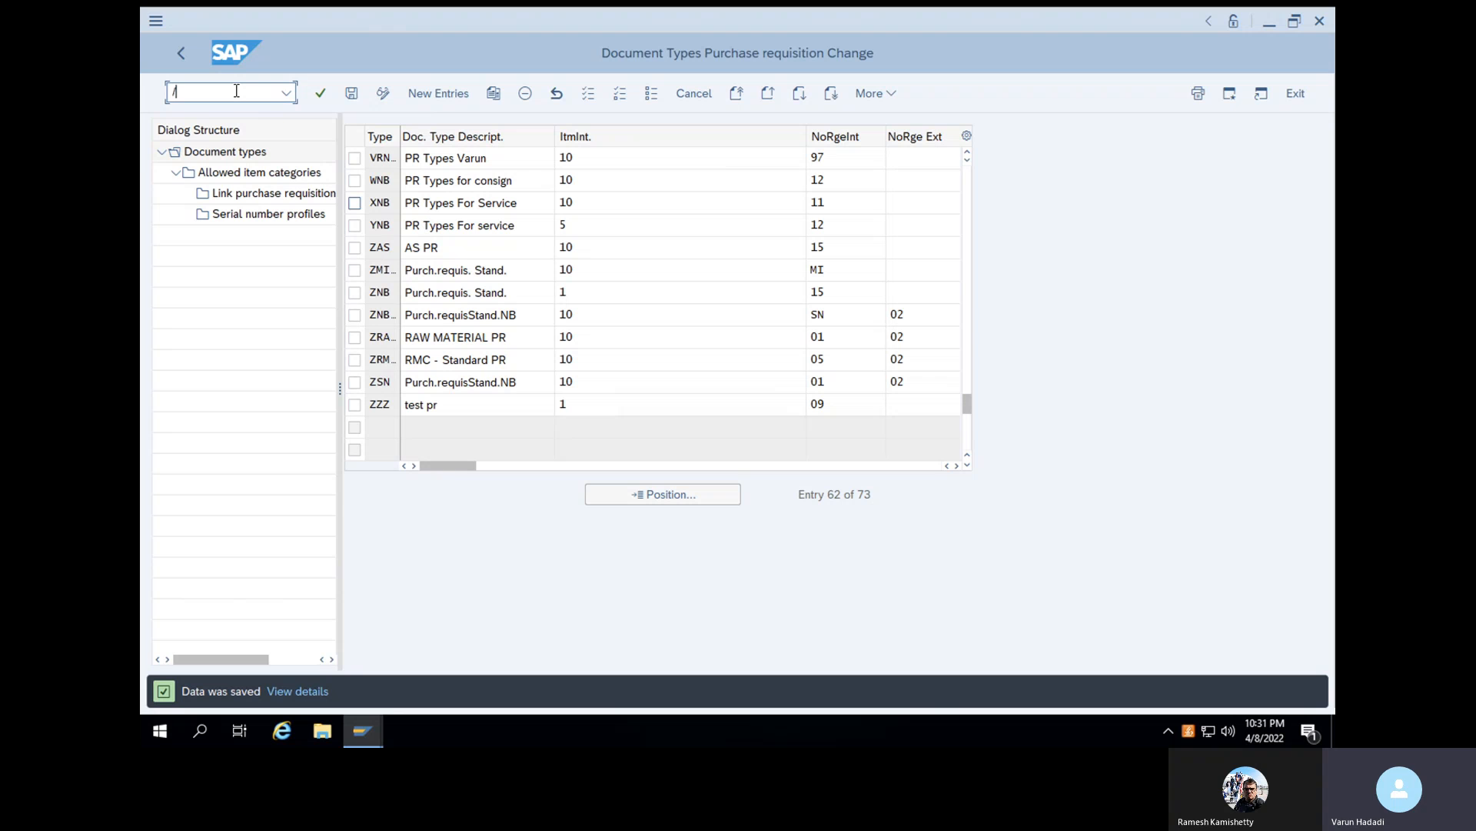
key(BackSpace)
key(BackSpace)
text(/n)
key(Return)
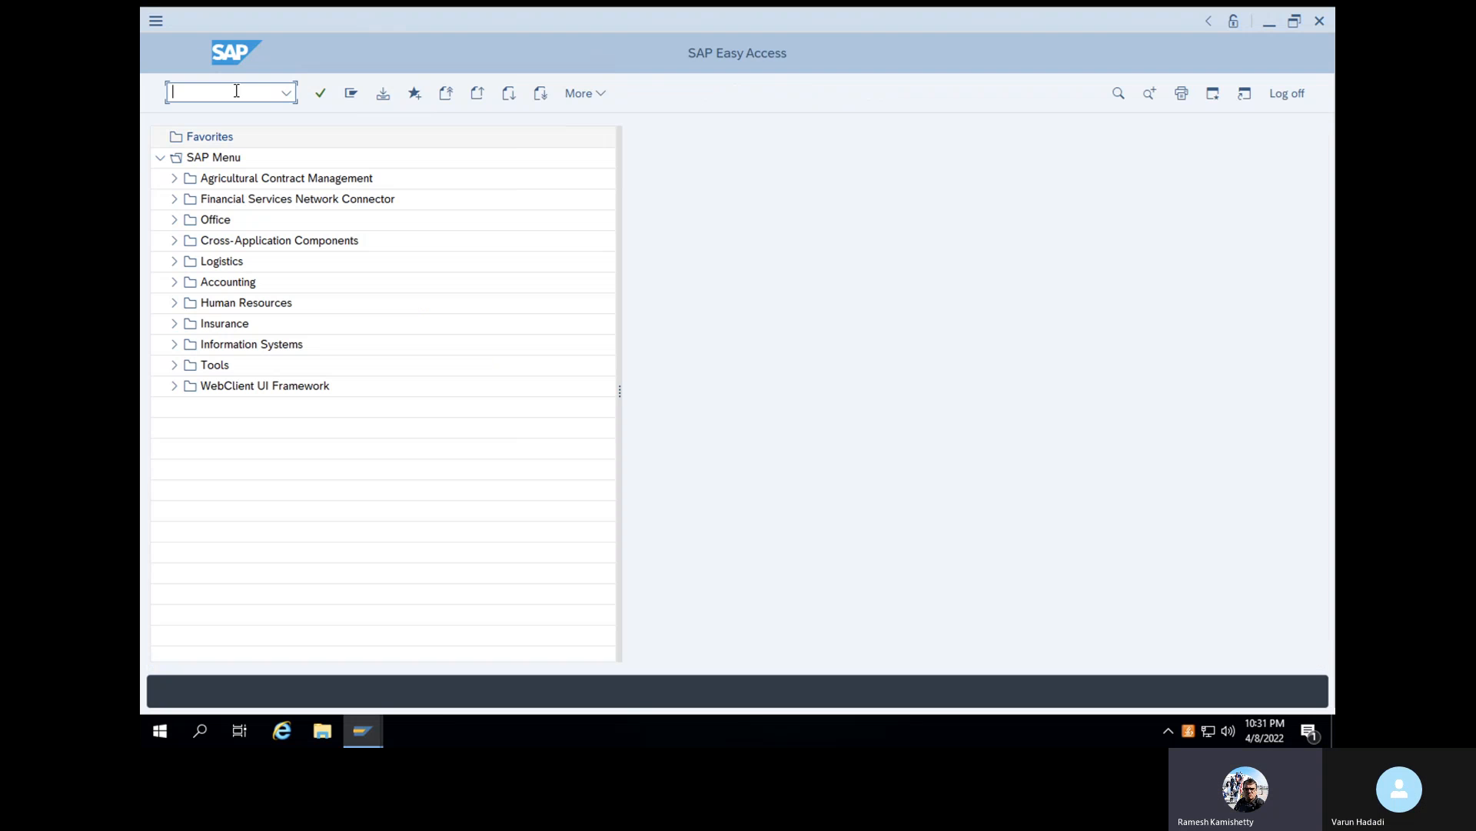
text(ME52)
text(N)
key(Return)
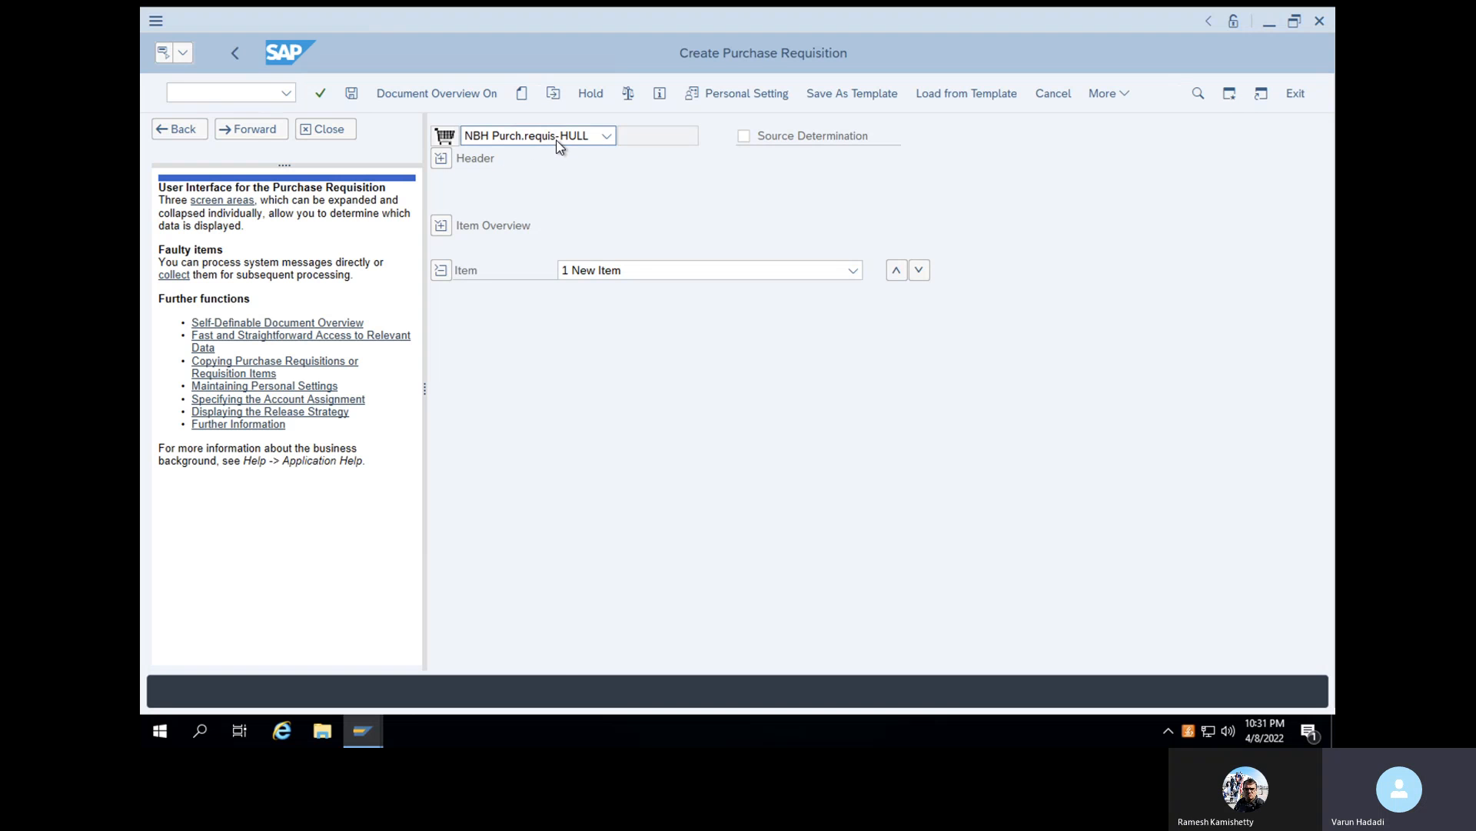
- Set the document type of the new purchase requisition to VRNB
click(555, 143)
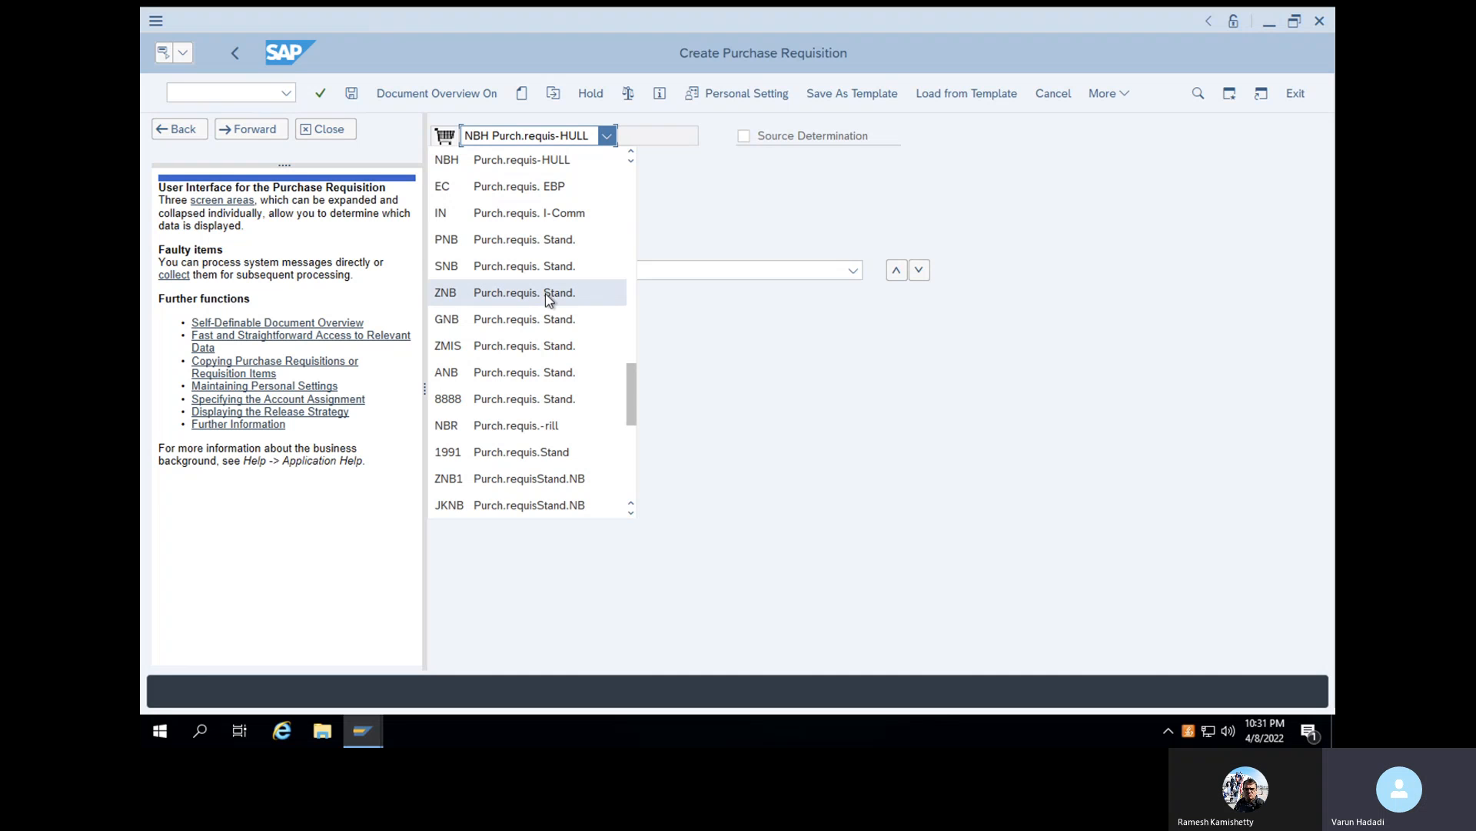
drag(629, 390, 626, 347)
click(625, 346)
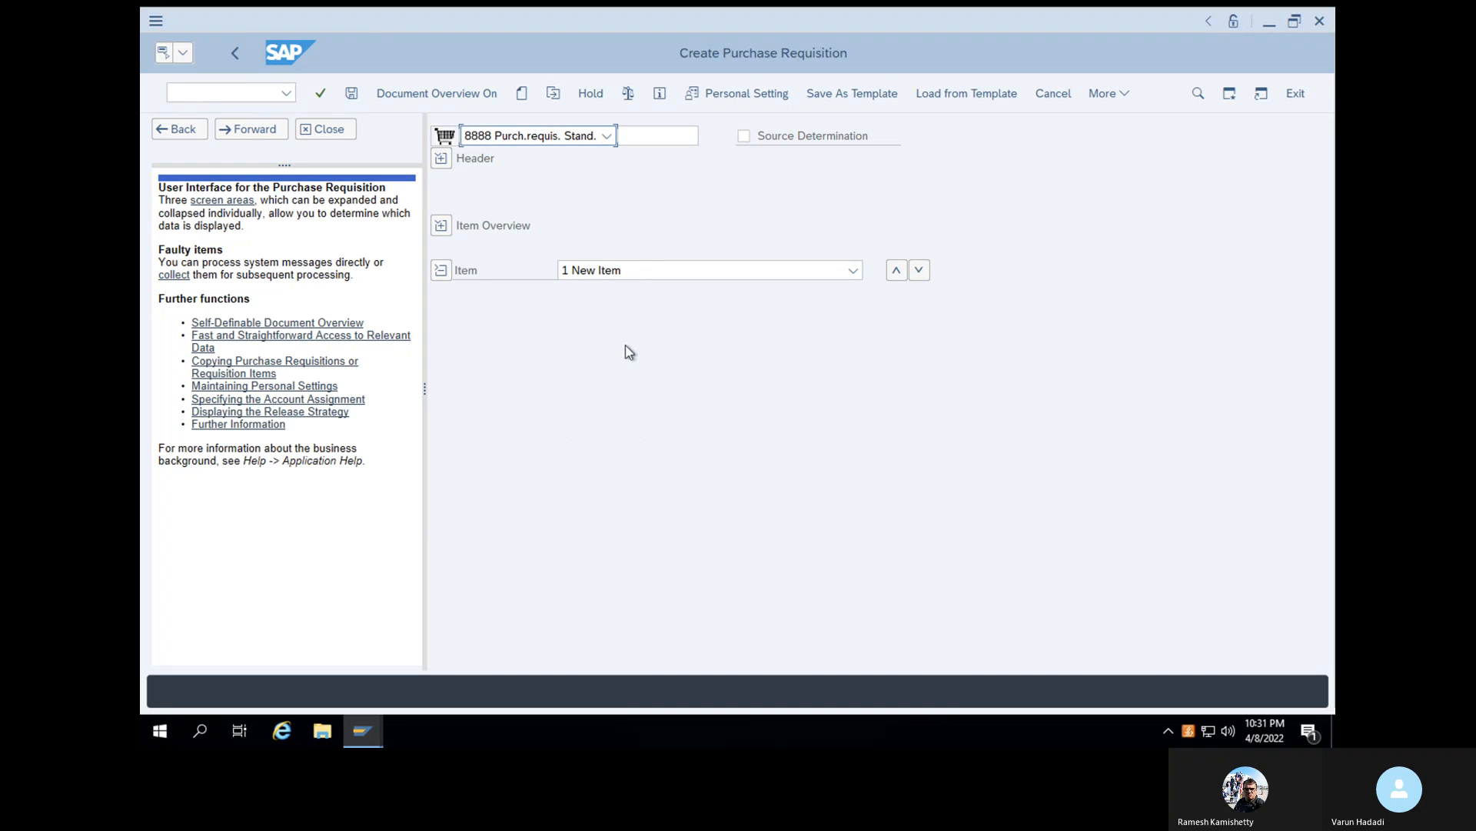
click(607, 136)
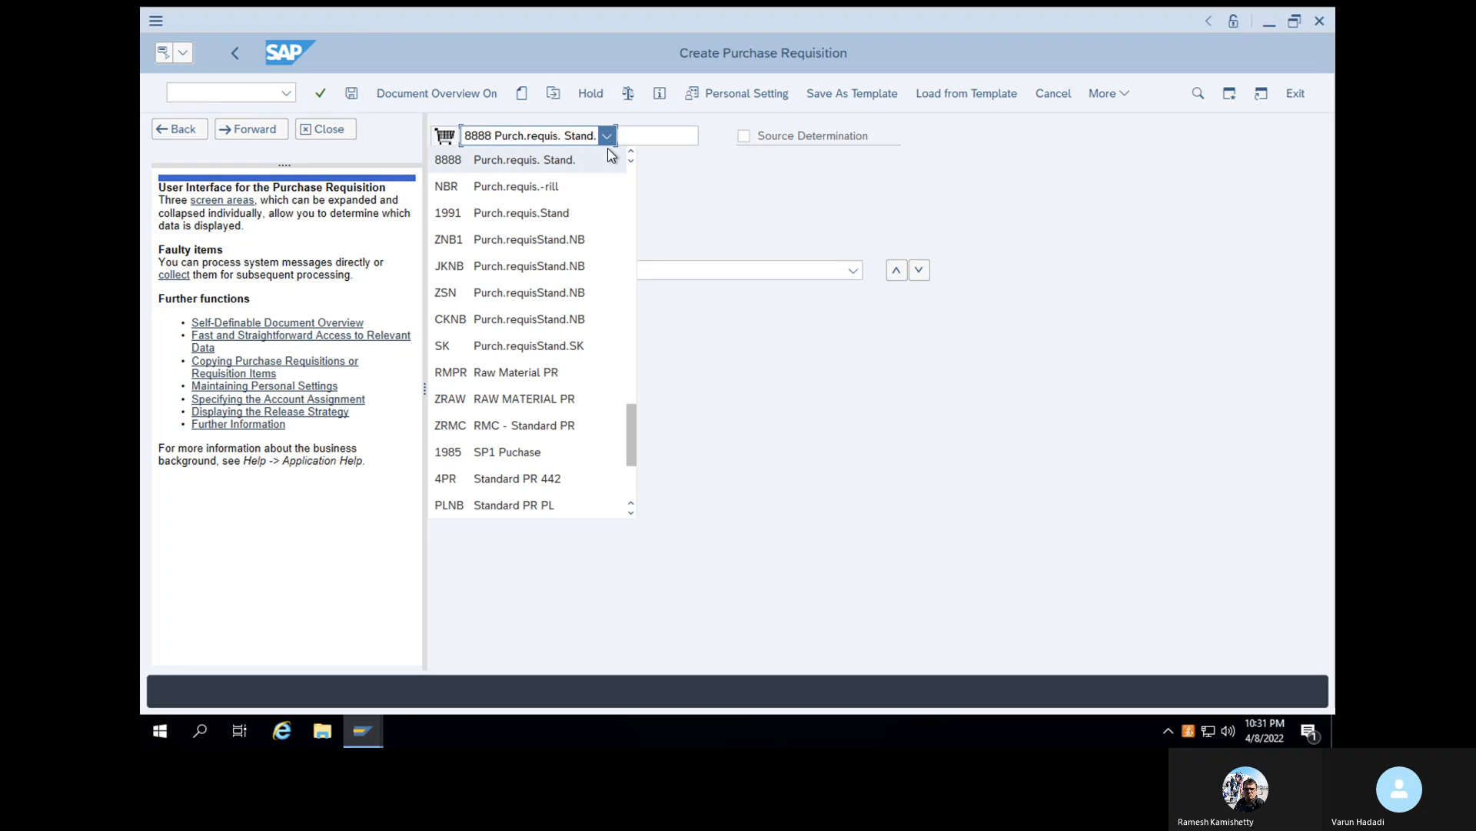
drag(635, 440, 626, 340)
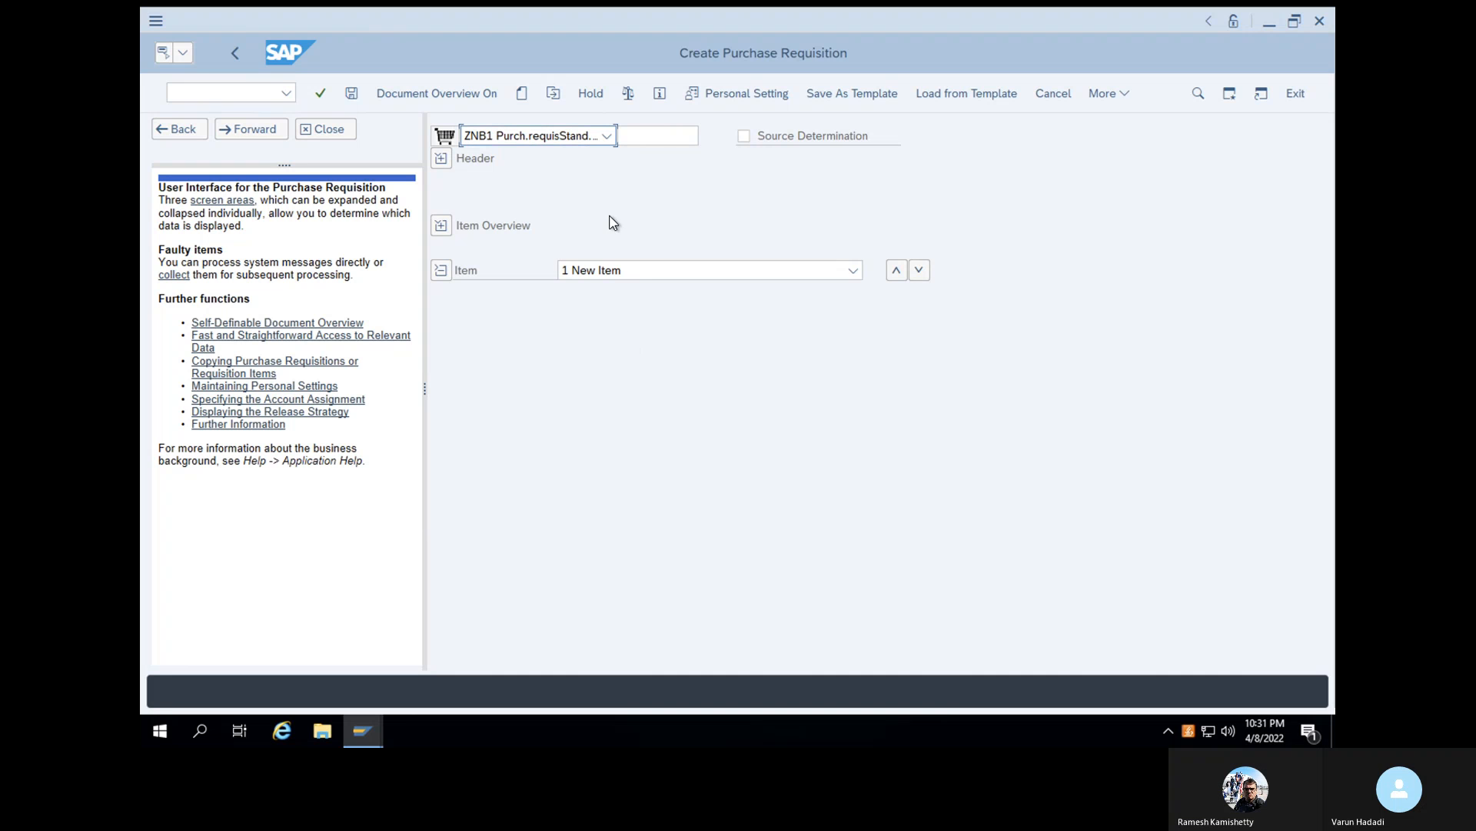
click(607, 135)
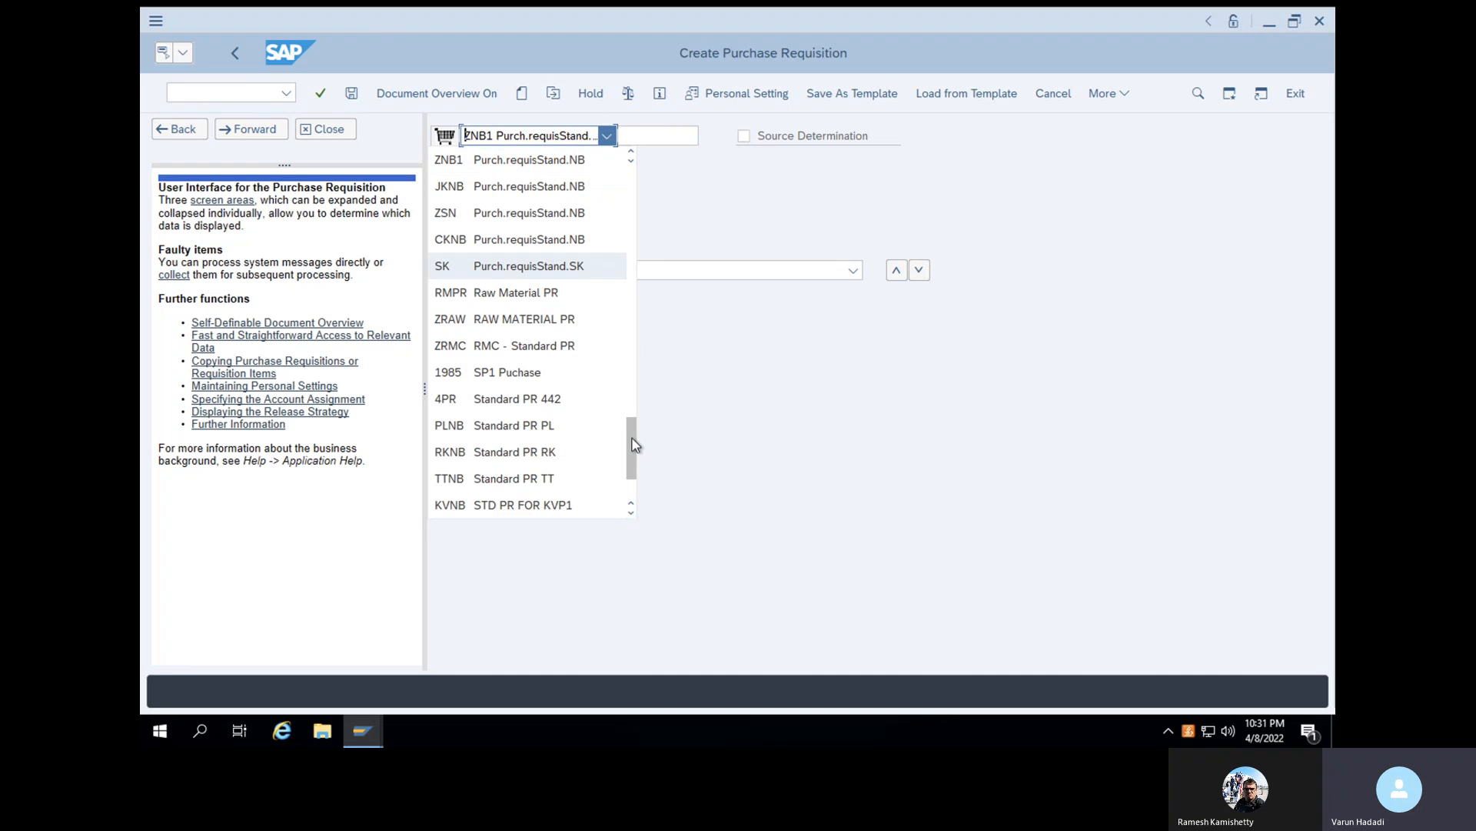
click(632, 384)
drag(633, 385, 629, 320)
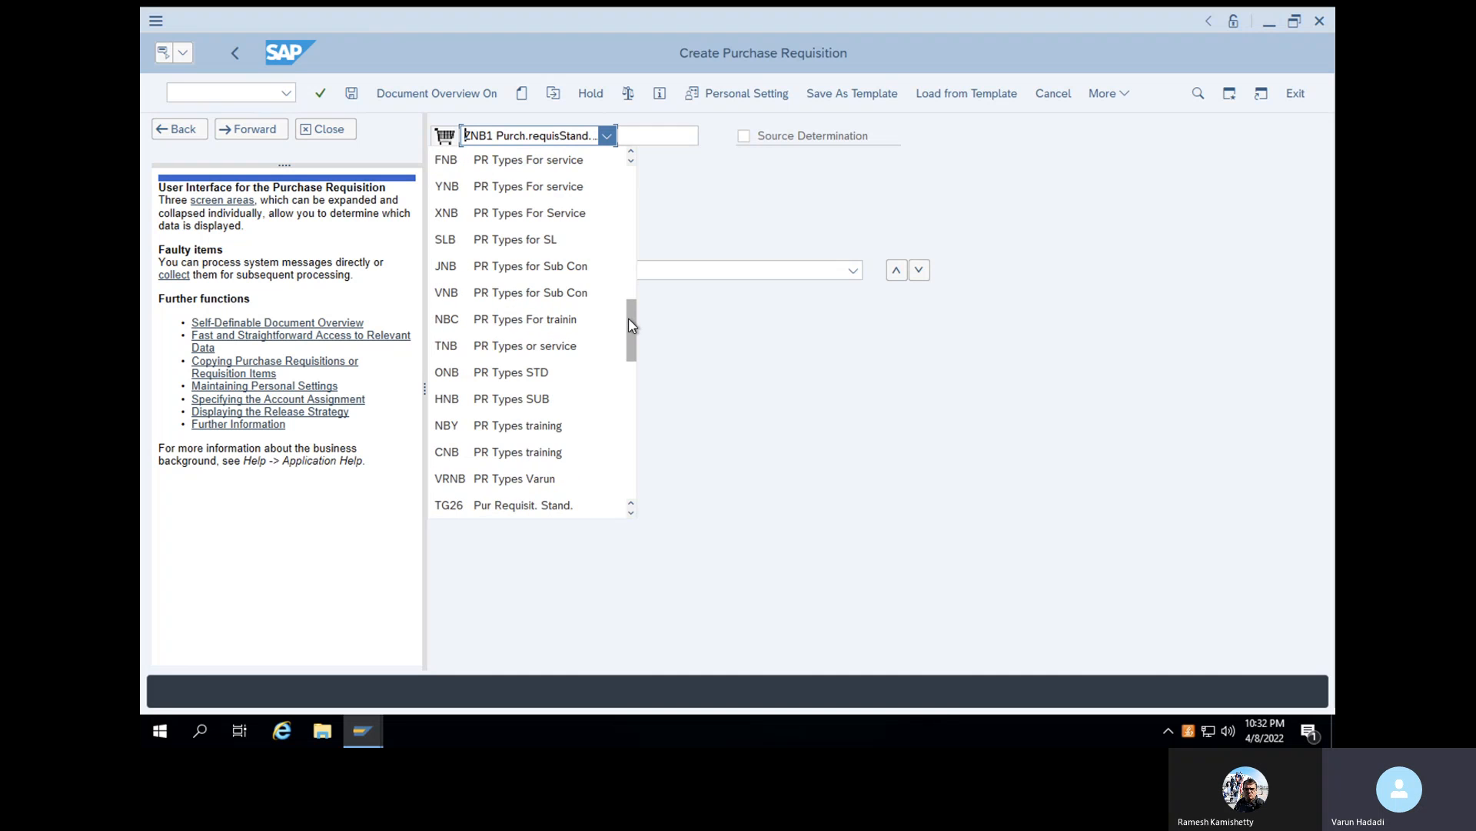
click(540, 479)
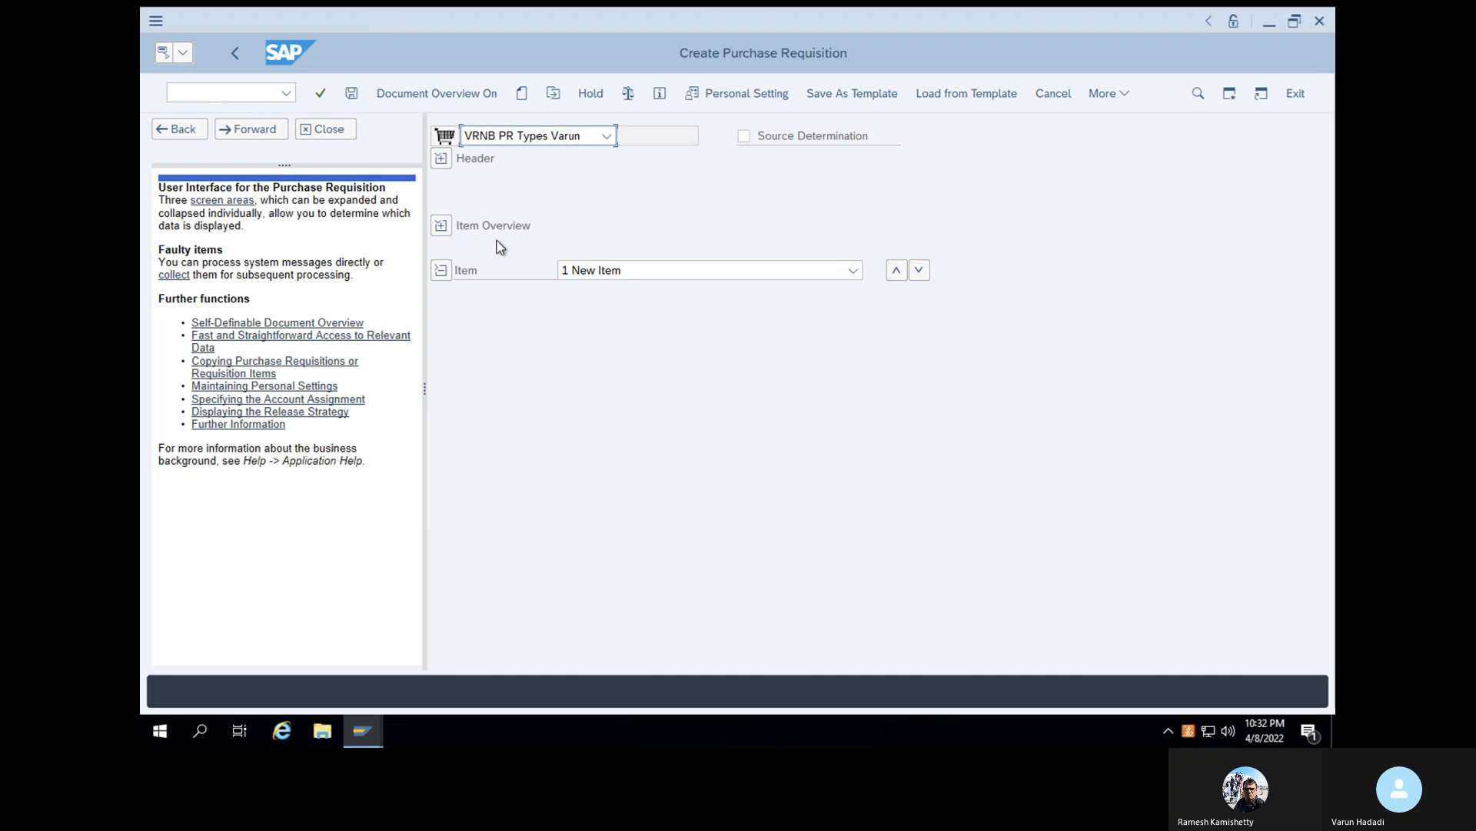
- Expand the item overview and add an item for material 100-100 in plant 1000
click(448, 228)
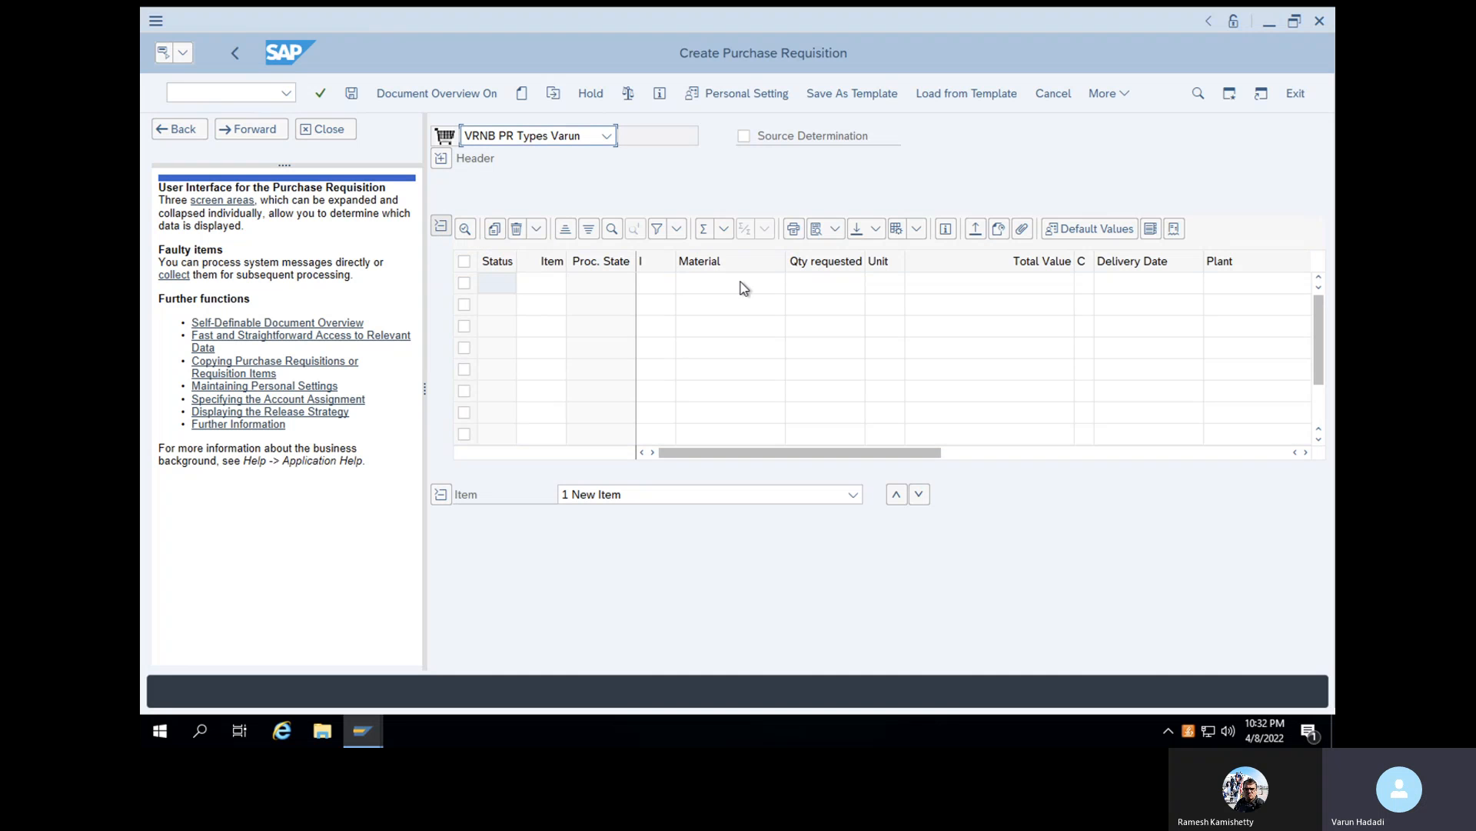
click(743, 282)
text(100-100)
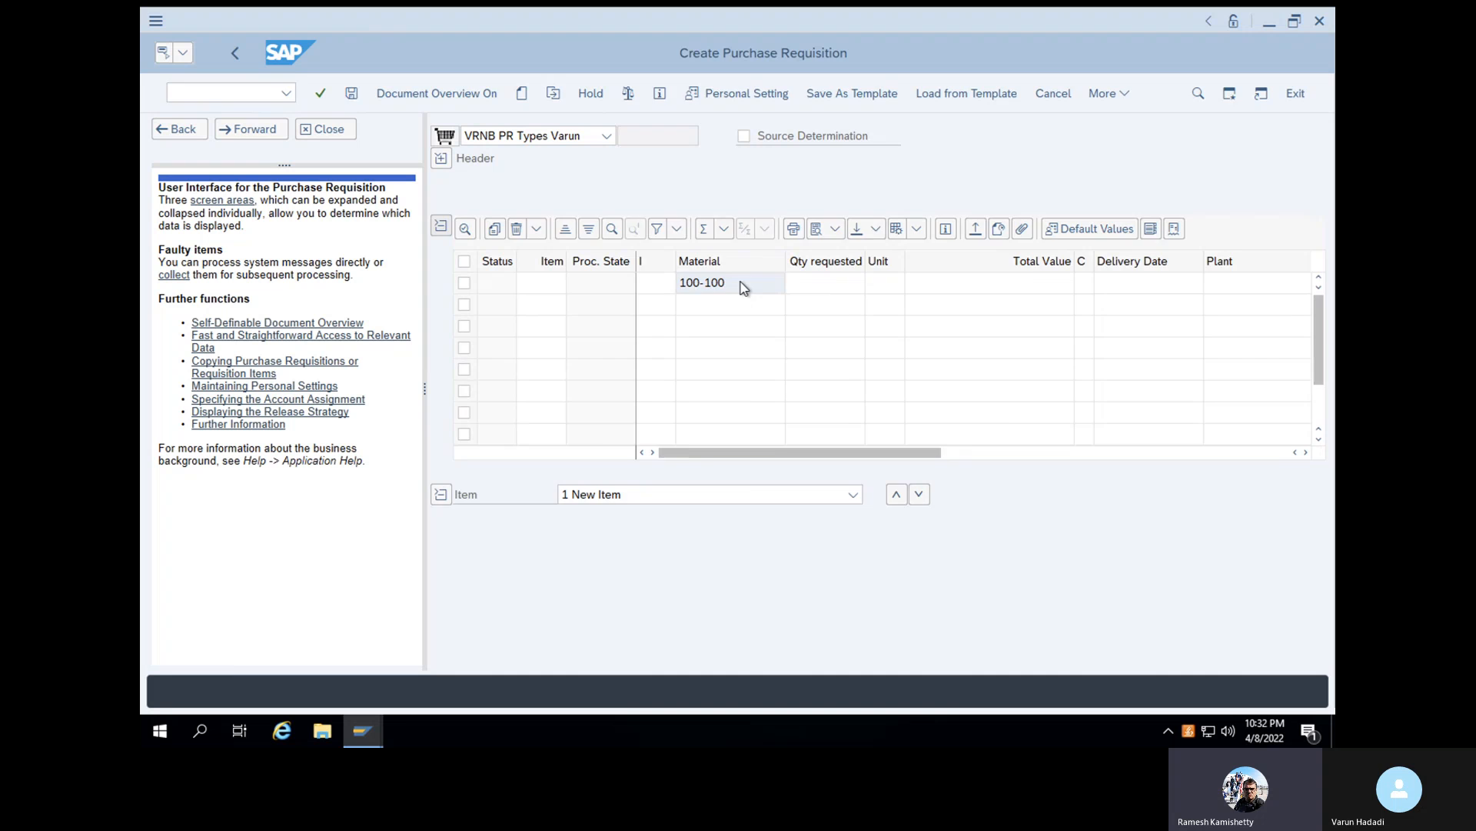
key(Return)
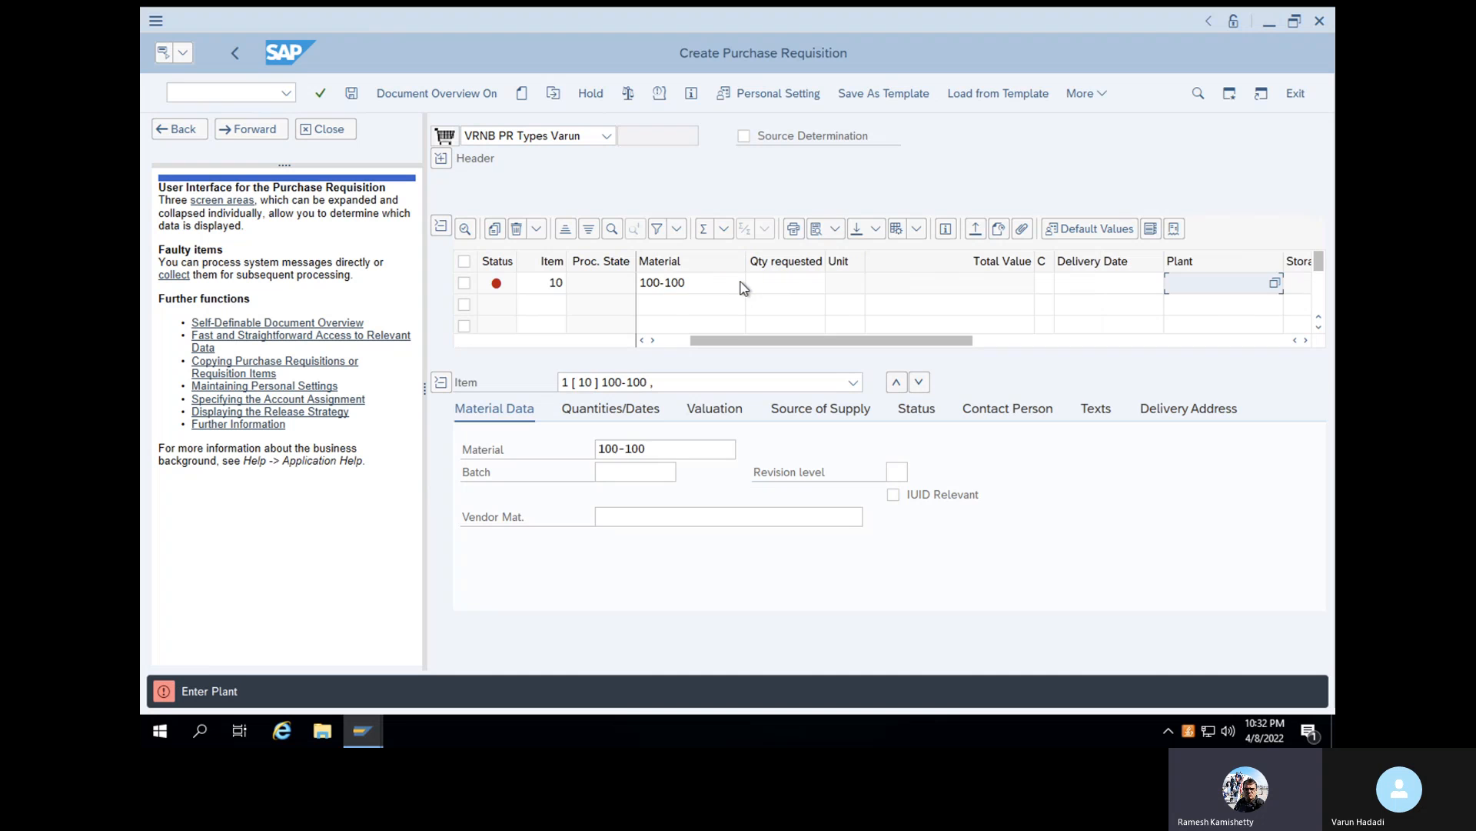
text(1000)
key(Return)
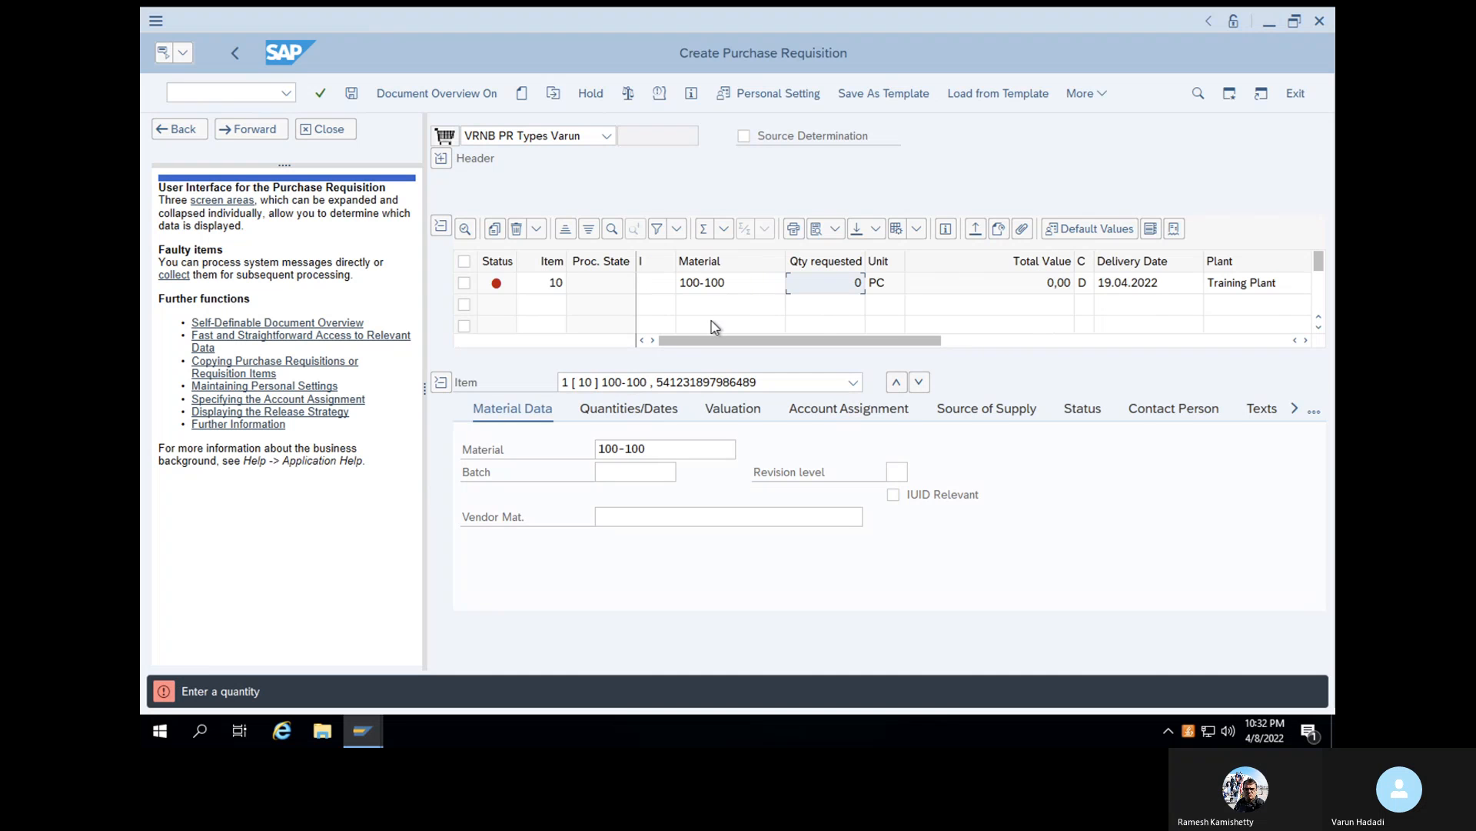
- Complete the item with quantity 11 and storage location SL01, and check and save the requisition
text(11)
key(Return)
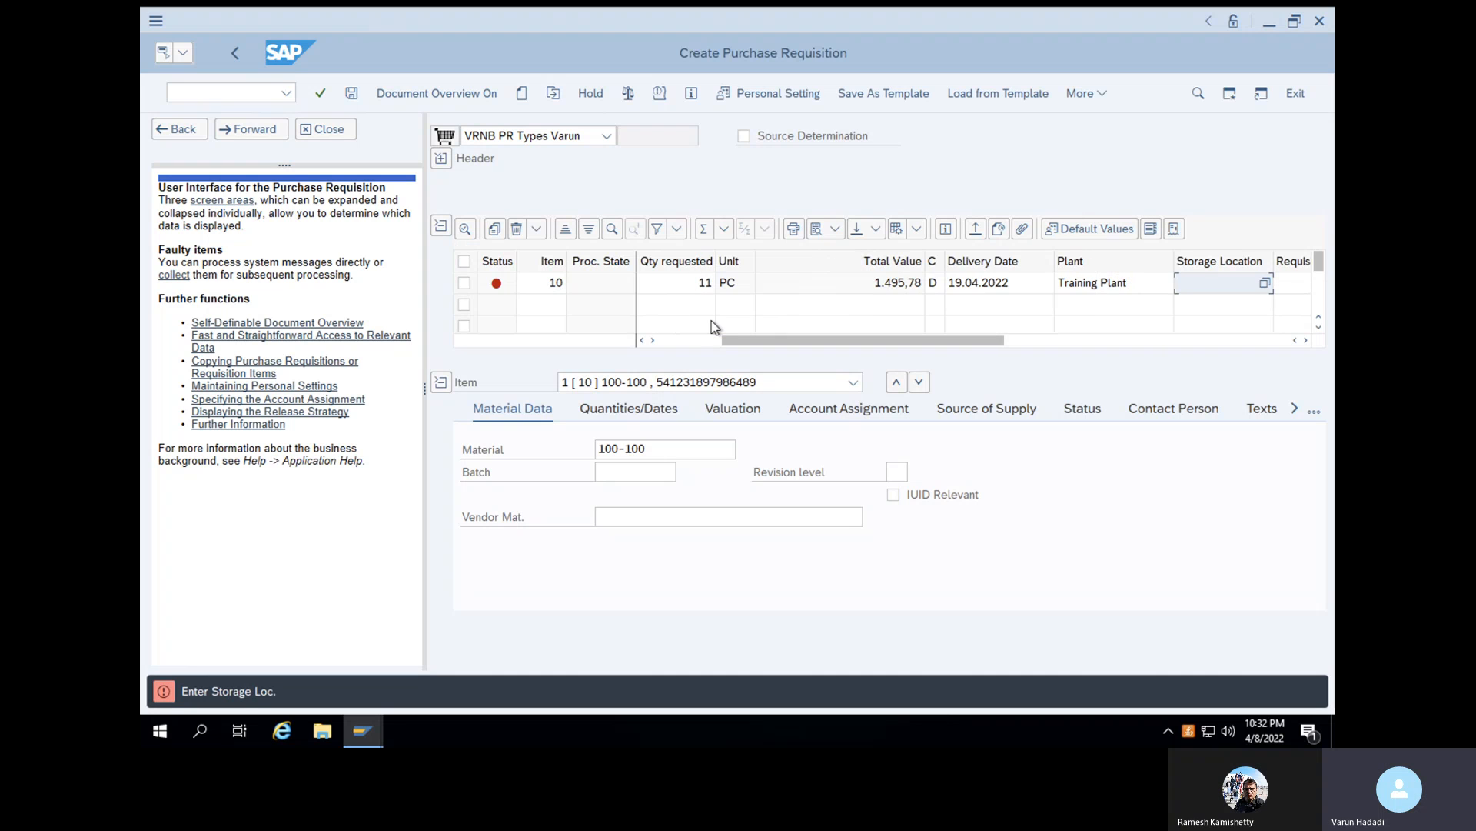
text(SL01)
key(Return)
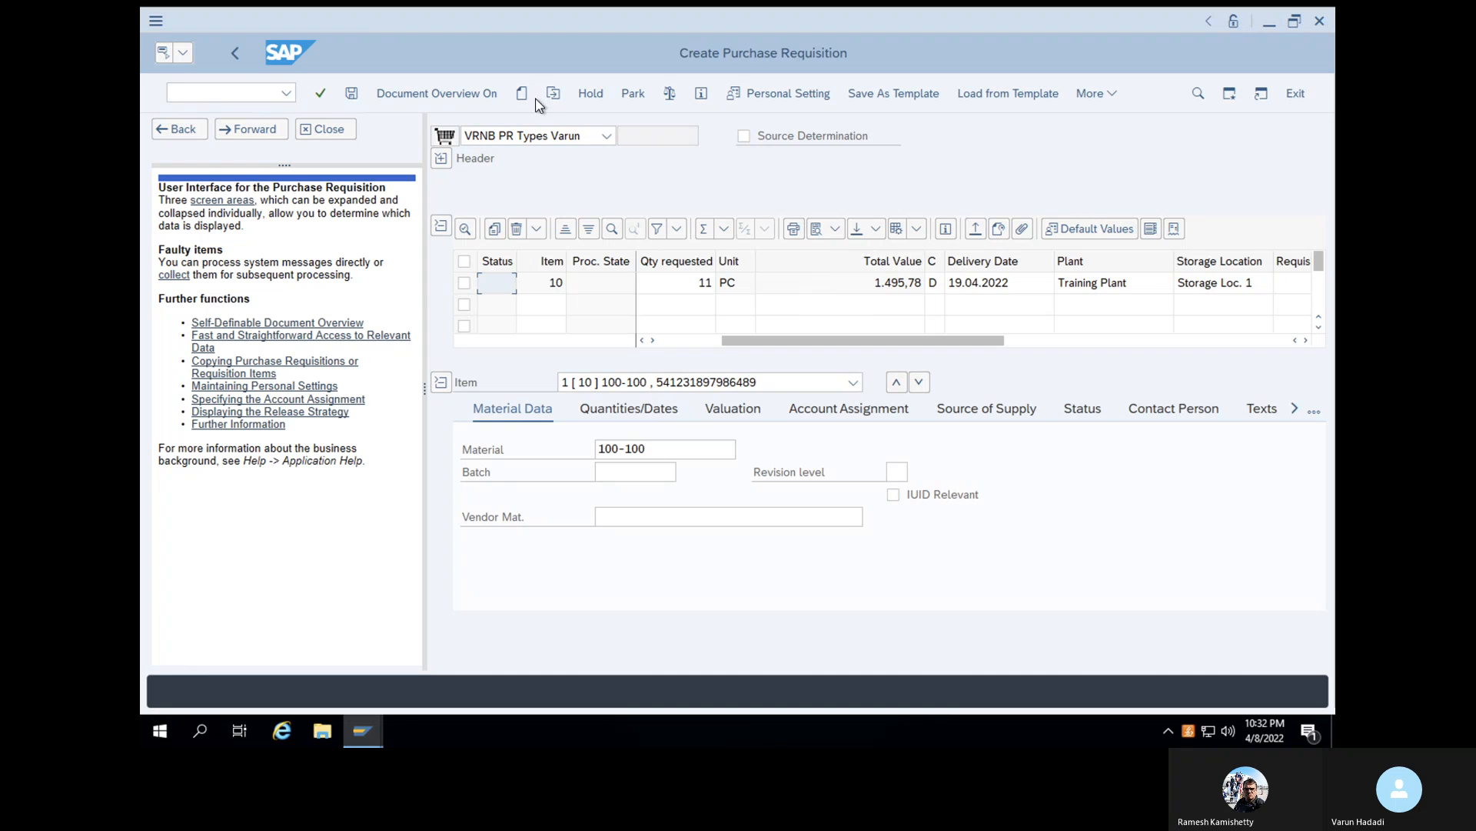
click(668, 96)
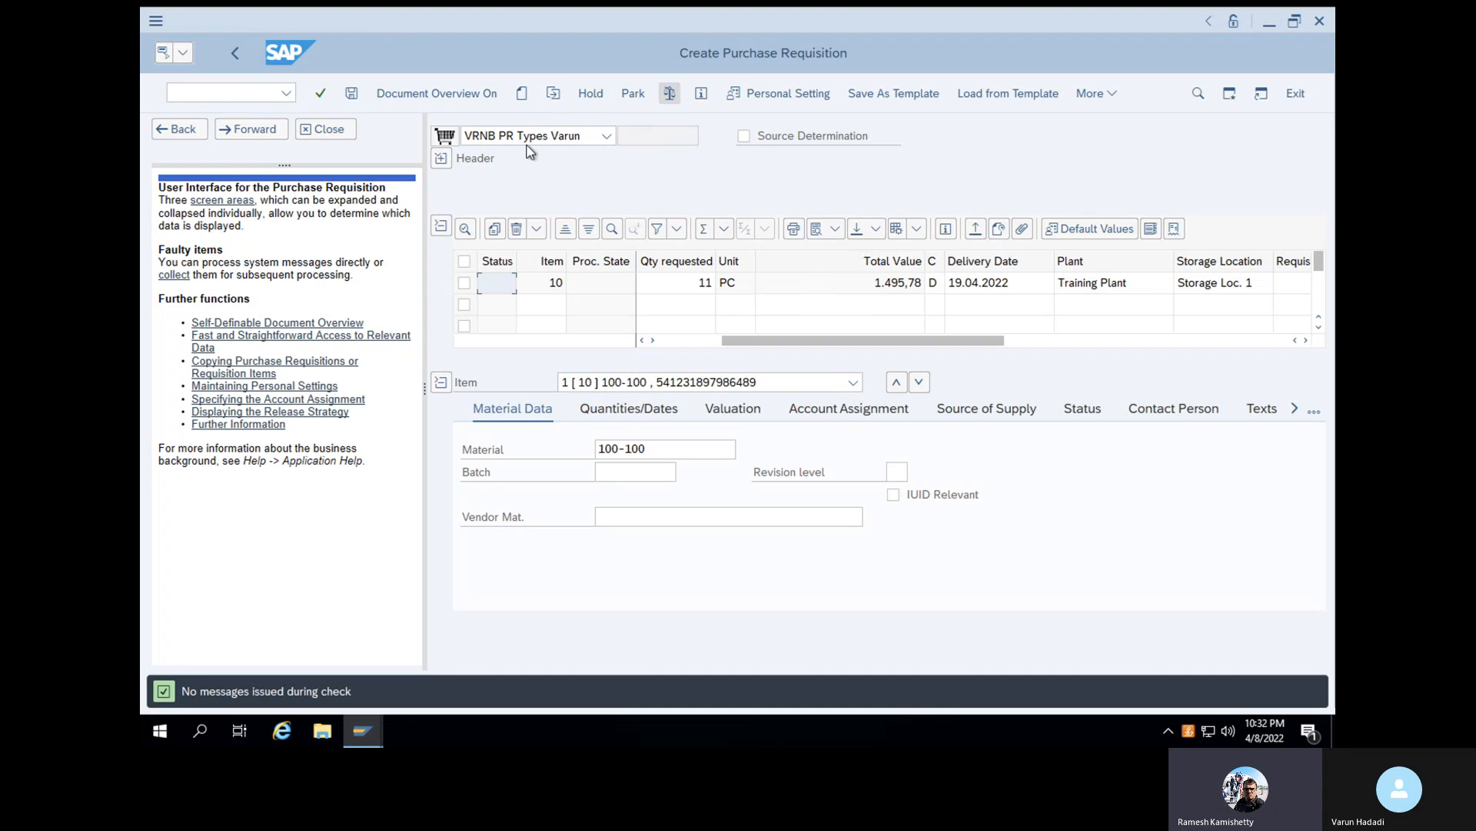
click(357, 91)
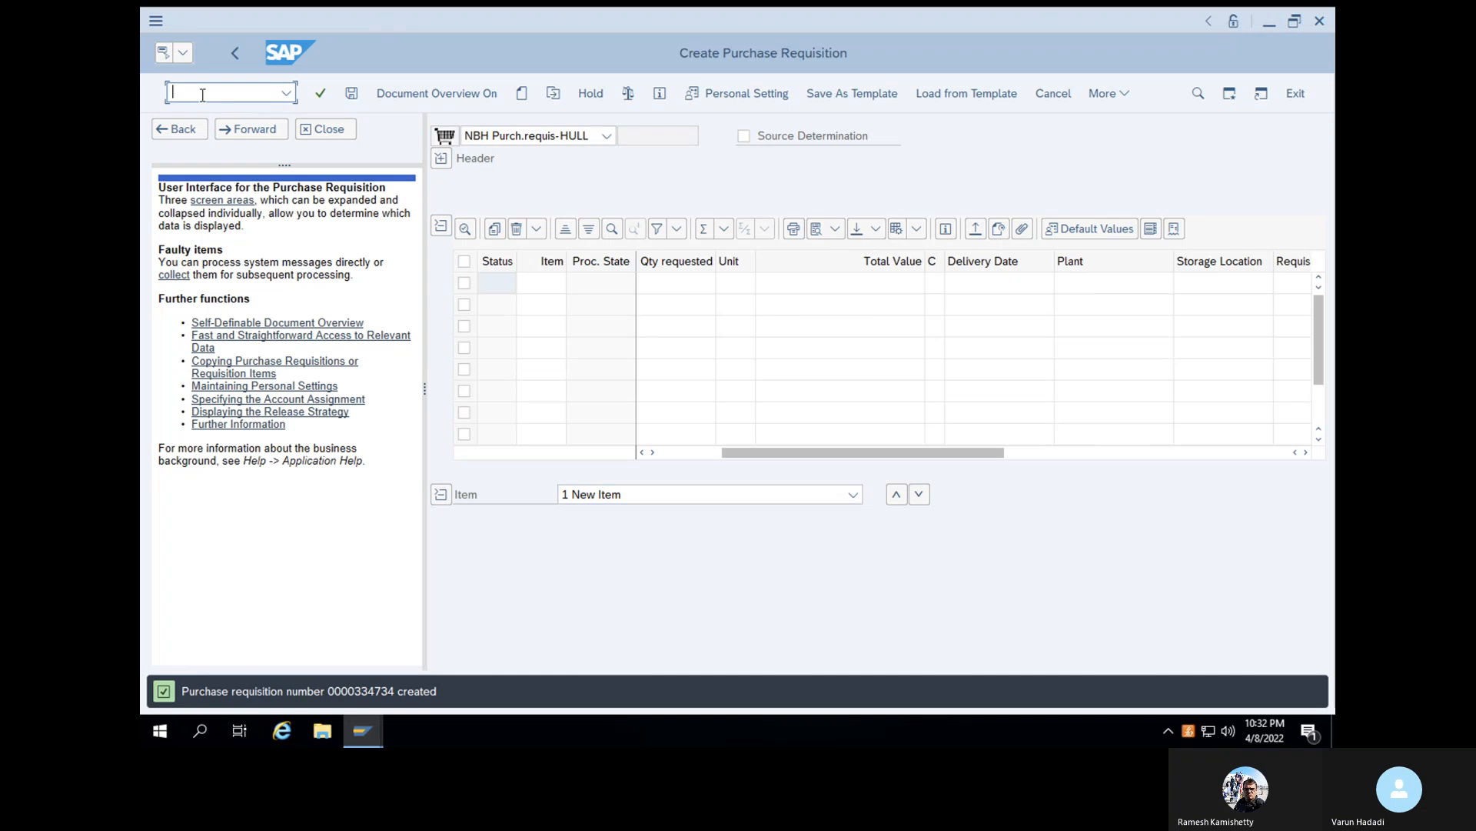
- Switch to transaction SPRO and display the SAP Reference IMG
text(NSPRO)
key(Return)
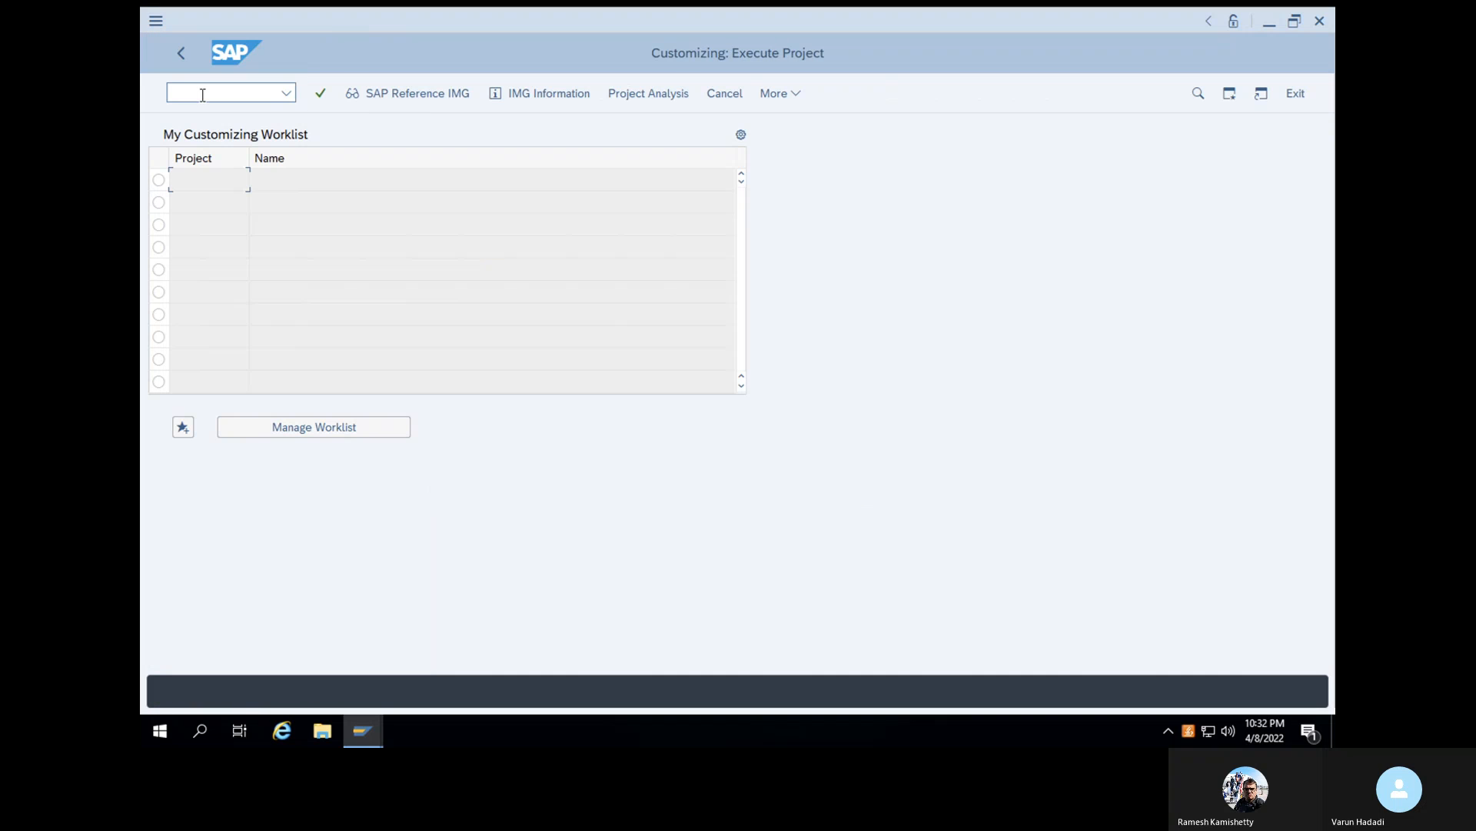
click(376, 96)
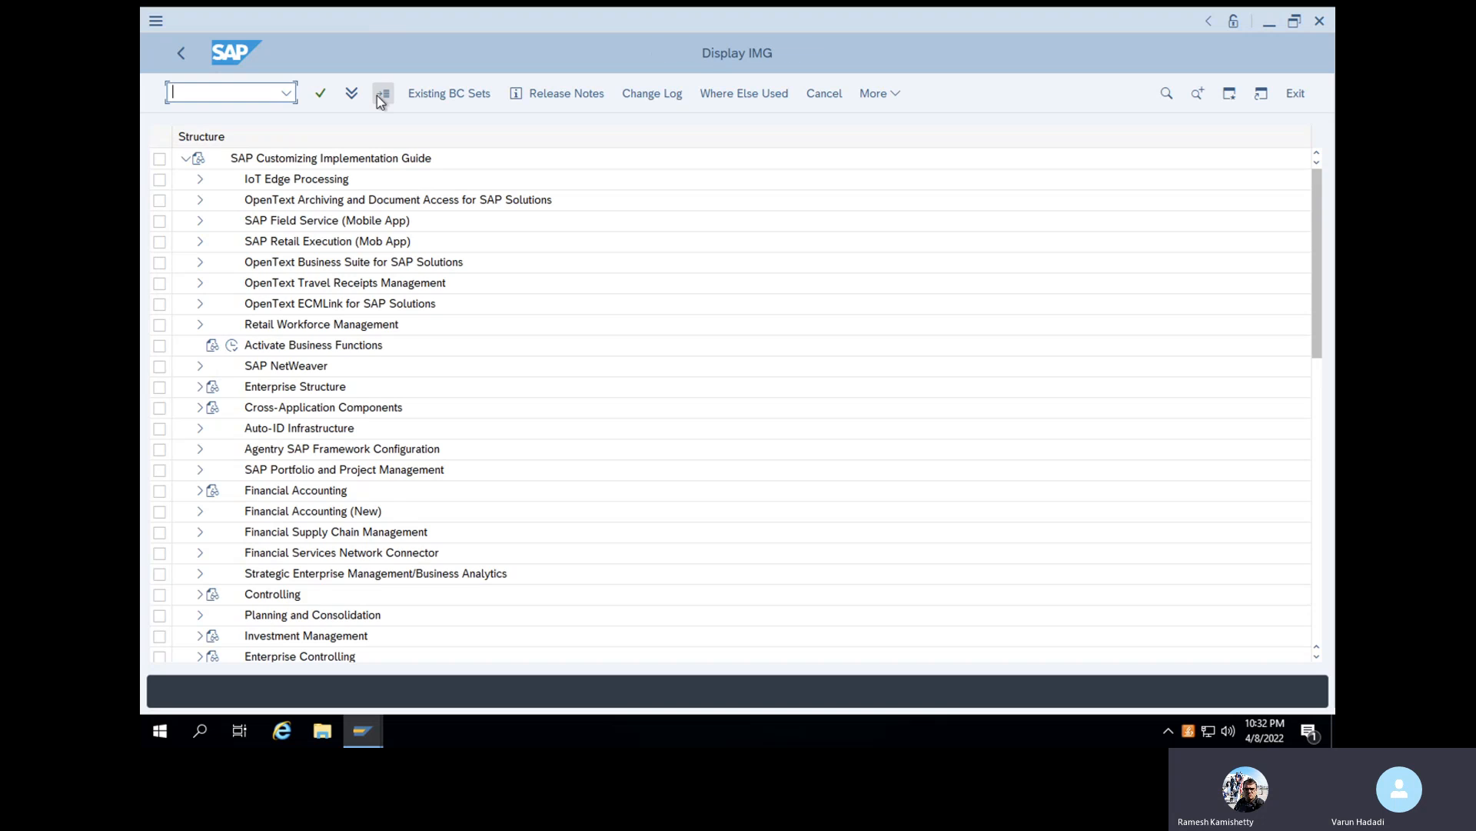
- Open Define Number Ranges under Materials Management, Purchasing, Purchase Requisition in the implementation guide
scroll(278, 467, down, 4)
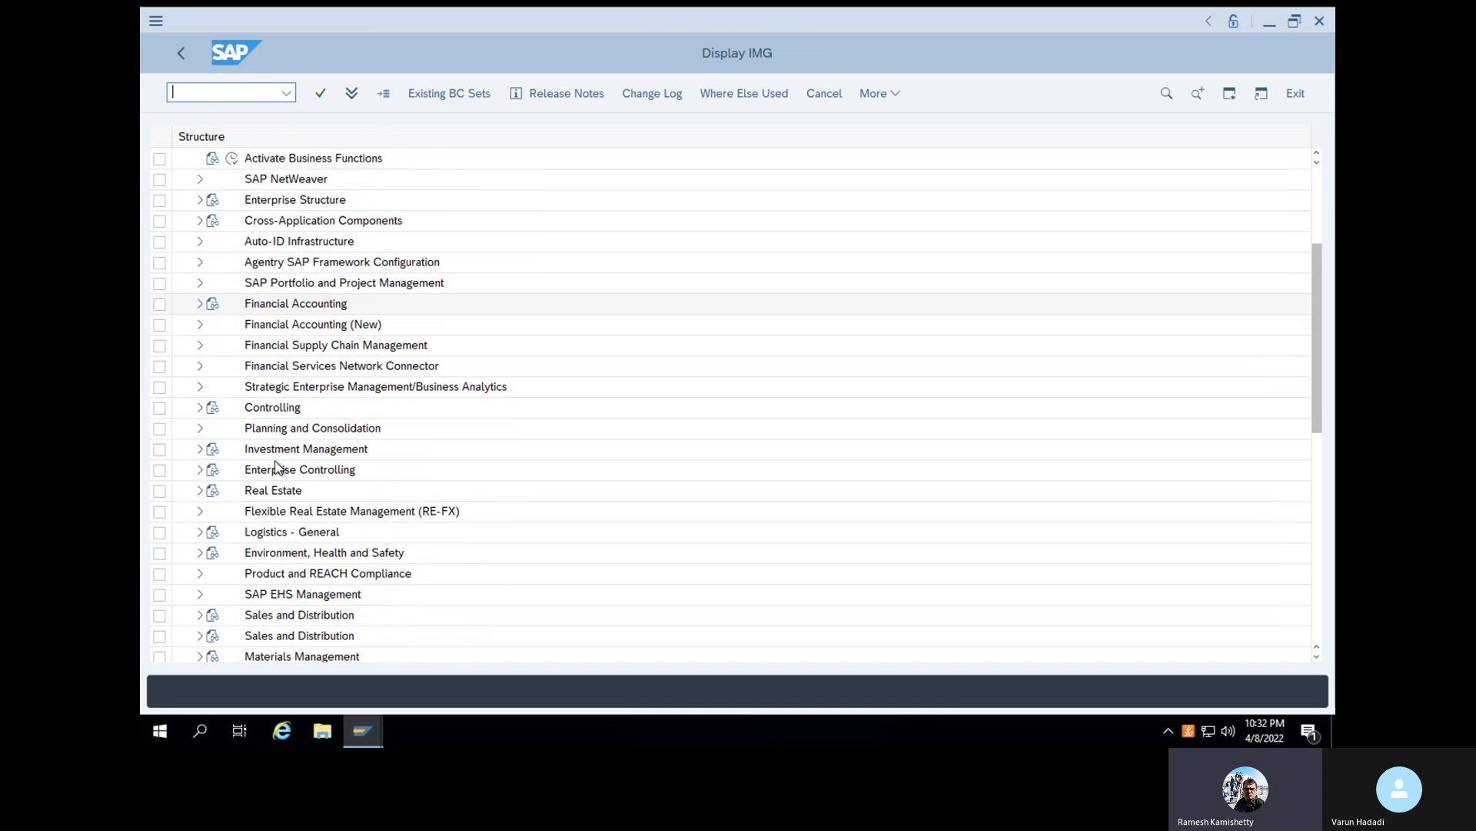
click(199, 594)
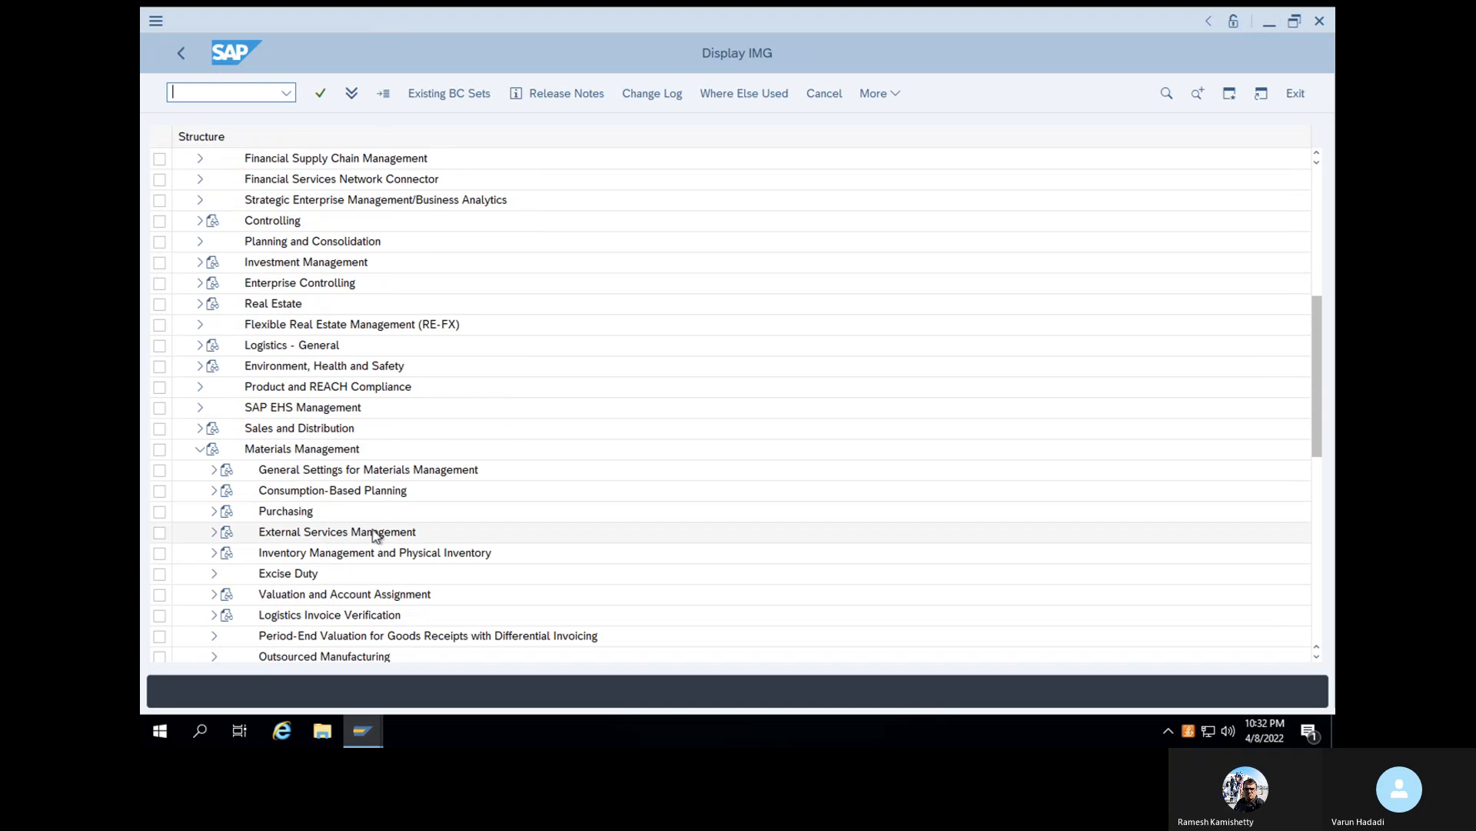
scroll(381, 530, down, 2)
scroll(376, 536, up, 1)
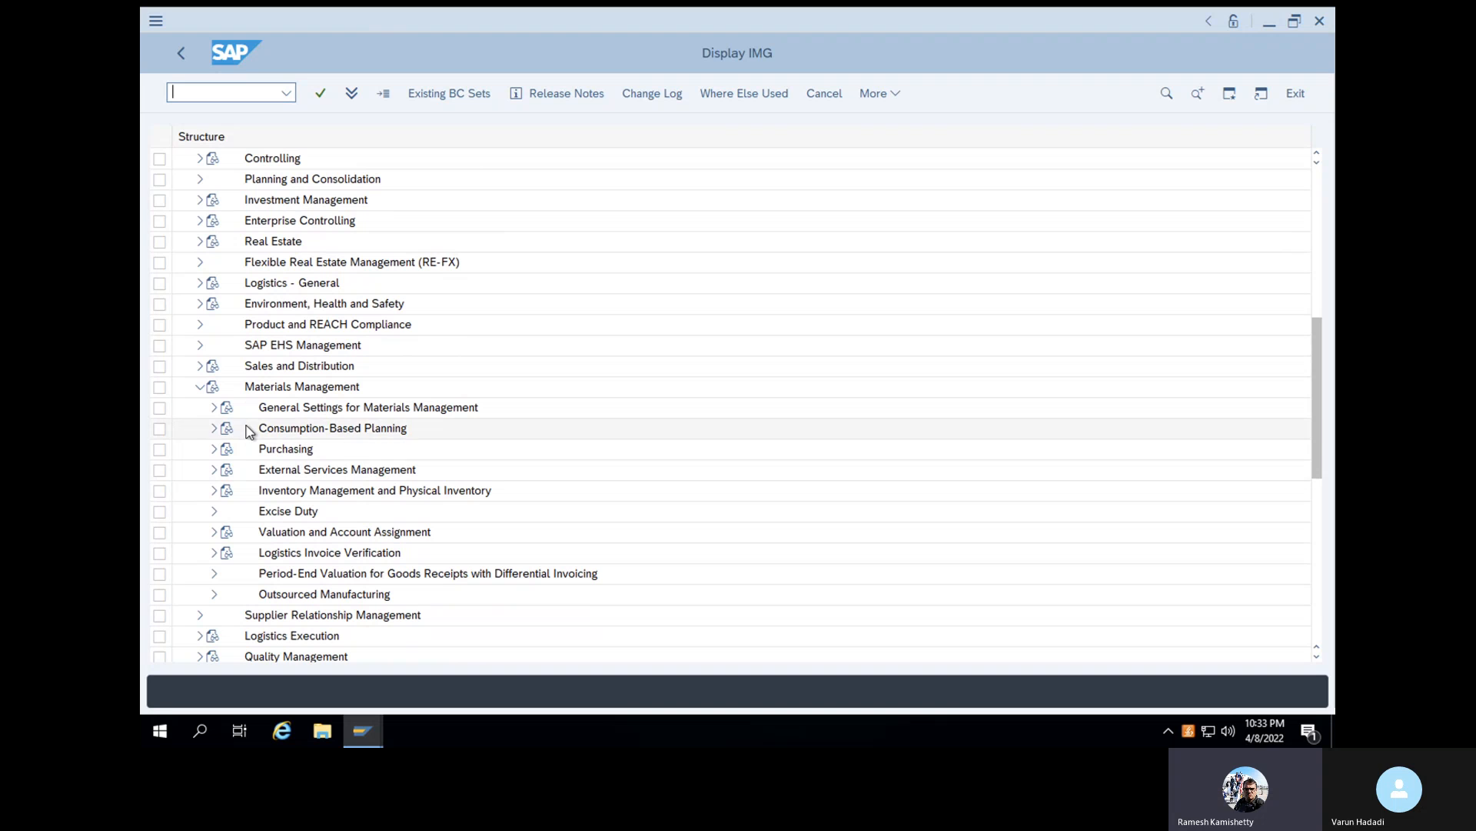
click(214, 449)
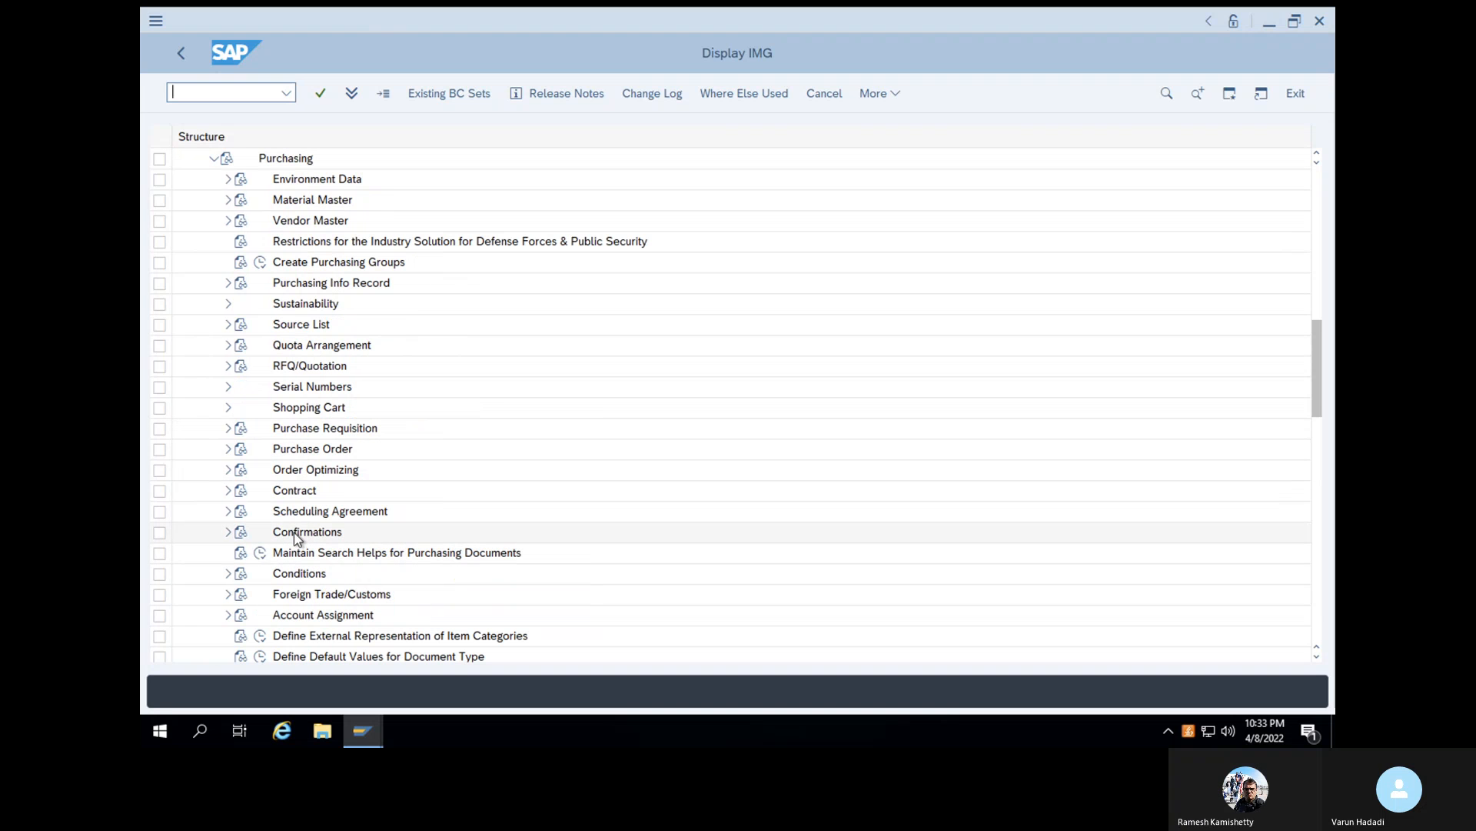
click(226, 428)
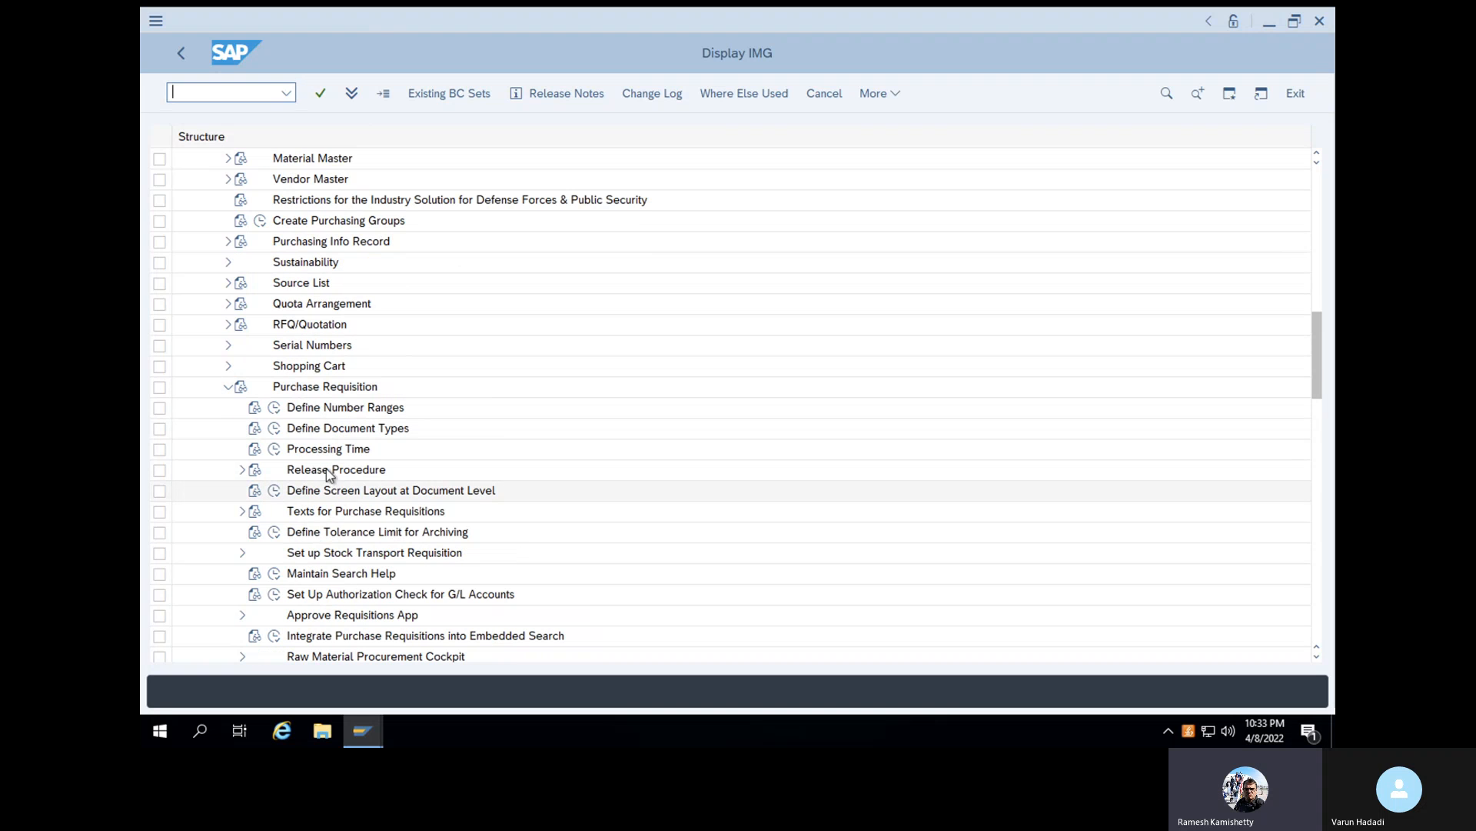
click(274, 408)
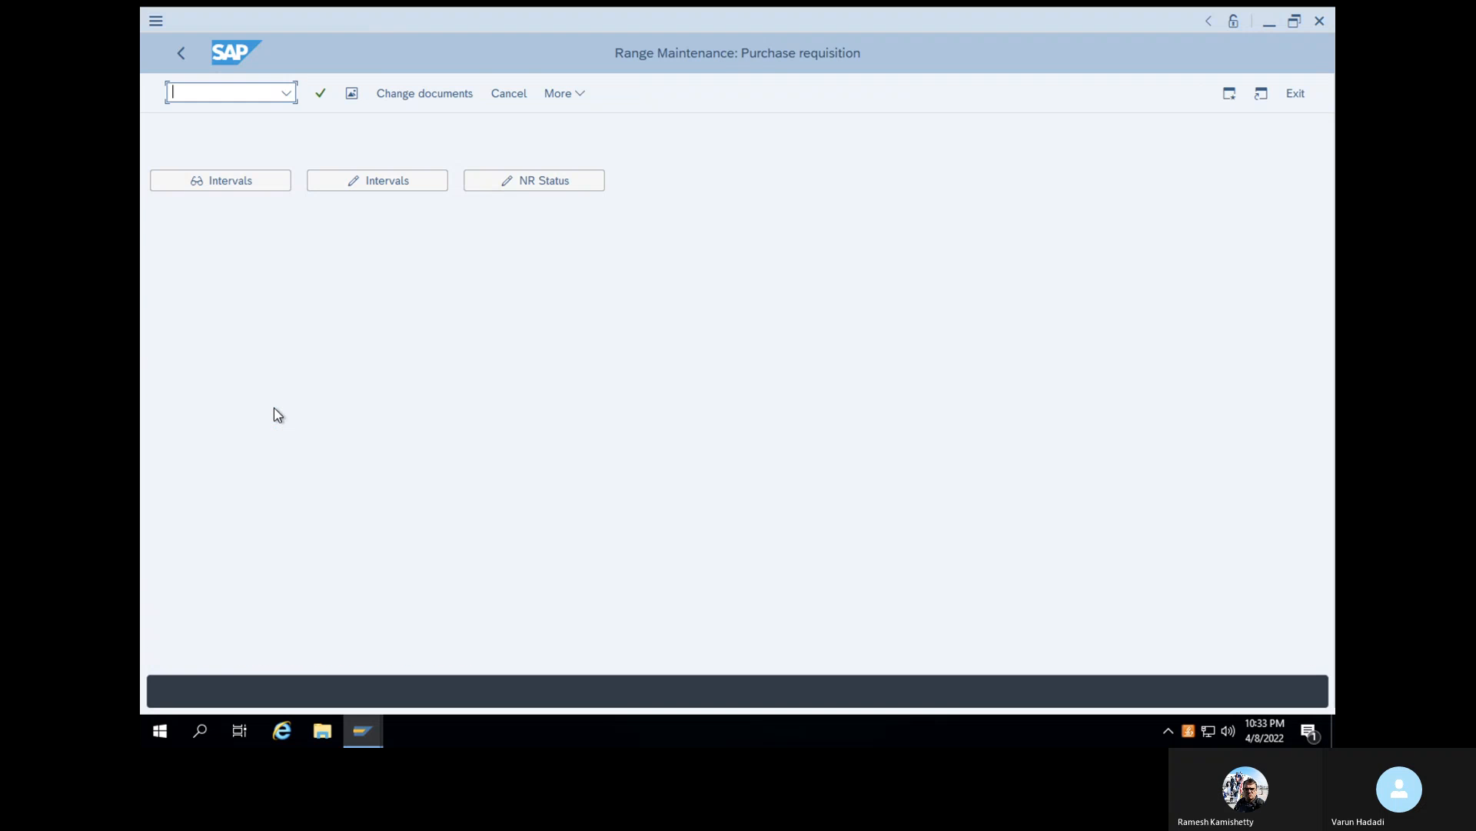
- Display the purchase requisition number range intervals and examine the current number status of range 97
click(333, 183)
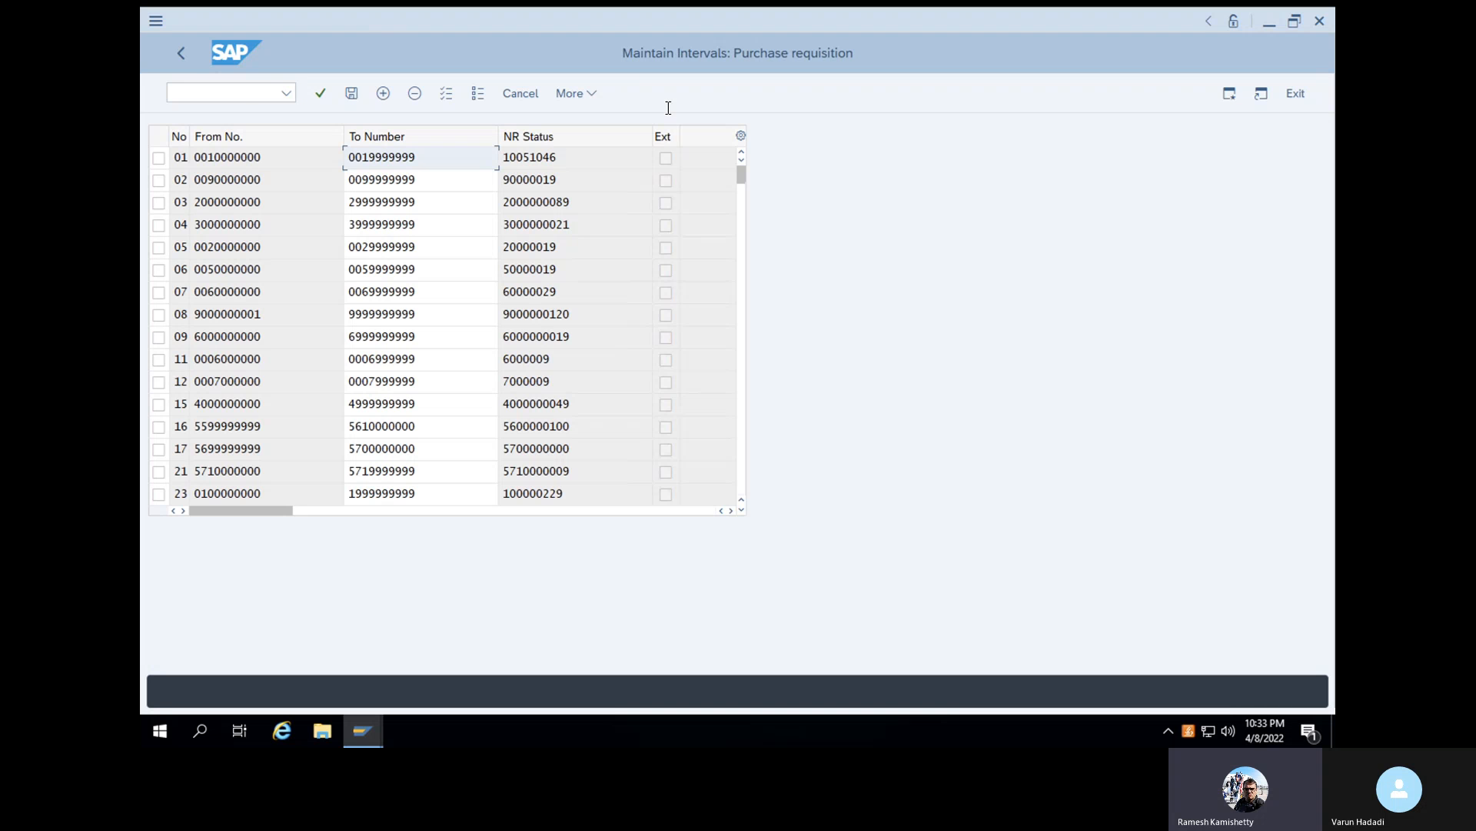
click(181, 55)
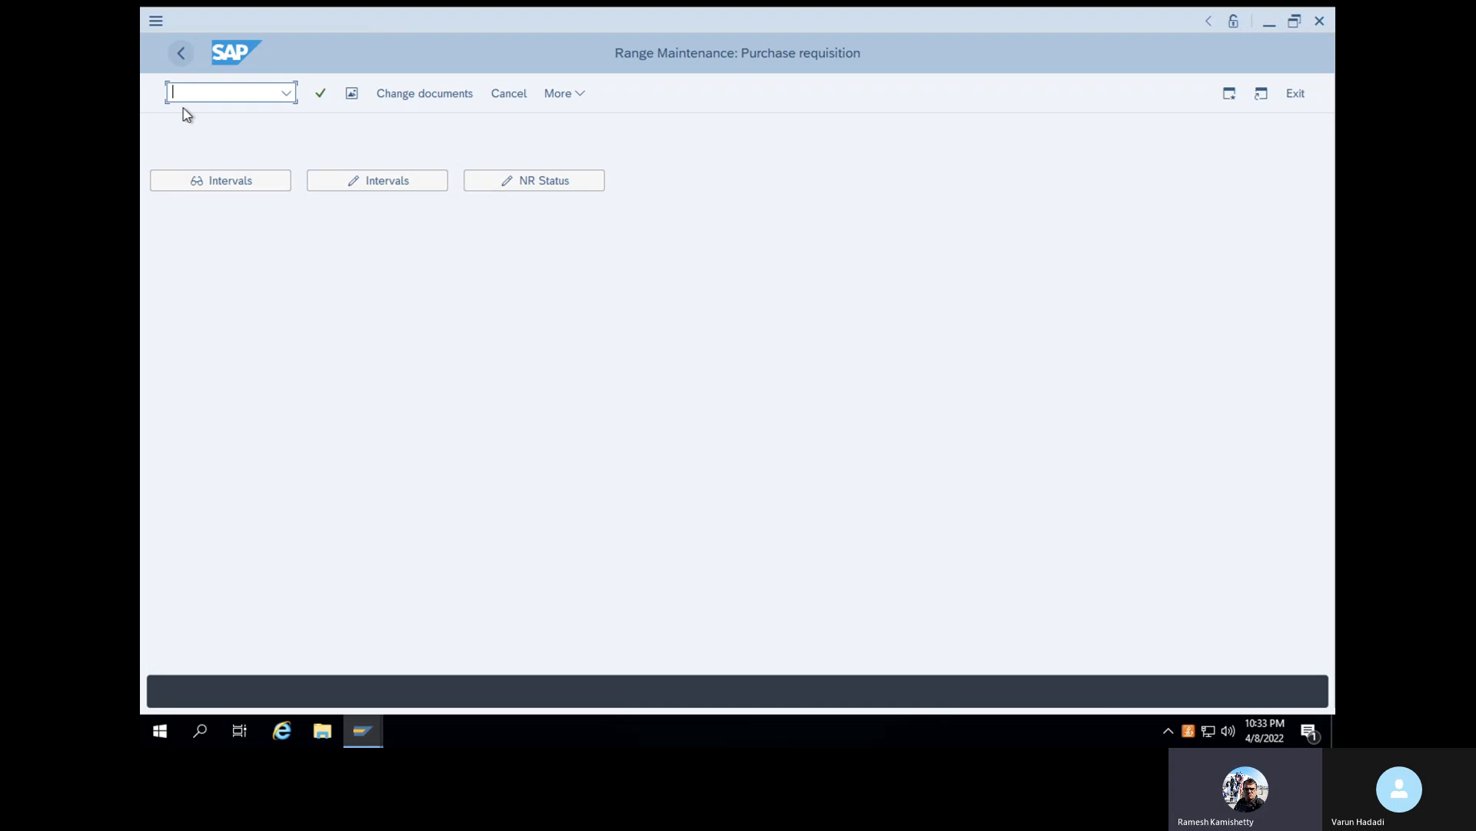
click(198, 183)
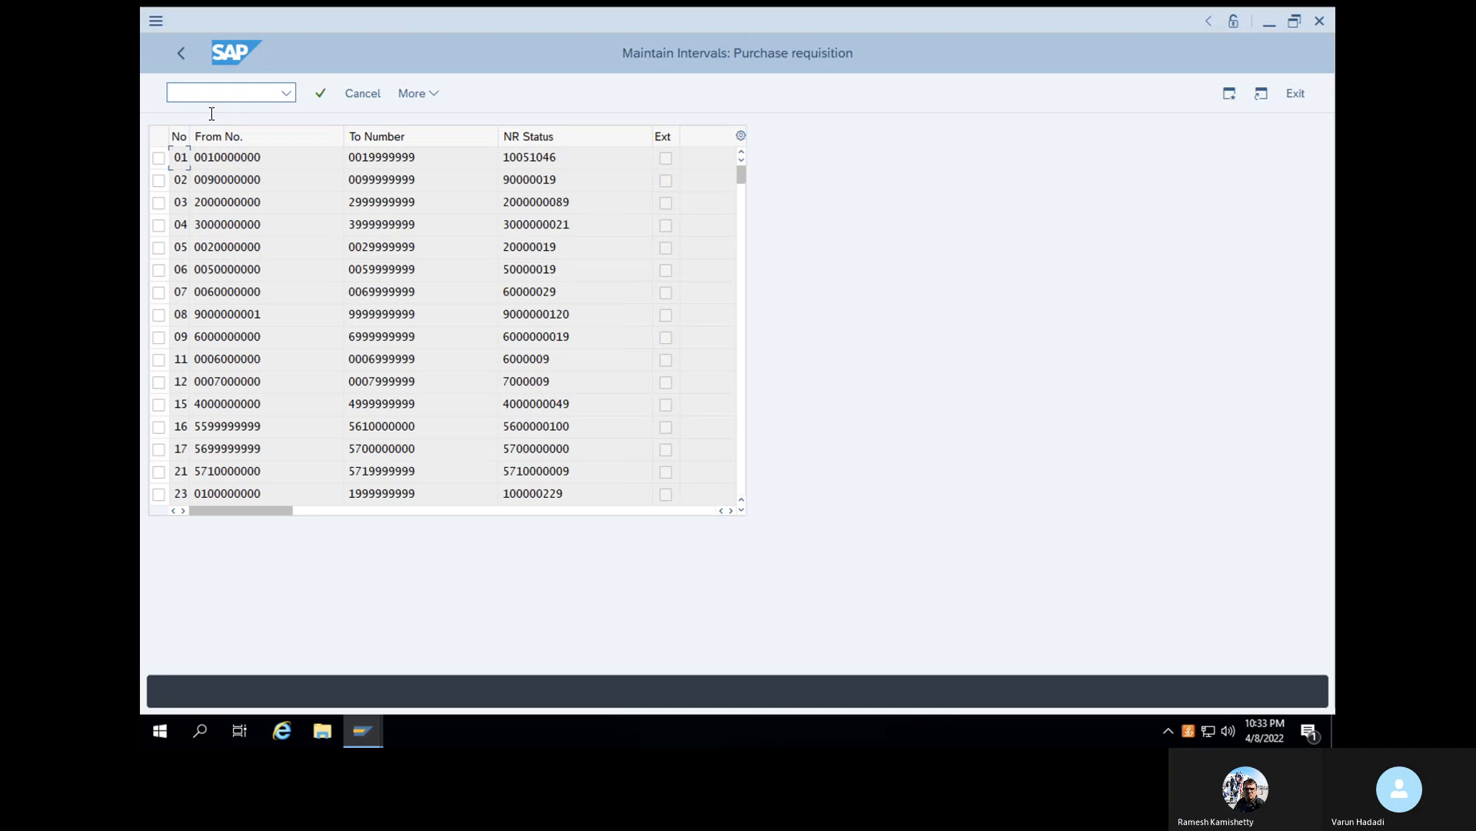
scroll(257, 350, down, 1)
scroll(257, 350, down, 15)
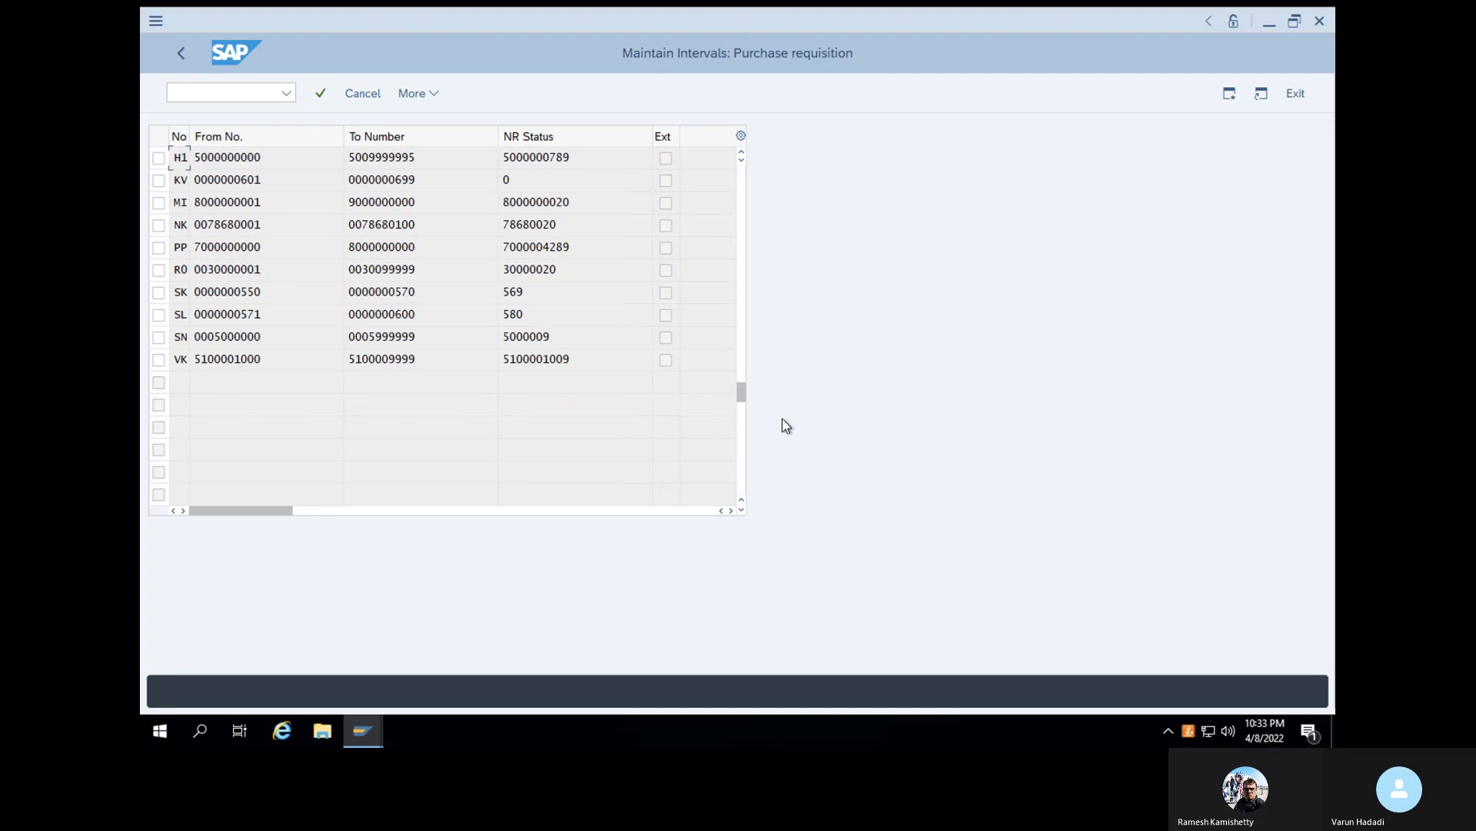
scroll(737, 360, up, 1)
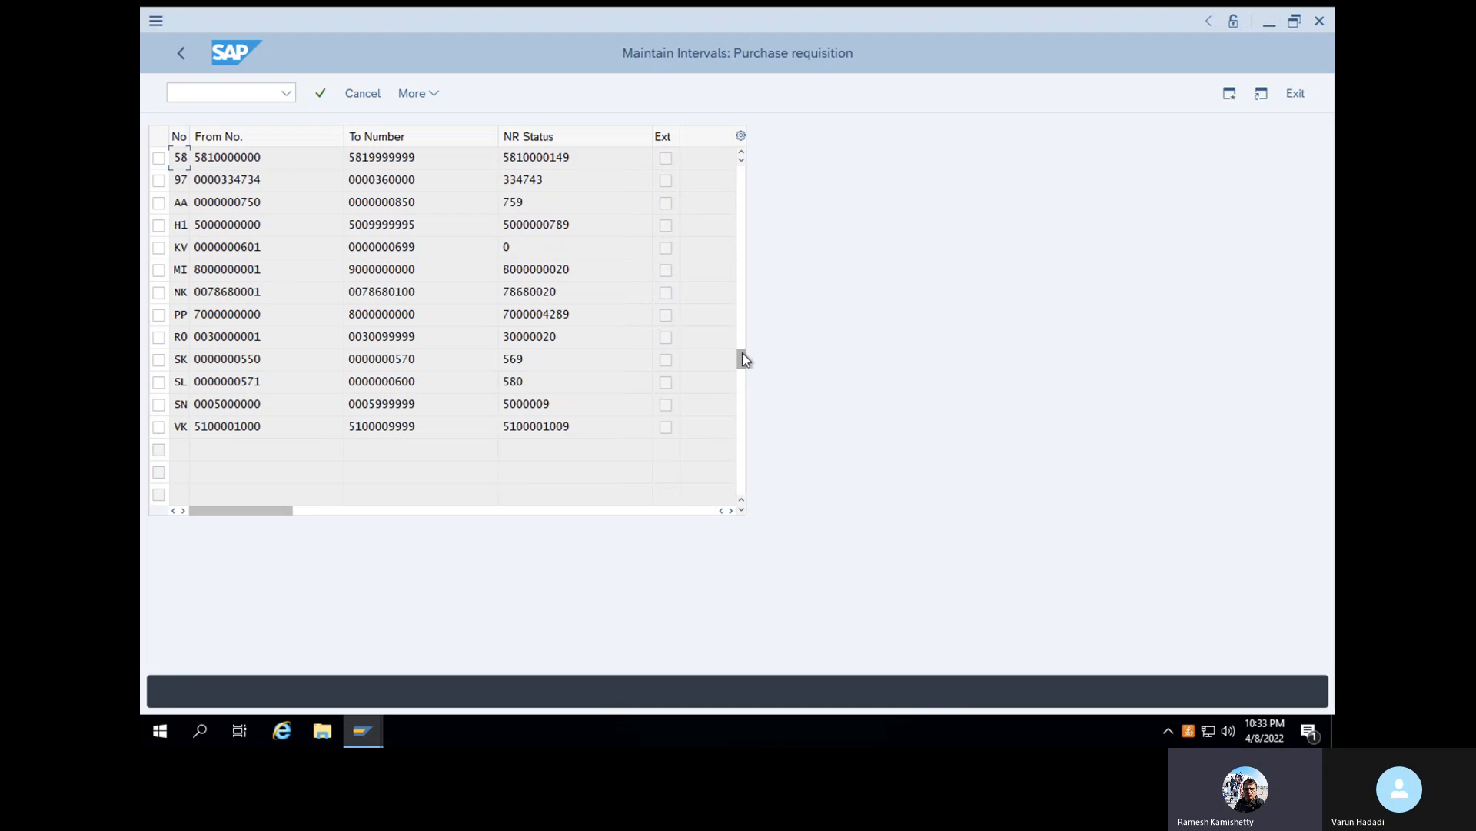
- Highlight the current number status of range 97 in the purchase requisition interval list
scroll(740, 330, up, 1)
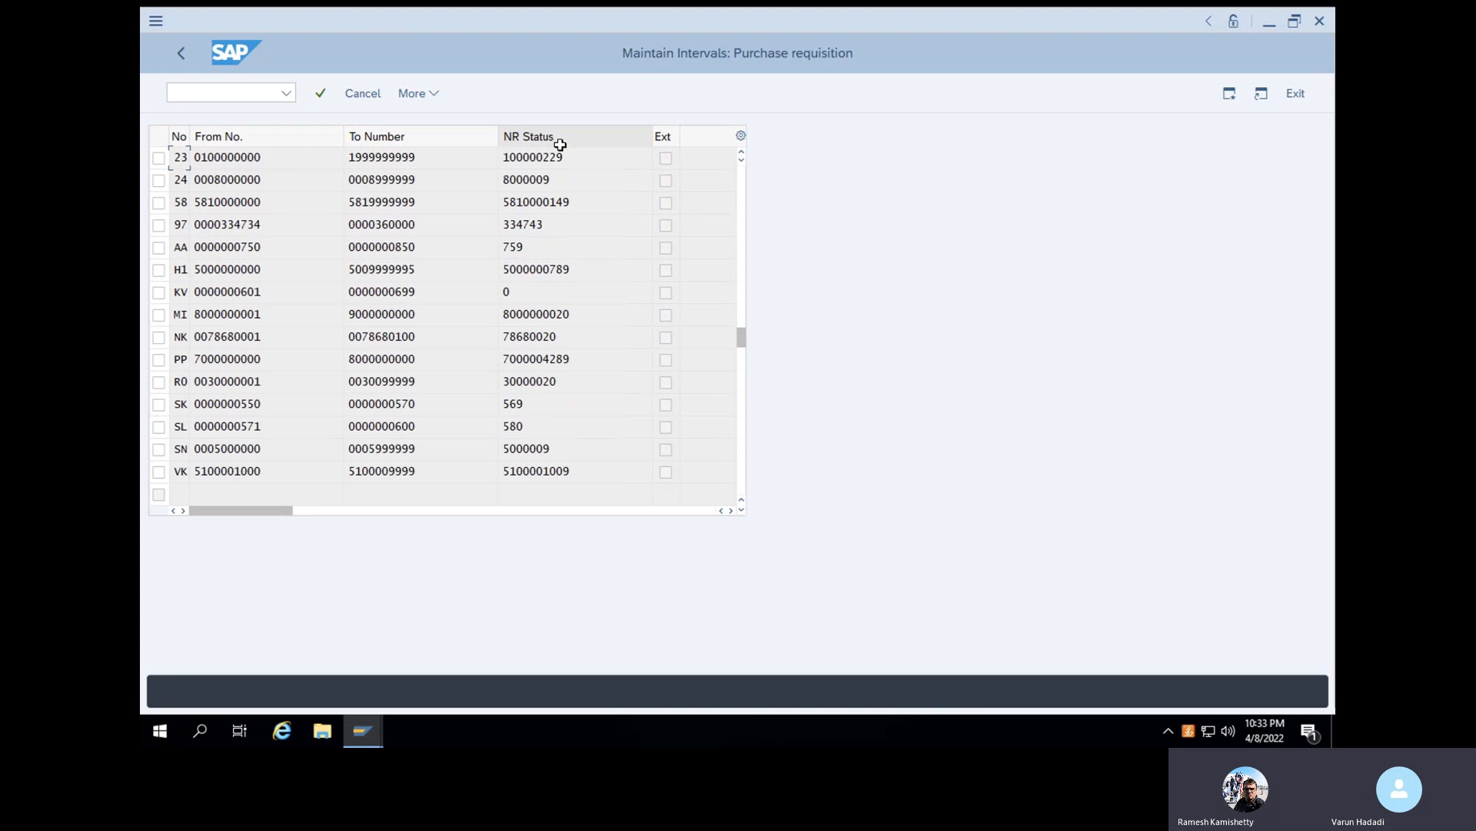
drag(544, 228, 497, 229)
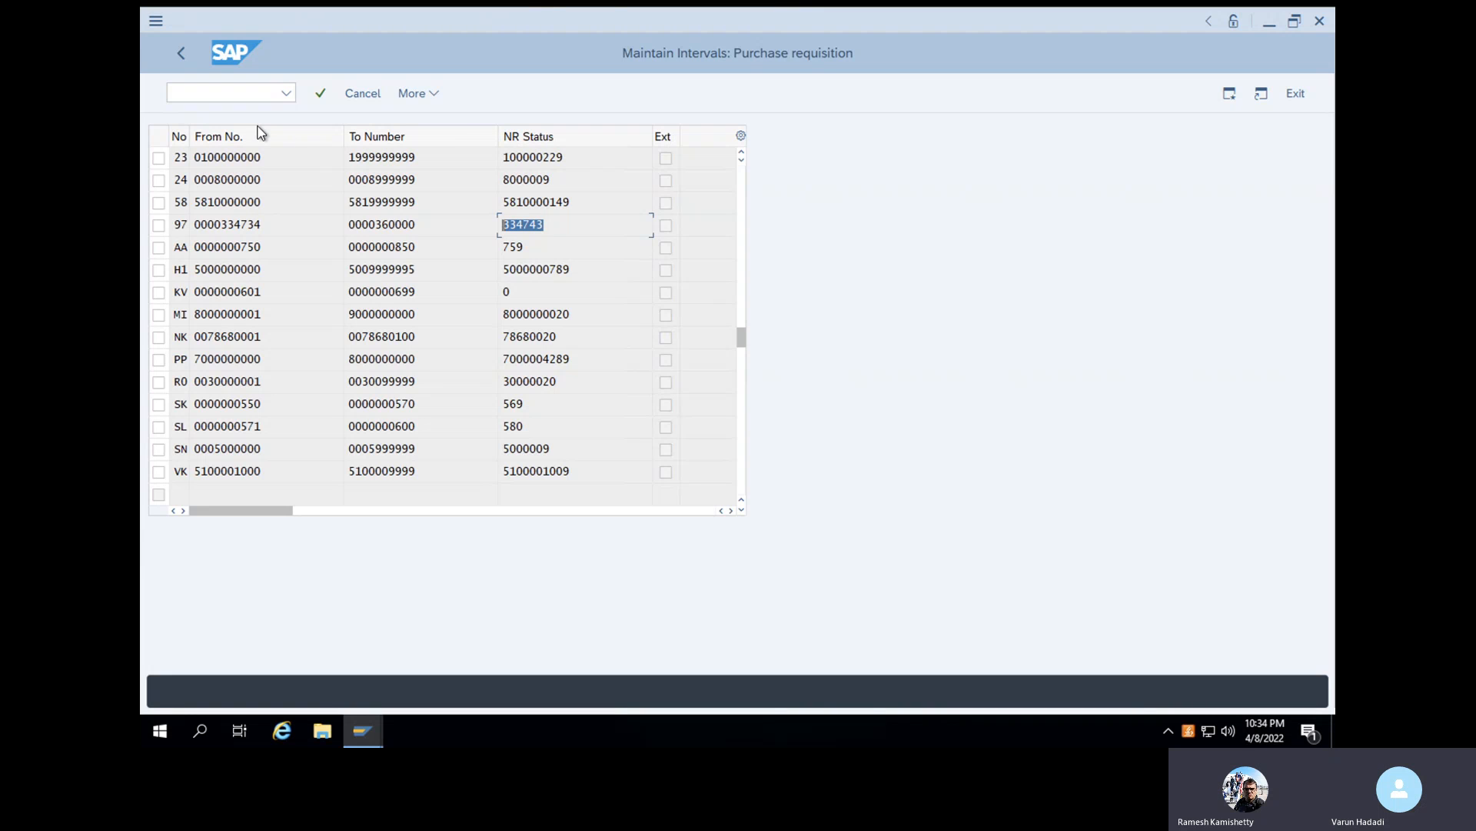
- Return to transaction SPRO and display the SAP Reference IMG again
click(237, 96)
text(/NSPRO)
key(Return)
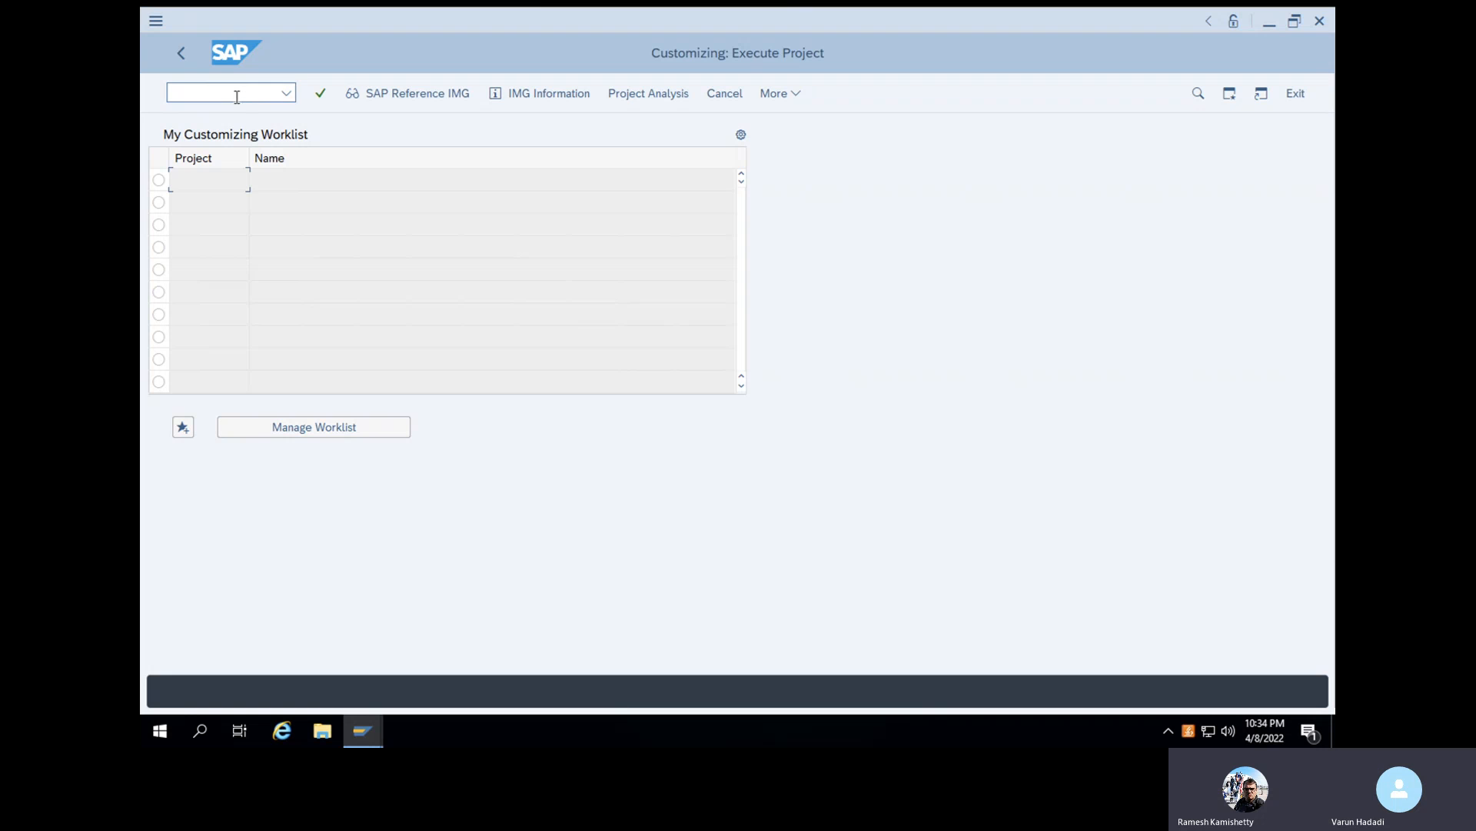
click(363, 97)
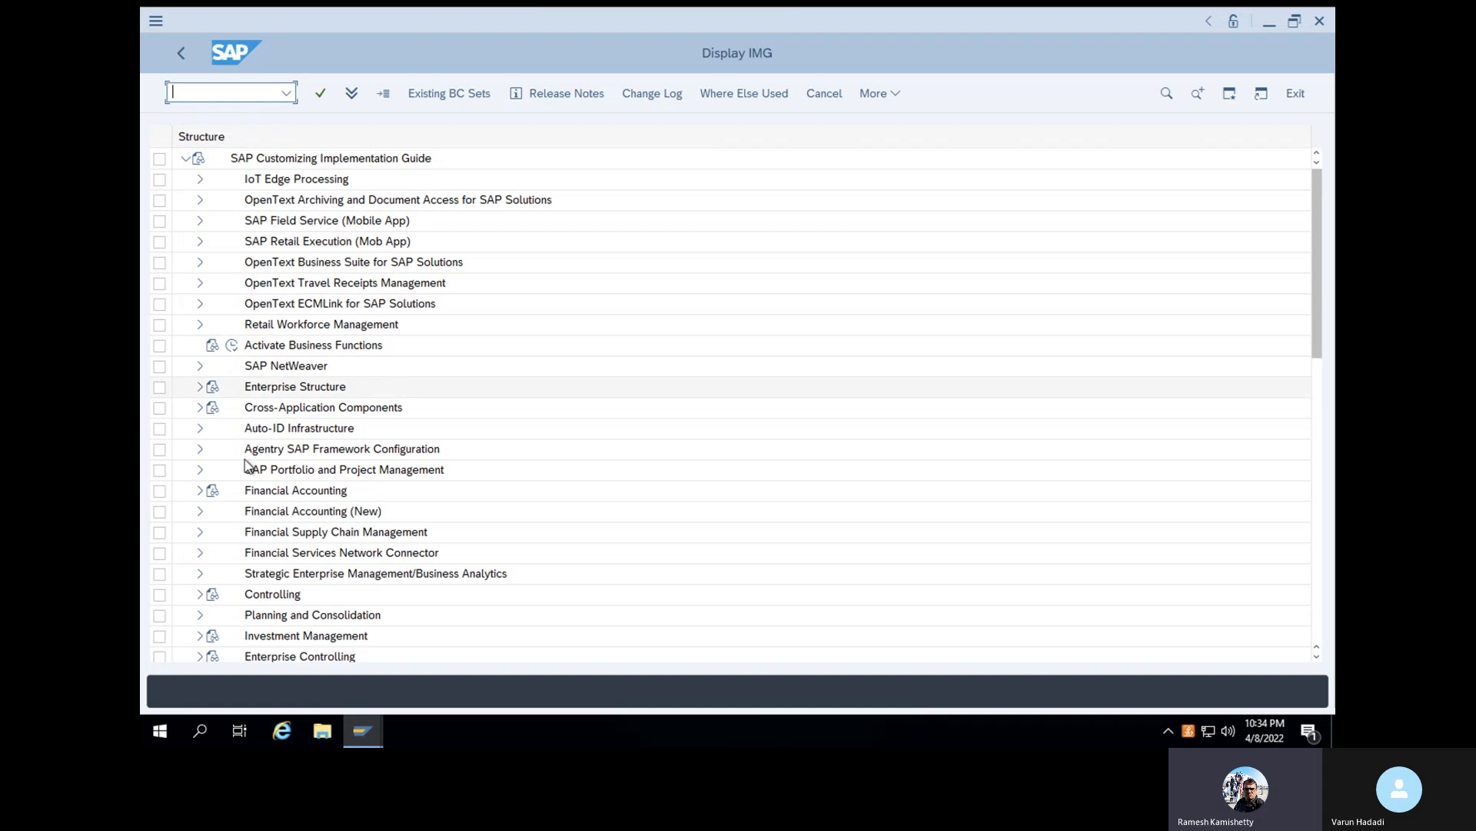
- Open Define Document Types under Materials Management, Purchasing, Purchase Order in the implementation guide
click(201, 495)
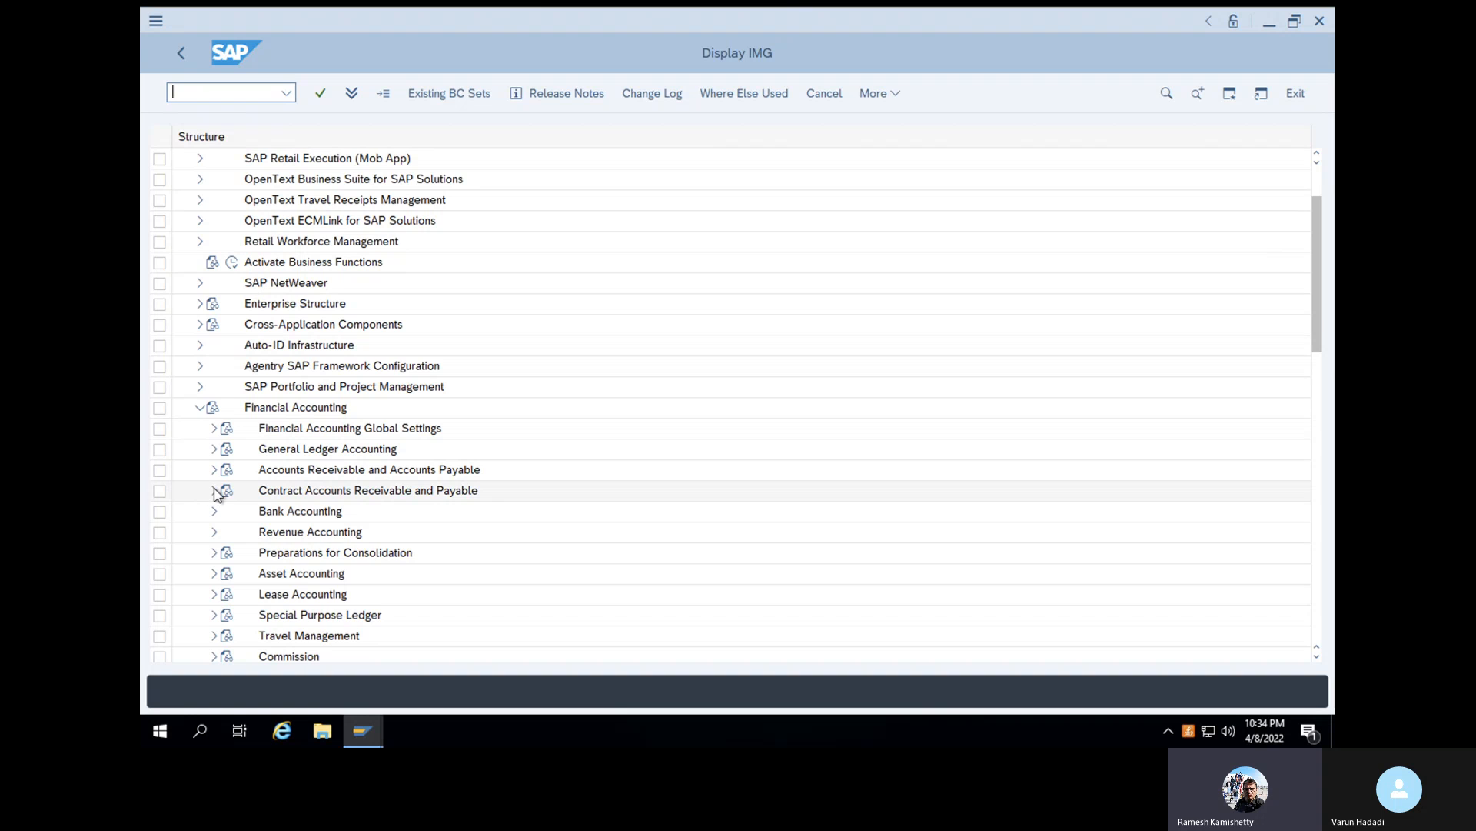
scroll(216, 494, down, 2)
scroll(217, 494, down, 4)
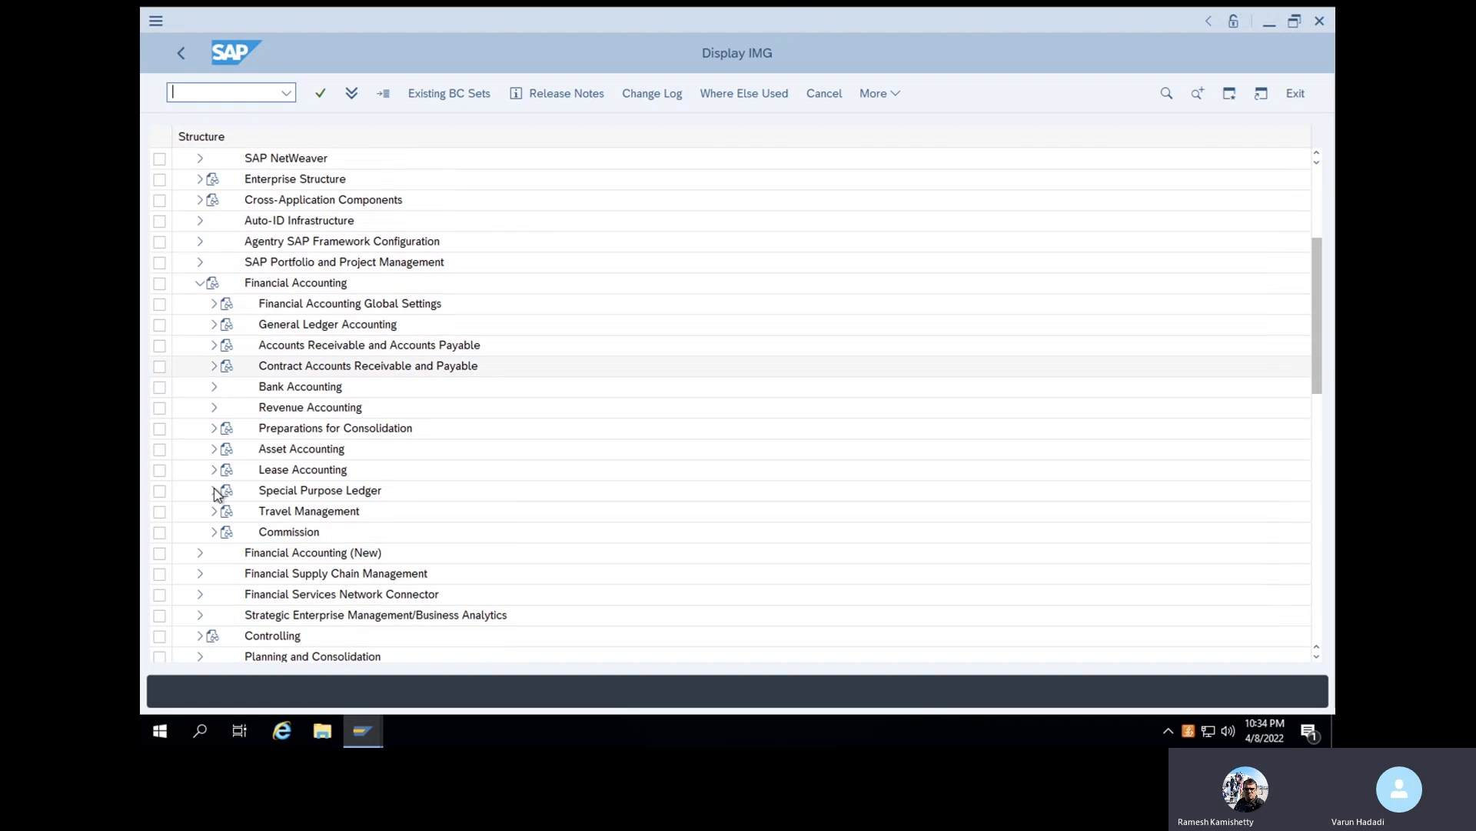
scroll(217, 493, down, 6)
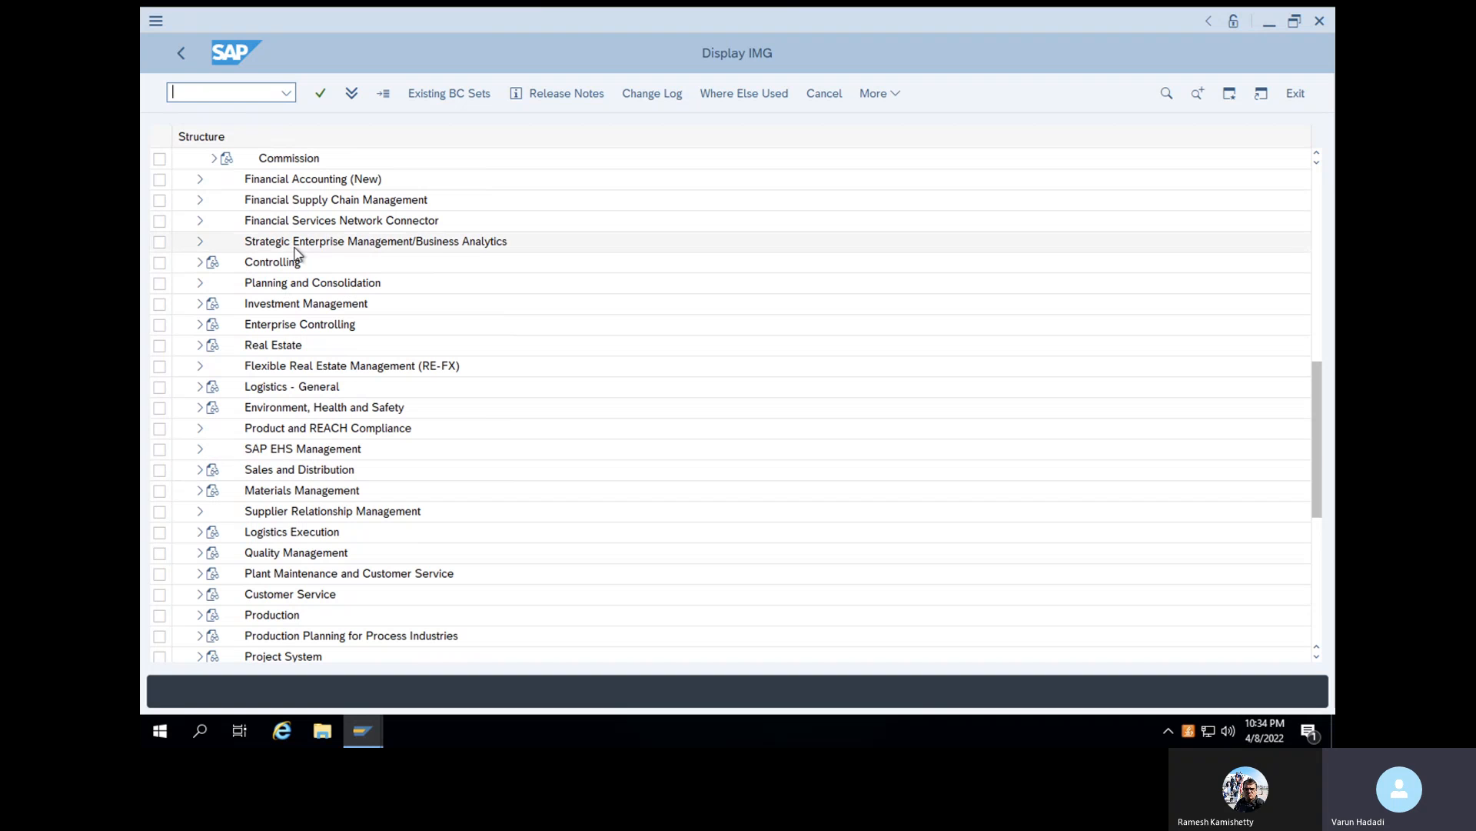
click(199, 489)
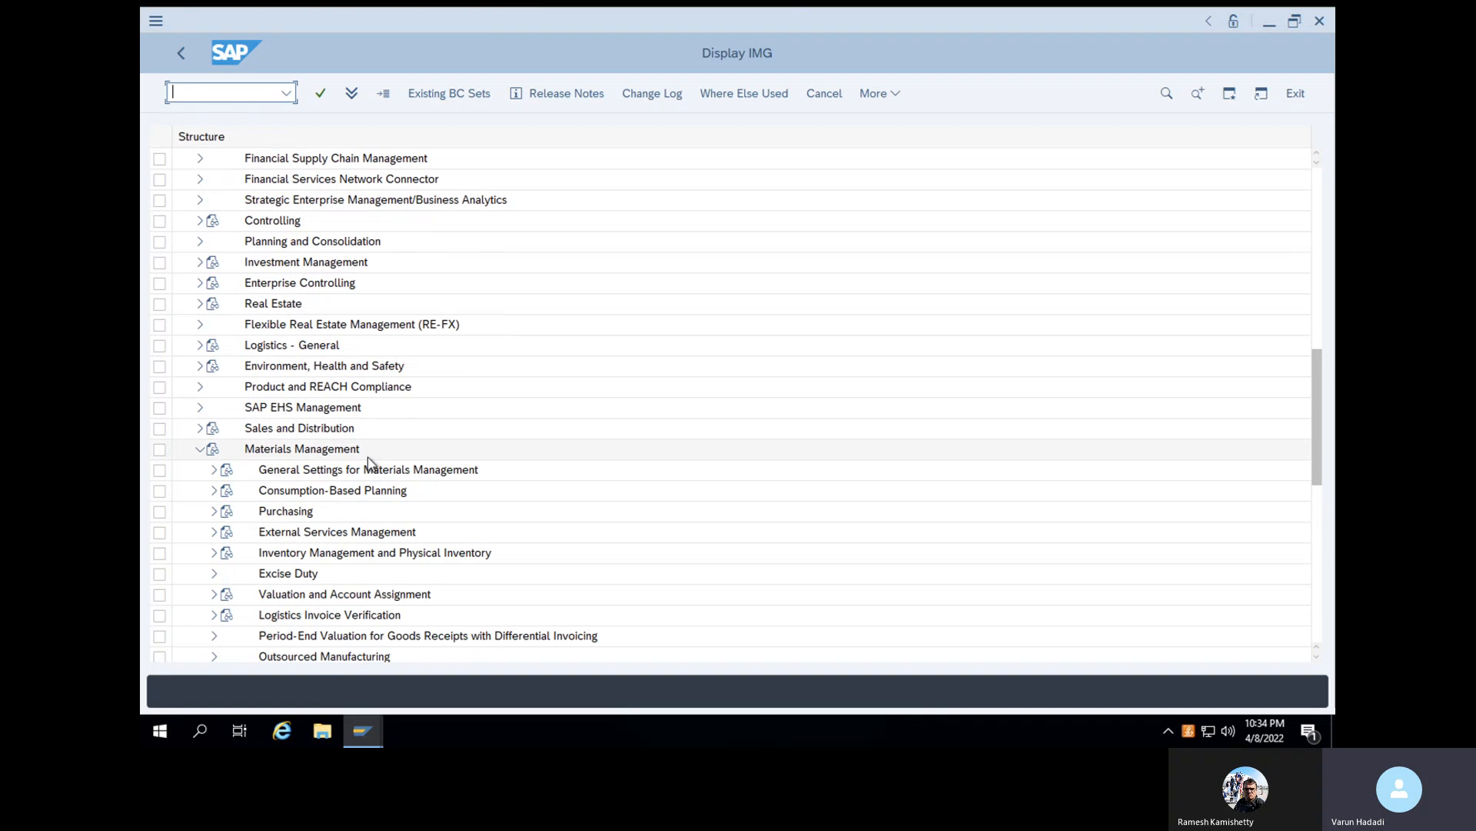
click(214, 510)
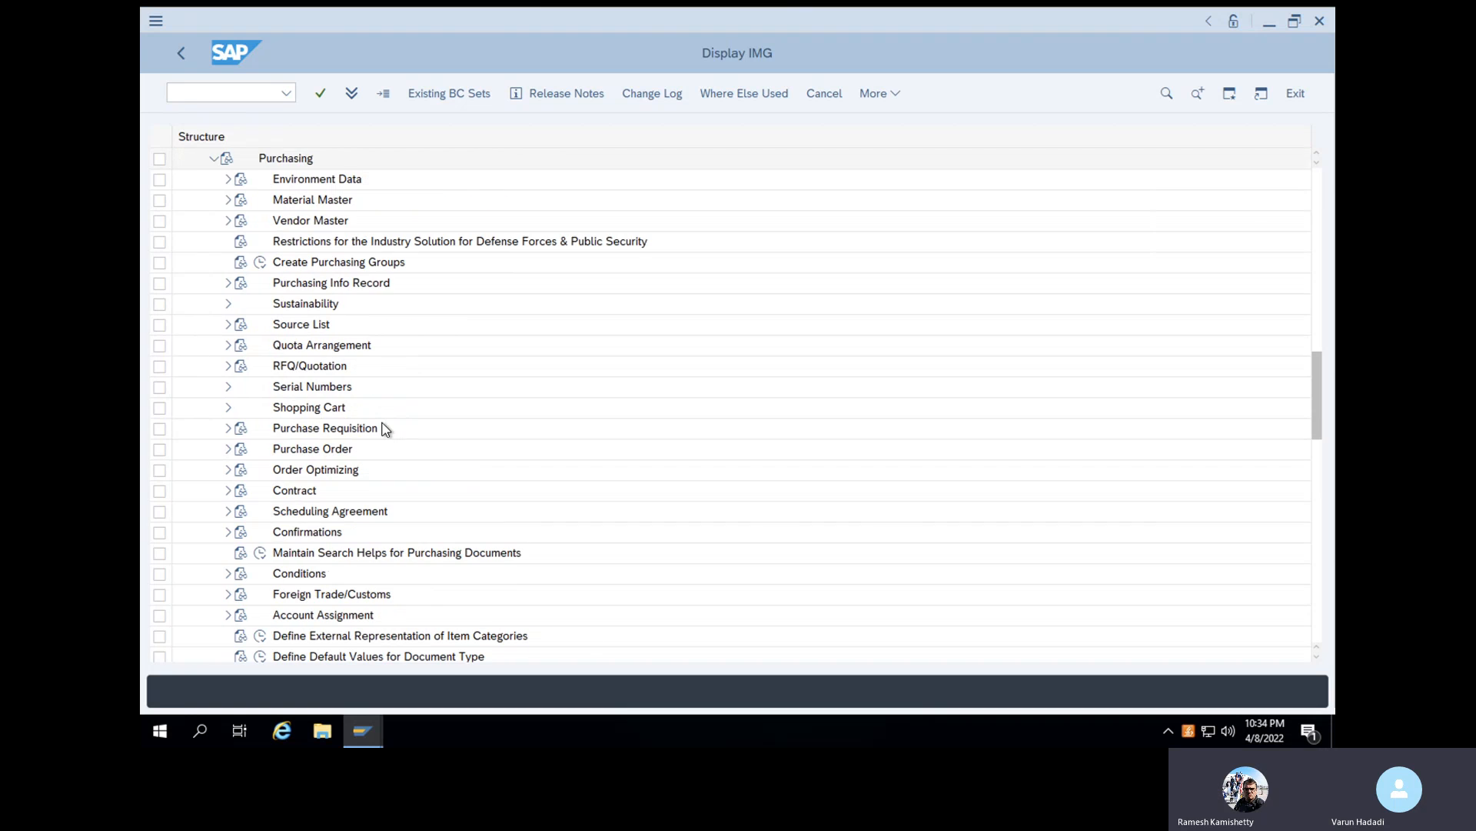
scroll(386, 429, down, 2)
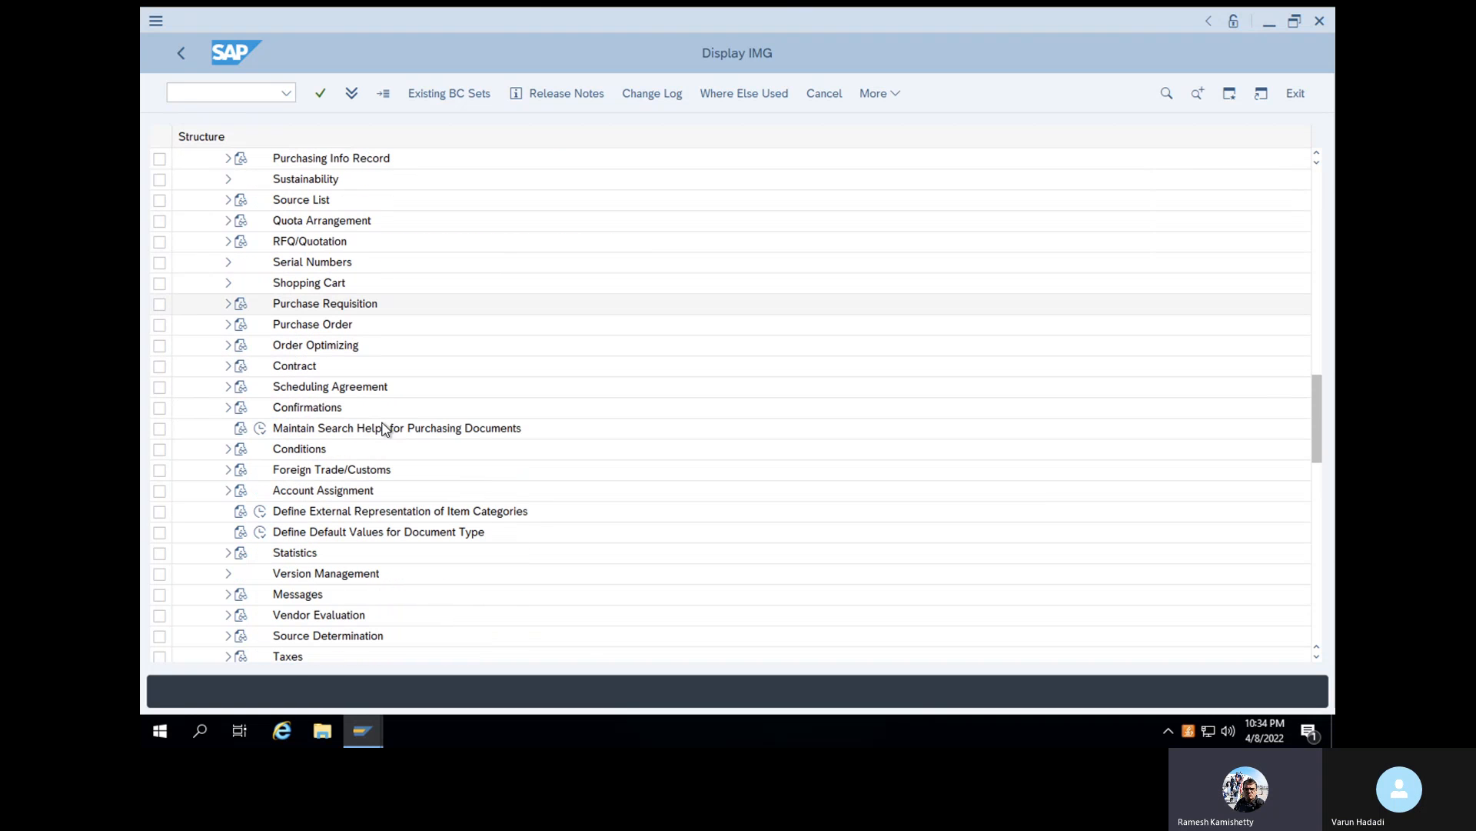
scroll(373, 289, up, 2)
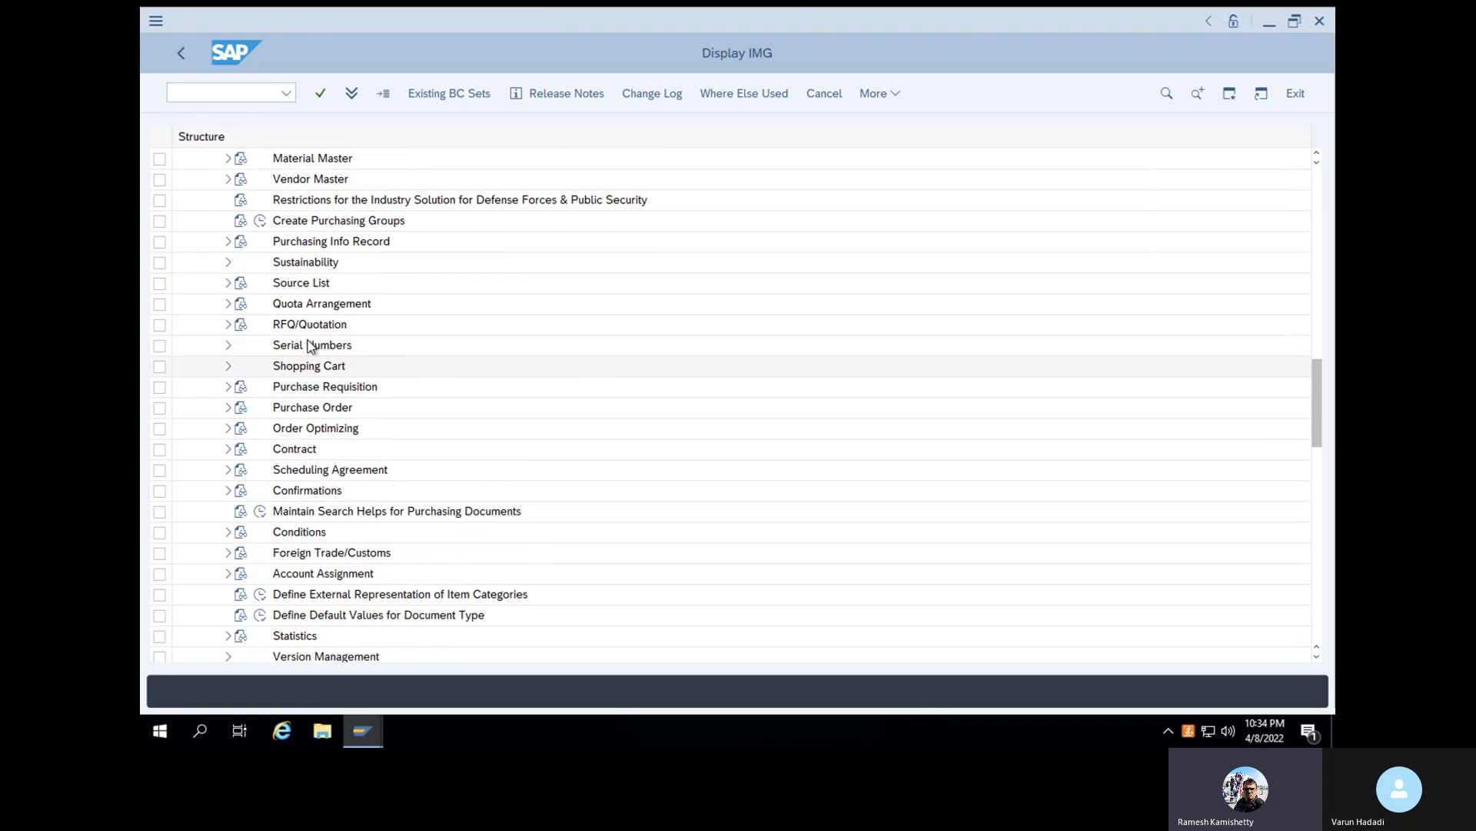
click(229, 410)
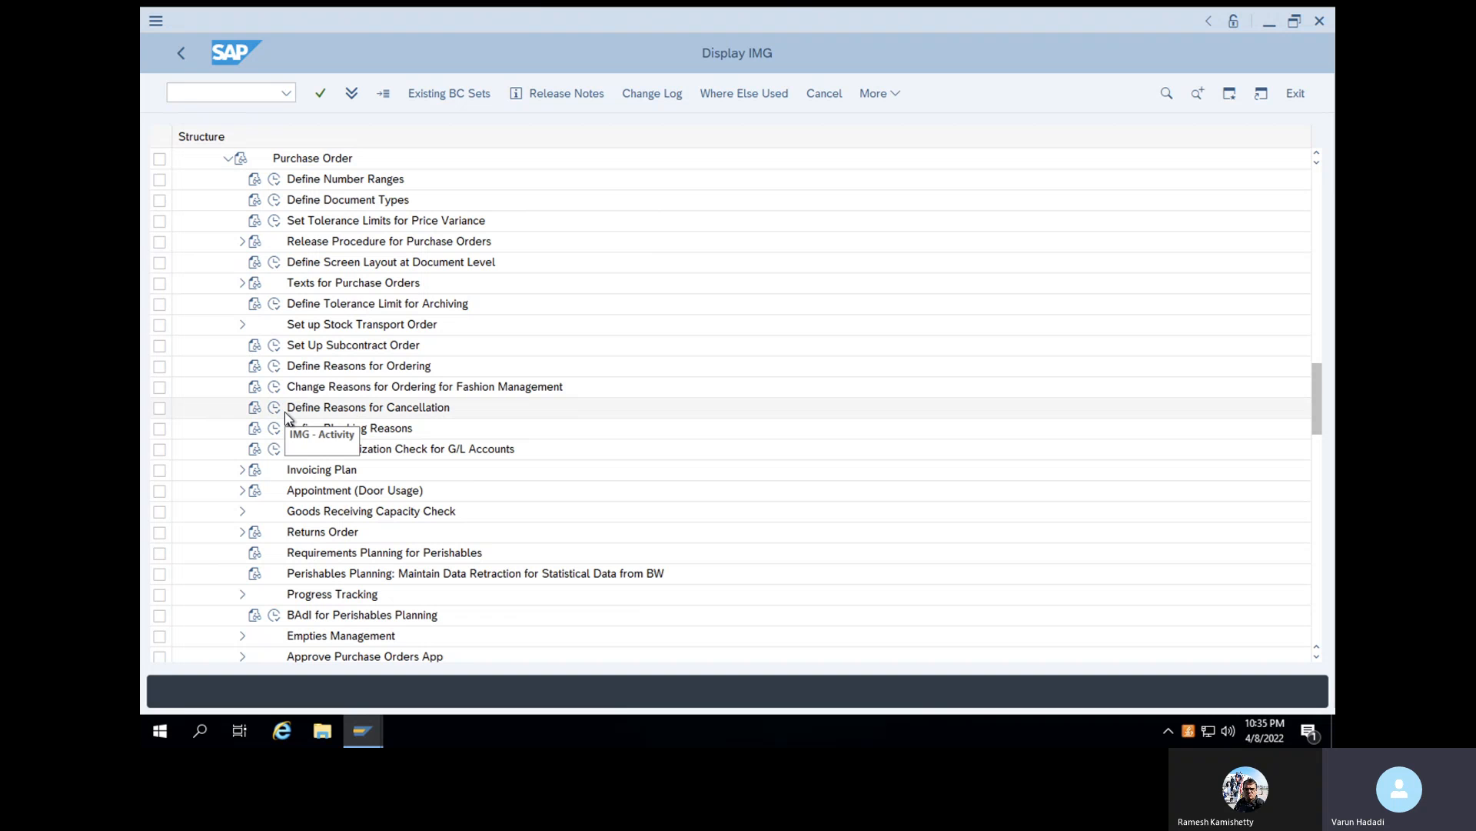
click(275, 202)
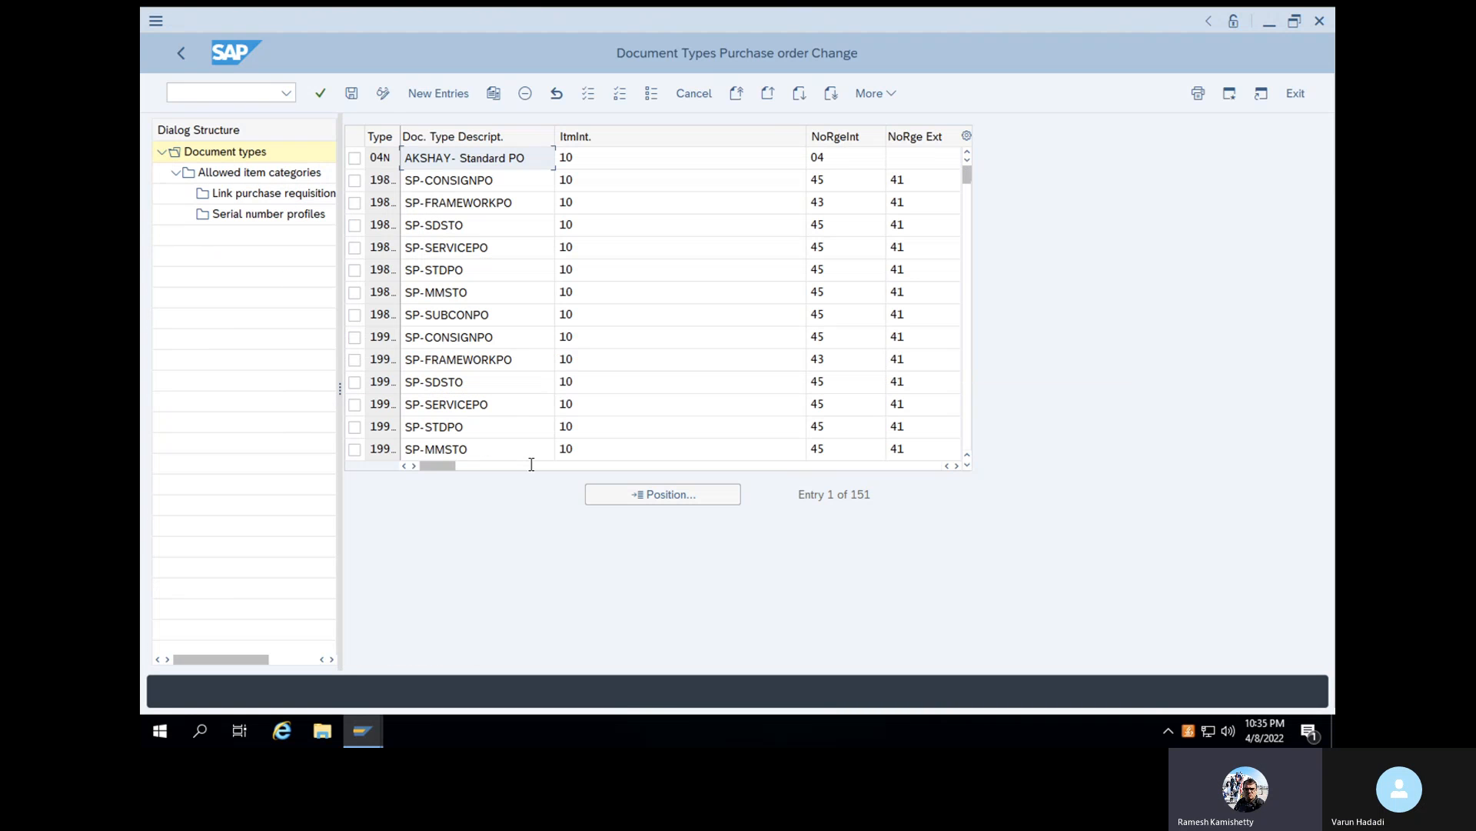
- Position the purchase order document type list at document type NB
click(428, 94)
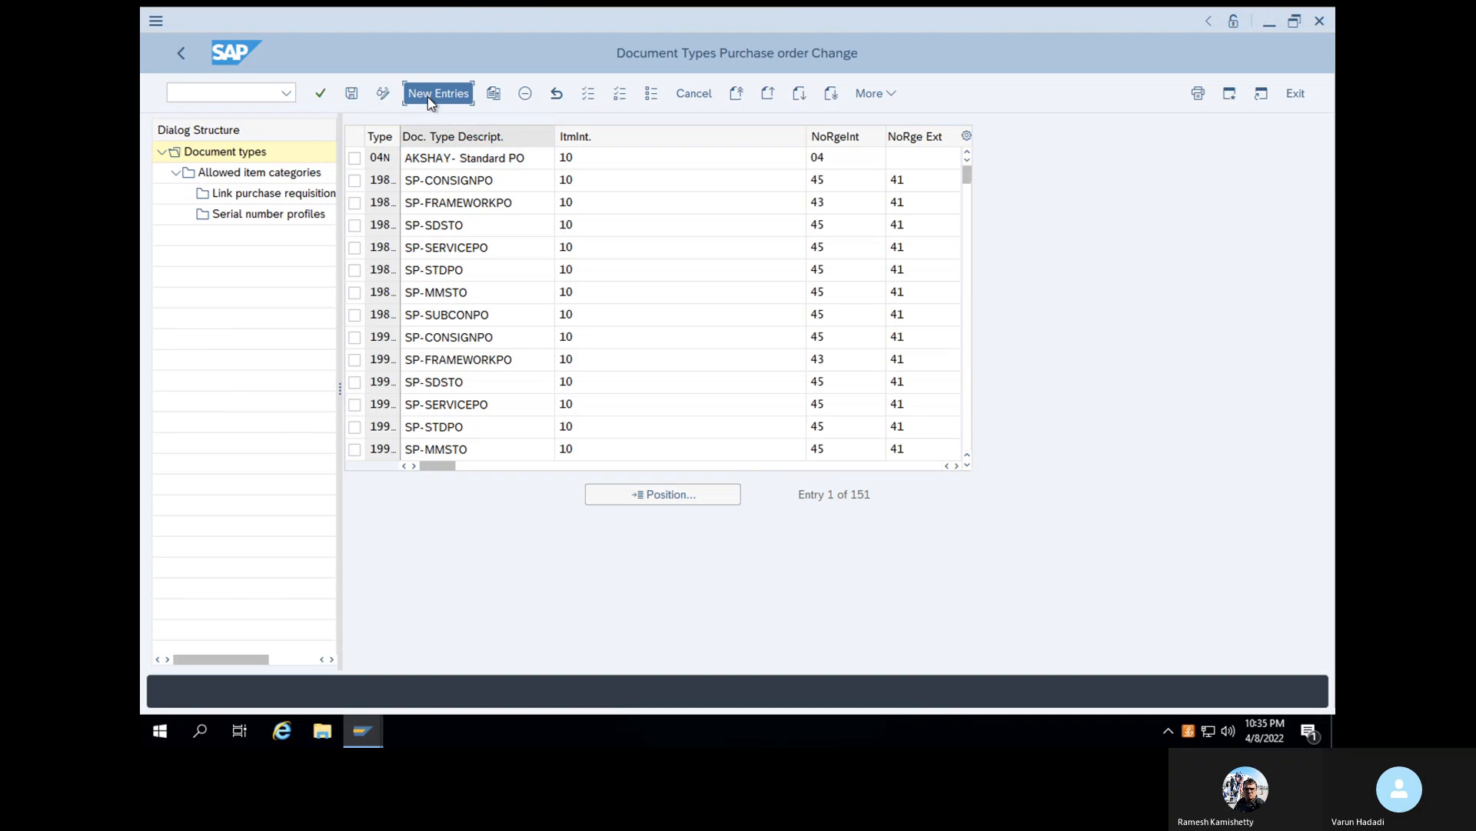
click(615, 498)
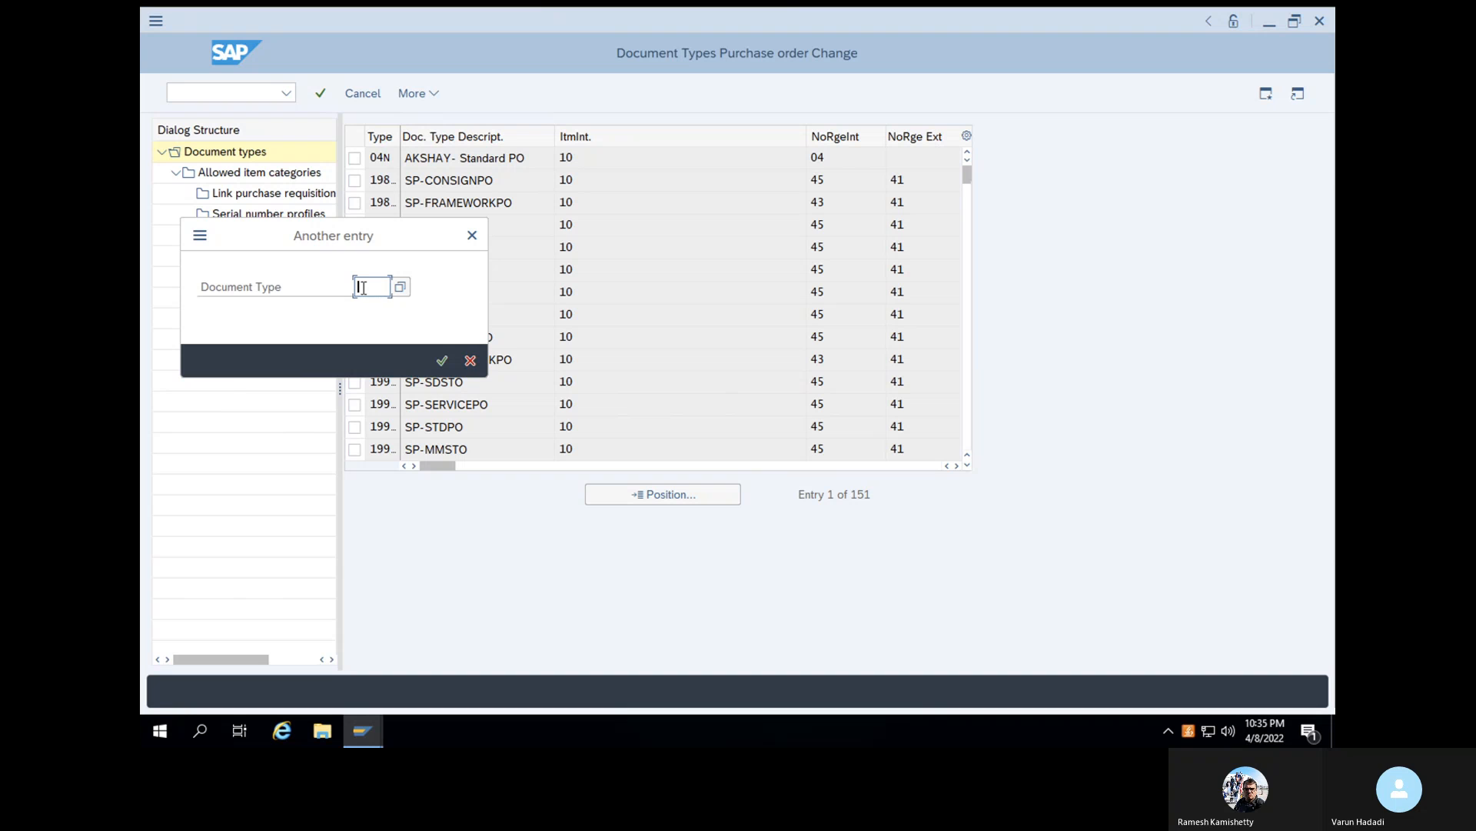
text(NB)
click(442, 361)
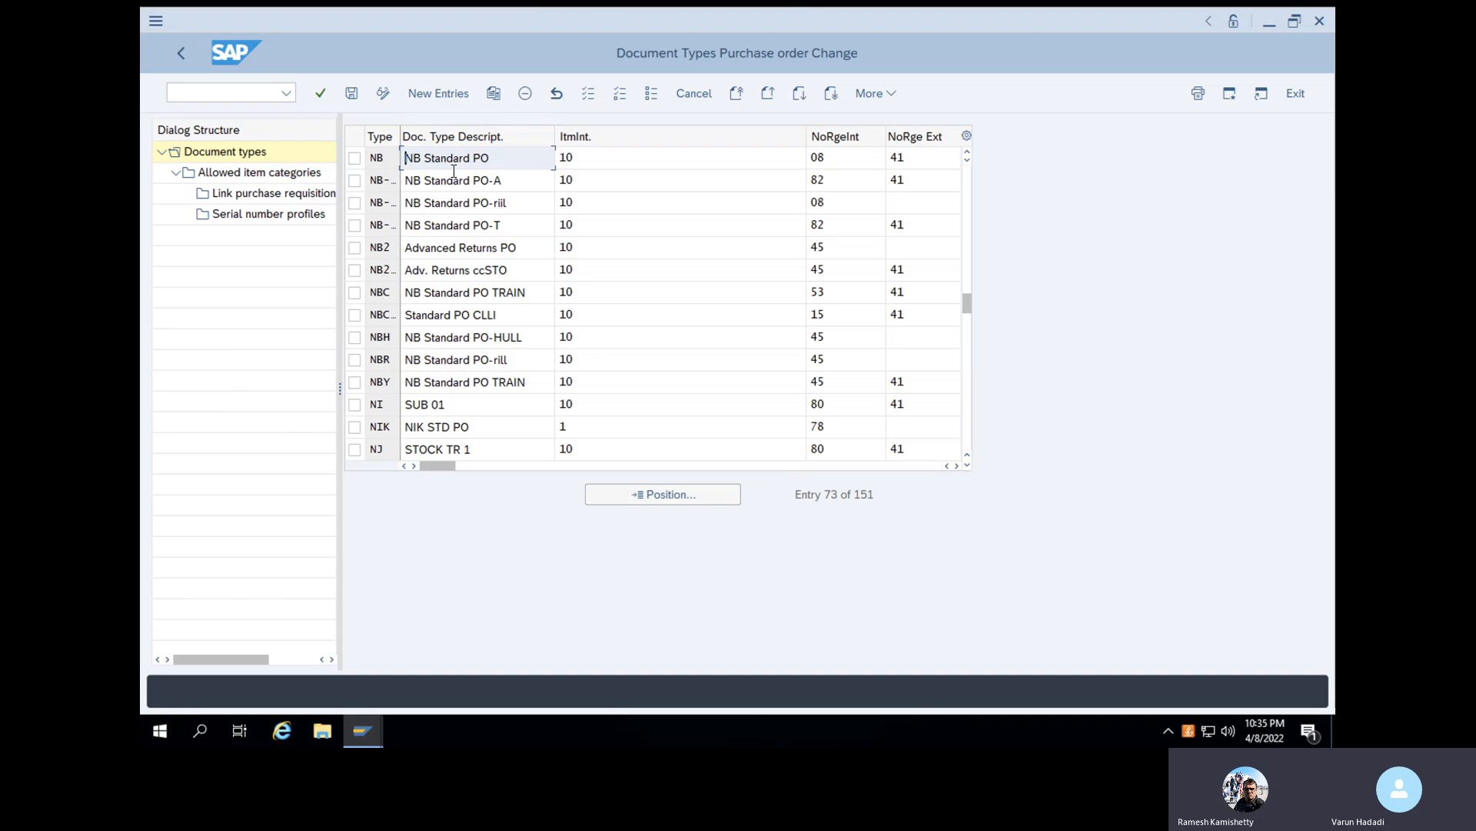
- Copy document type NB as VRNB, append the trainee's first name to its NB Standard PO description, and try to confirm the entry
click(355, 159)
click(495, 94)
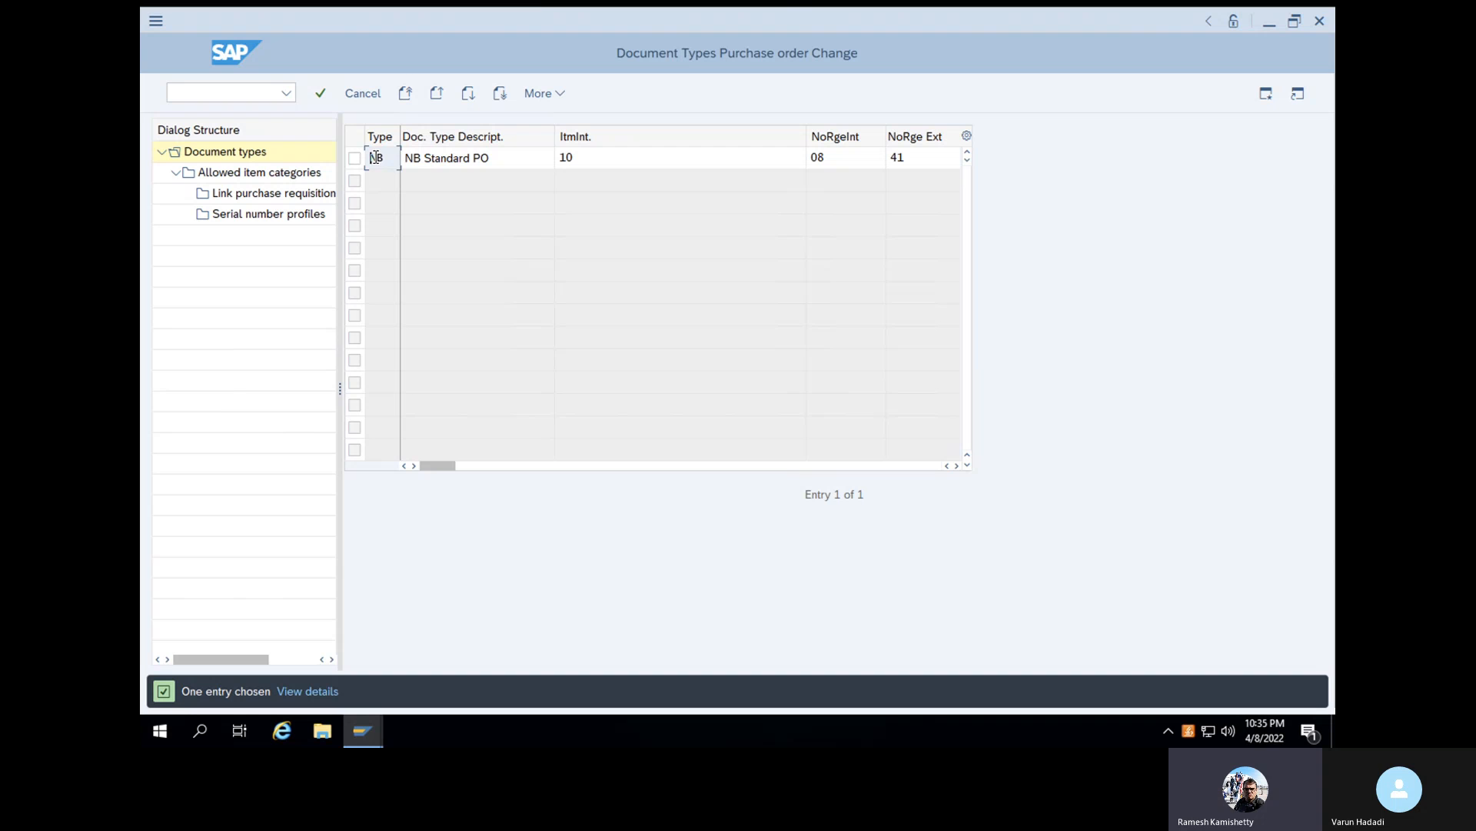
click(375, 157)
text(R)
click(508, 163)
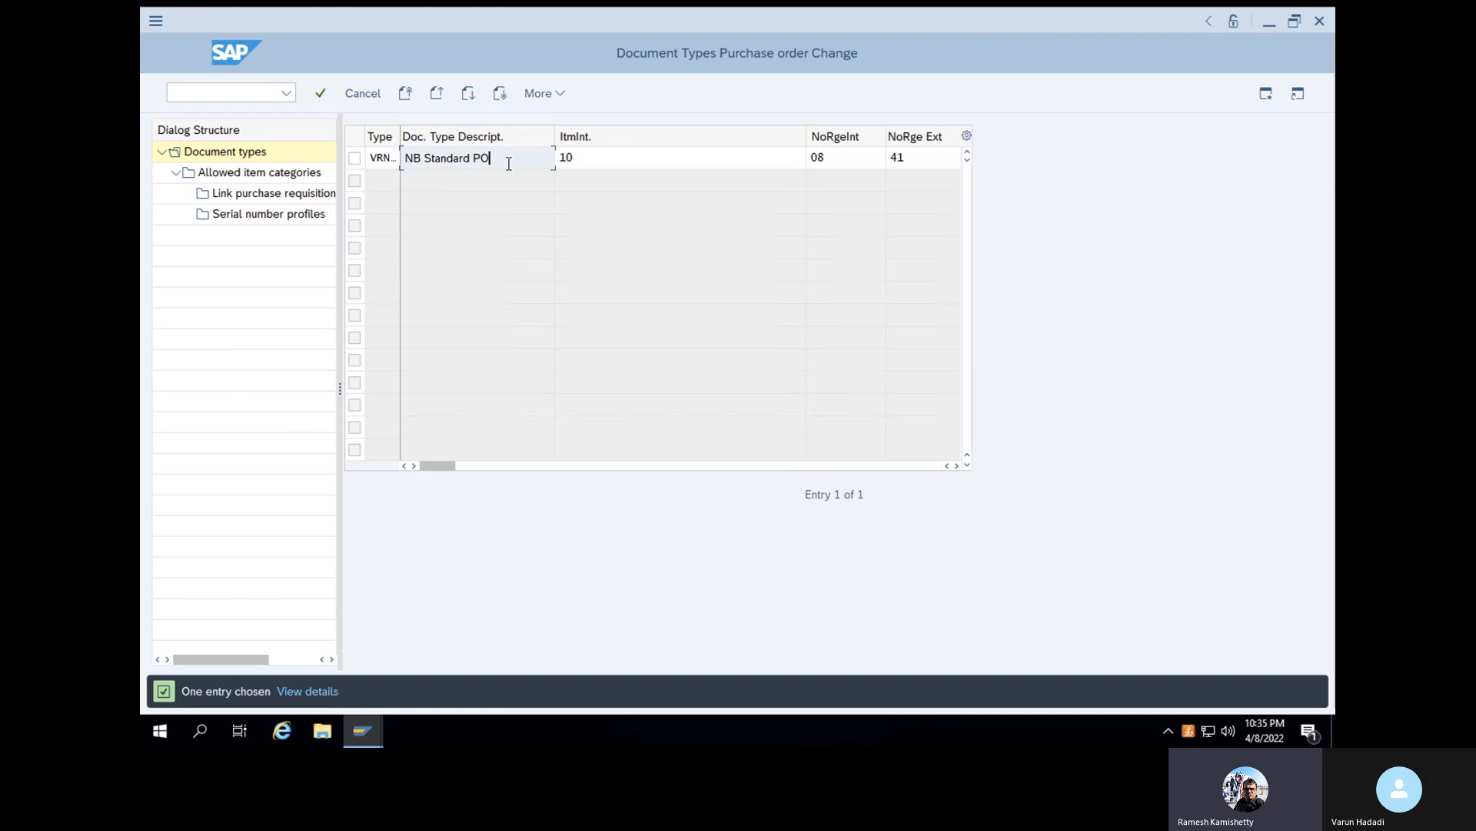
text(V)
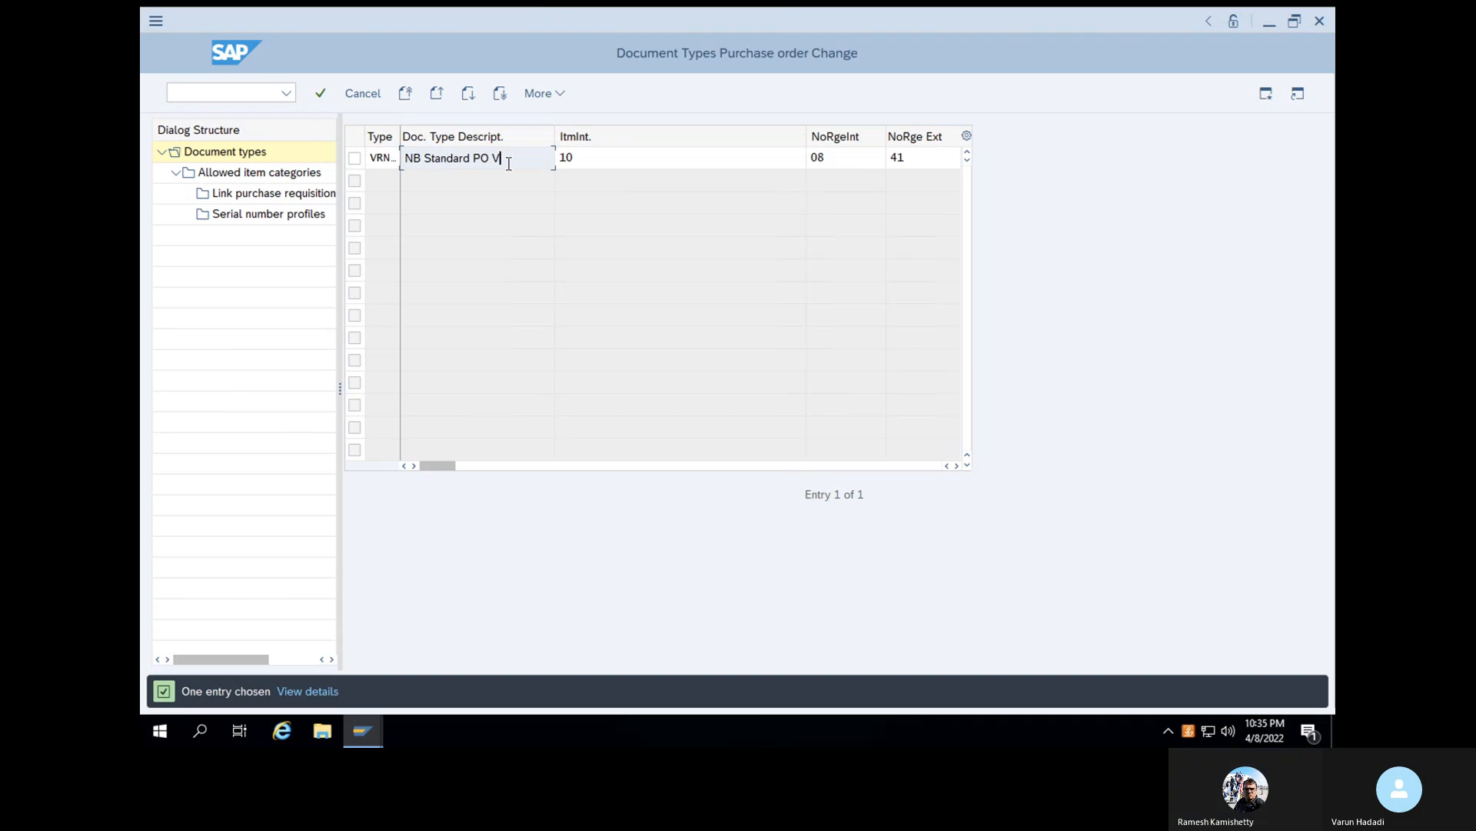
text(ARUN)
click(323, 92)
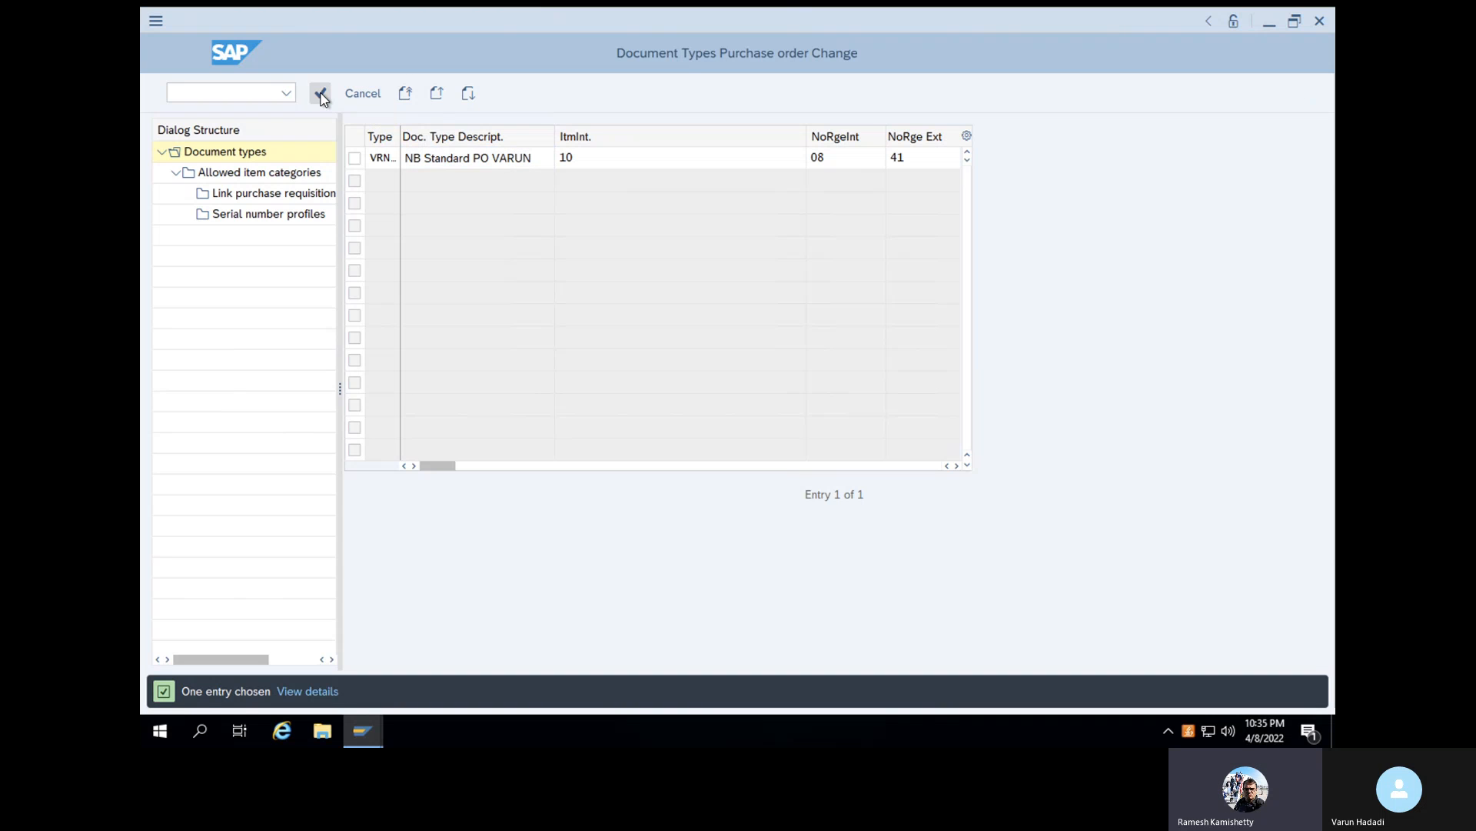
click(540, 161)
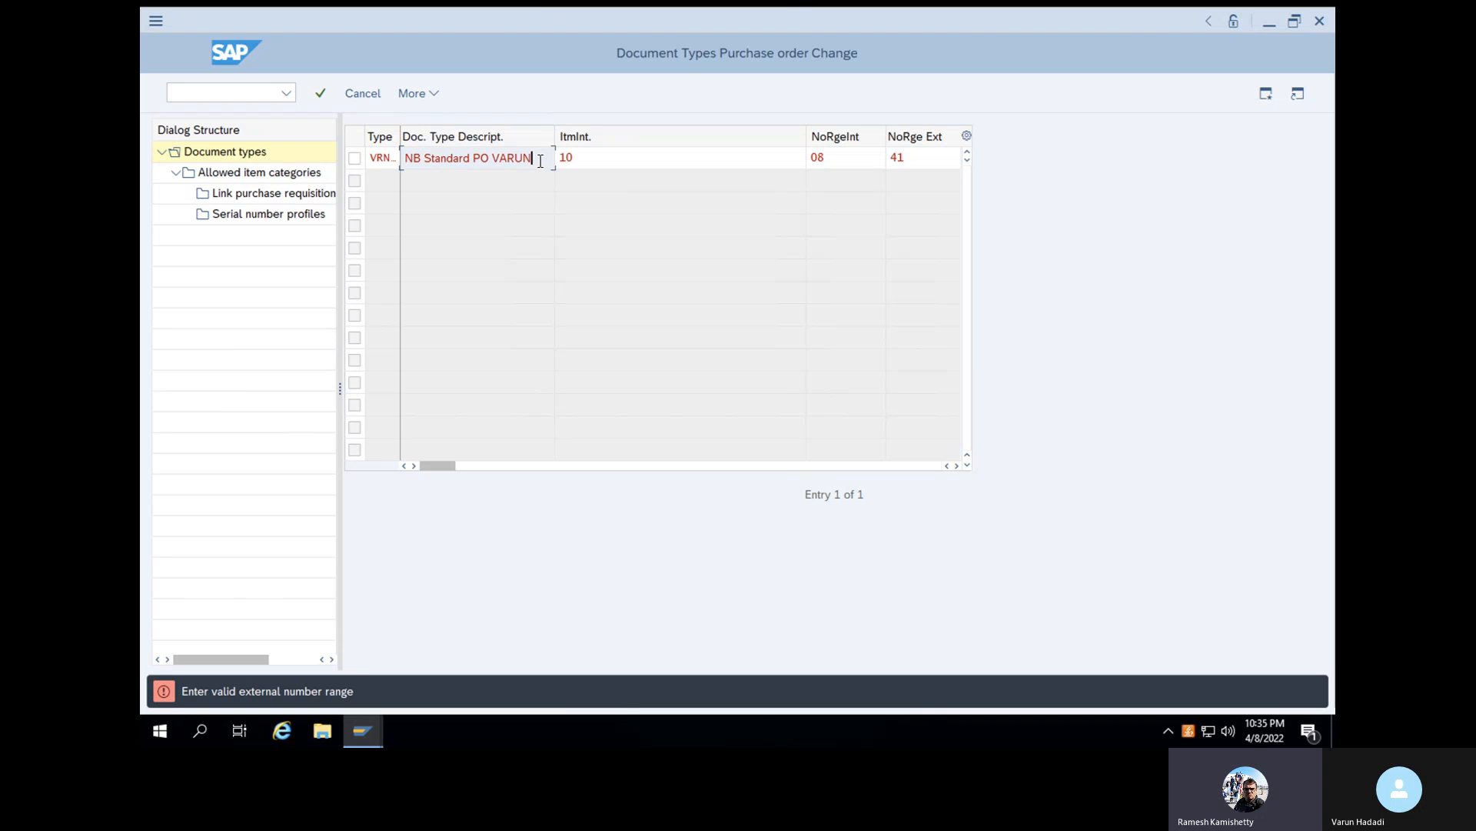
key(shift+Tab)
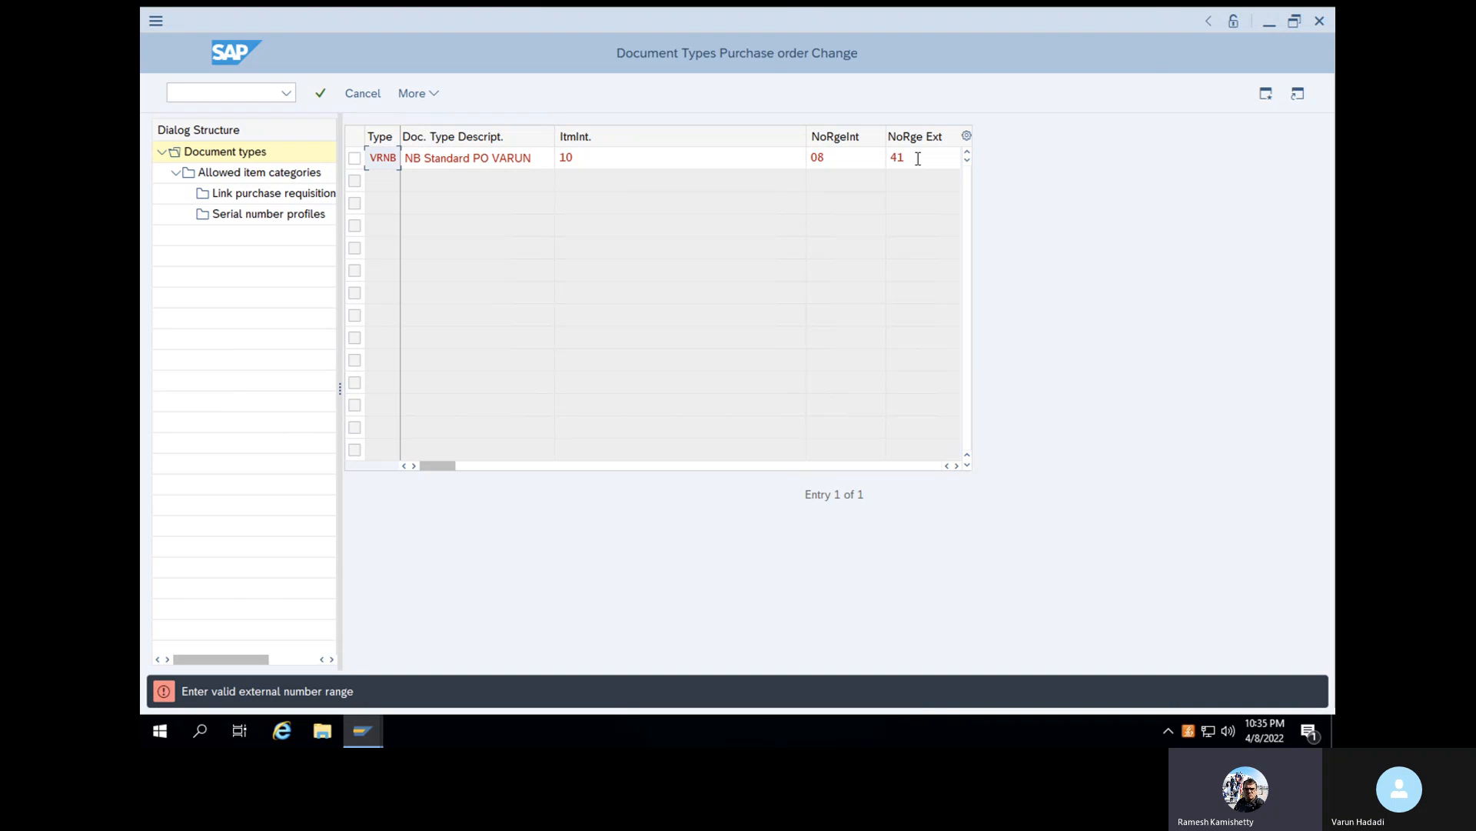
click(321, 96)
- Clear the external number range of the new document type VRNB and copy it with all dependent entries
click(917, 160)
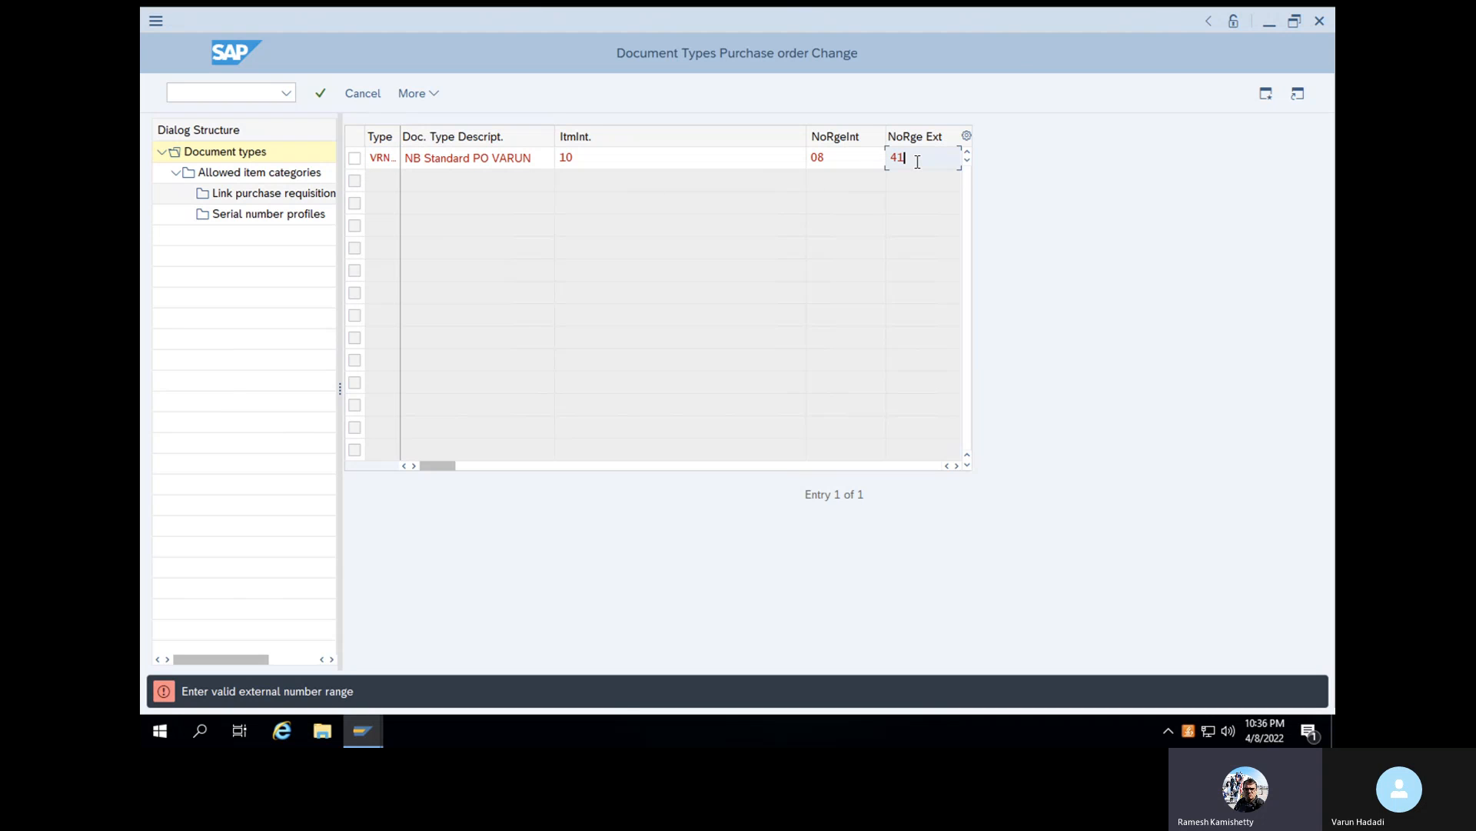
key(BackSpace)
key(BackSpace)
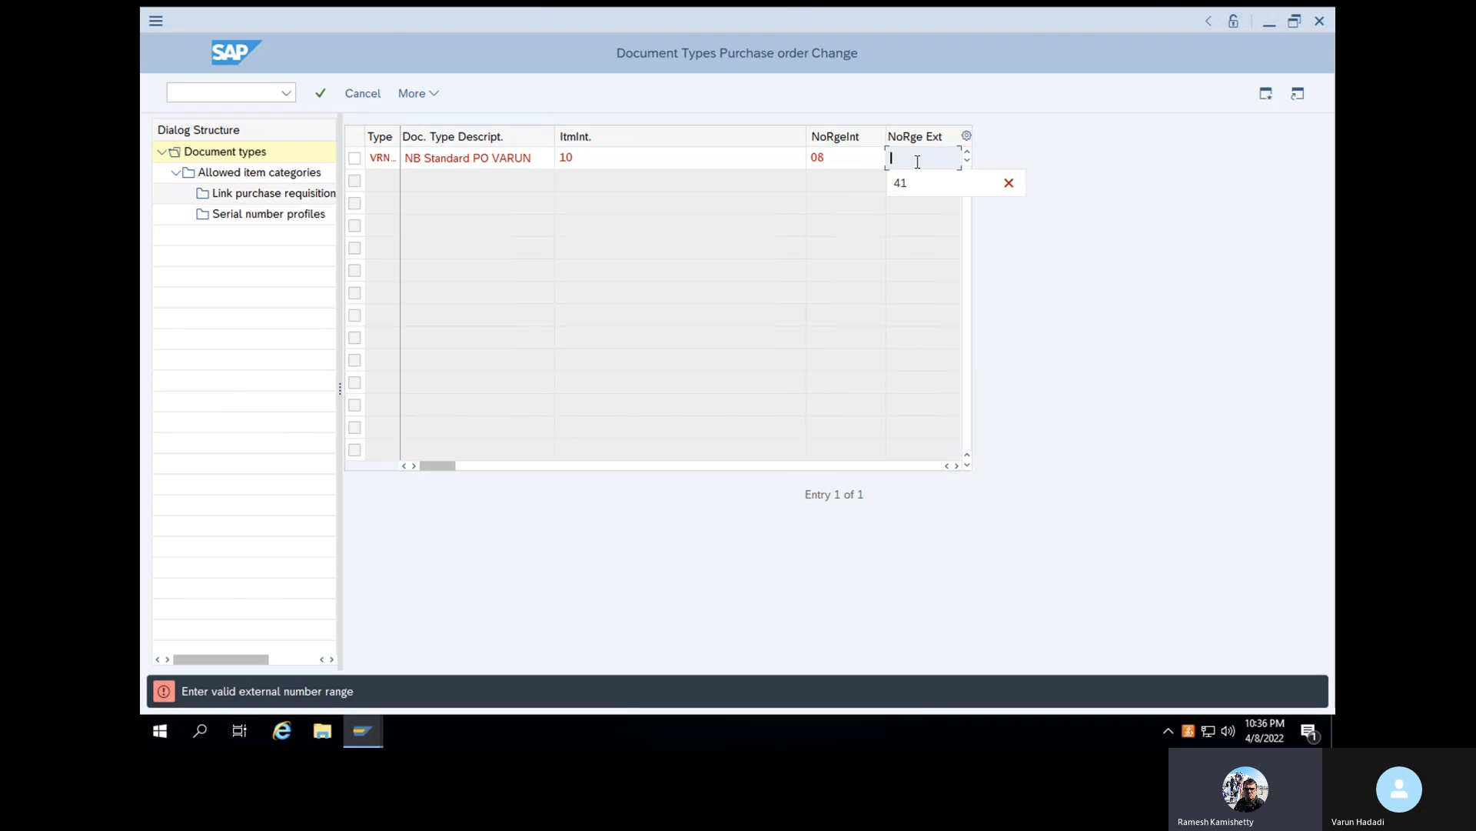
click(1066, 337)
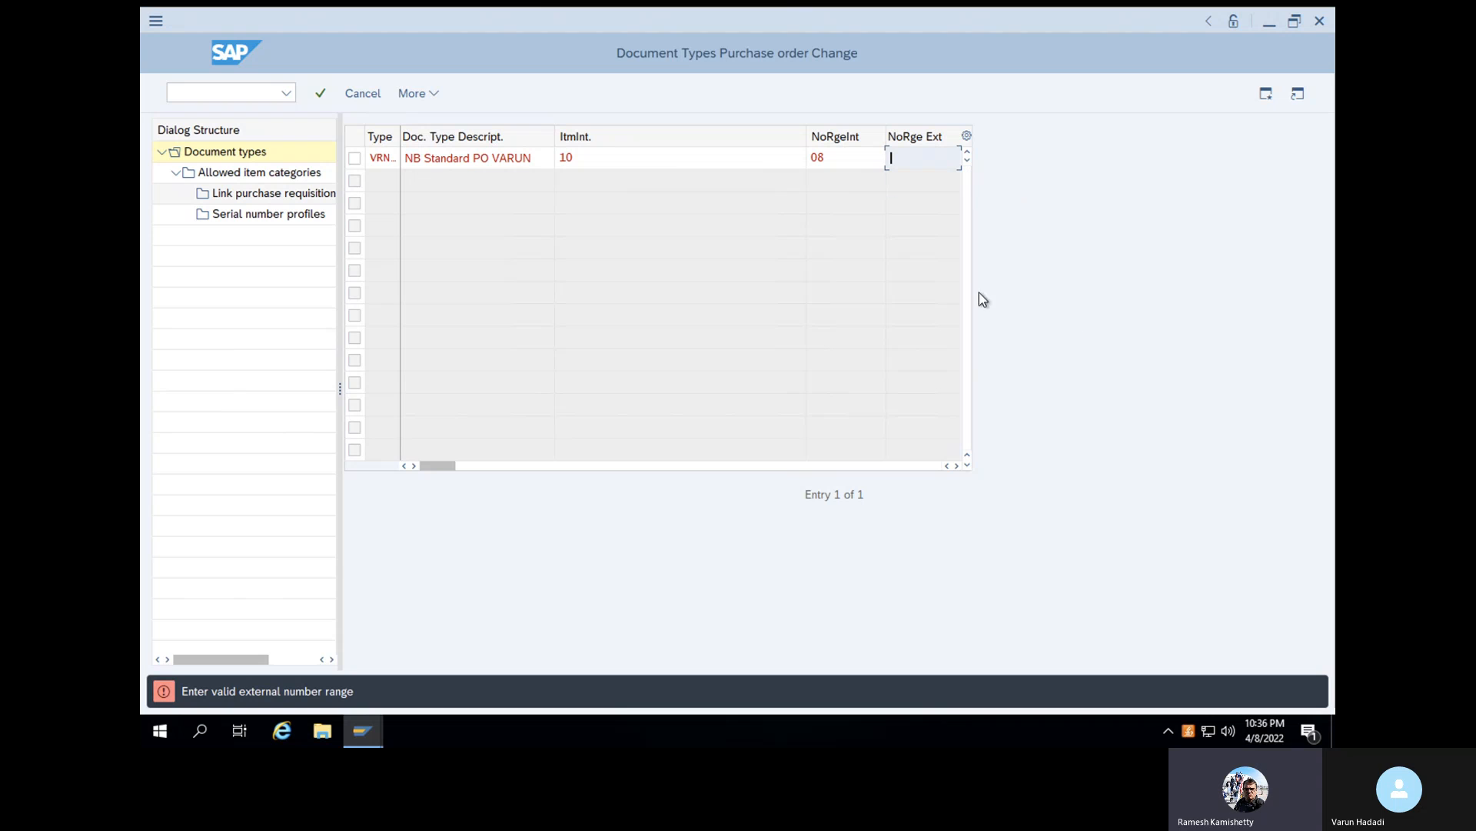
click(322, 94)
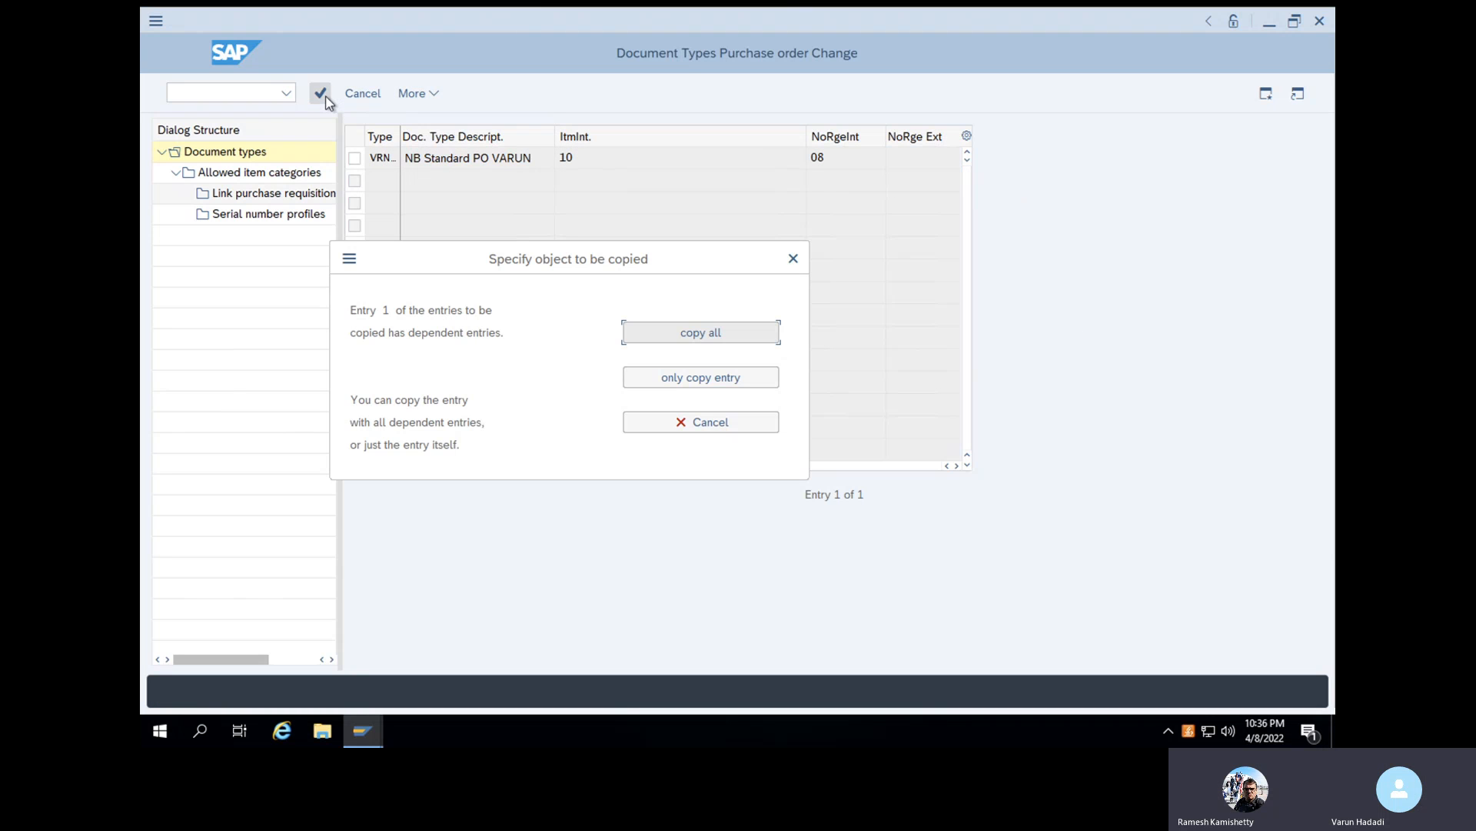
click(712, 334)
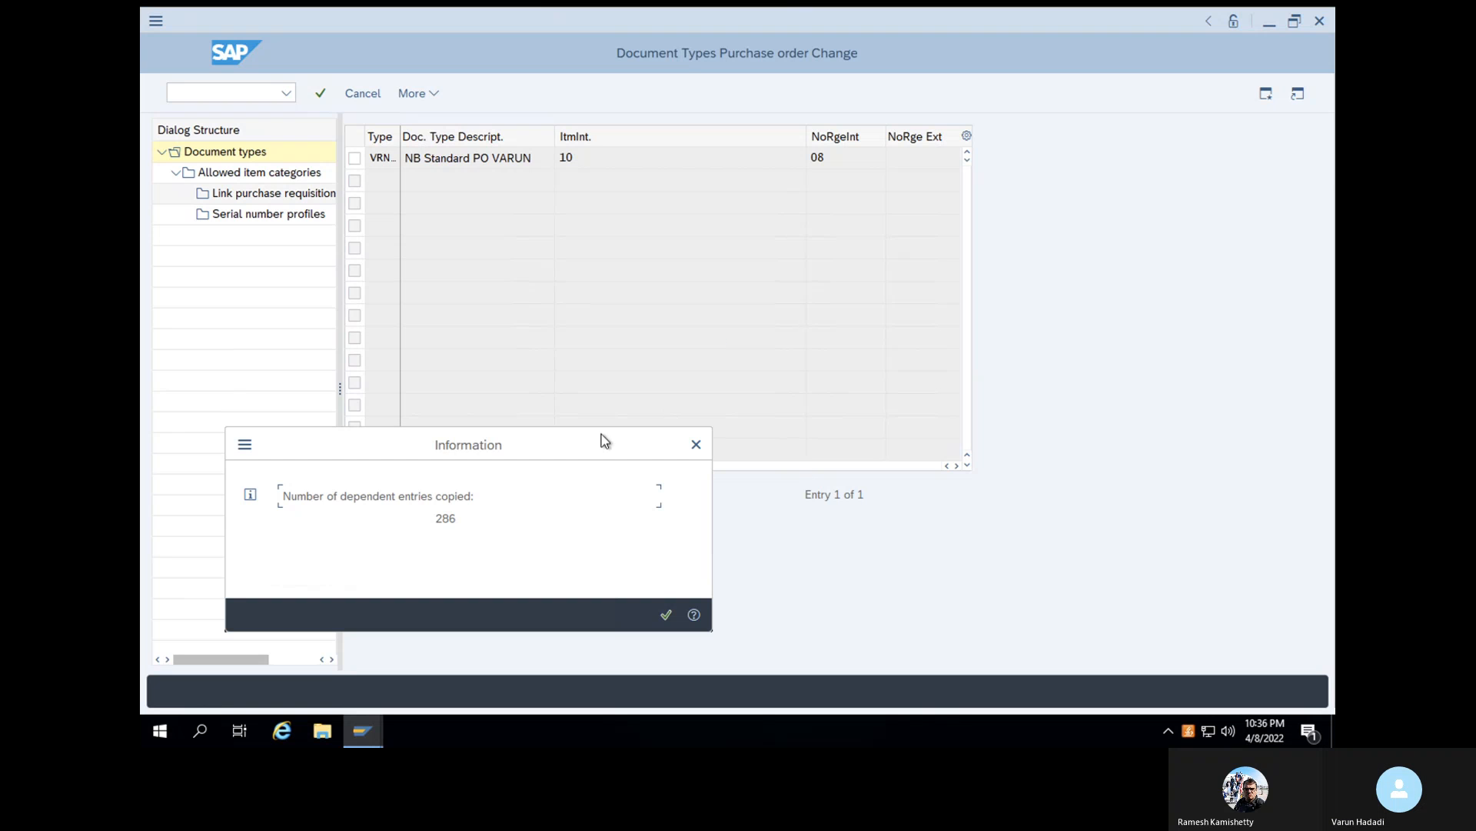
click(666, 615)
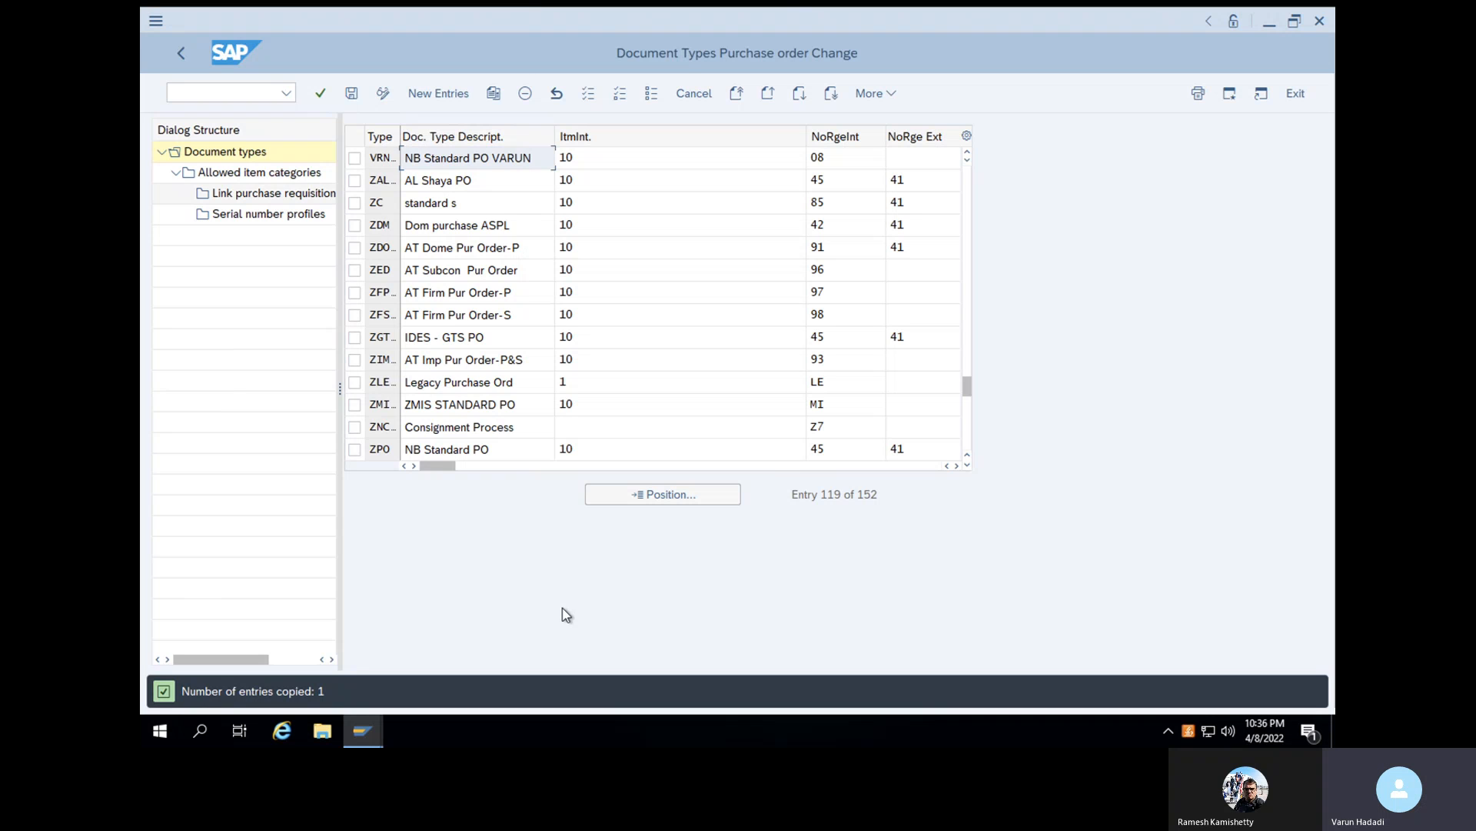
- Leave document type maintenance, saving the changes to the proposed SAP training customizing request
click(250, 97)
click(250, 97)
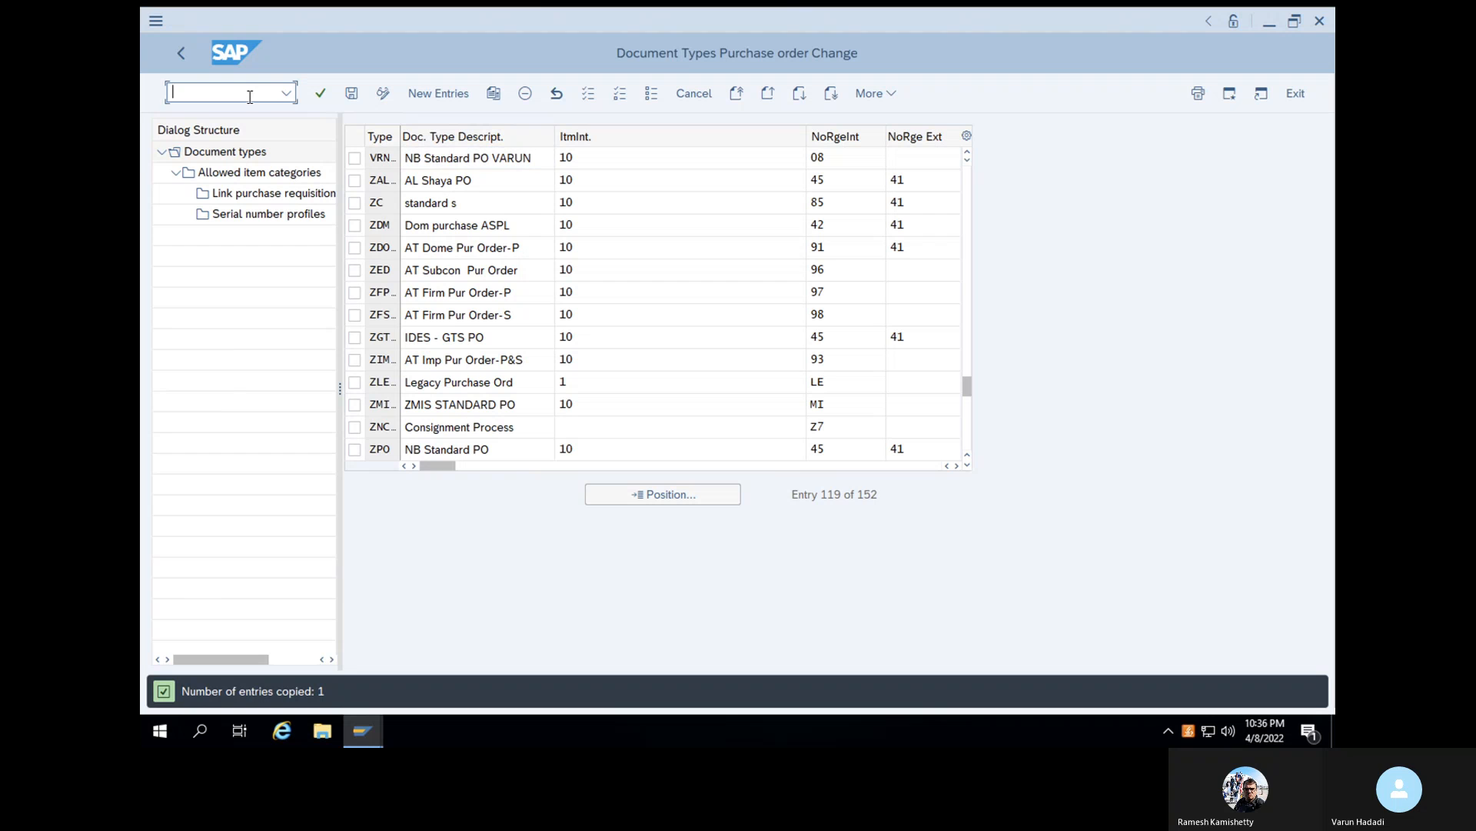
click(181, 53)
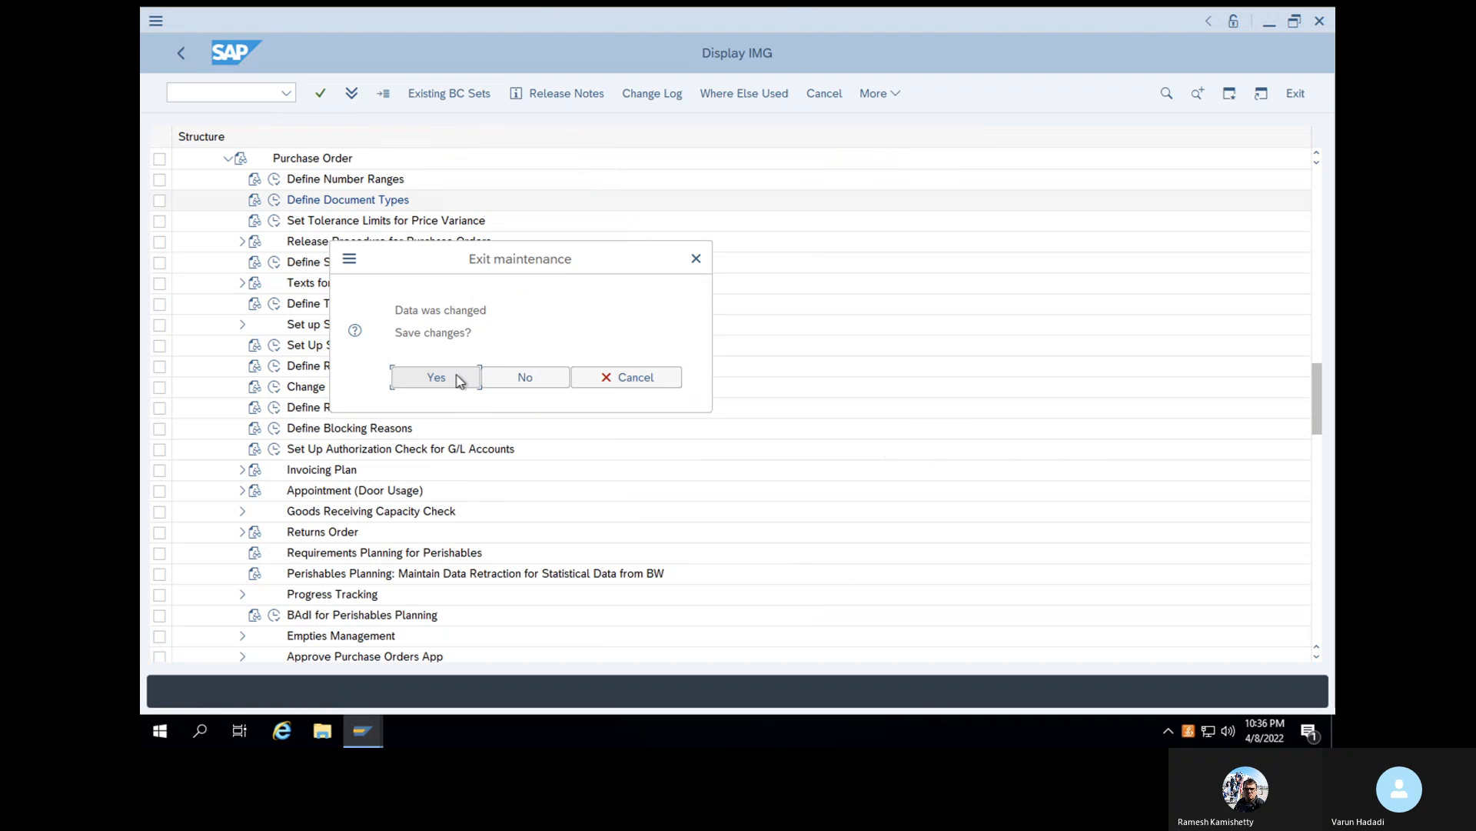
click(458, 378)
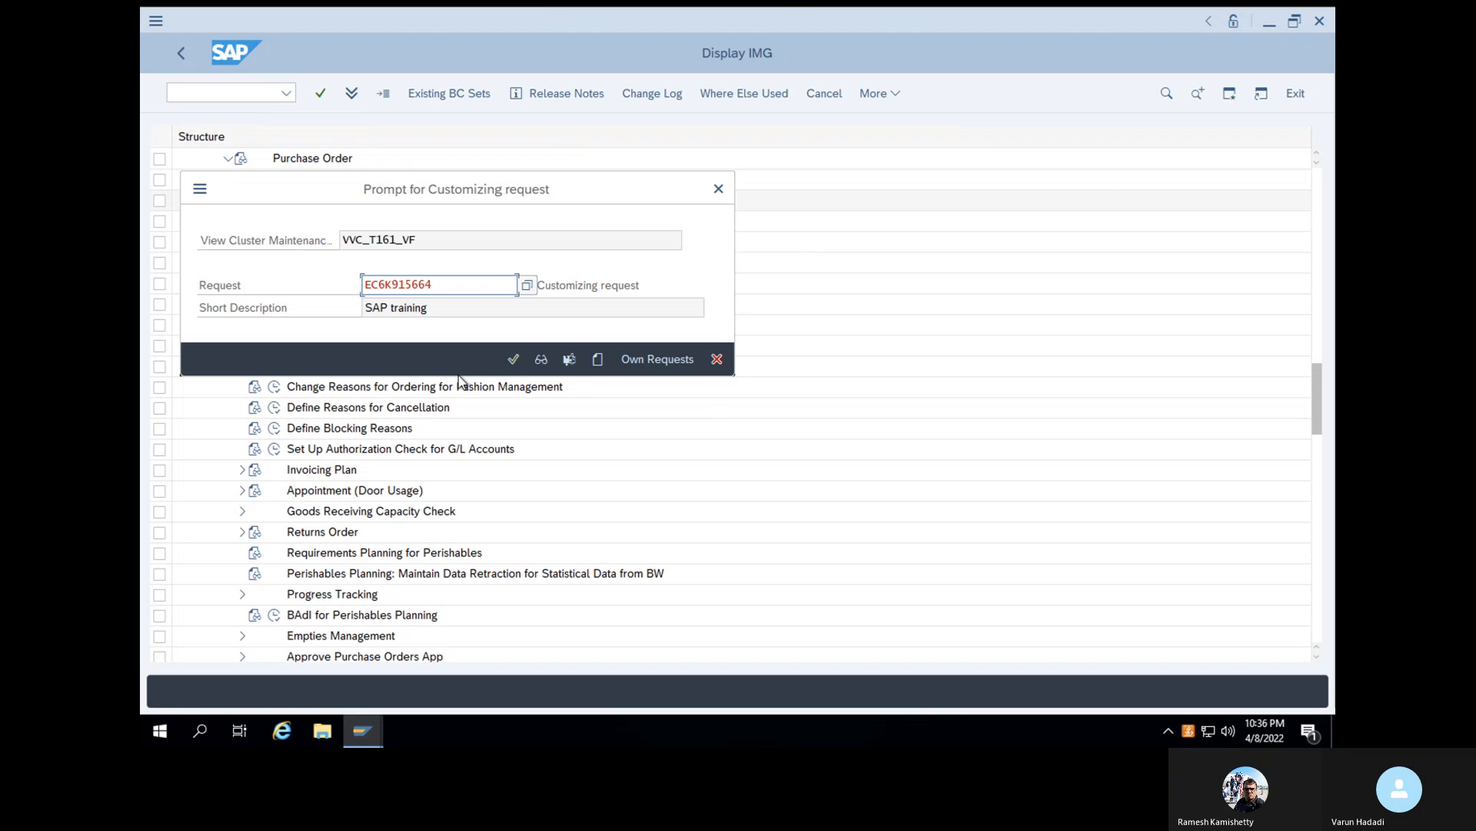
click(514, 351)
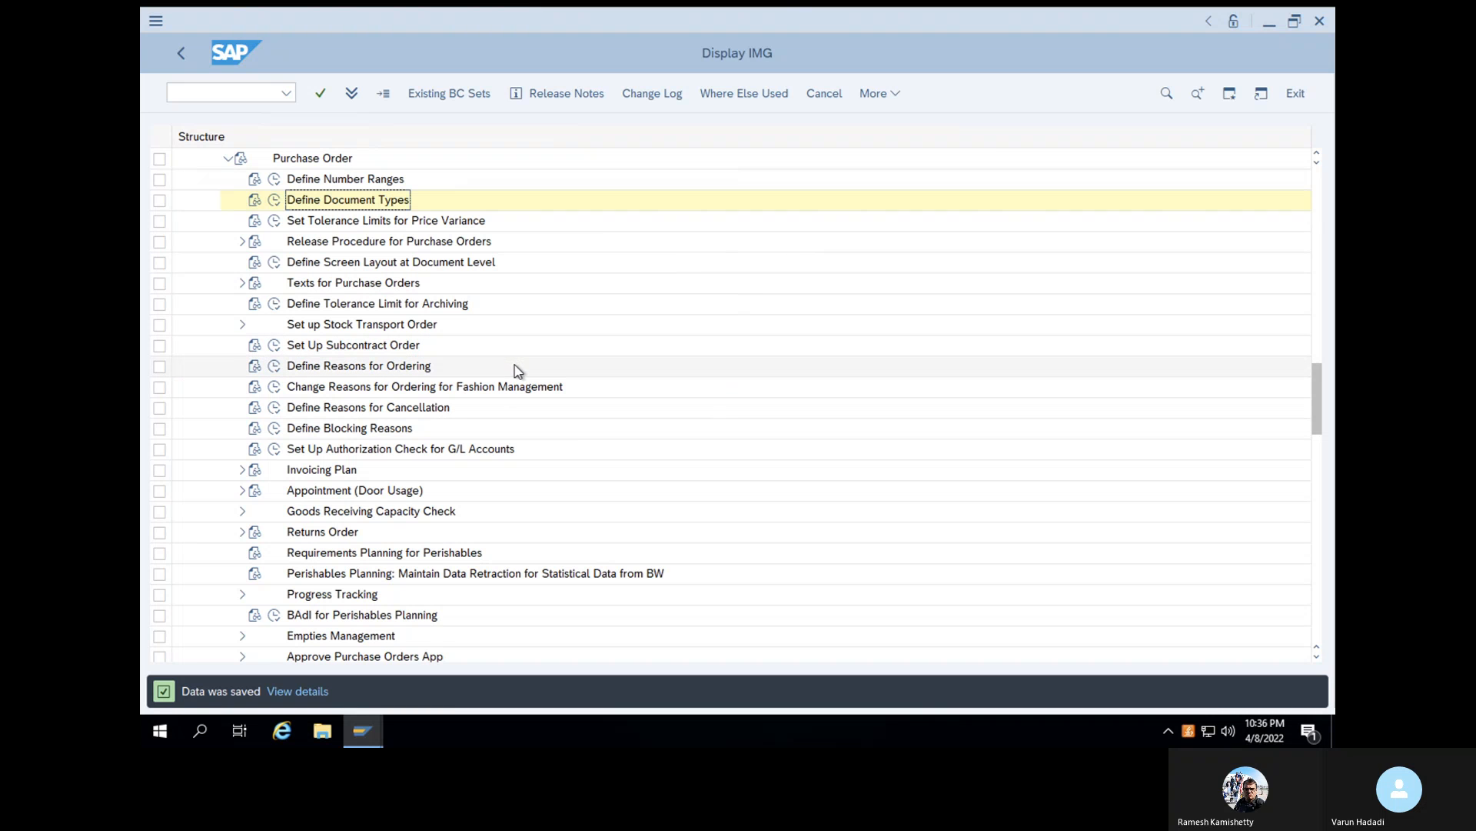
- Open the purchase order number range intervals for maintenance and insert a new interval row
click(277, 184)
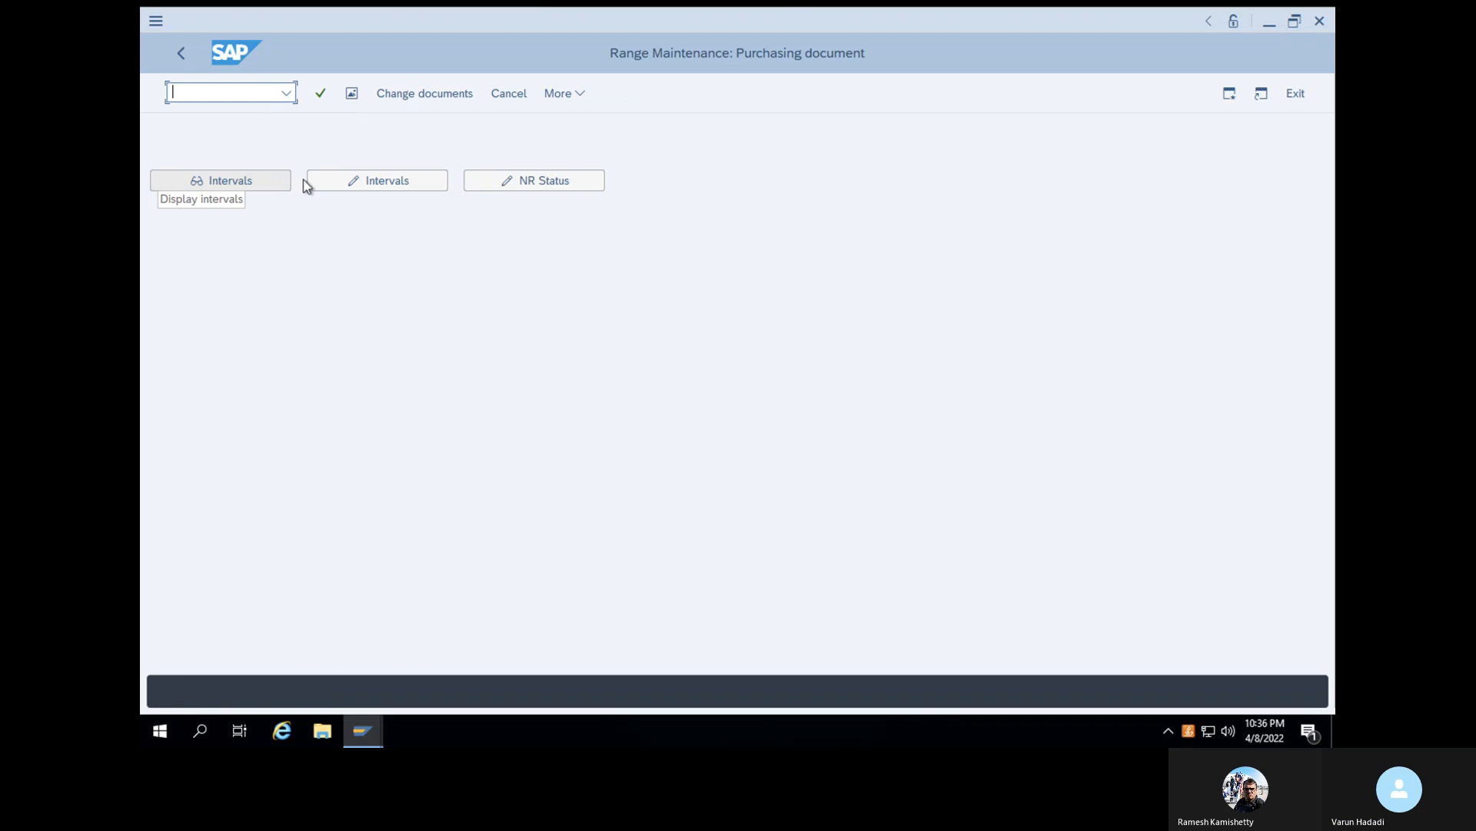
click(358, 183)
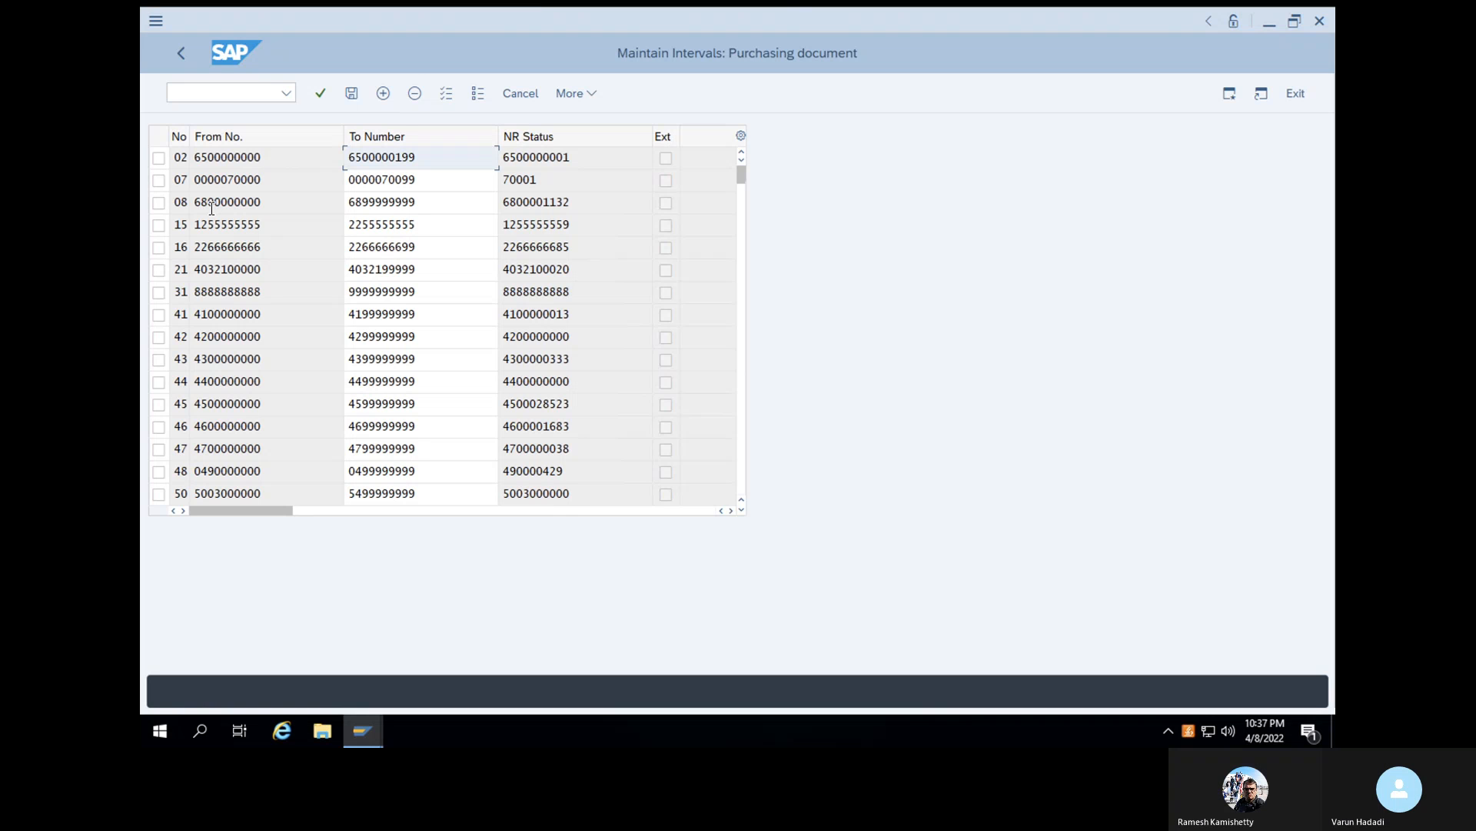
click(383, 94)
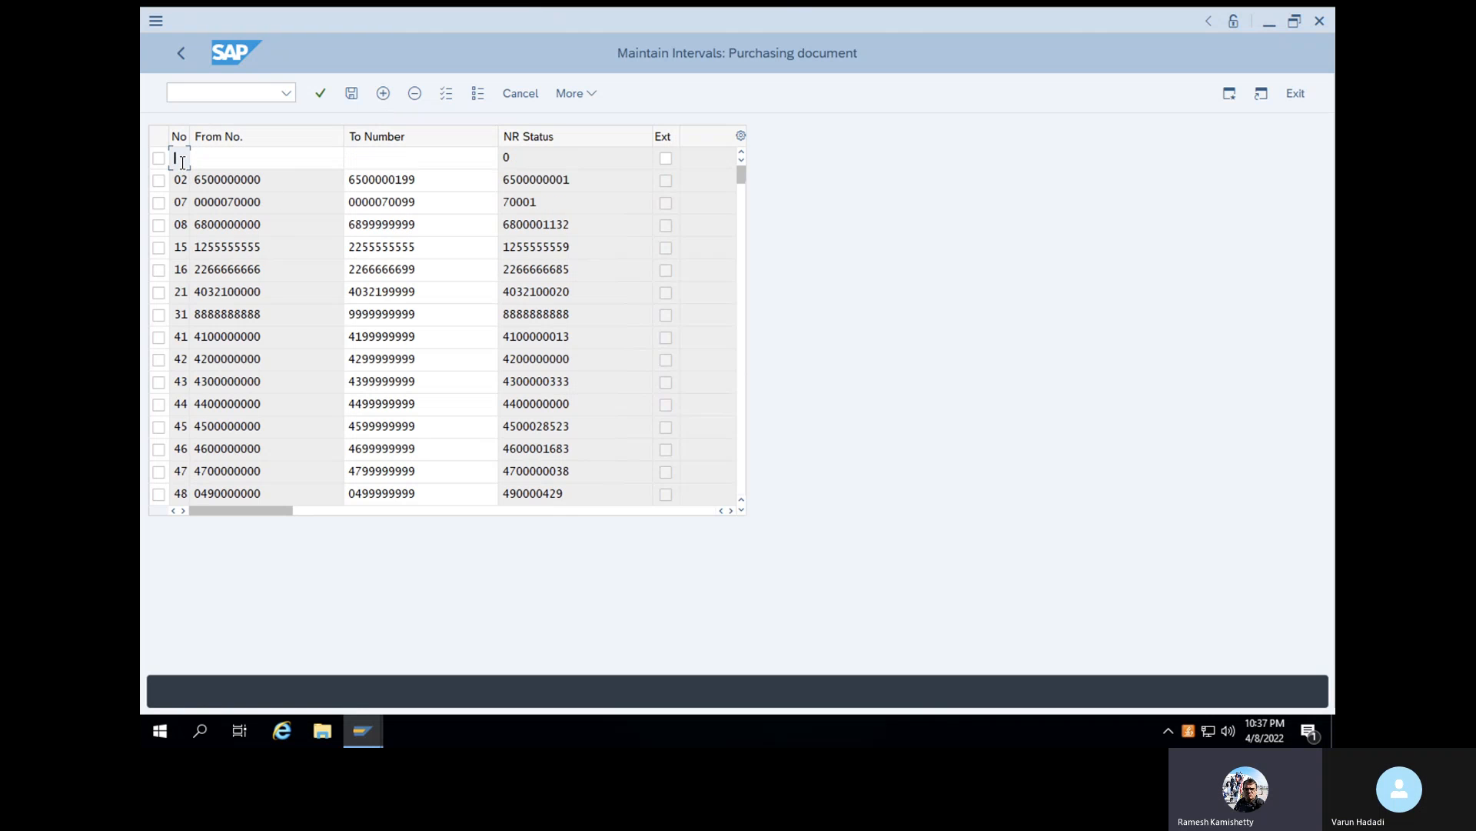
text(9)
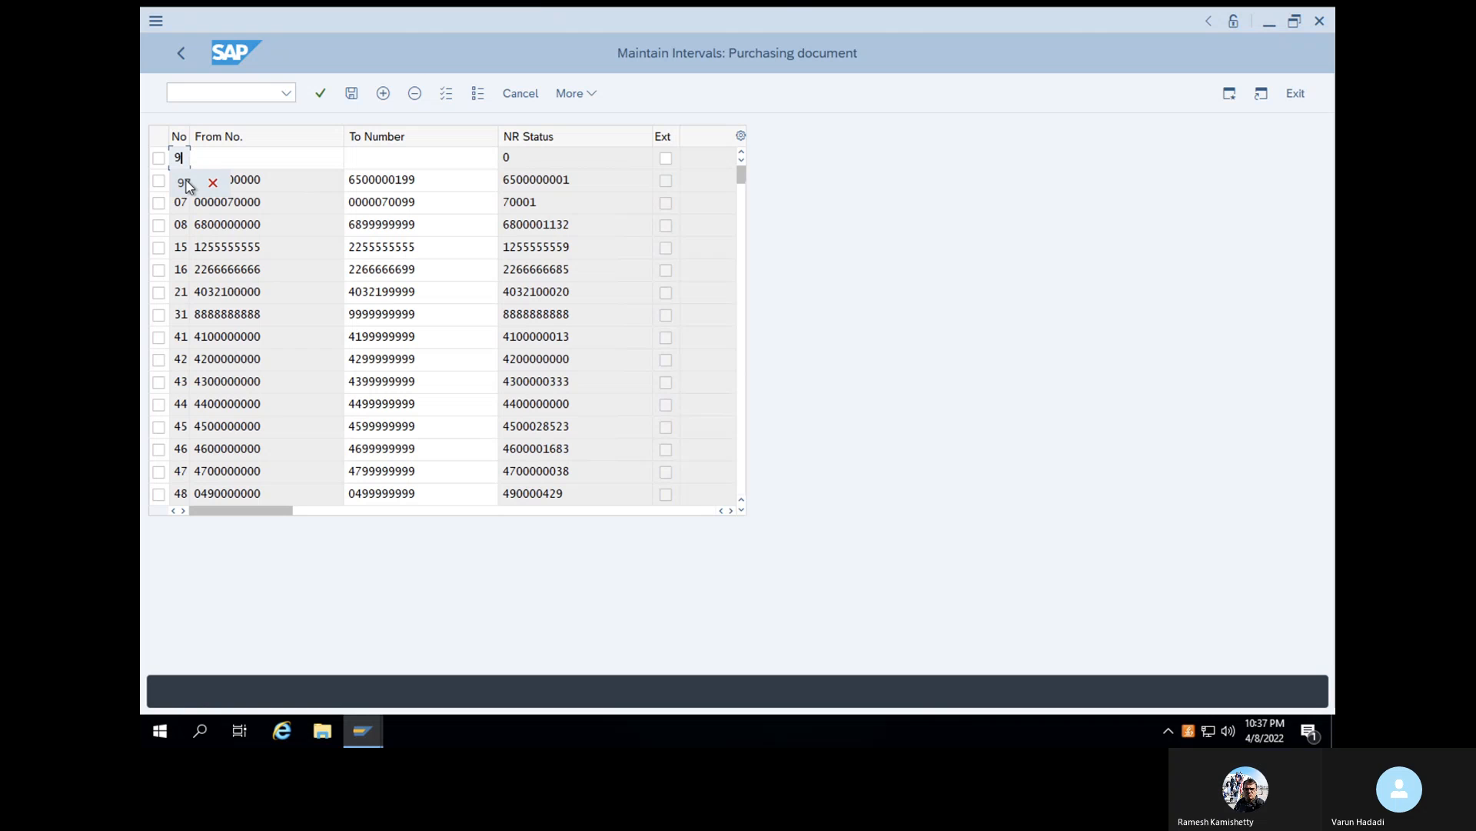
key(BackSpace)
text(7)
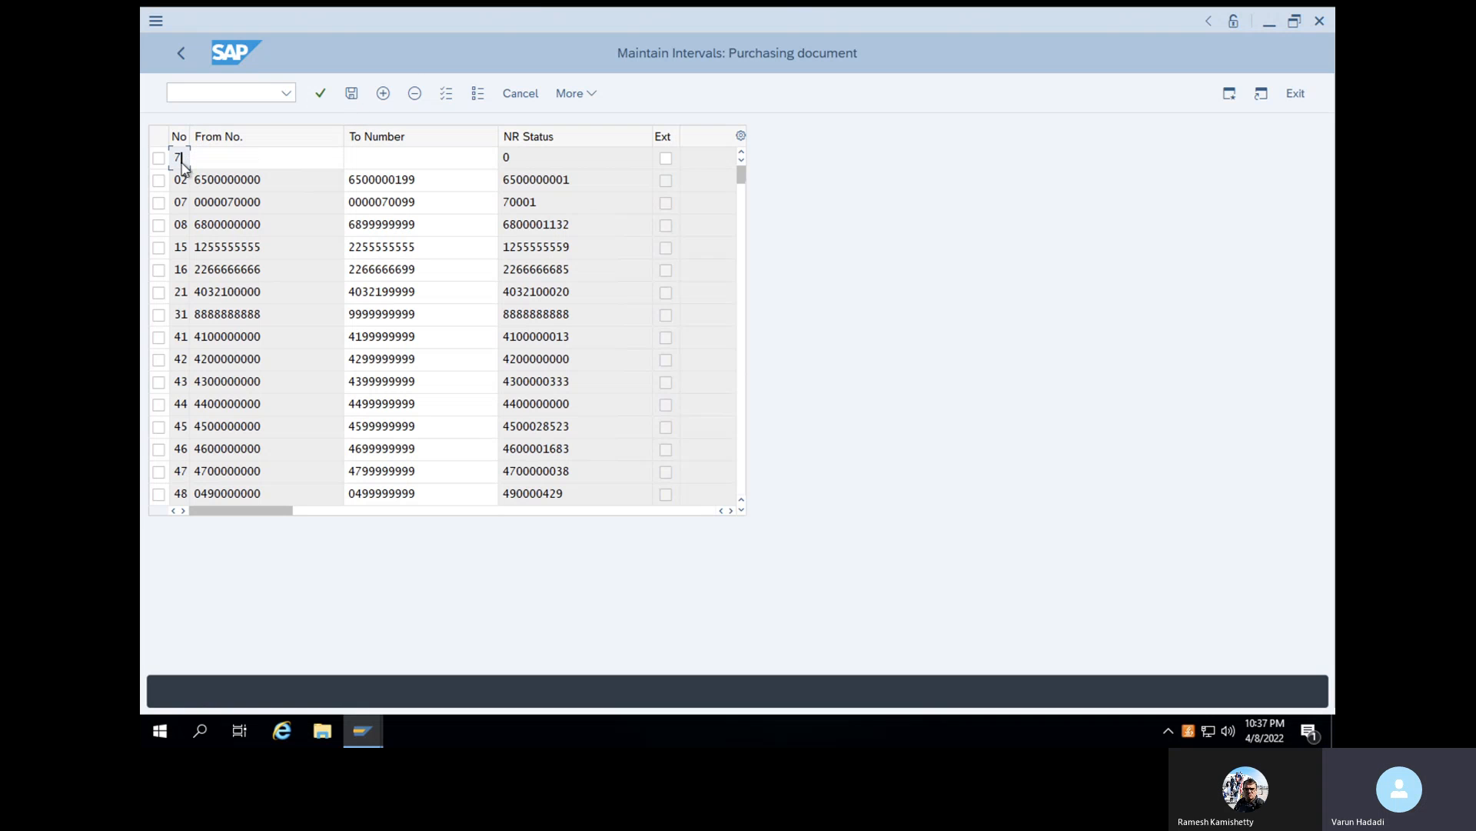
key(BackSpace)
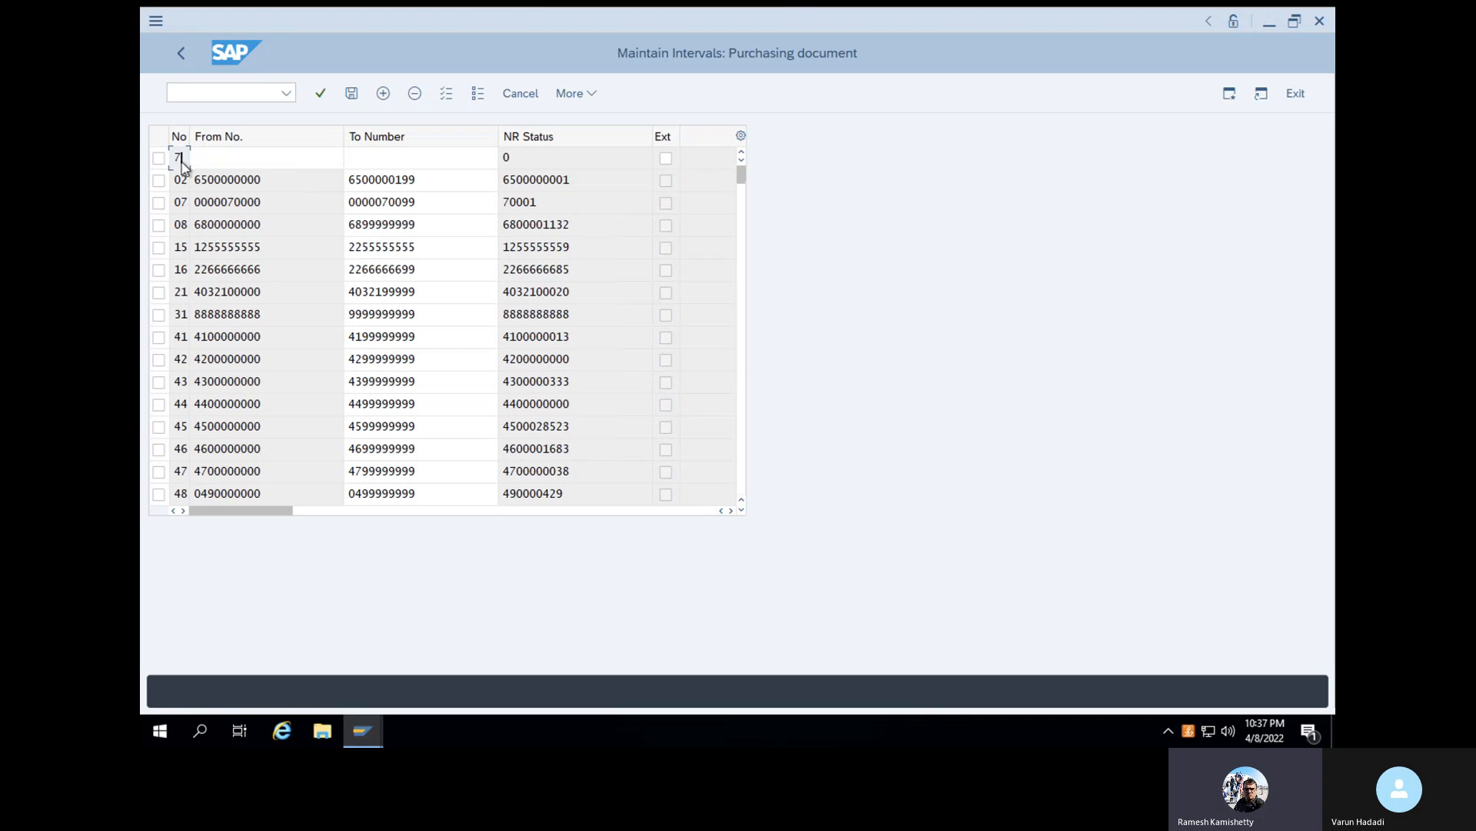
click(997, 272)
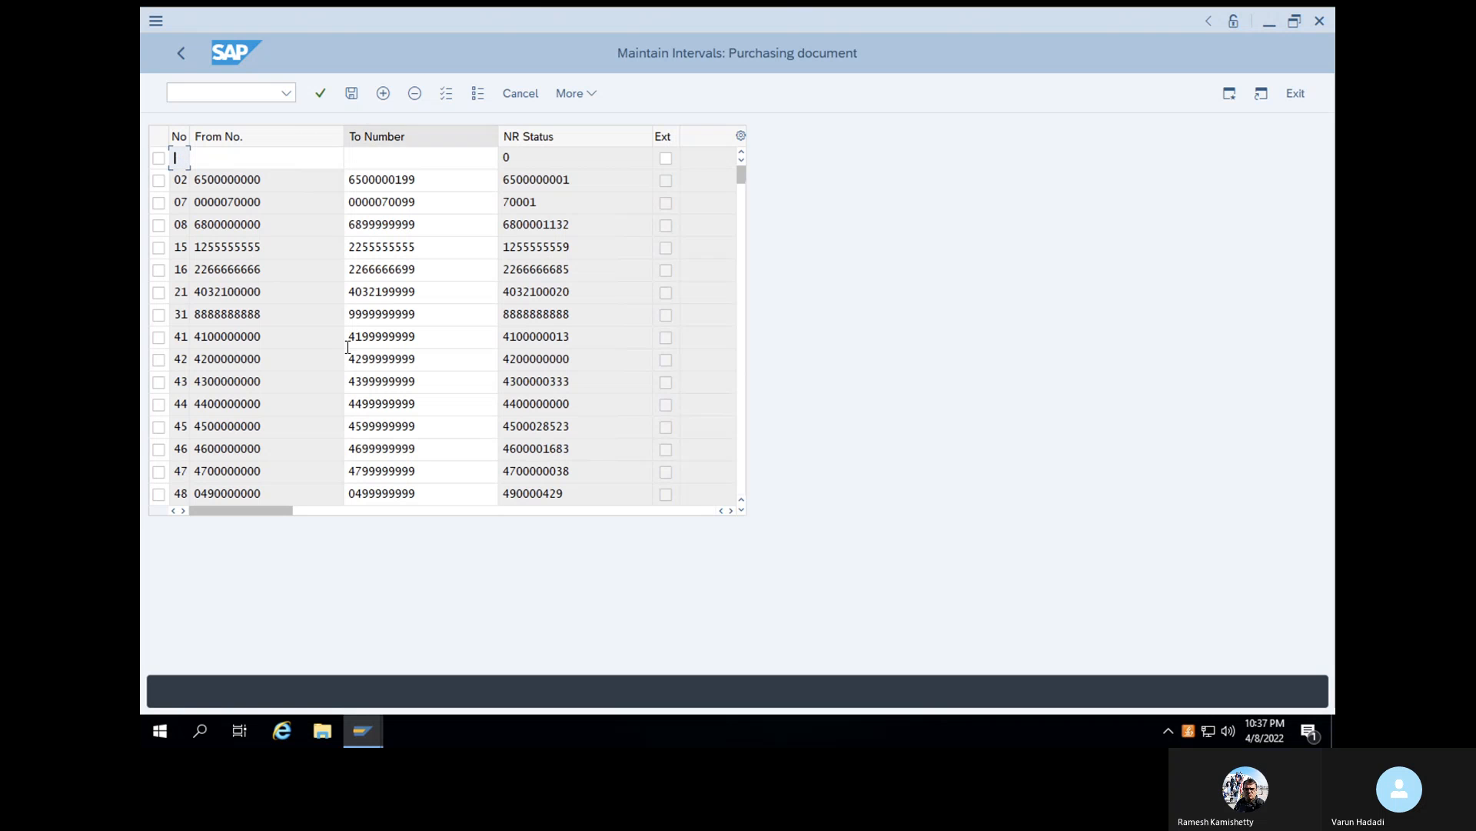
- Define purchasing document interval 97 from 334734 to 360000 and save it, acknowledging the transport notice
scroll(333, 384, down, 4)
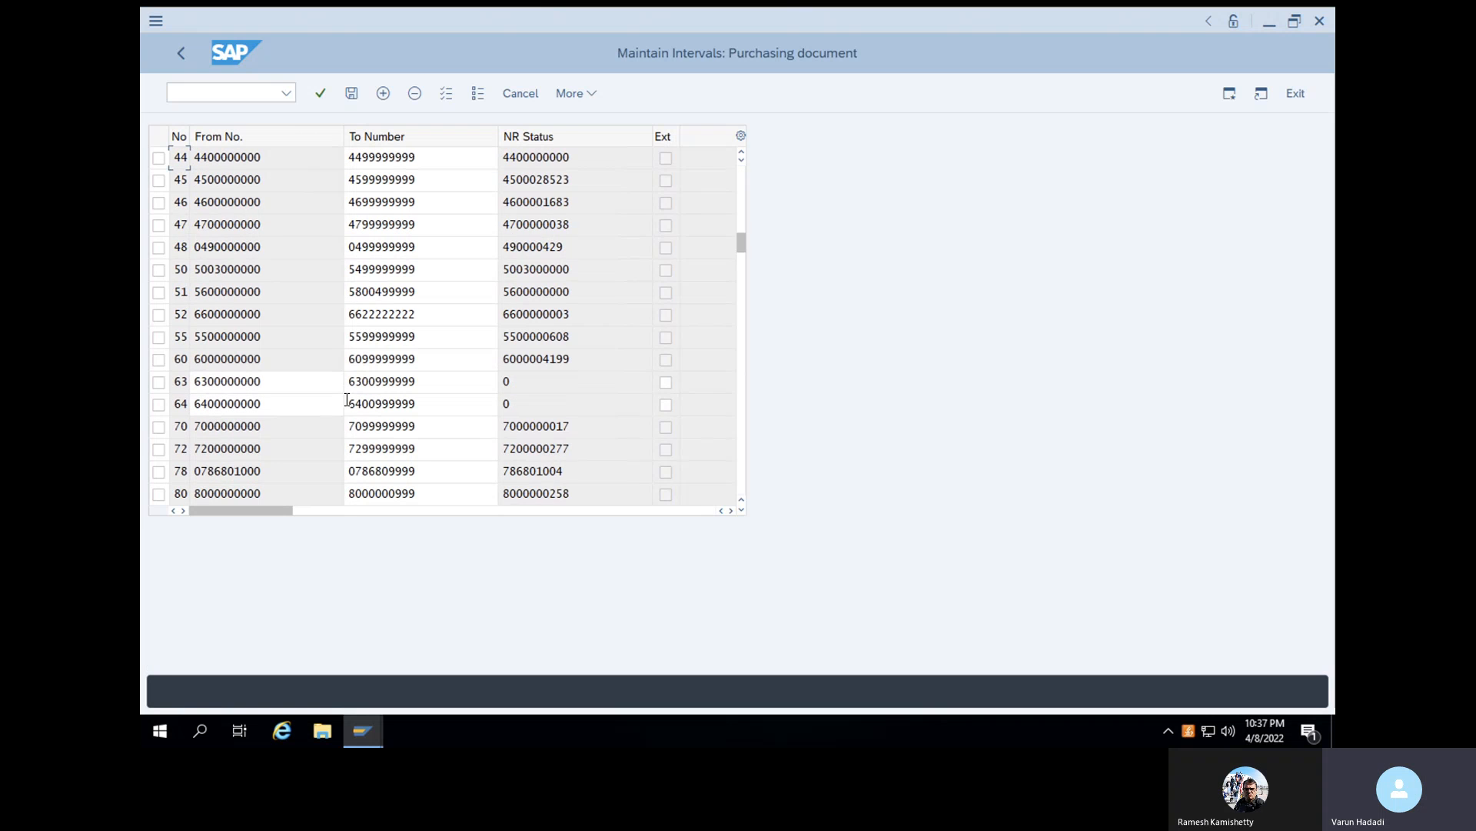
scroll(346, 405, down, 4)
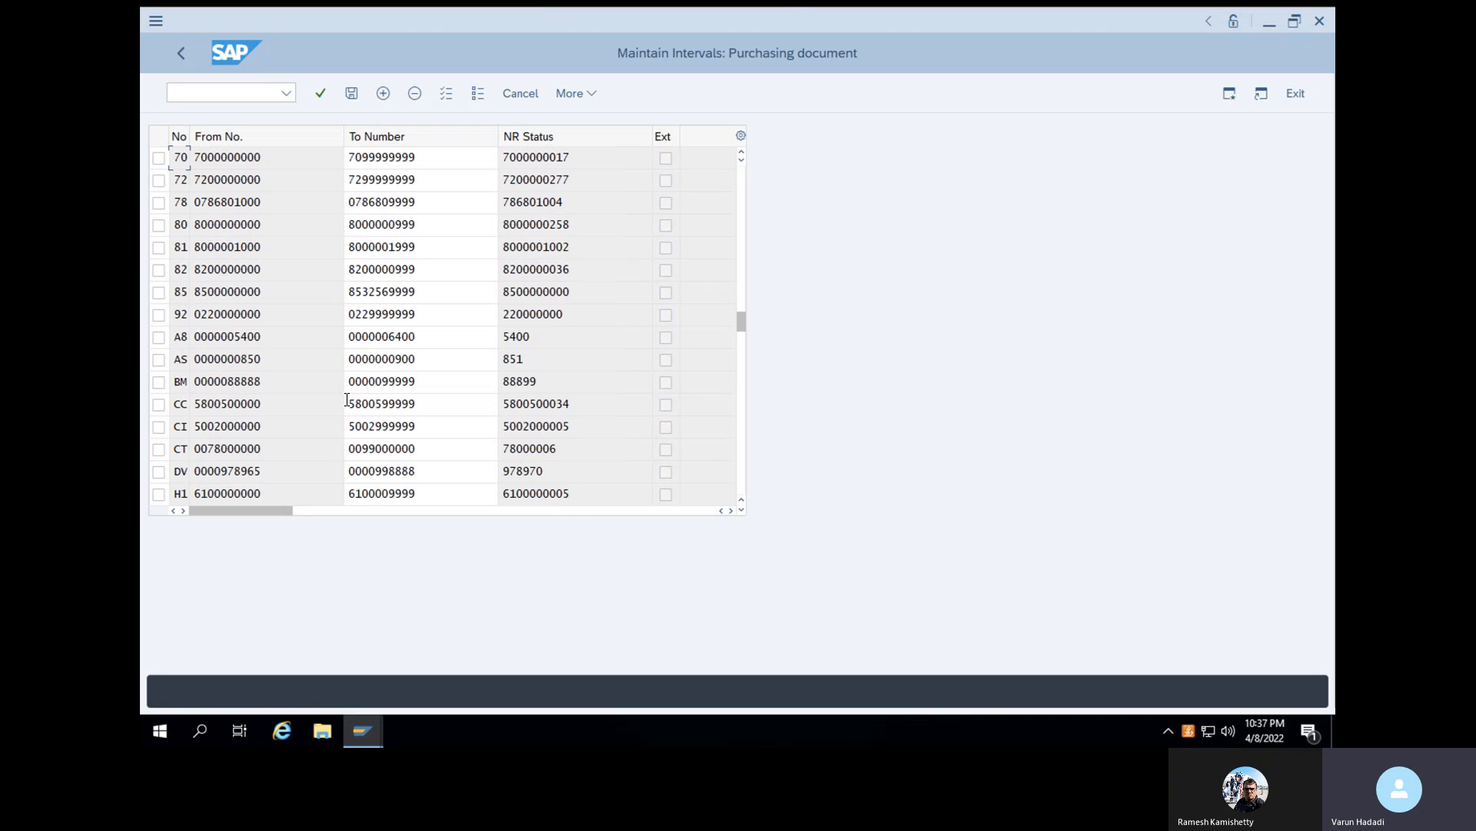
scroll(347, 400, up, 8)
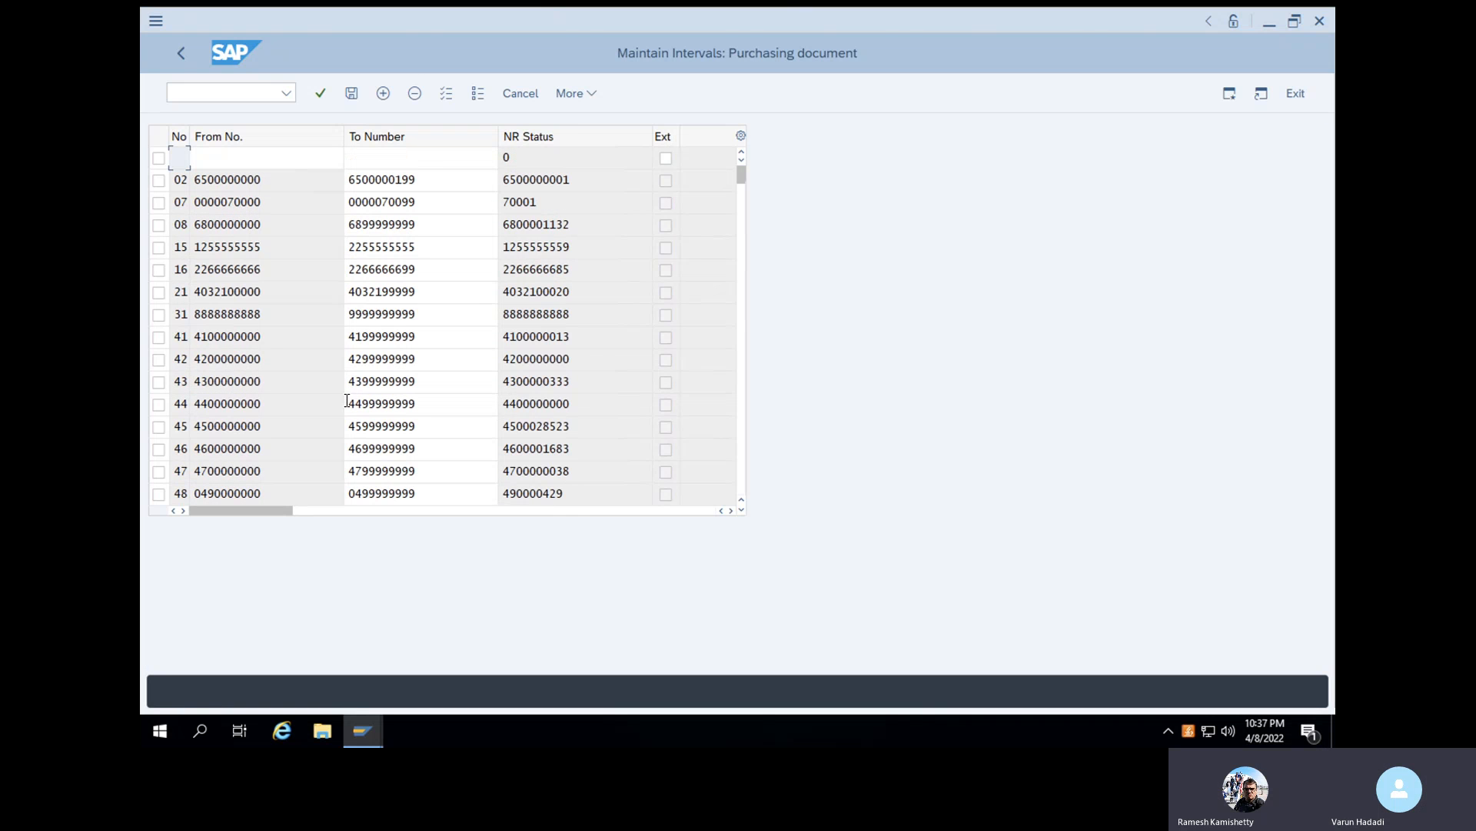
click(181, 154)
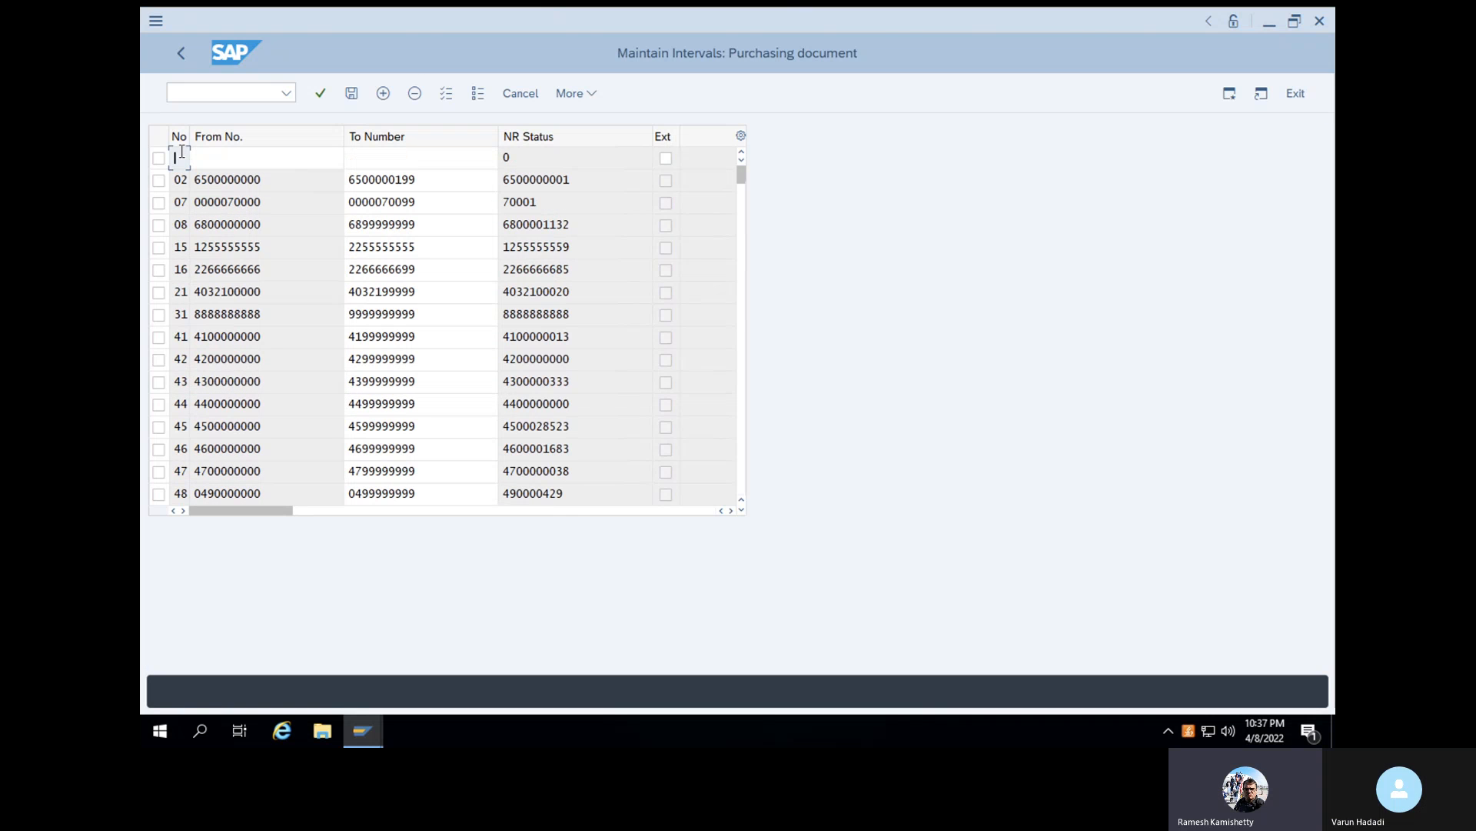
text(7)
click(235, 158)
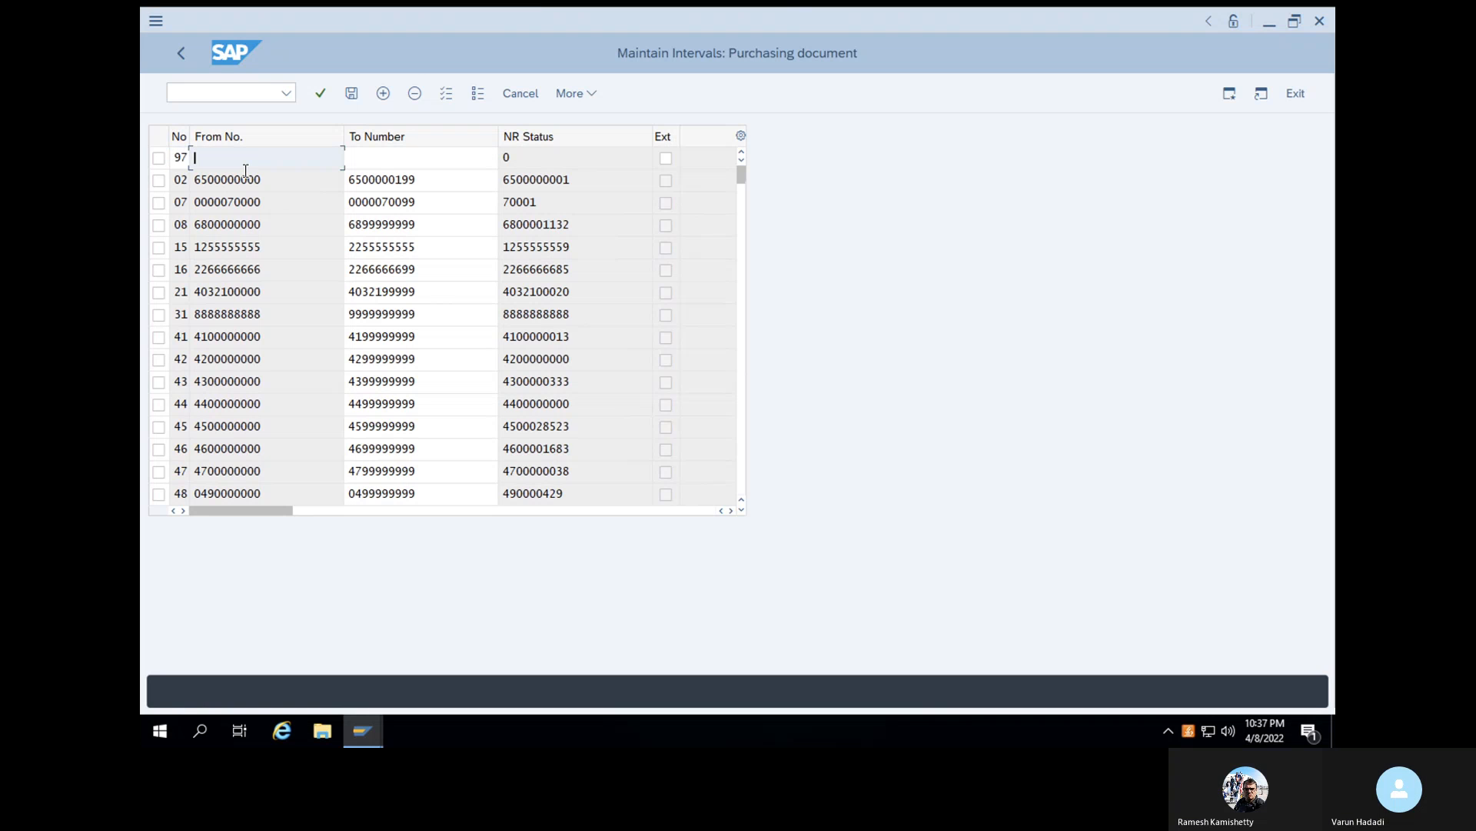
click(248, 183)
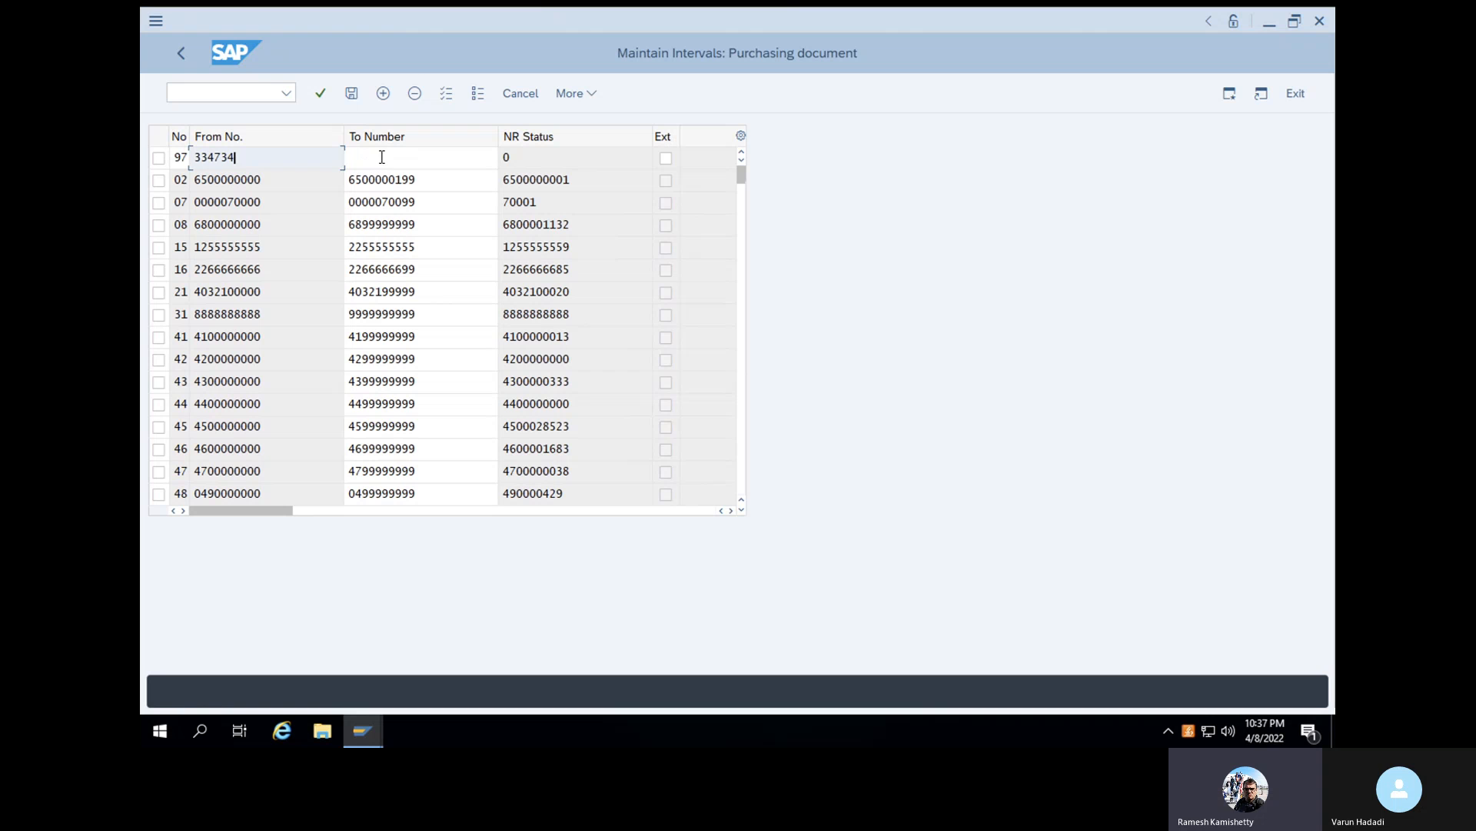
click(382, 157)
click(394, 173)
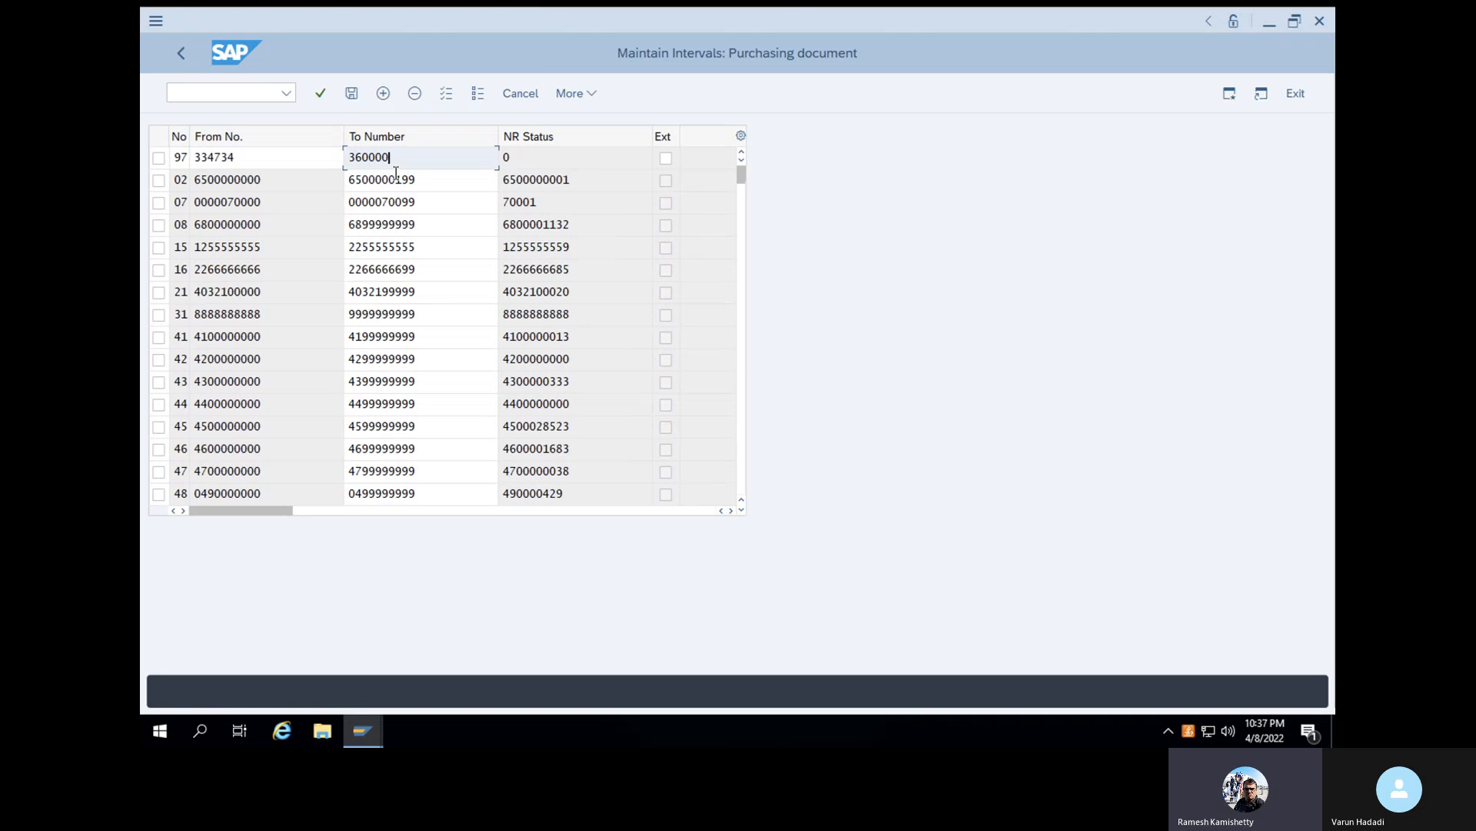
click(320, 93)
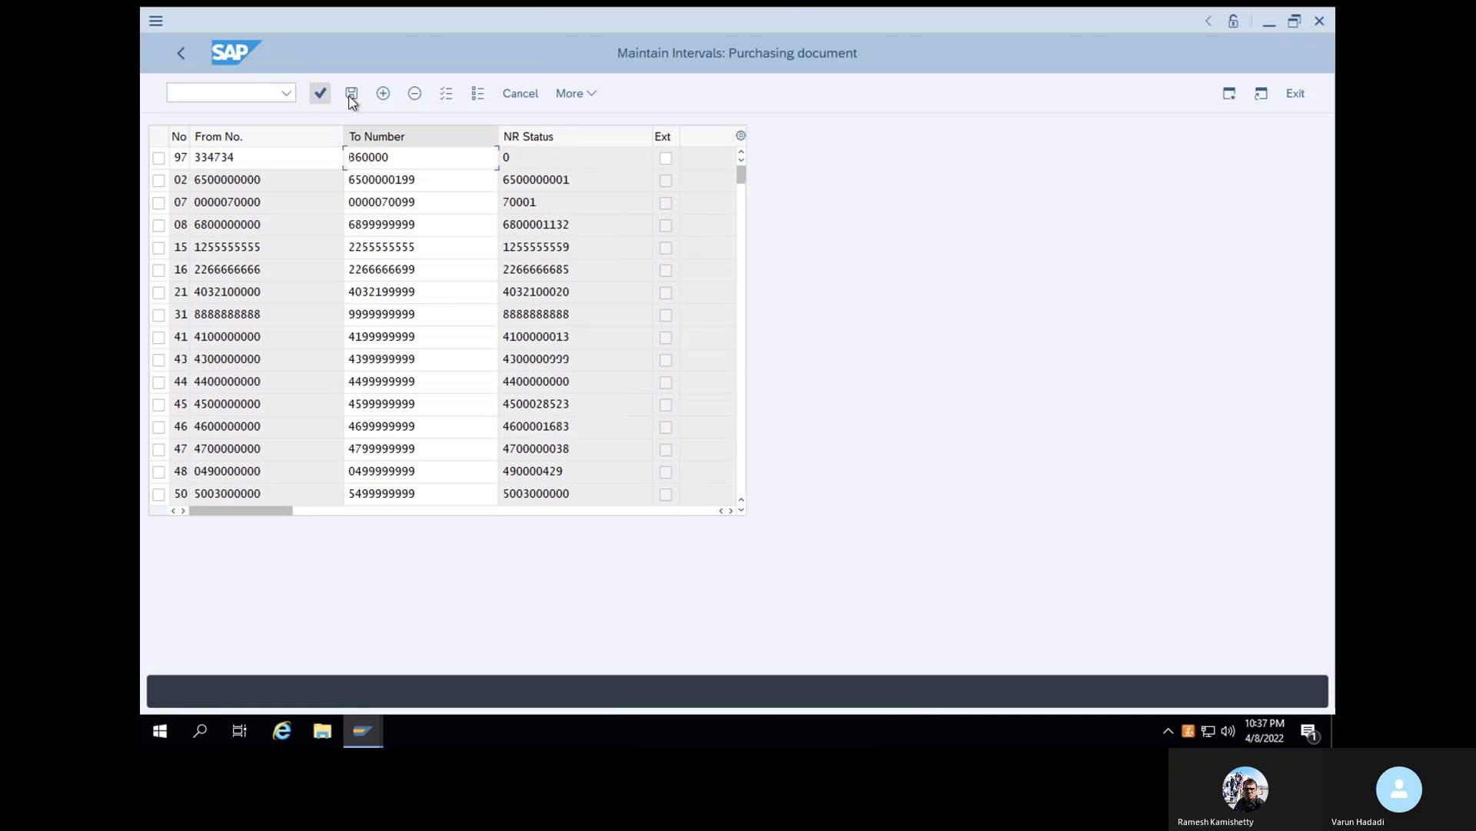
click(351, 95)
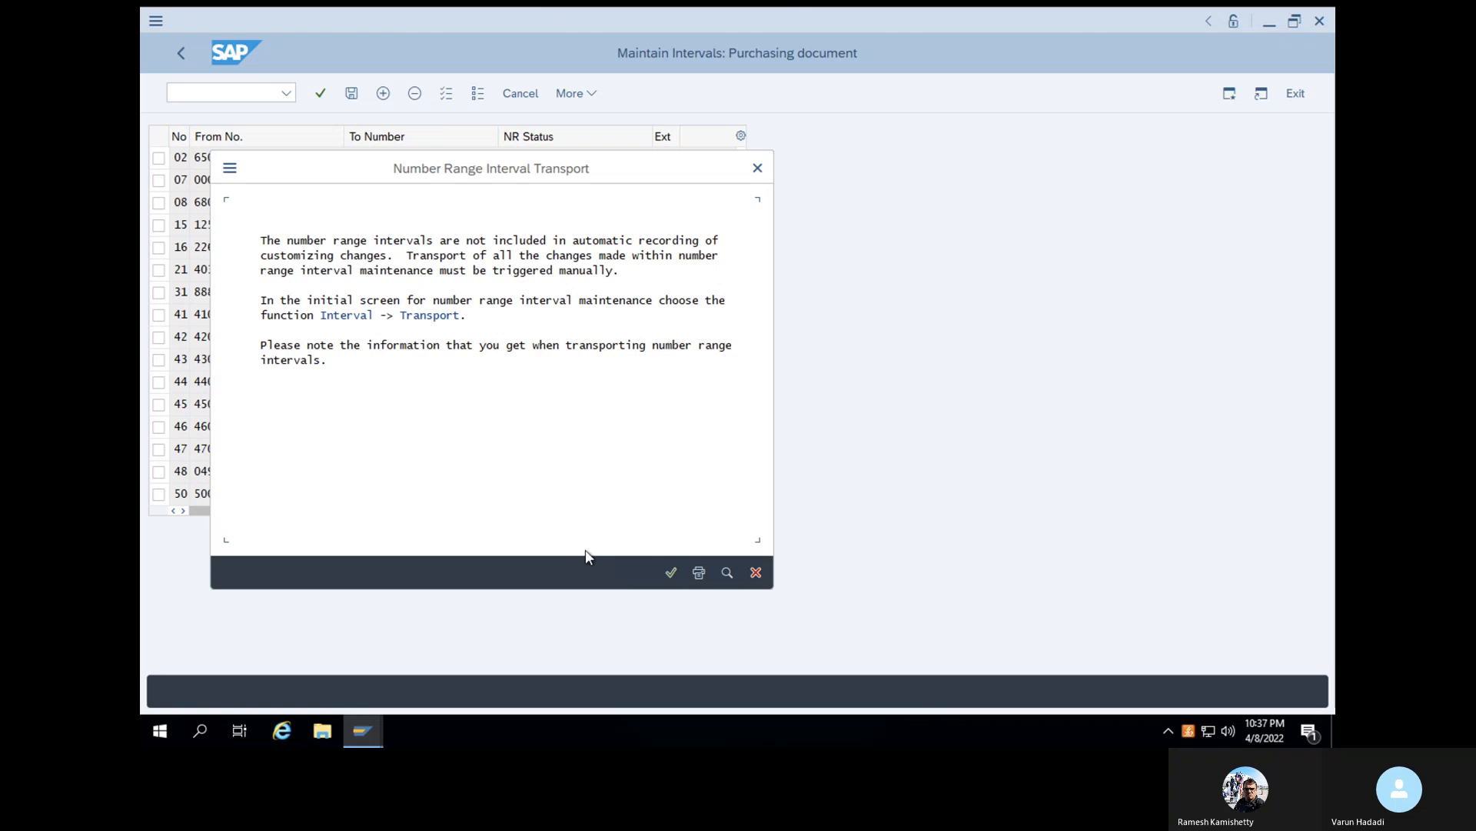
click(675, 570)
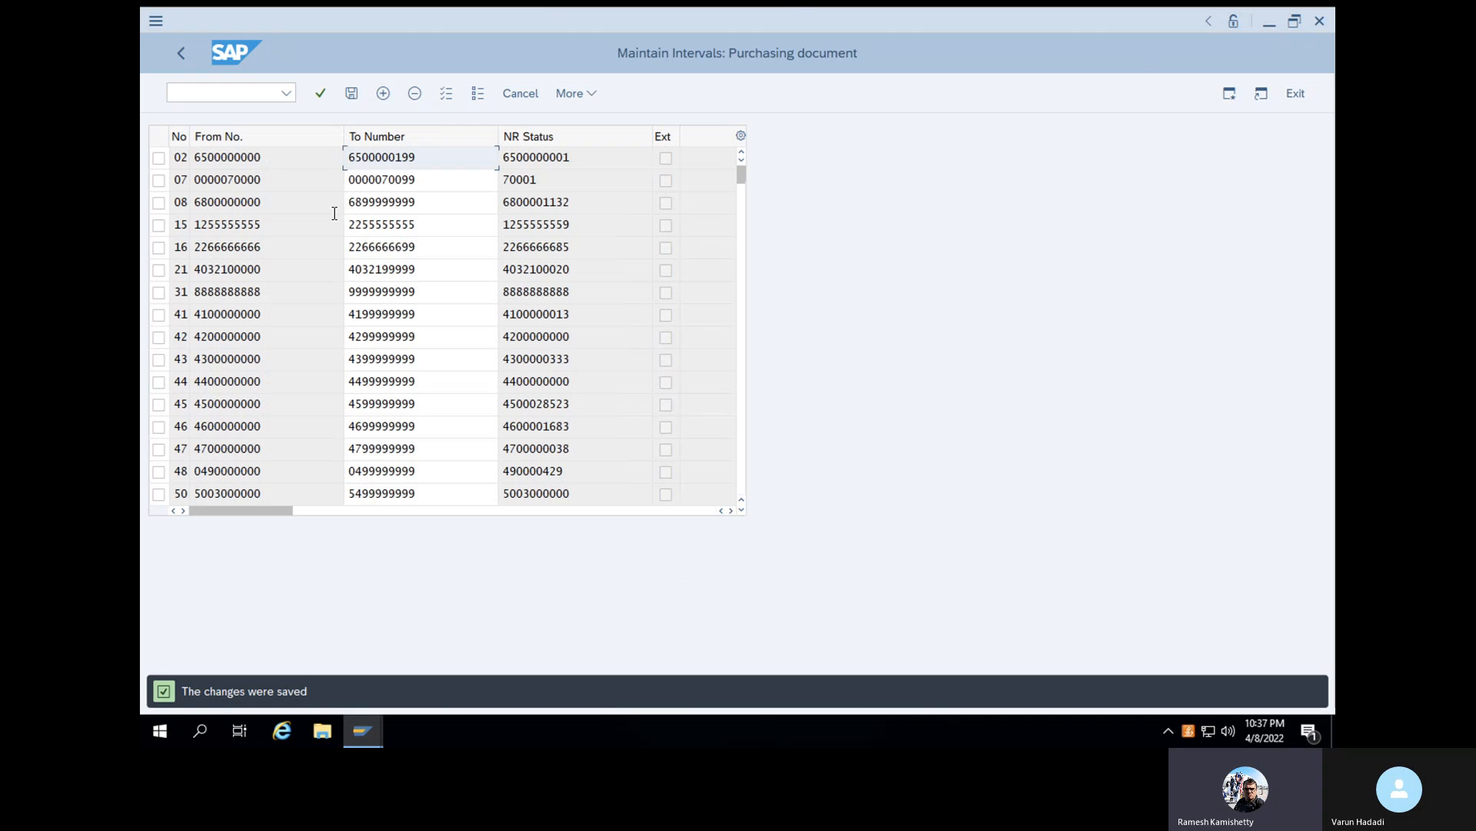
- Leave number range maintenance and return to the purchase order activities in the IMG structure
click(260, 94)
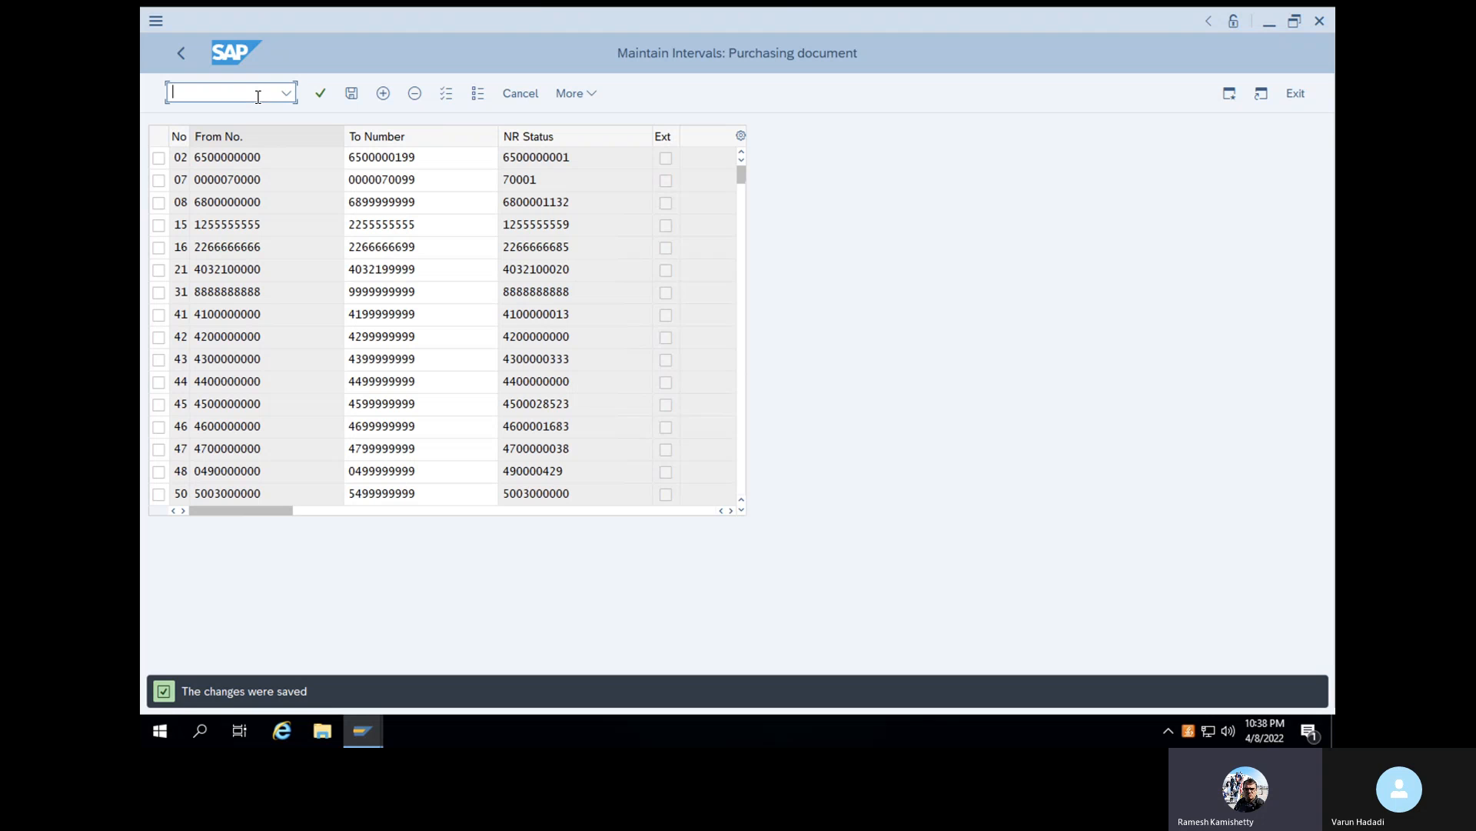
text(/N)
click(179, 54)
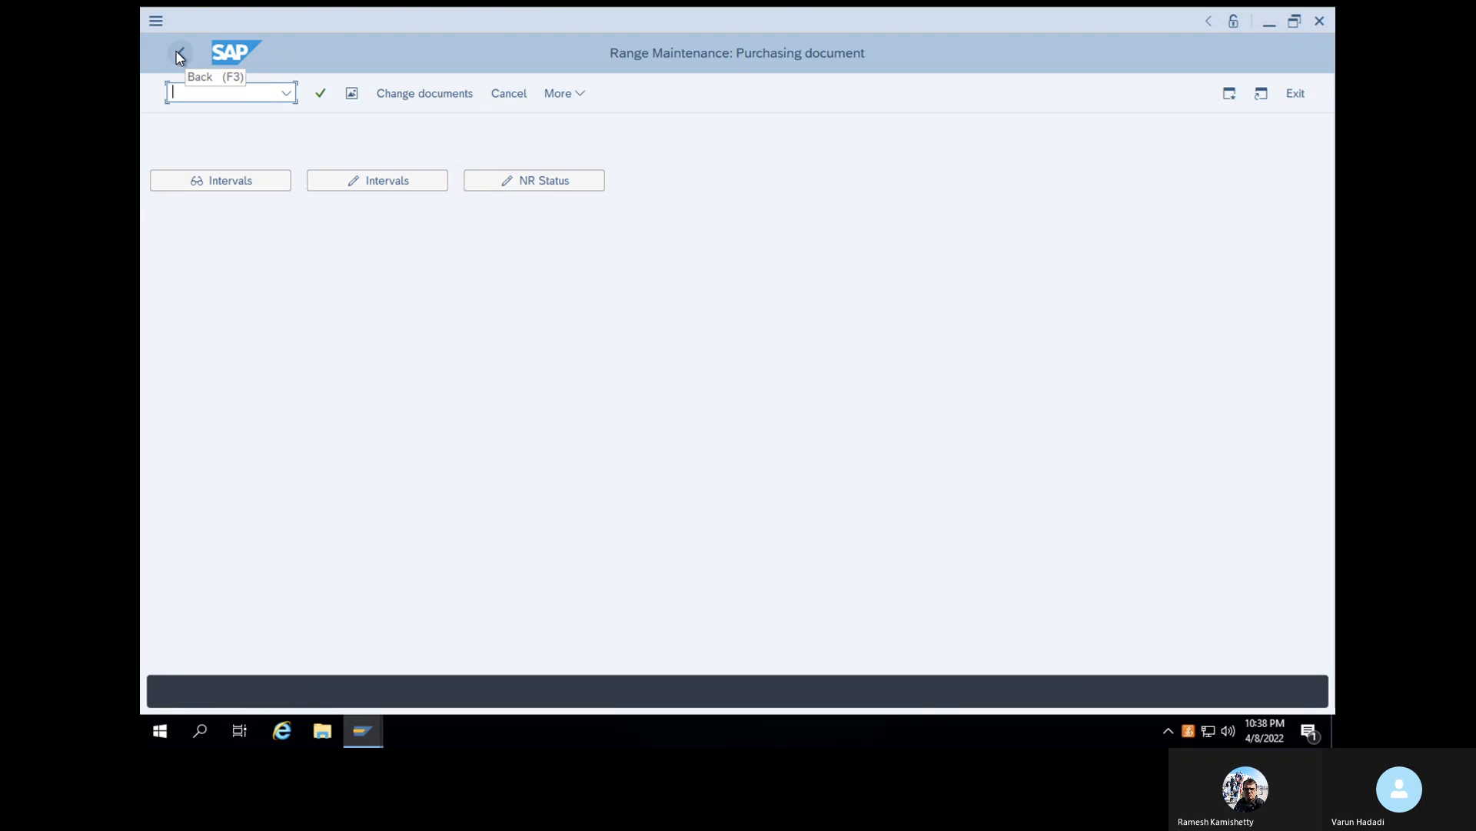
click(179, 55)
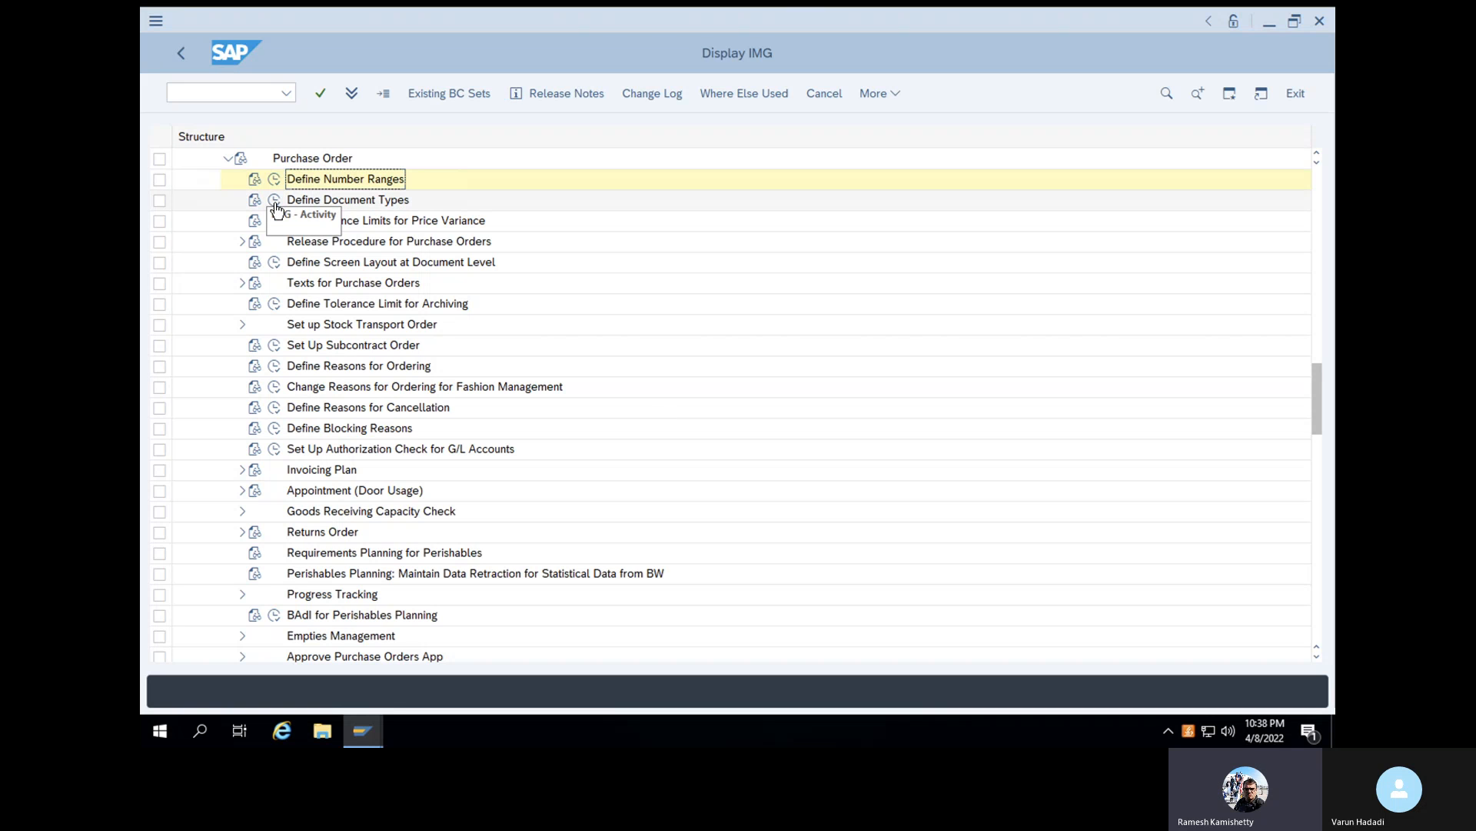
- Open the purchase order document types and position the list at document type VRNB
click(275, 201)
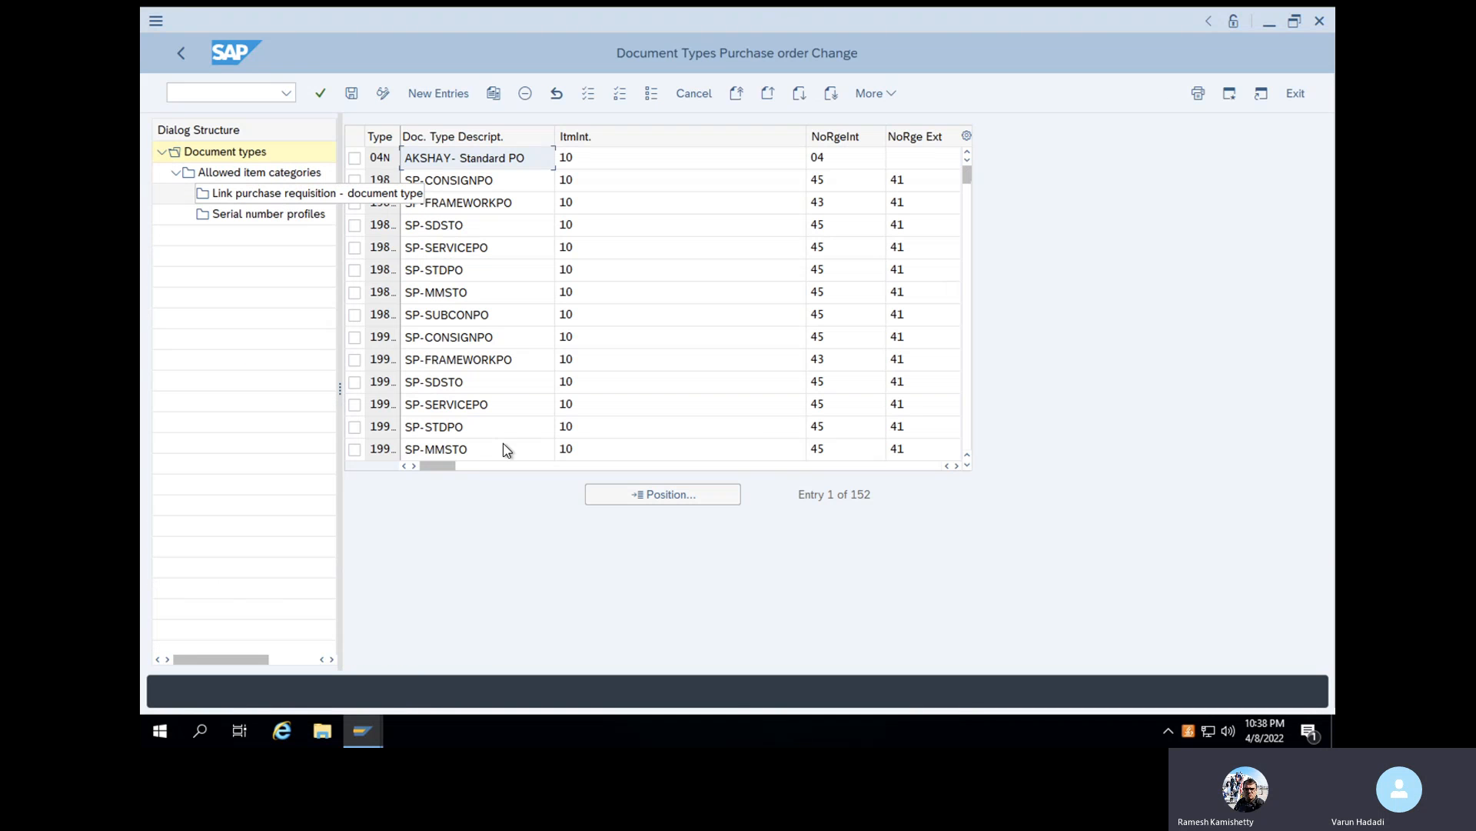
click(625, 490)
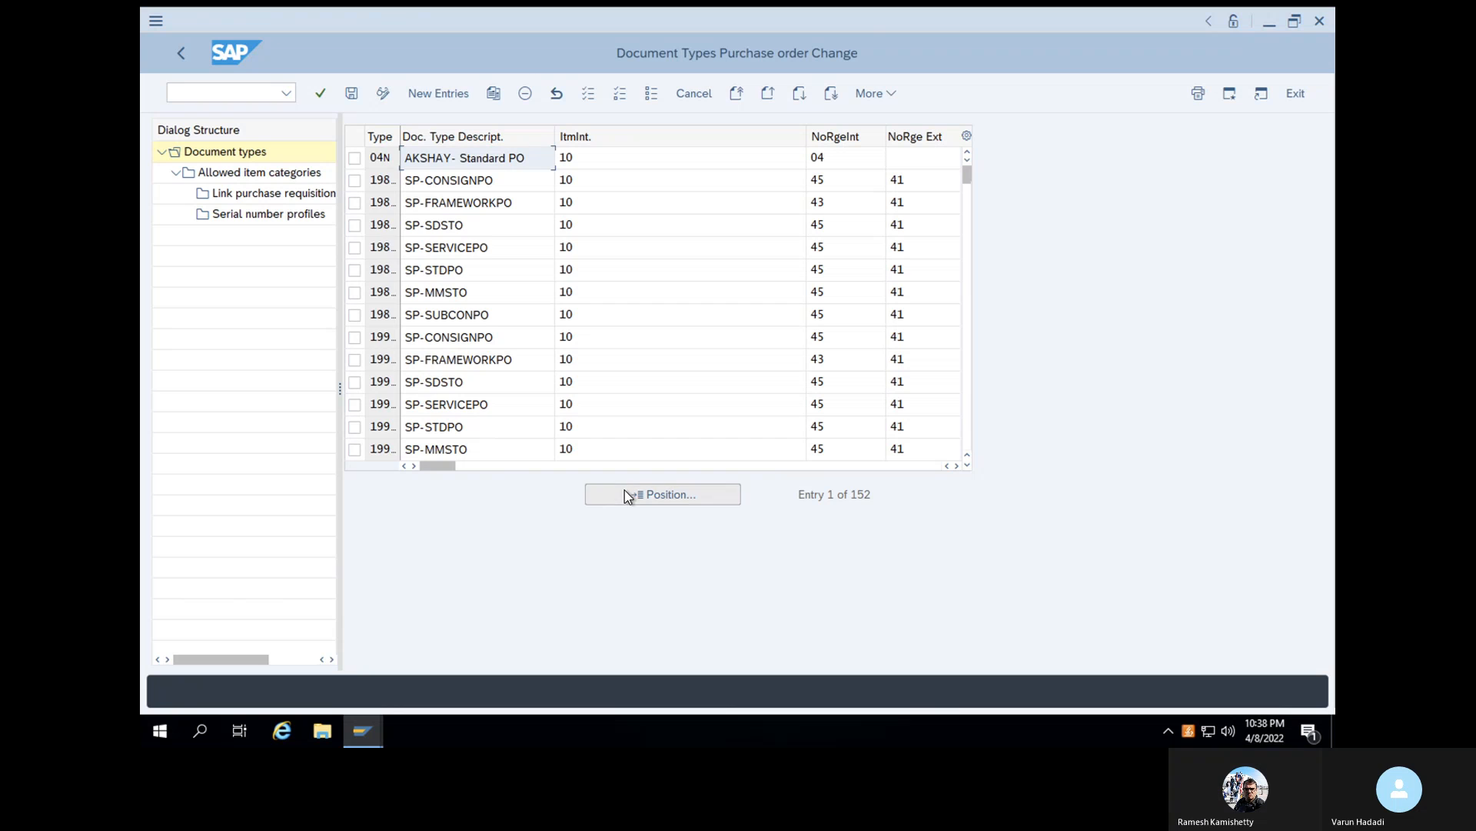
text(VRNB)
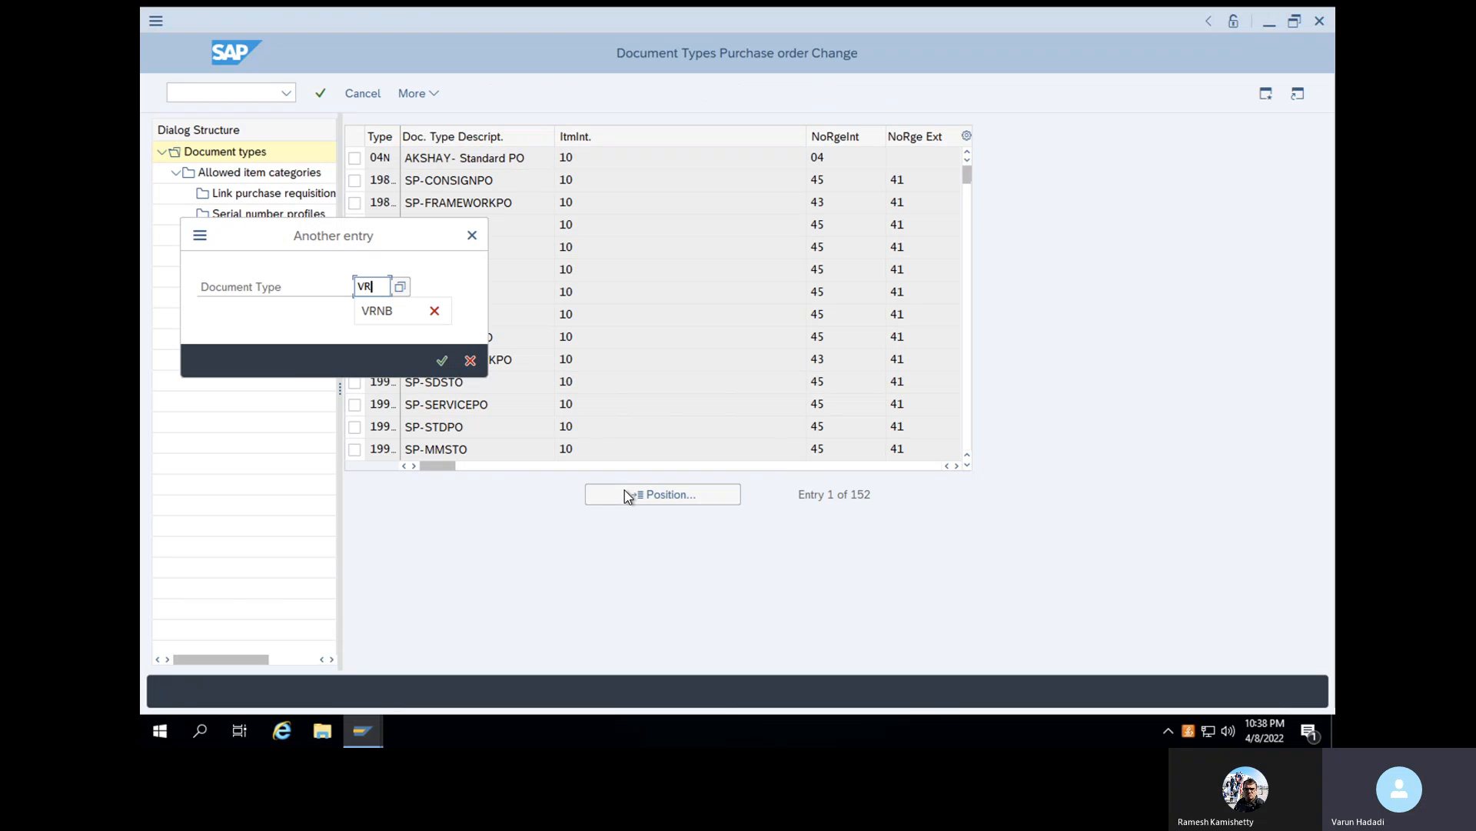
click(435, 360)
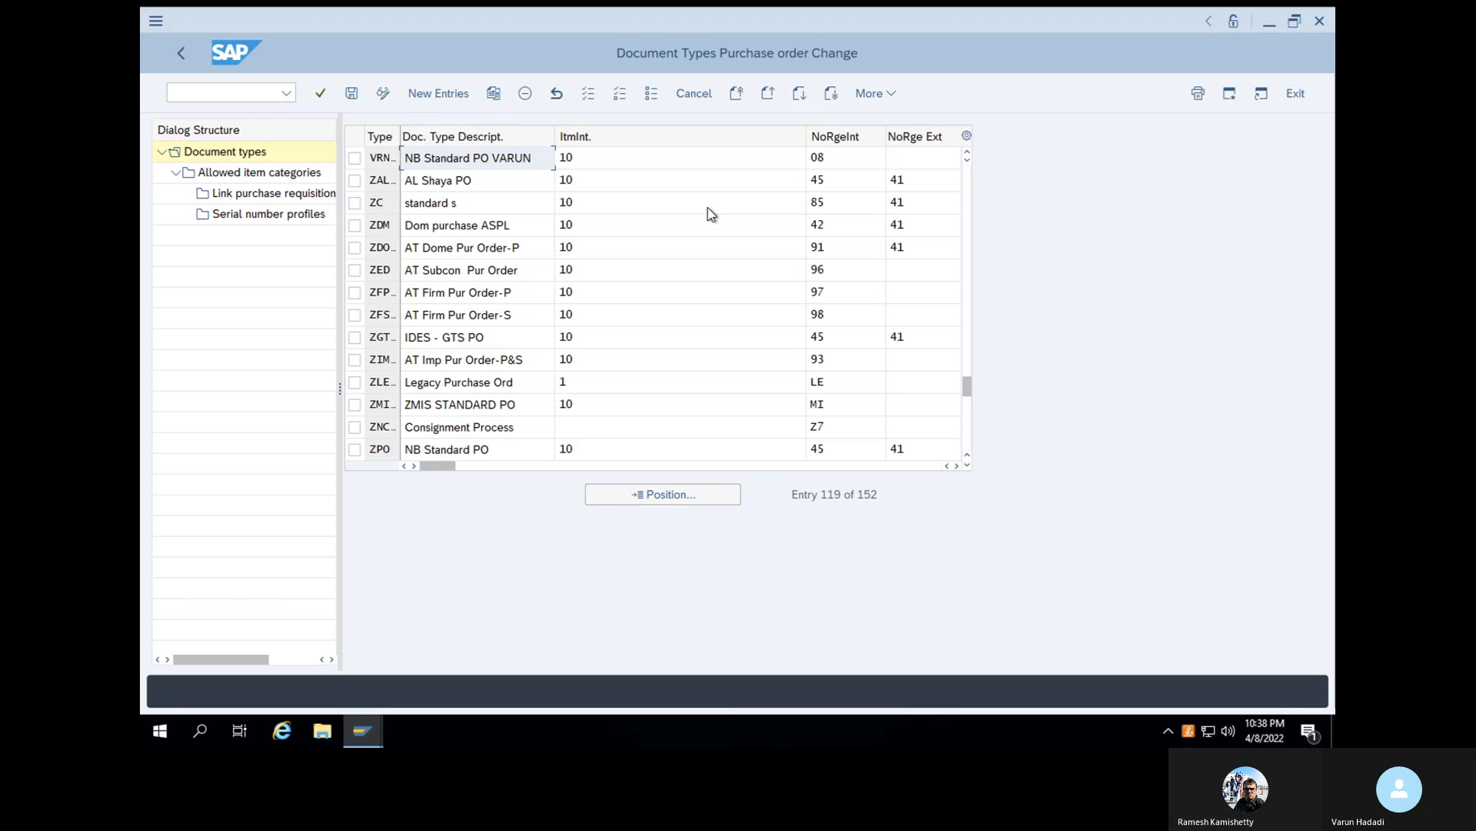
click(934, 164)
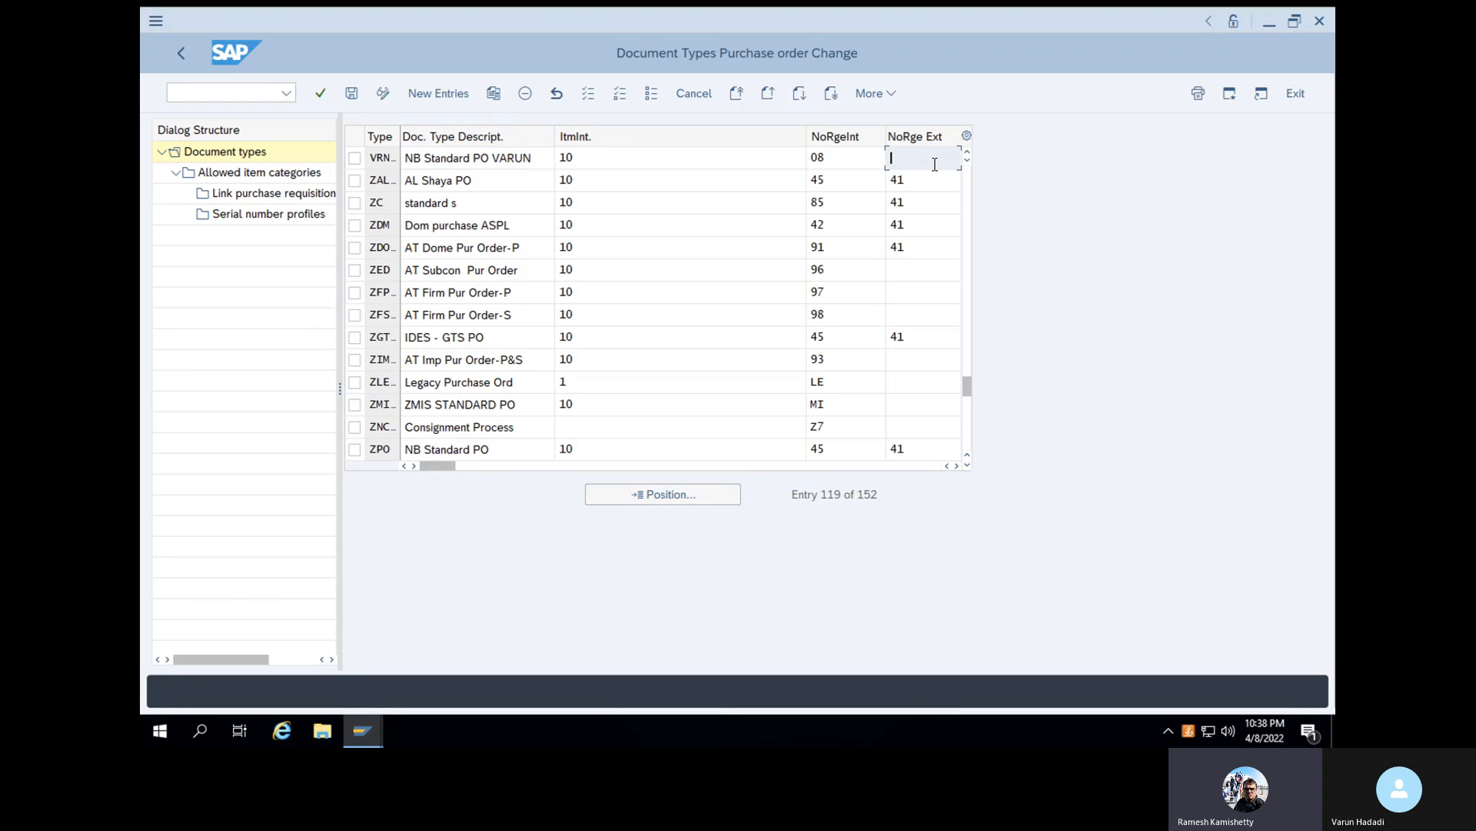
text(97)
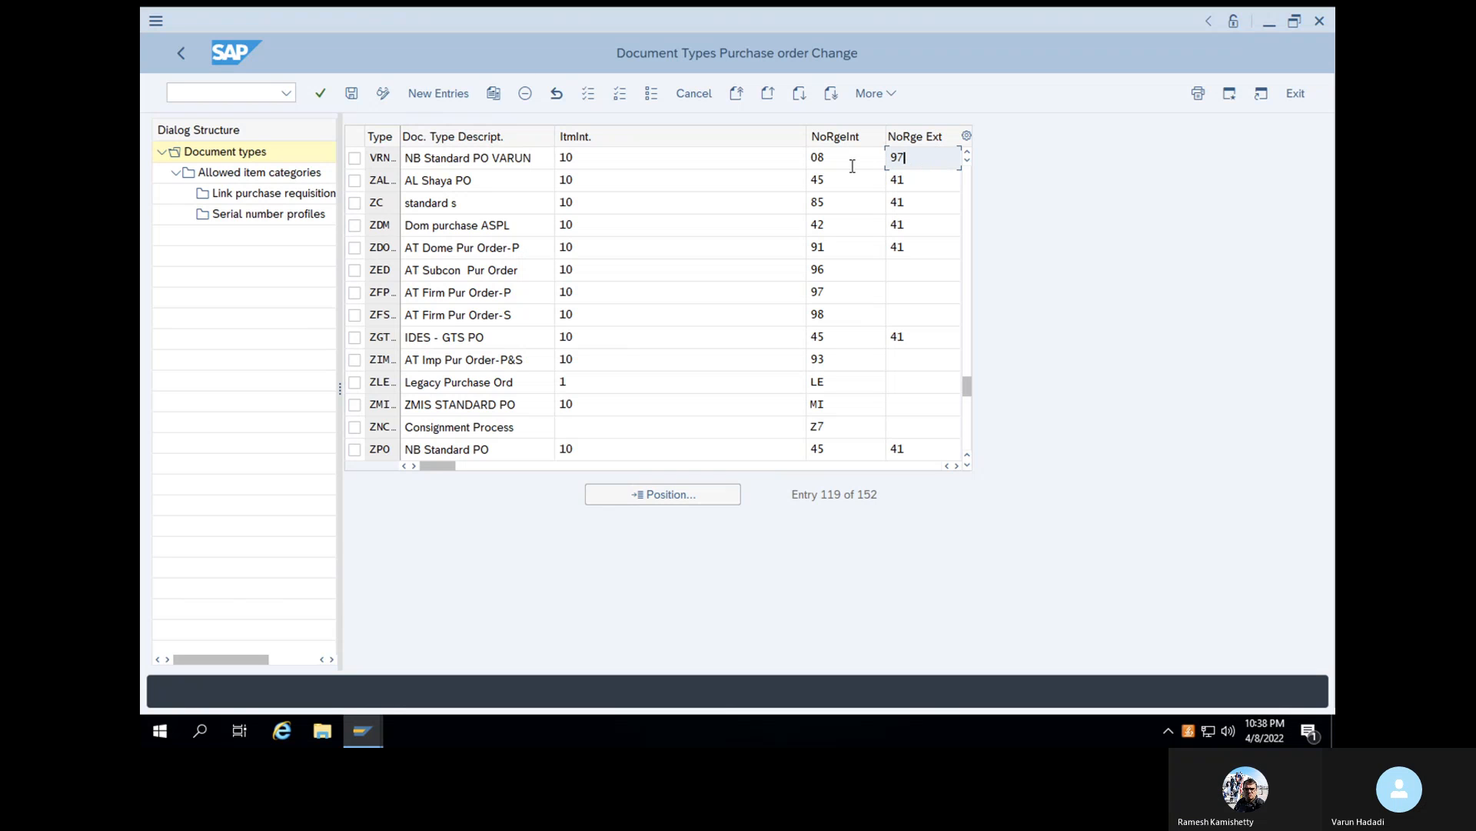
key(BackSpace)
key(BackSpace)
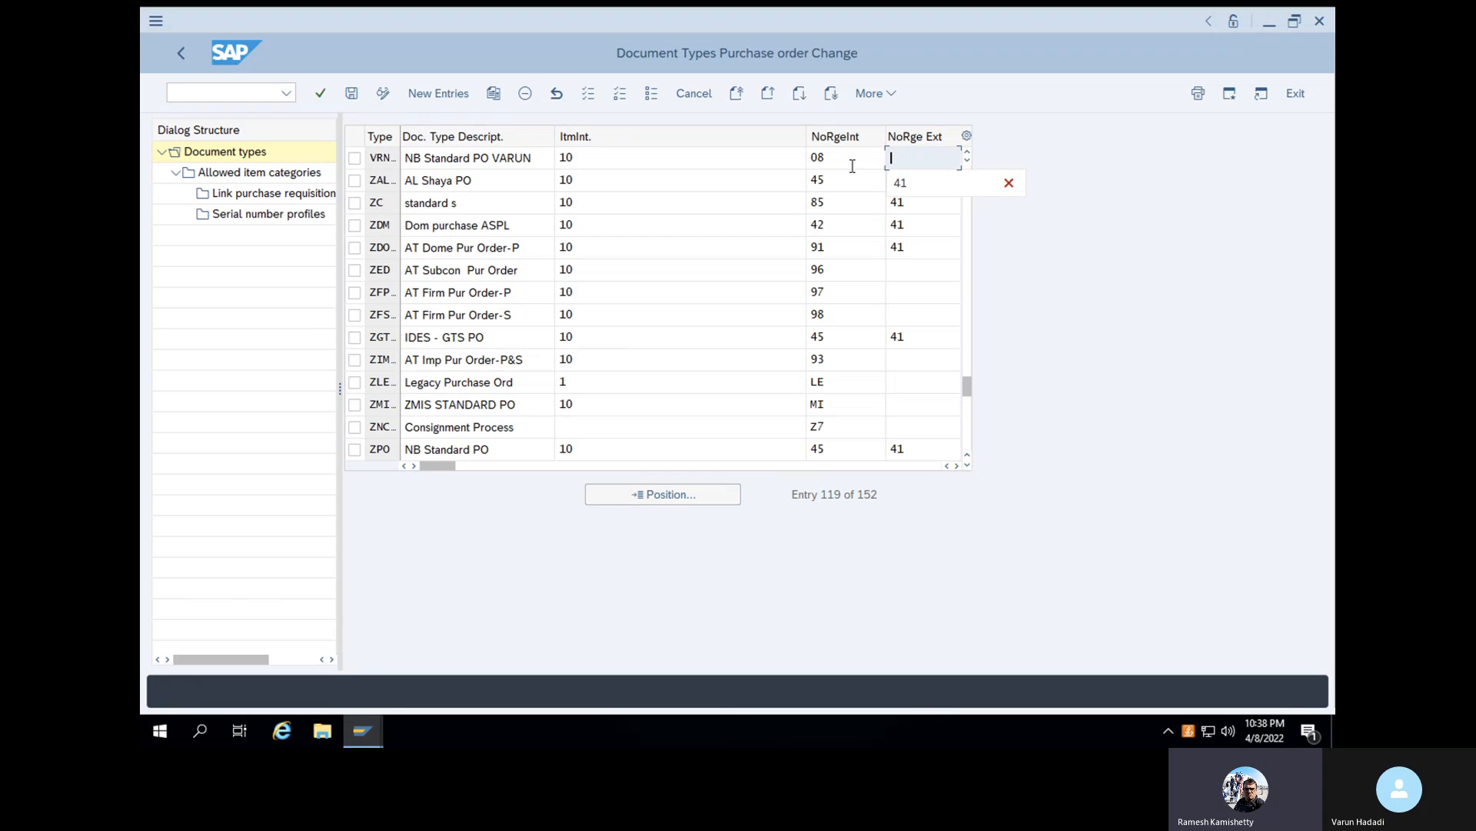
- Set the internal number range of document type VRNB to 97 and save it to the proposed SAP training customizing request
click(847, 156)
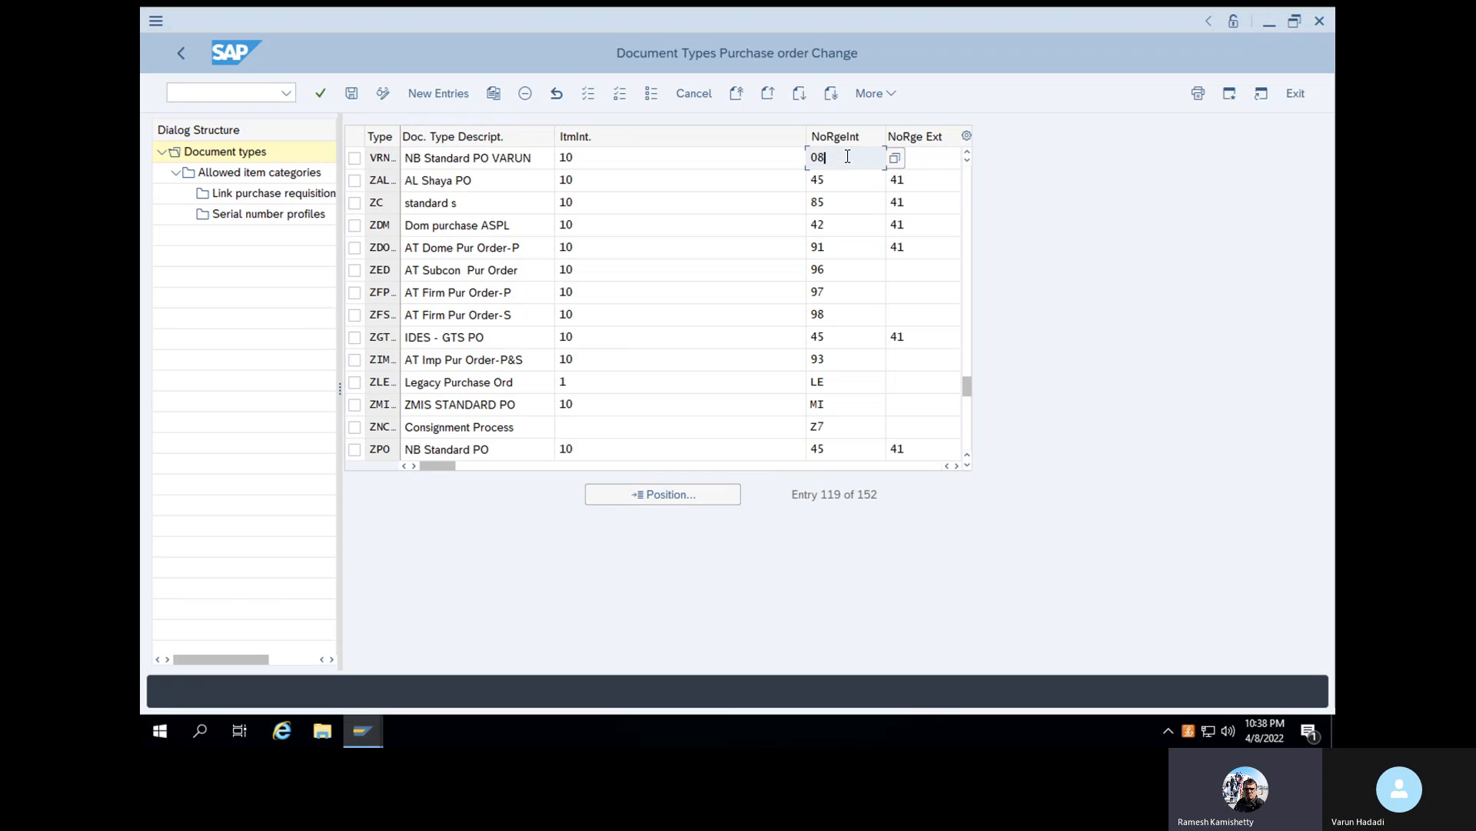
key(BackSpace)
key(BackSpace)
text(97)
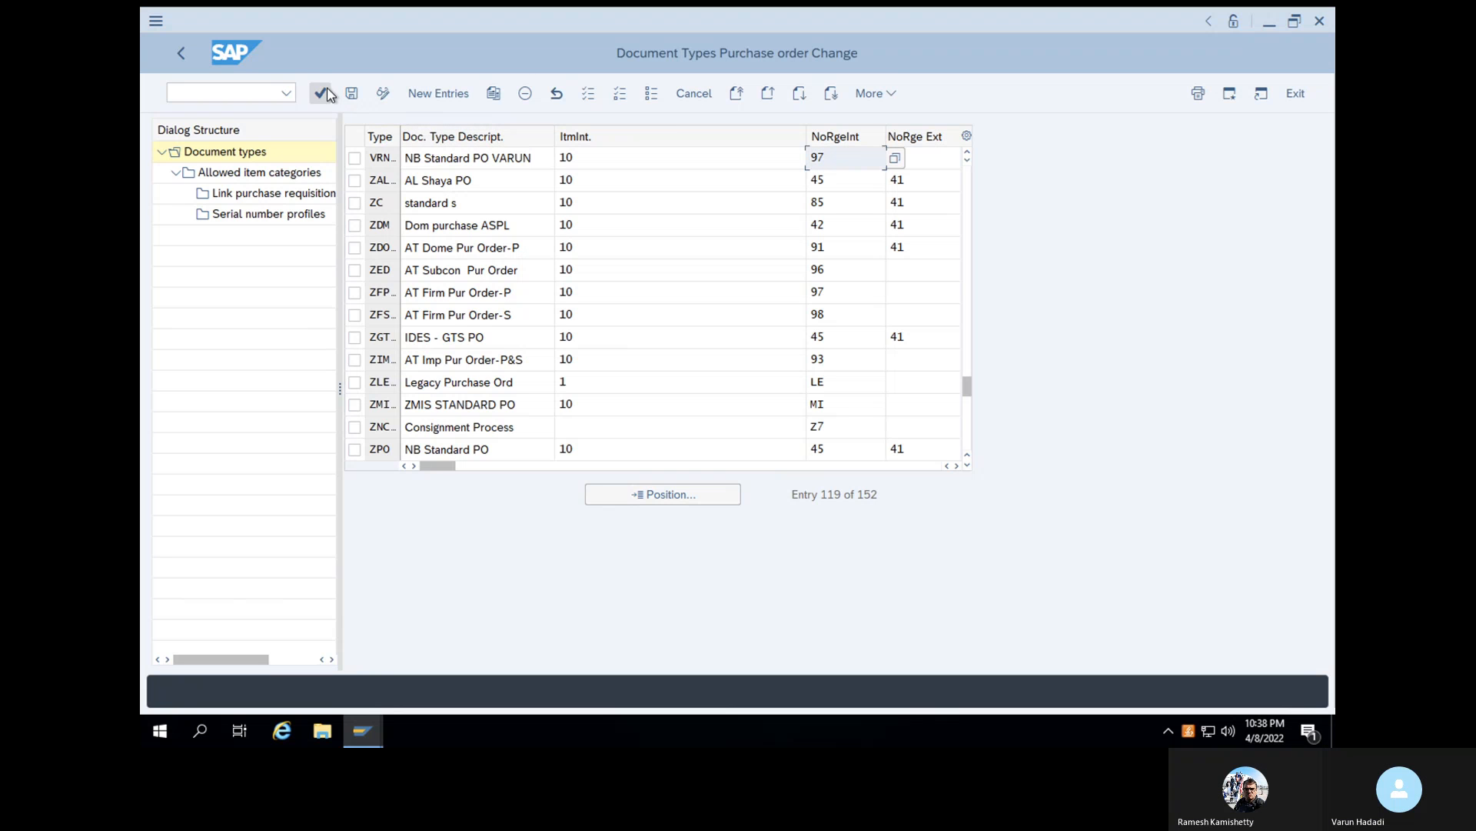
click(352, 93)
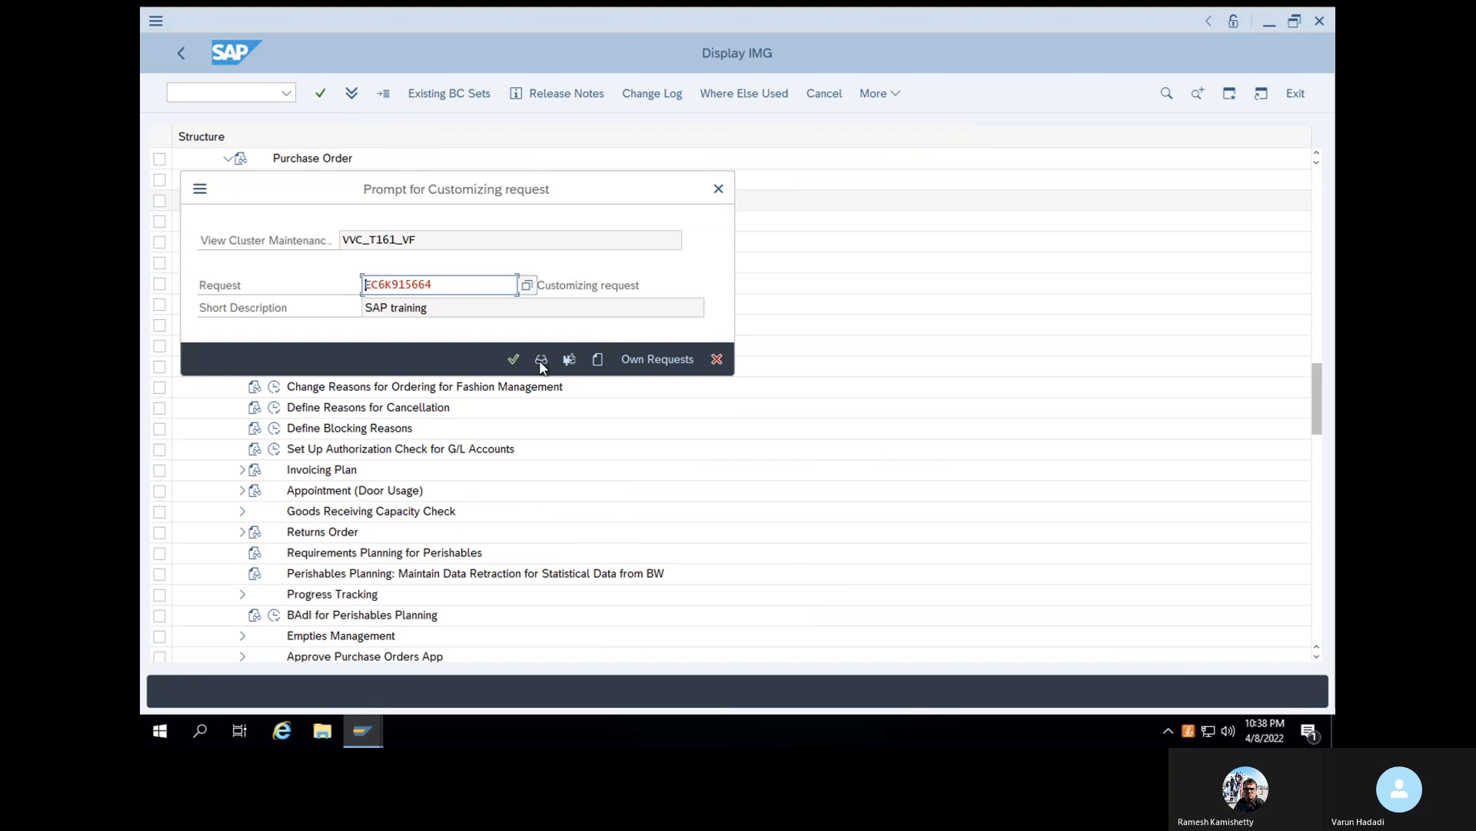
click(511, 360)
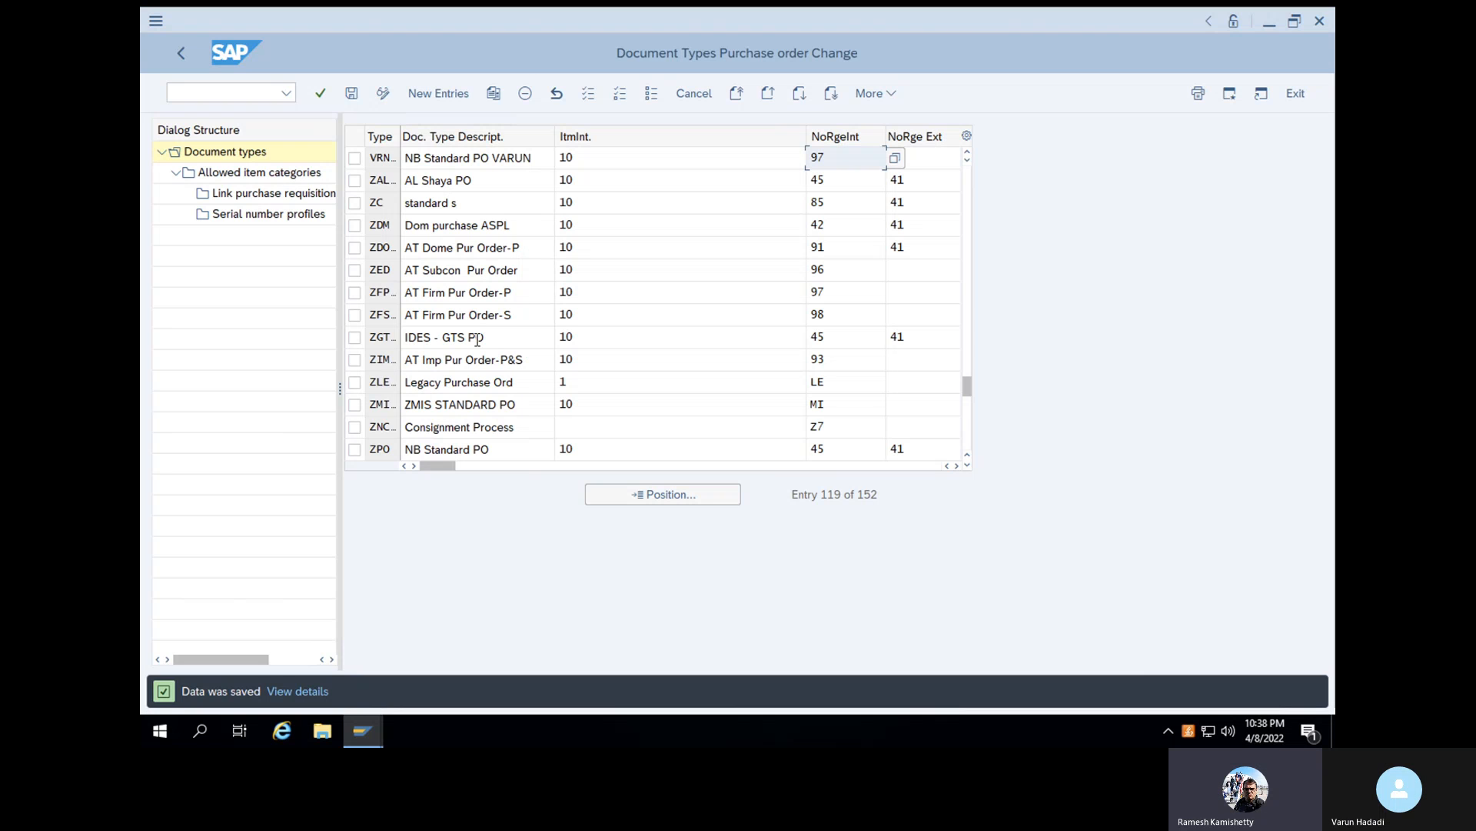
- Leave the document type maintenance and start creating a purchase order with transaction ME21N
click(234, 92)
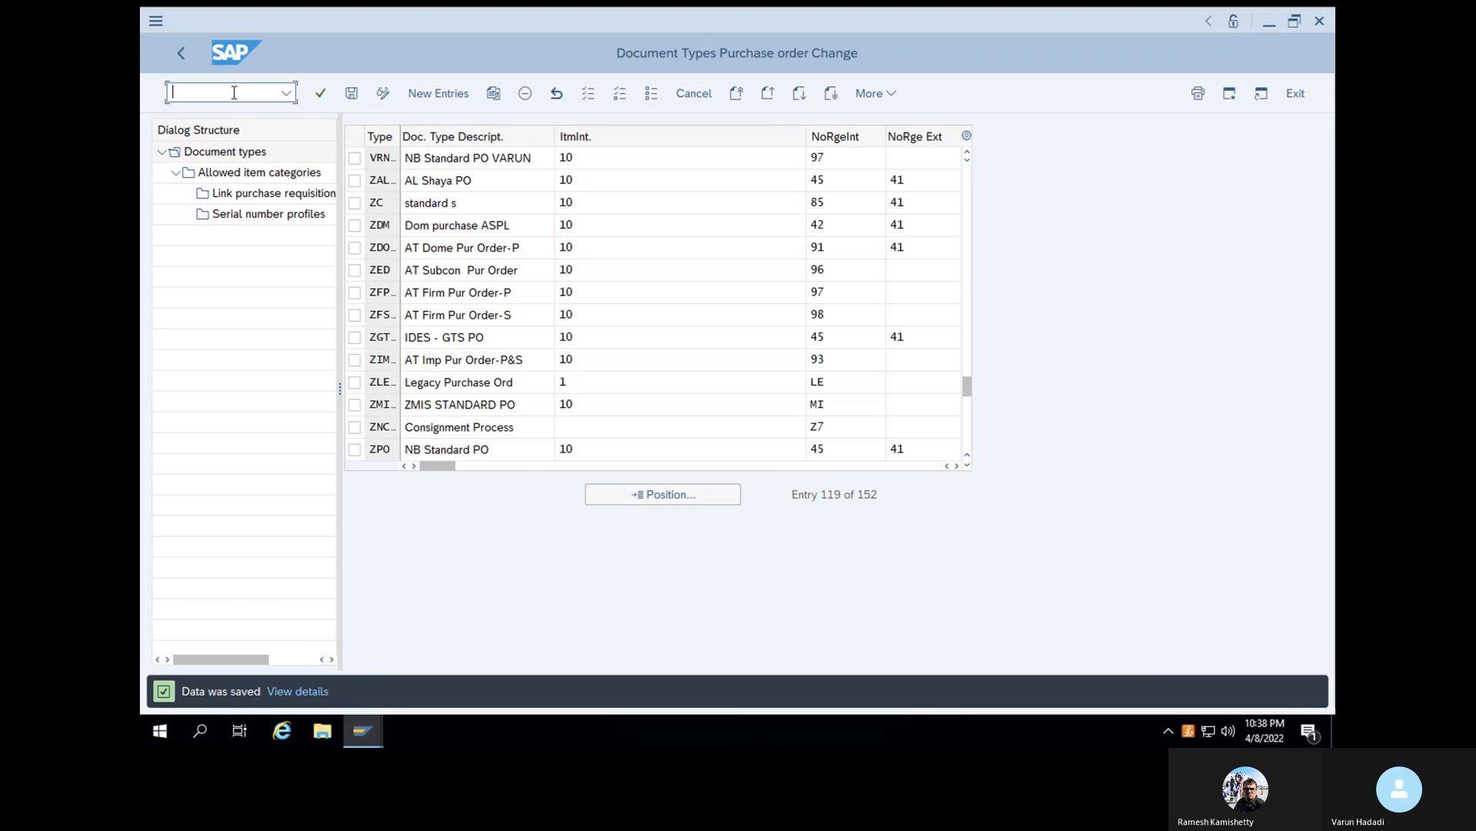
text(/n)
key(Return)
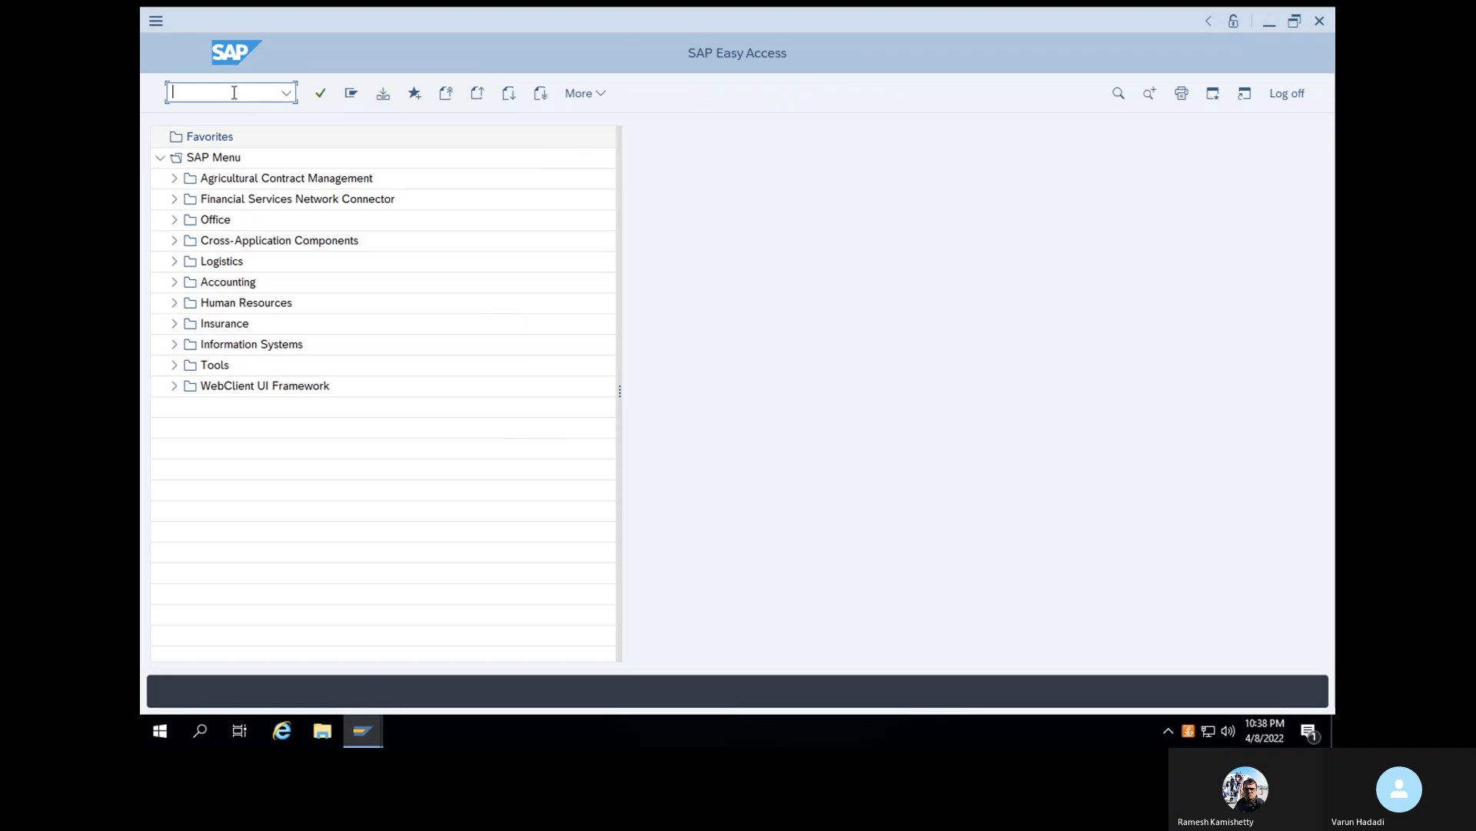
text(ME21N)
key(Return)
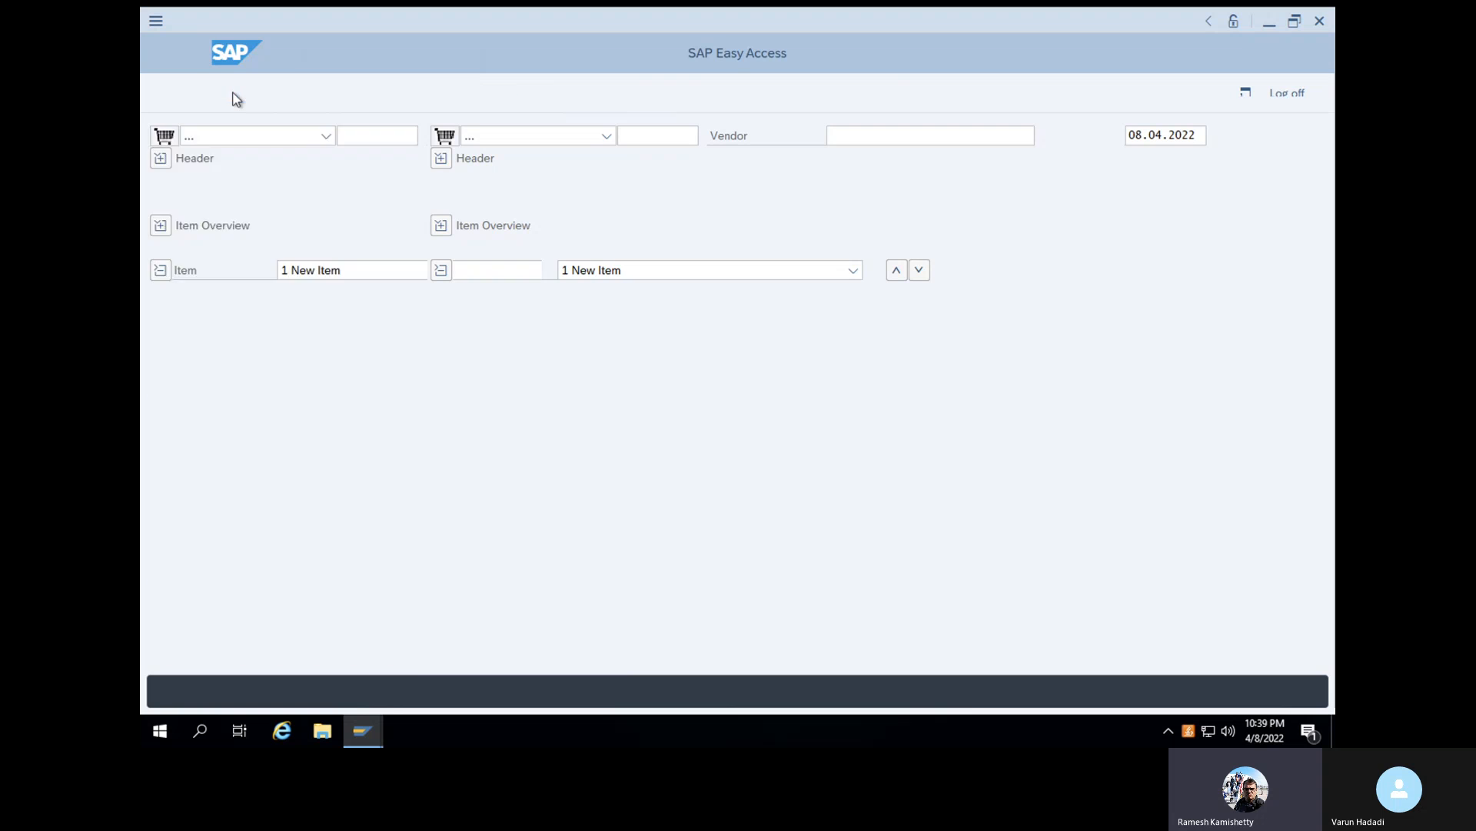
- Set the new purchase order's document type to VRNB
click(592, 140)
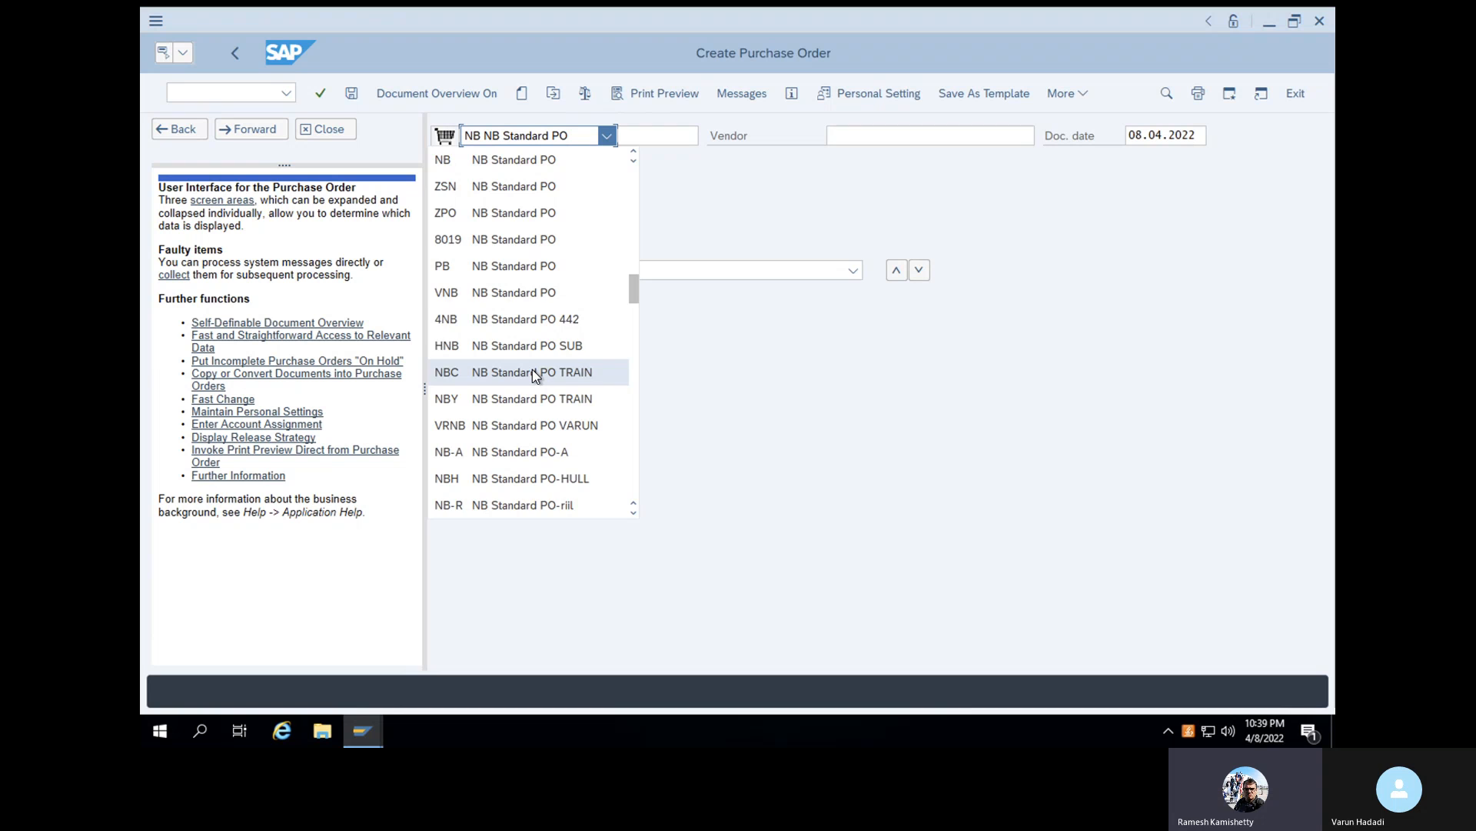
scroll(536, 375, down, 1)
scroll(536, 375, down, 1)
scroll(536, 375, down, 5)
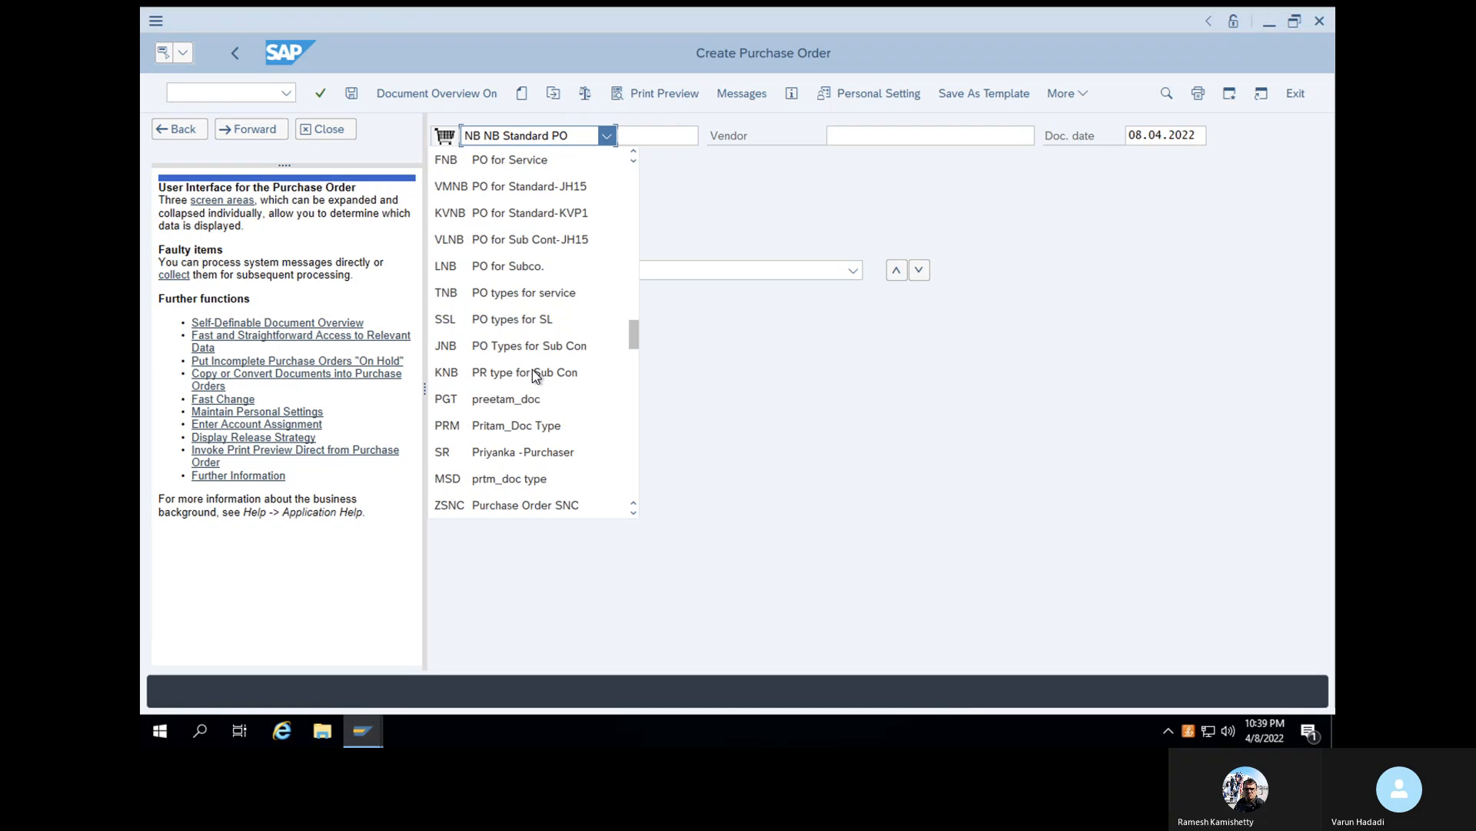
scroll(533, 370, up, 1)
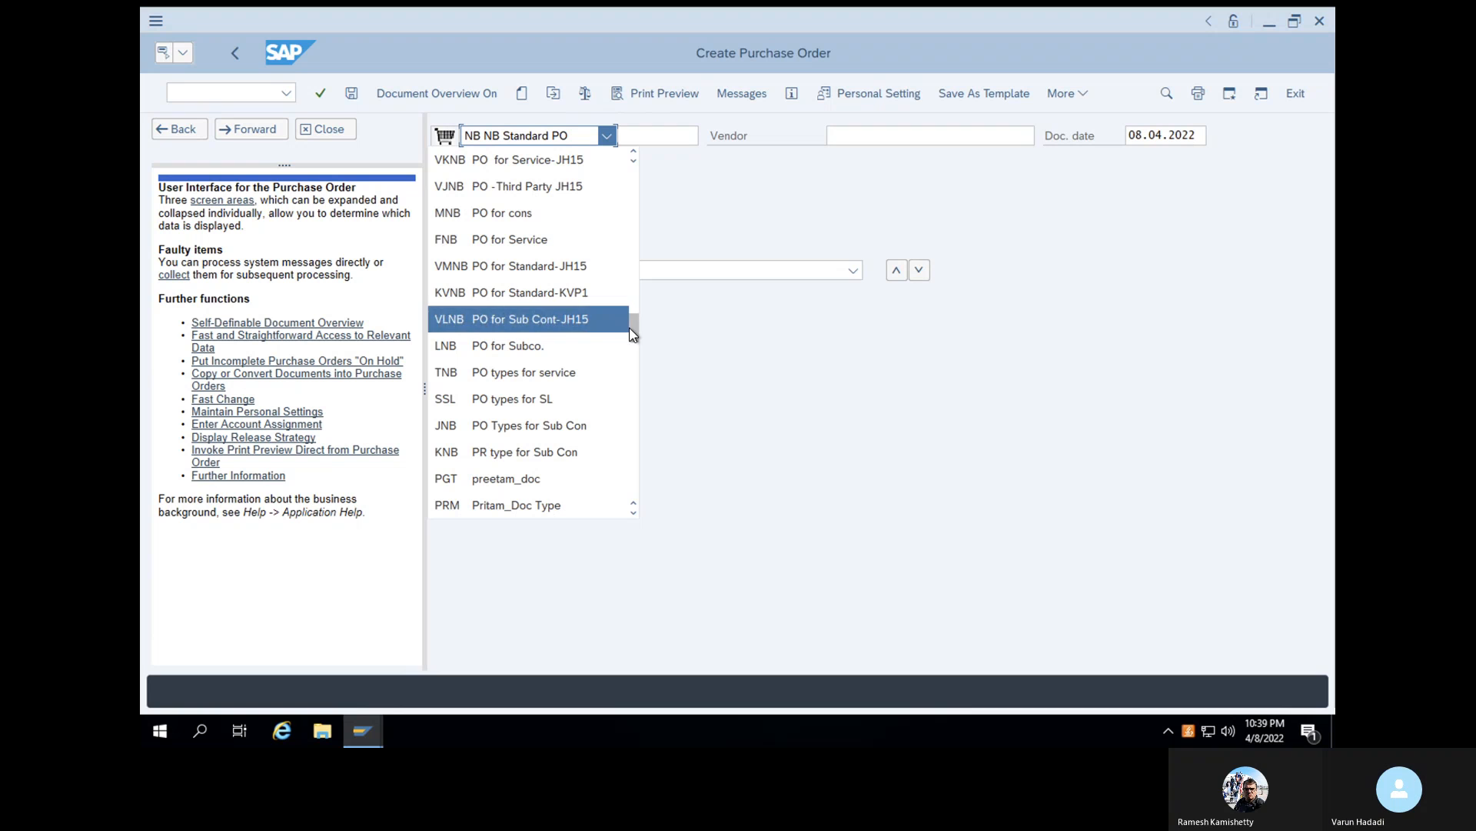
scroll(635, 317, up, 2)
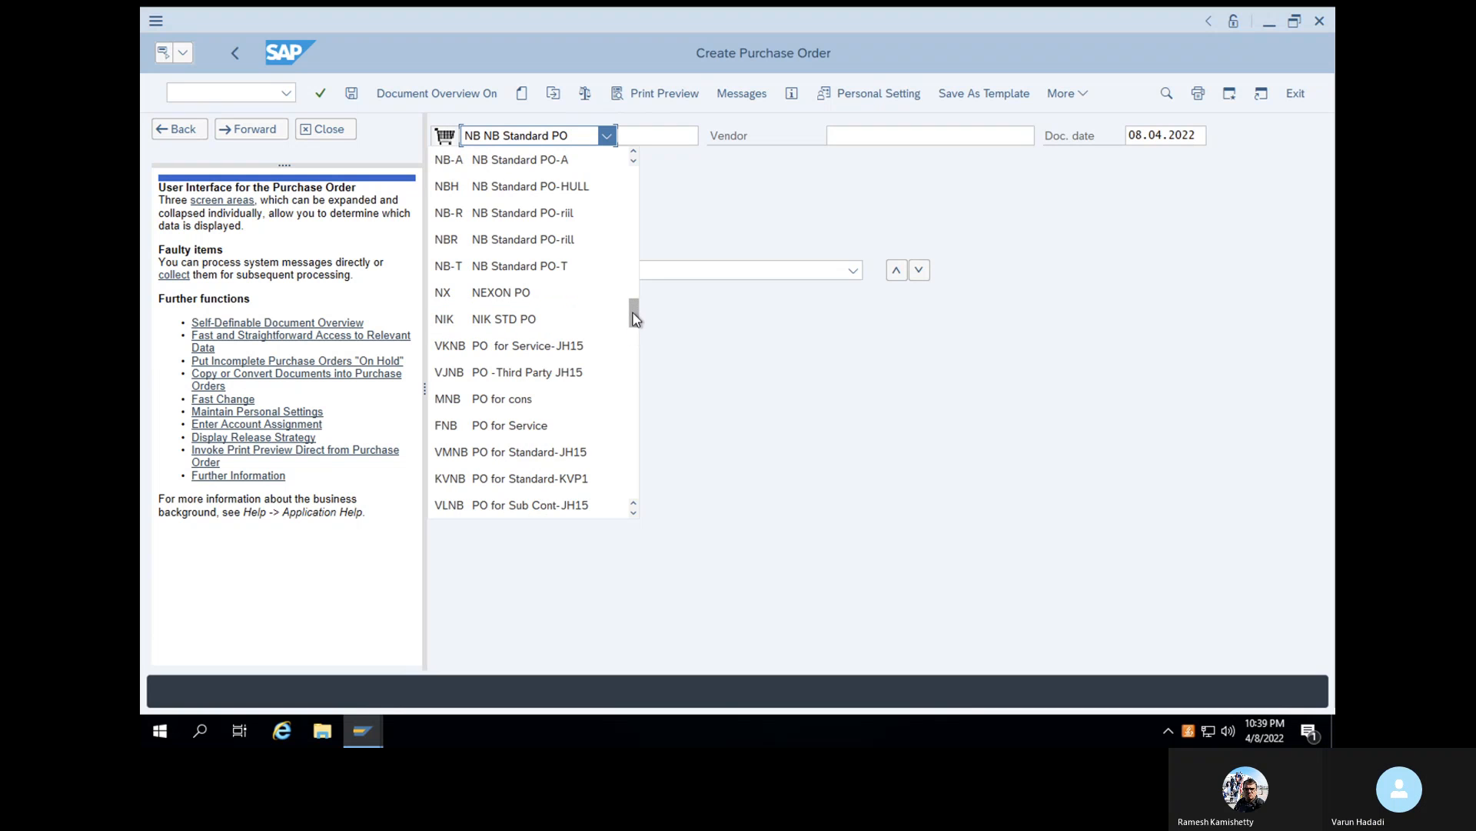
scroll(634, 296, up, 5)
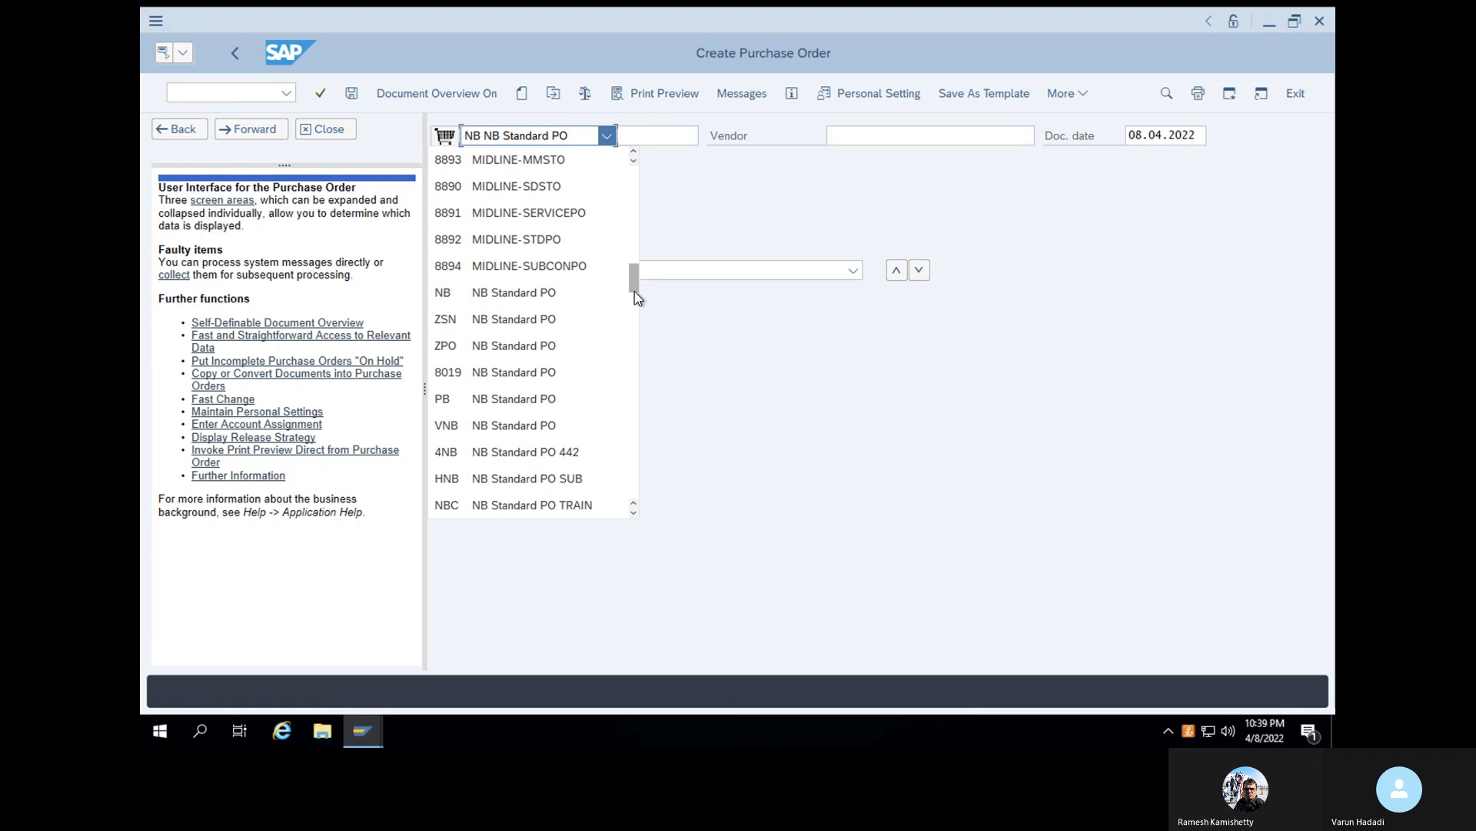
scroll(634, 285, down, 2)
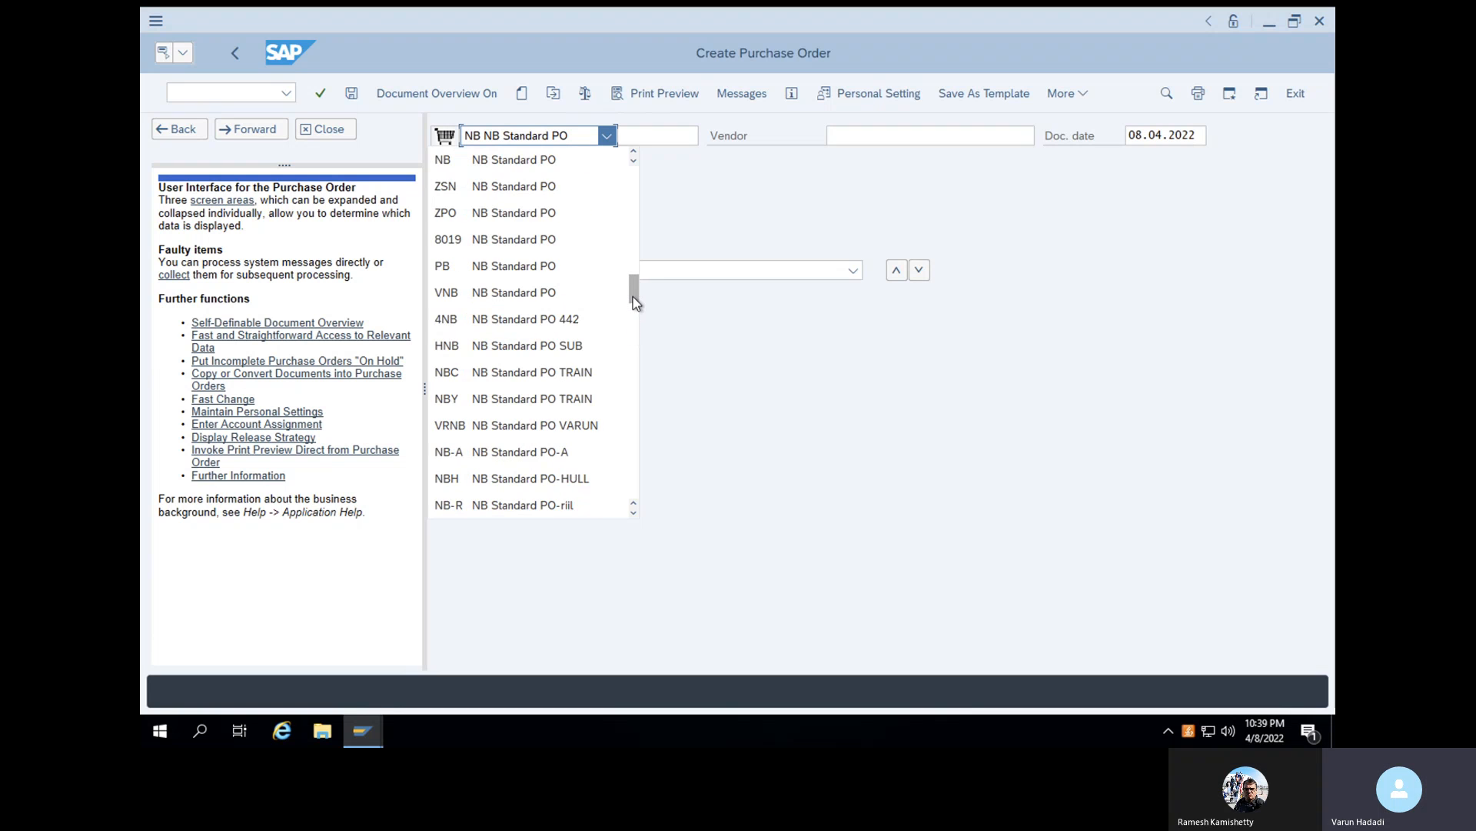
click(572, 419)
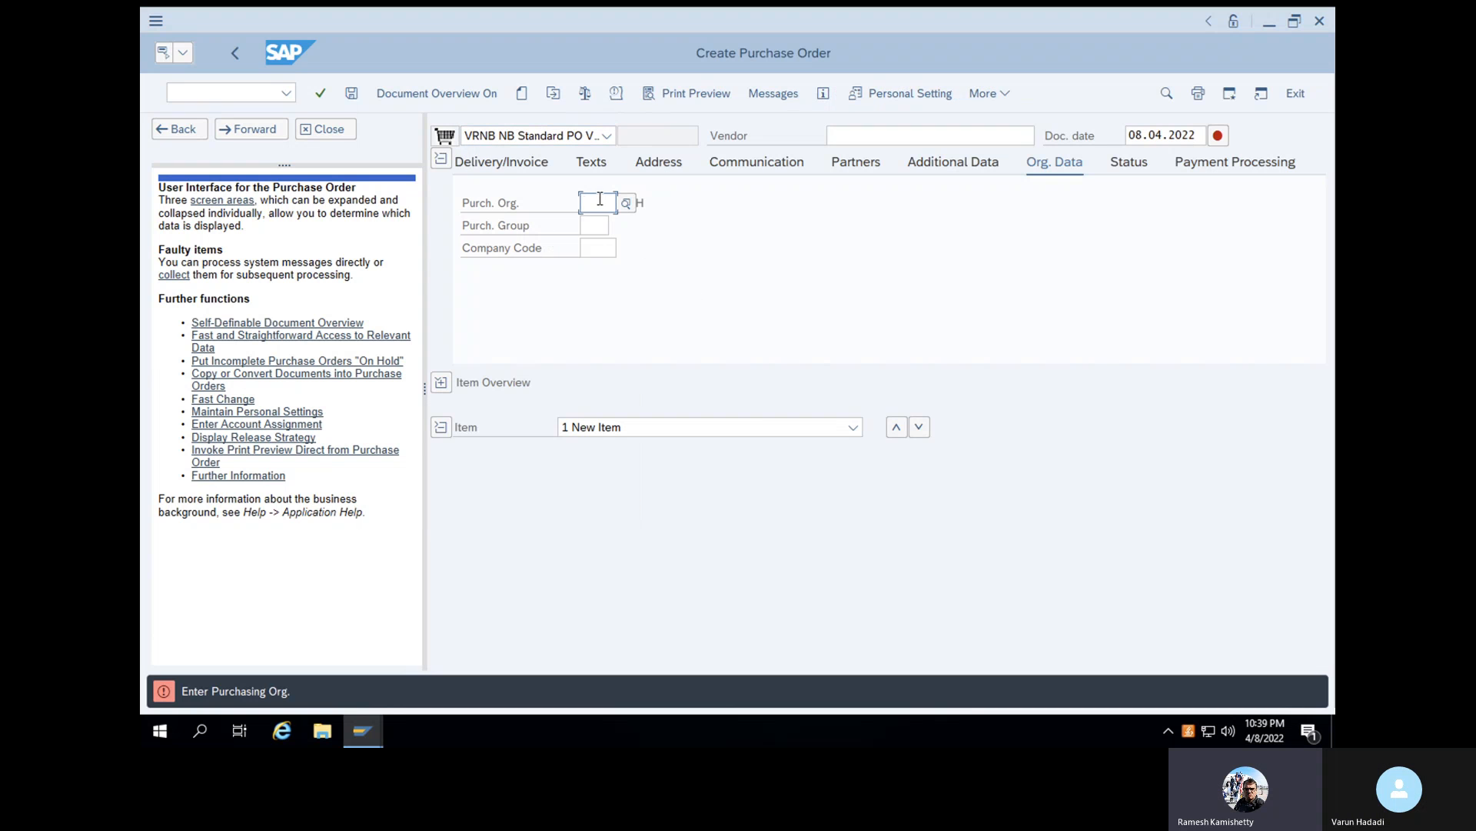
- Set the order's purchasing organization to 1000 and its purchasing group to WAL
text(1000)
key(Return)
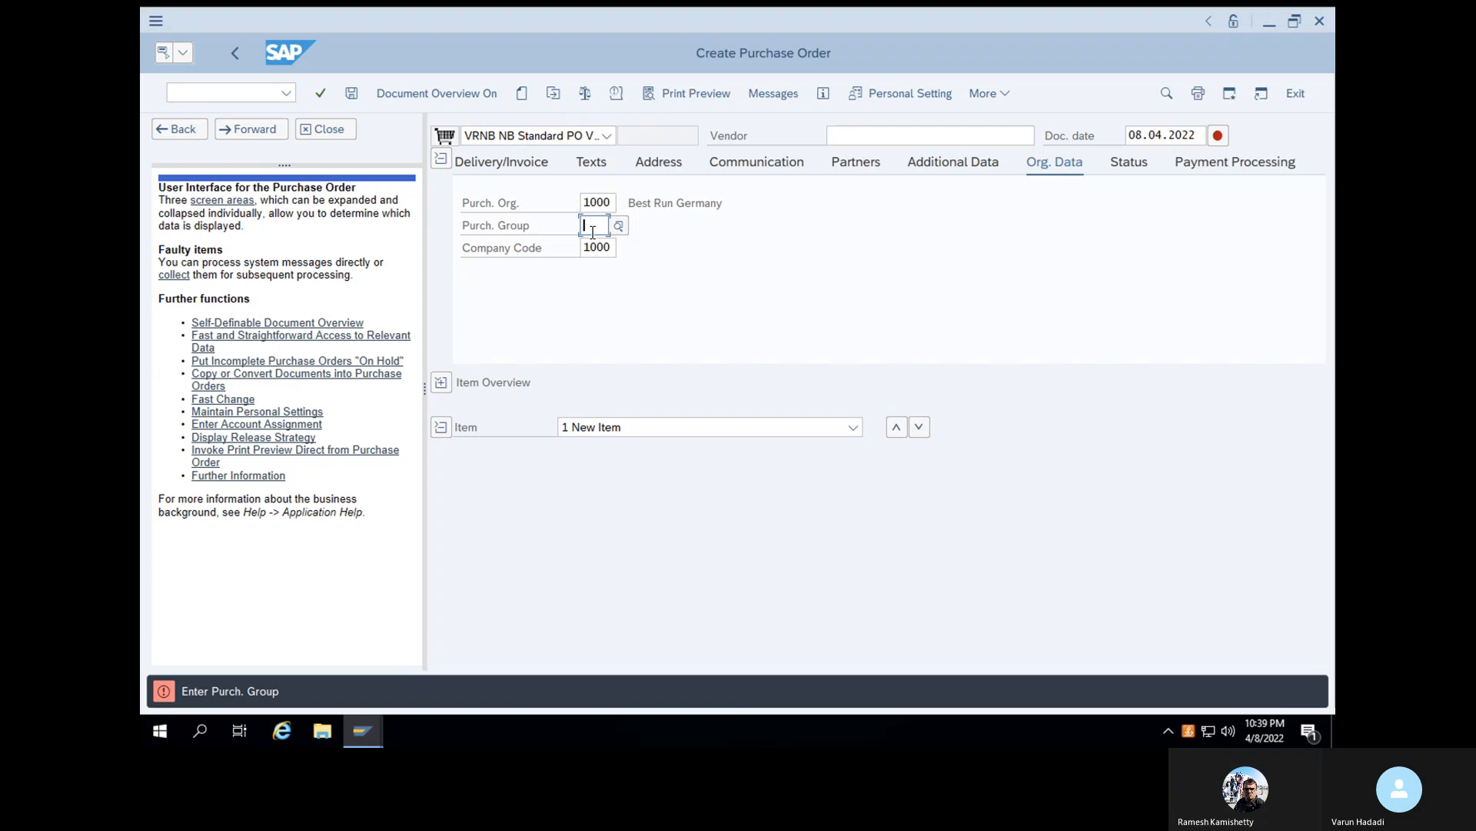
text(WAL)
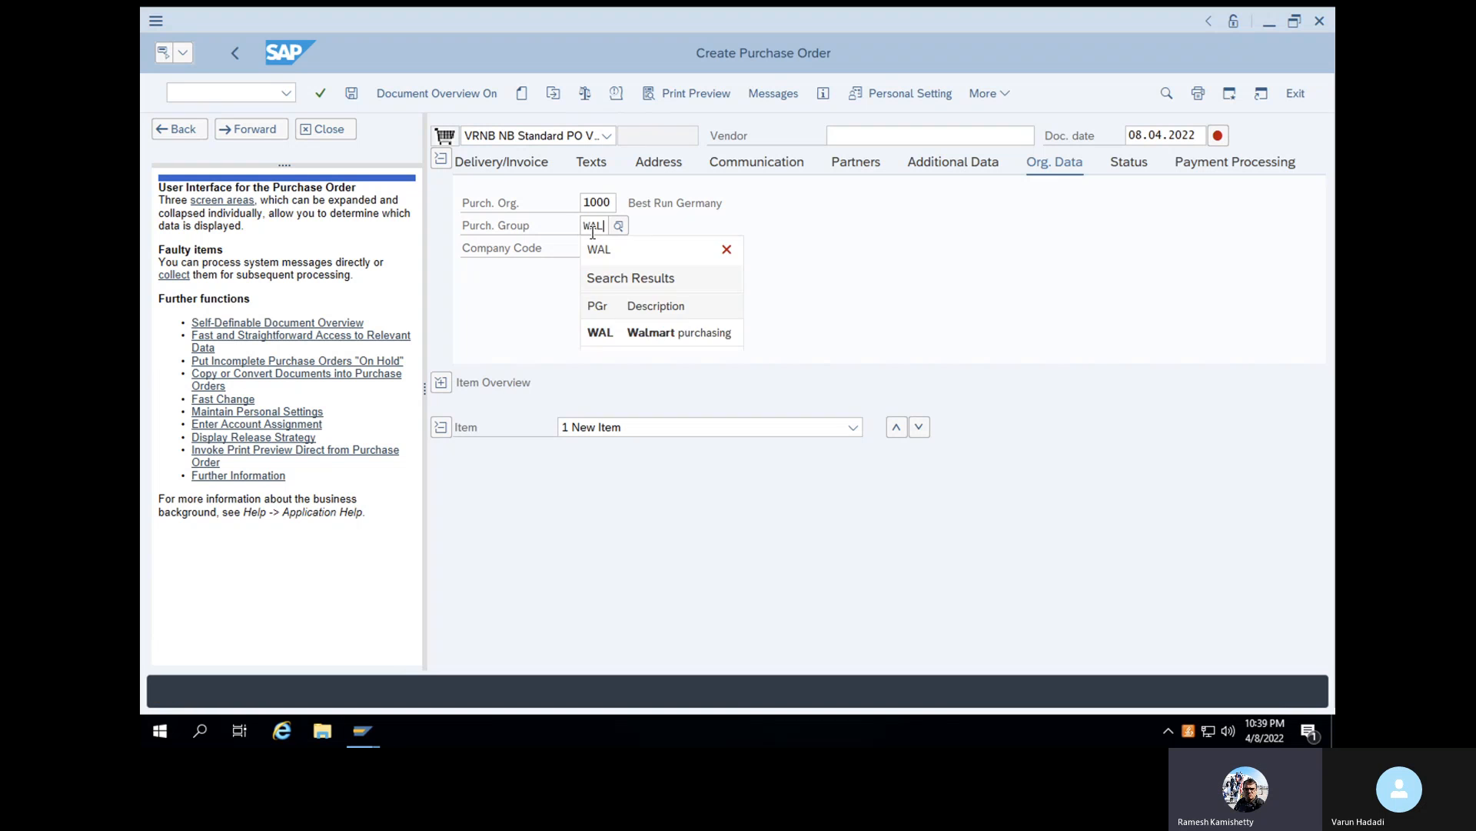
key(Return)
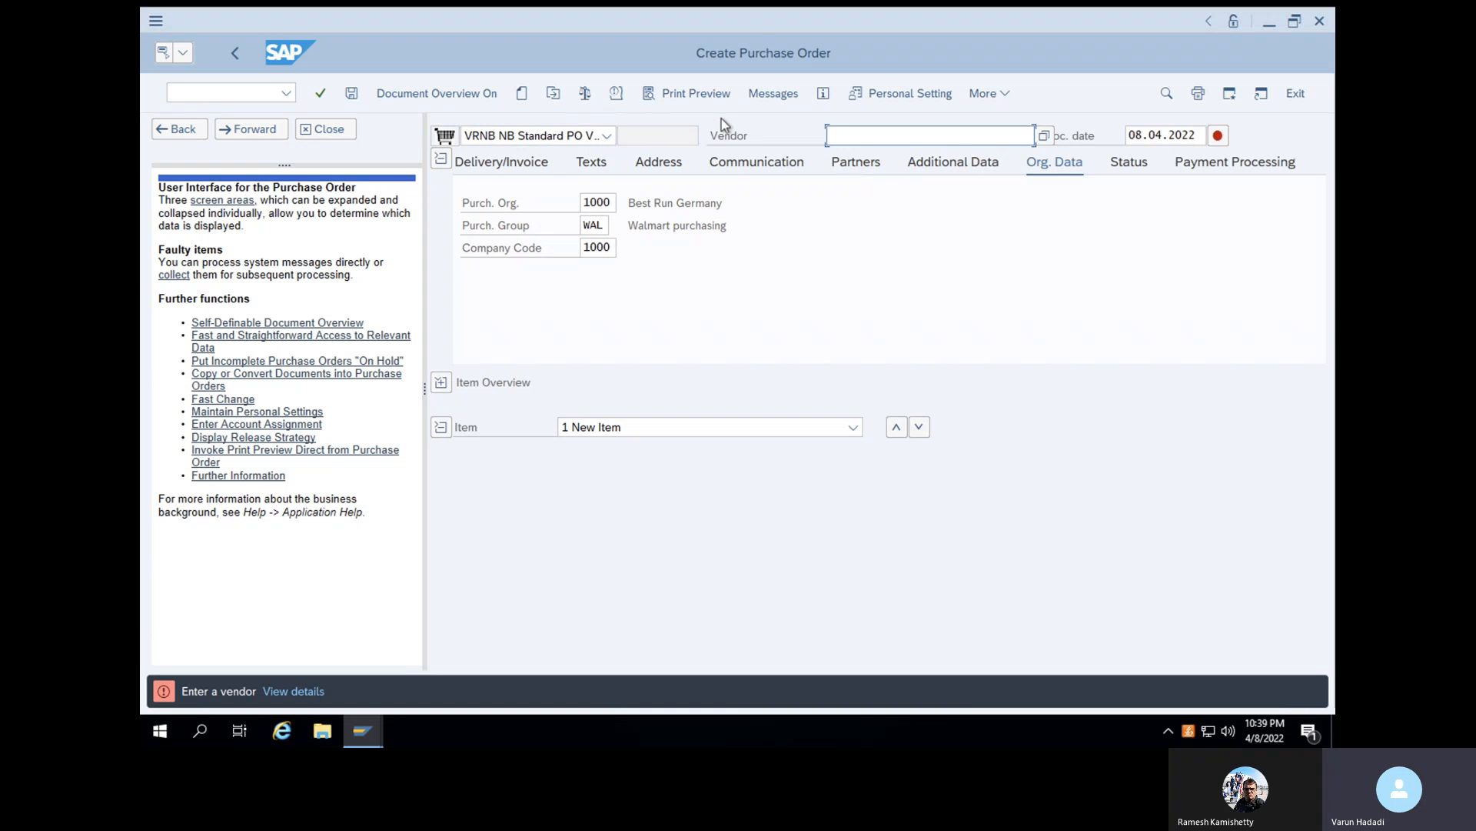
- Enter DHL123 as the purchase order's vendor and validate the header data
click(451, 139)
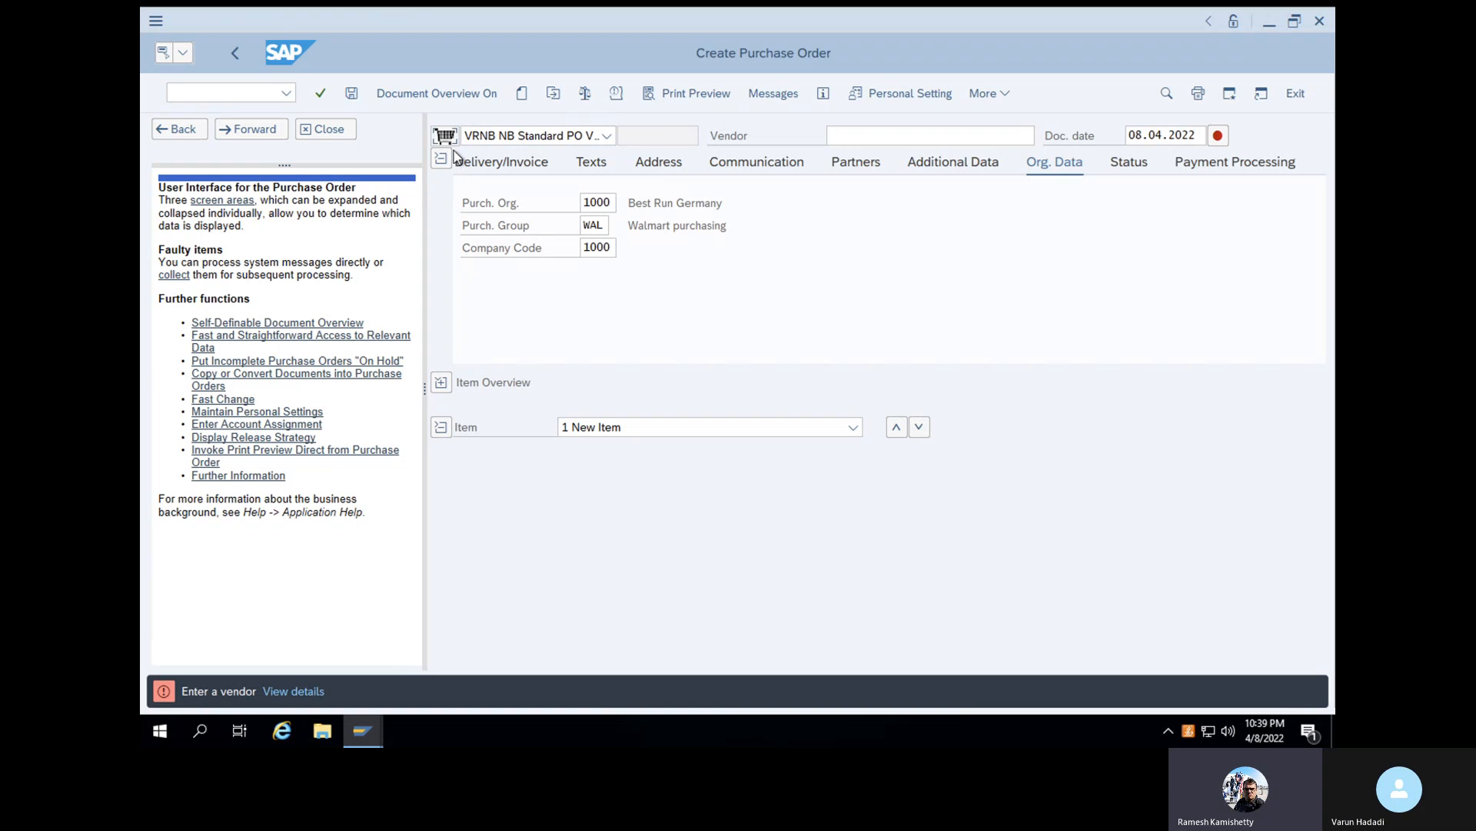
click(893, 139)
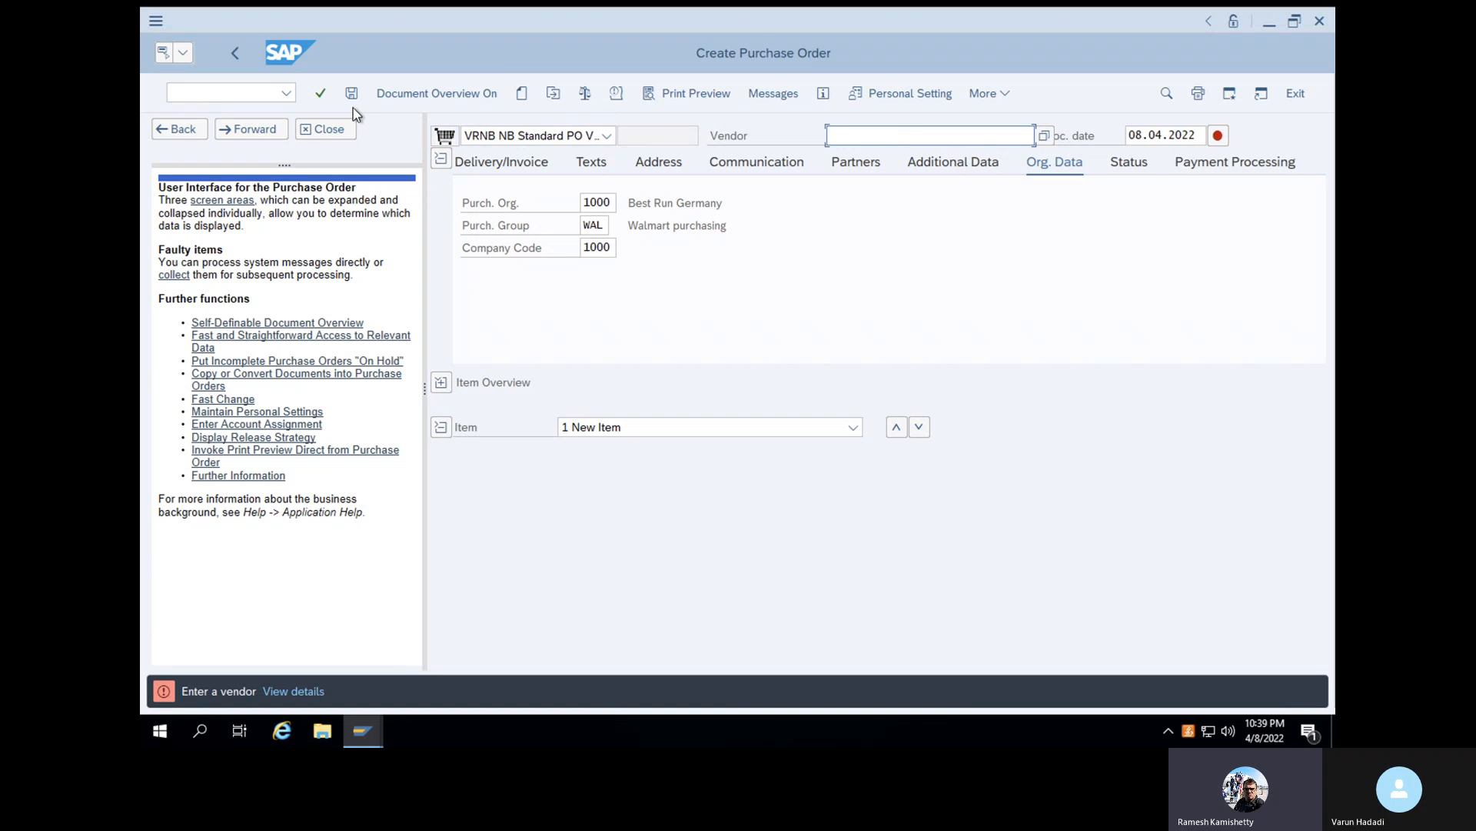
text(DHL)
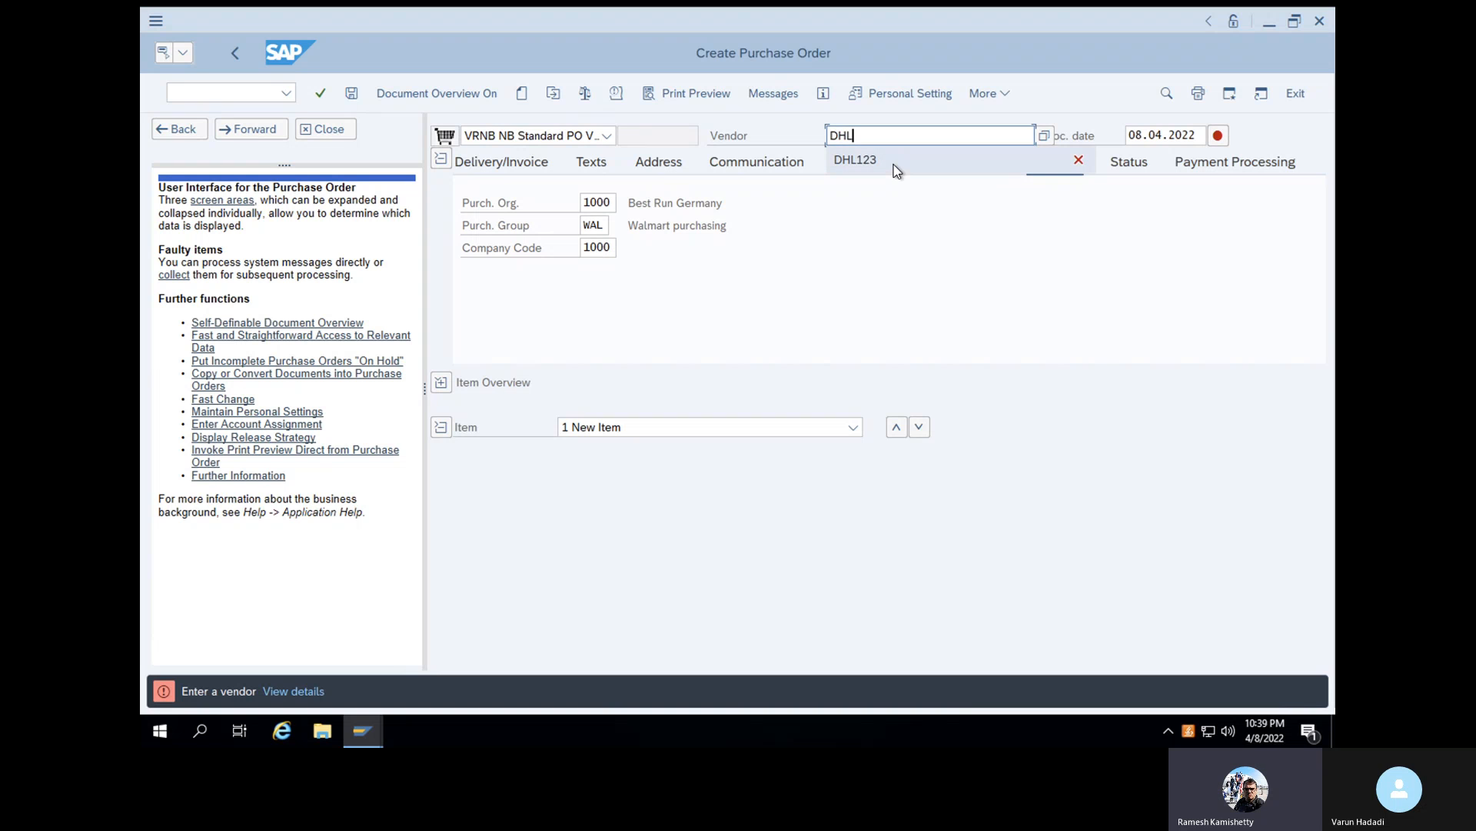
click(893, 161)
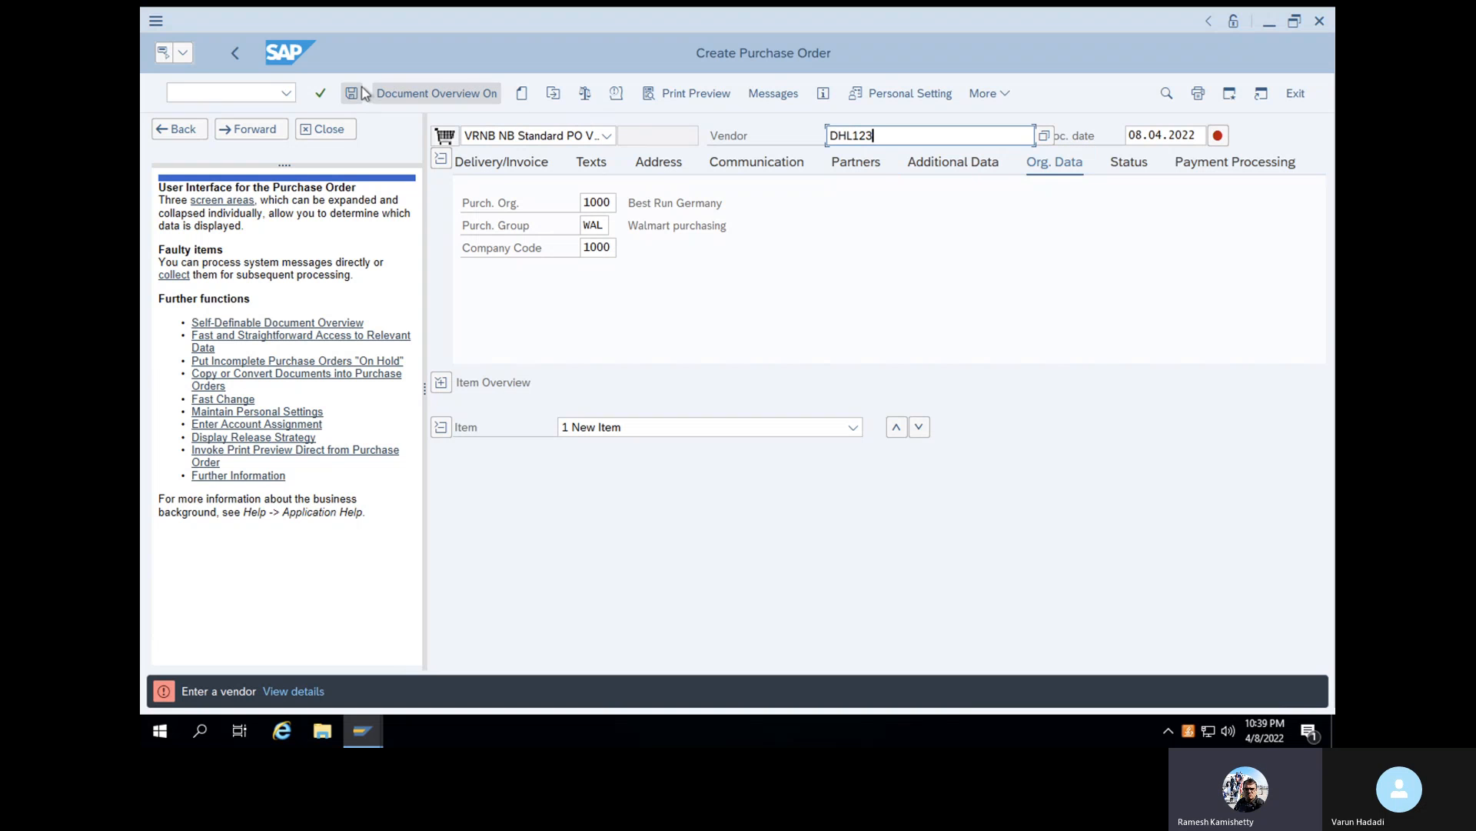
click(321, 96)
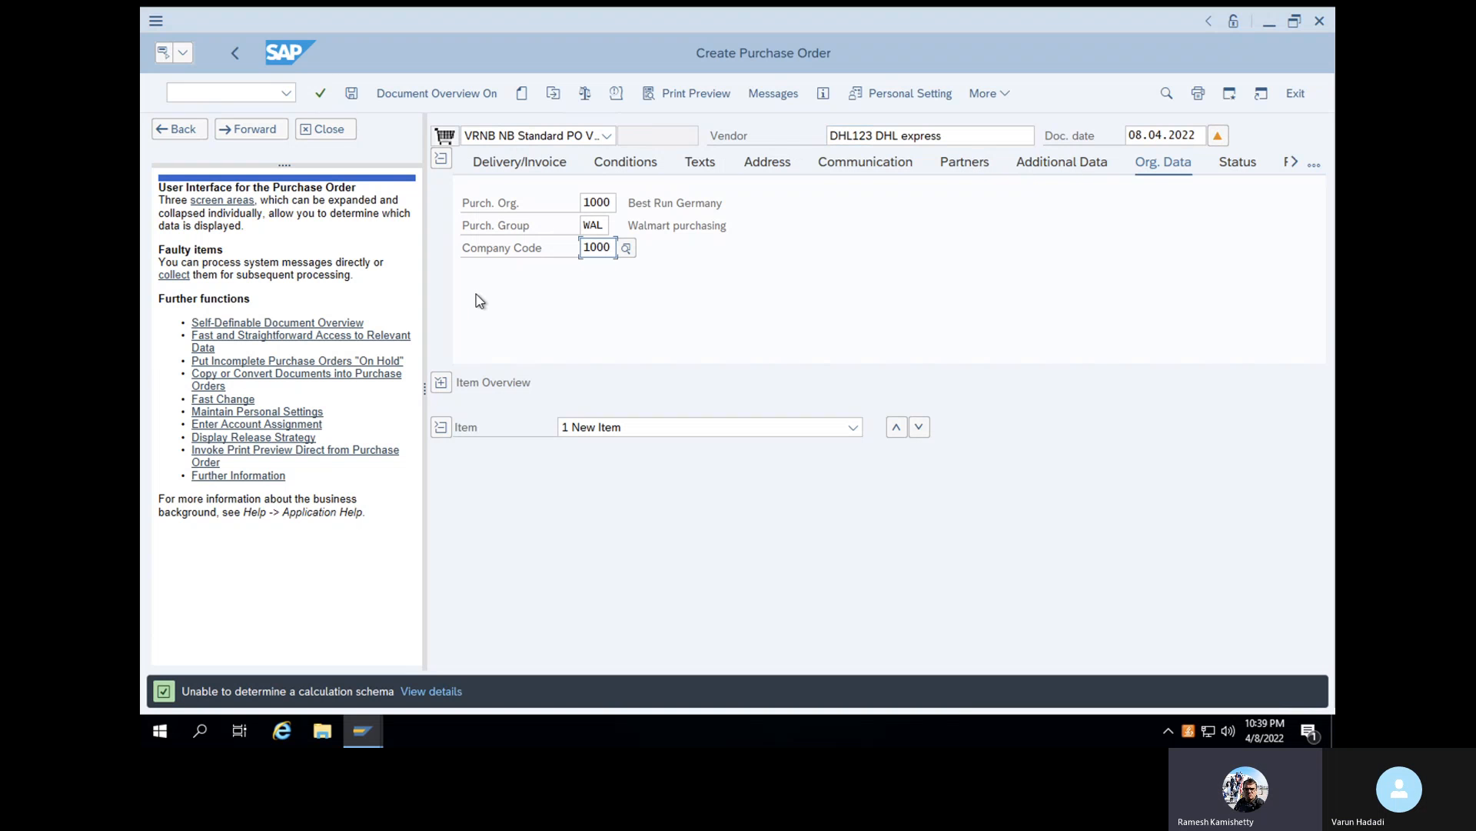
- Switch on the document overview and search for purchase requisitions using the prefilled selection criteria
click(397, 96)
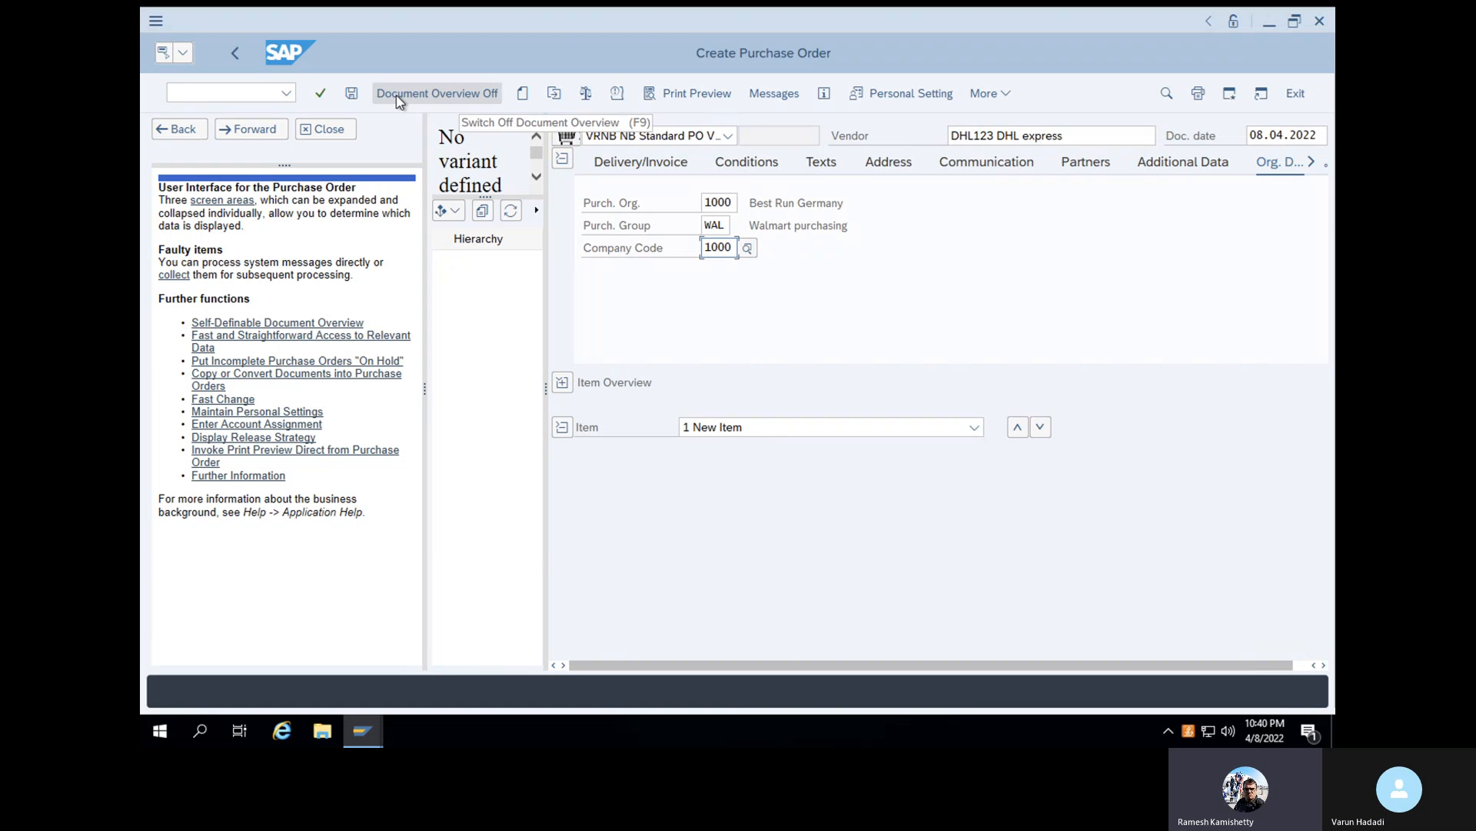
click(462, 243)
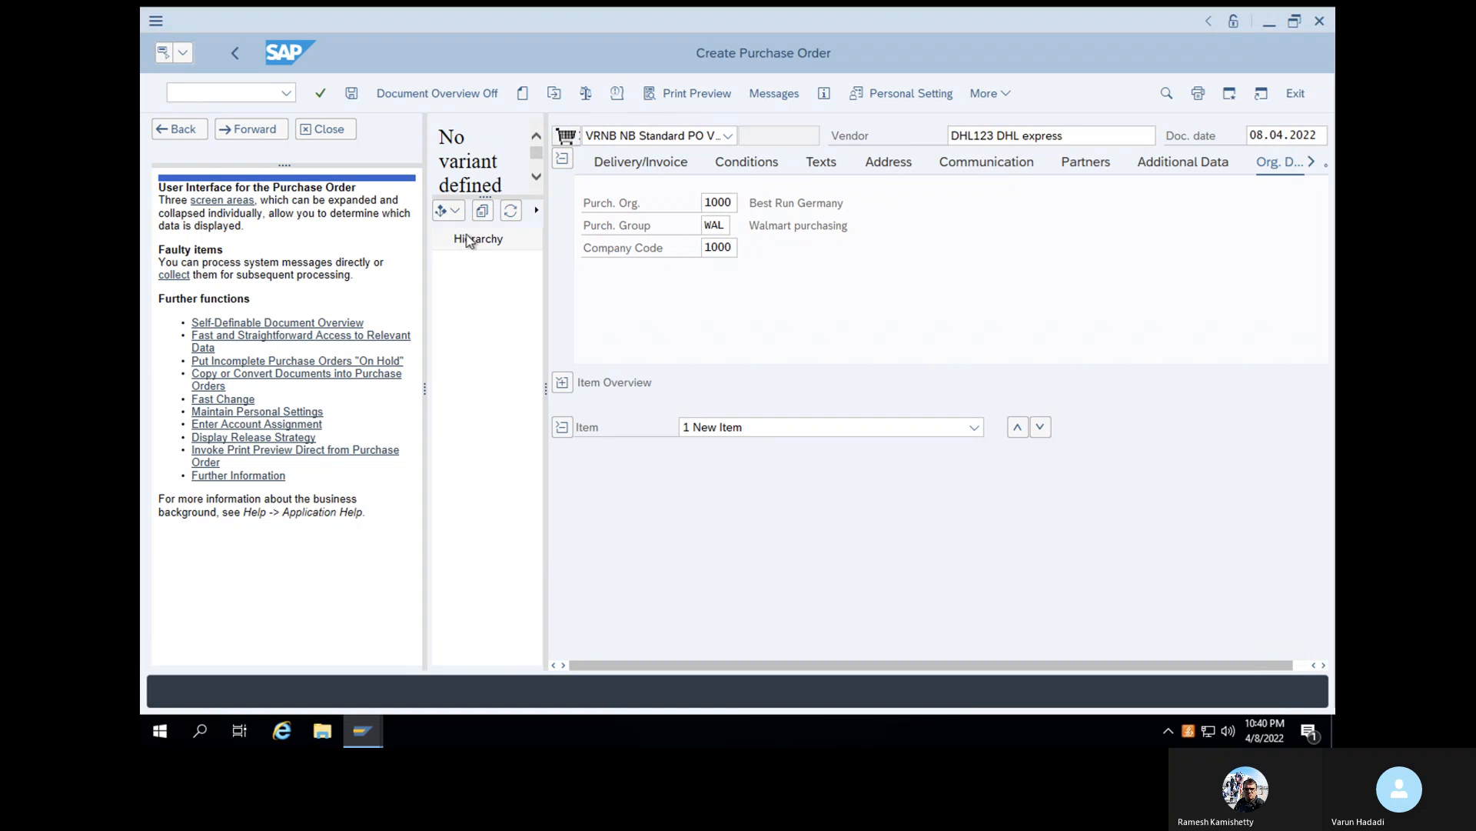
click(453, 212)
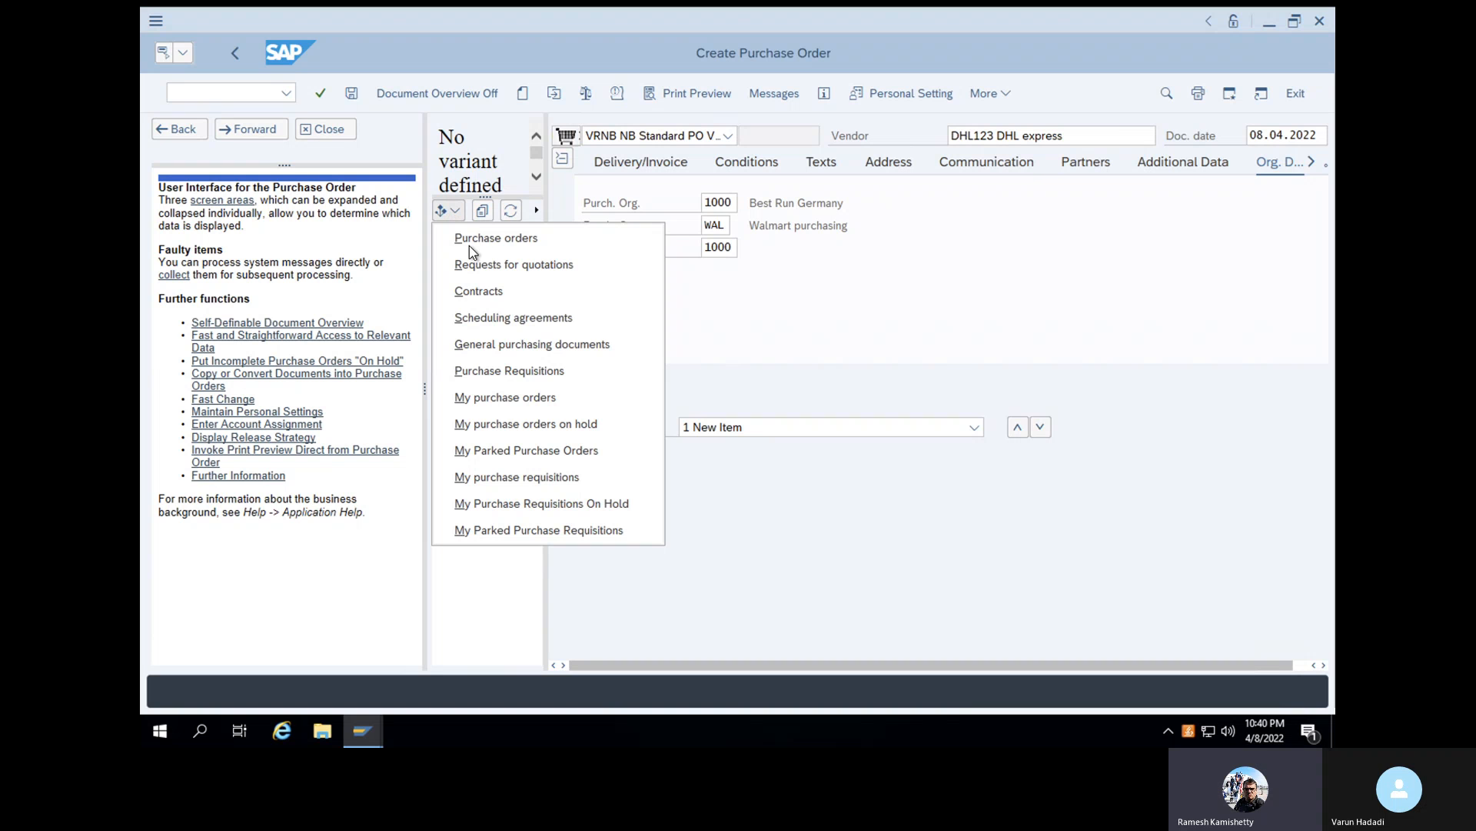
click(495, 372)
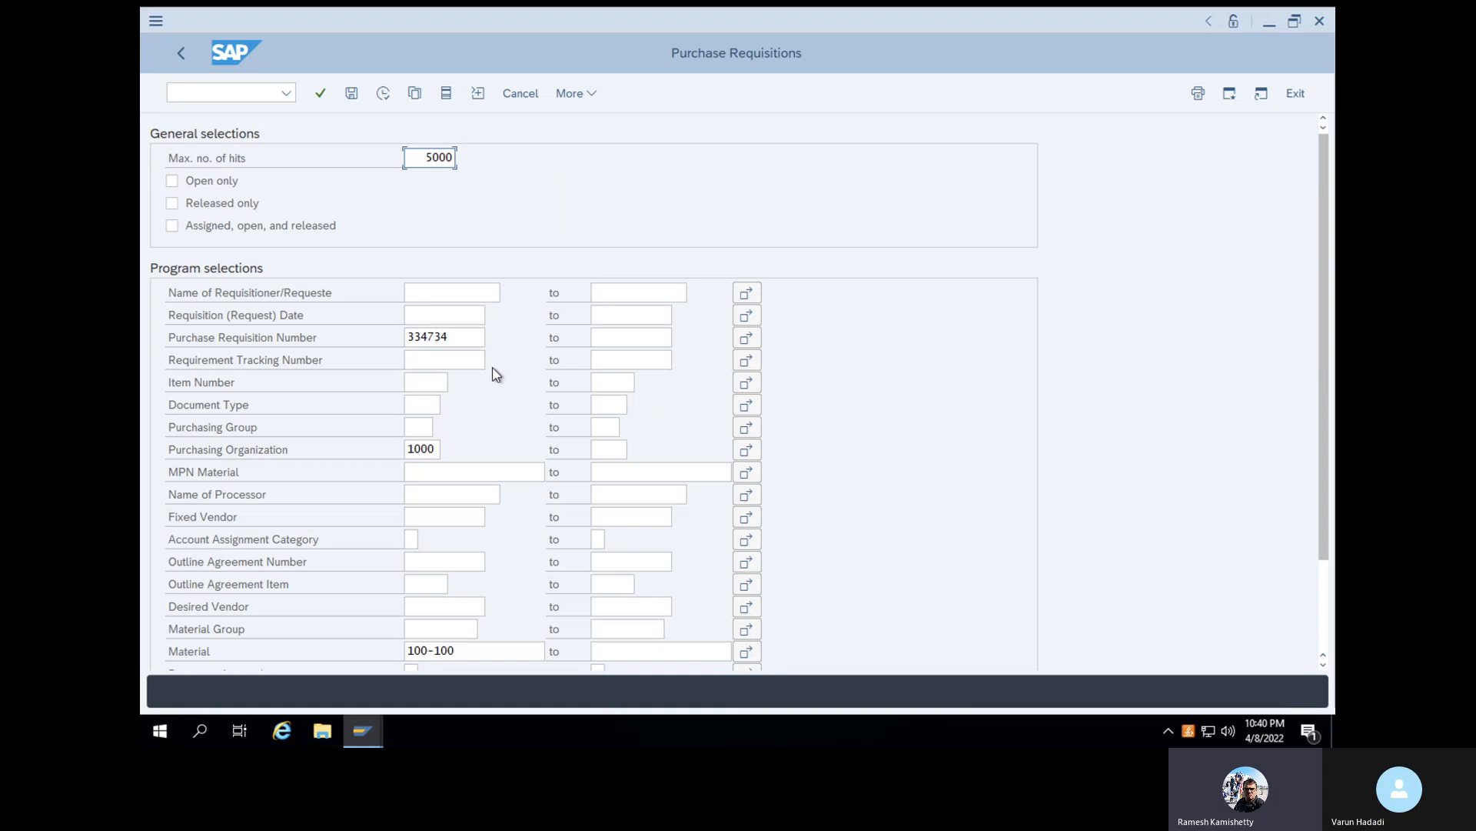
click(384, 94)
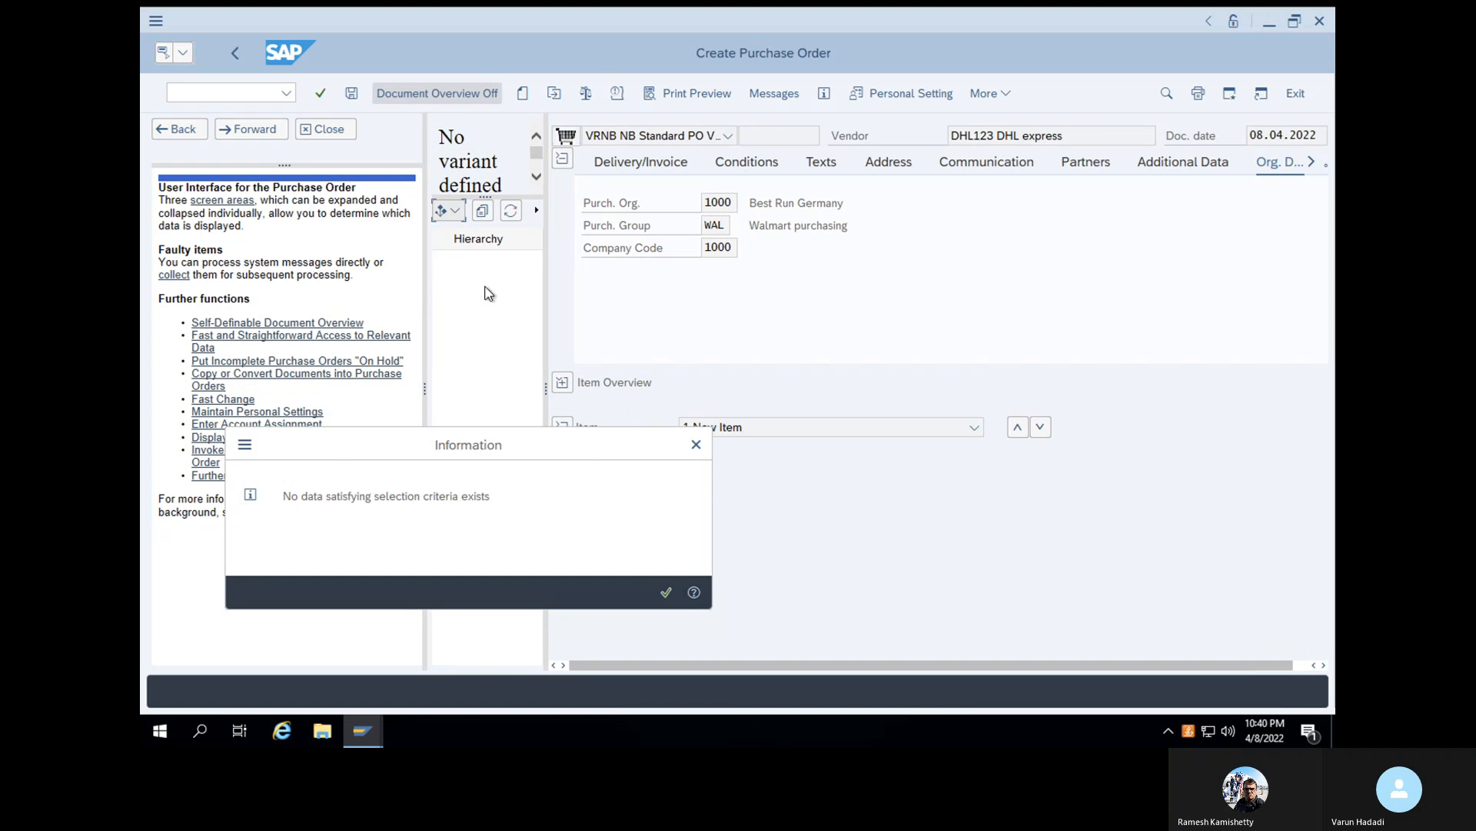
click(666, 593)
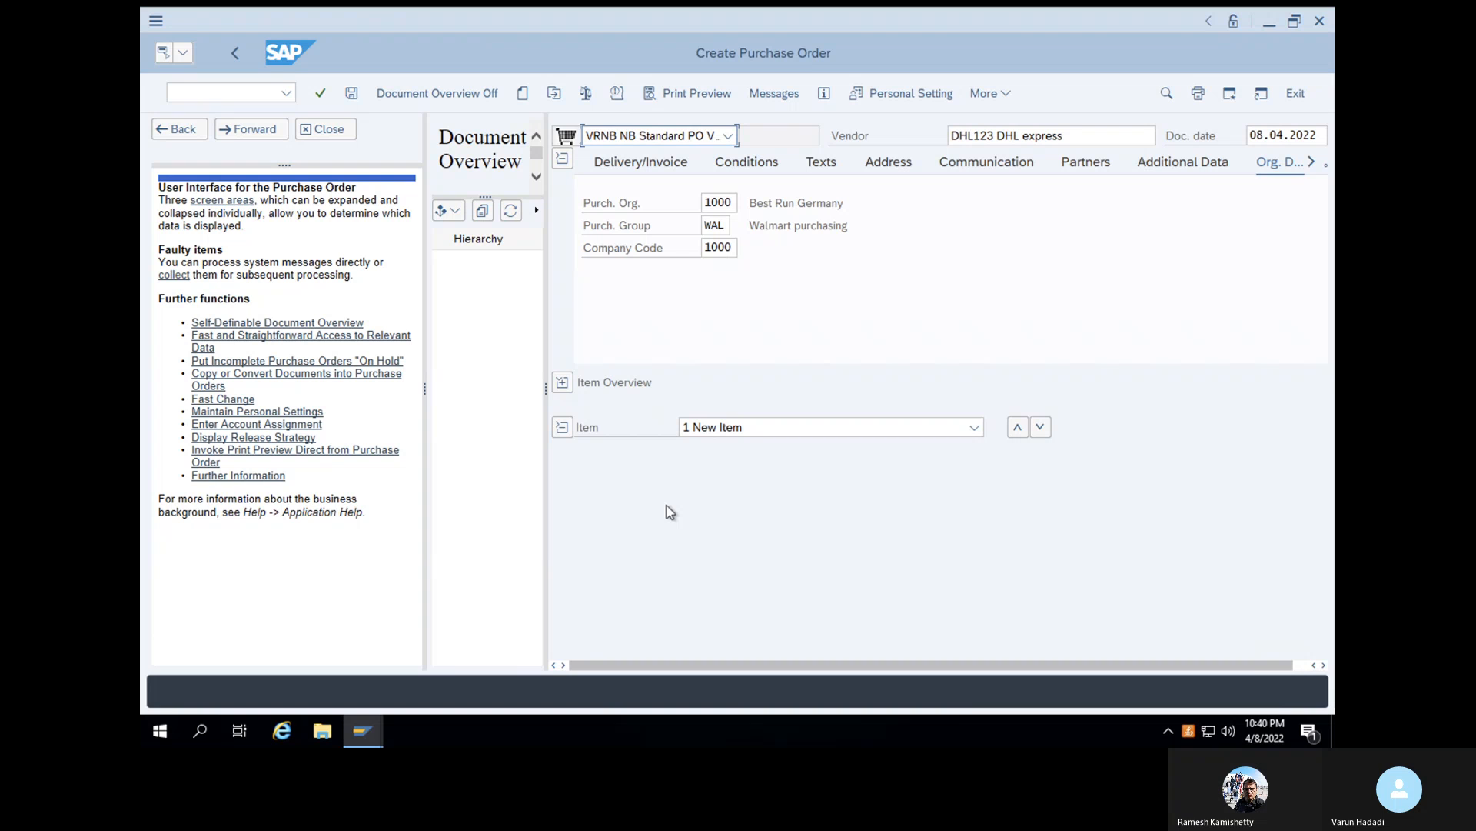
- Close the help text and review the purchase requisition selection criteria, returning to the order without running the search
click(327, 129)
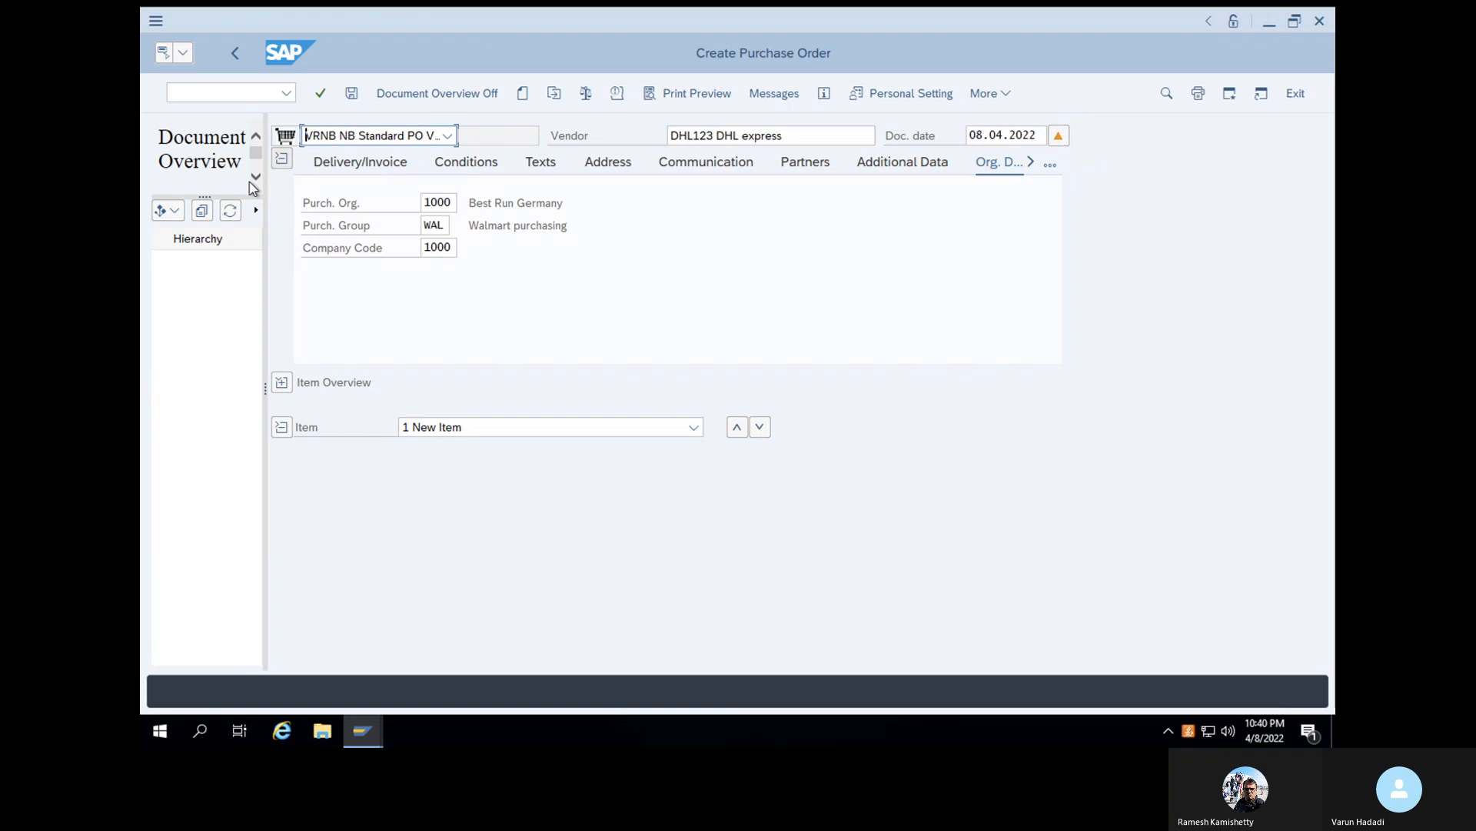
click(169, 214)
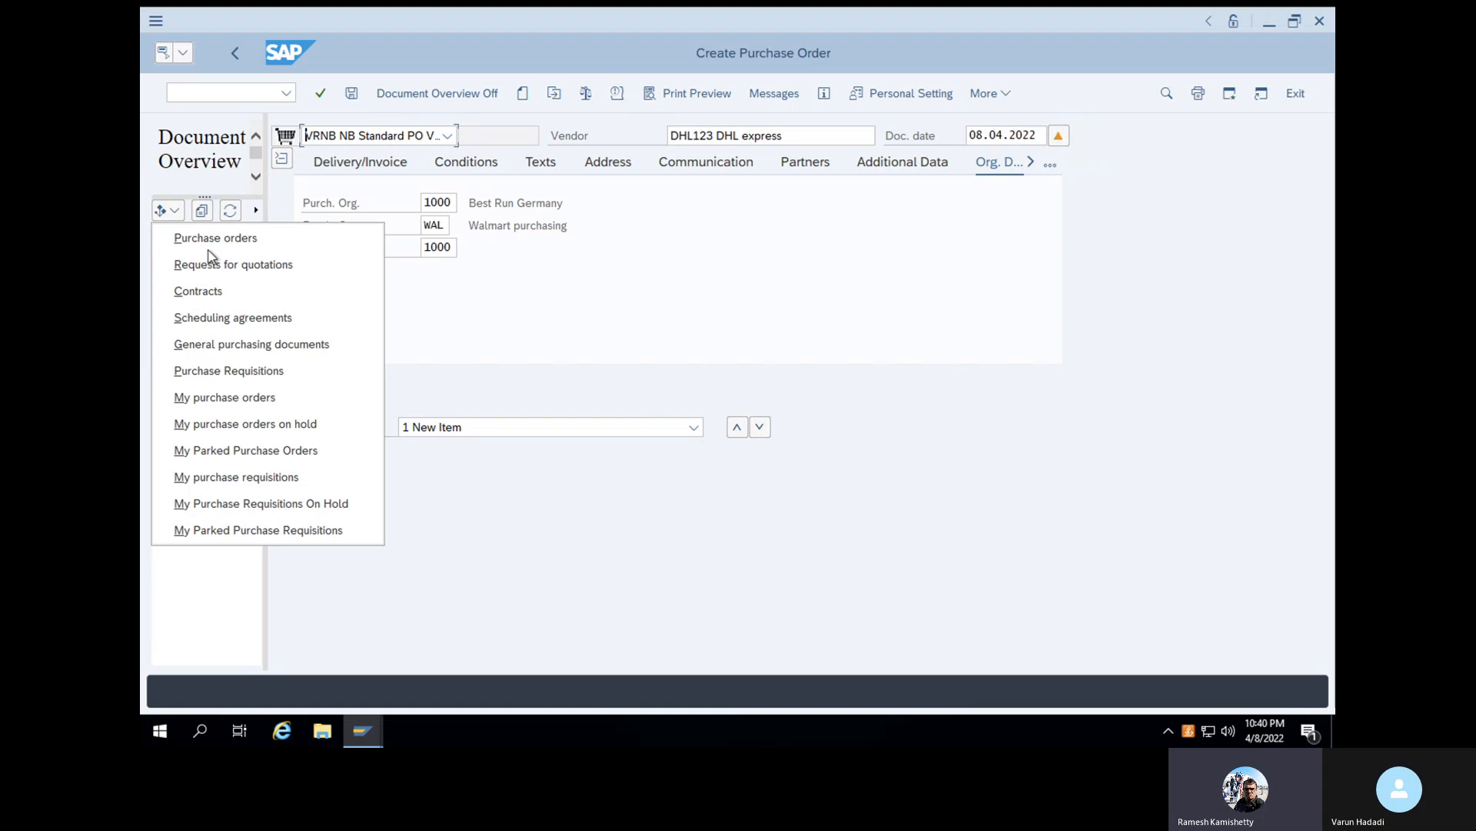
click(240, 373)
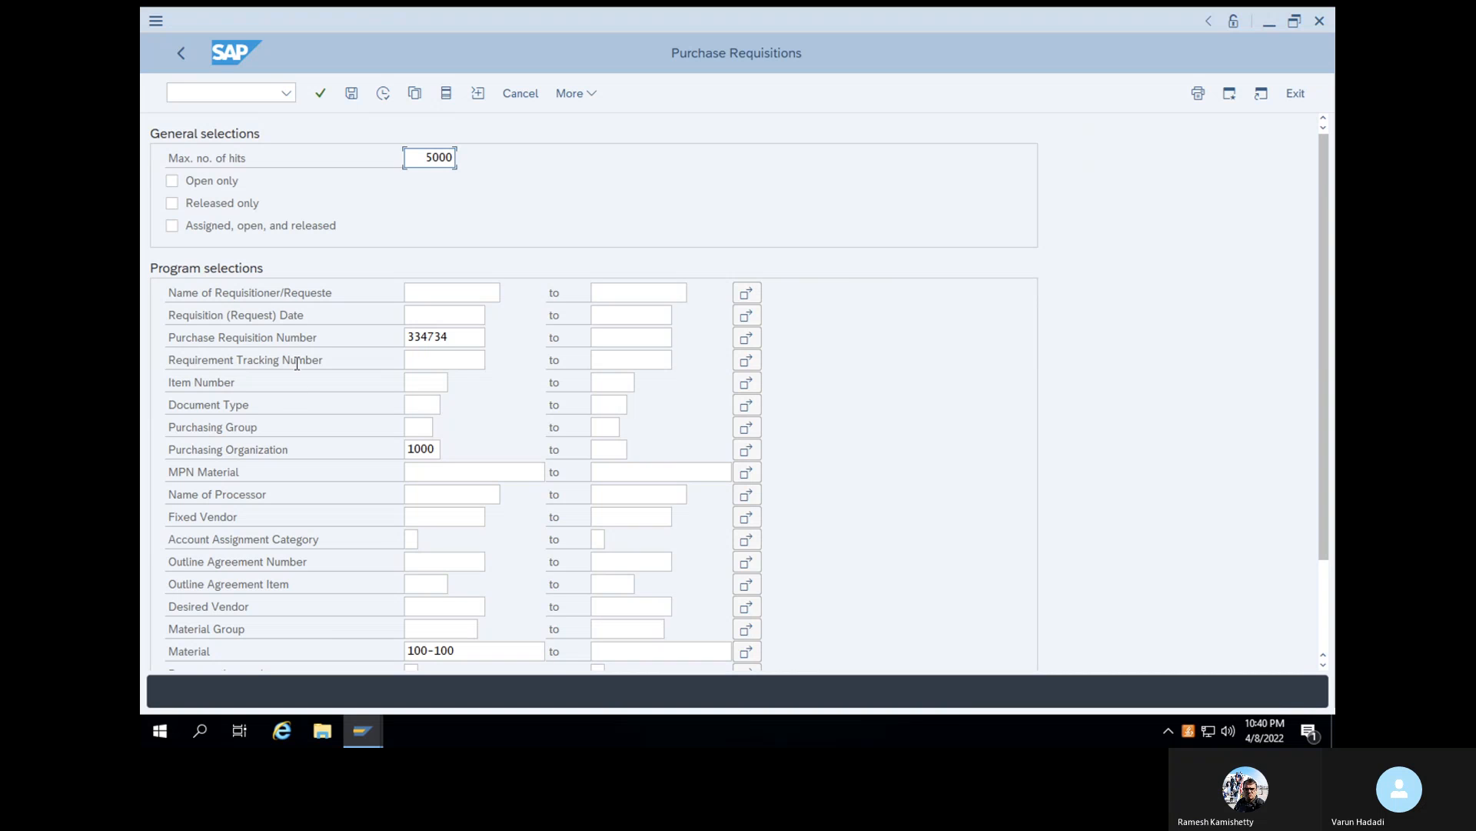
scroll(297, 363, down, 2)
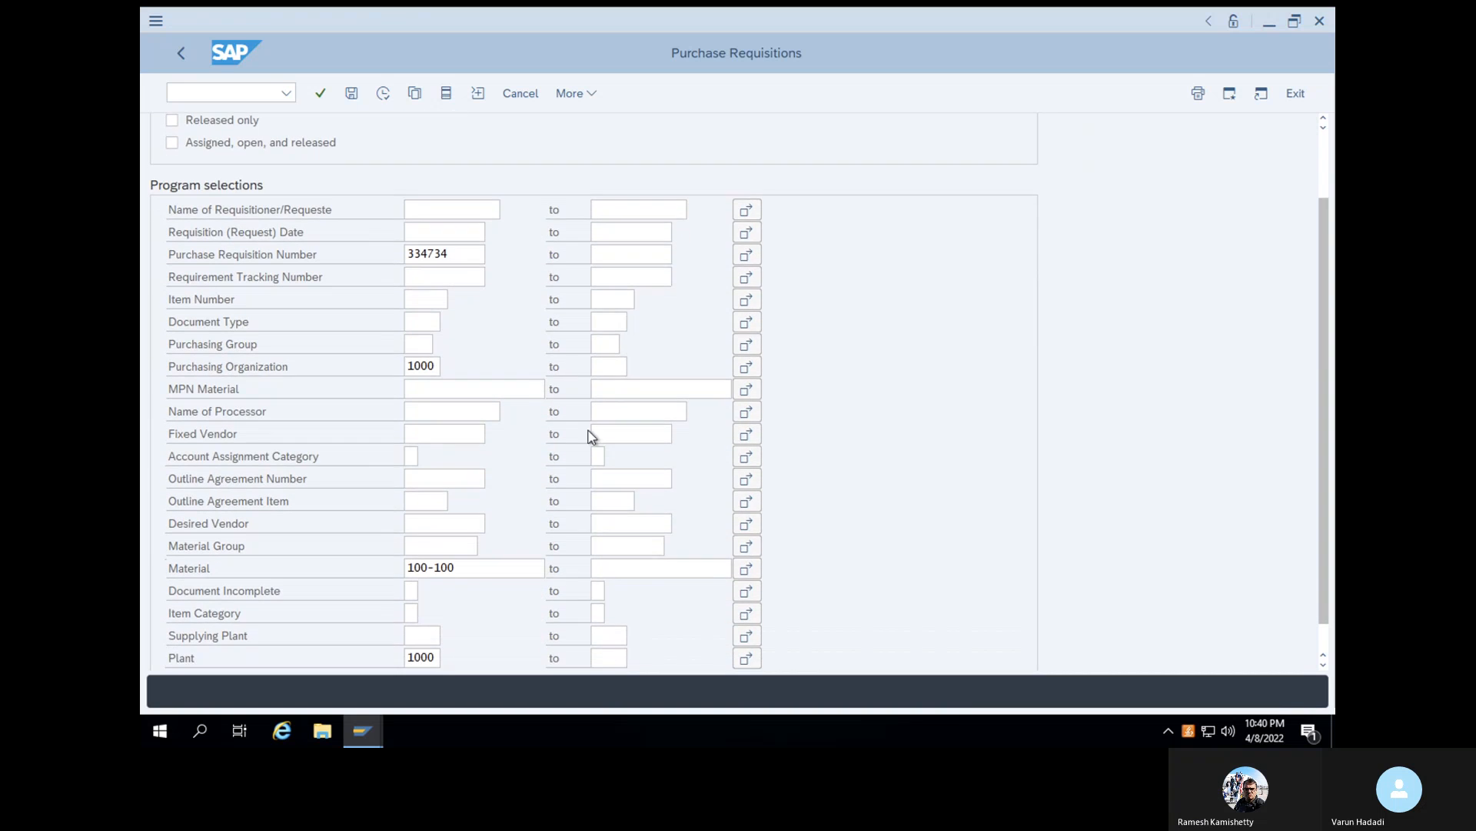
scroll(590, 430, down, 1)
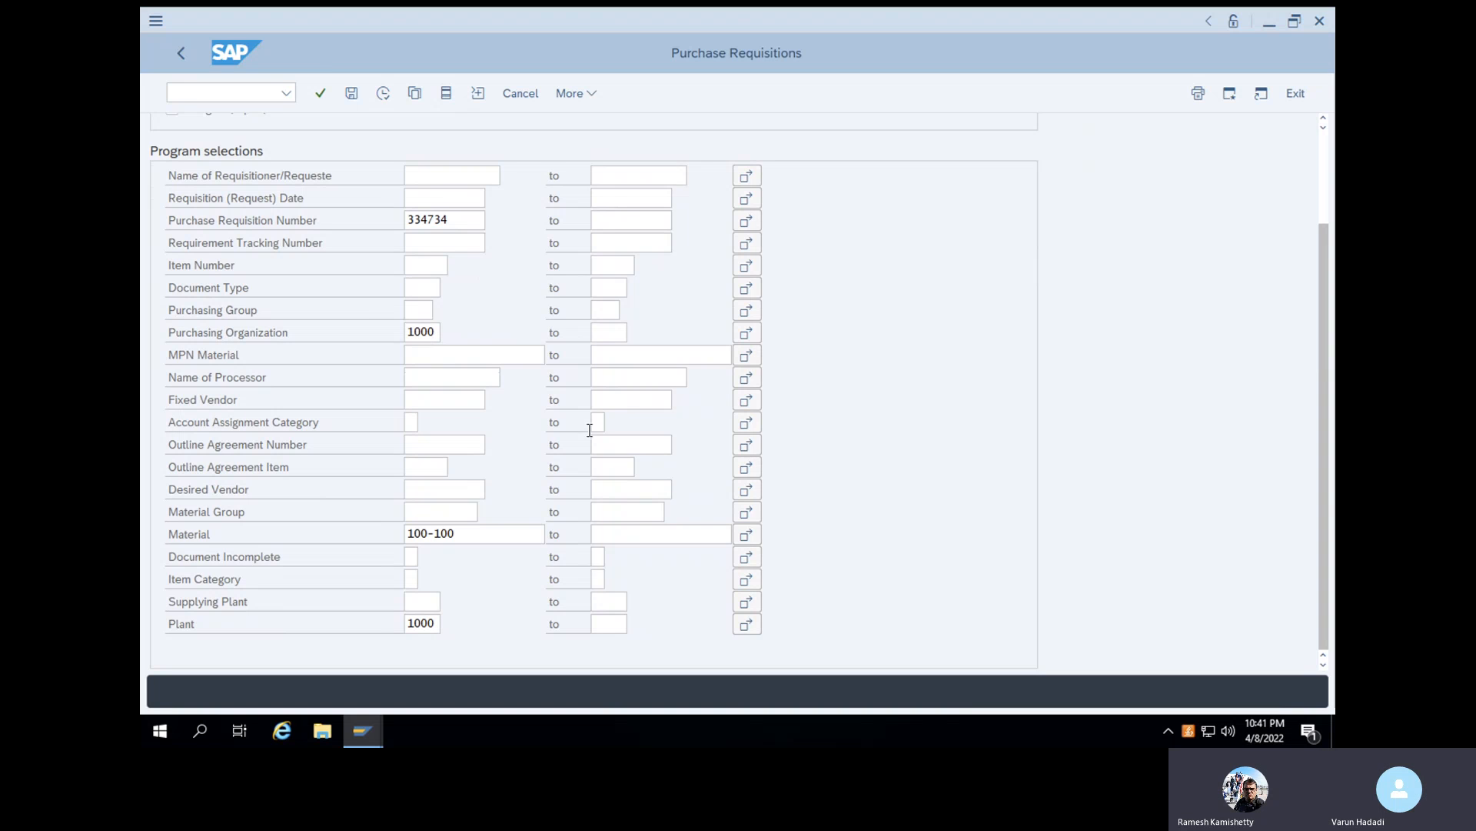
drag(459, 222, 400, 221)
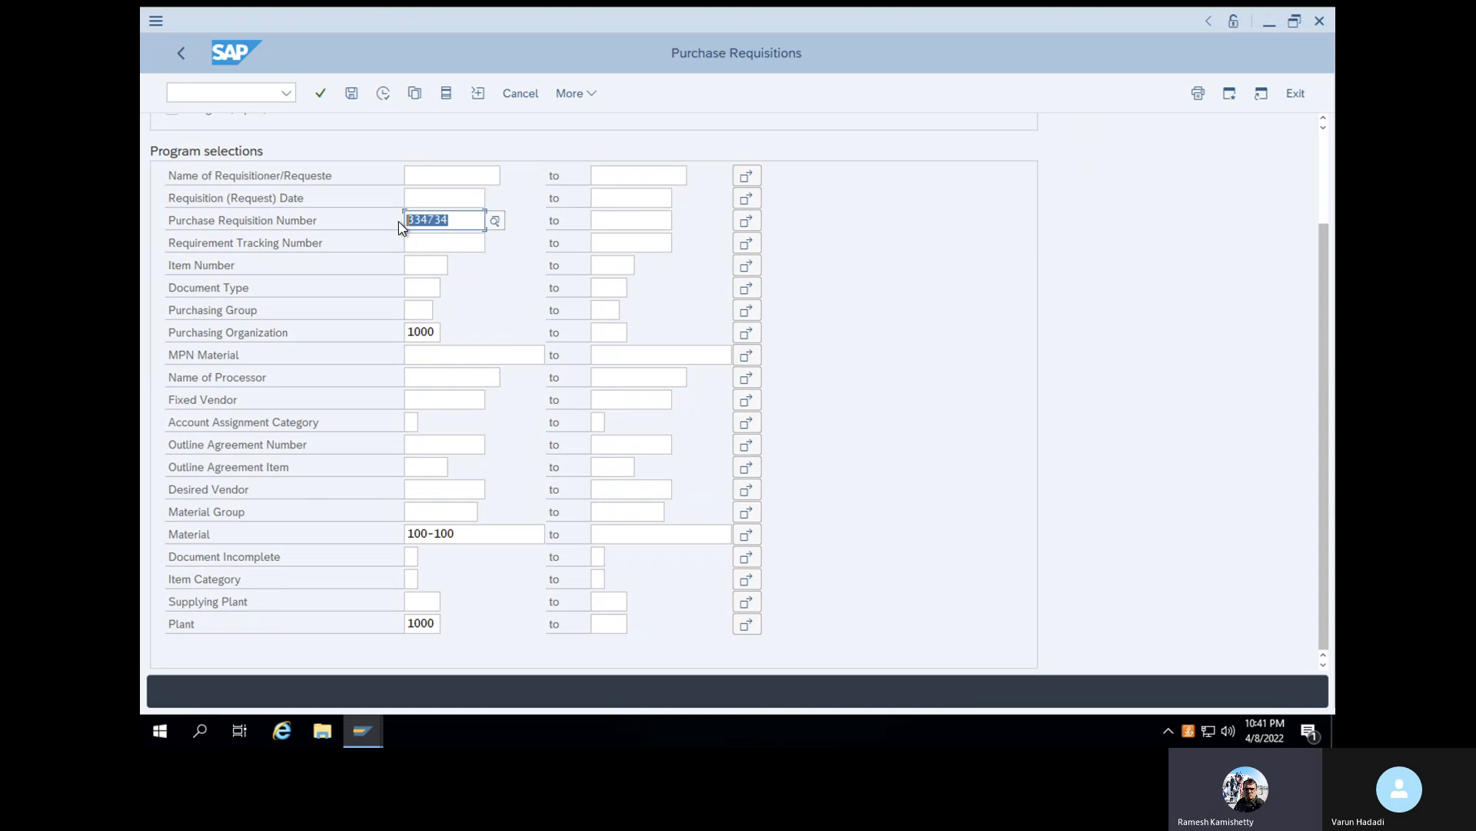
click(399, 223)
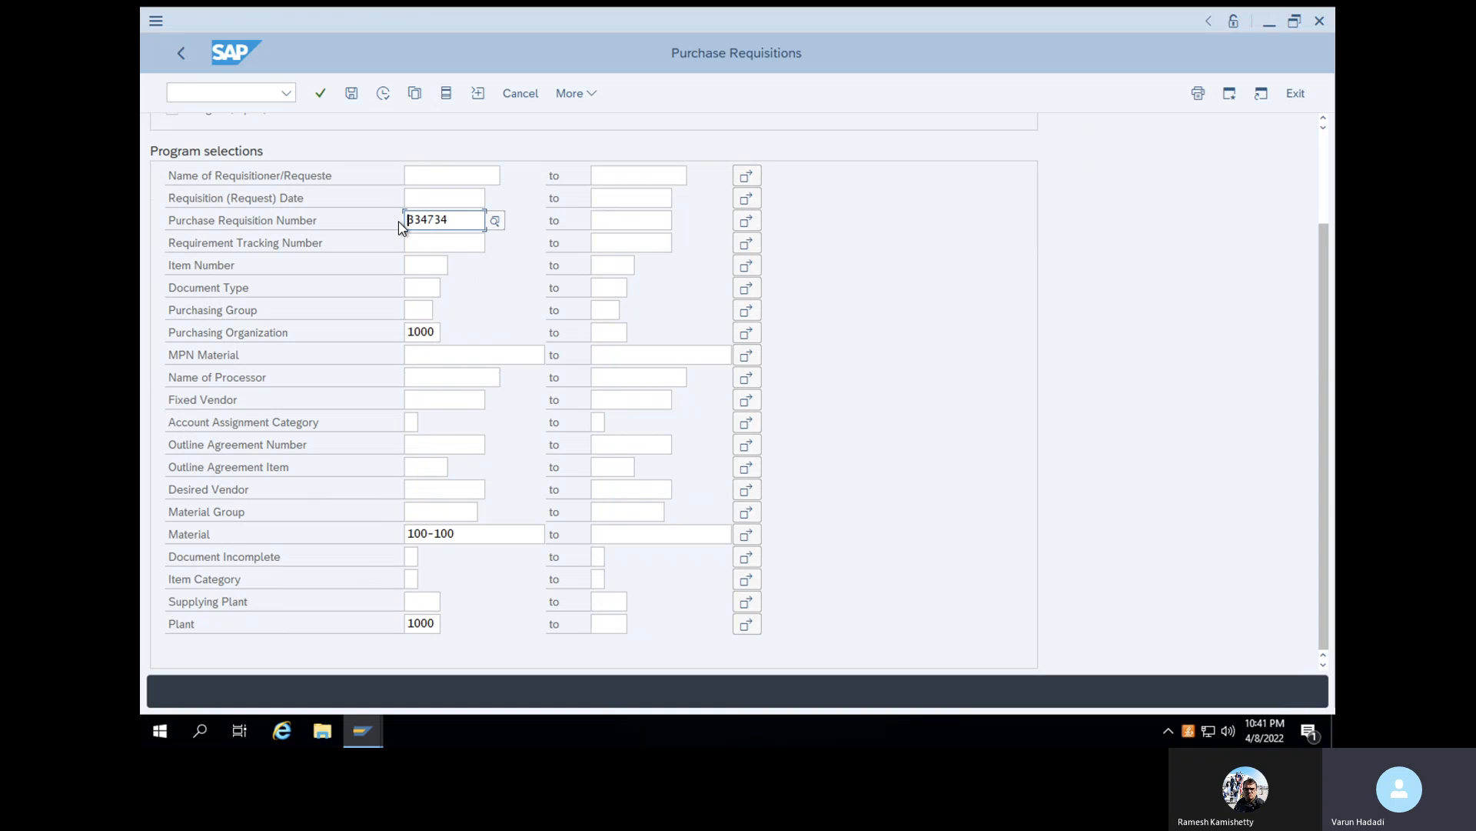
scroll(399, 225, up, 1)
scroll(399, 228, up, 2)
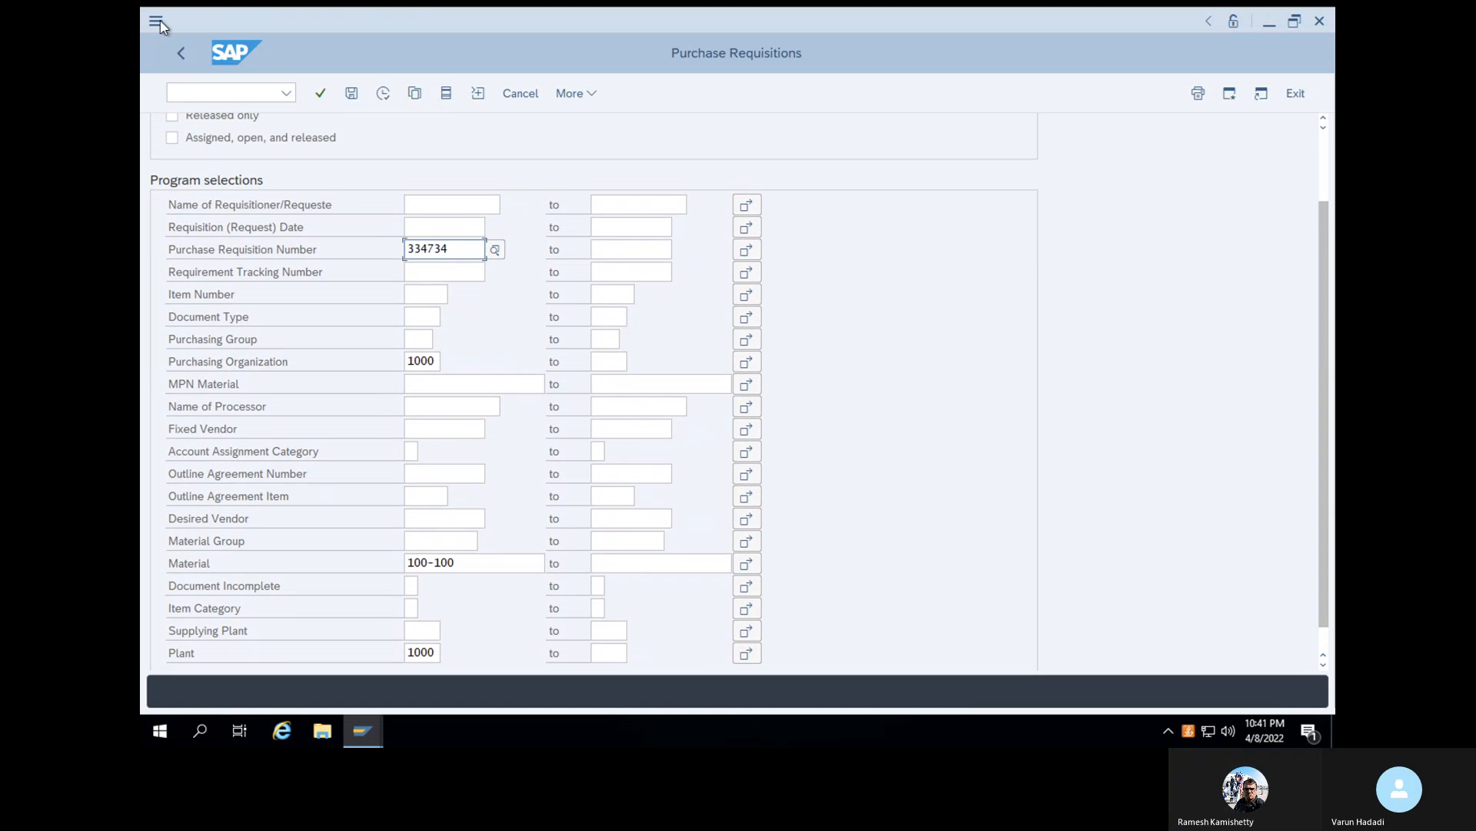
click(182, 52)
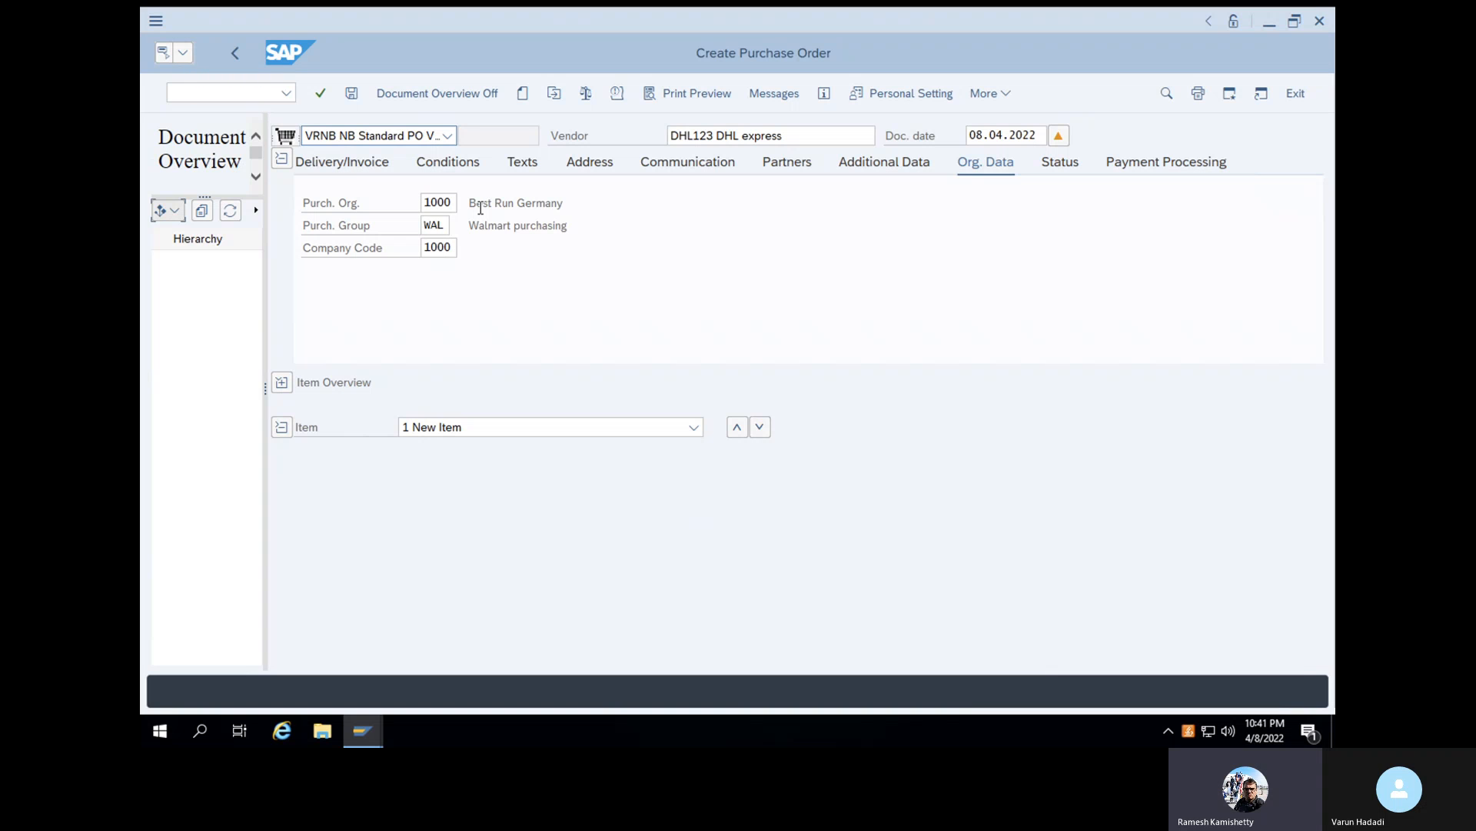
- Expand the item overview and enter purchase requisition 334734 as the reference for the order's first item
click(391, 137)
click(282, 380)
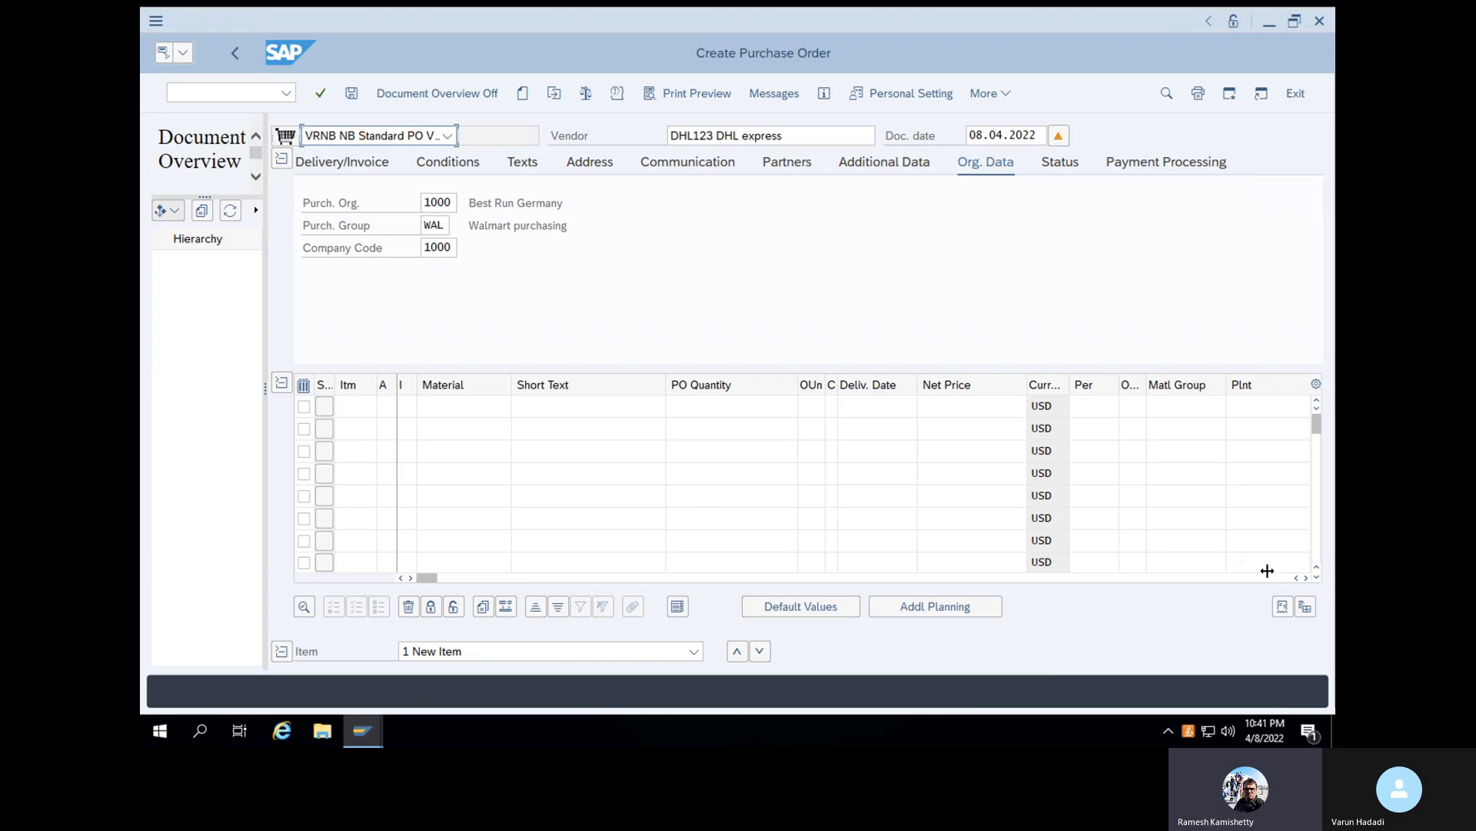
click(1305, 578)
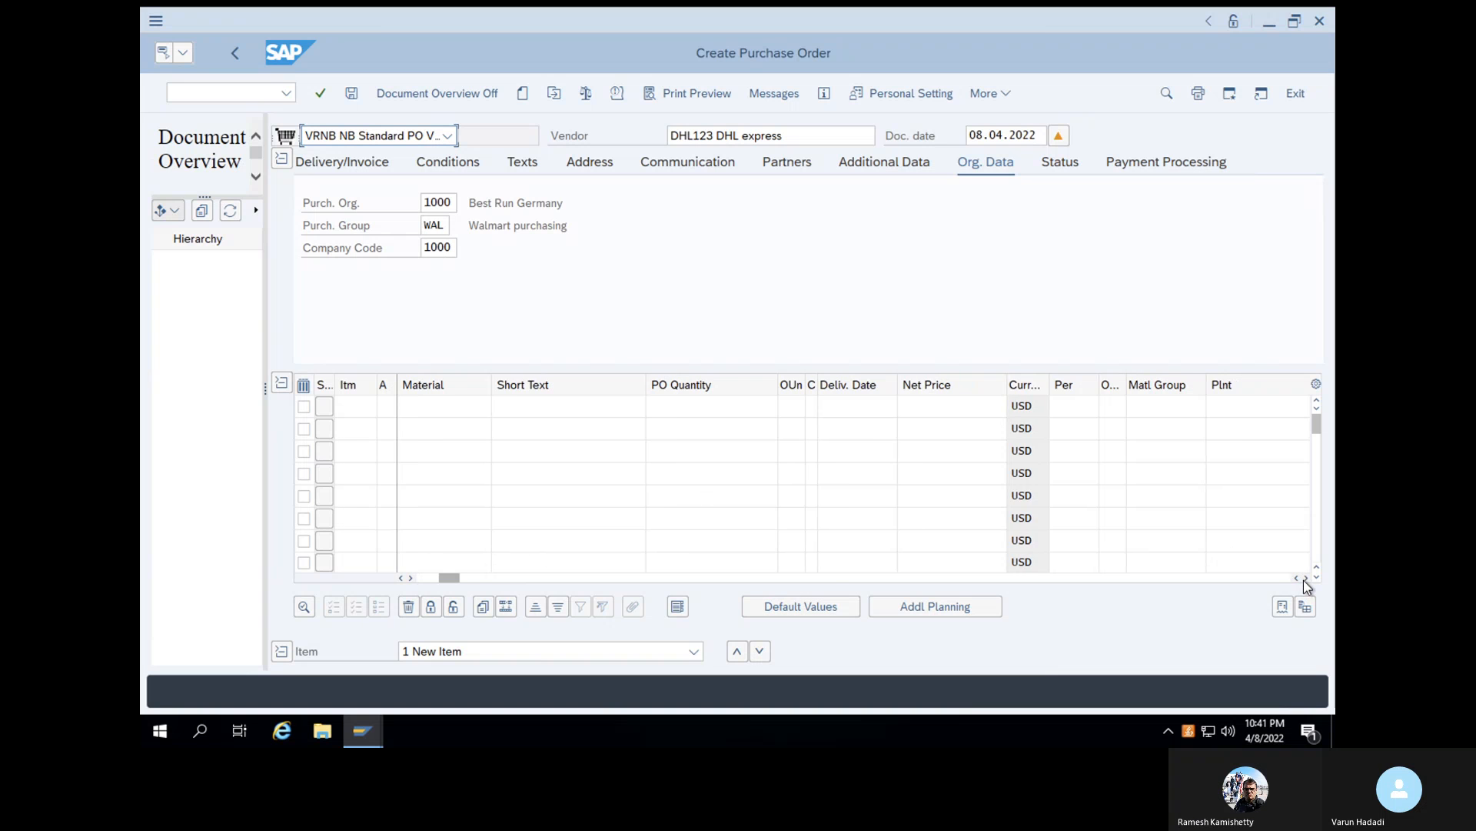
click(1305, 578)
click(1305, 577)
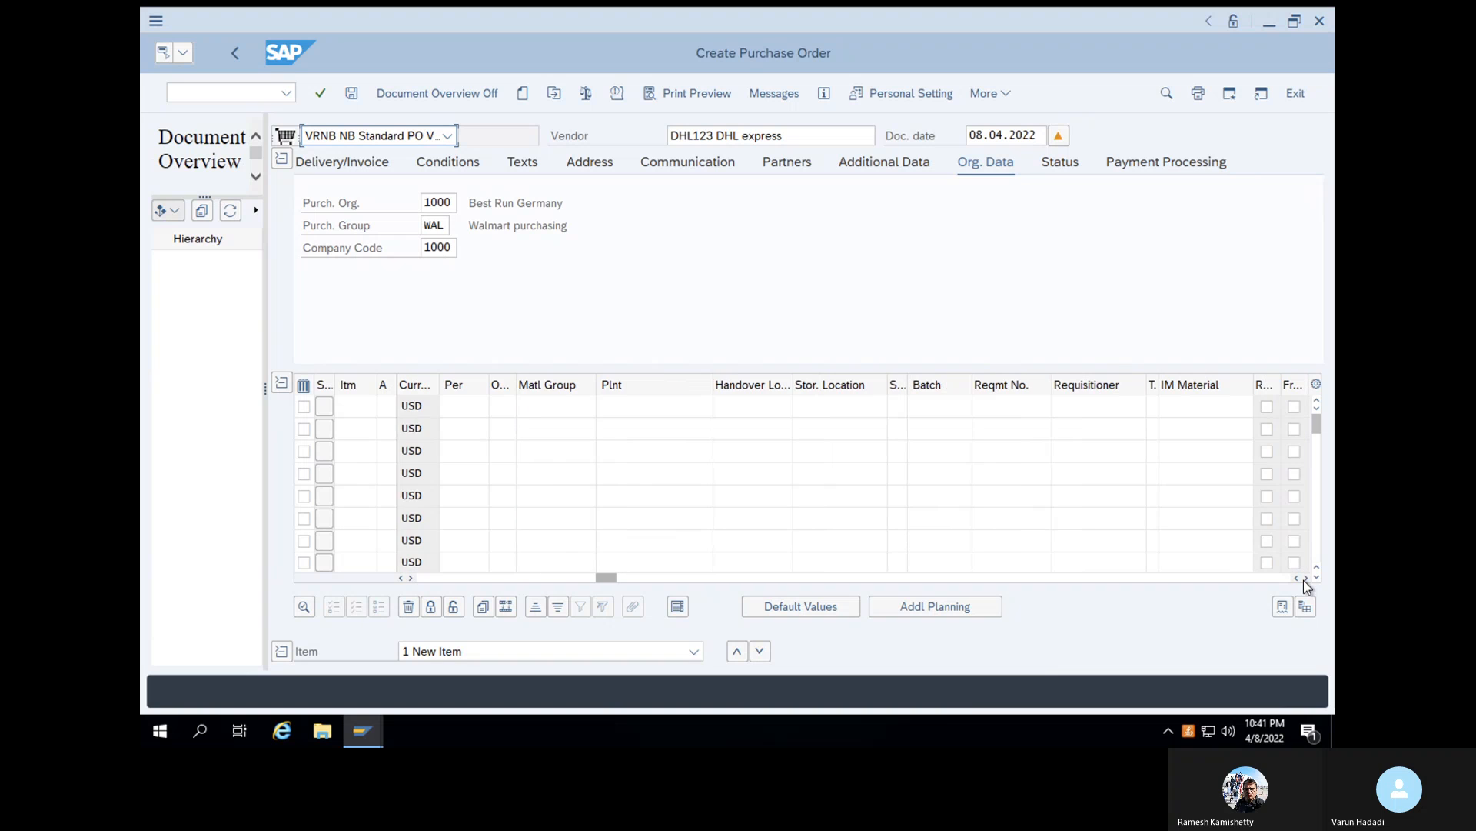
click(1305, 578)
click(1305, 578)
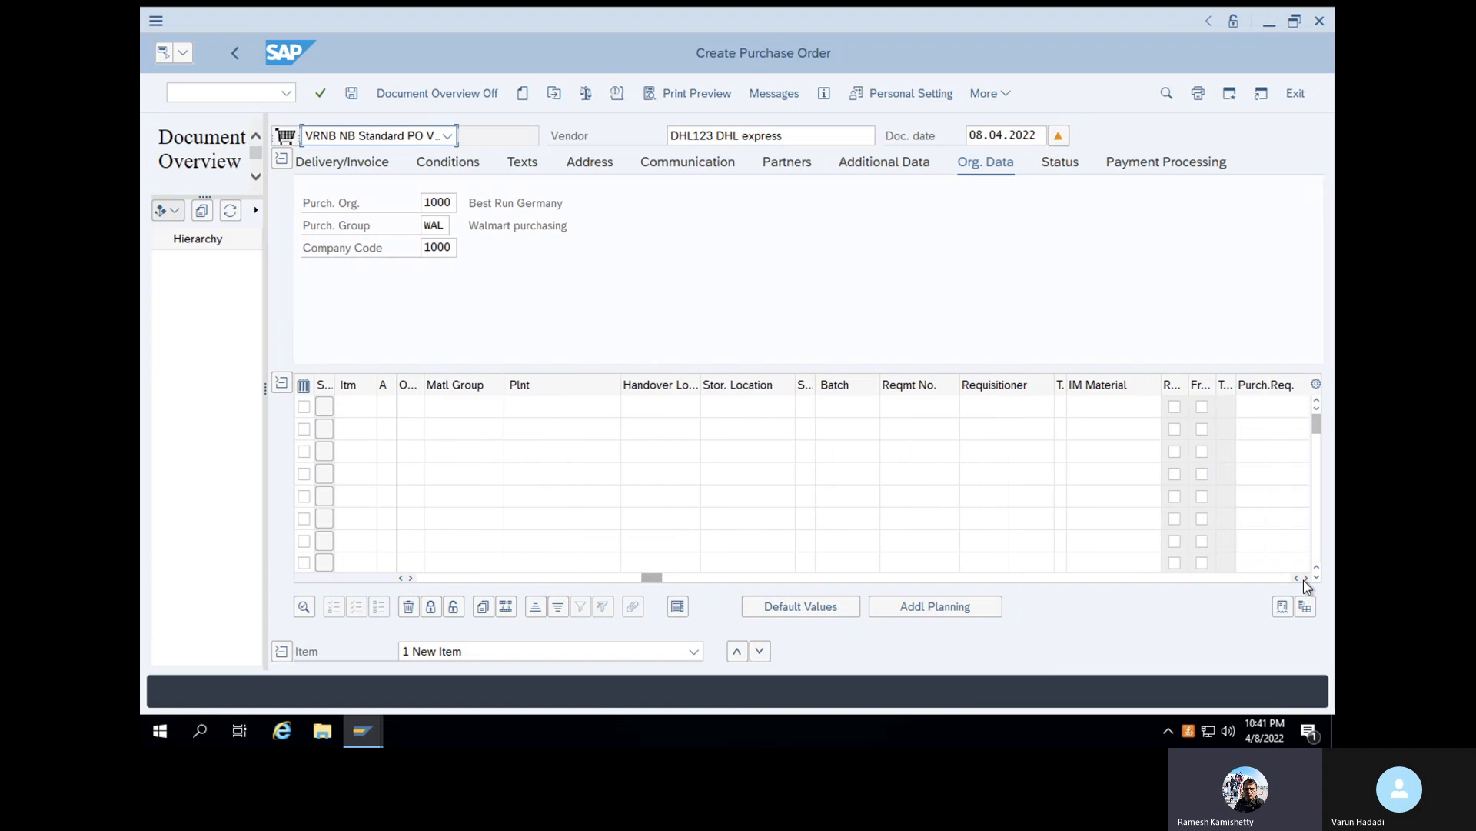
click(1305, 577)
click(1158, 407)
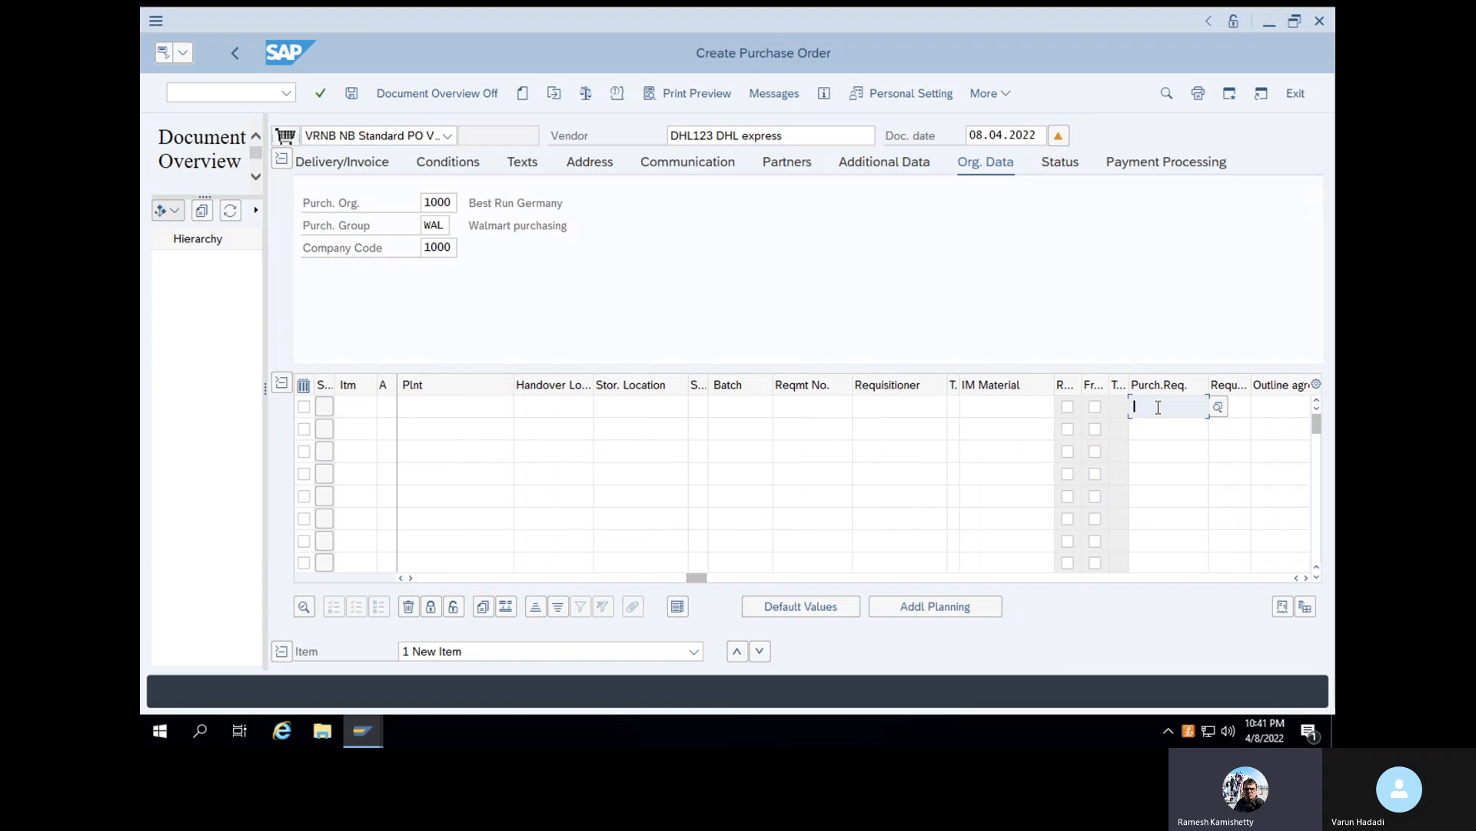
text(334734)
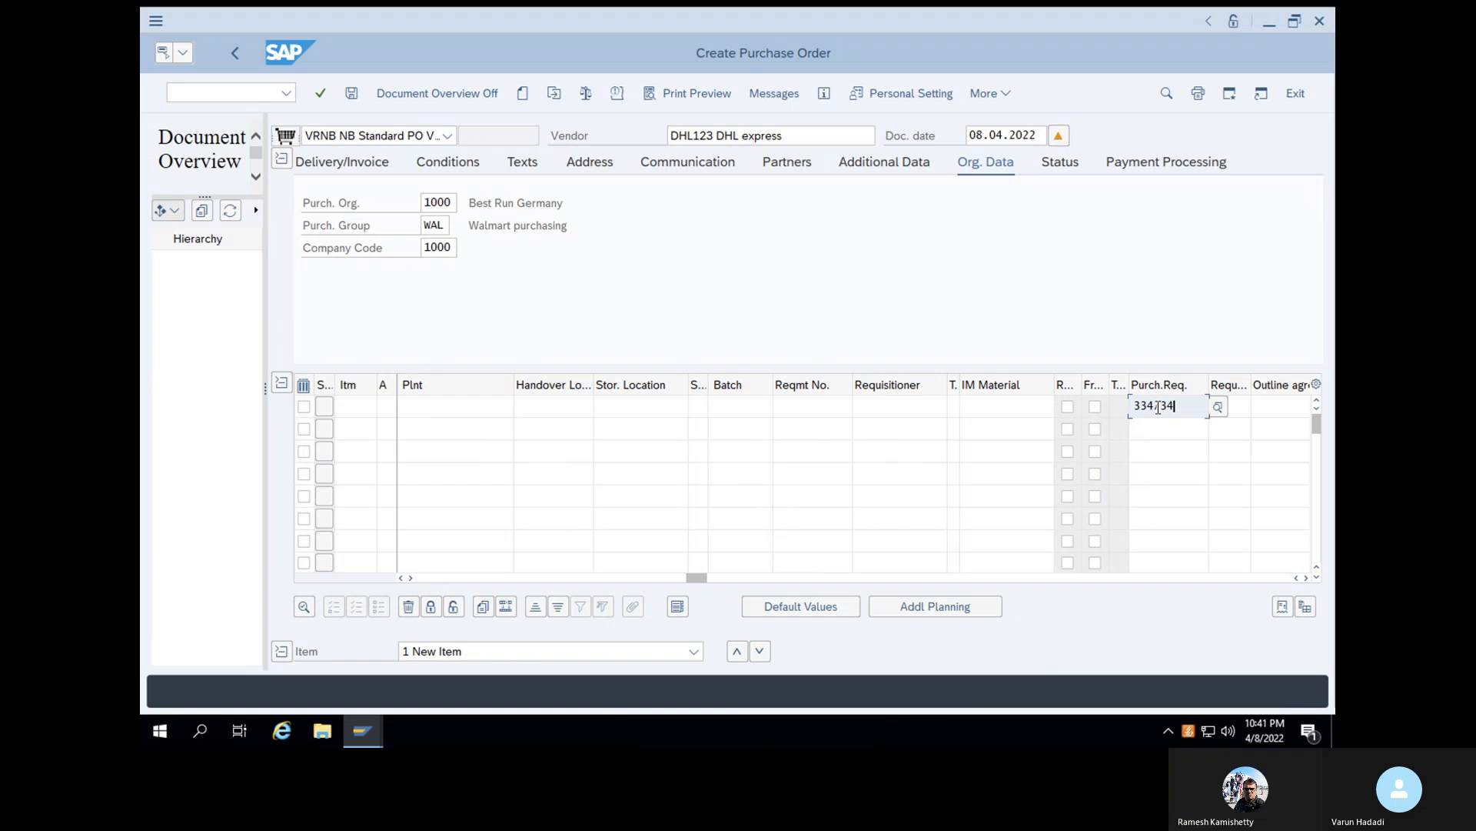
key(Return)
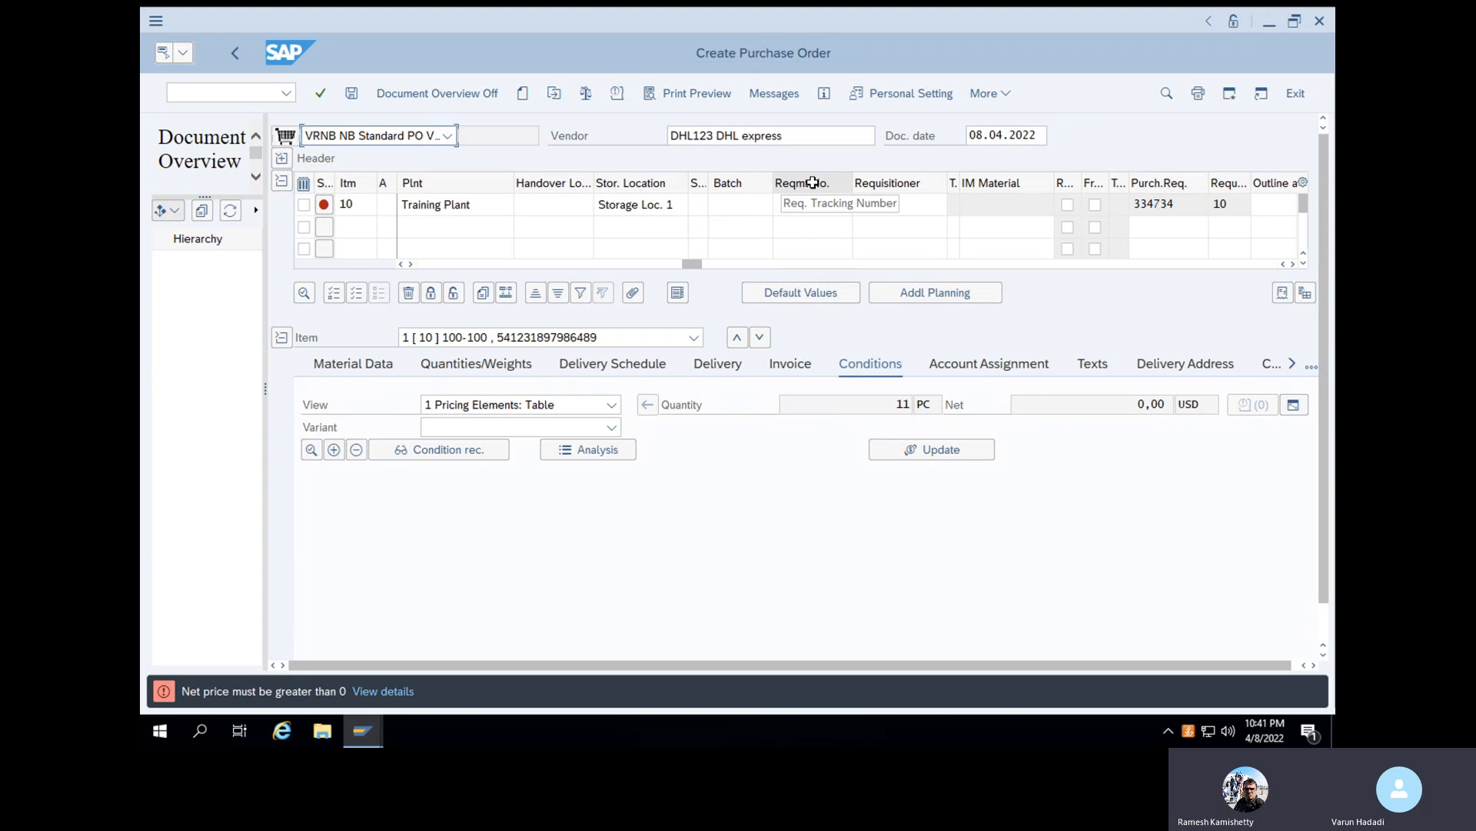
- Replace the purchase order's vendor with the second suggested entry from the previously used vendors
click(806, 139)
drag(794, 139, 650, 130)
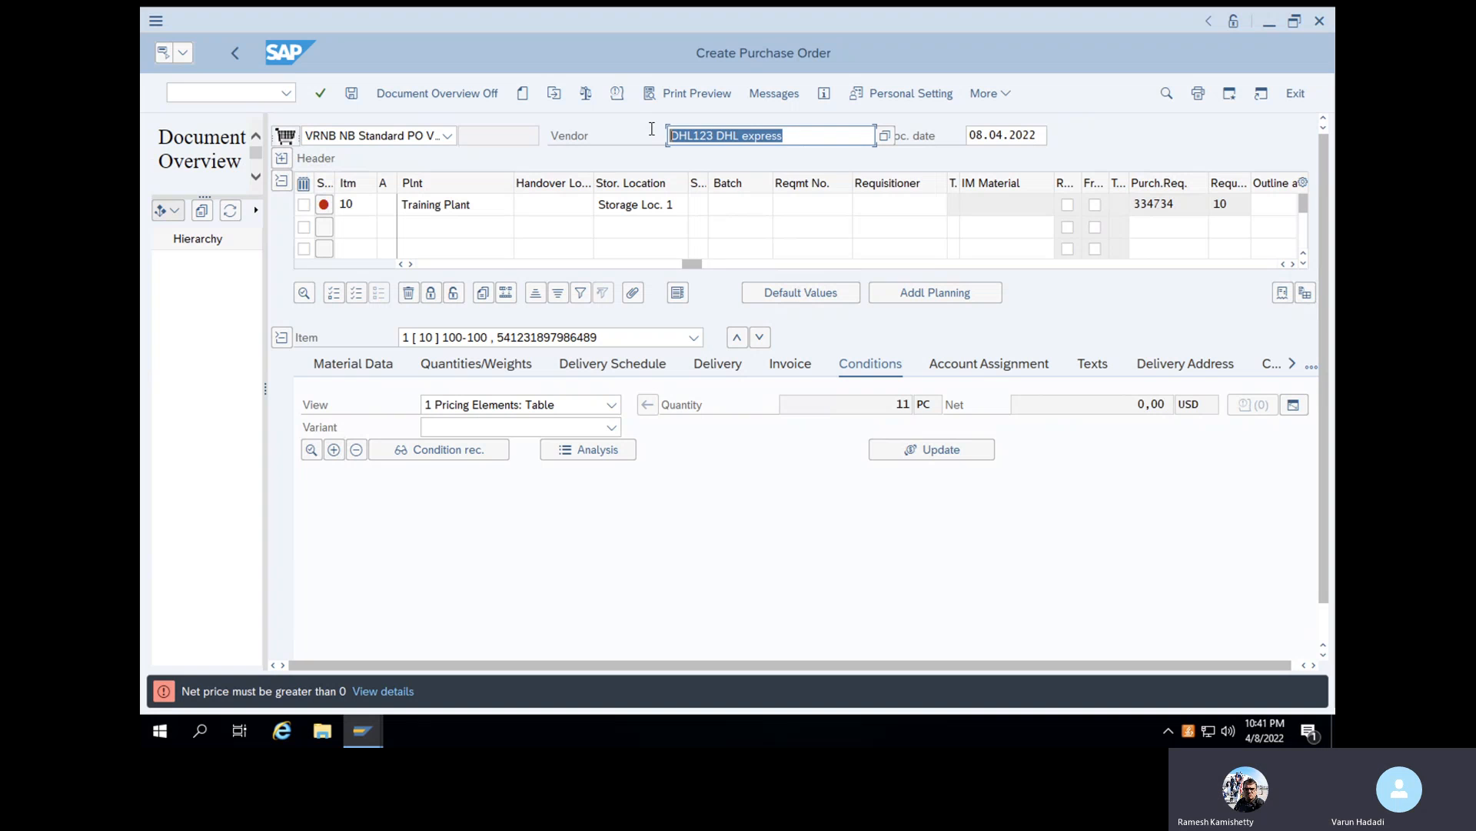
key(BackSpace)
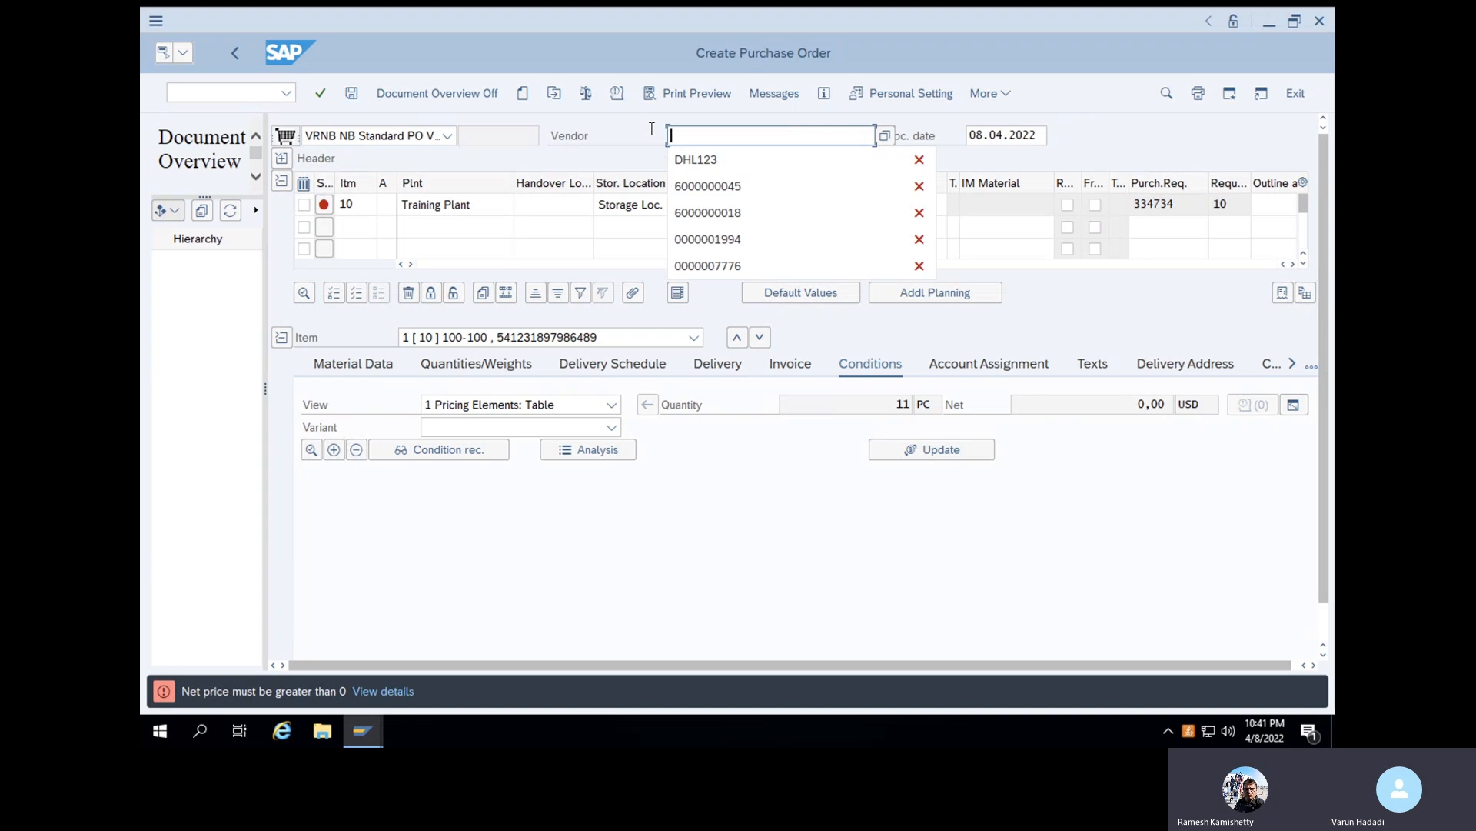
click(703, 194)
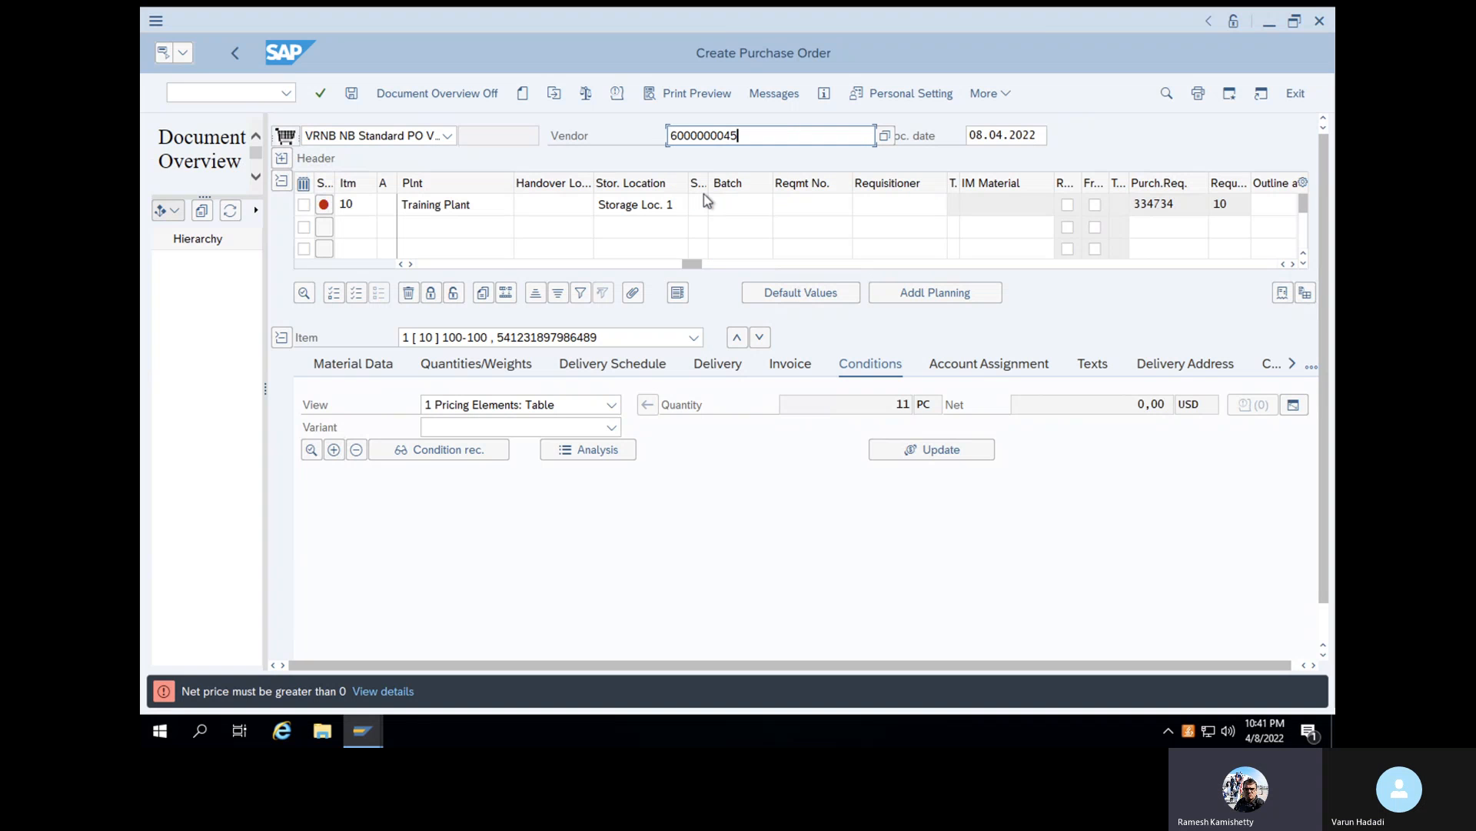
key(Return)
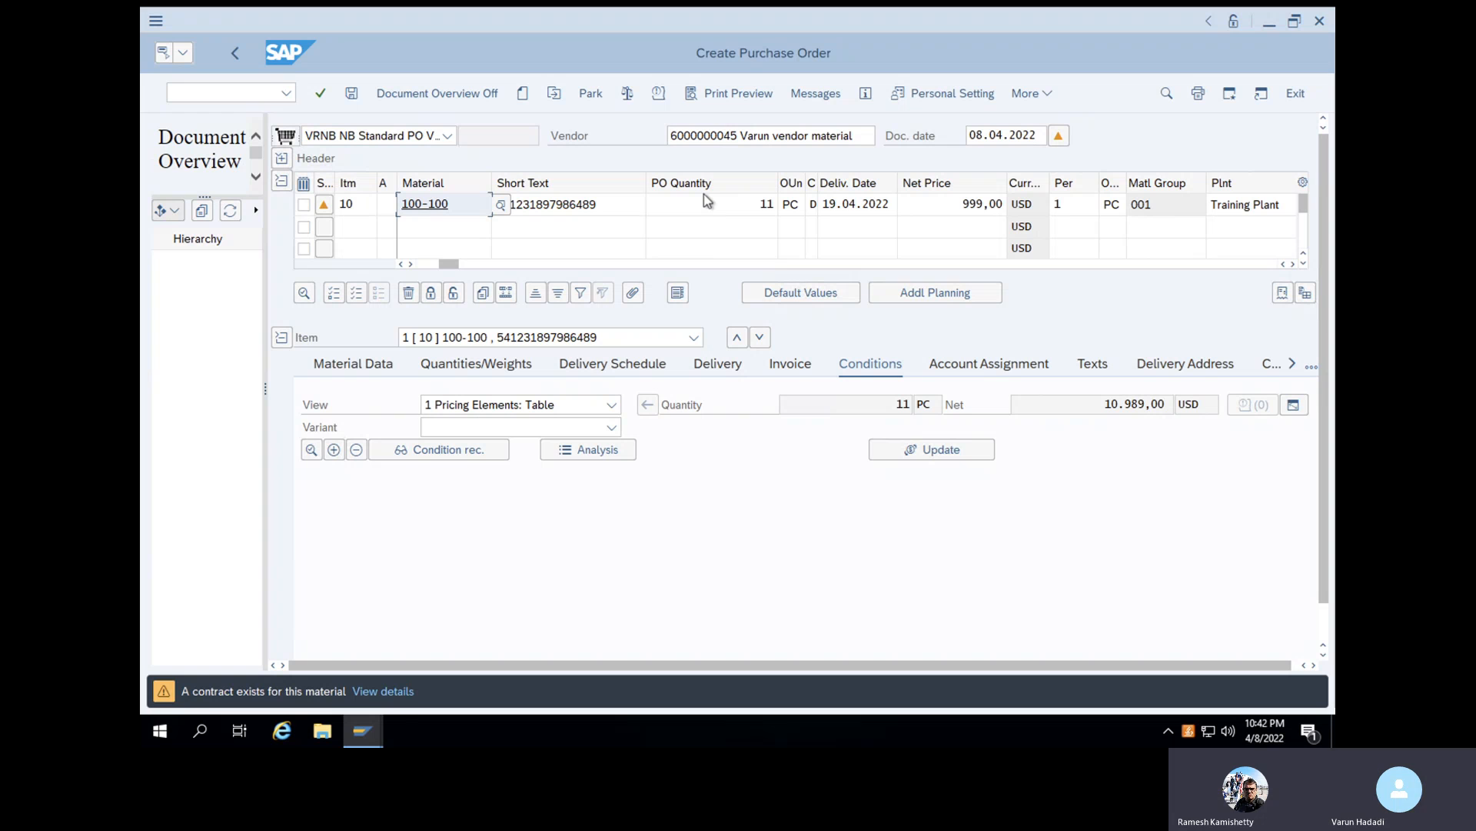
- Validate the order with the new vendor and save the VRNB purchase order
click(320, 96)
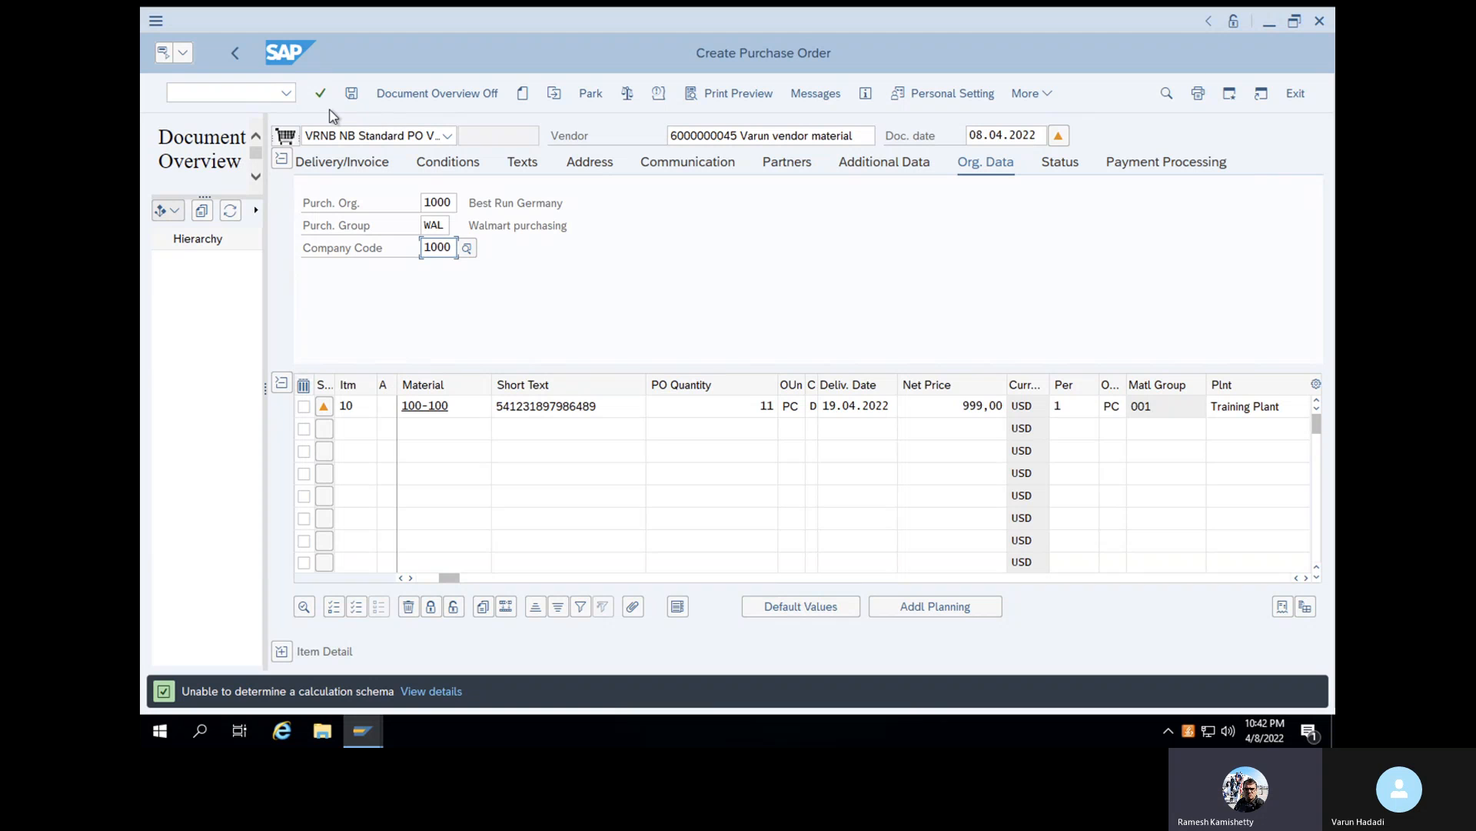
click(352, 93)
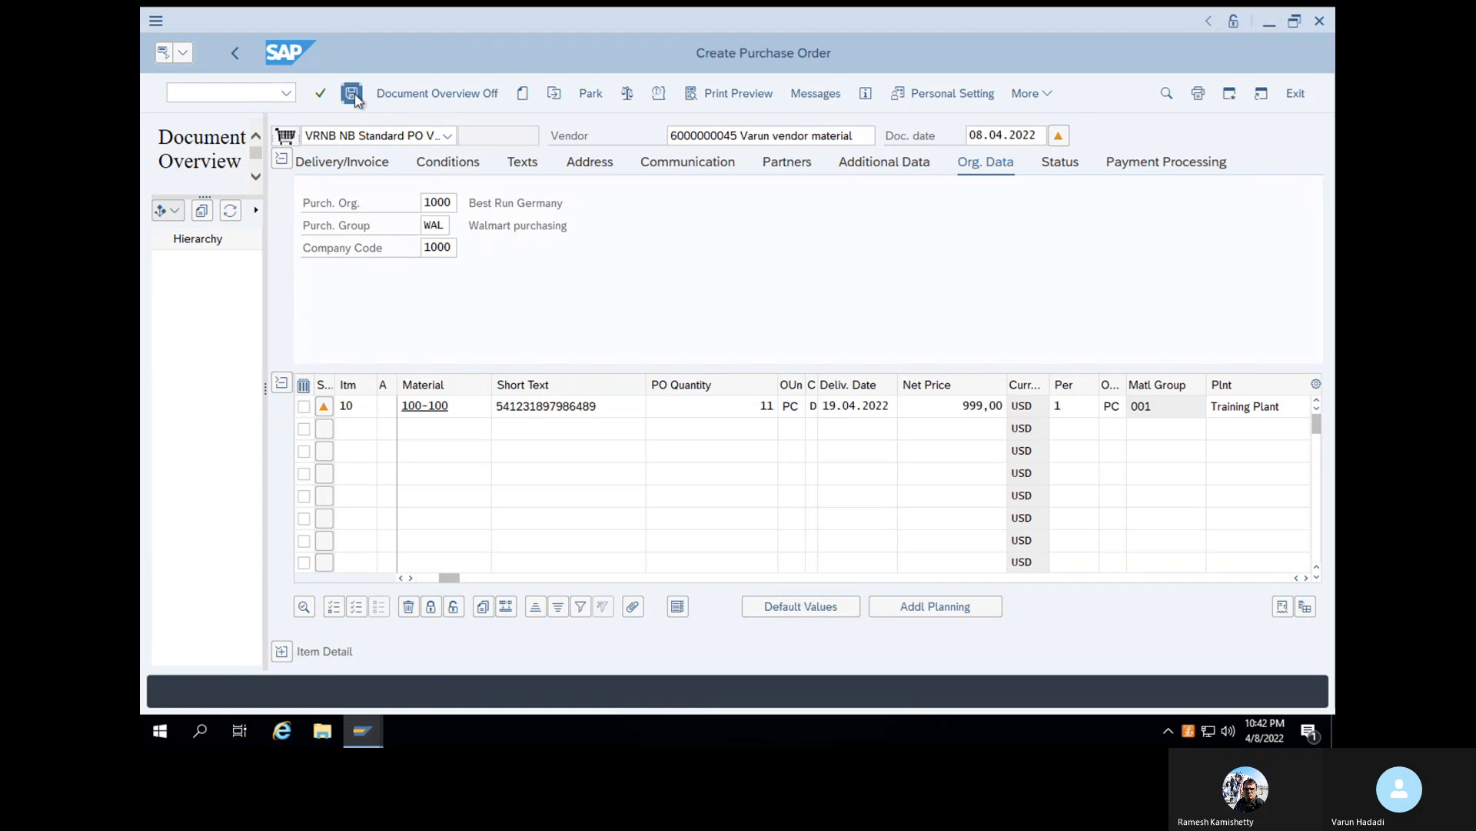
click(425, 406)
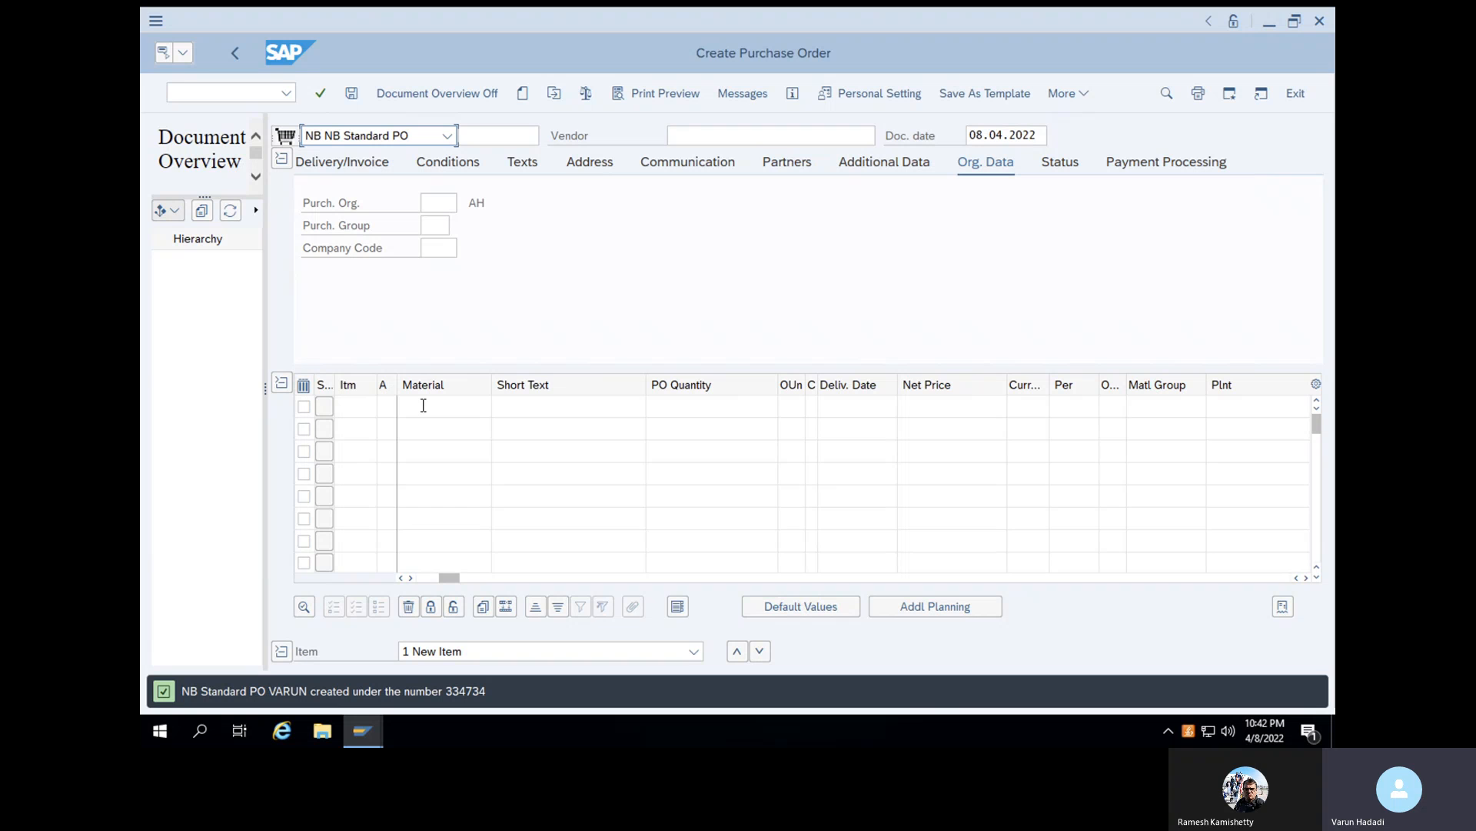
click(184, 27)
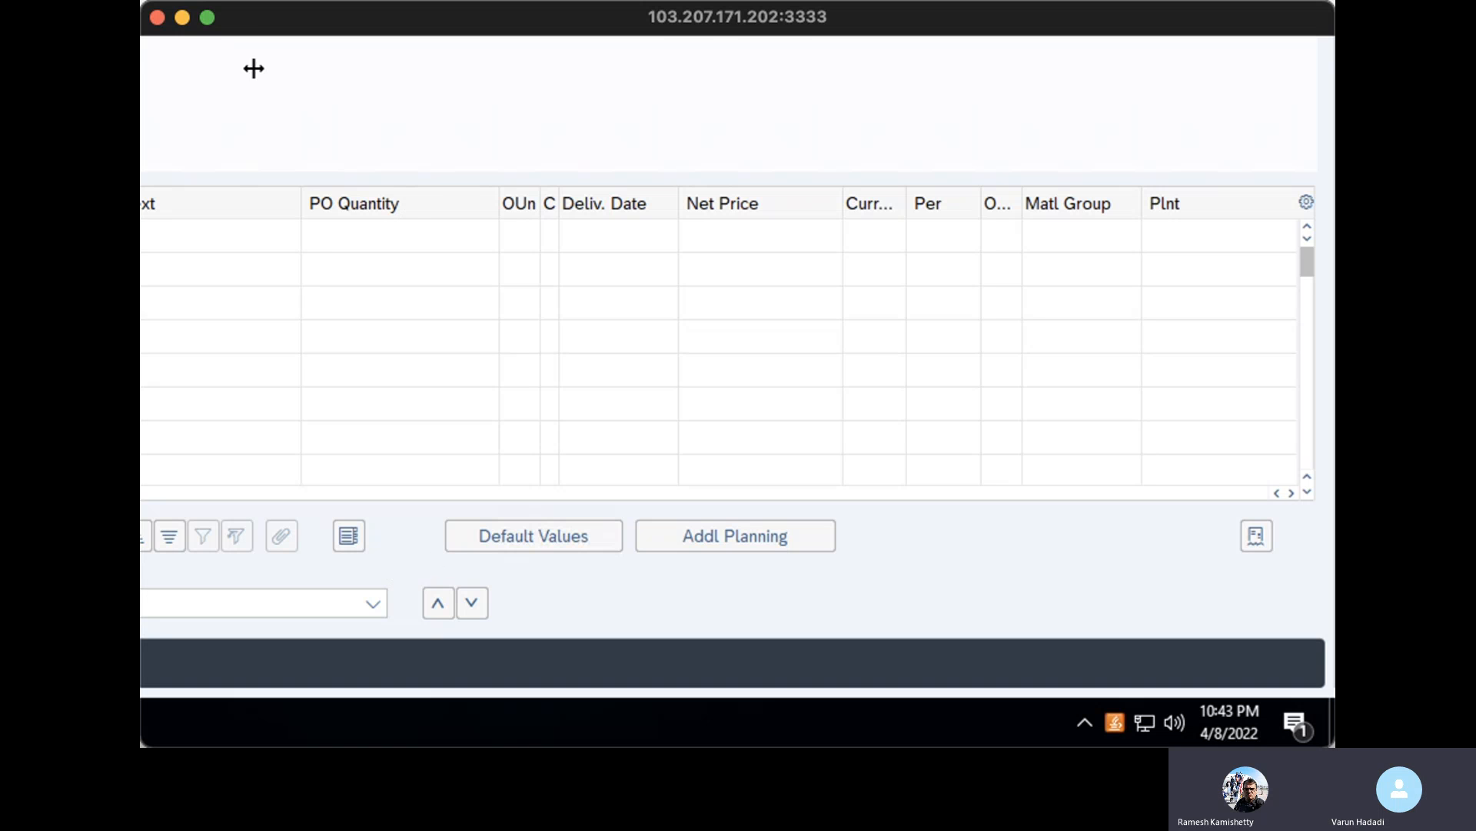
click(208, 17)
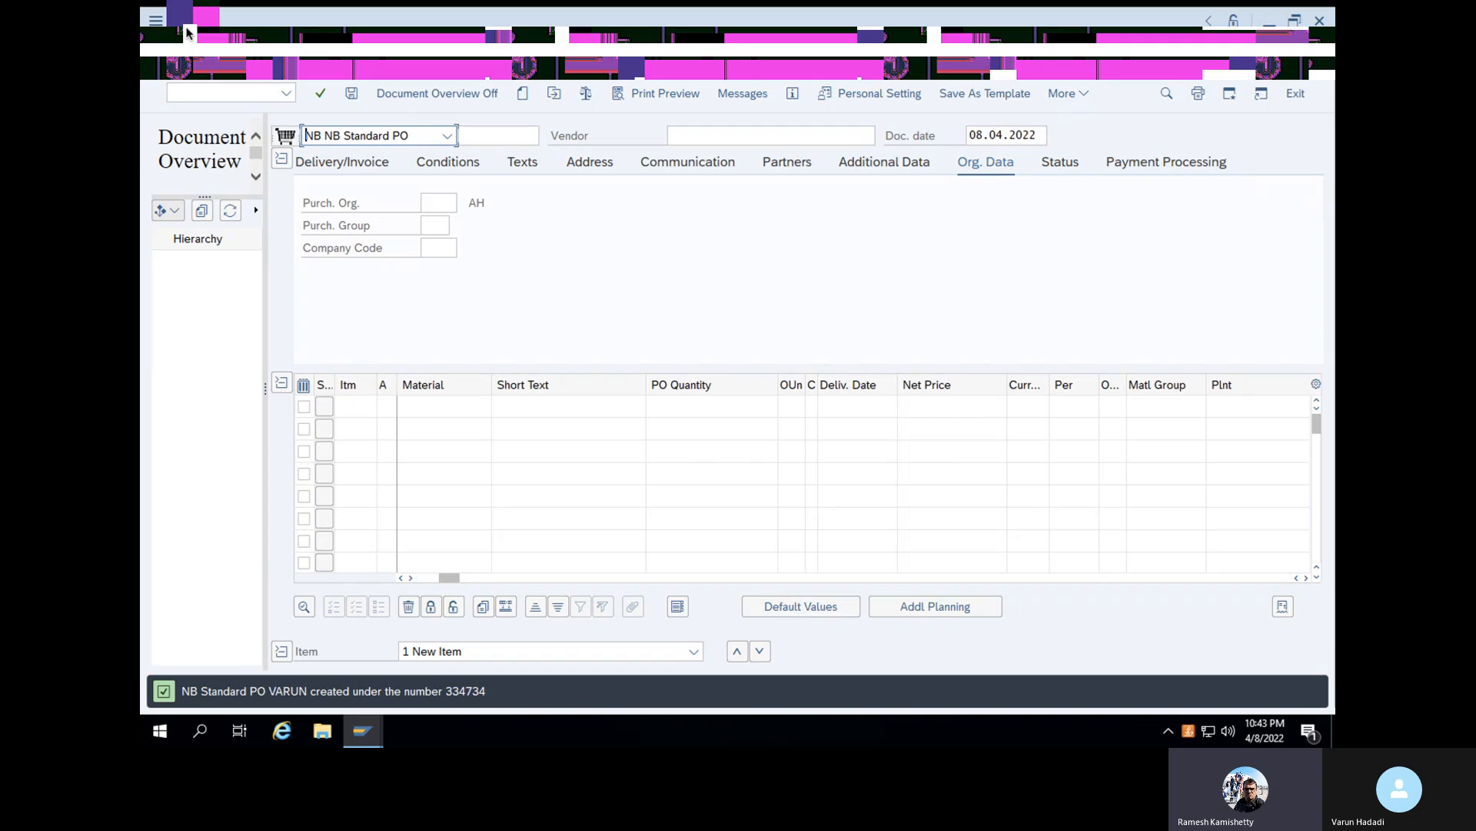
click(190, 32)
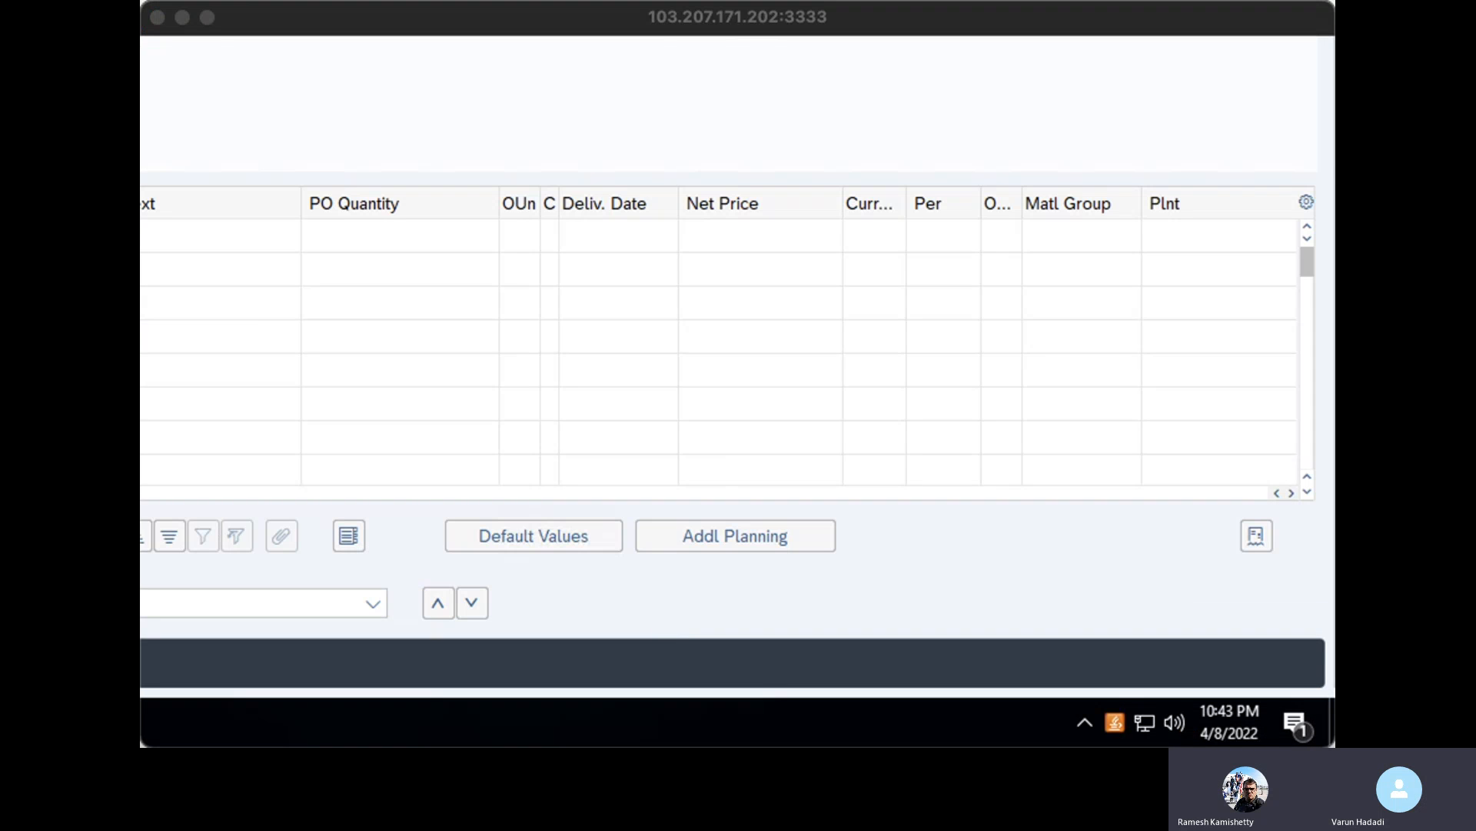